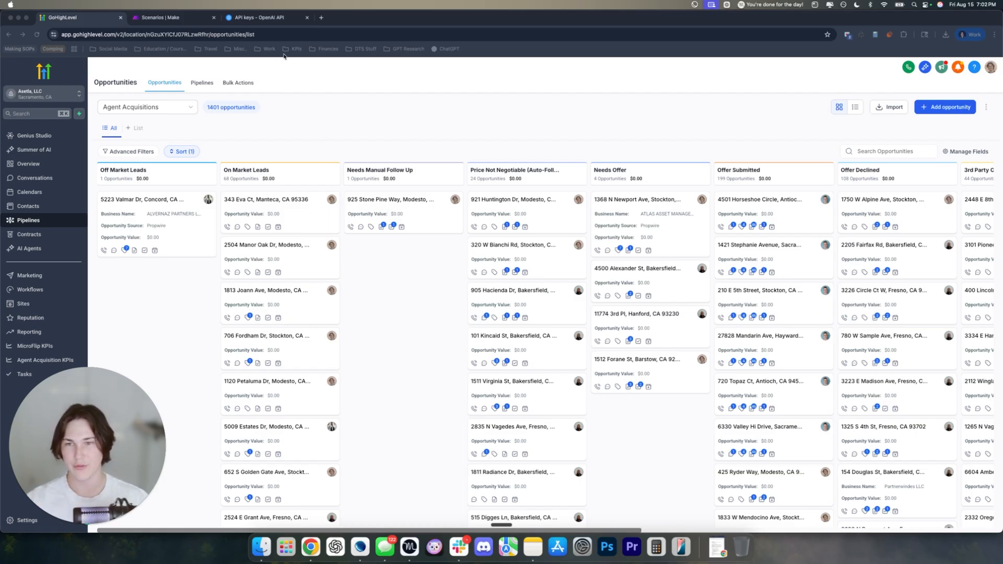
Open the Make organization dashboard and load make.com in a new browser tab
click(194, 20)
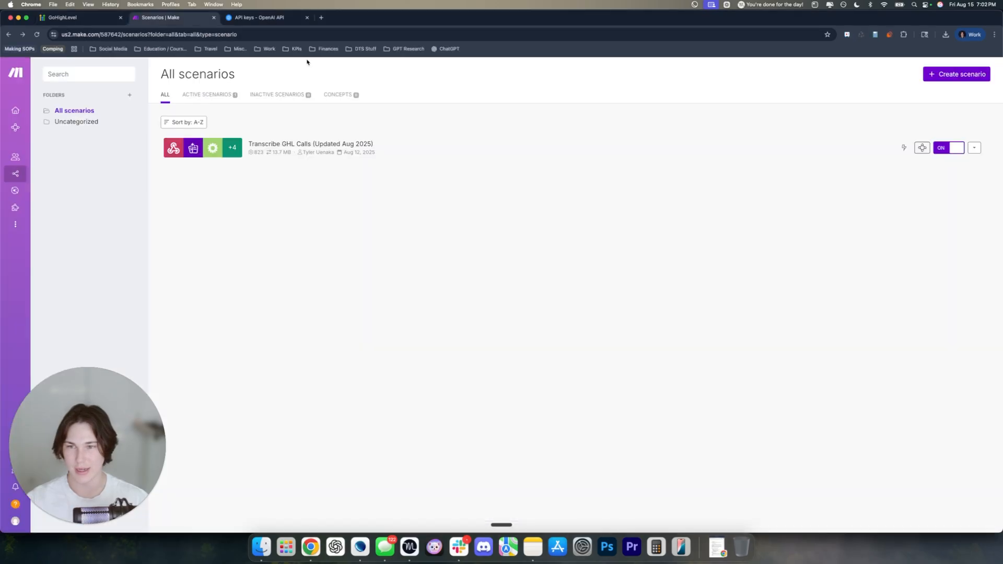
click(23, 112)
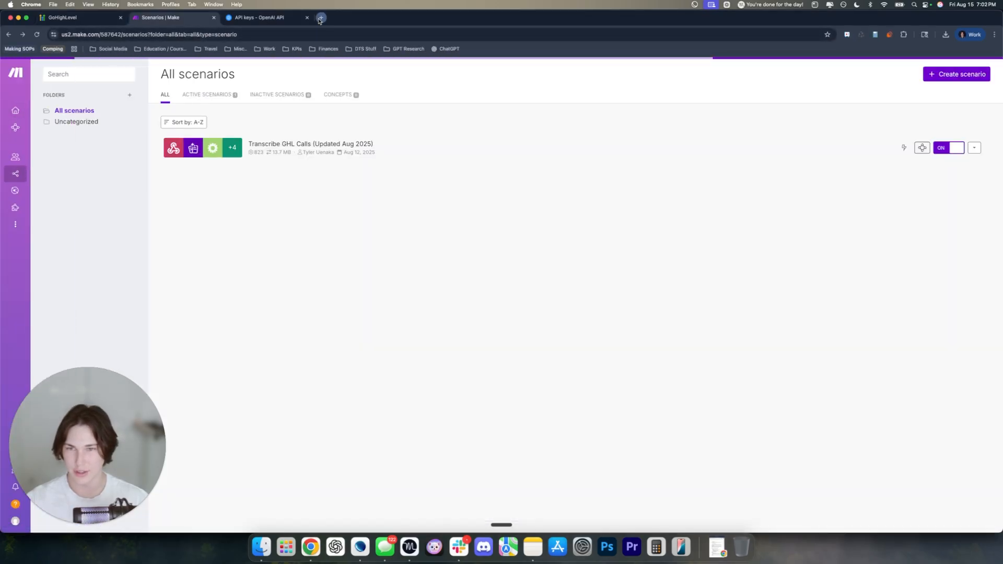
click(321, 18)
text(make.com)
key(Return)
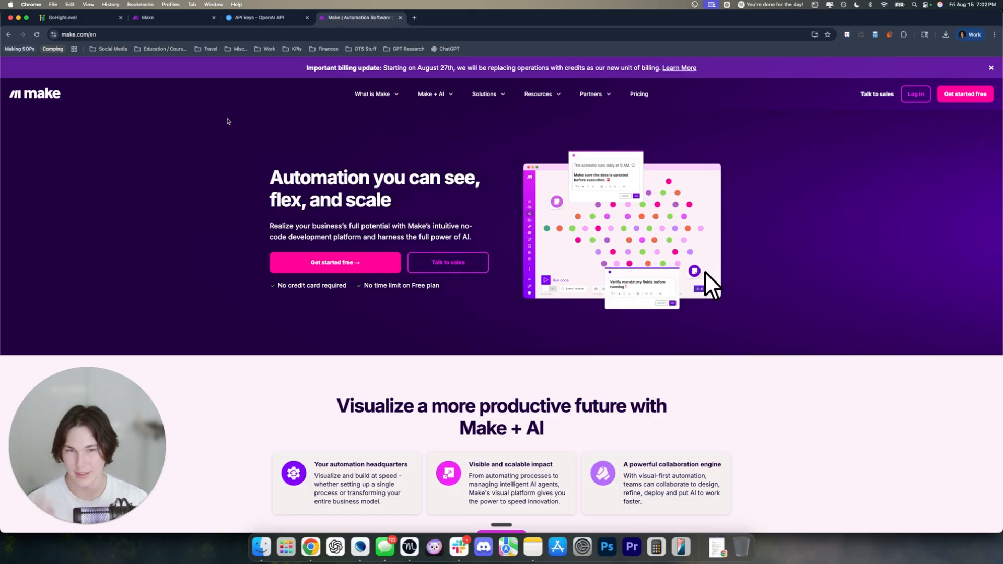
click(173, 17)
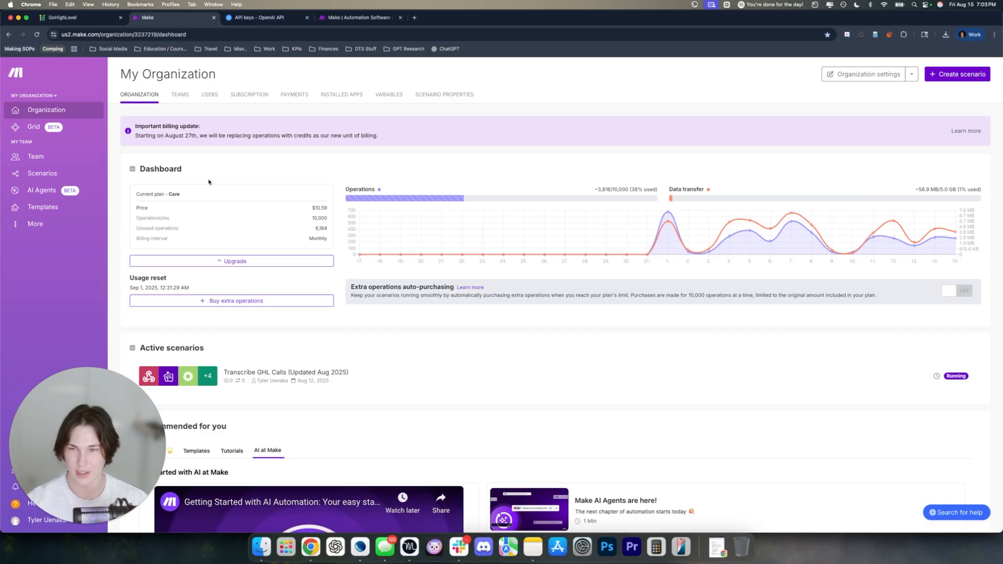
Switch to the OpenAI Usage page tab
click(241, 19)
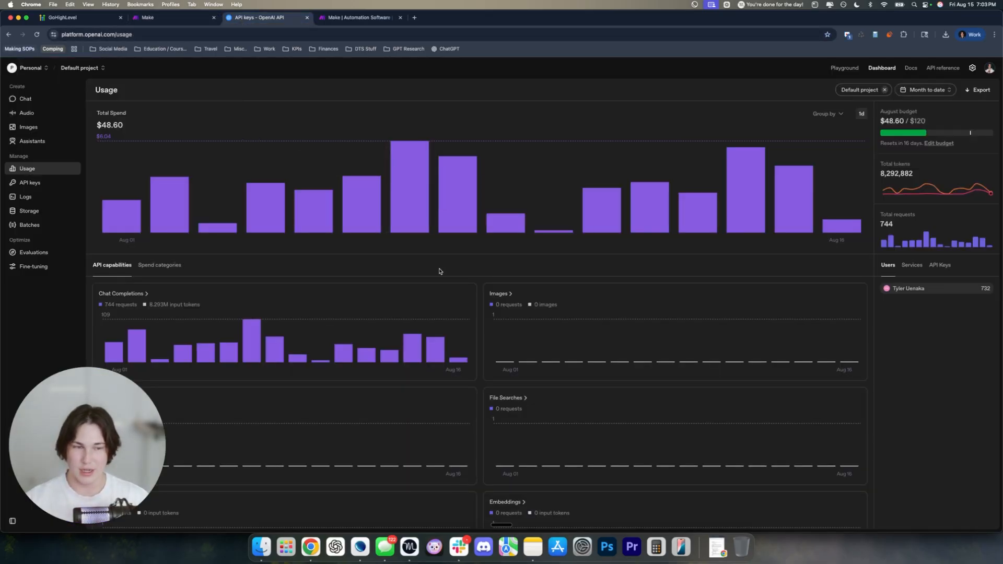
Search 'openai' in a new tab and open the openai.com home page
mouse_move(312, 173)
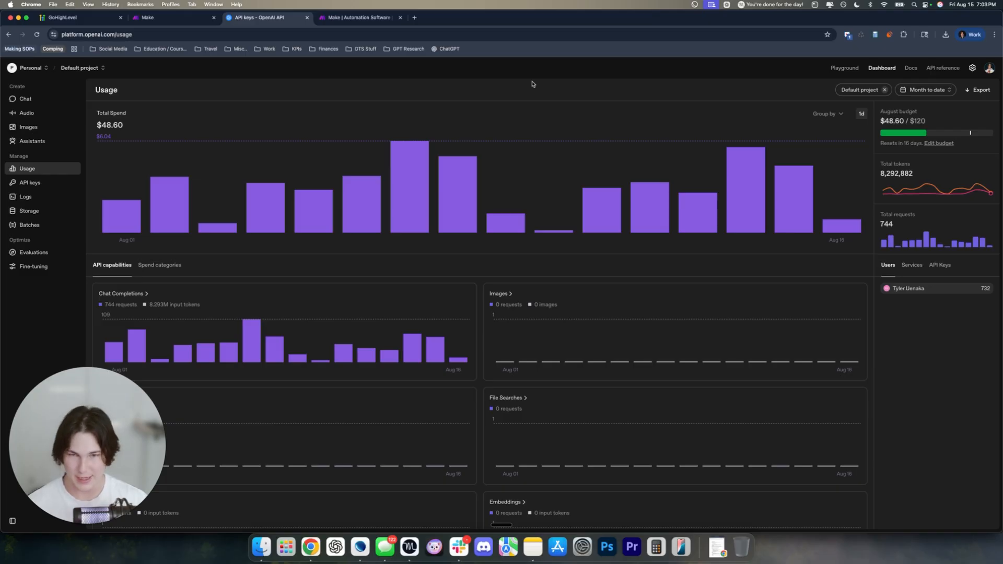
click(415, 17)
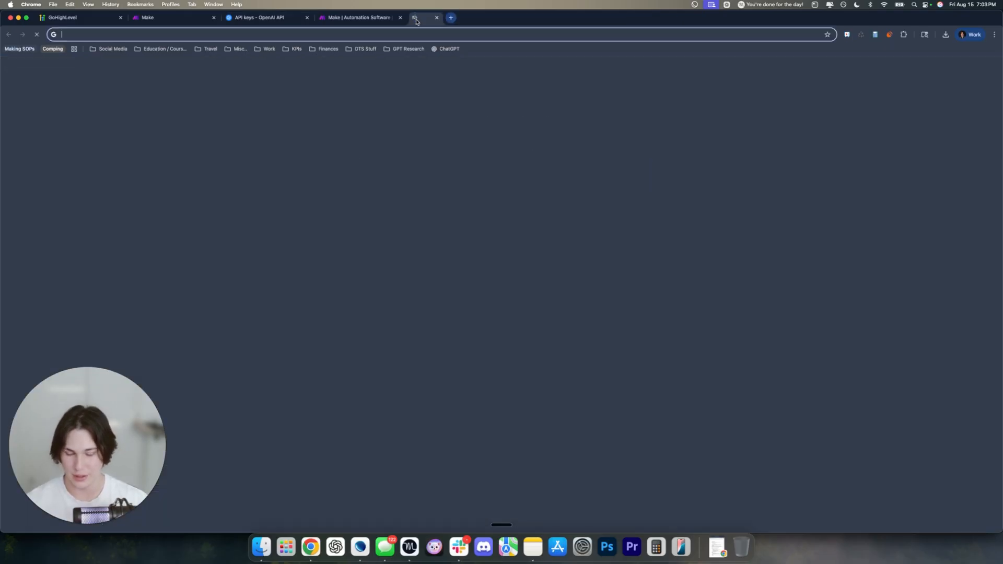
text(openai)
key(Return)
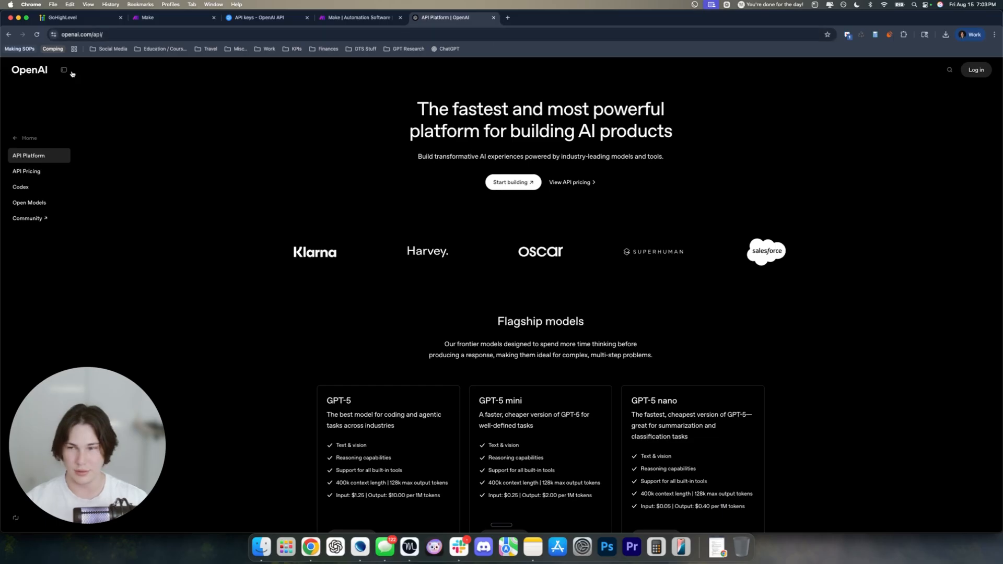
click(36, 73)
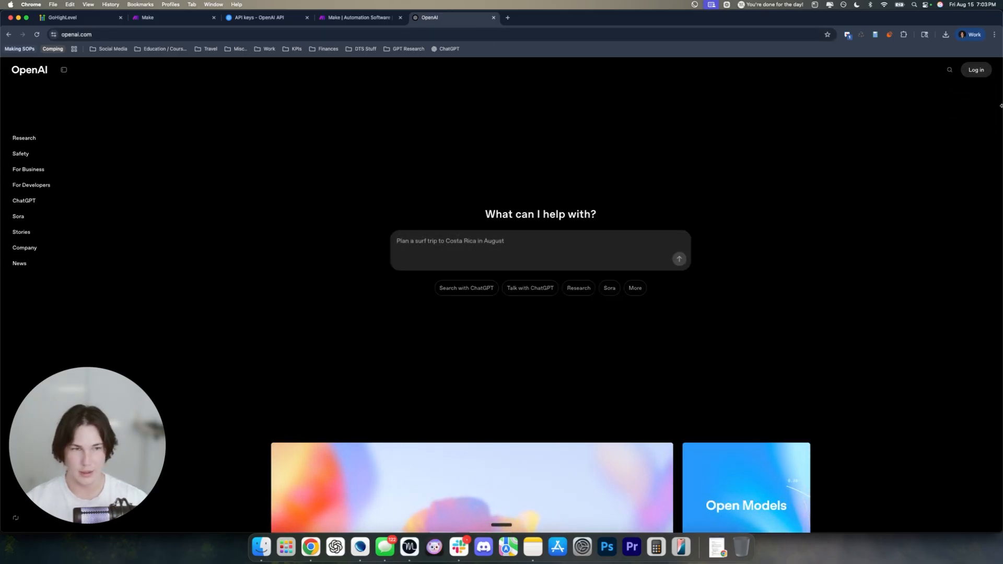
Search 'openai api', open the OpenAI API result and go to the platform Dashboard
mouse_move(976, 70)
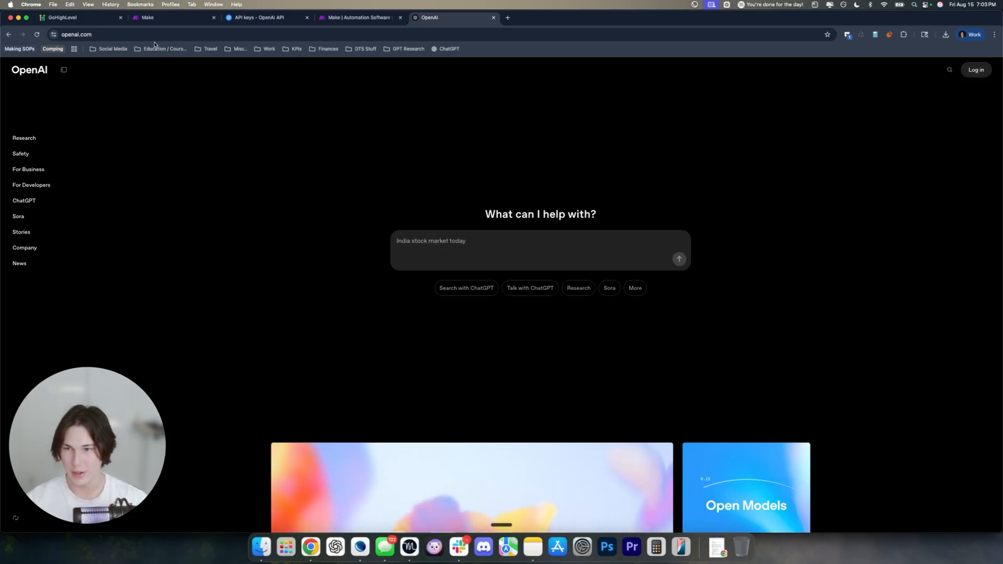
click(268, 32)
text(op)
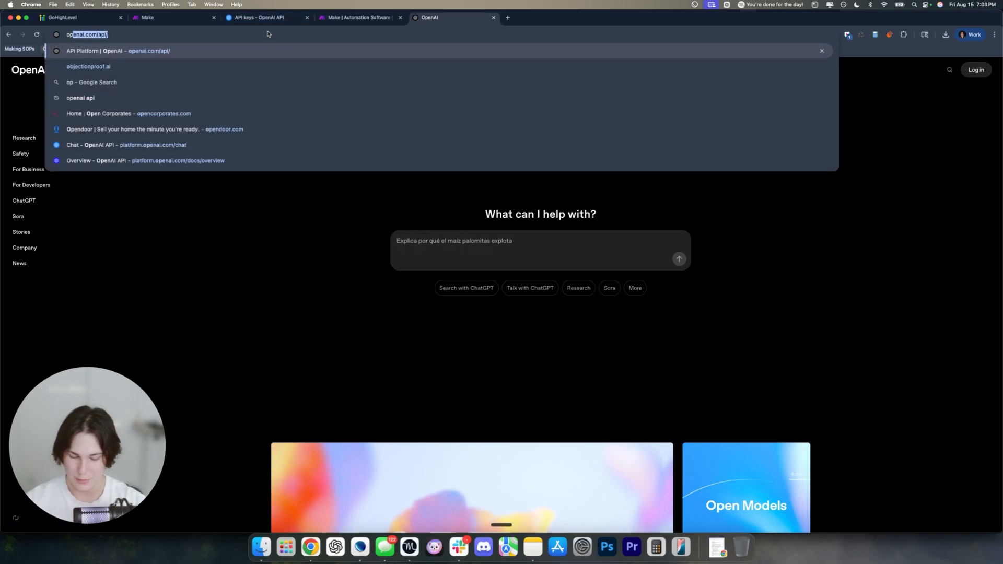
text(enai api)
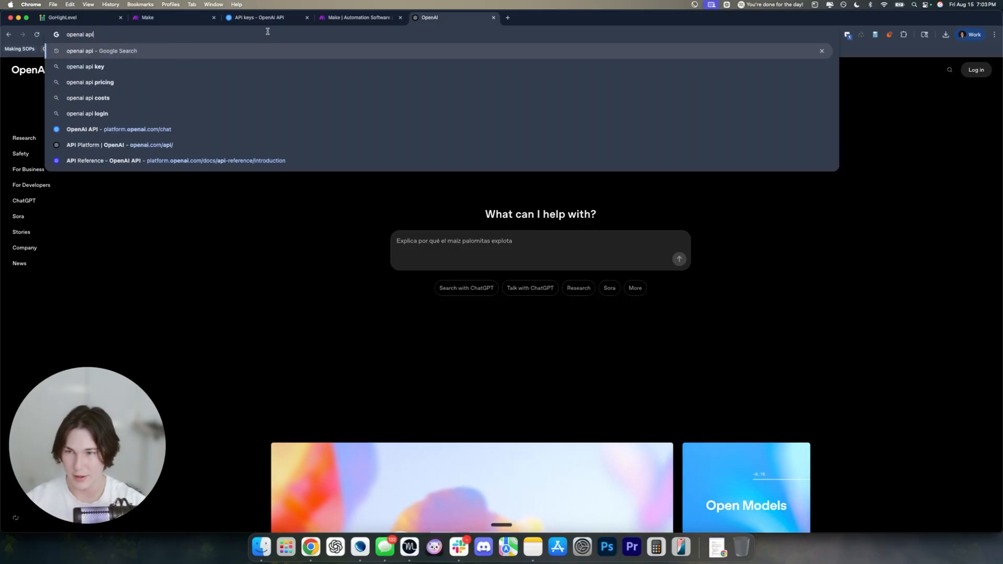
key(Return)
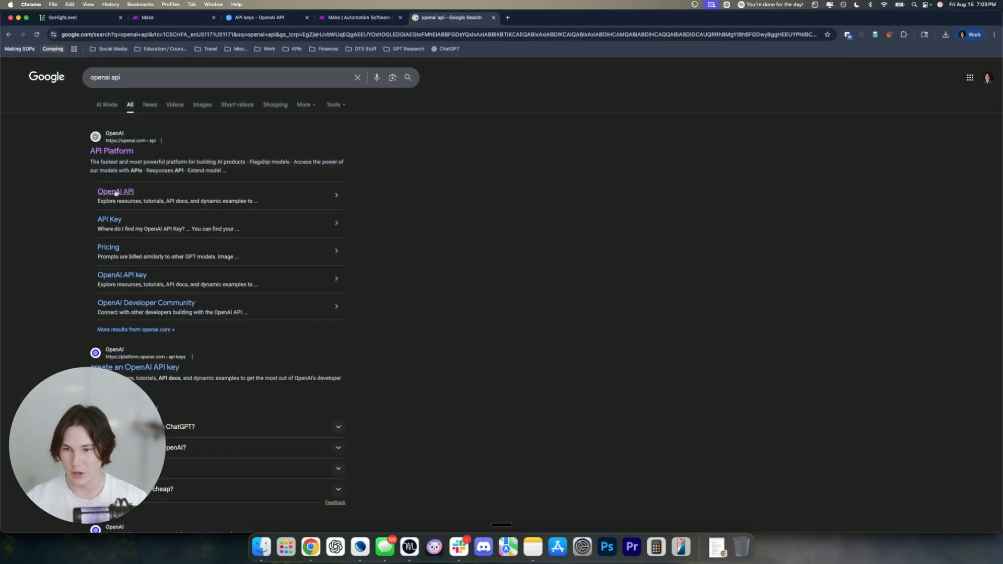
click(114, 193)
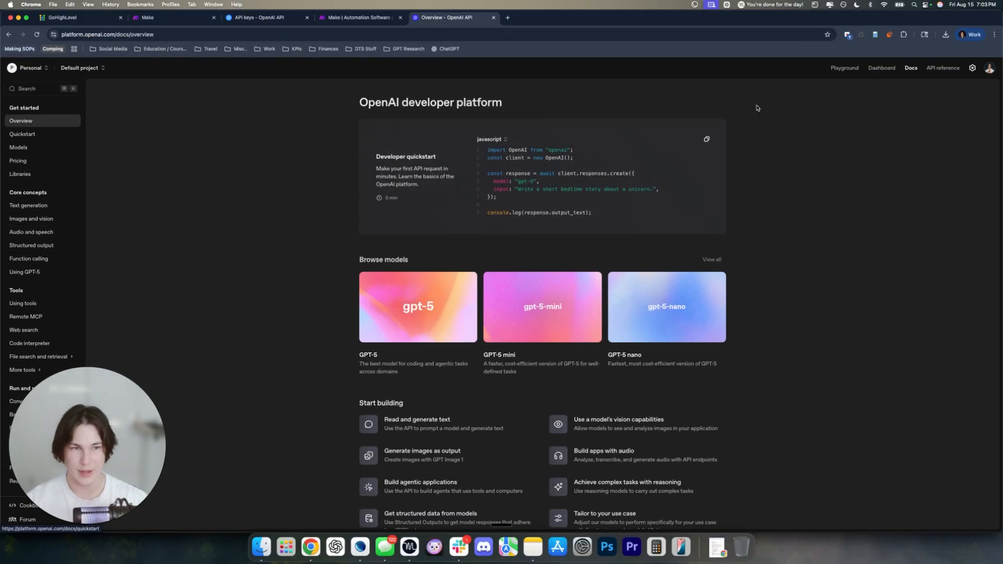
click(877, 69)
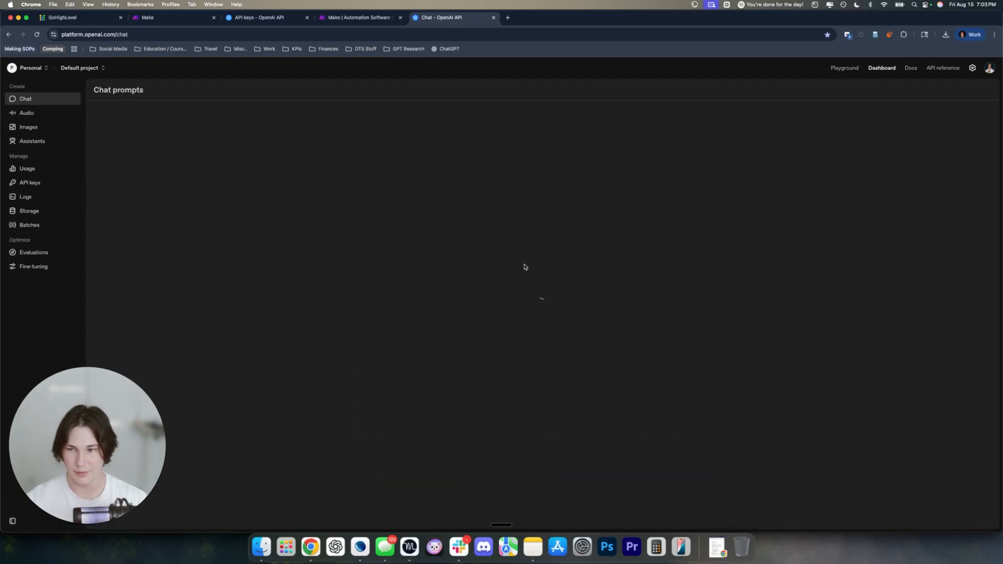
Open the project's API keys list and inspect the existing GHL API key row
click(56, 185)
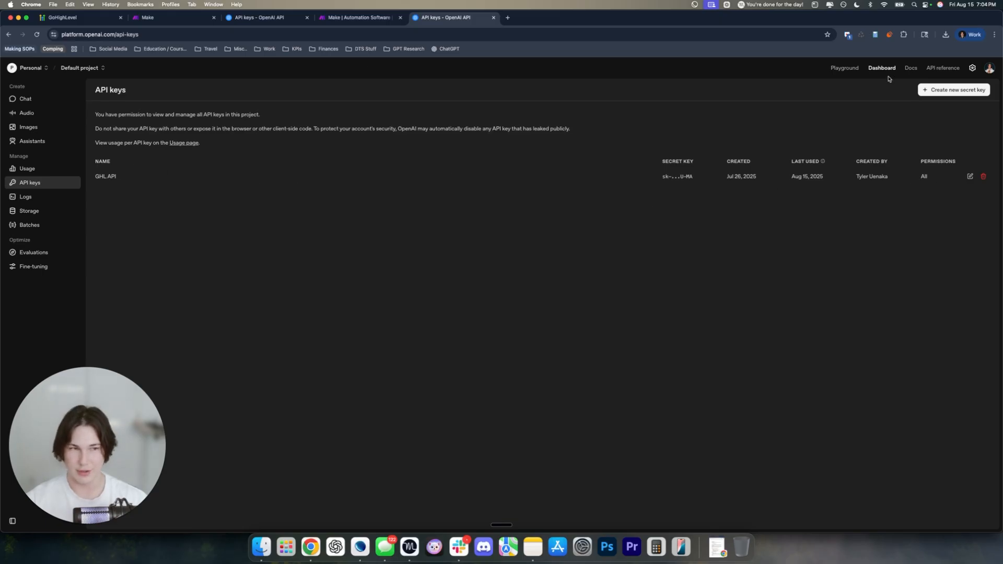
drag(694, 177, 665, 179)
click(679, 177)
click(698, 183)
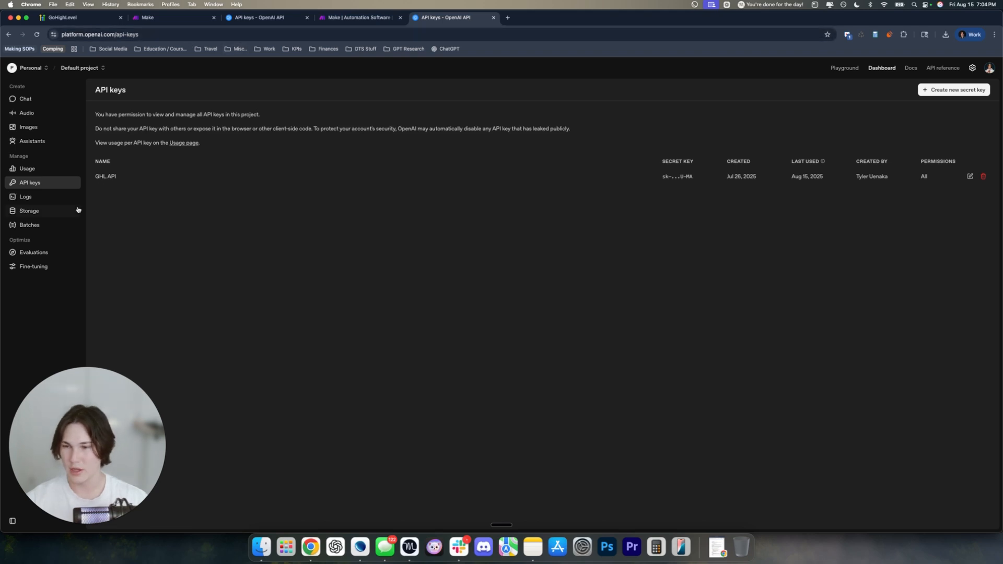
Open Usage and review the $48.60 spend against the $120 August budget
click(55, 169)
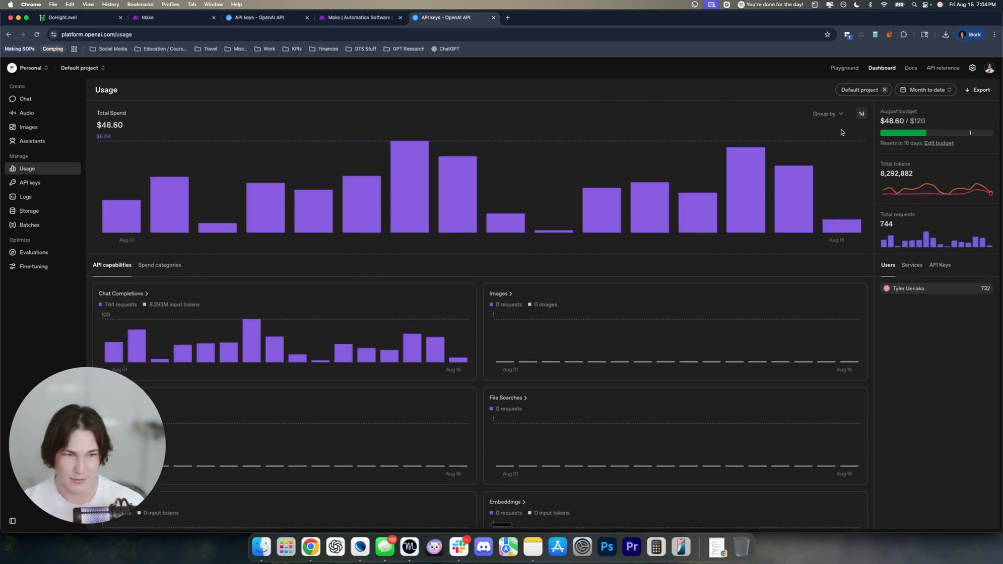
mouse_move(830, 177)
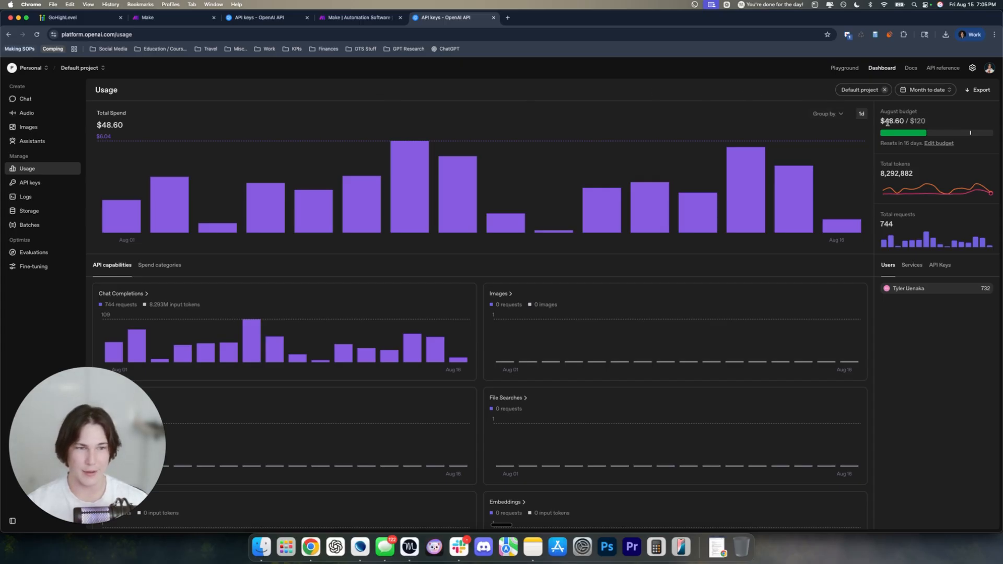
drag(884, 122, 899, 121)
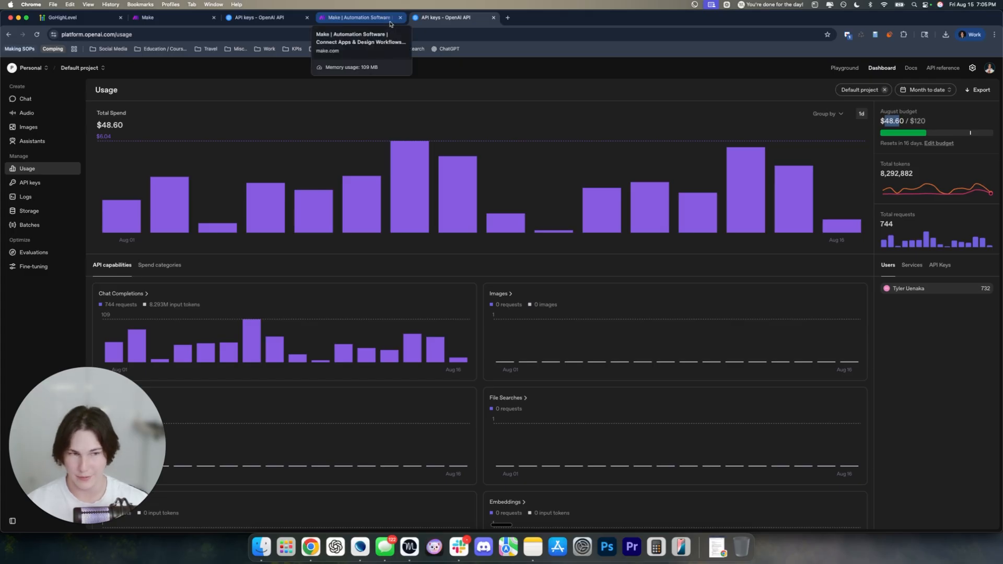
Return to GoHighLevel, close the extra make.com and duplicate OpenAI tabs, and open Workflows
click(84, 19)
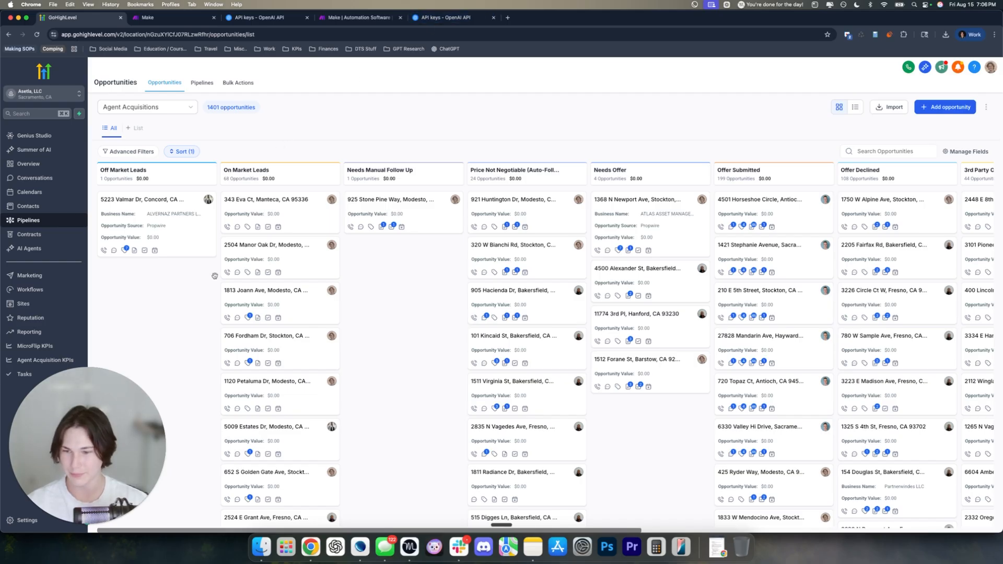
click(399, 18)
click(400, 18)
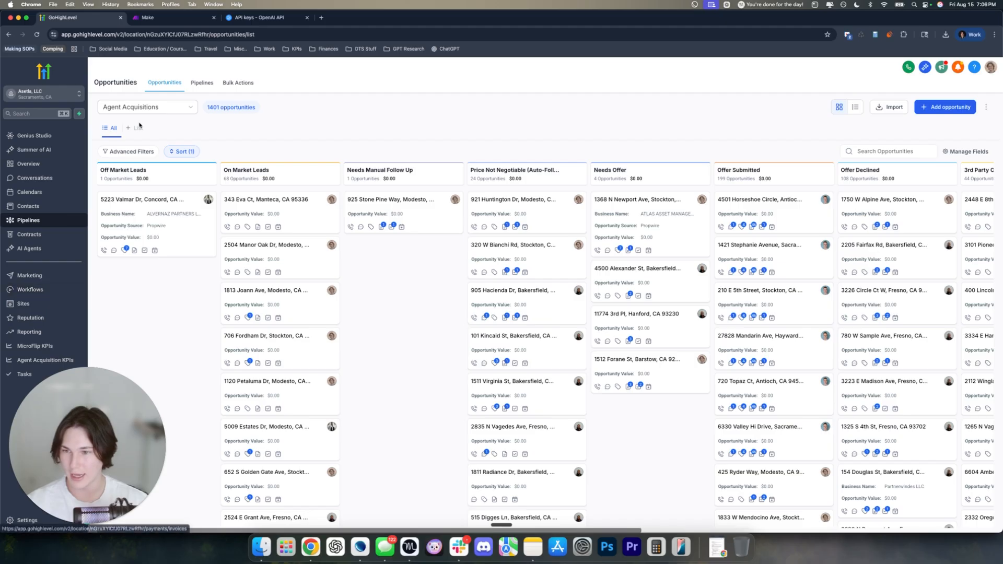
click(57, 291)
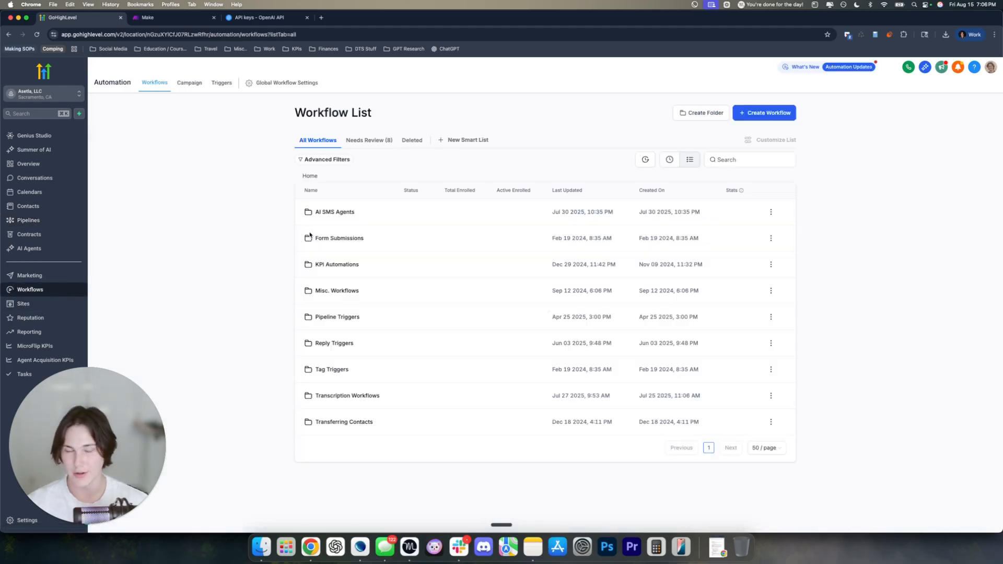
Create a new workflow folder named 'Tutorial'
click(705, 114)
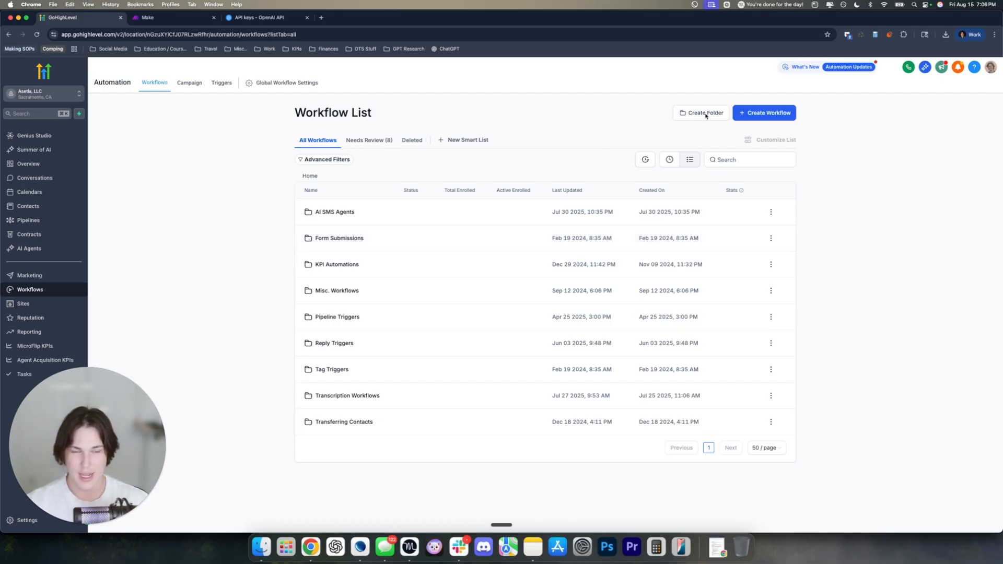
click(533, 322)
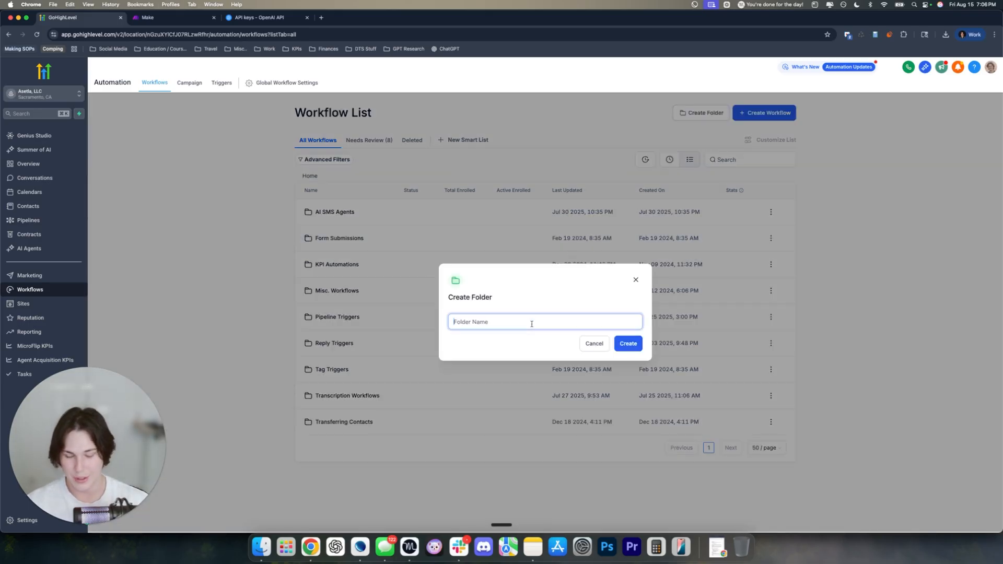
text(Tutorial)
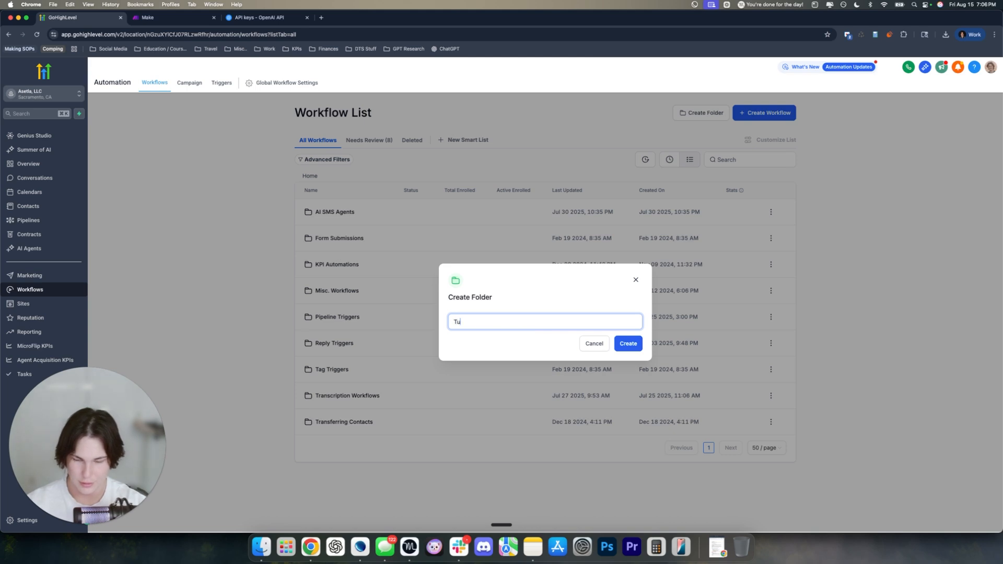
click(624, 345)
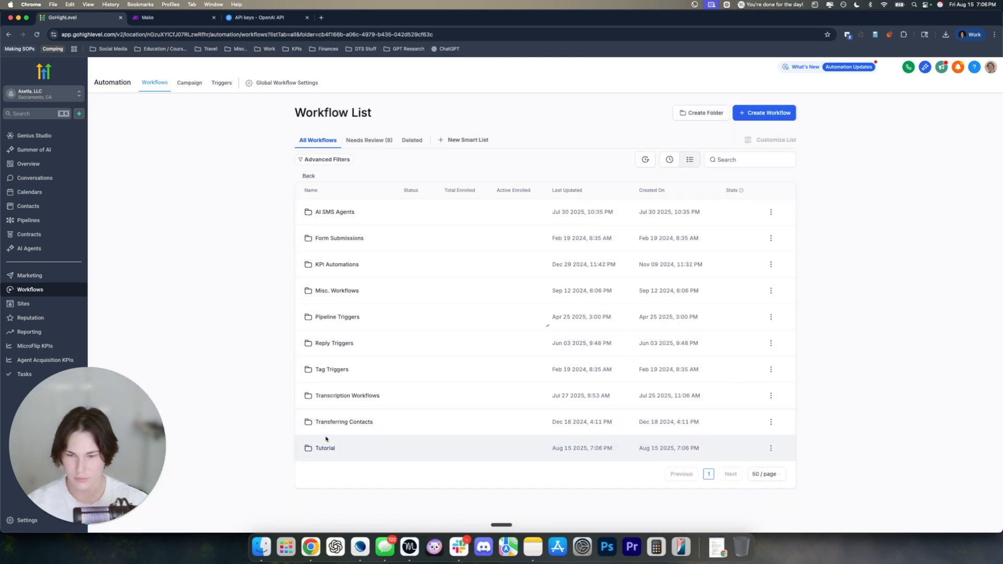
Inside the Tutorial folder, start a new workflow from scratch
click(326, 438)
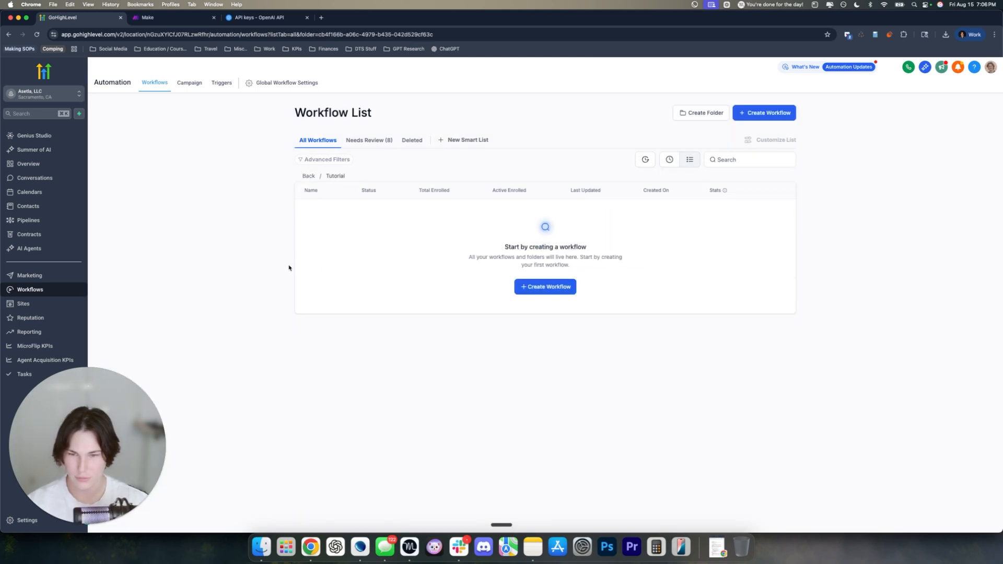
click(538, 290)
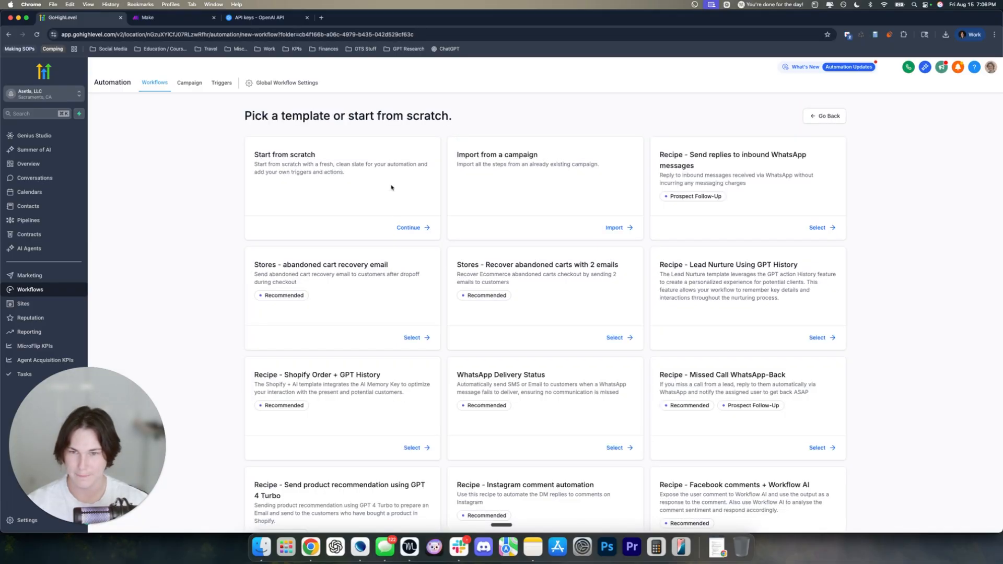
click(413, 228)
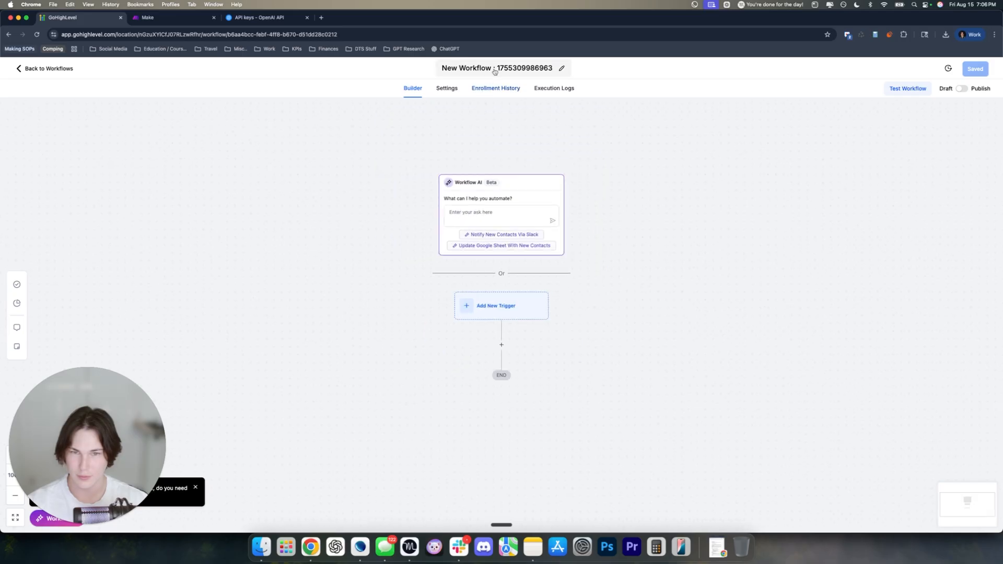
Replace the default workflow title with 'Send Call URL To Make' and commit it
click(494, 68)
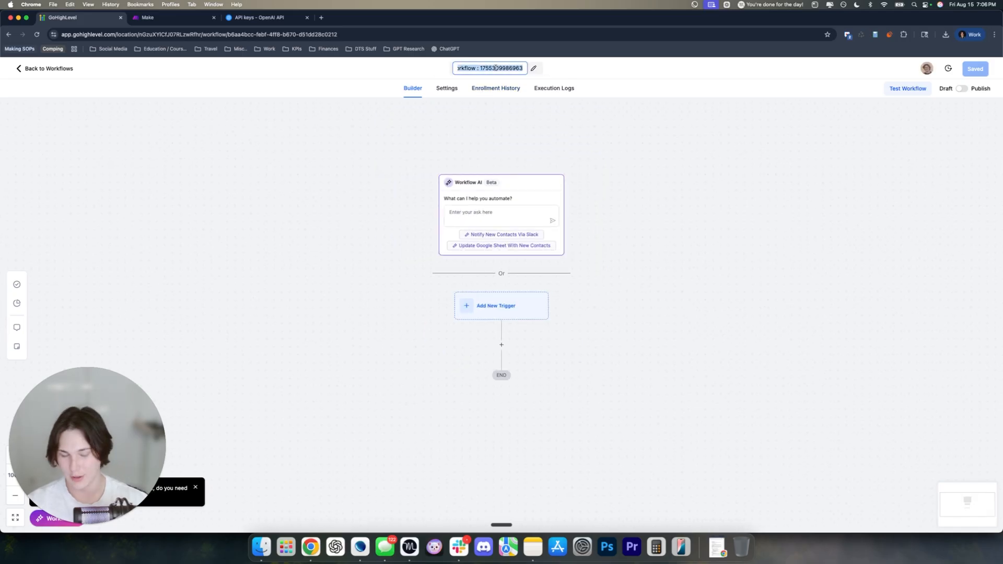
key(BackSpace)
text(Workflow)
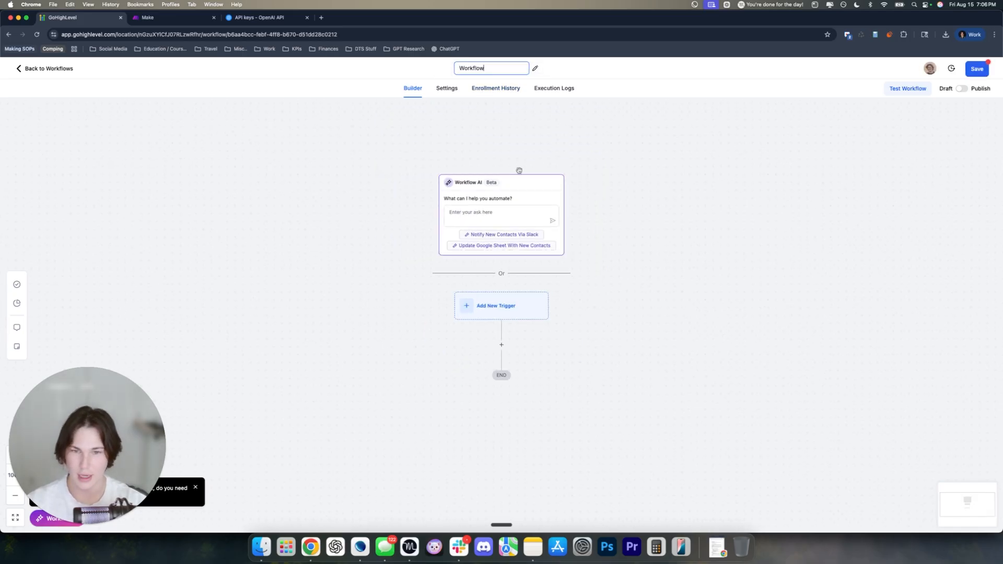
key(super+a)
key(BackSpace)
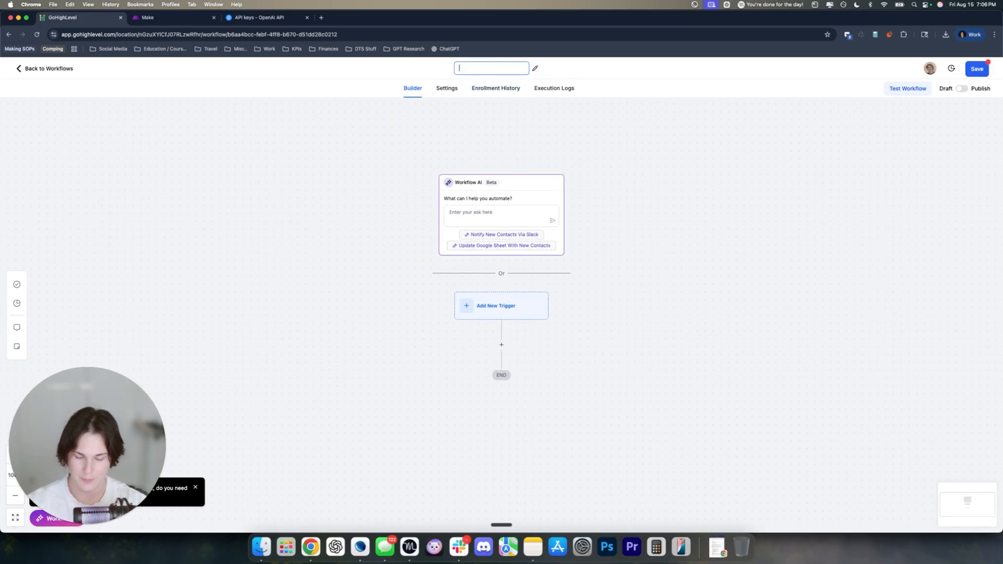
text(Send Call)
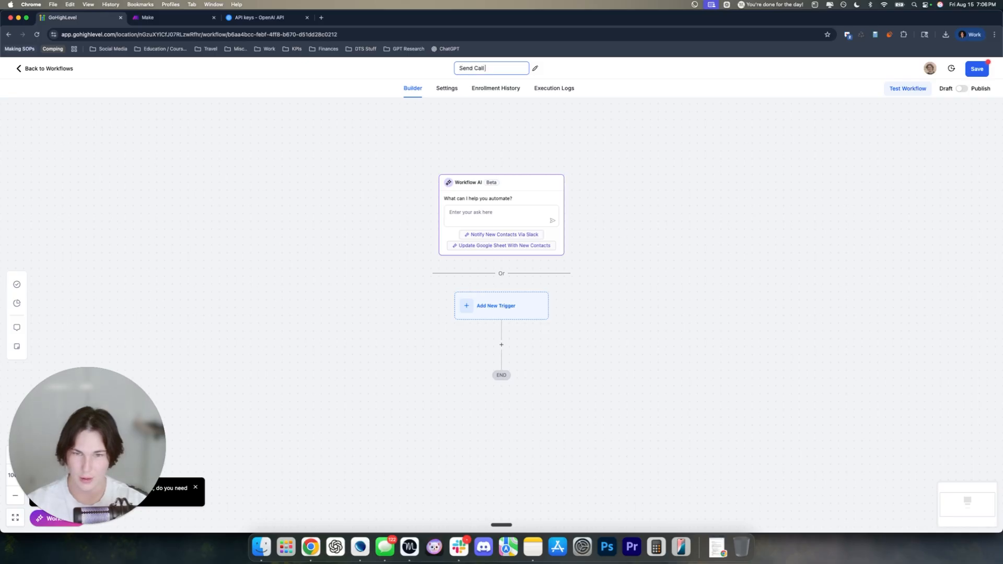
text( URL)
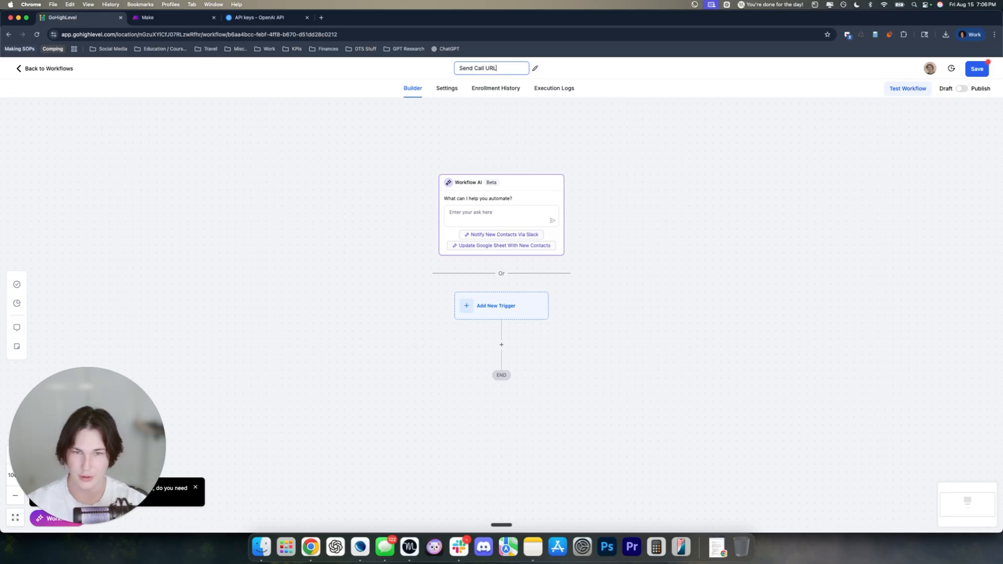
text( To Make)
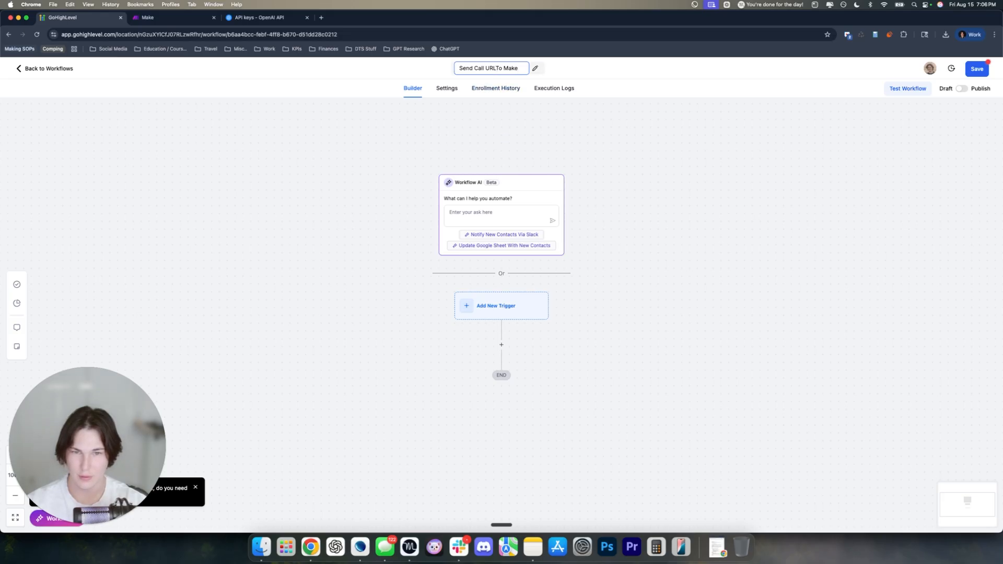
click(522, 110)
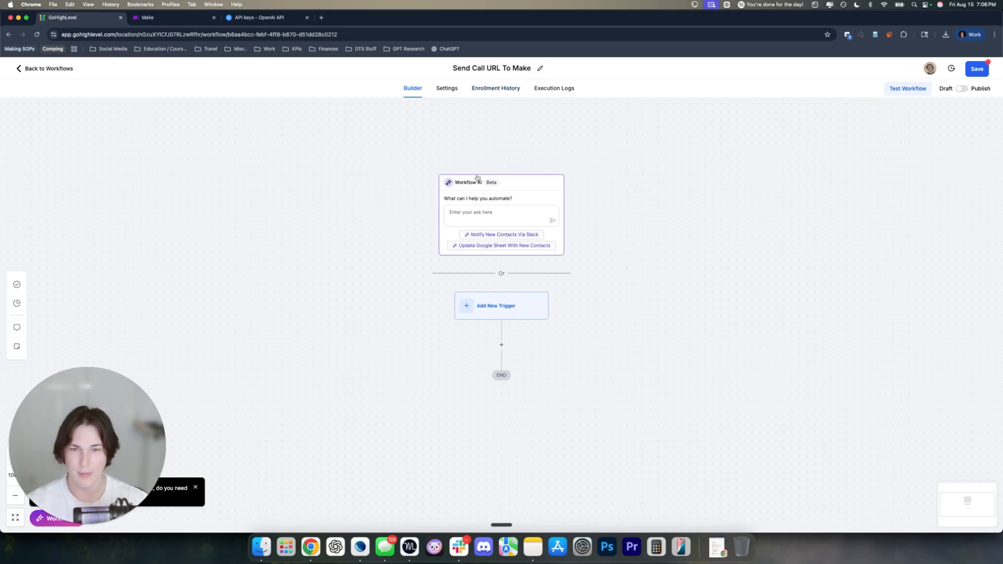
scroll(590, 249, down, 2)
Add a Call Status trigger to the workflow, found by searching 'call'
click(484, 263)
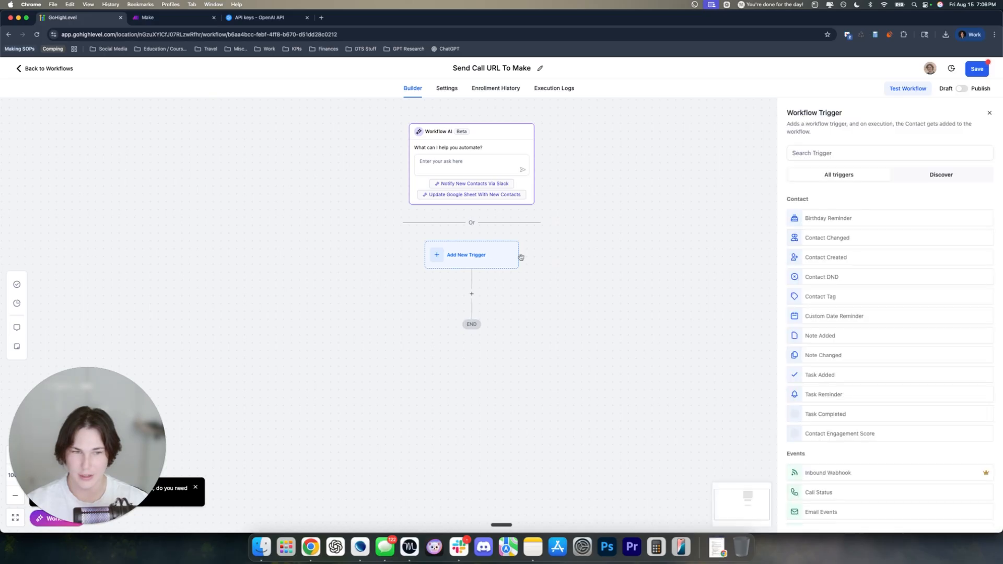
click(833, 154)
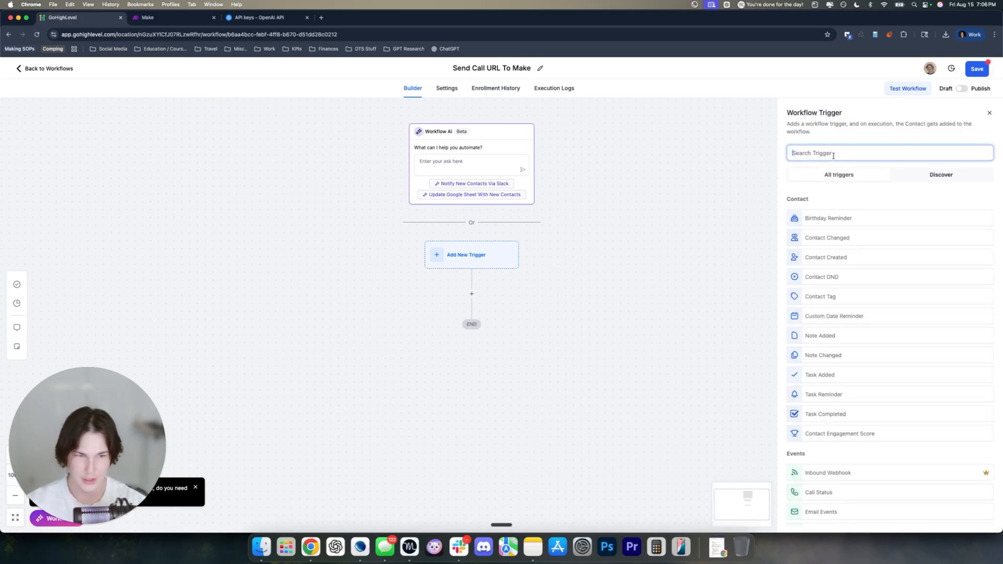
text(tri)
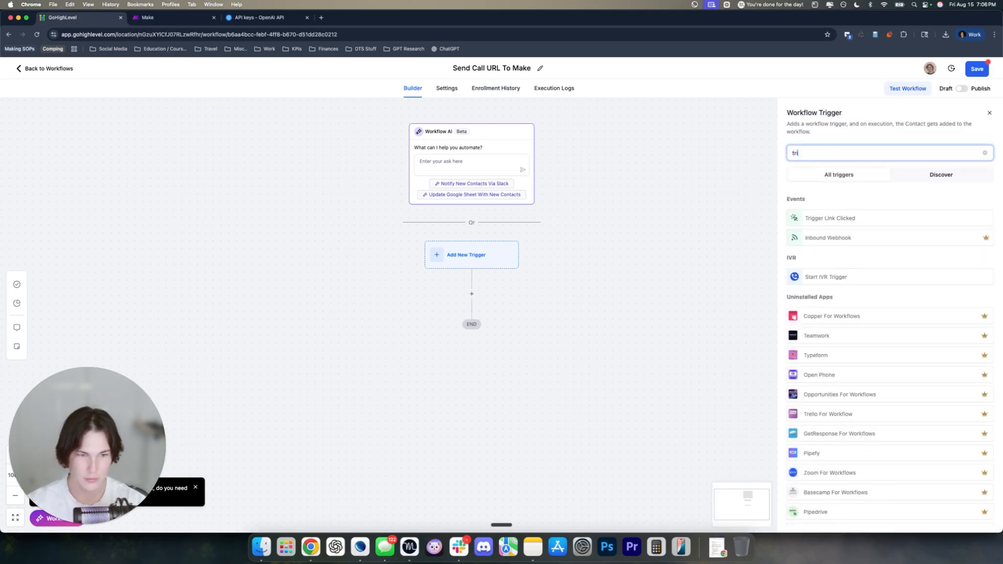
key(BackSpace)
key(BackSpace)
key(BackSpace)
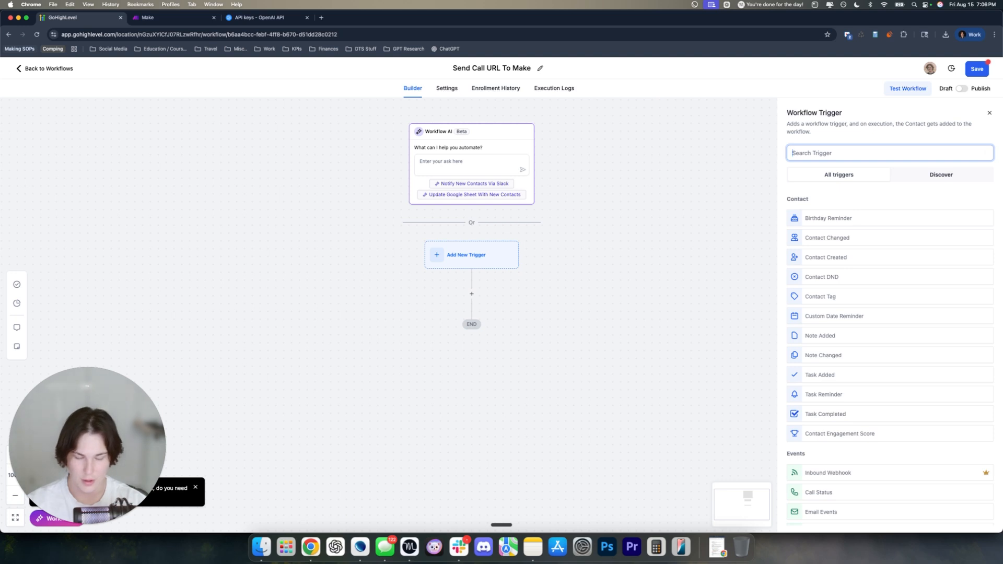
text(call)
click(860, 216)
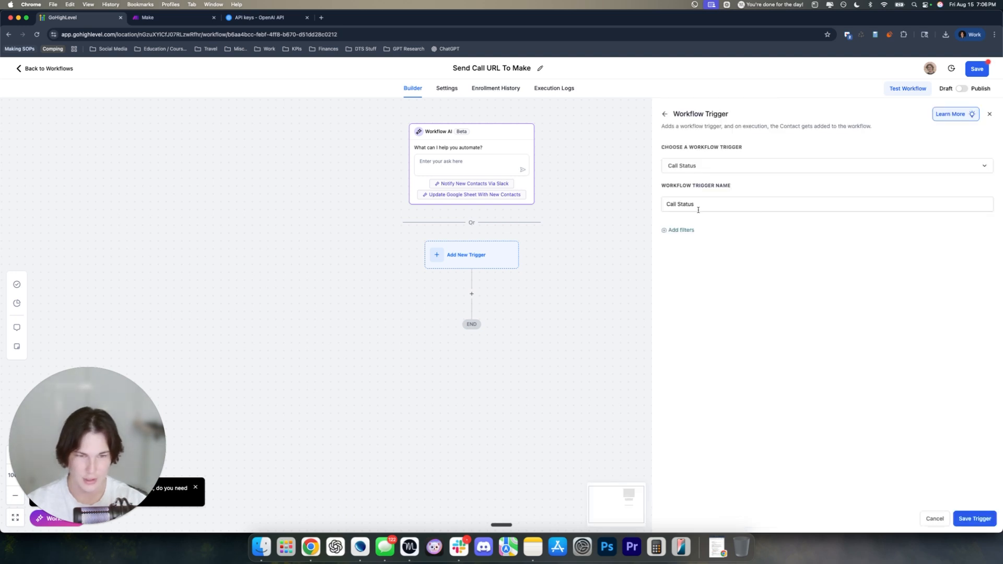
Filter the trigger so Call Status equals completed
click(679, 230)
click(684, 242)
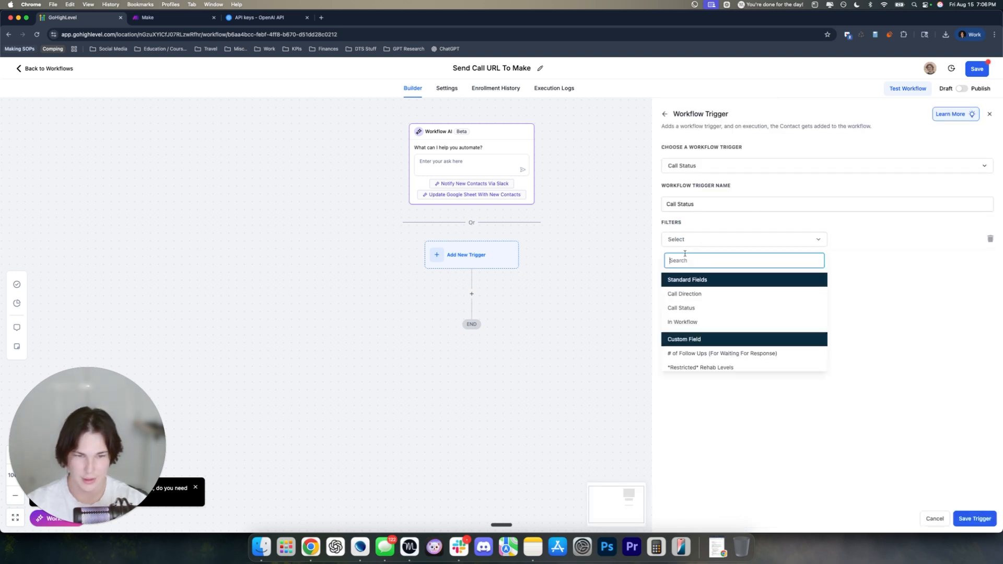
click(683, 308)
click(841, 239)
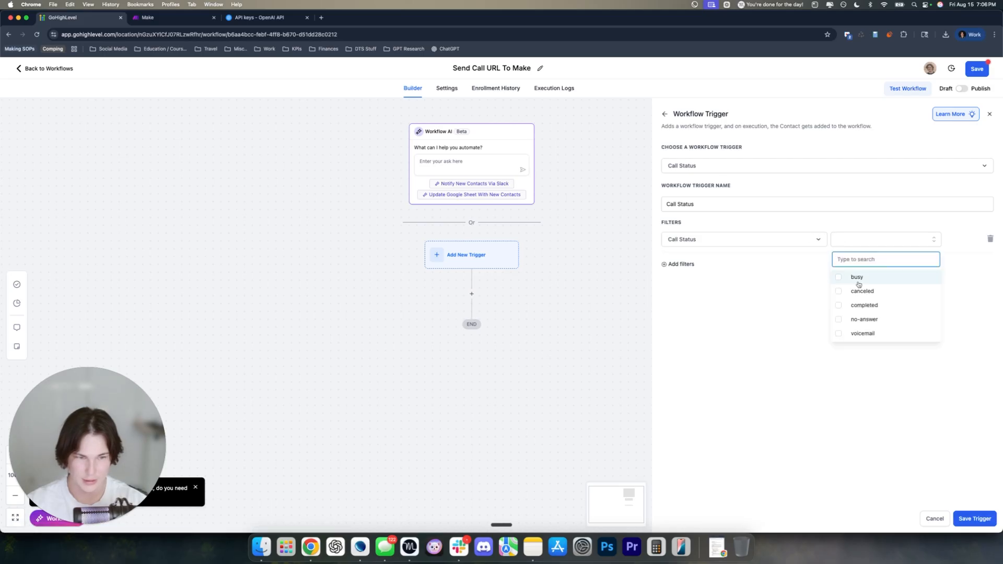
click(862, 305)
click(849, 383)
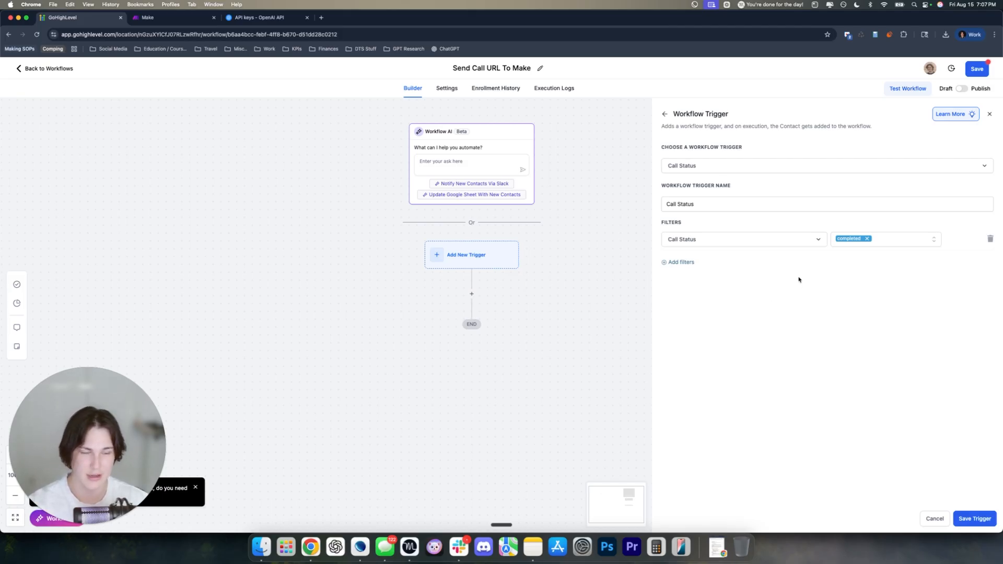
Remove the empty second filter and save the Call Status trigger
click(686, 263)
click(683, 262)
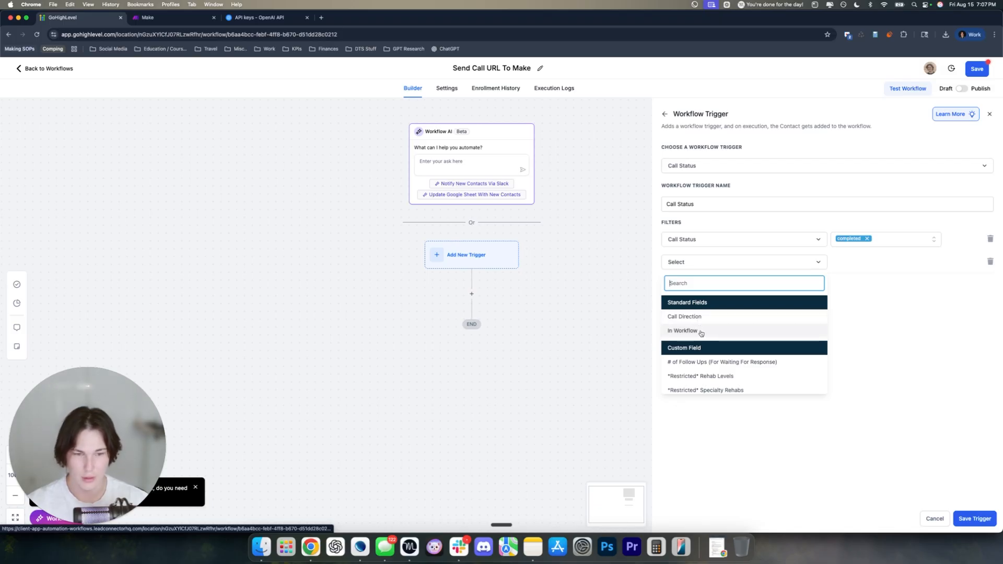
click(849, 293)
click(991, 262)
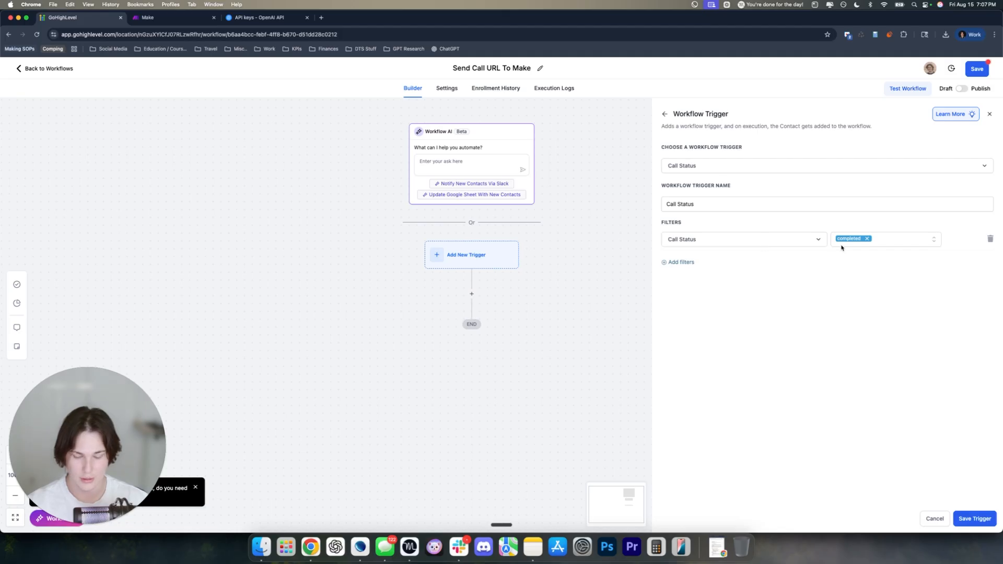
click(974, 518)
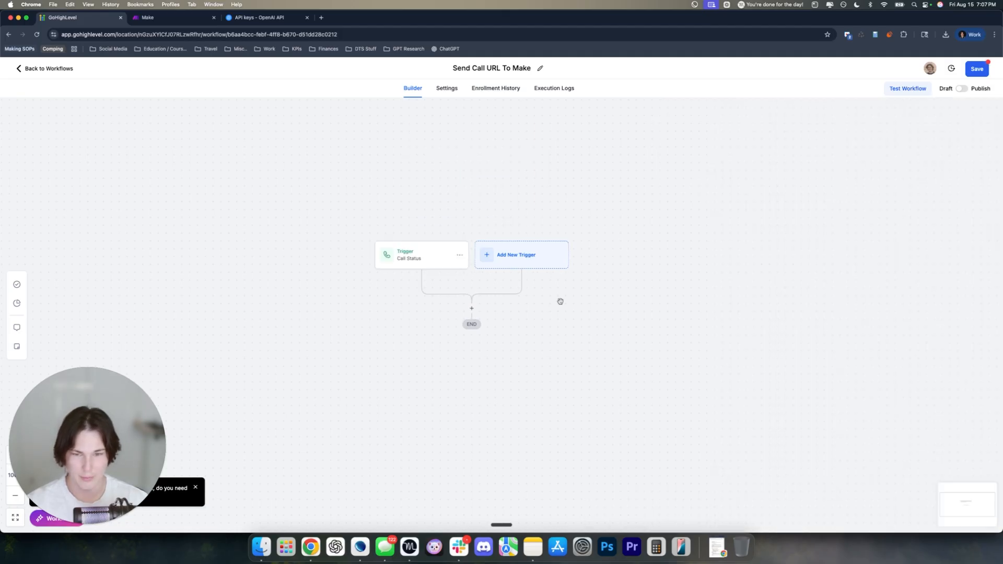
click(322, 18)
Load the new workflow's builder URL in a second tab positioned beside the first
click(267, 49)
click(78, 19)
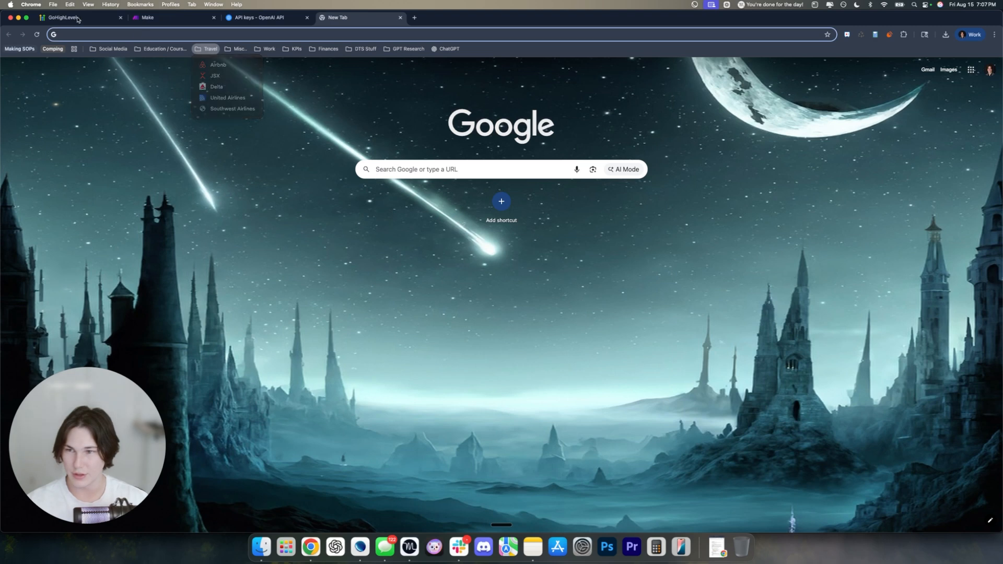
click(78, 19)
click(114, 32)
key(super+c)
click(330, 21)
click(338, 32)
key(super+v)
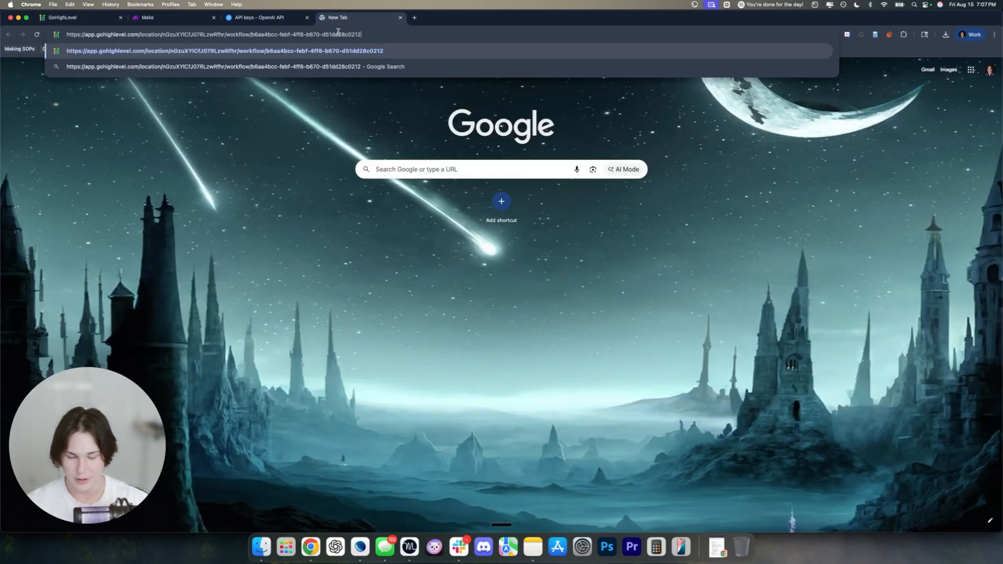
key(Return)
drag(337, 18, 145, 24)
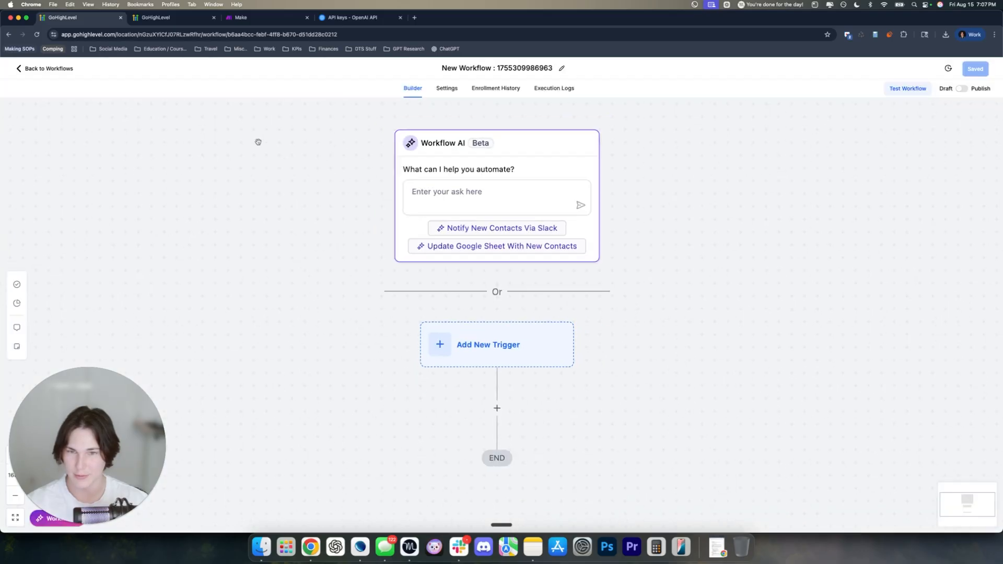
In the first tab, open the existing Send Call URL To Make workflow from Transcription Workflows > Make Workflows
click(52, 69)
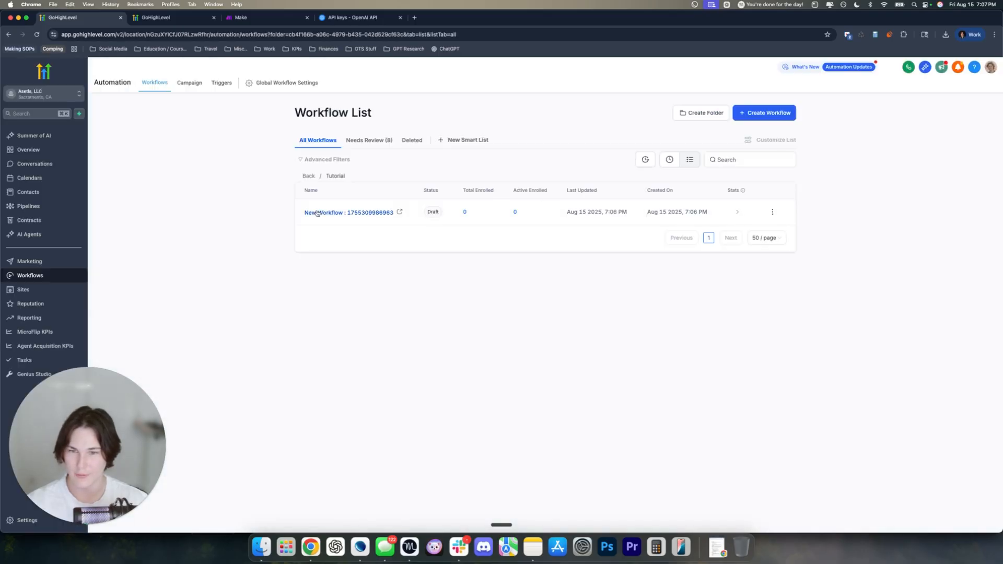
click(308, 175)
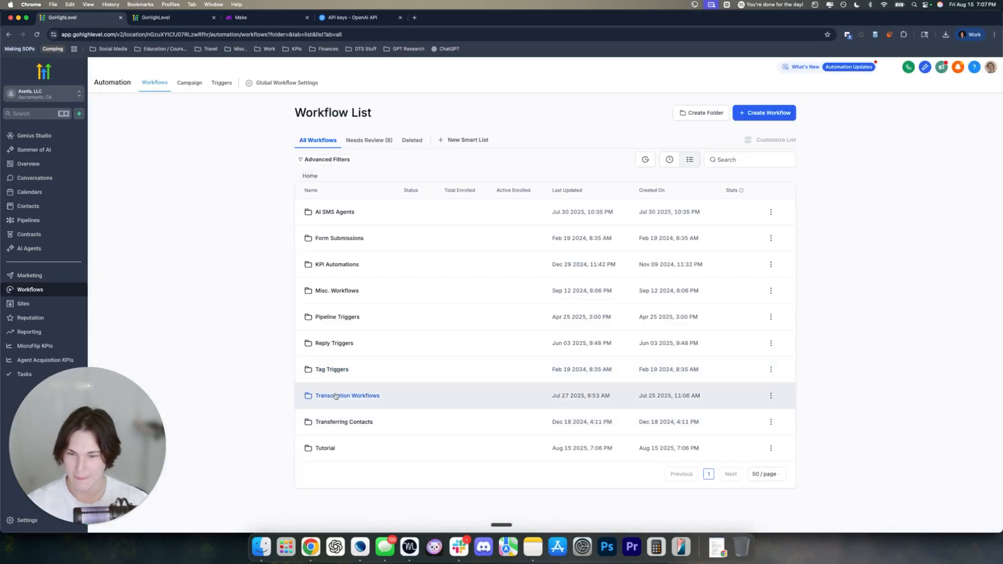
click(335, 396)
click(326, 212)
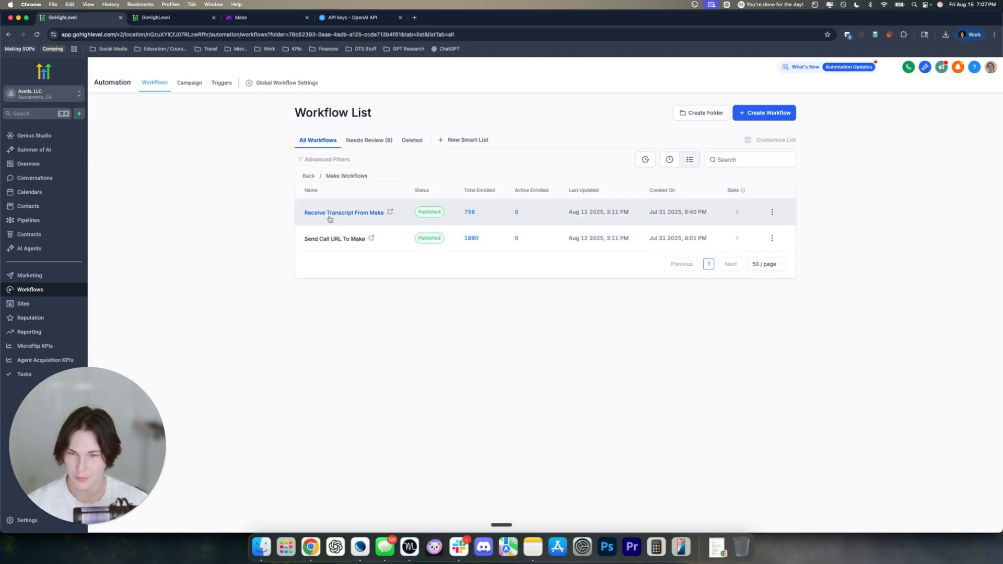
click(327, 239)
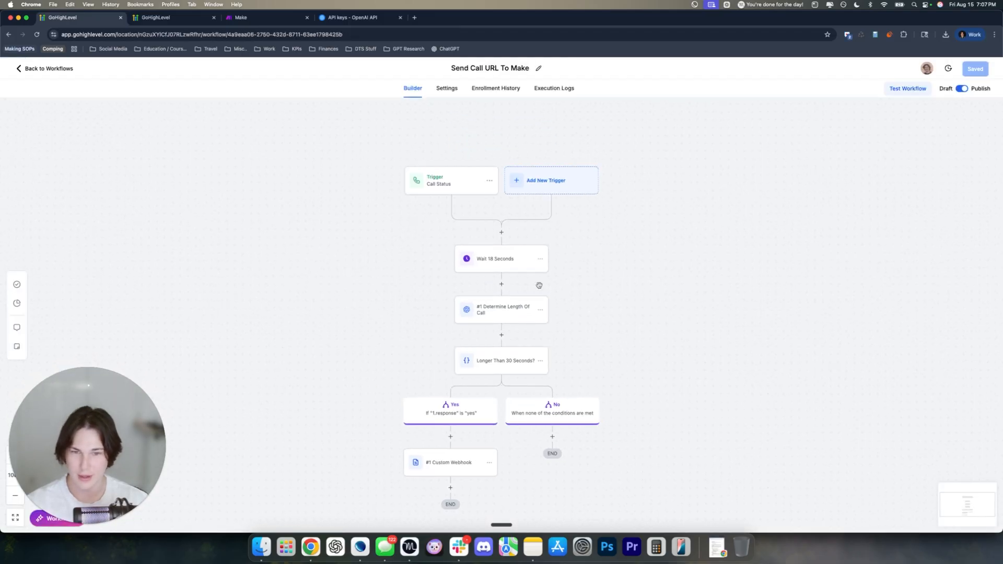
drag(539, 285, 491, 246)
click(201, 20)
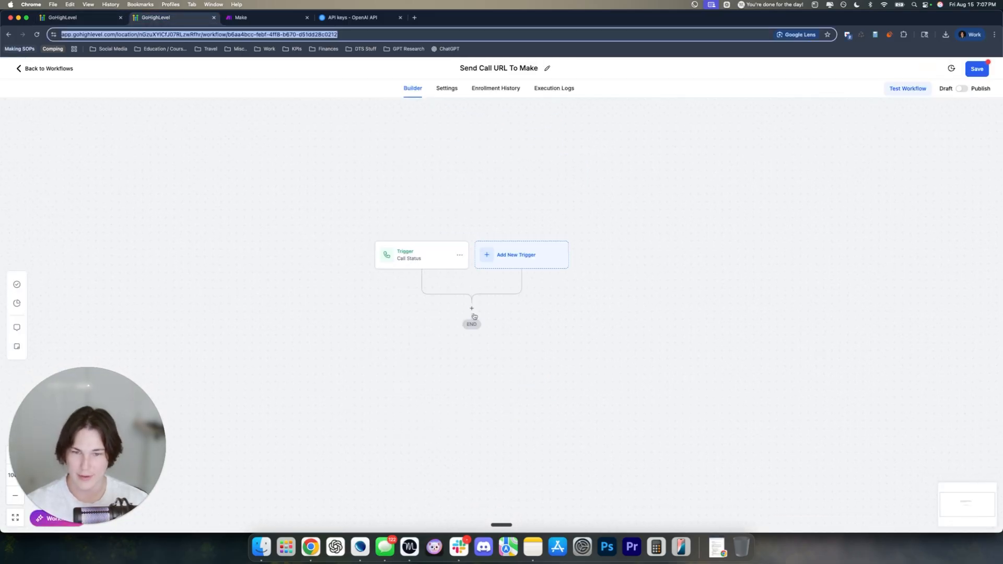
Add a Wait action after the Call Status trigger with a duration of 0.3 minutes
click(472, 309)
click(833, 146)
text(wait)
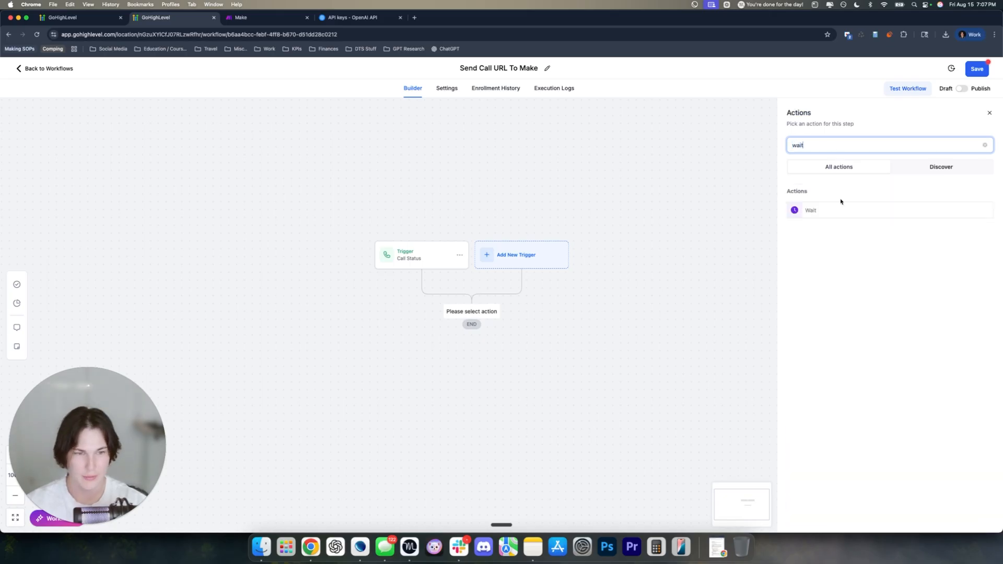
click(841, 209)
click(678, 232)
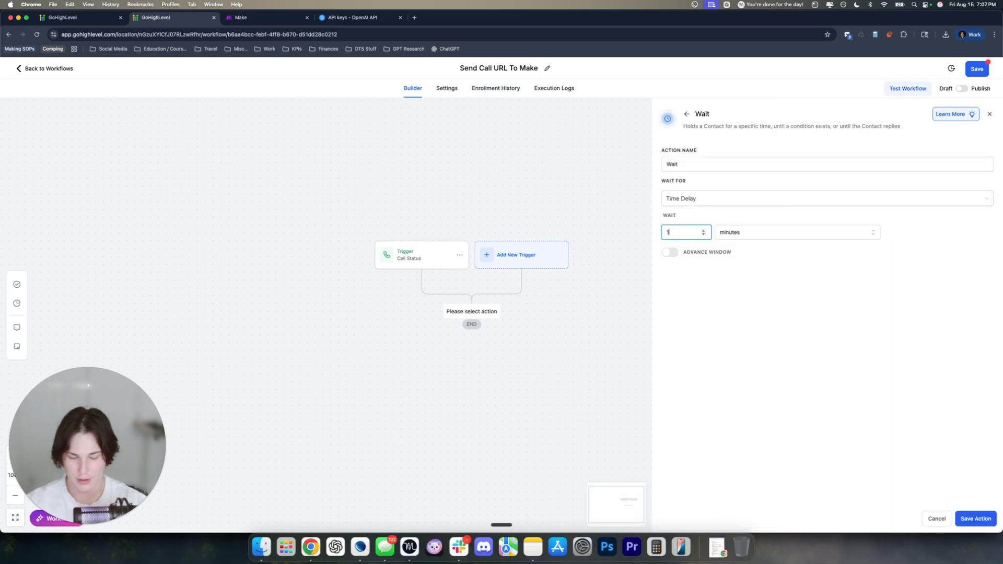
text(8)
click(742, 235)
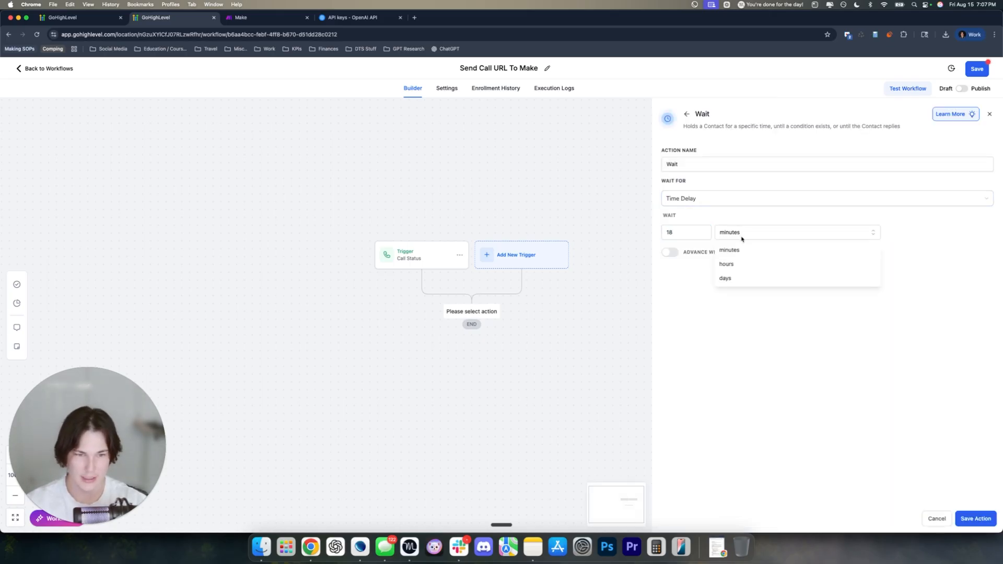
click(703, 233)
key(BackSpace)
key(BackSpace)
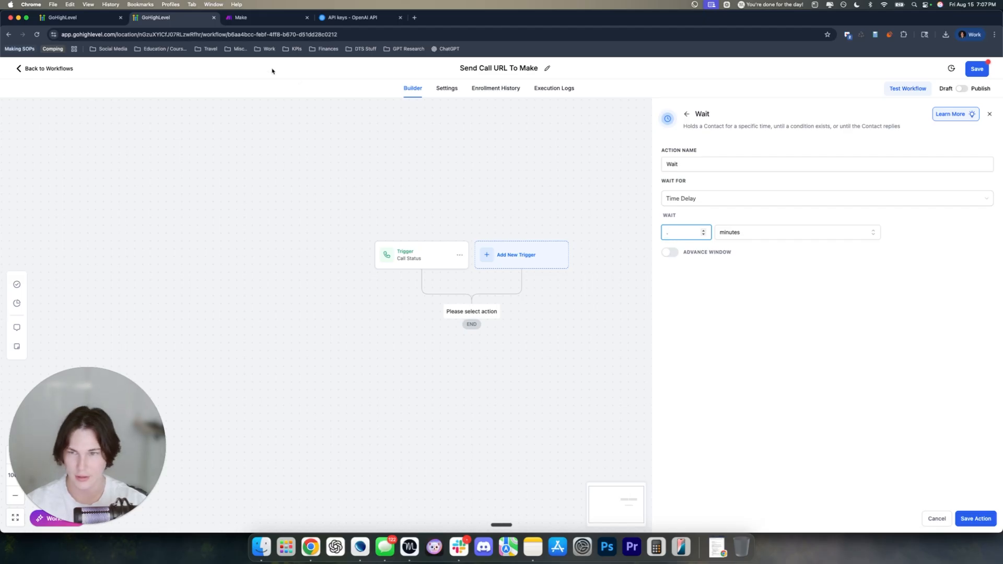
click(90, 18)
click(428, 227)
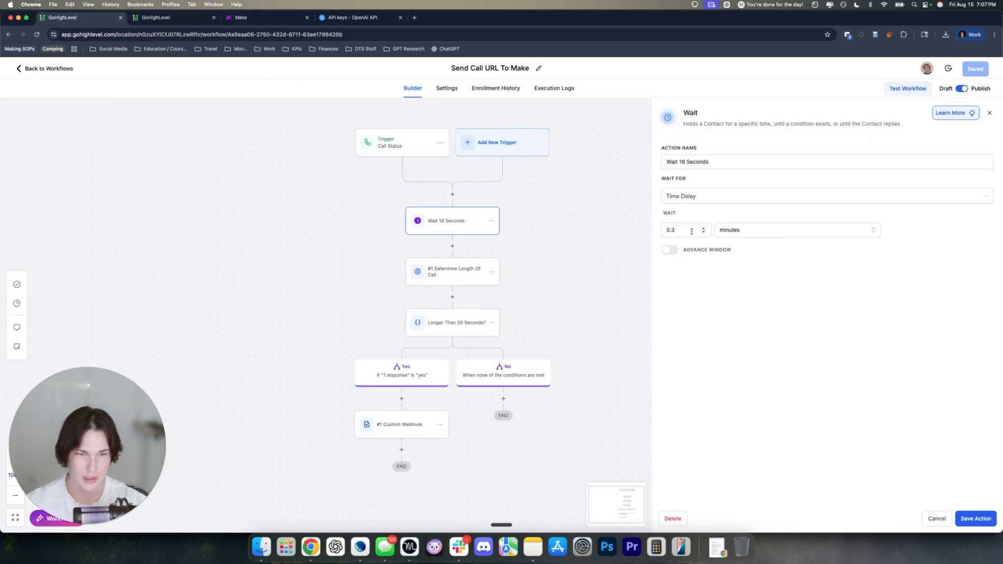
click(173, 18)
text(0.3)
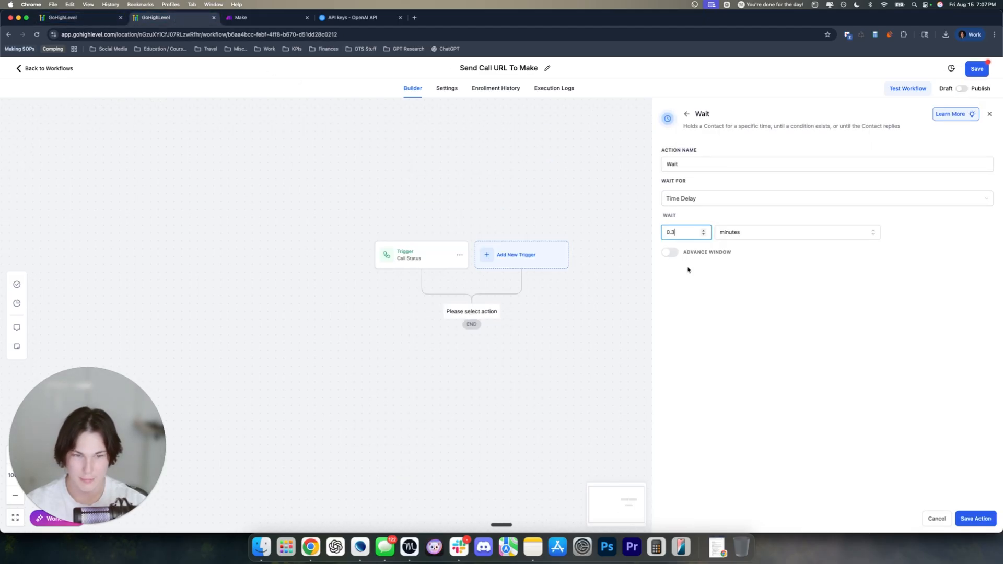
Name the wait step 'Wait 18 Seconds' and save it to the workflow
click(696, 164)
text(18 Seconds)
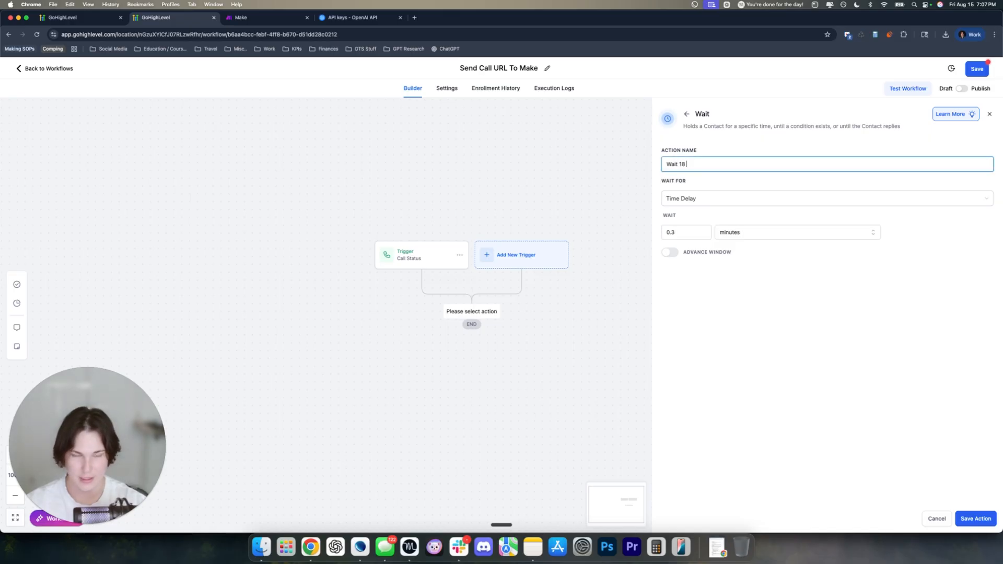
click(834, 380)
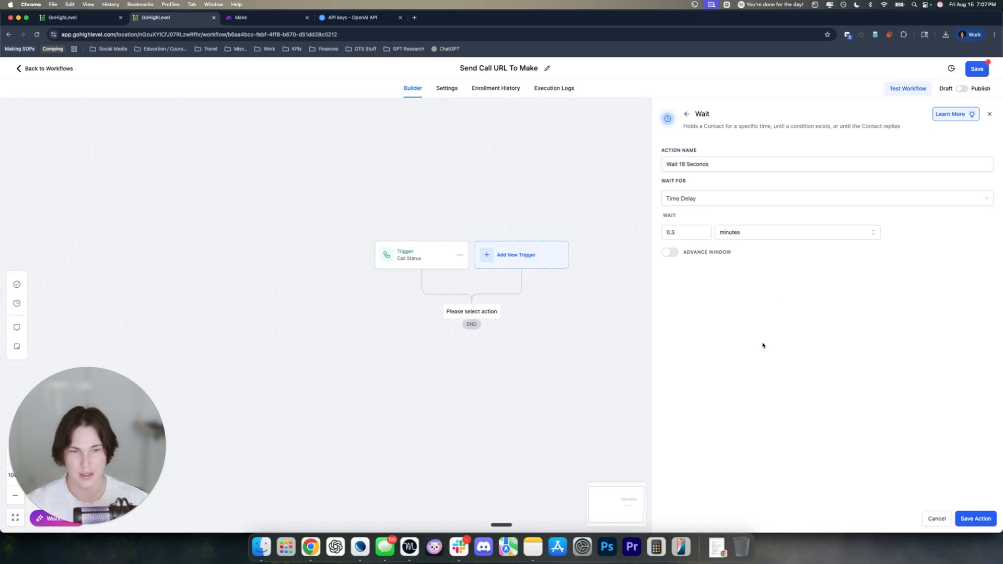
click(696, 184)
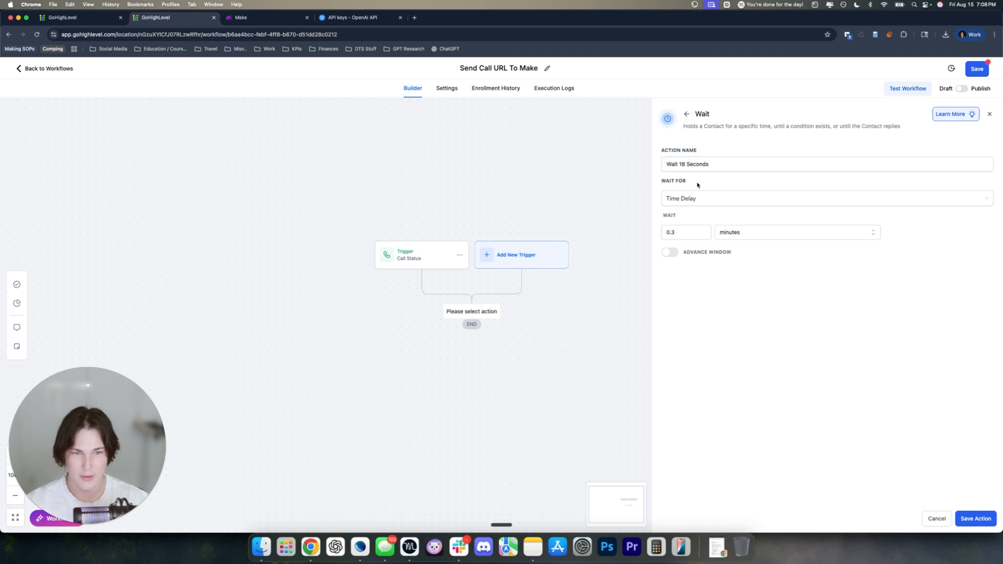
click(699, 199)
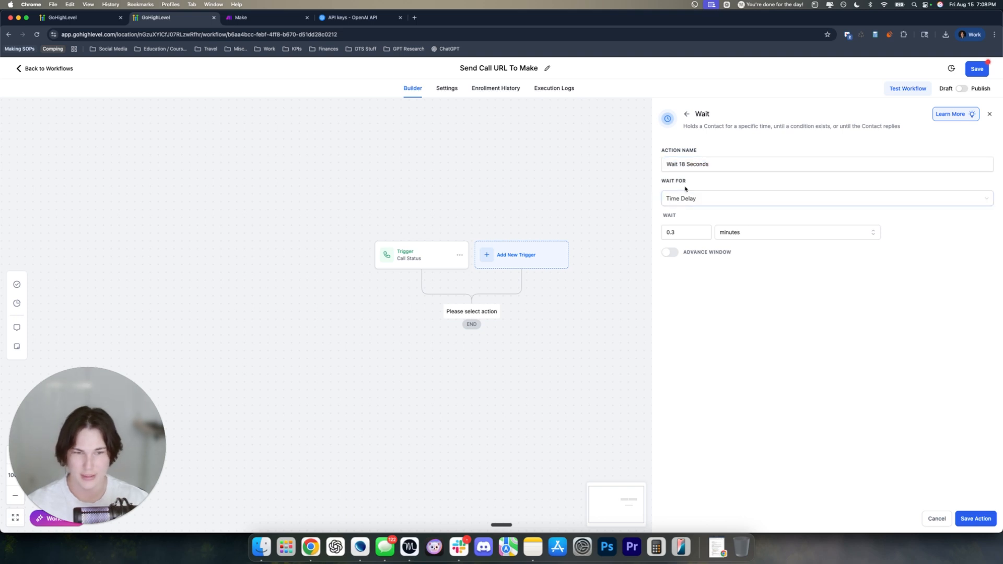
click(976, 517)
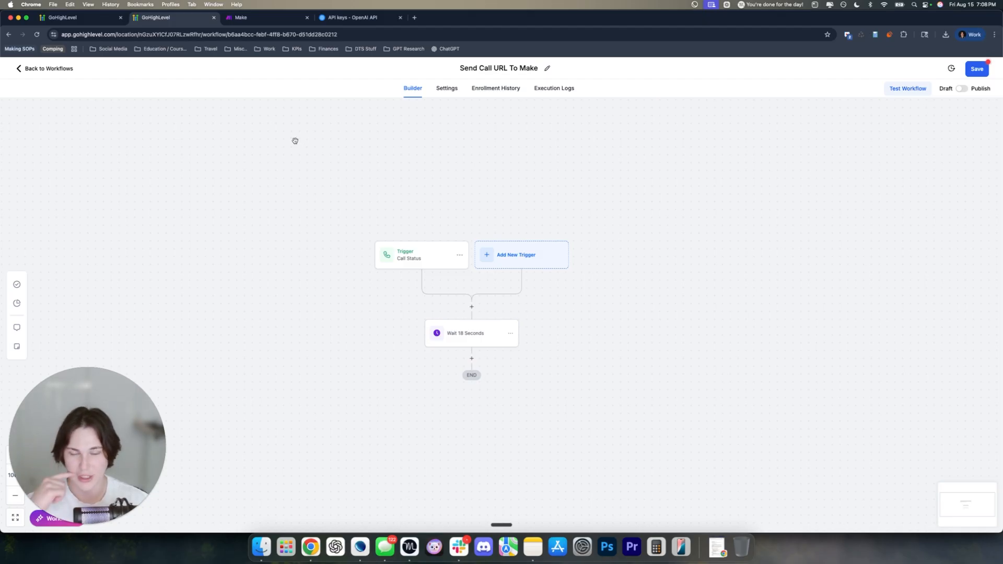
Compare with the finished workflow's steps, then add a new action below the wait step
click(84, 17)
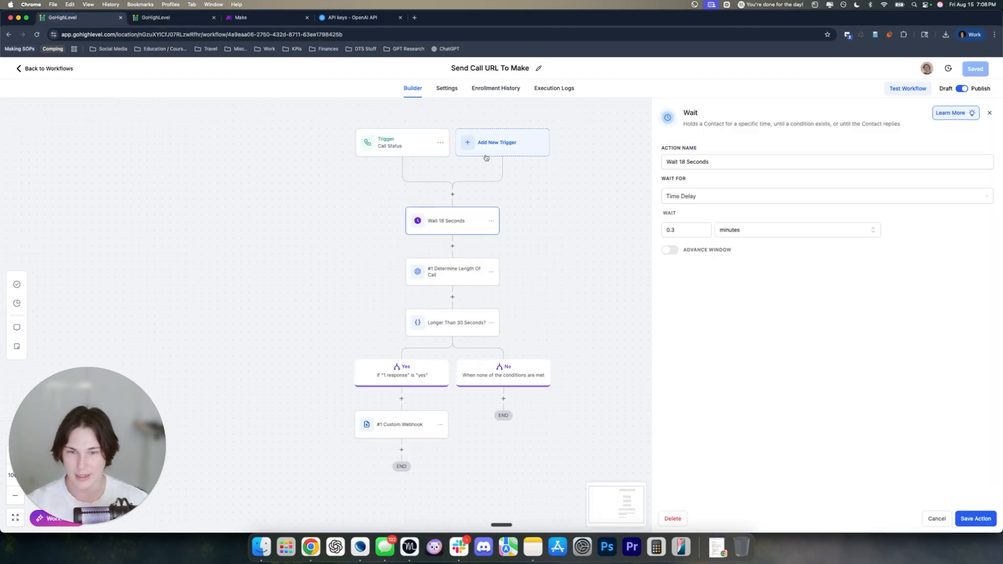
drag(557, 263, 528, 219)
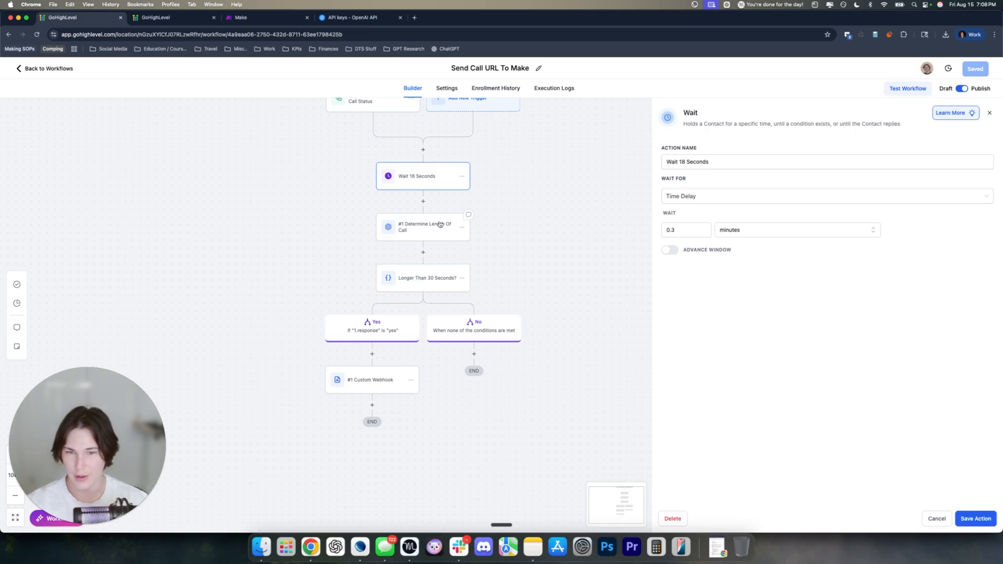
scroll(415, 230, up, 1)
click(165, 17)
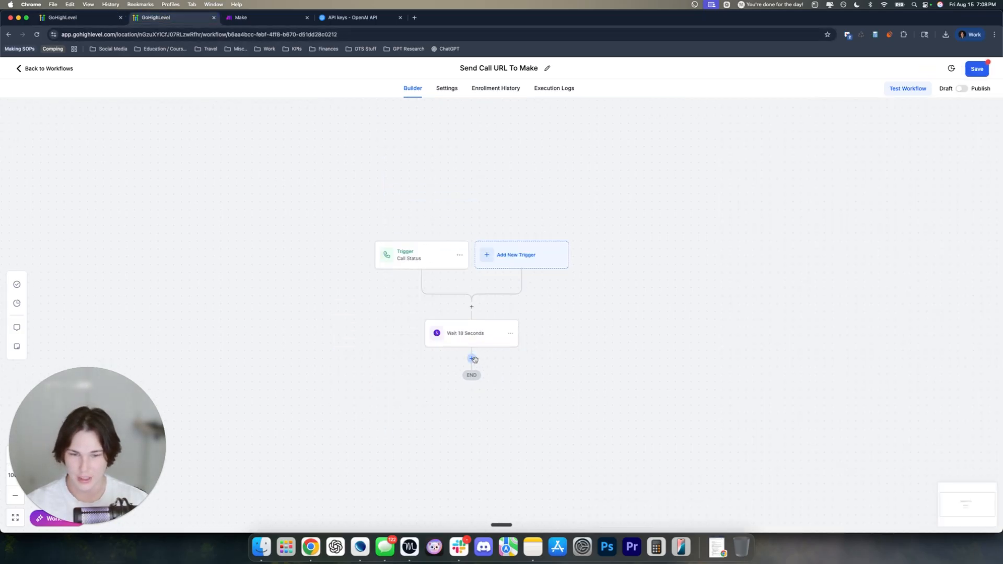
click(471, 358)
Search 'chat', add the GPT Powered By OpenAI action and enlarge its empty prompt box
text(chat)
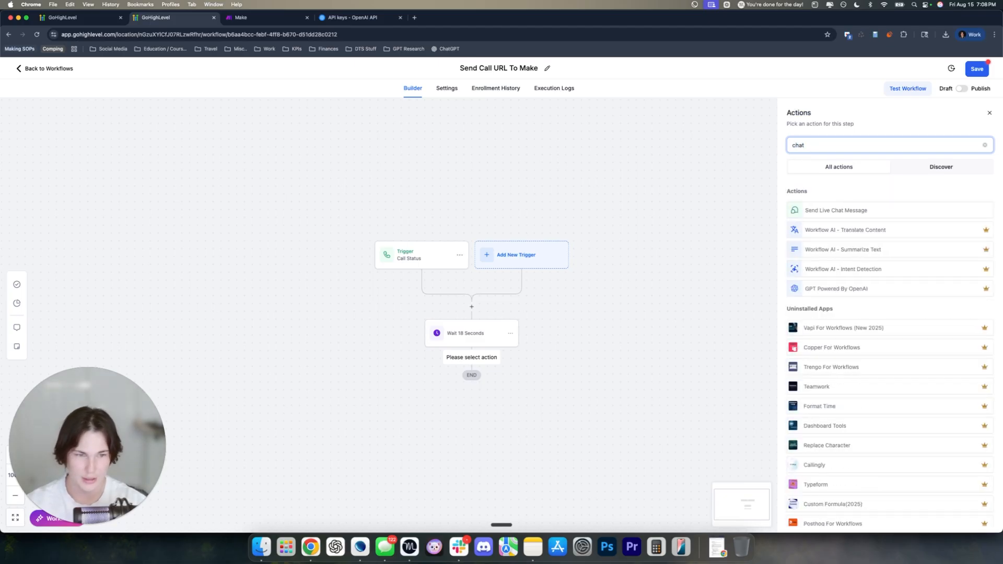
click(845, 290)
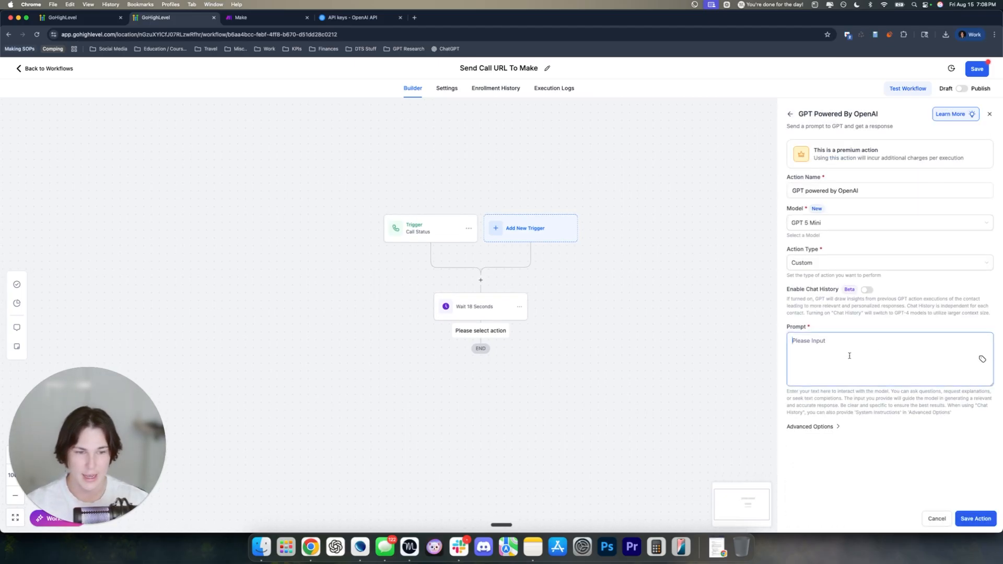
click(830, 341)
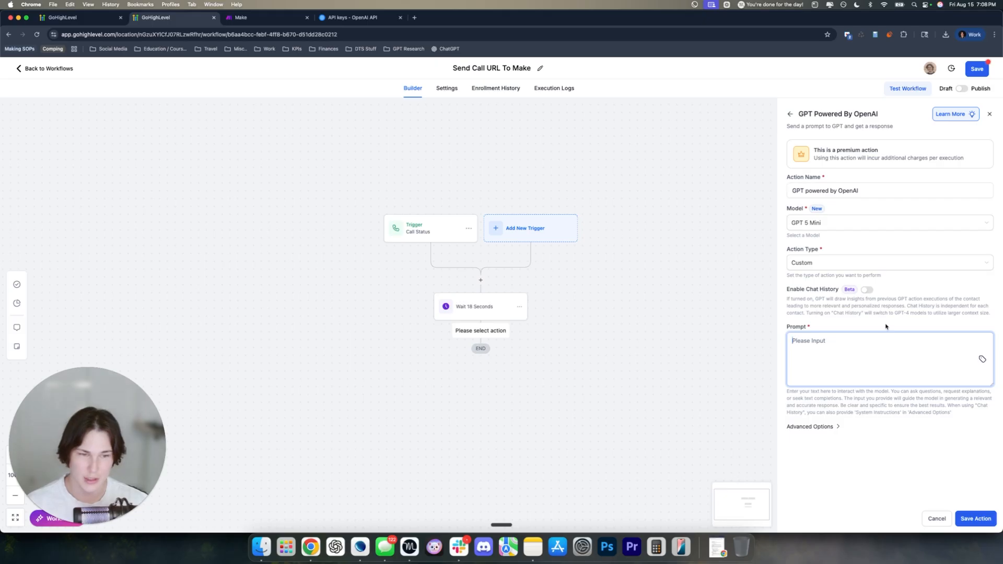
drag(988, 384, 990, 449)
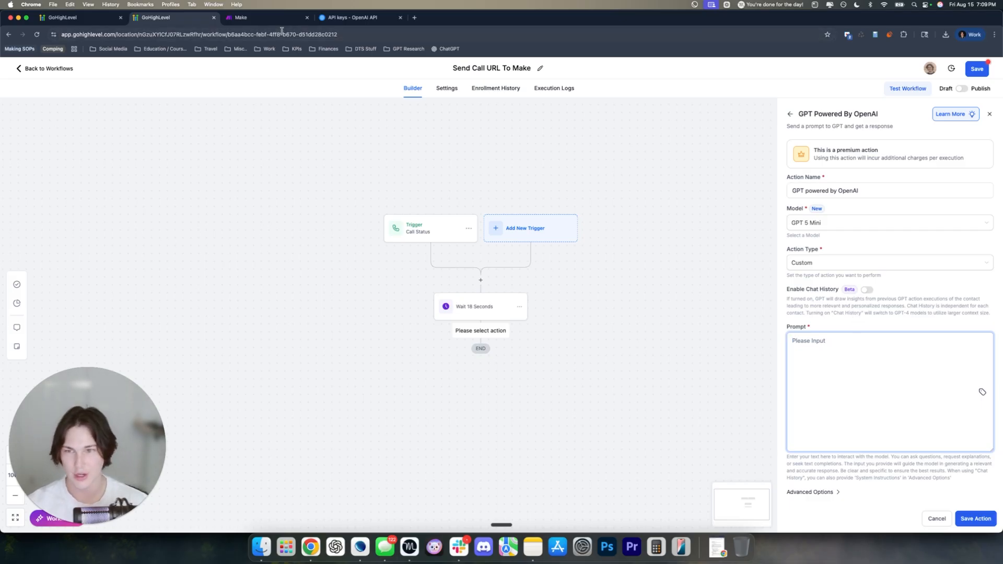
Copy the Determine Length Of Call prompt from the finished workflow into the new GPT prompt
click(100, 15)
click(440, 231)
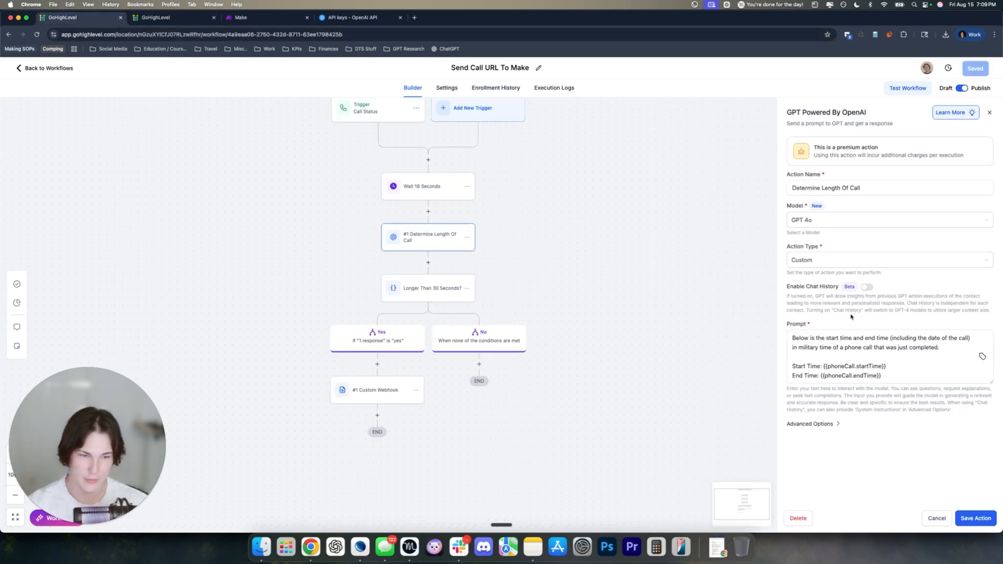
drag(991, 382, 997, 458)
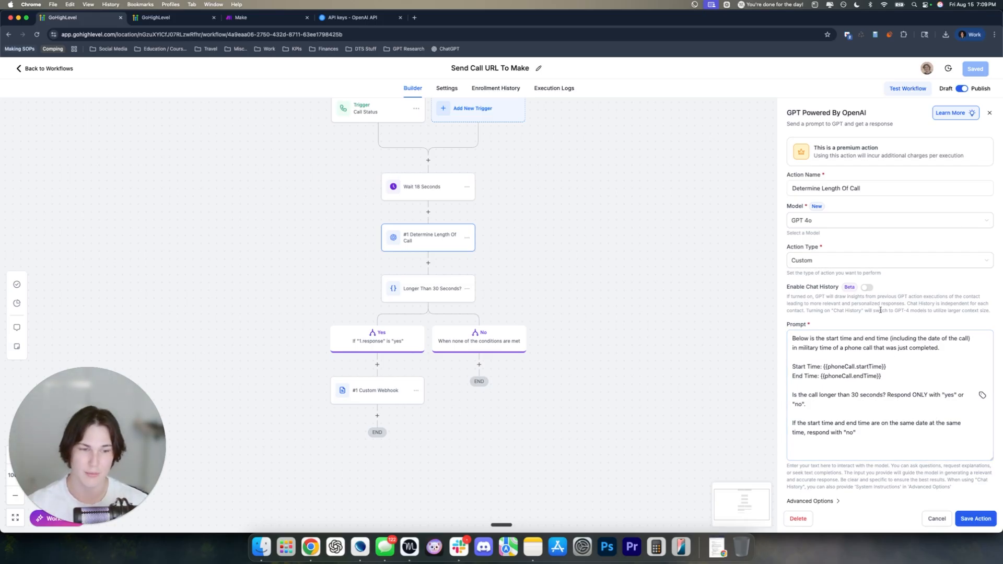
scroll(888, 376, down, 1)
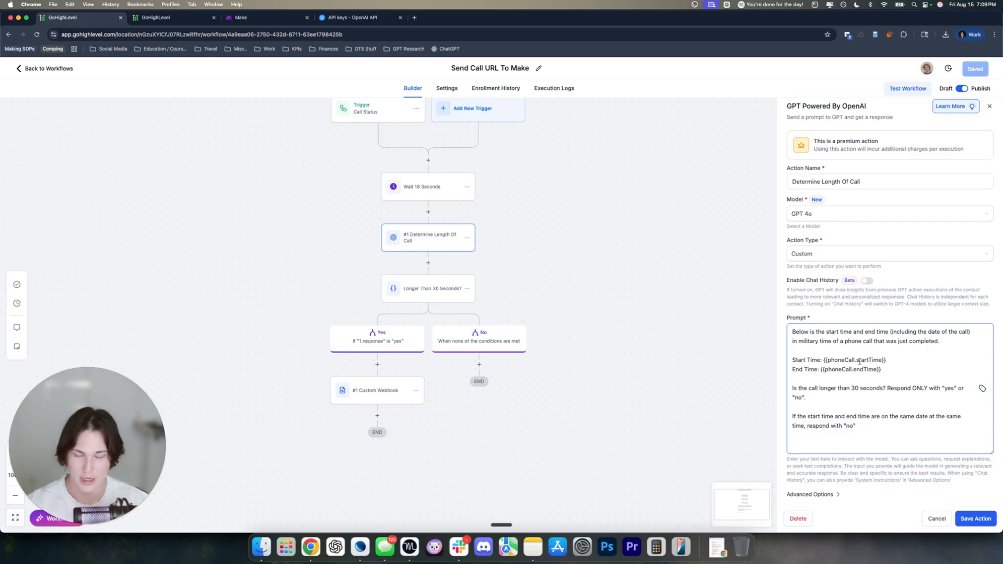
drag(869, 436, 792, 329)
key(super+c)
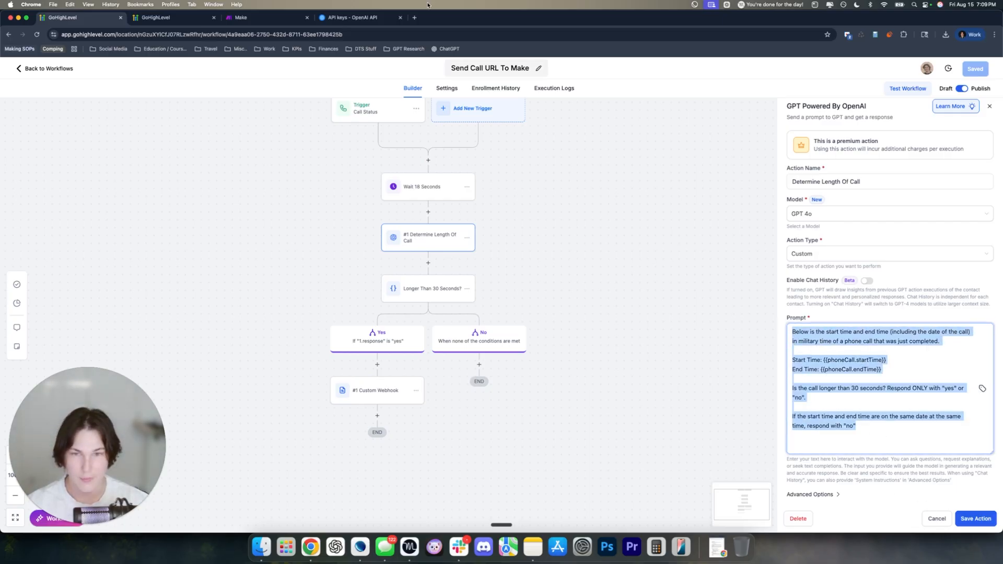
click(167, 17)
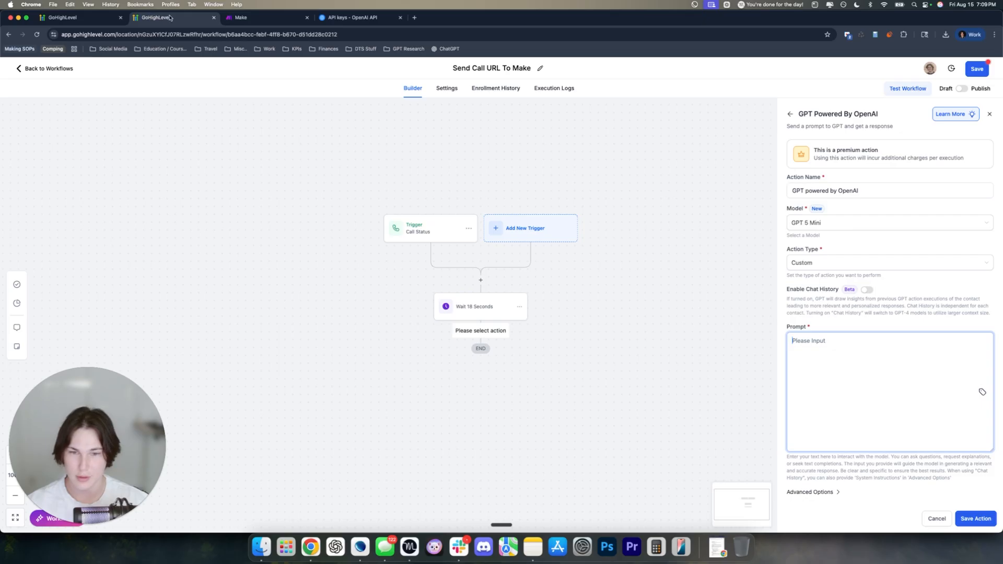
click(857, 346)
key(super+v)
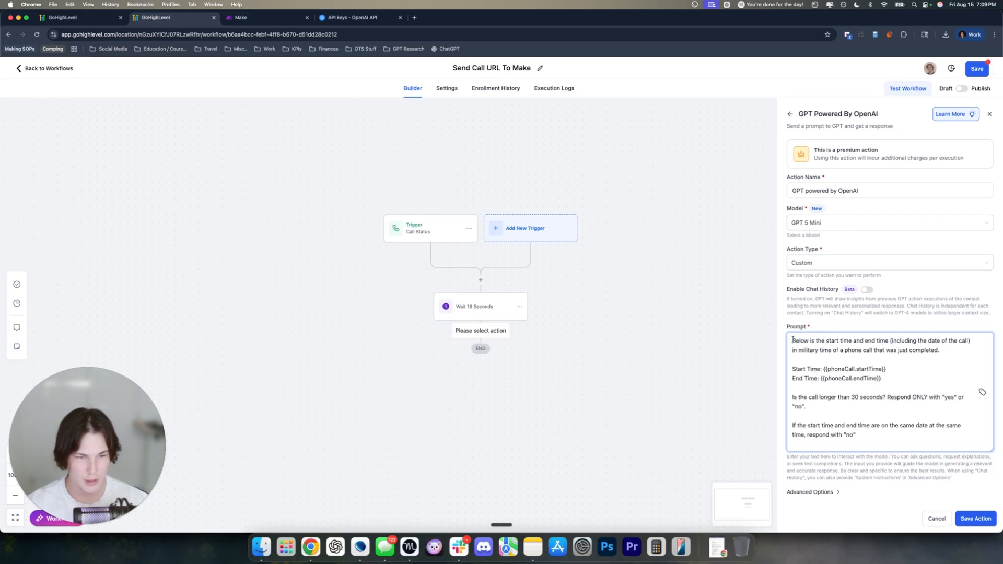
click(850, 357)
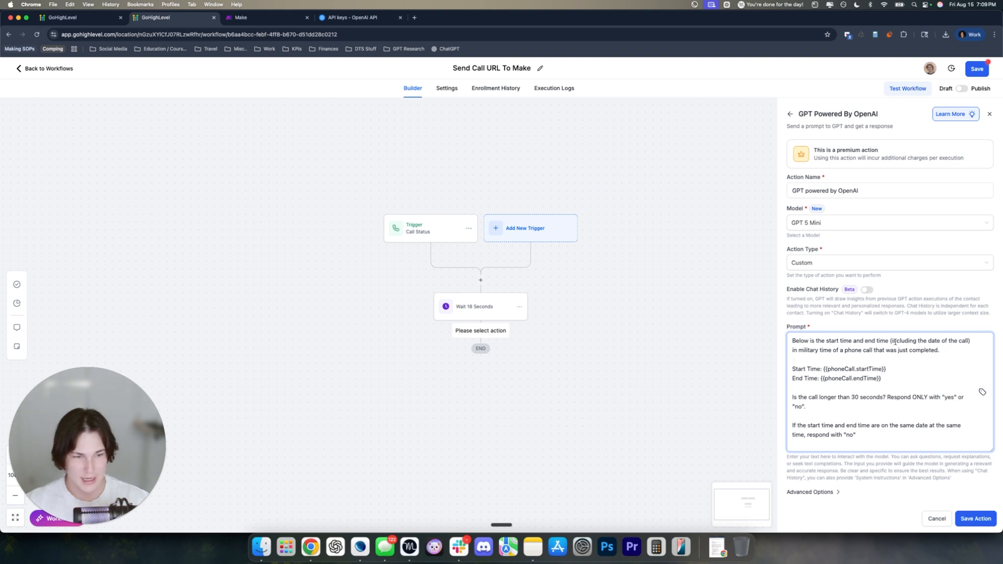
Review the pasted prompt's start and end time placeholders and keep Temperature at 0.1
drag(891, 341, 966, 341)
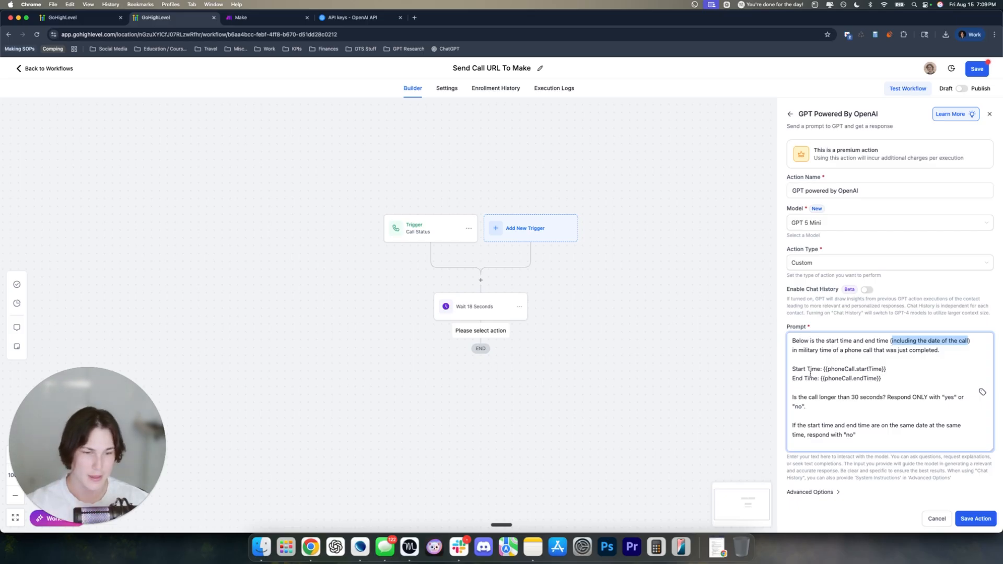
drag(821, 370, 784, 380)
drag(882, 379, 846, 398)
click(896, 371)
click(847, 400)
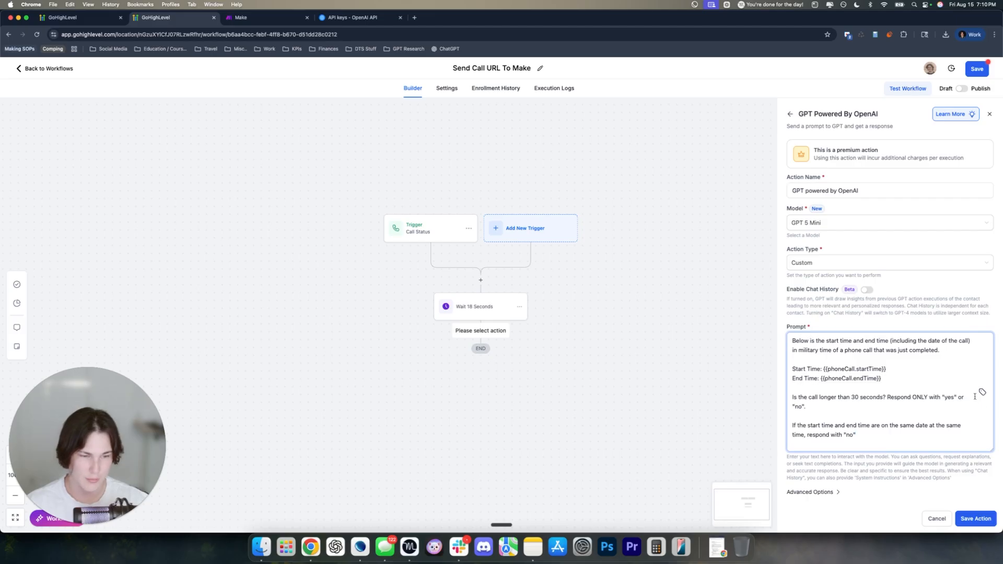
click(825, 487)
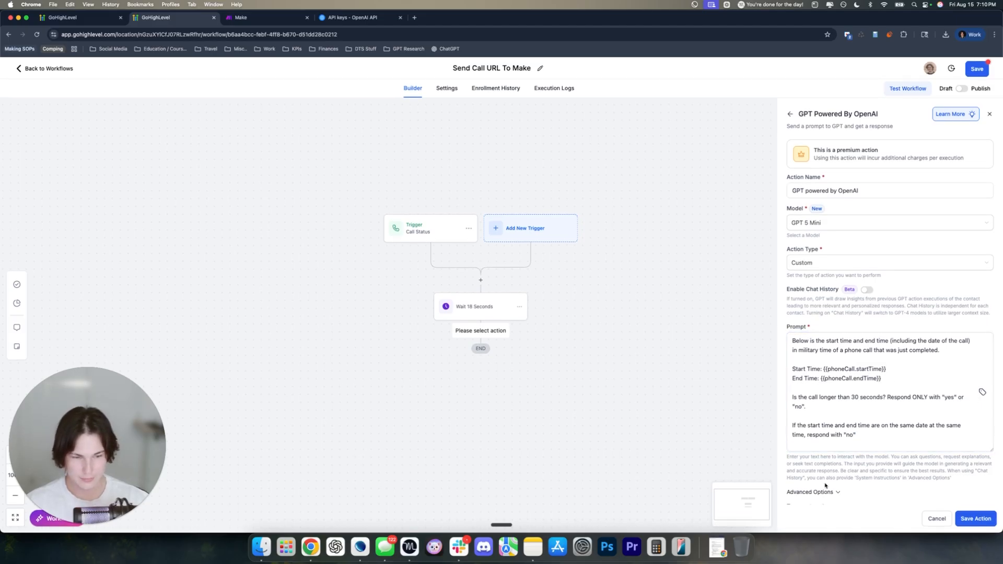
scroll(825, 486, down, 2)
click(798, 470)
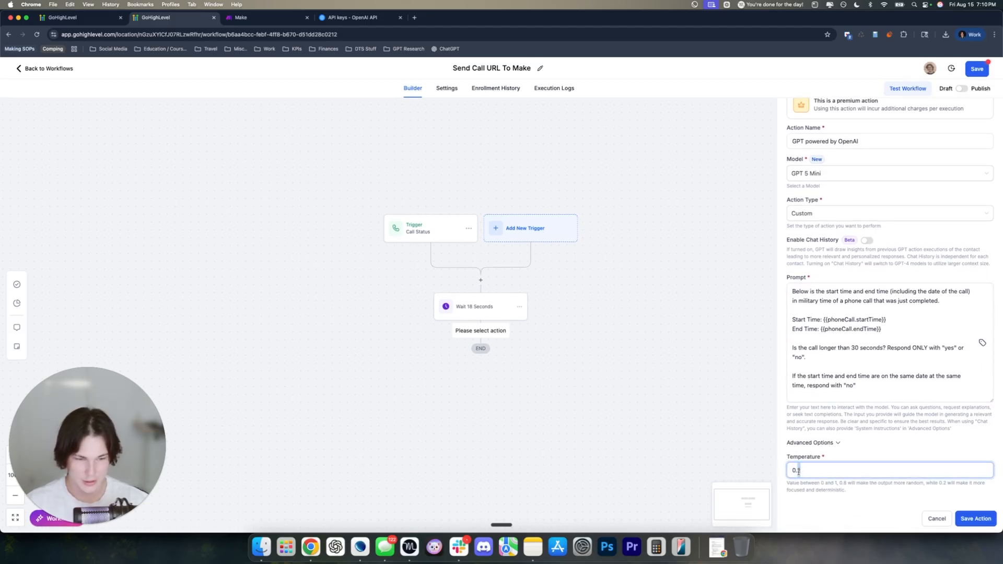
click(868, 444)
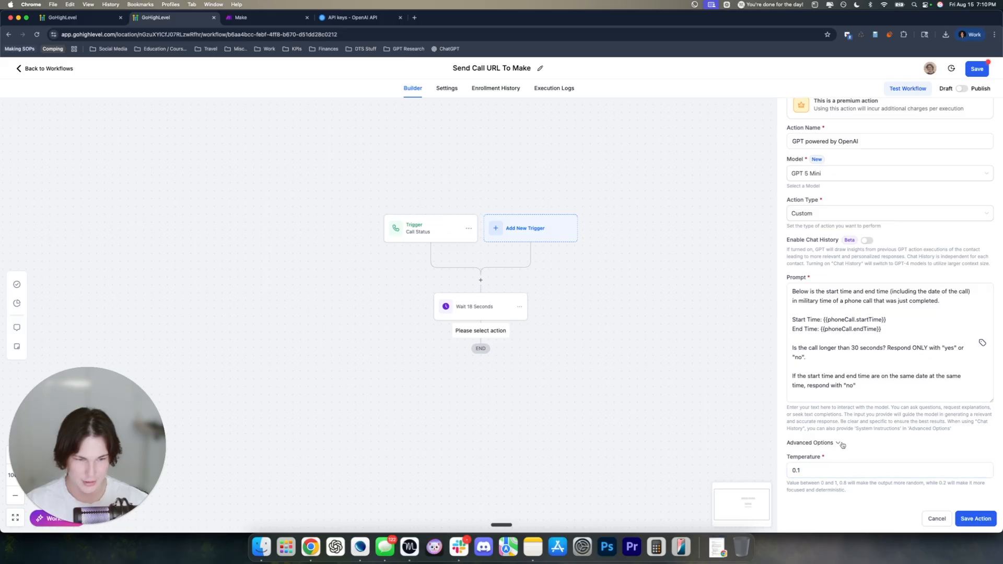
scroll(843, 407, up, 2)
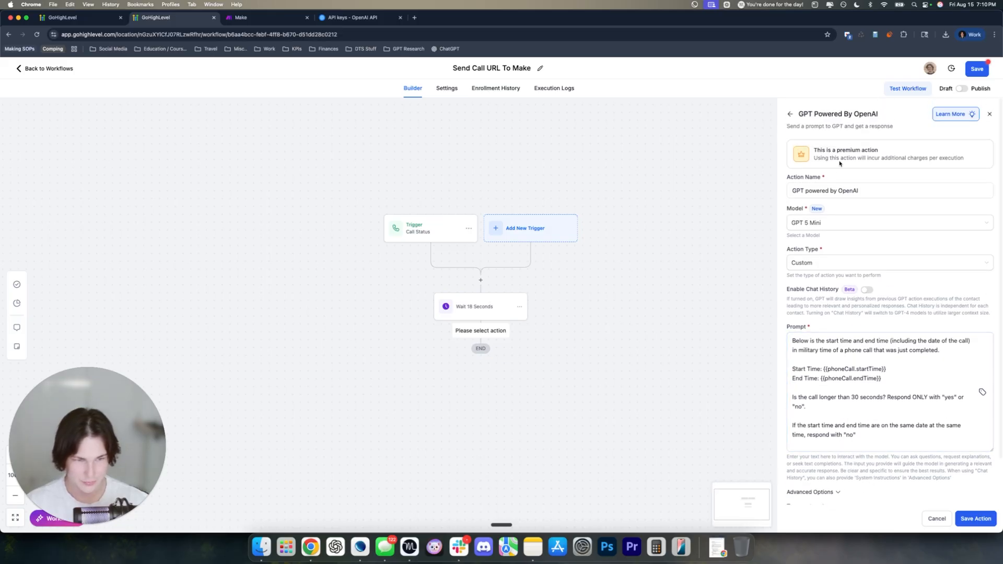
Rename the GPT action 'Determine Length Of Call' and save it
drag(871, 192, 794, 192)
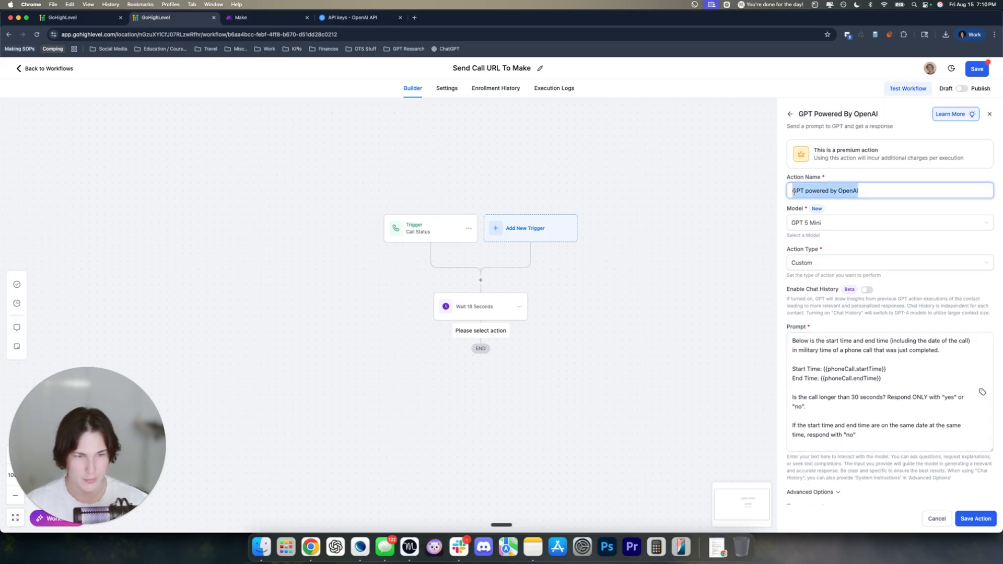
text(Det)
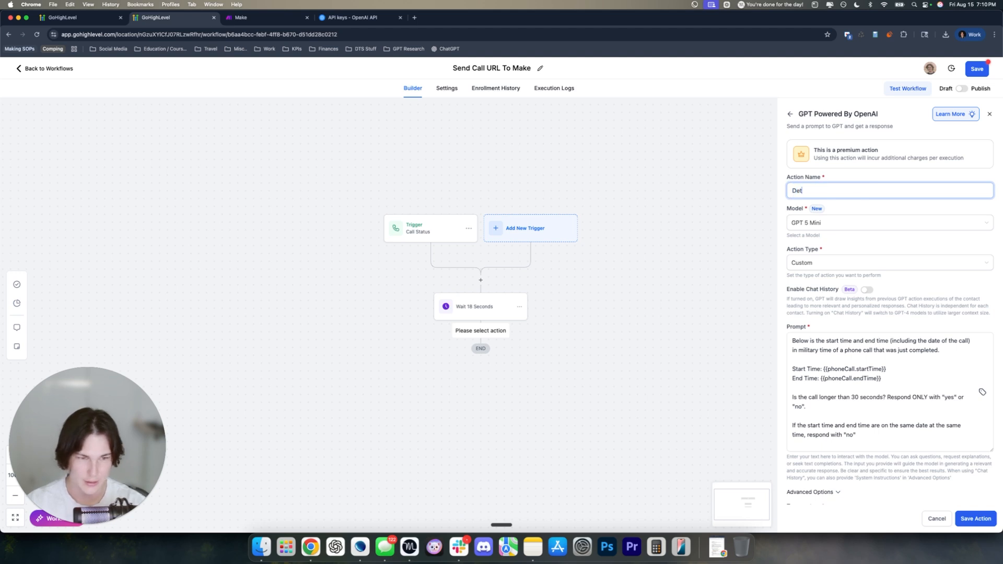
text(ermine Length Of Call)
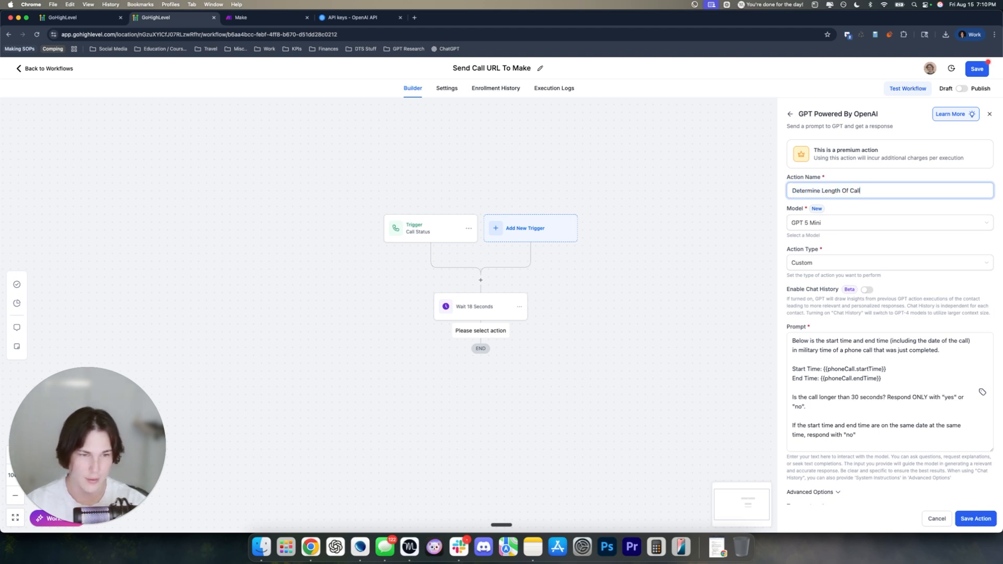
scroll(857, 380, down, 1)
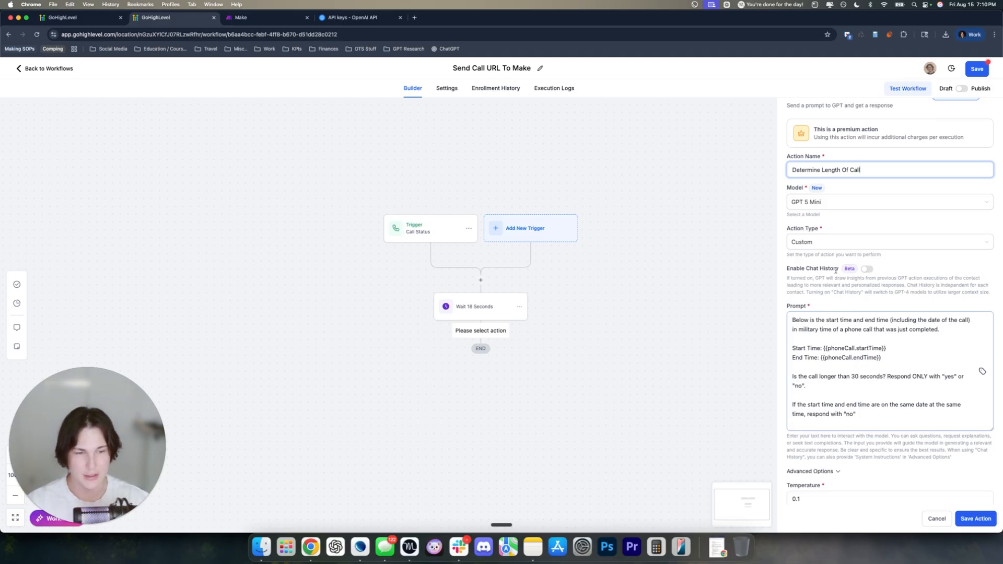
click(834, 288)
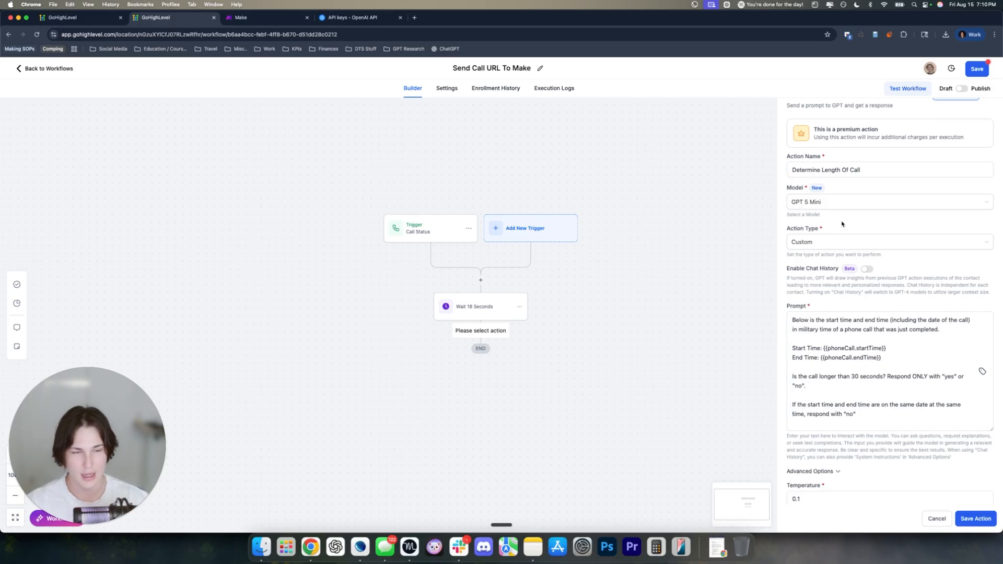
scroll(824, 303, down, 1)
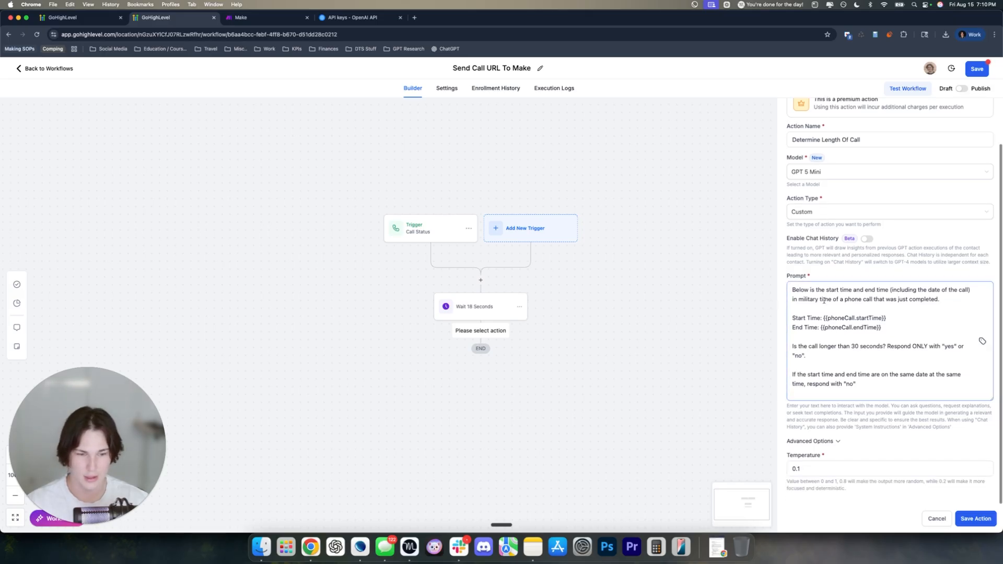
scroll(967, 503, up, 2)
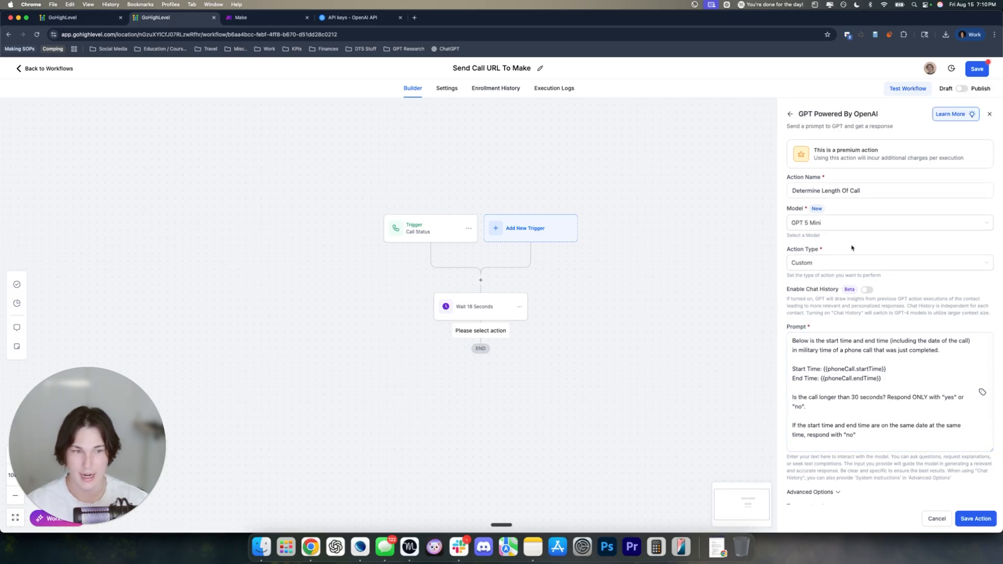
click(977, 518)
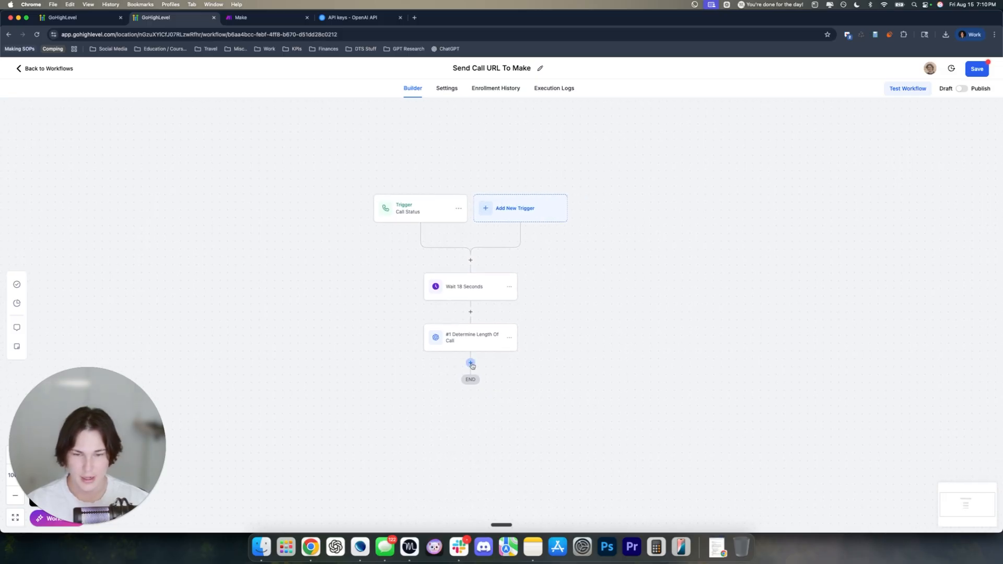
Add an If / Else condition after the GPT step with its first branch named Yes
click(470, 363)
text(i)
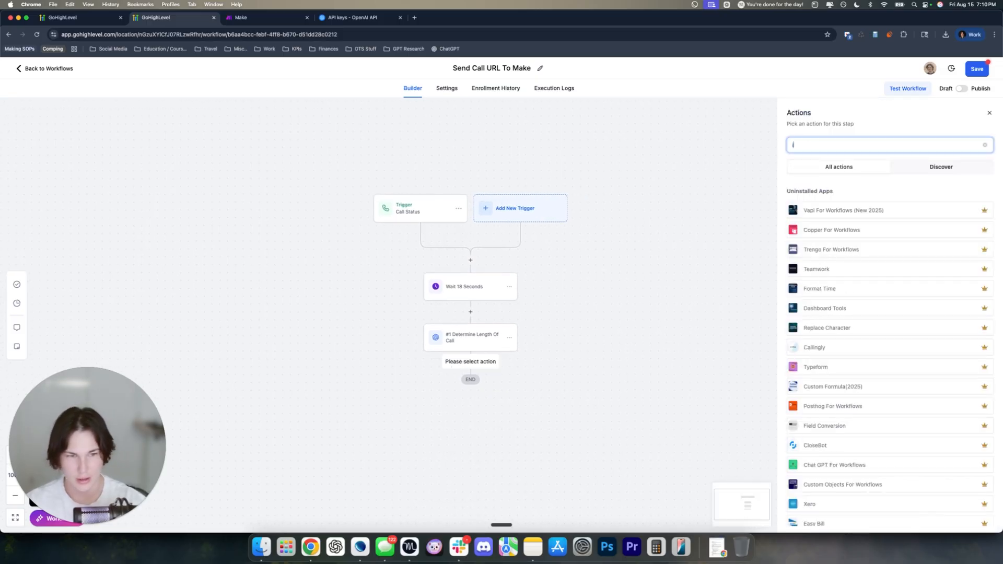
text(f)
click(822, 210)
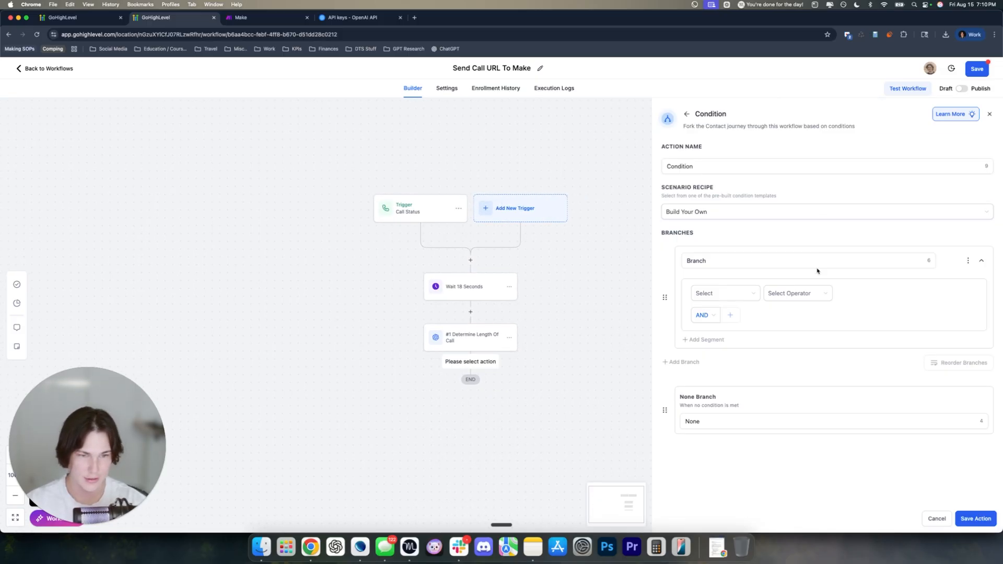
click(715, 255)
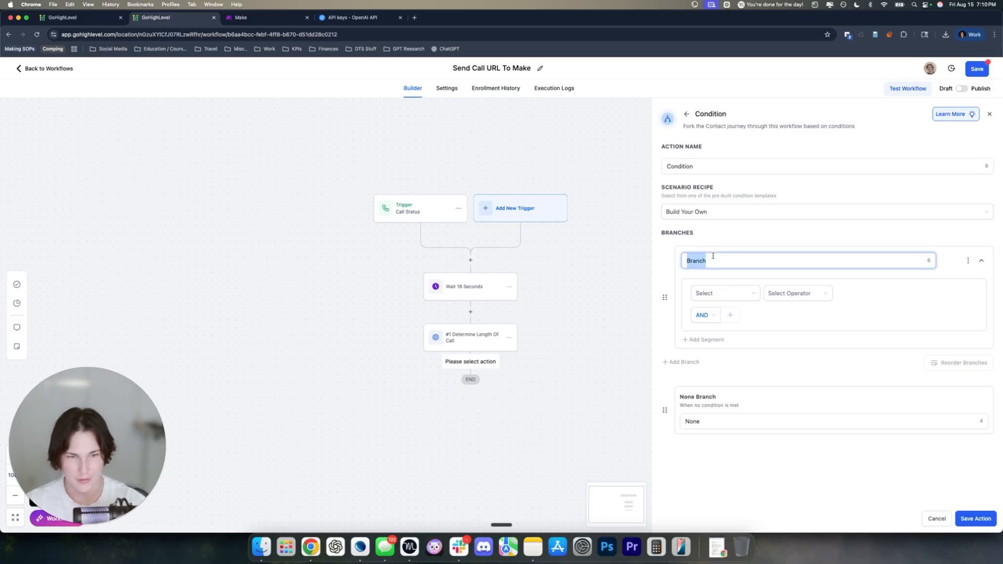
text(Yes)
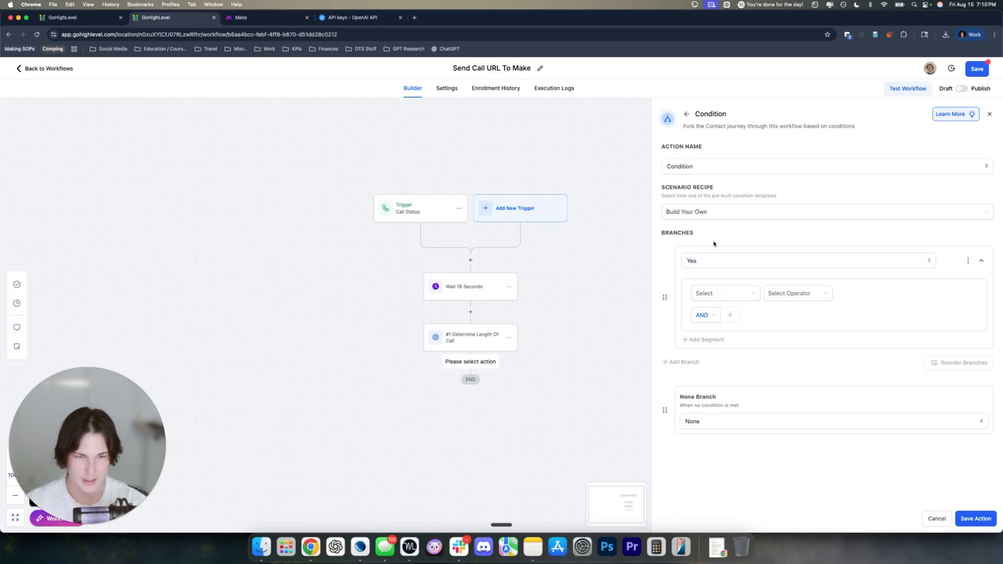
Make the Yes branch require the Determine Length Of Call response to contain 'yes', then save
click(713, 299)
scroll(716, 340, down, 5)
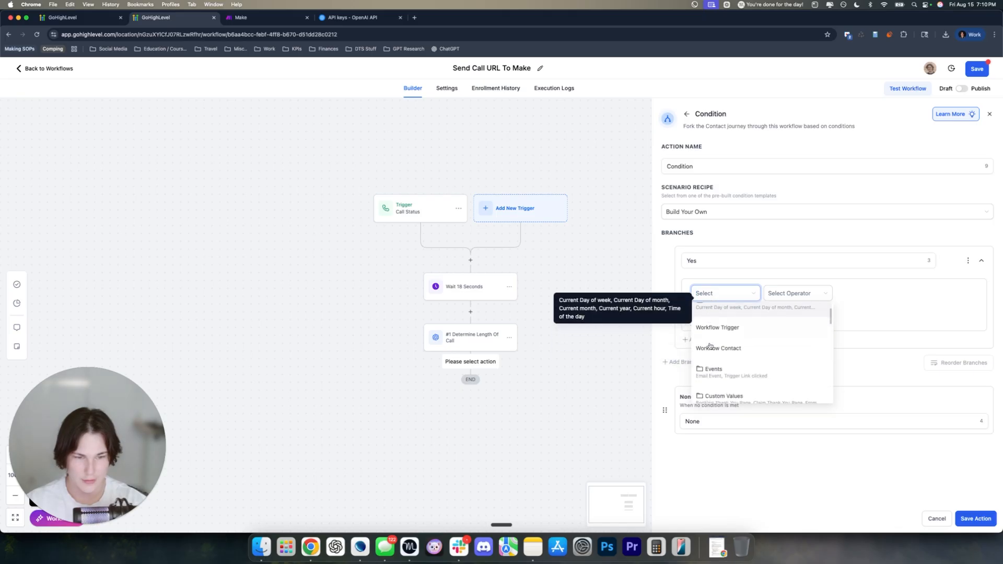
click(719, 366)
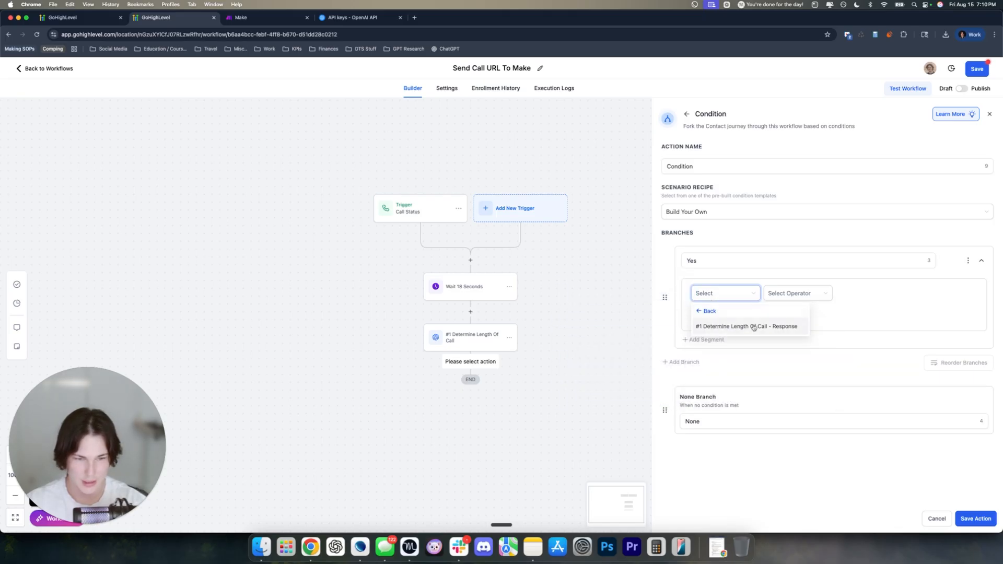
click(729, 324)
click(794, 293)
click(785, 337)
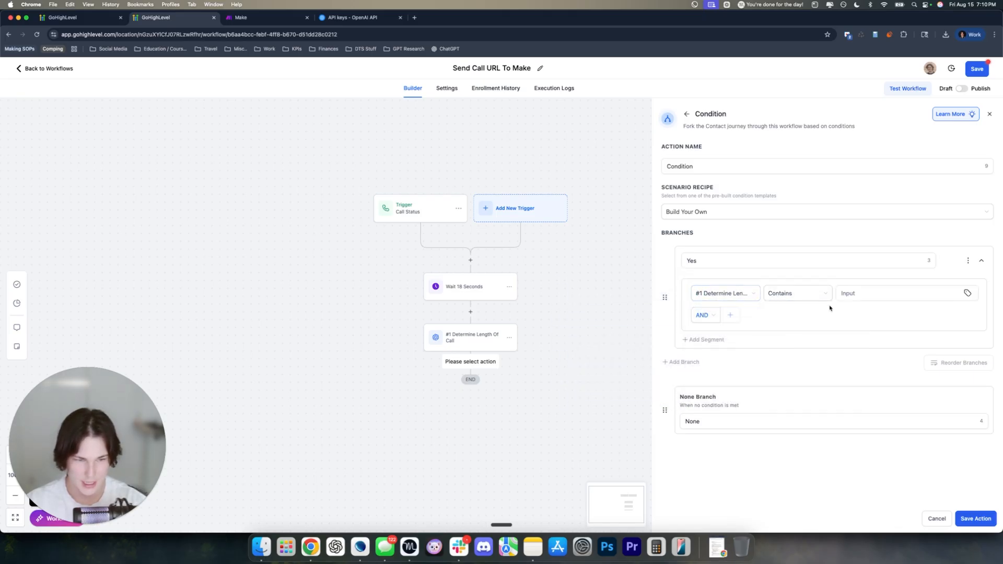
click(841, 293)
text(yes)
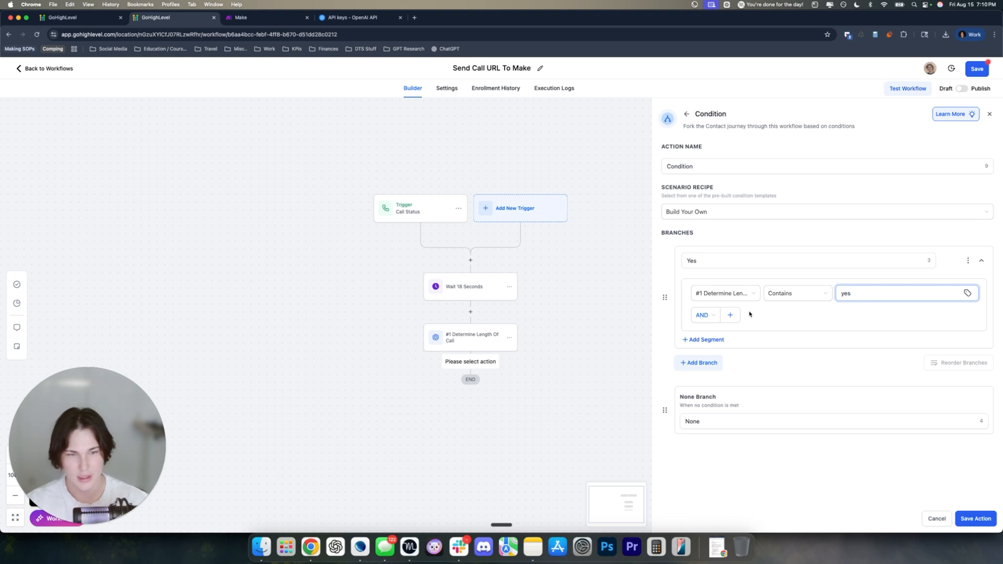
drag(708, 212, 649, 210)
click(774, 190)
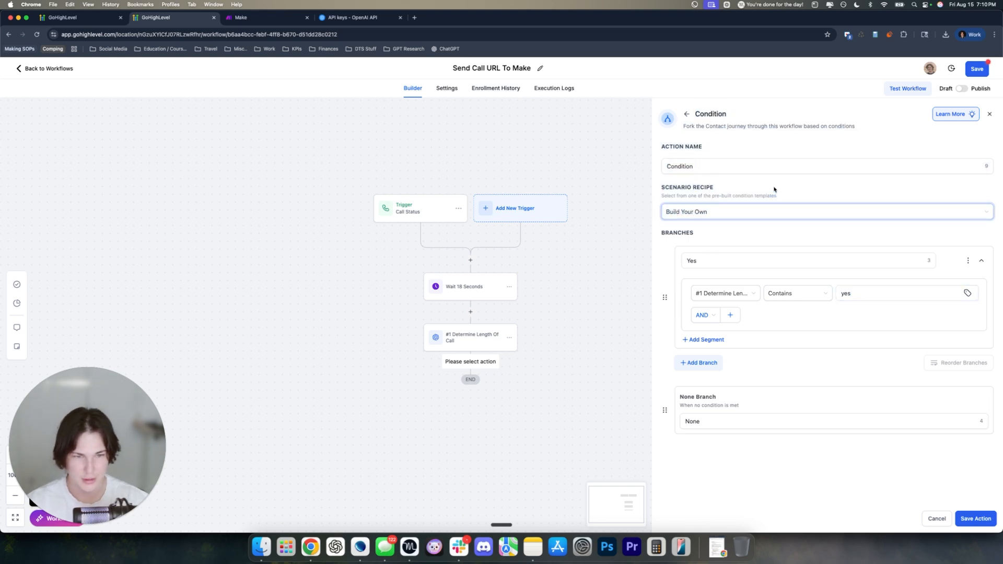
click(975, 518)
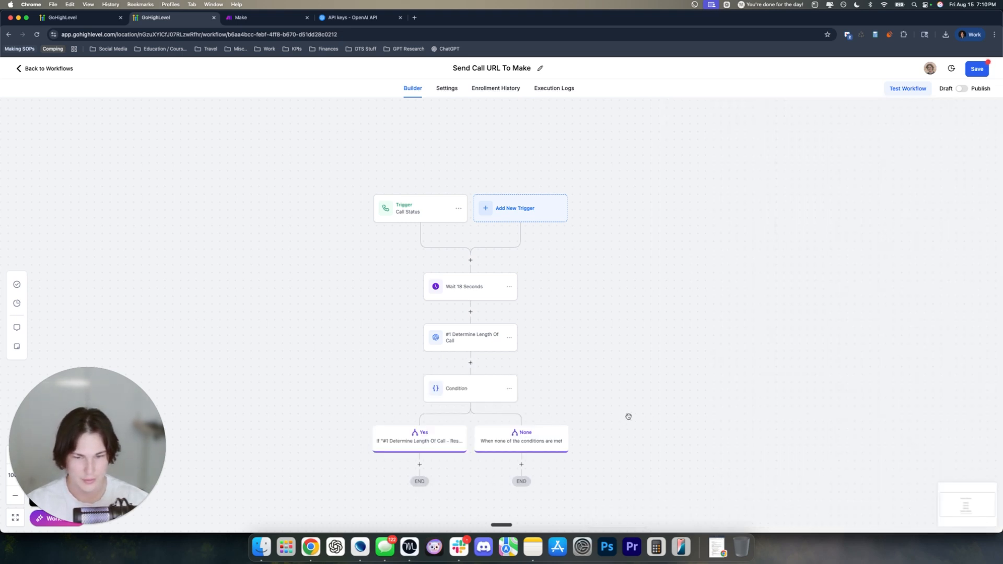
scroll(574, 361, down, 3)
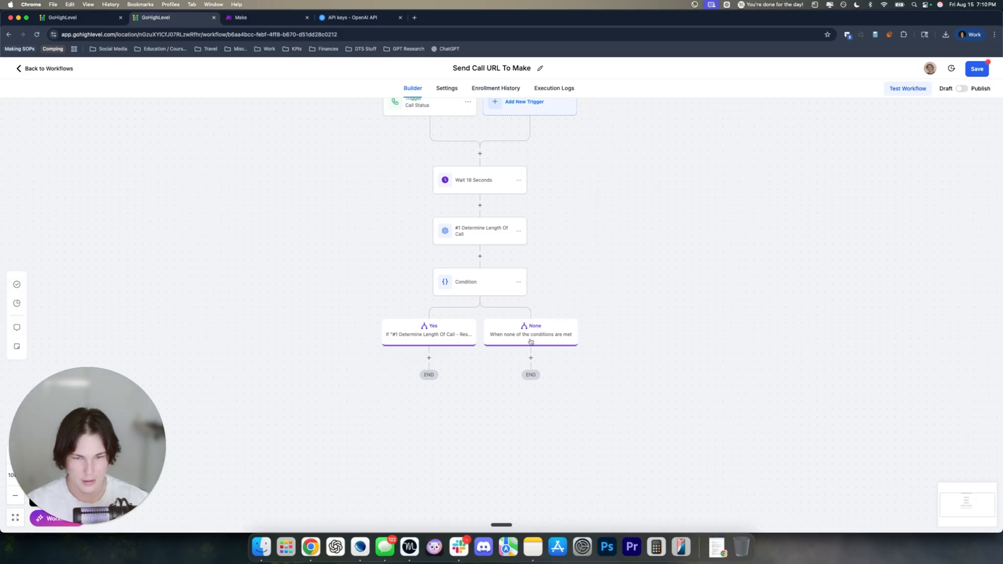
Rename the condition's None branch to 'No' and save the condition
click(472, 287)
click(695, 416)
double_click(695, 416)
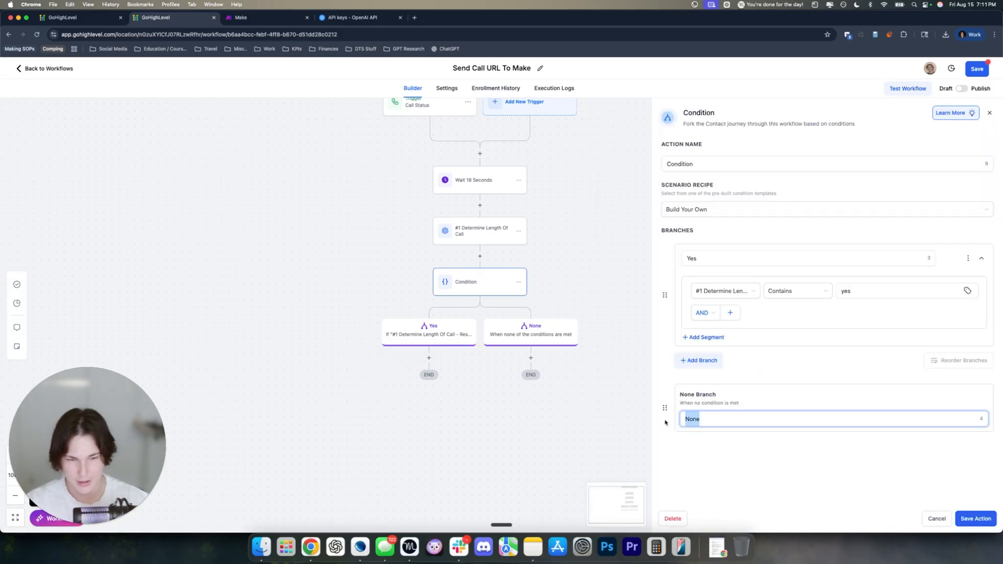
text(No)
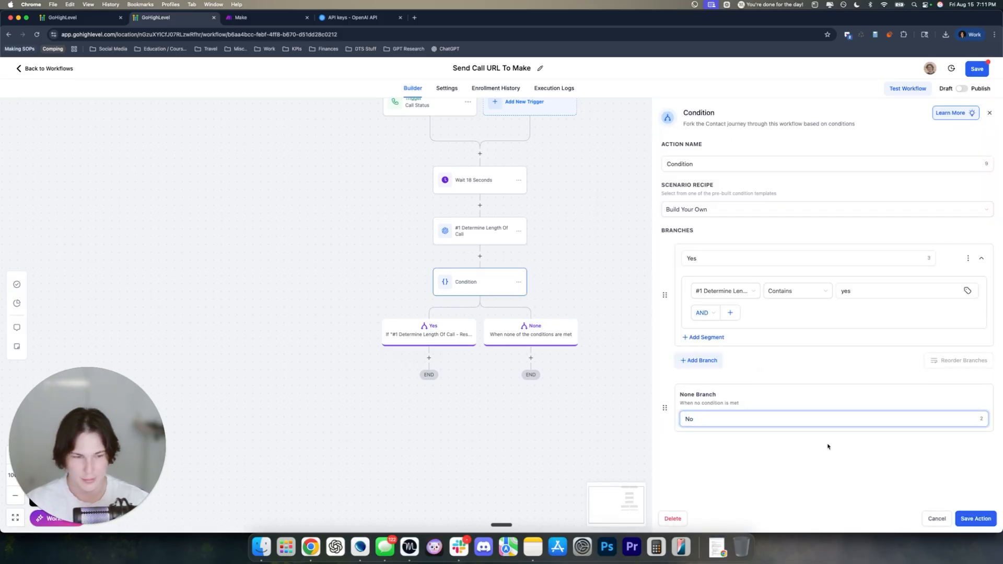
click(965, 518)
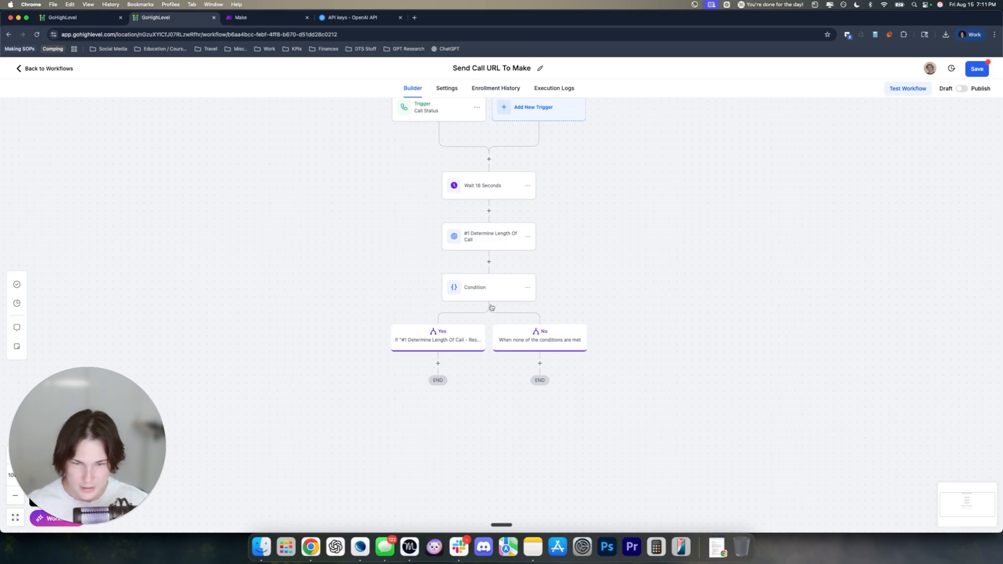
Save the Send Call URL To Make workflow as a draft
click(974, 73)
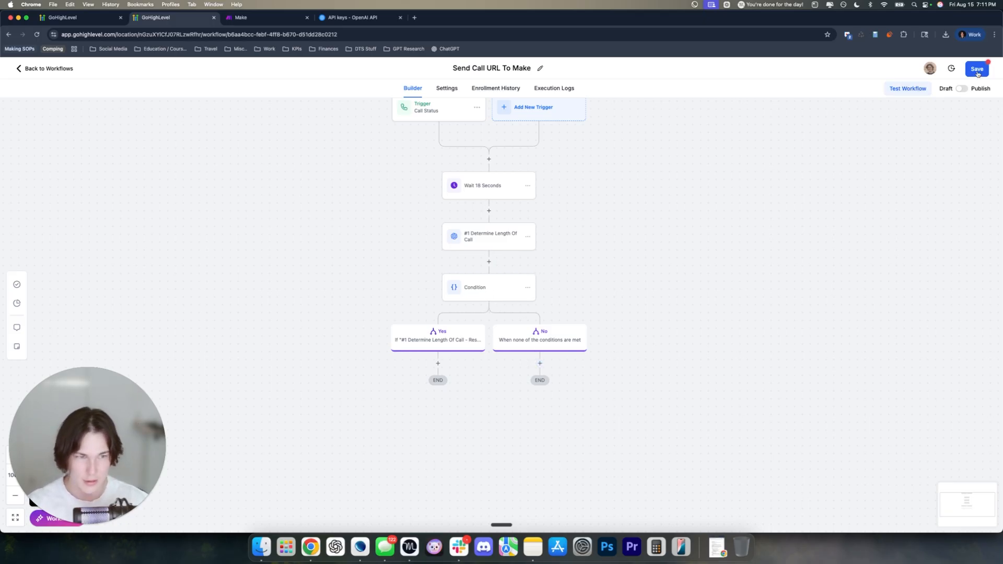
click(96, 21)
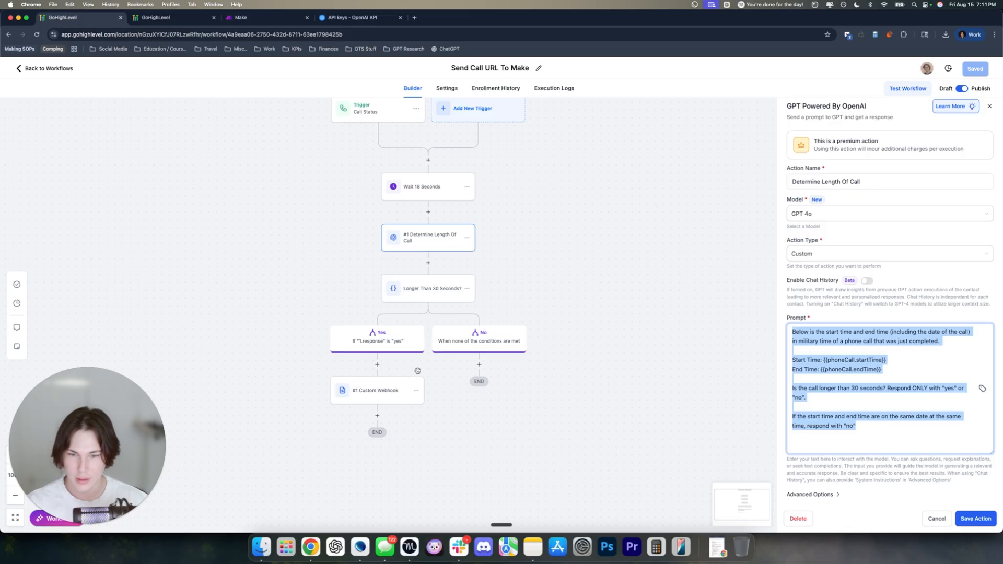
click(191, 20)
drag(388, 307, 365, 311)
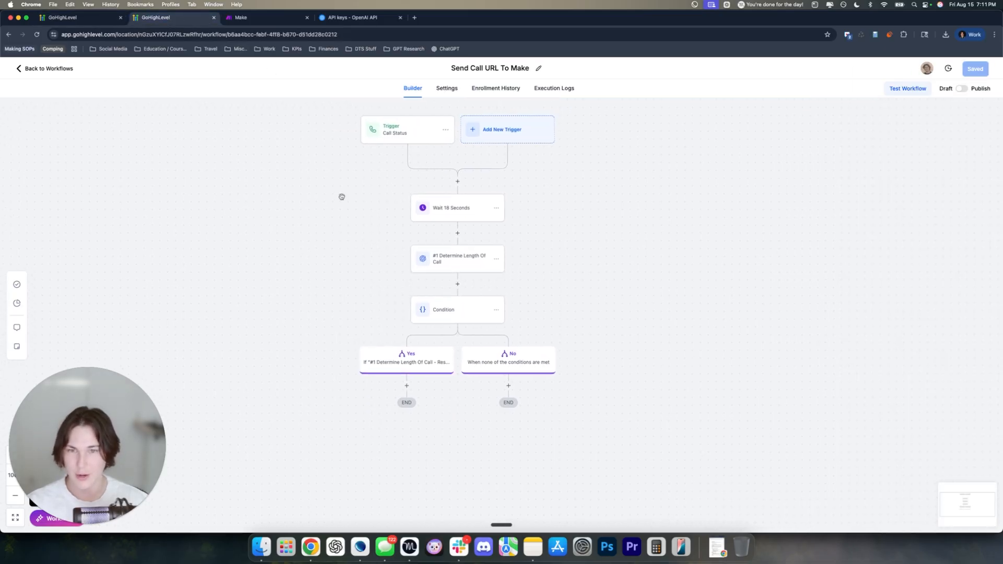
Create a blank Make scenario starting with a Webhooks Custom webhook trigger
click(244, 18)
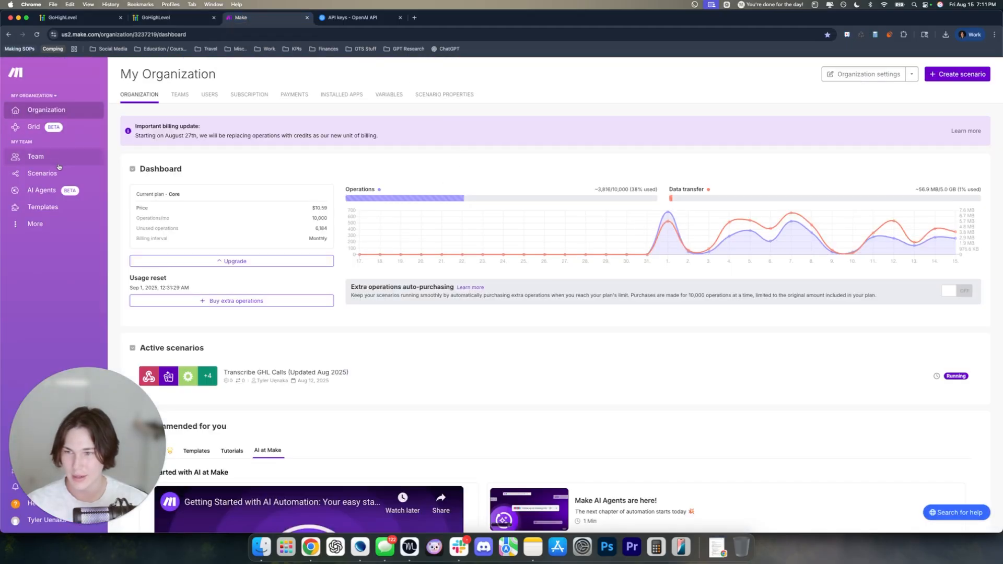
click(157, 16)
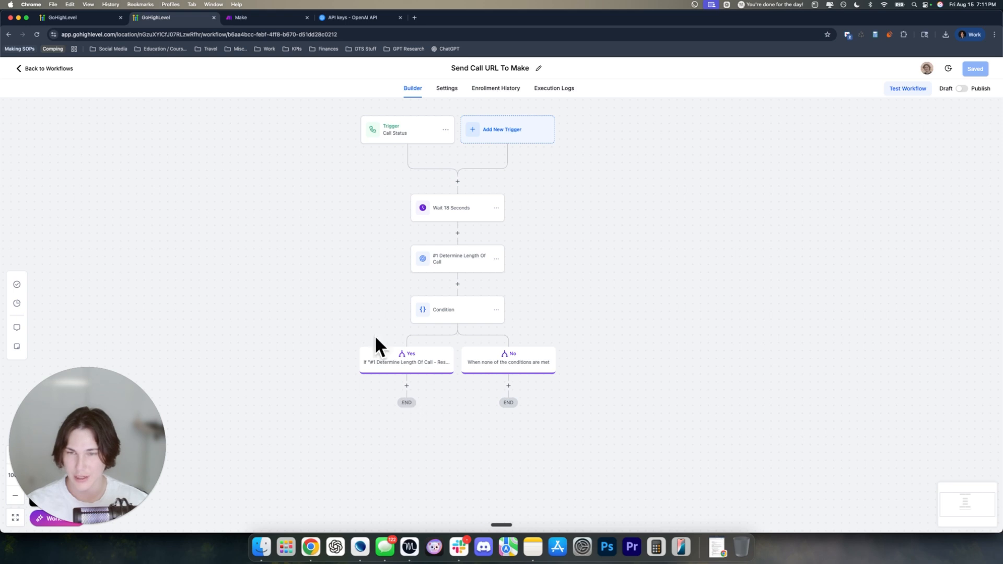
click(244, 17)
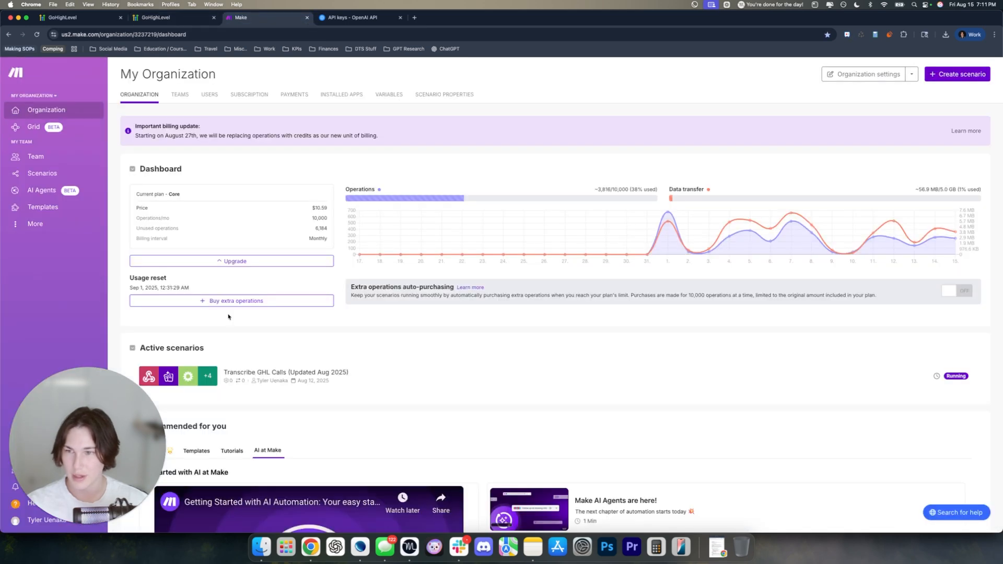
click(39, 175)
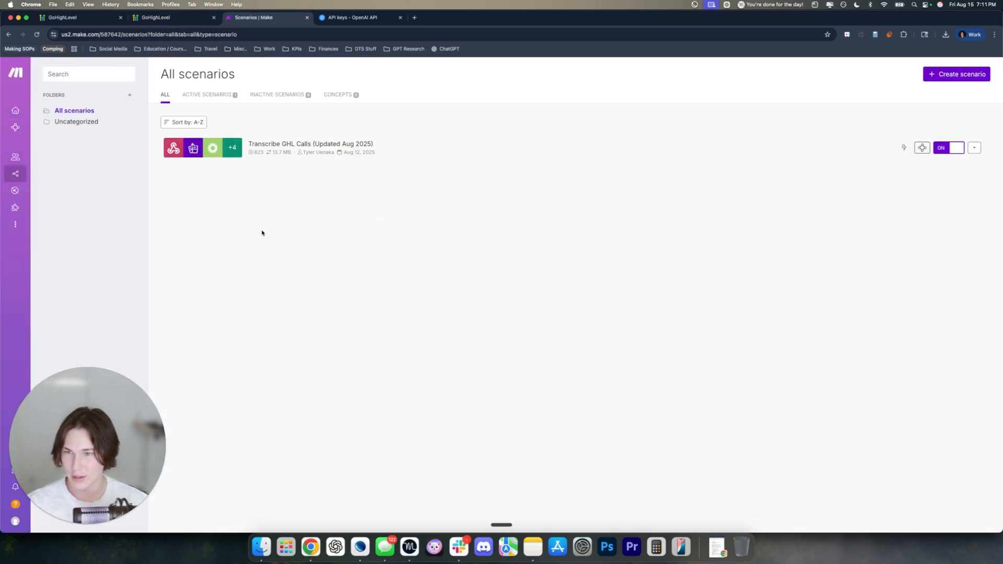
click(953, 75)
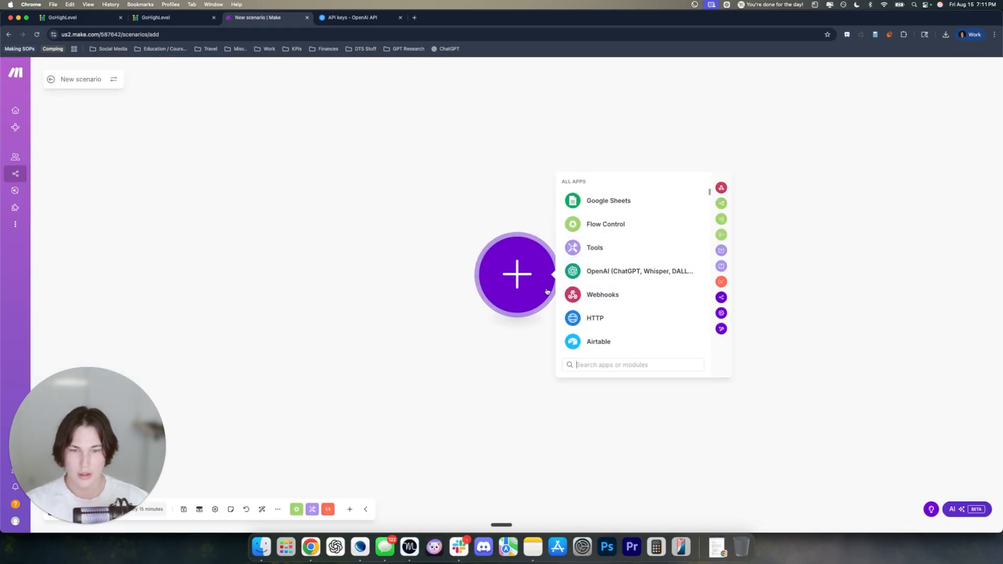
click(601, 296)
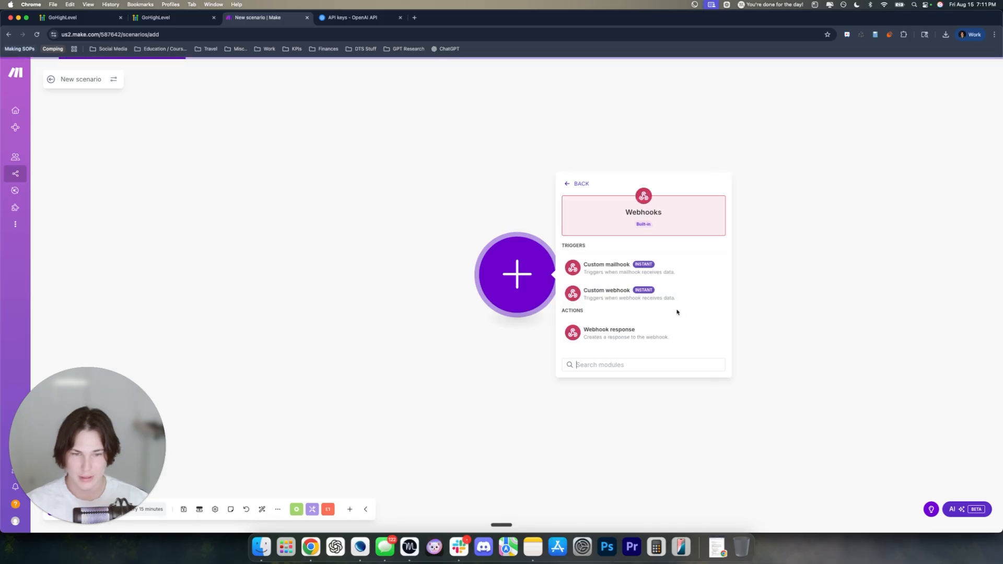
click(606, 293)
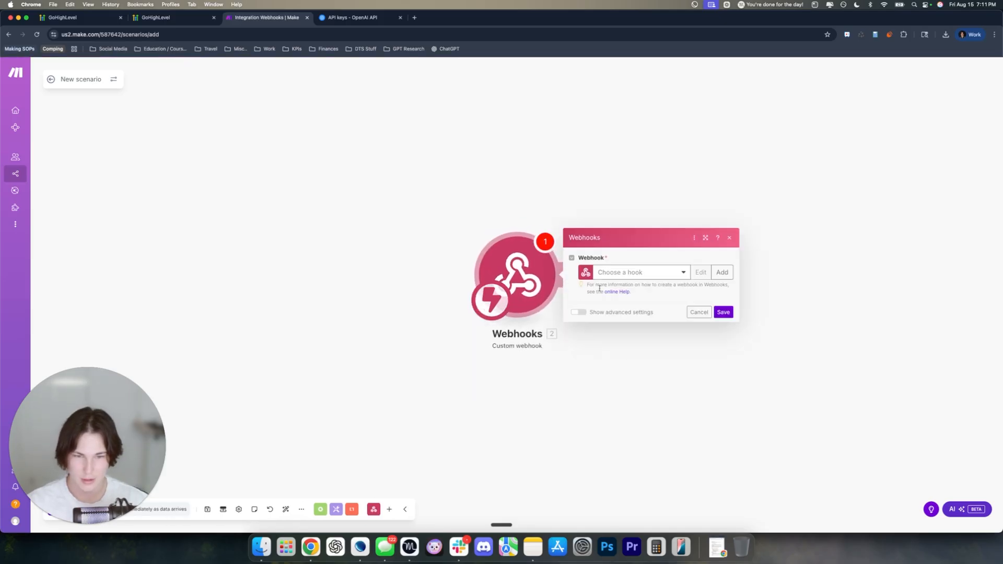
Create a new webhook named 'Tutorial' for the trigger
click(722, 272)
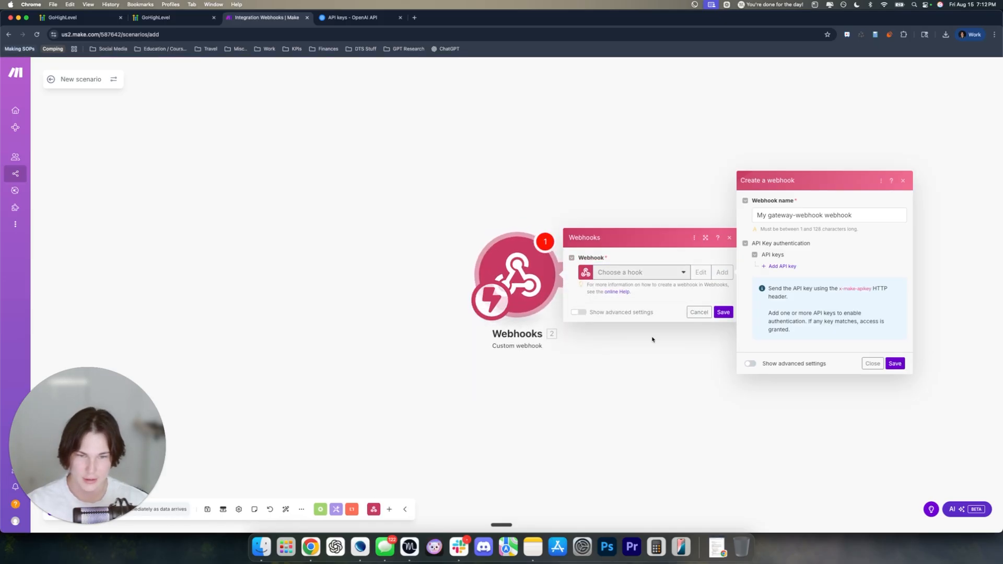
triple_click(863, 215)
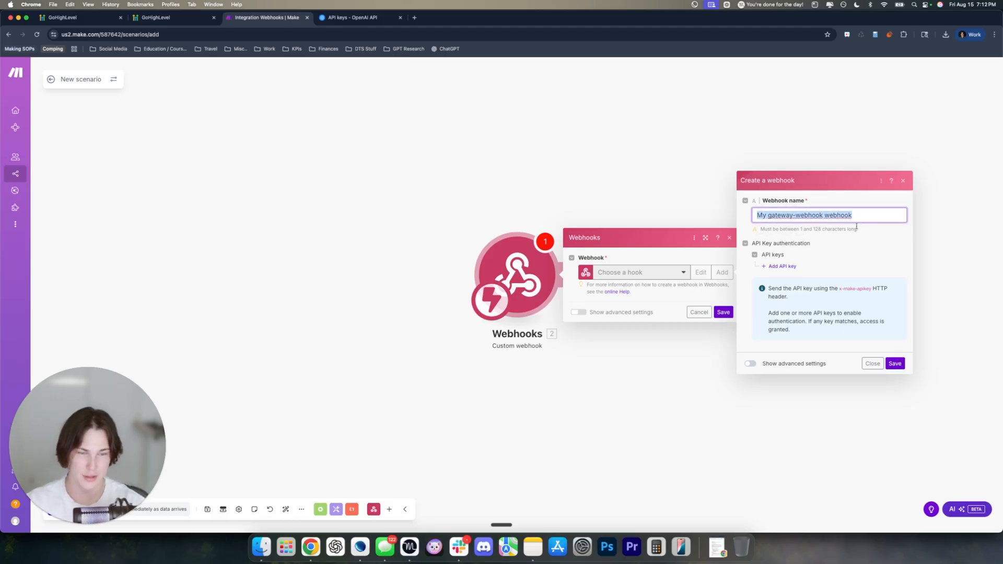
key(BackSpace)
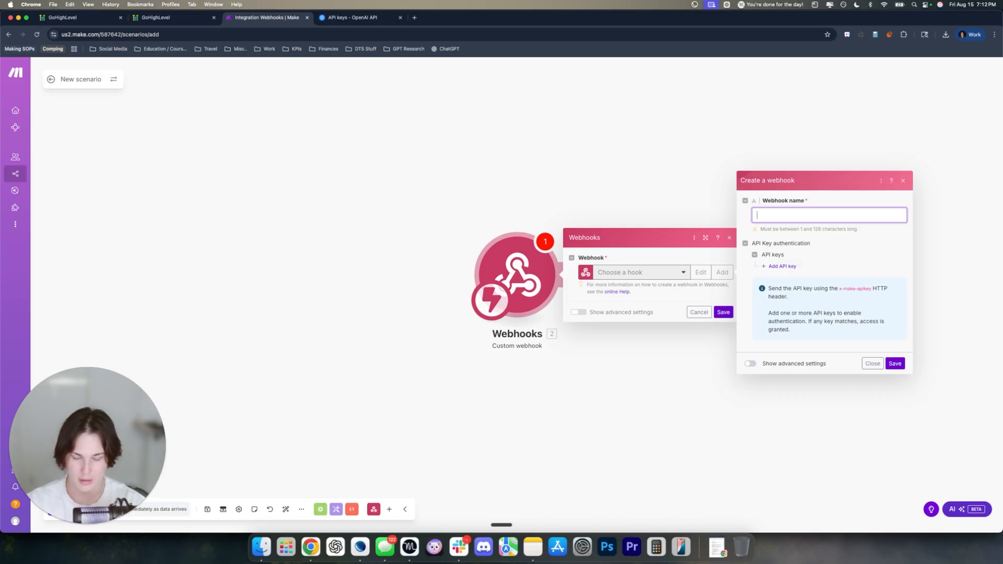
text(Tutorial)
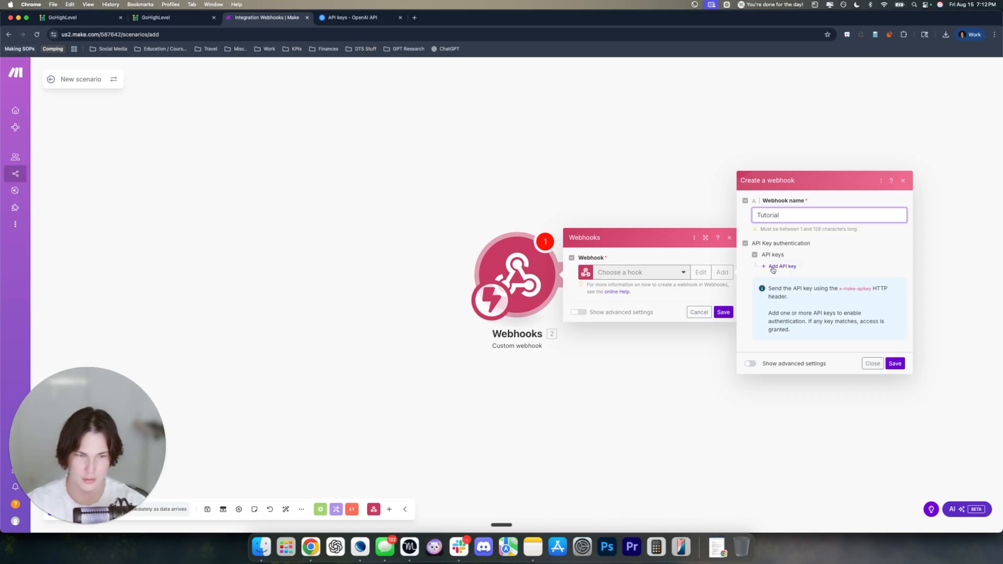
click(894, 364)
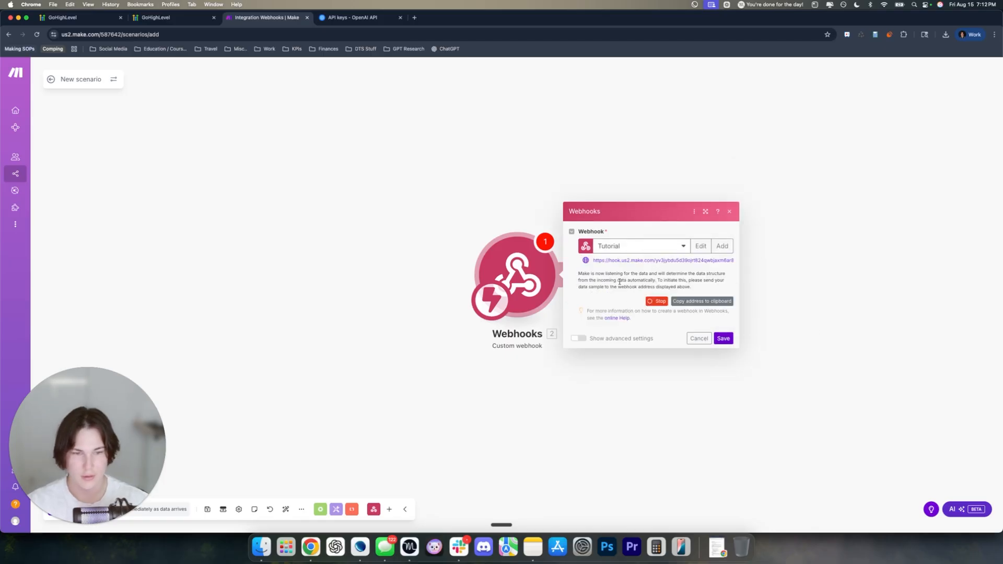
Copy the Tutorial webhook's address and return to the Send Call URL To Make workflow
click(709, 304)
click(521, 270)
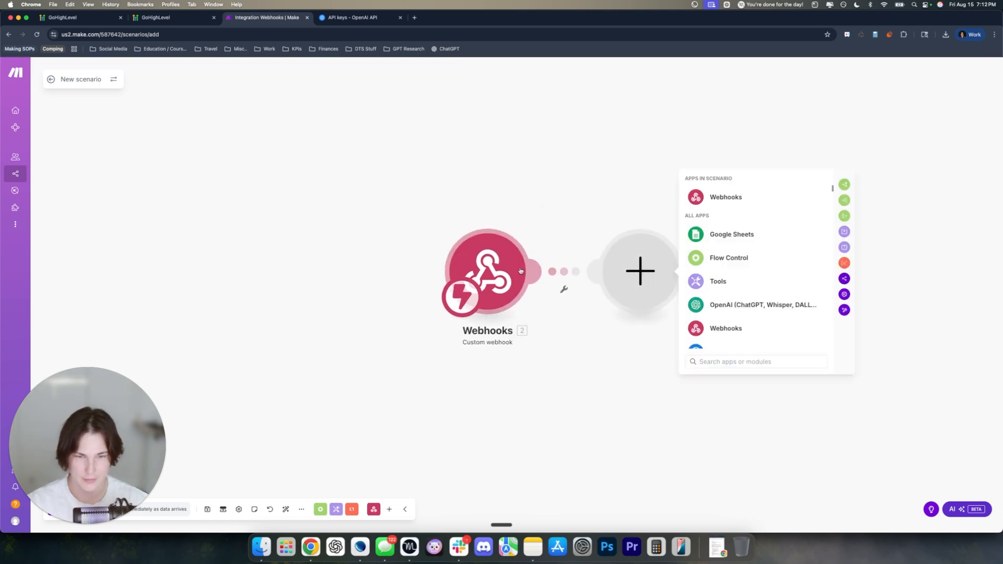
click(493, 272)
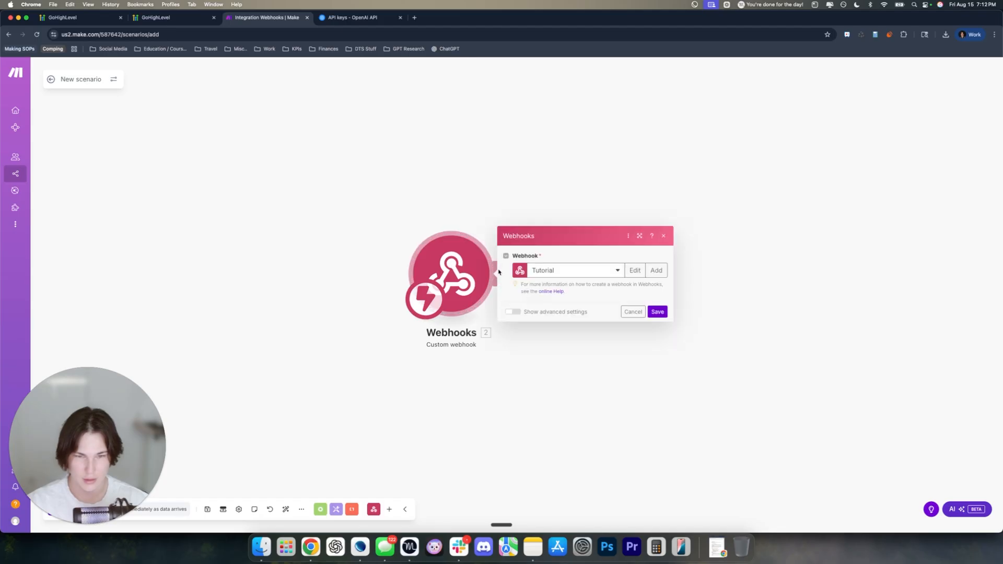
triple_click(540, 273)
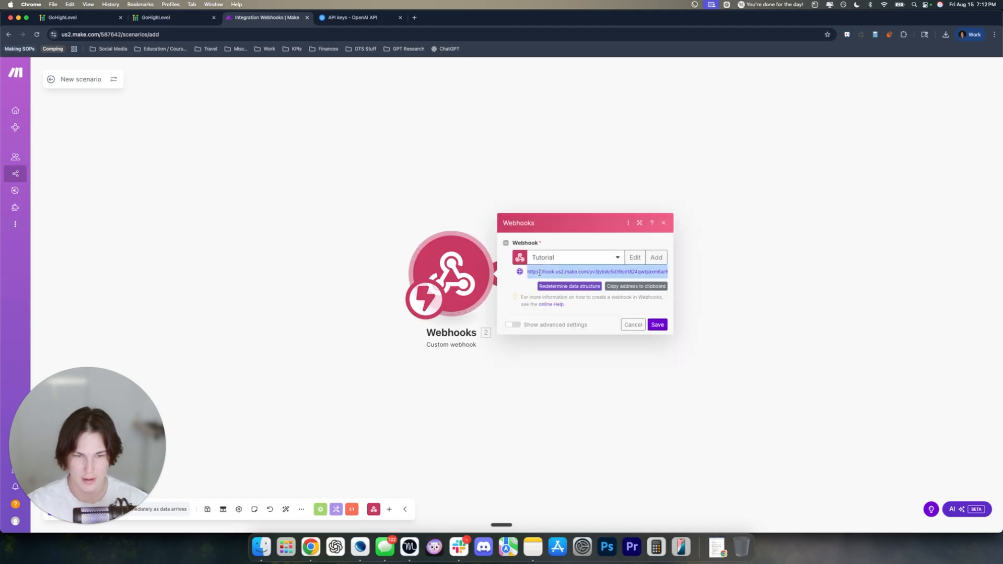
click(155, 19)
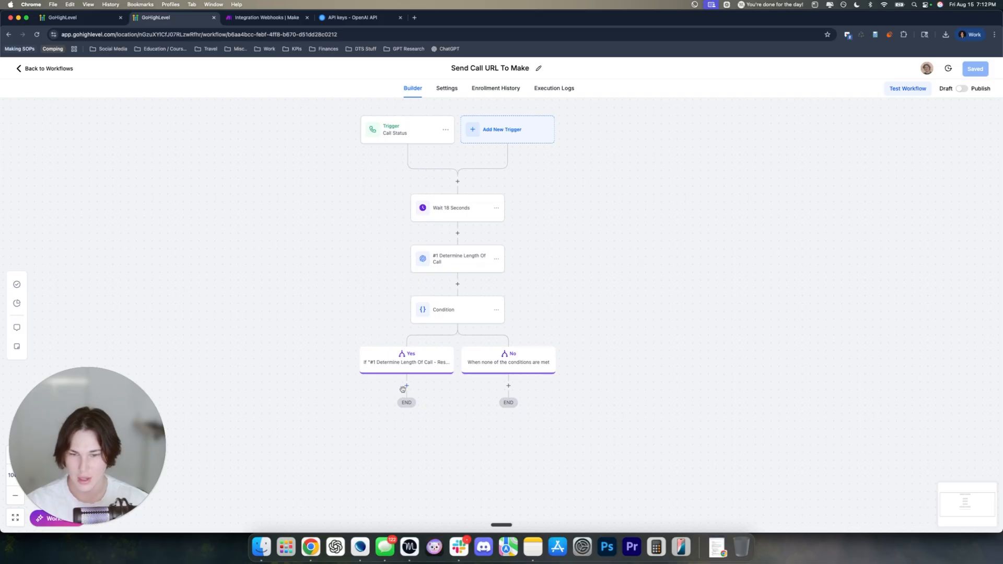
Add a Custom Webhook action named 'Send Call Information To Make' under the Yes branch
scroll(444, 403, down, 1)
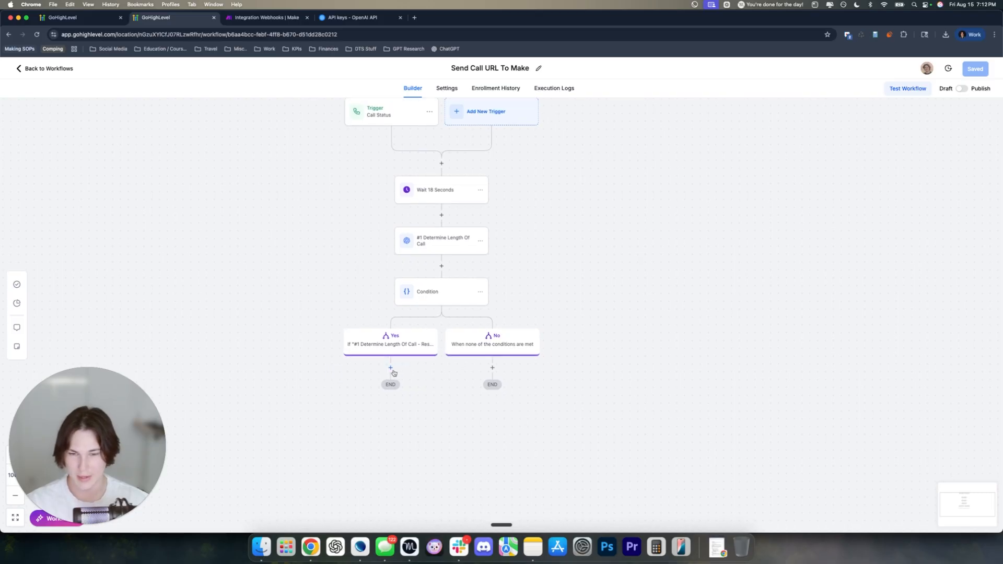
click(391, 368)
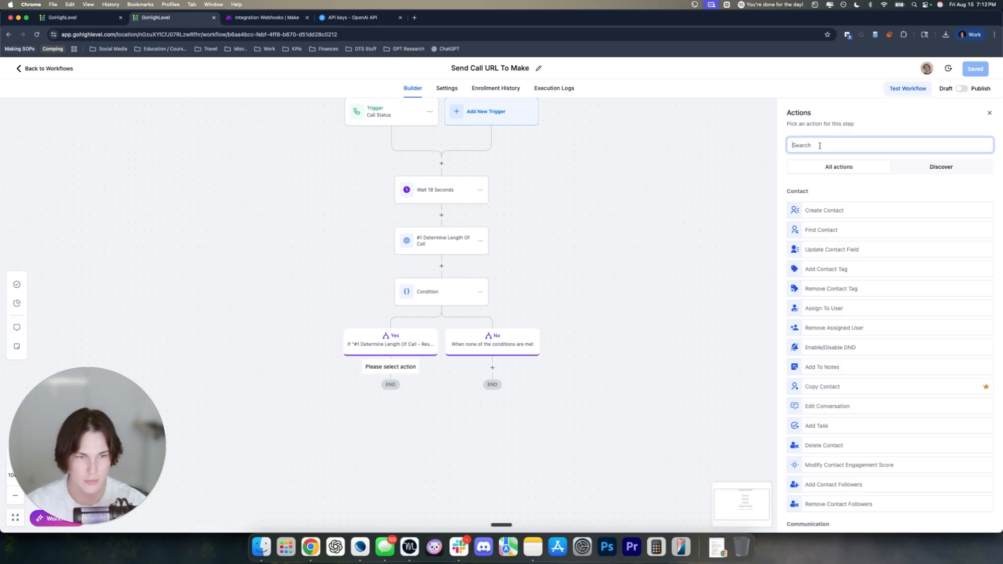
text(webhook)
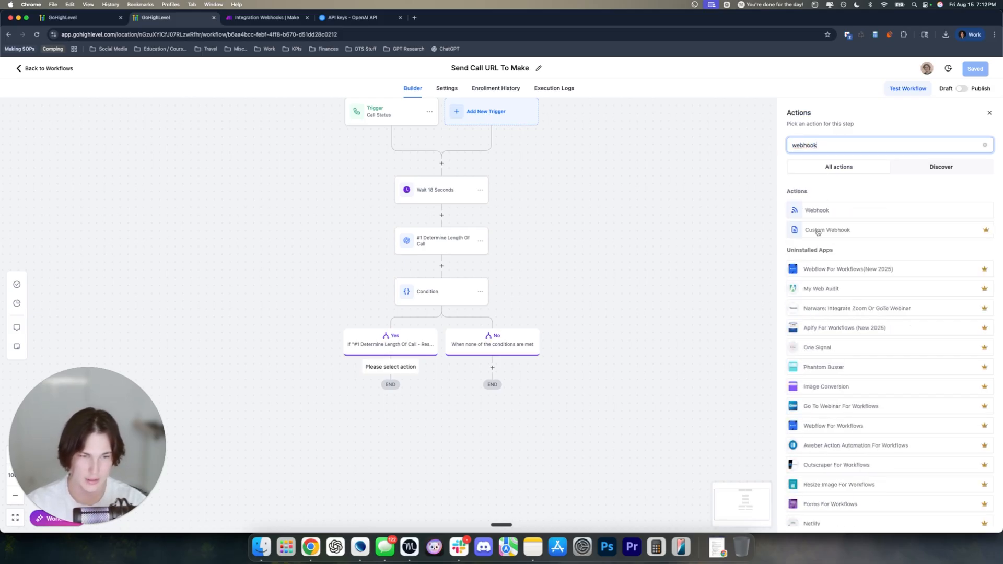
click(818, 231)
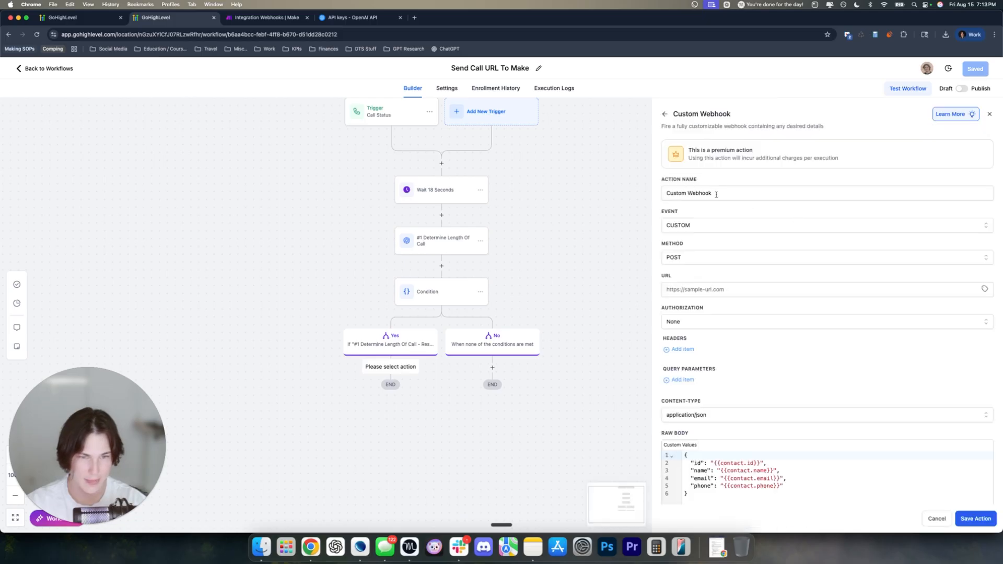
triple_click(715, 193)
text(Send)
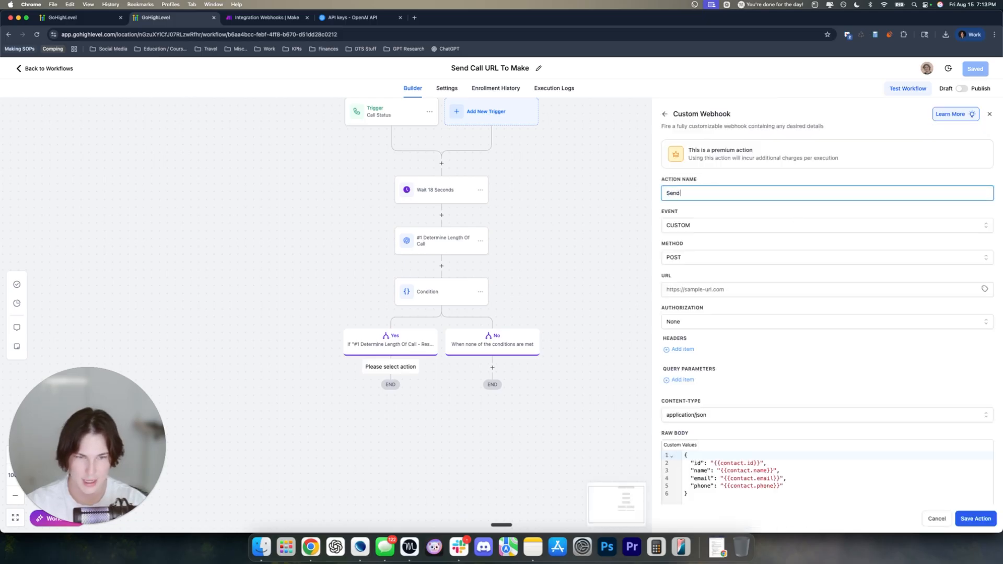
text( Call Information To Make)
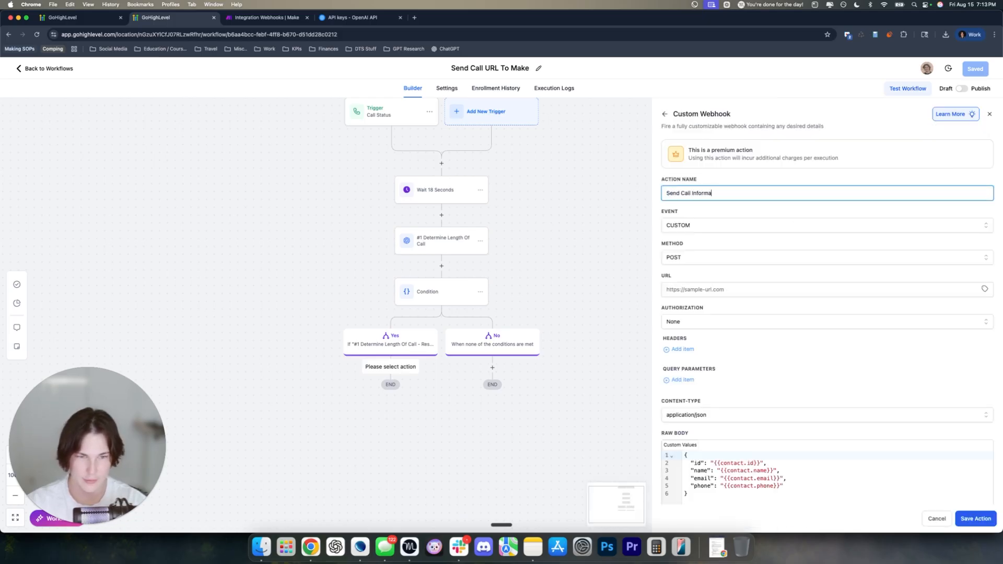
Keep event CUSTOM and method POST, and set the URL to the Make webhook address
click(717, 227)
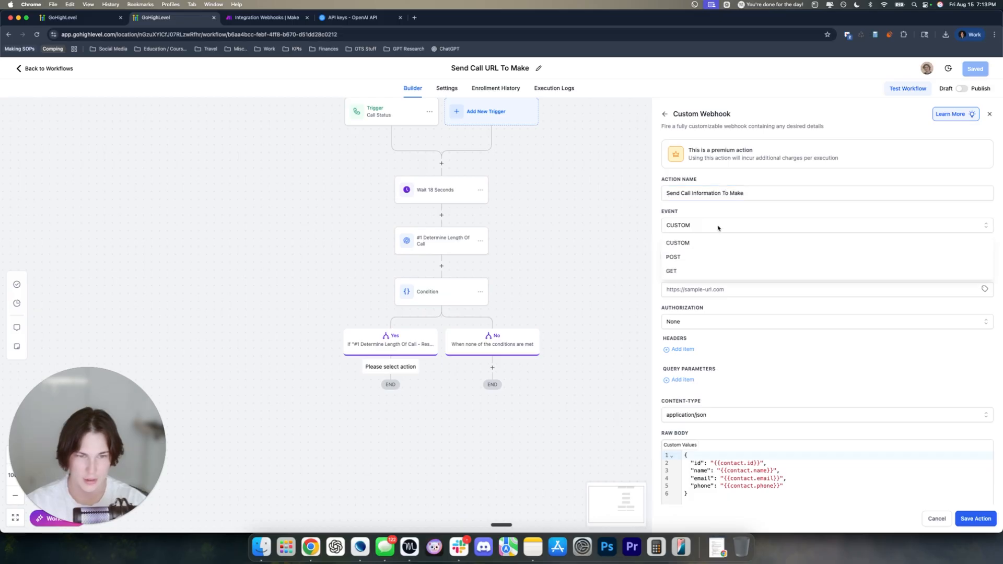
click(716, 211)
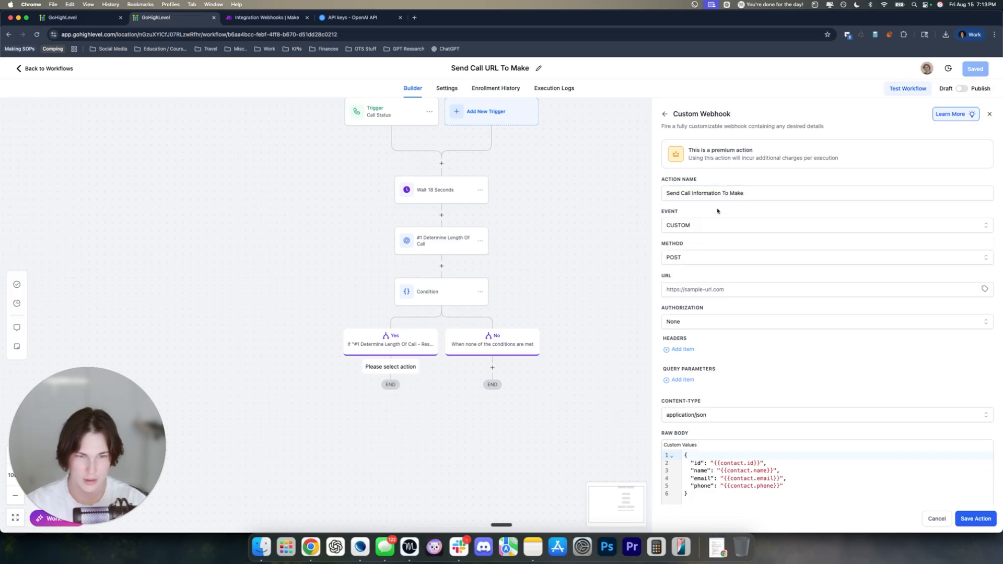
click(696, 260)
click(696, 277)
click(696, 289)
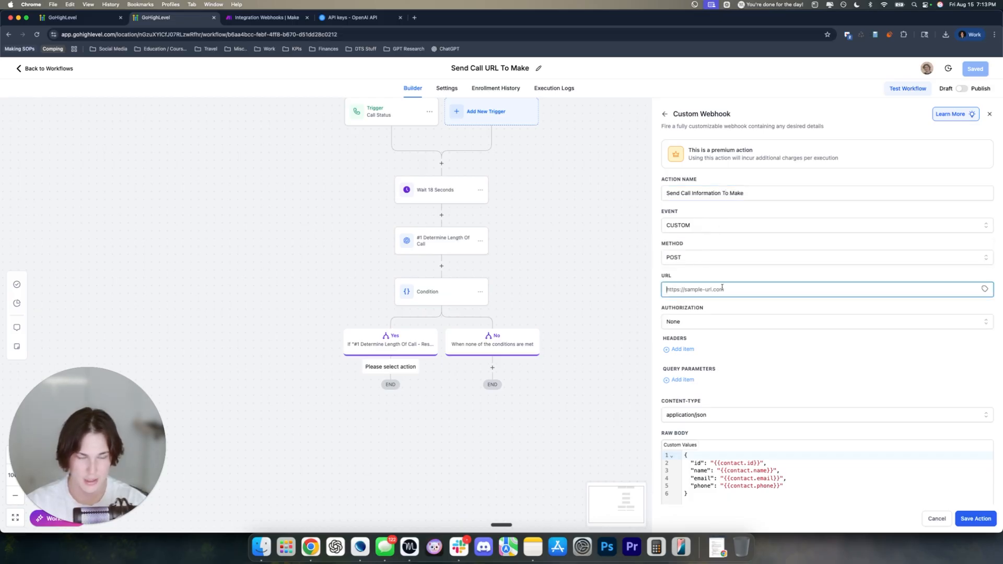
key(super+v)
triple_click(820, 290)
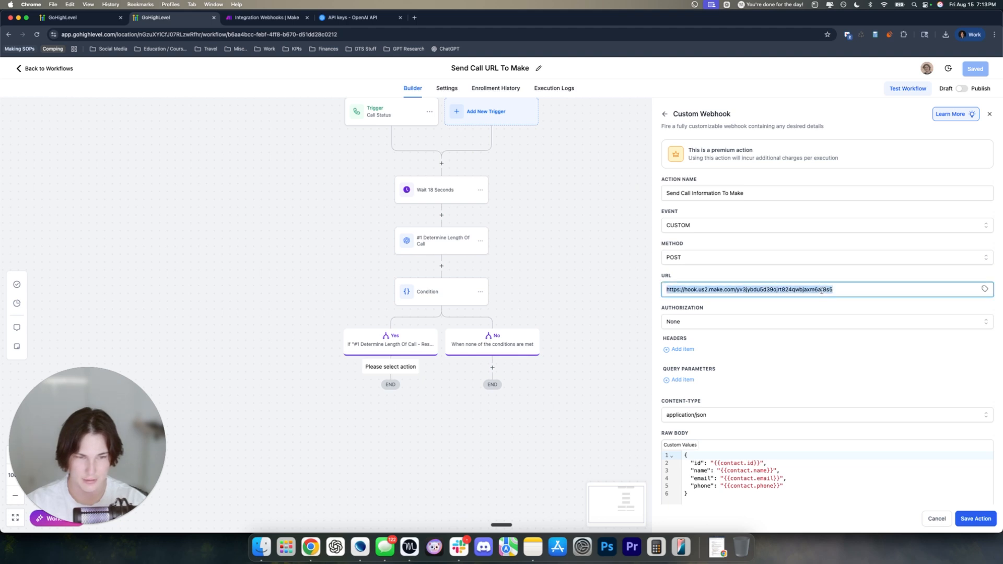
click(821, 276)
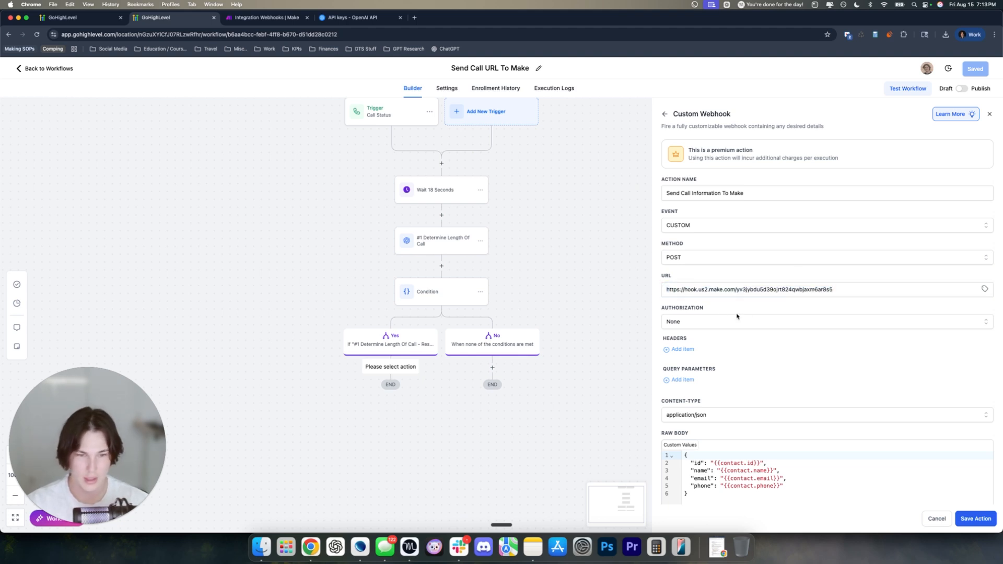
Delete the sample JSON from the raw request body
scroll(736, 316, down, 5)
click(710, 376)
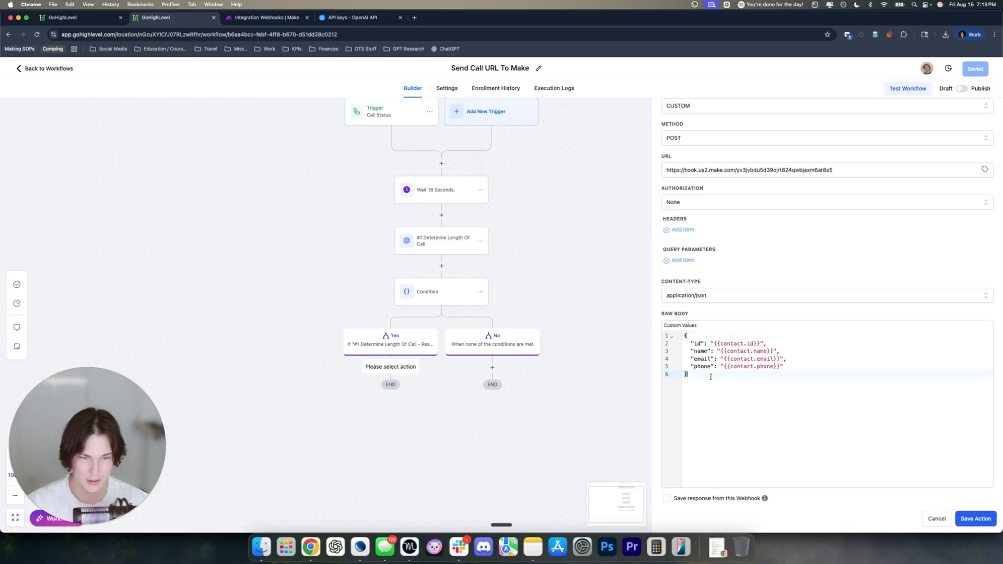
drag(710, 377, 684, 336)
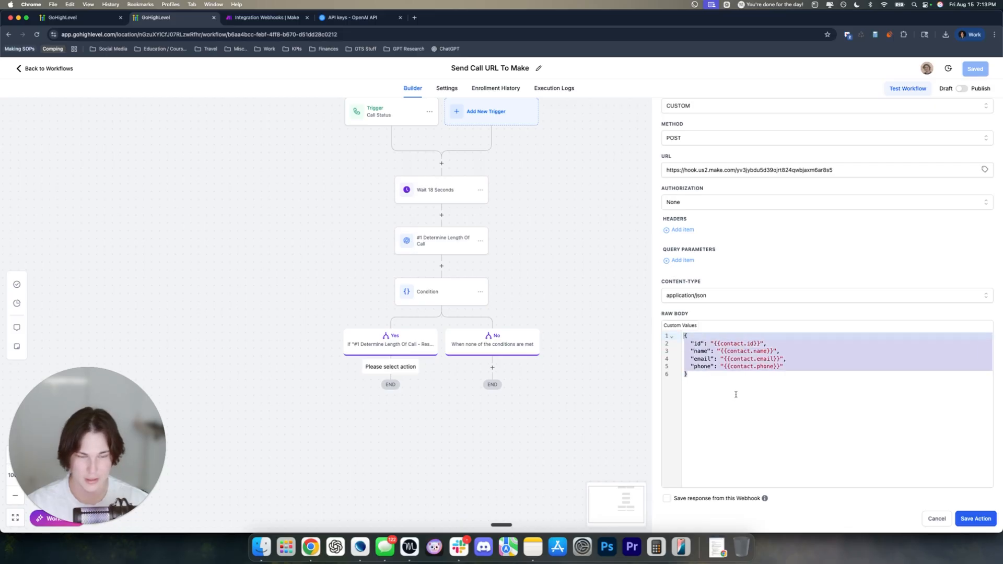
key(BackSpace)
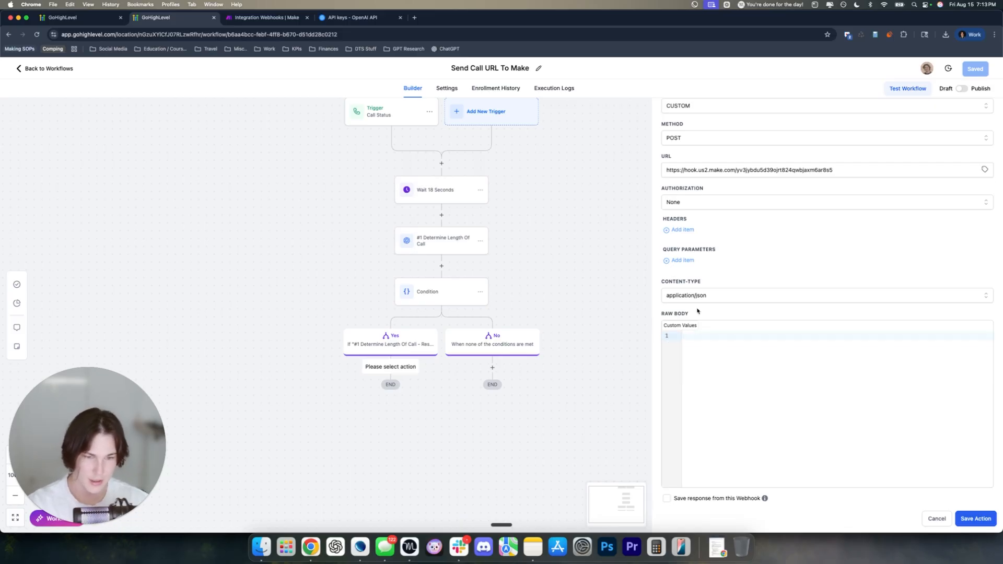
Copy the raw JSON body from the finished workflow's Custom Webhook
click(104, 17)
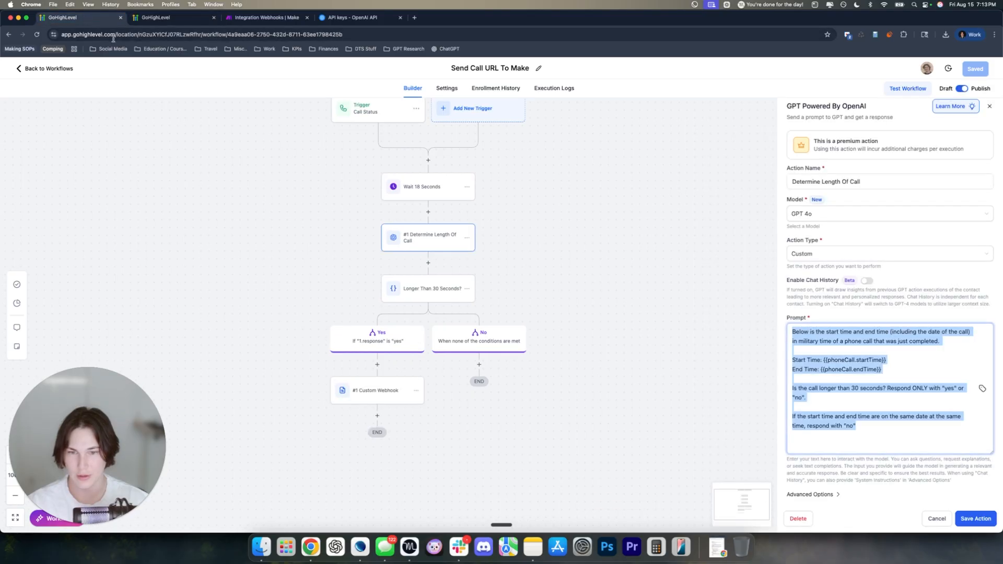
click(417, 380)
scroll(927, 385, down, 5)
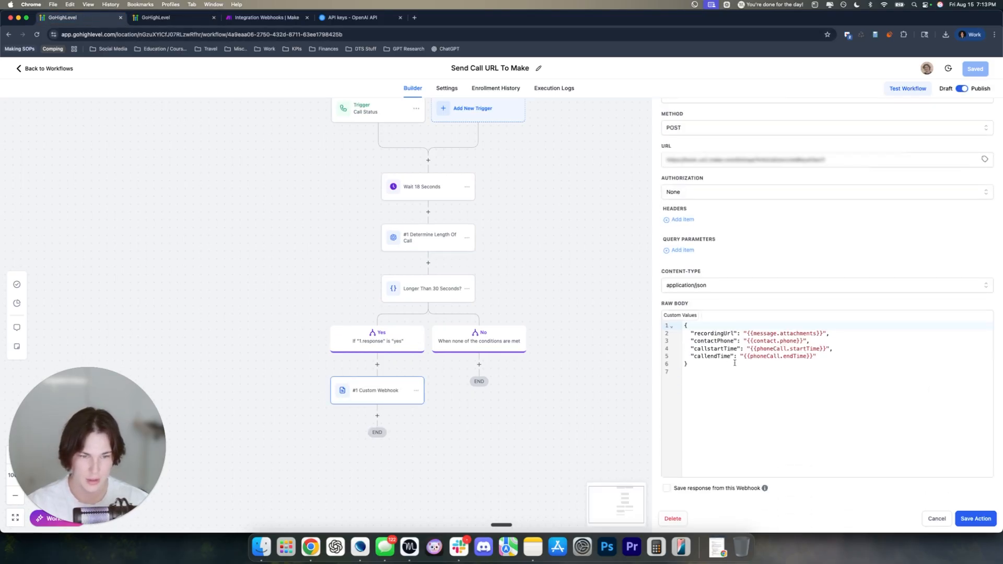
drag(734, 362, 683, 325)
key(super+c)
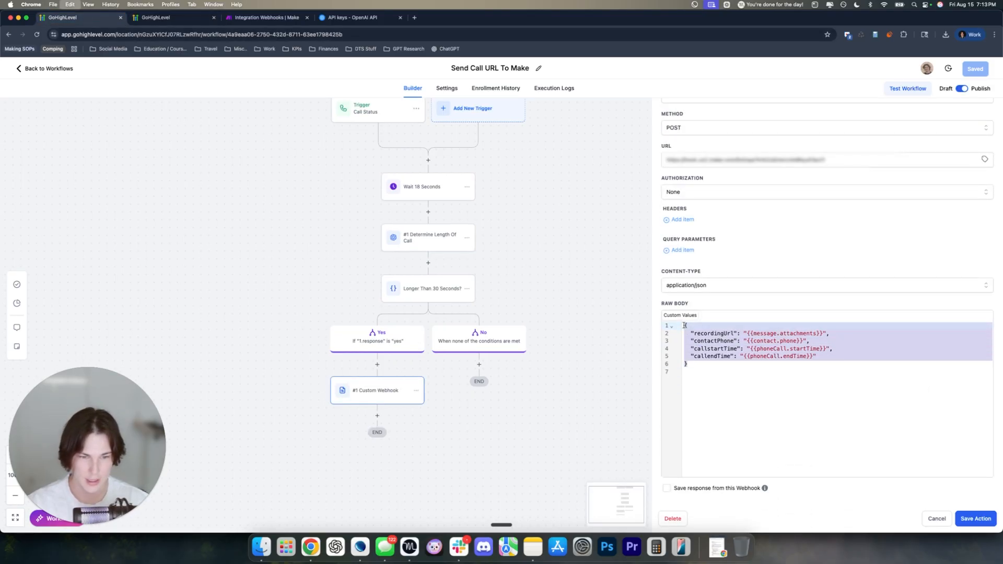
click(938, 518)
Paste the recordingUrl, contactPhone, callstartTime and callendTime body and save the webhook action
click(167, 18)
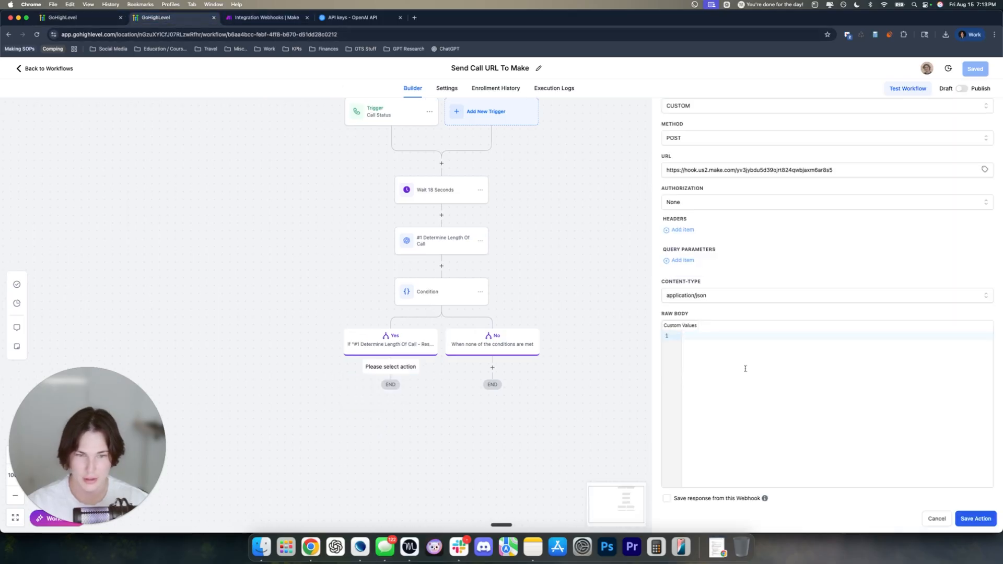
key(super+v)
drag(733, 387, 680, 336)
click(723, 360)
scroll(724, 365, up, 1)
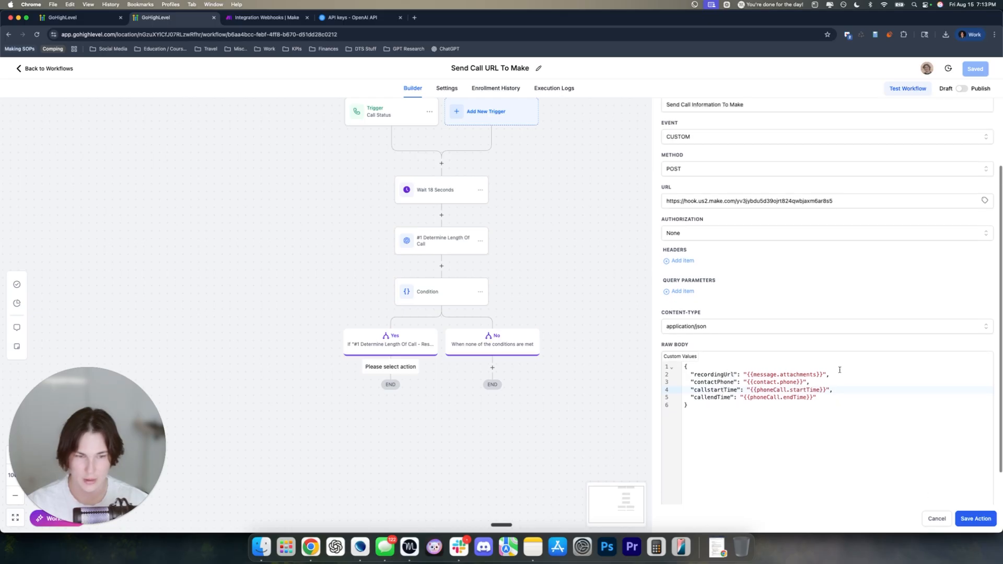
click(975, 518)
scroll(714, 416, down, 2)
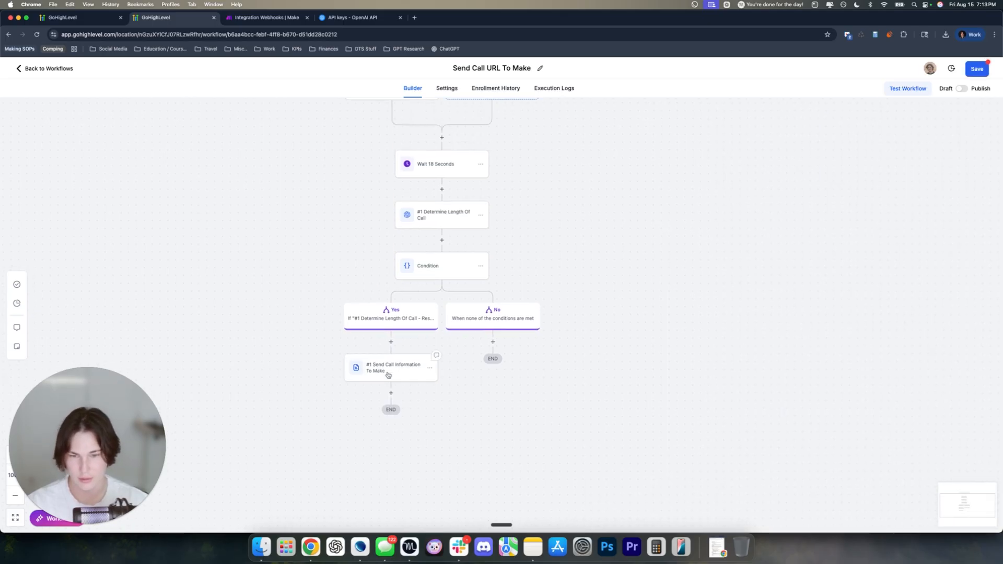
Check the webhook's raw body placeholders for recordingUrl, contact phone and call start/end times, then re-save
click(387, 375)
scroll(744, 425, down, 2)
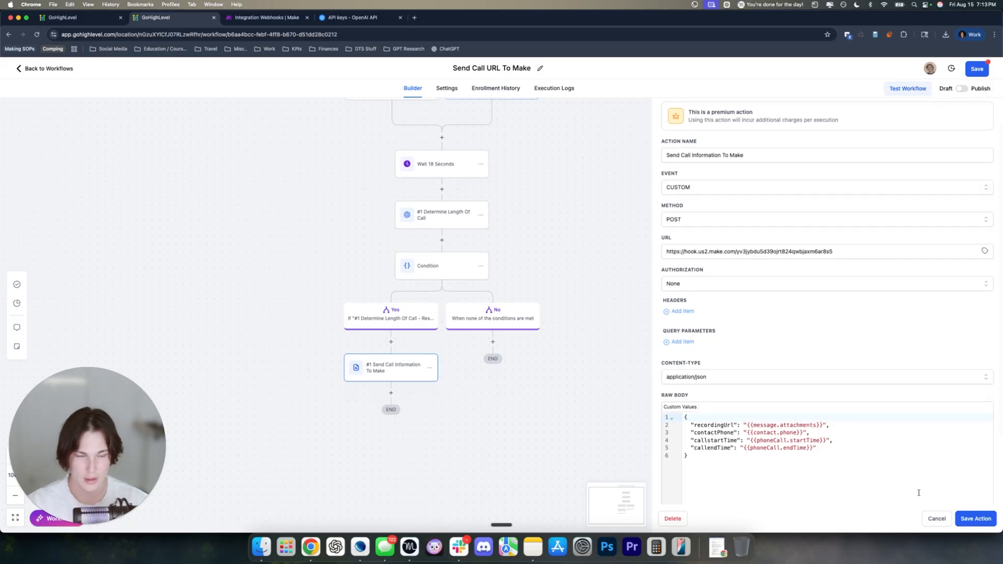
key(super+a)
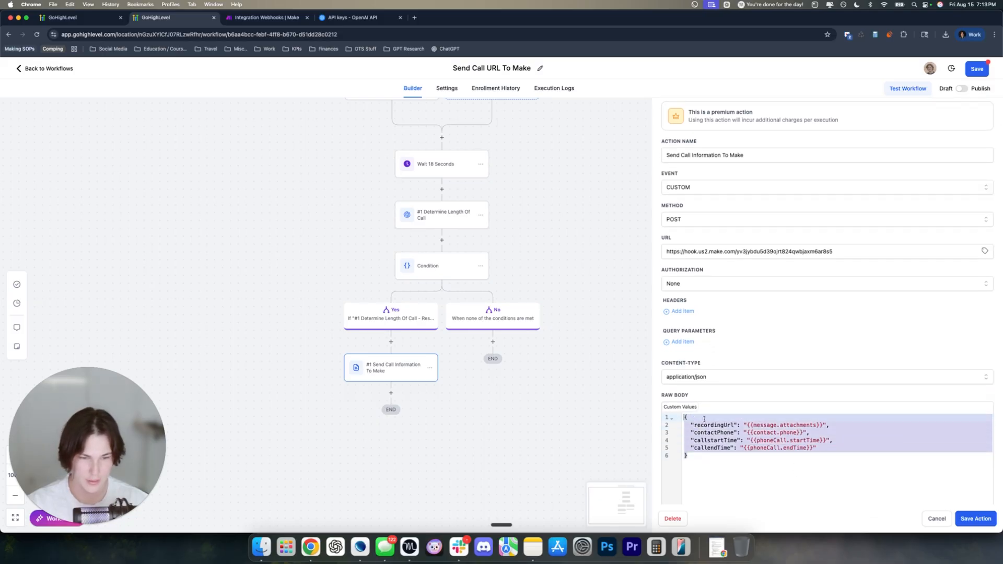
click(732, 425)
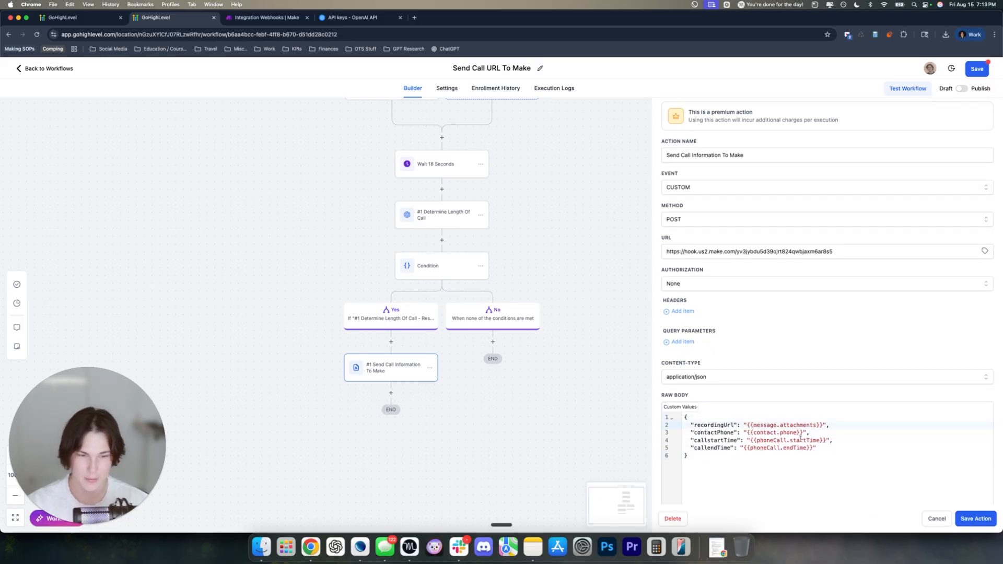
drag(746, 425, 824, 423)
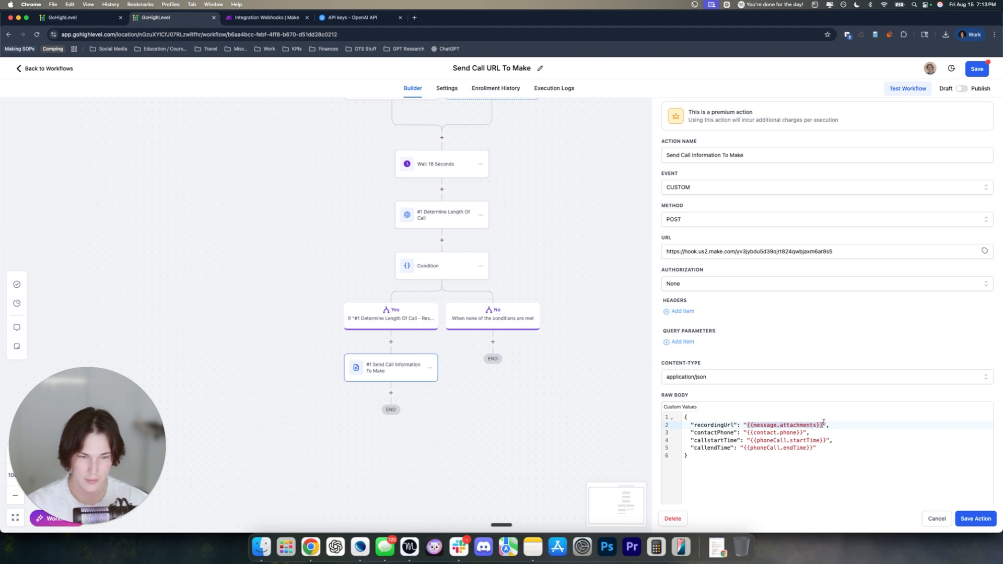
click(748, 433)
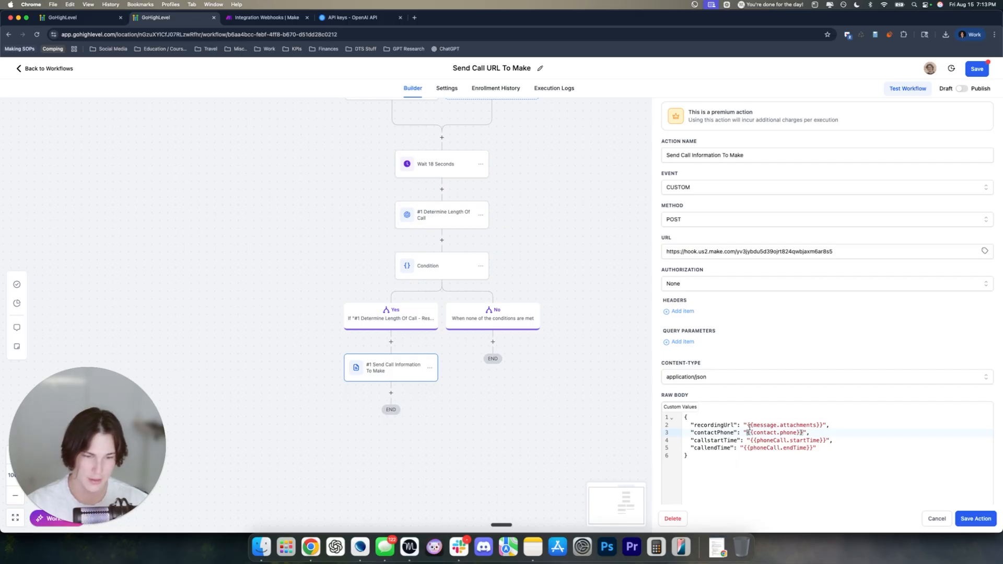
drag(747, 424, 822, 433)
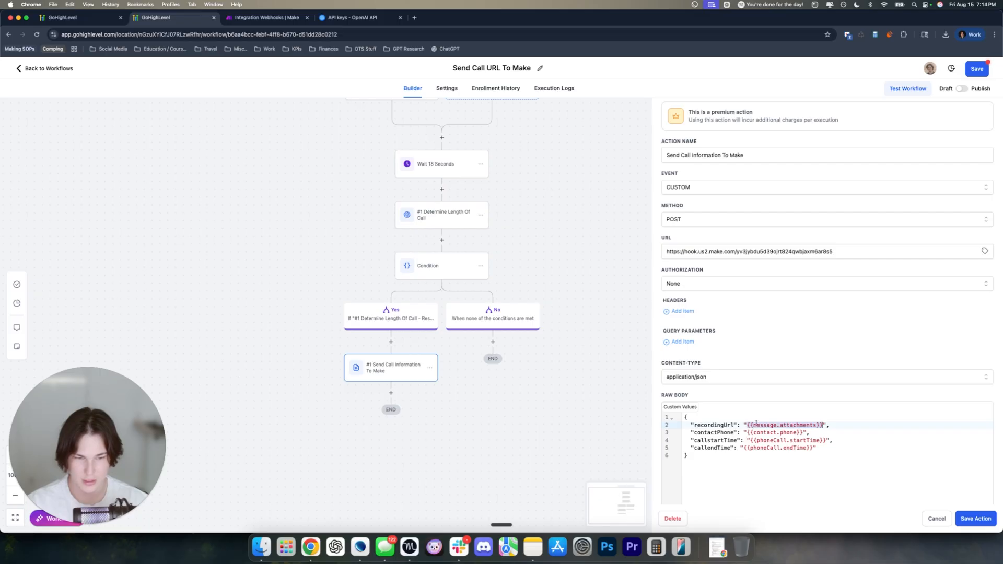
drag(747, 432, 825, 439)
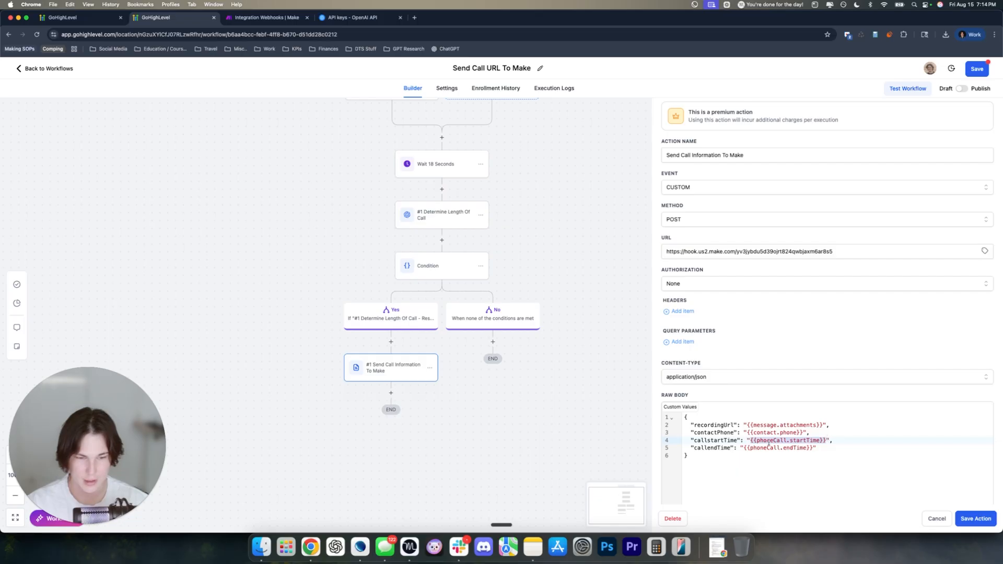
drag(744, 447, 809, 448)
click(977, 520)
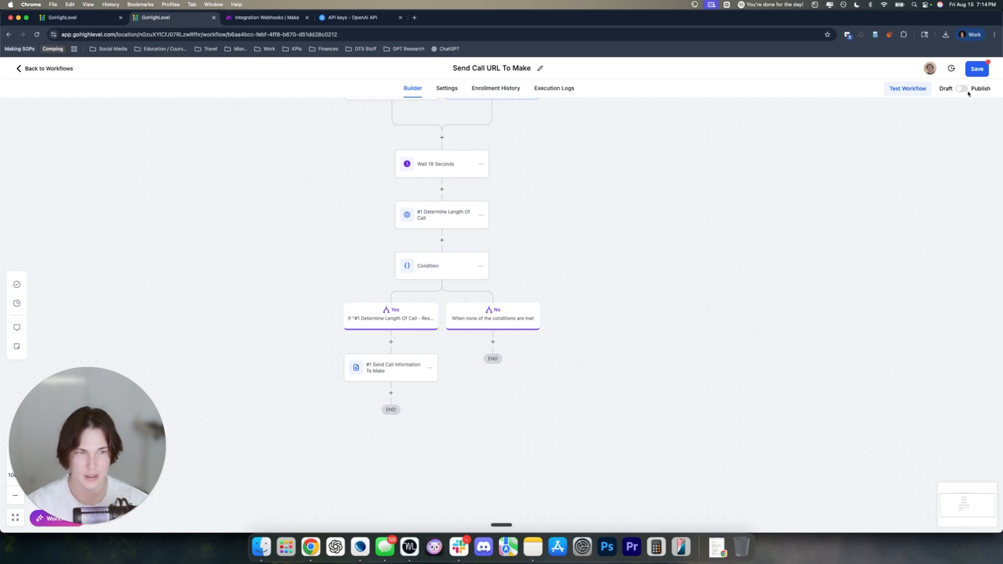
Switch the Send Call URL To Make workflow to Publish and save it
drag(499, 109, 528, 141)
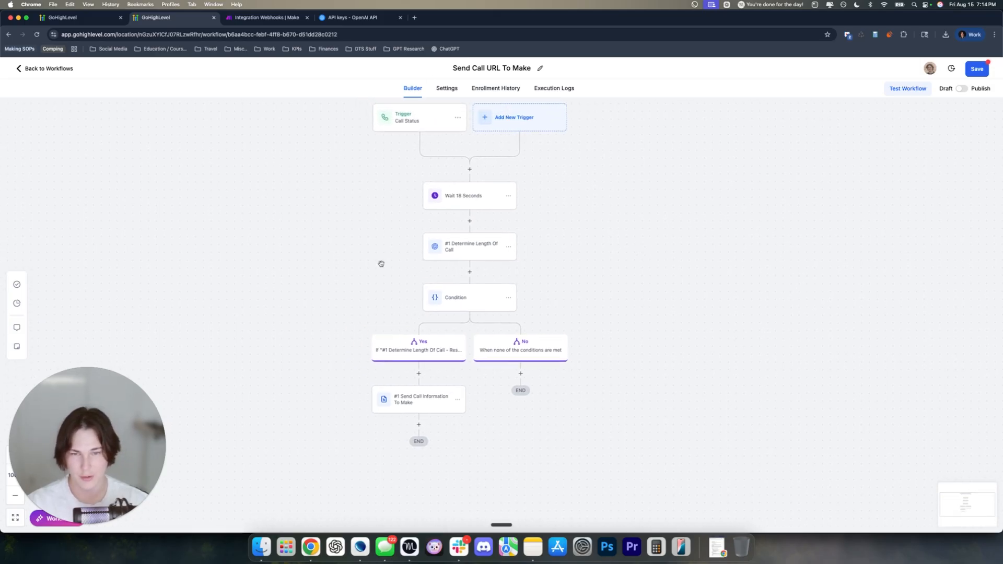
click(965, 90)
click(976, 72)
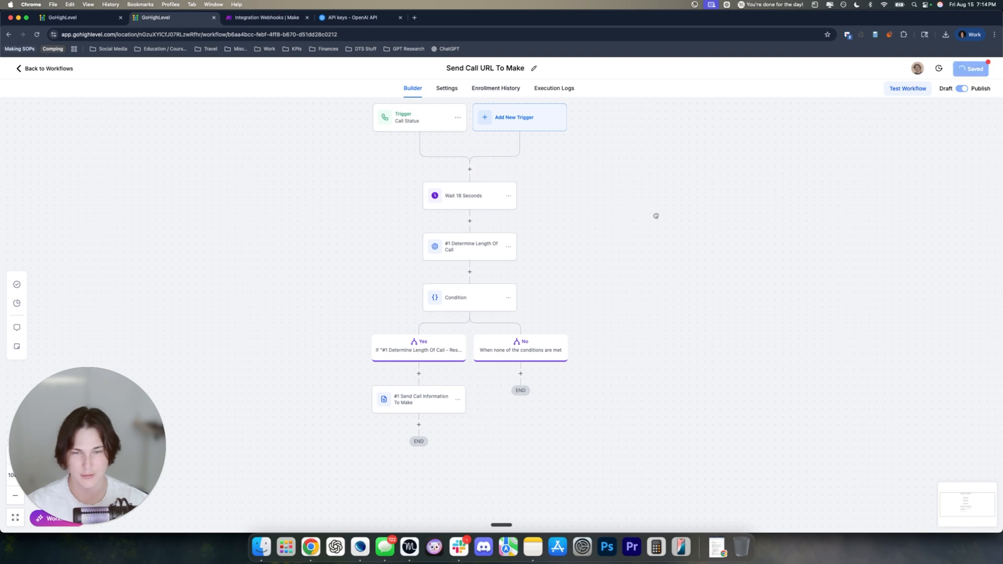
drag(654, 215, 670, 237)
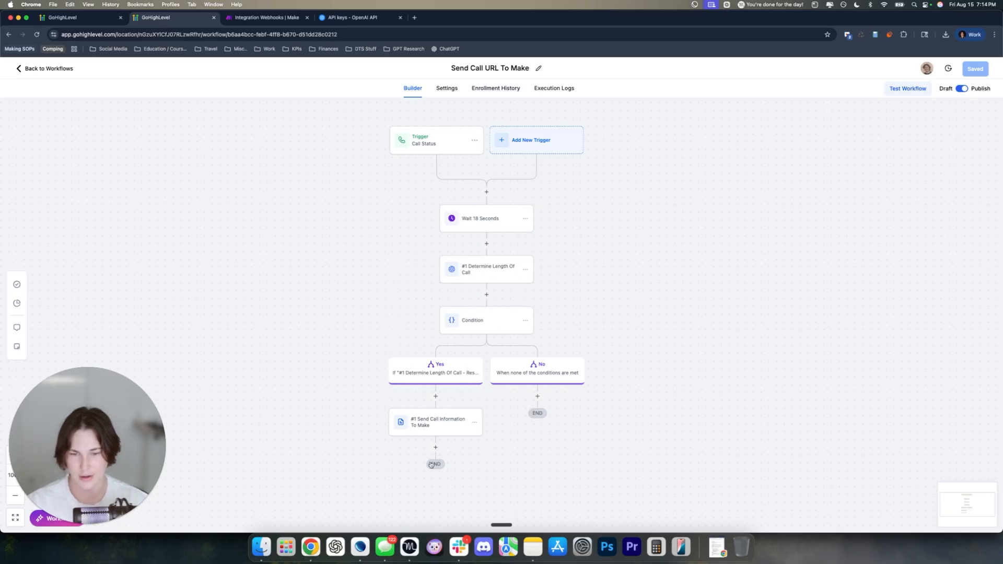
Return to the GoHighLevel workflow list
click(245, 17)
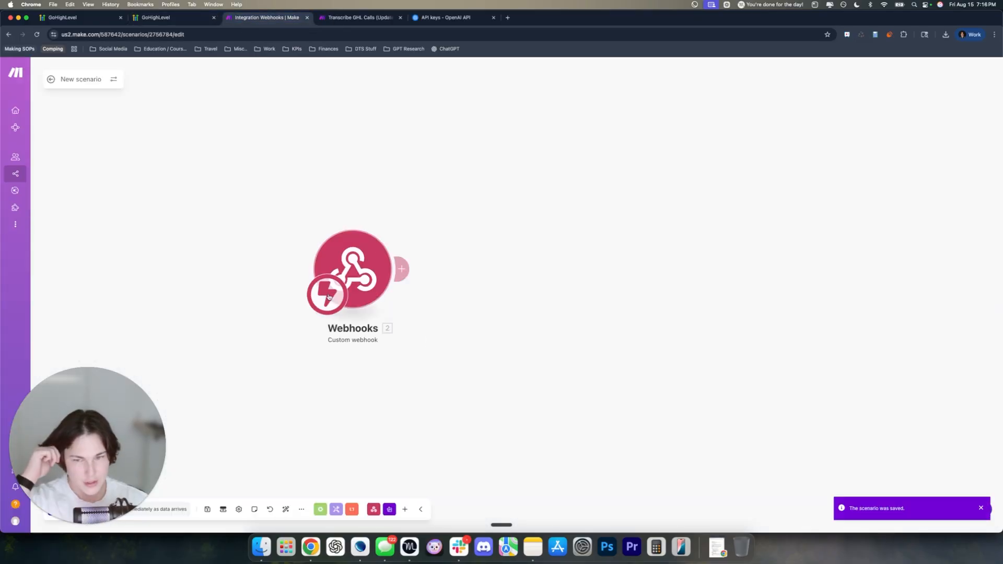
click(91, 21)
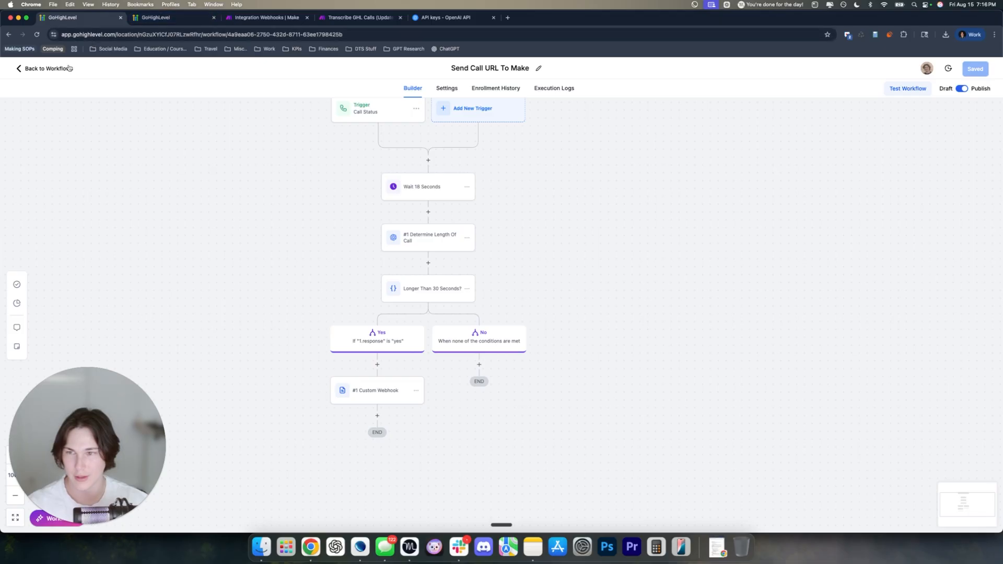
click(49, 69)
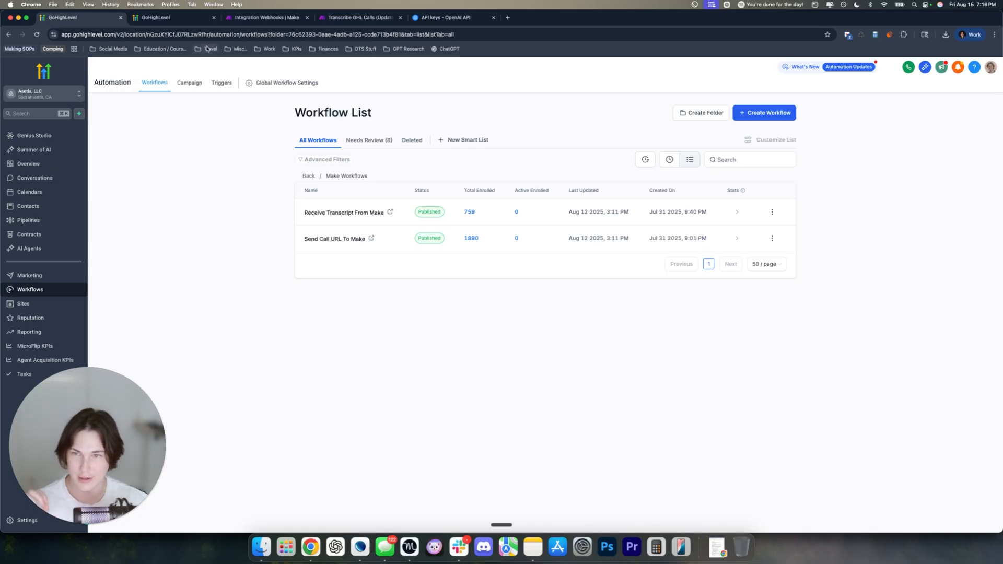
Check the Tutorial folder's Send Call URL To Make execution logs for the test call sent to Make
click(263, 17)
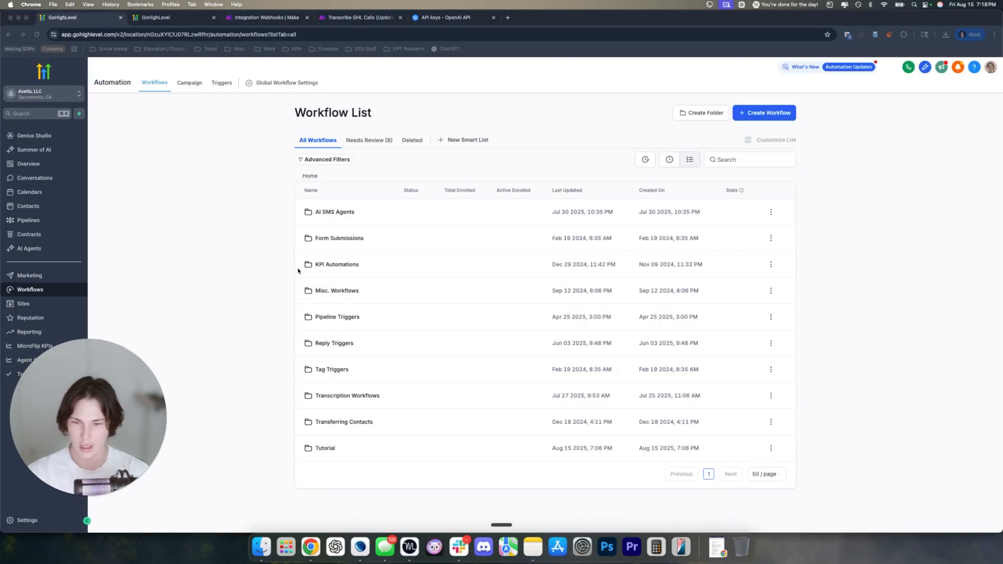
click(324, 449)
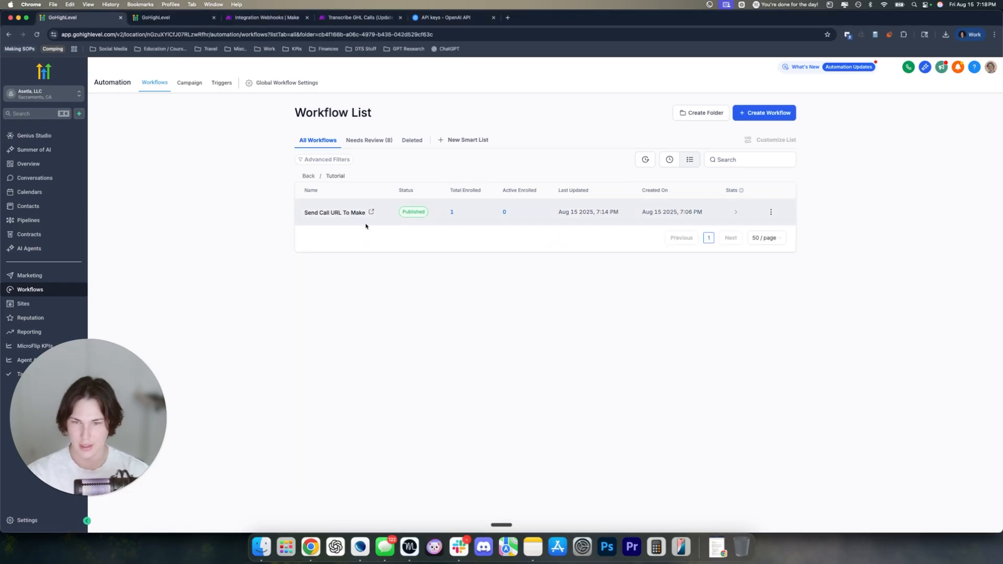
click(328, 213)
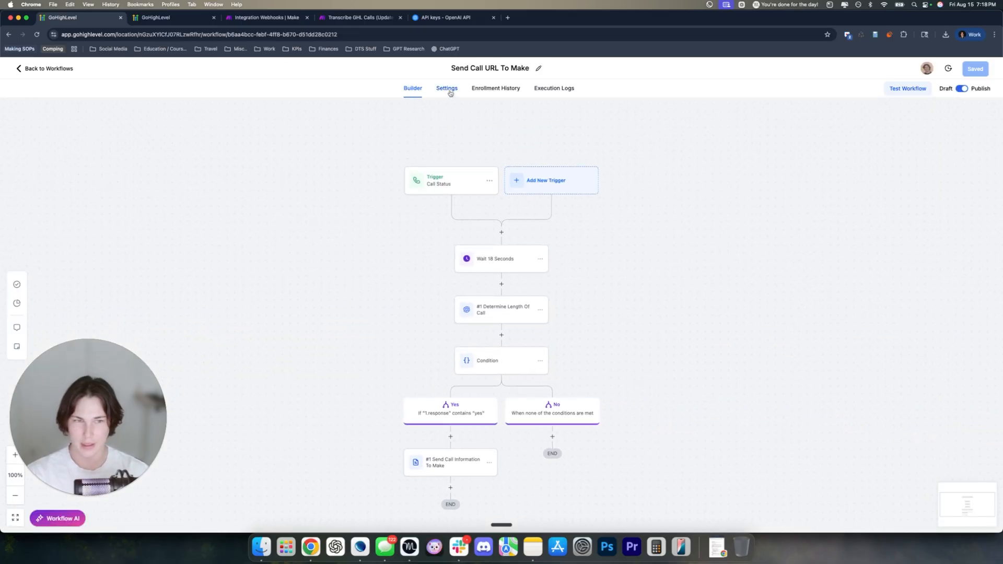
click(552, 88)
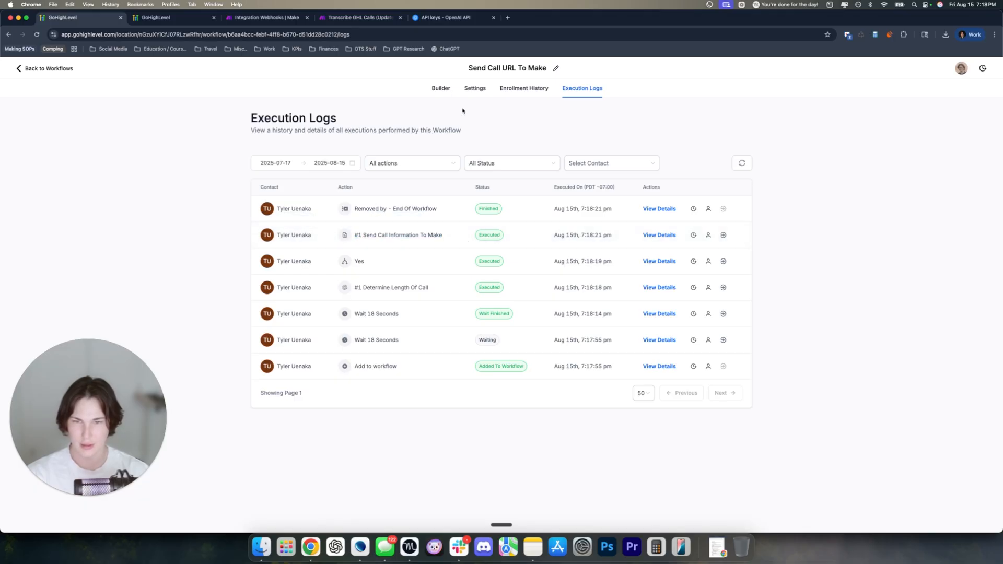
click(441, 88)
click(430, 19)
Run only the Webhooks module on the existing queued data and inspect the received bundle
click(361, 18)
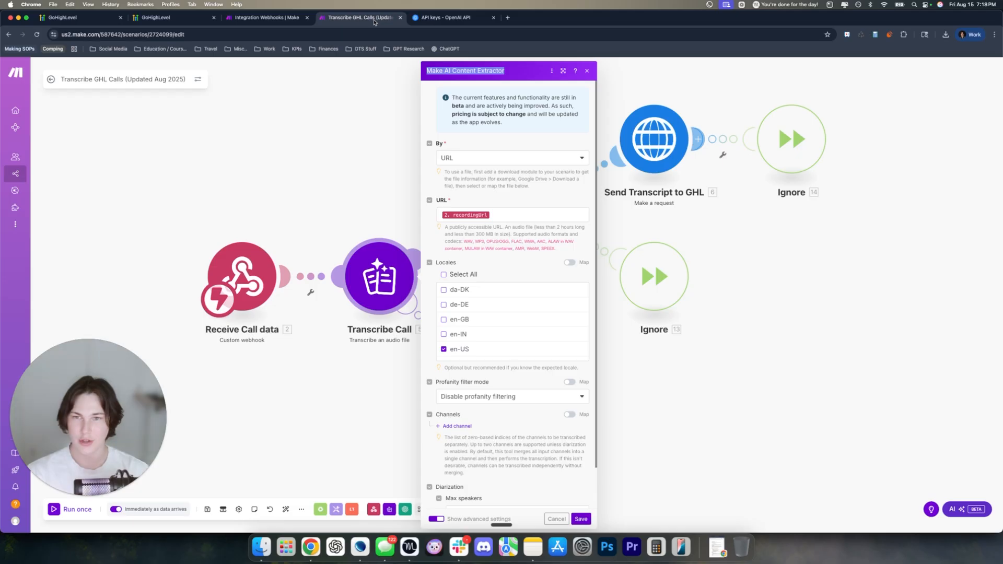
click(266, 17)
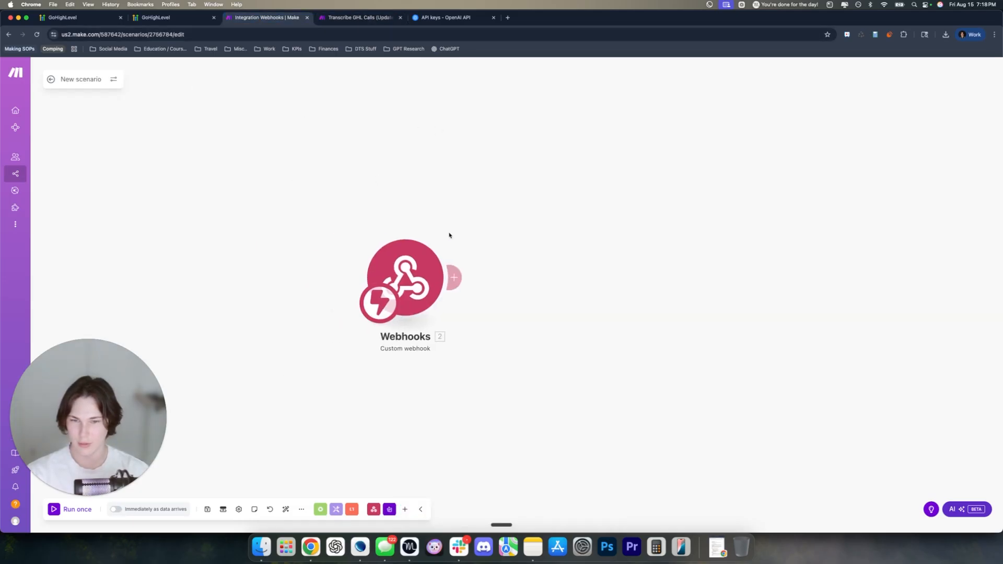
right_click(407, 268)
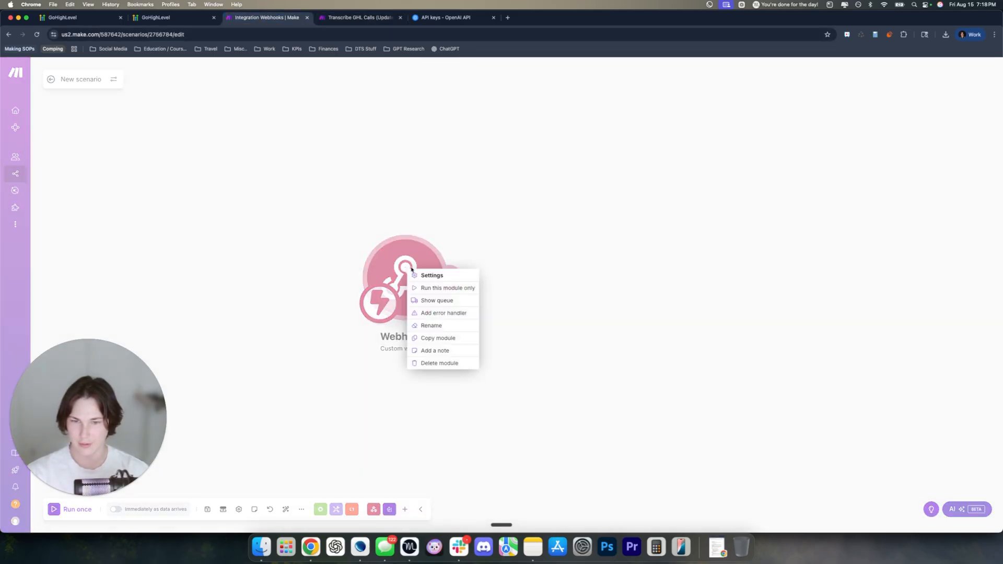
click(437, 289)
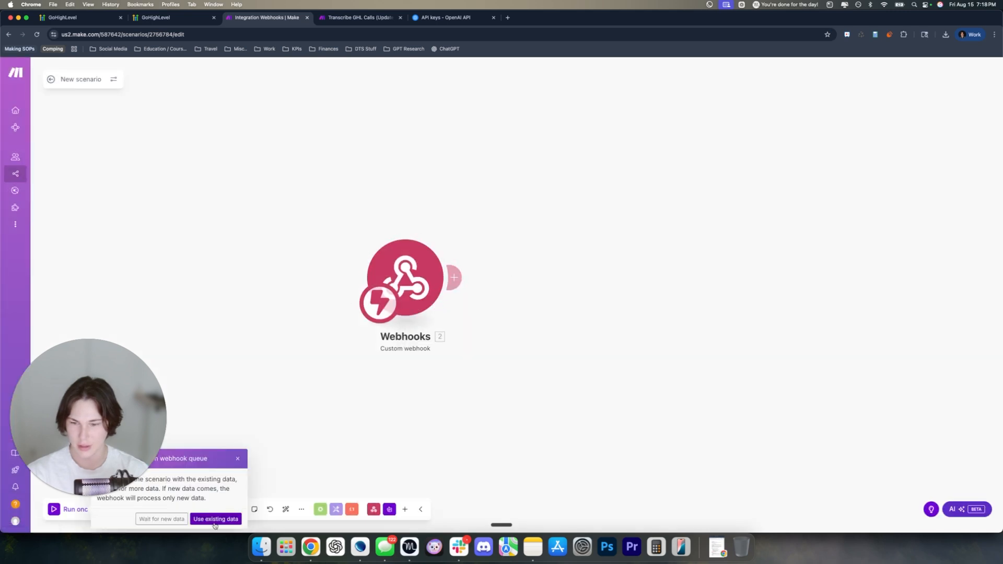
drag(160, 486, 159, 420)
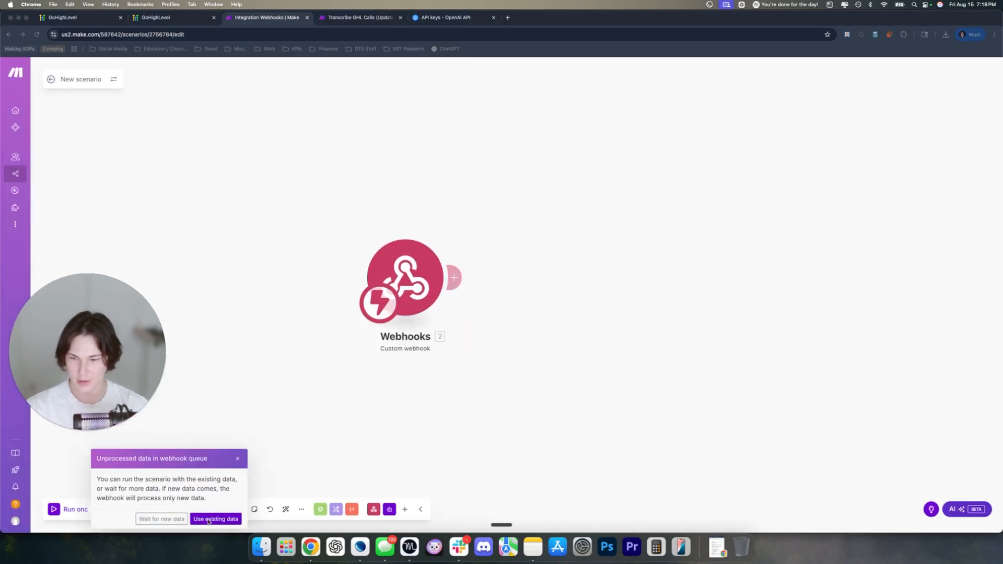
click(217, 521)
click(217, 521)
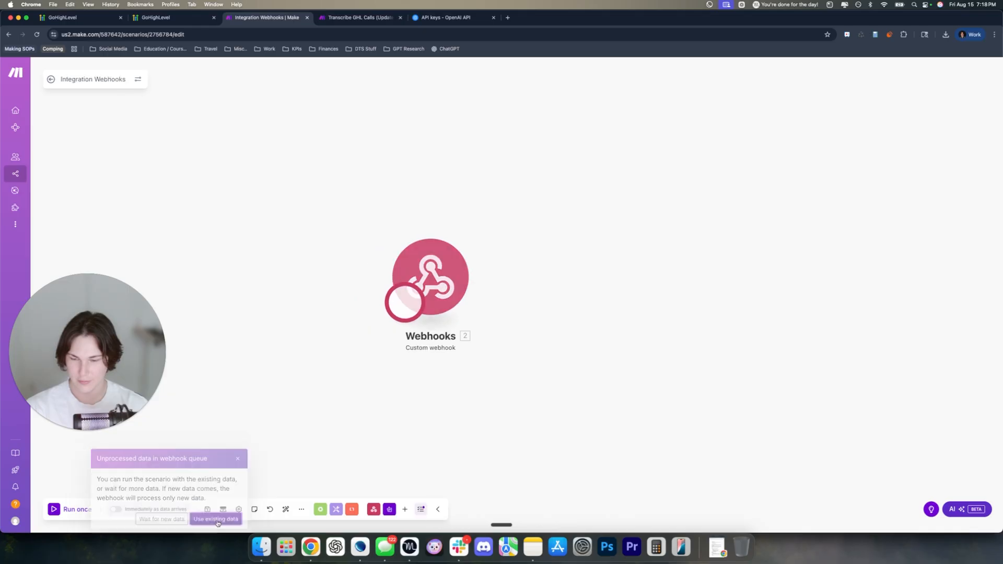
drag(57, 344, 57, 419)
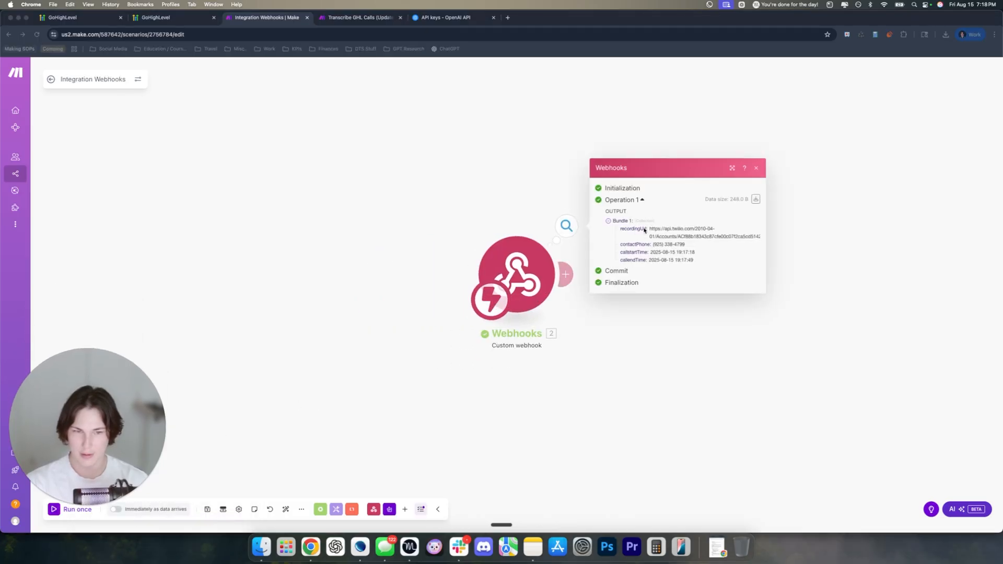
click(539, 235)
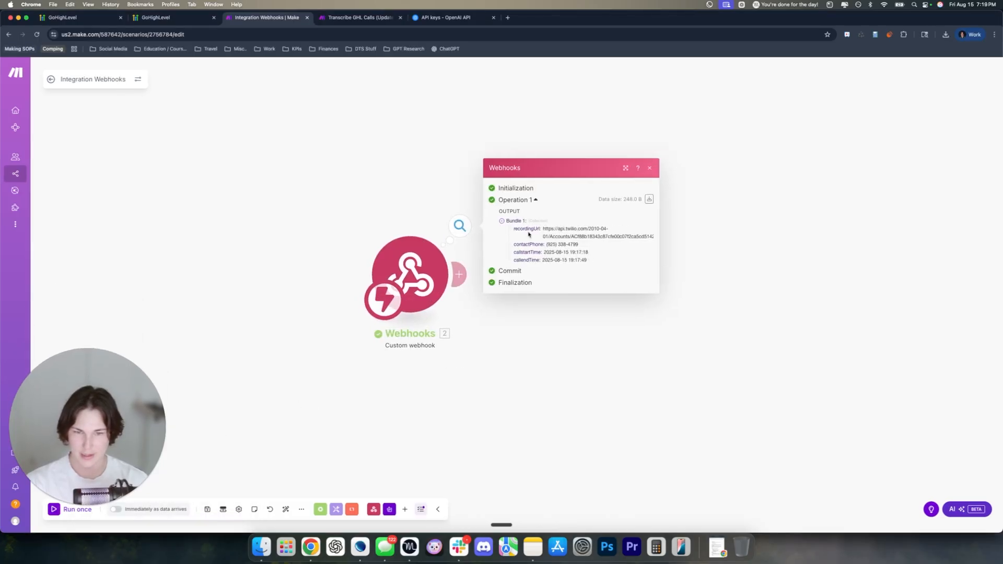
drag(513, 229, 595, 253)
click(595, 253)
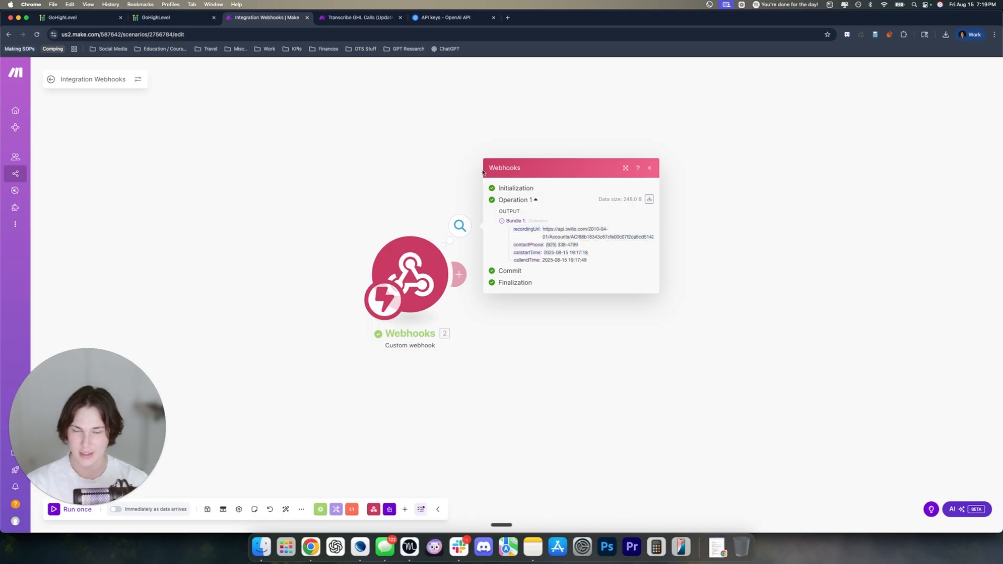
Compare the output fields recordingUrl, contactPhone, callstartTime and callendTime against GoHighLevel's webhook body
click(156, 17)
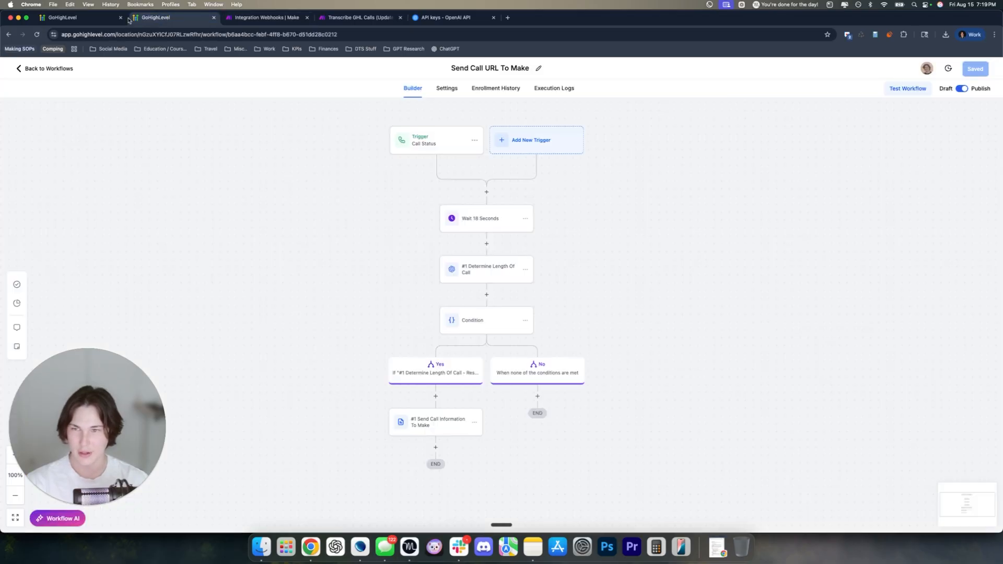
click(425, 421)
scroll(826, 314, down, 3)
drag(685, 406, 677, 367)
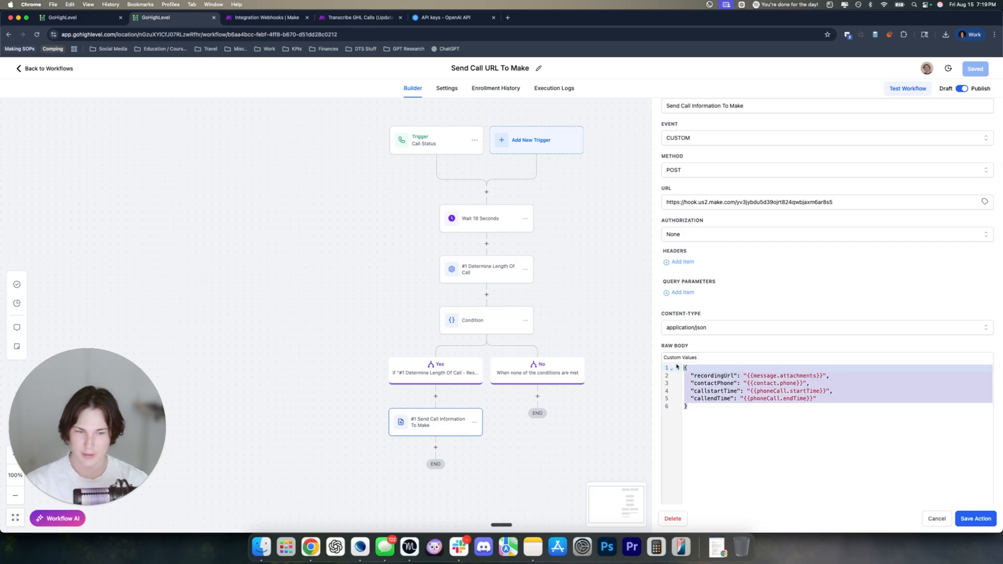
click(257, 19)
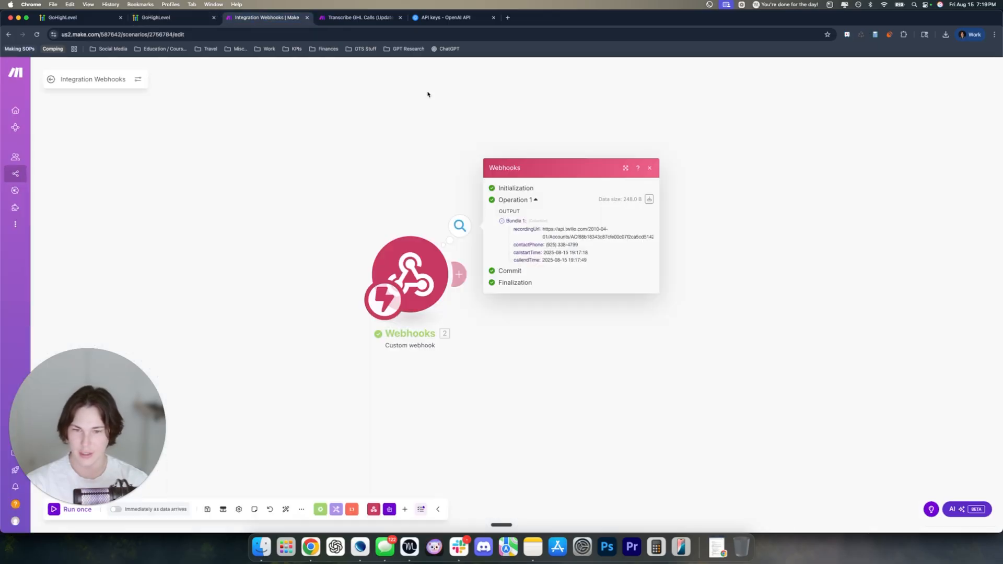
double_click(528, 231)
drag(529, 236, 585, 261)
click(583, 260)
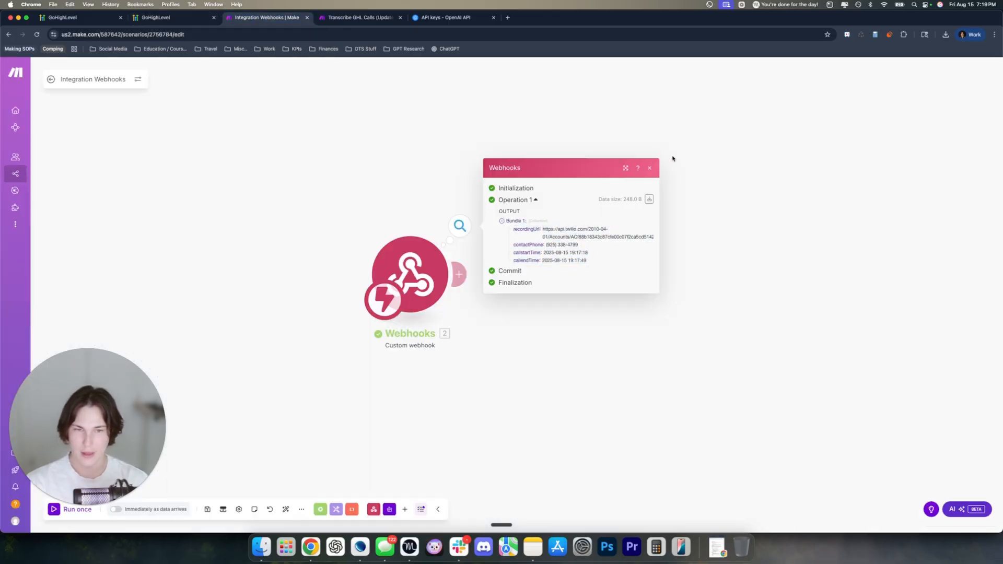
click(649, 167)
Add Make AI Content Extractor's 'Transcribe an audio file' action after the Webhooks trigger
click(458, 273)
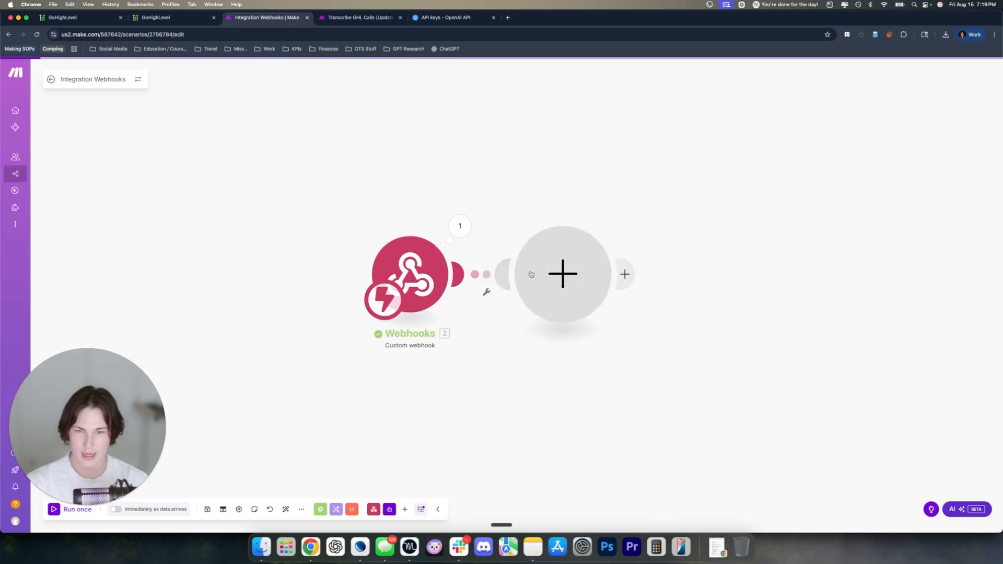
click(530, 273)
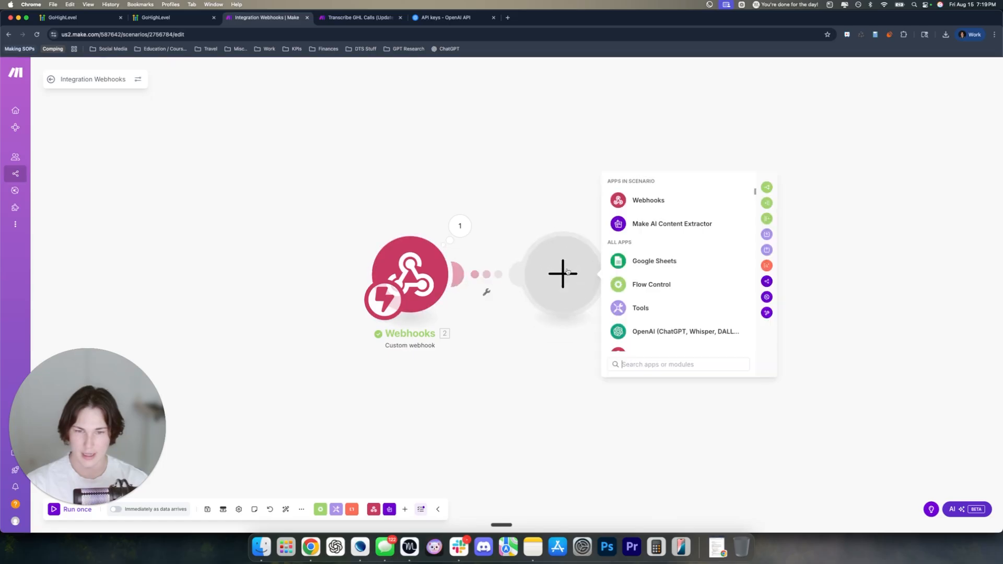
click(644, 226)
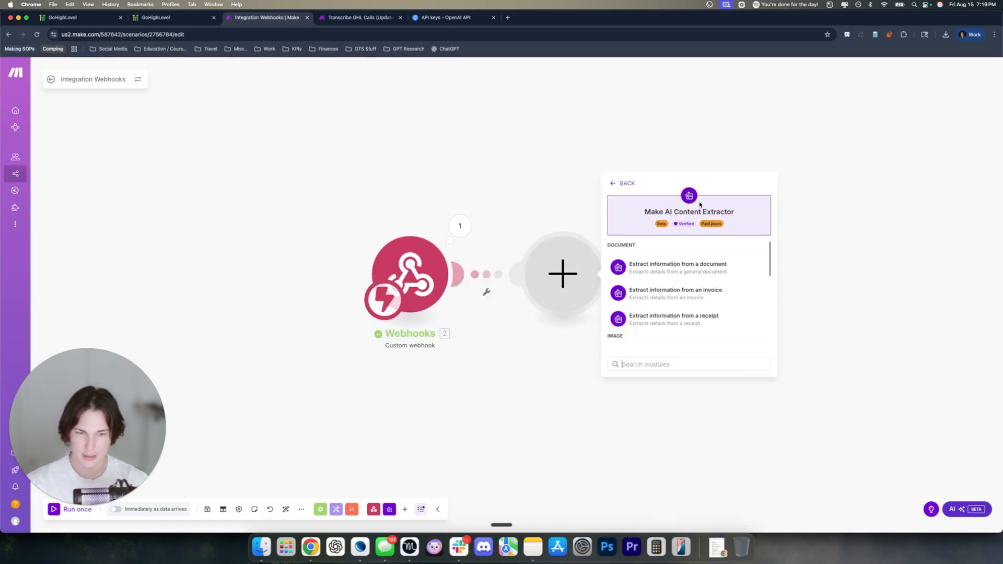
scroll(644, 282, down, 5)
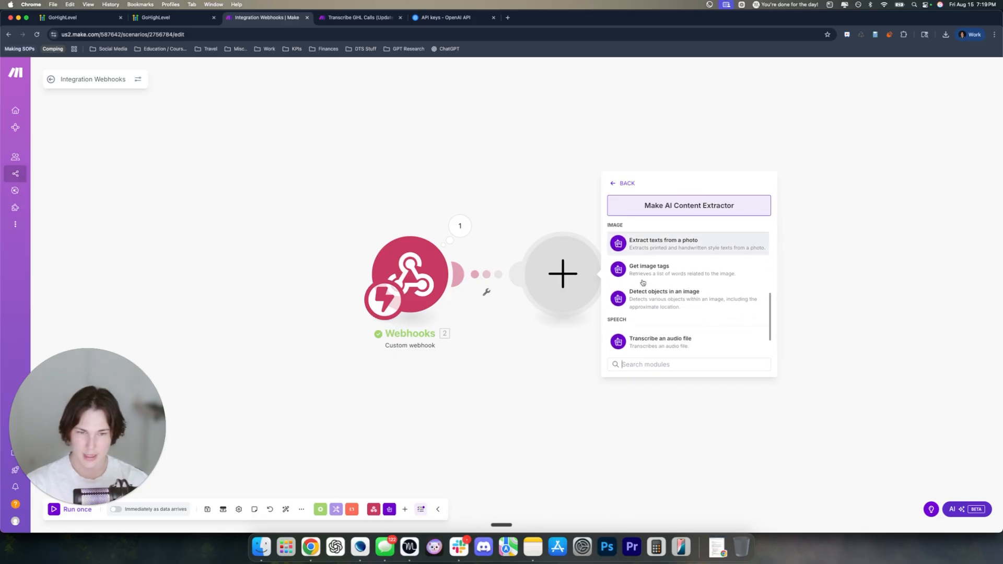
scroll(643, 283, down, 2)
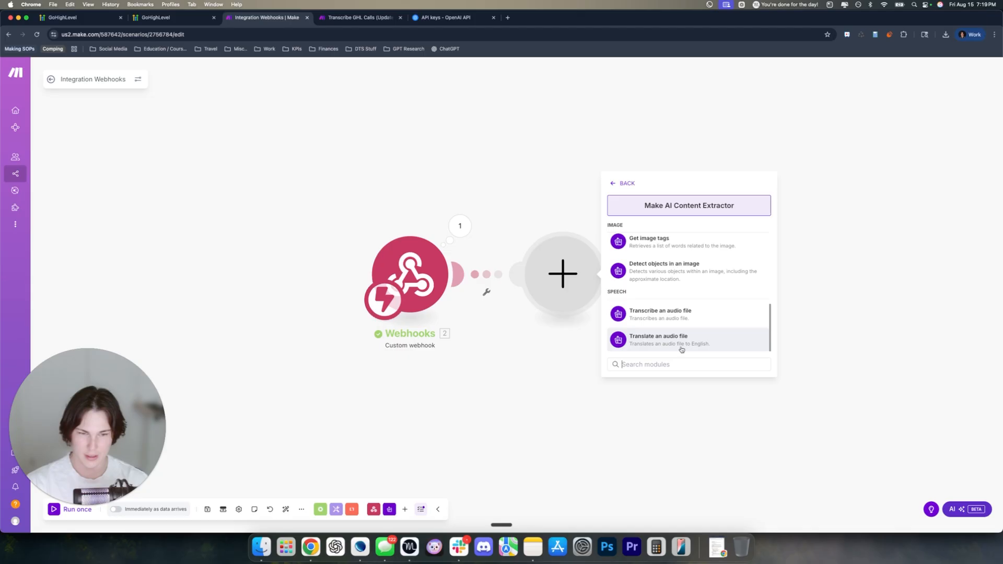
click(699, 314)
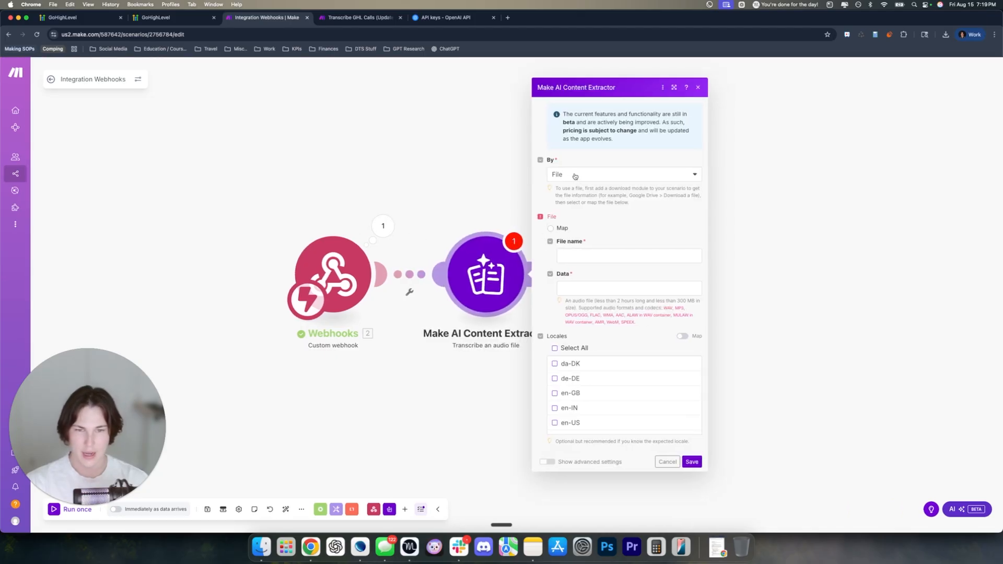
Supply the audio by URL, mapping the webhook's 2. recordingUrl into the URL field
click(559, 175)
click(564, 206)
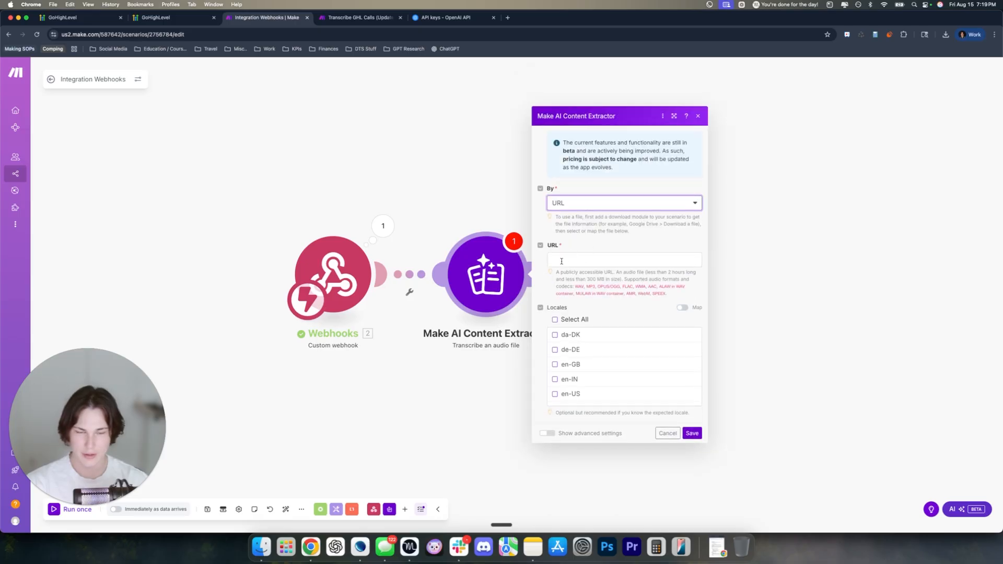
click(561, 260)
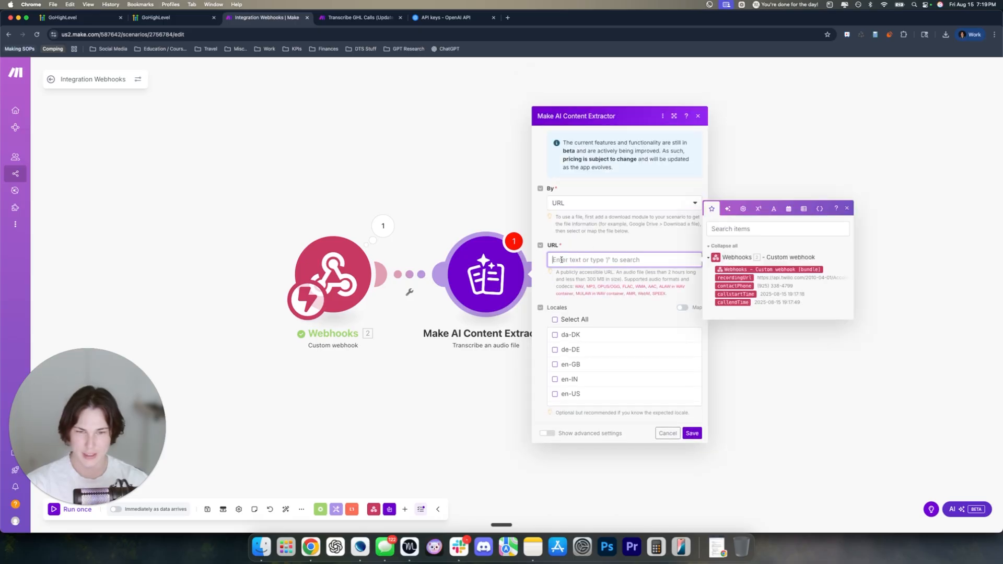
click(722, 278)
click(627, 250)
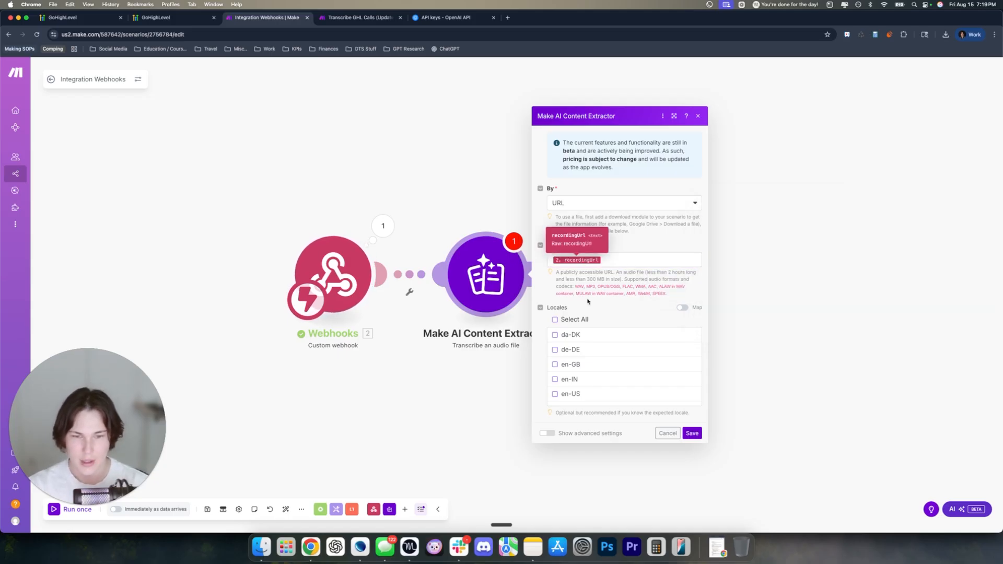
Tick the en-US locale and turn on Show advanced settings
scroll(573, 364, down, 2)
scroll(573, 361, up, 2)
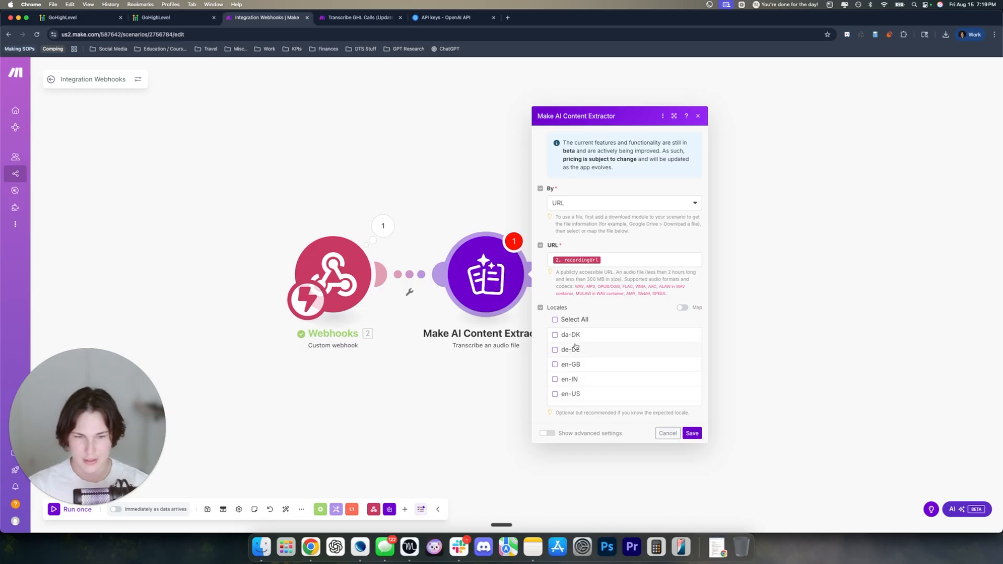
scroll(575, 348, down, 2)
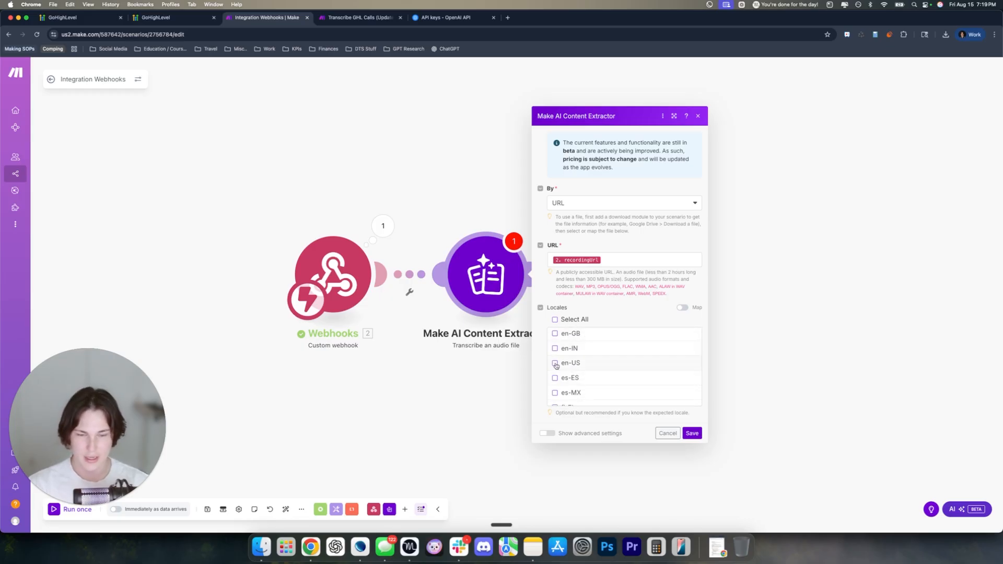
scroll(556, 365, down, 1)
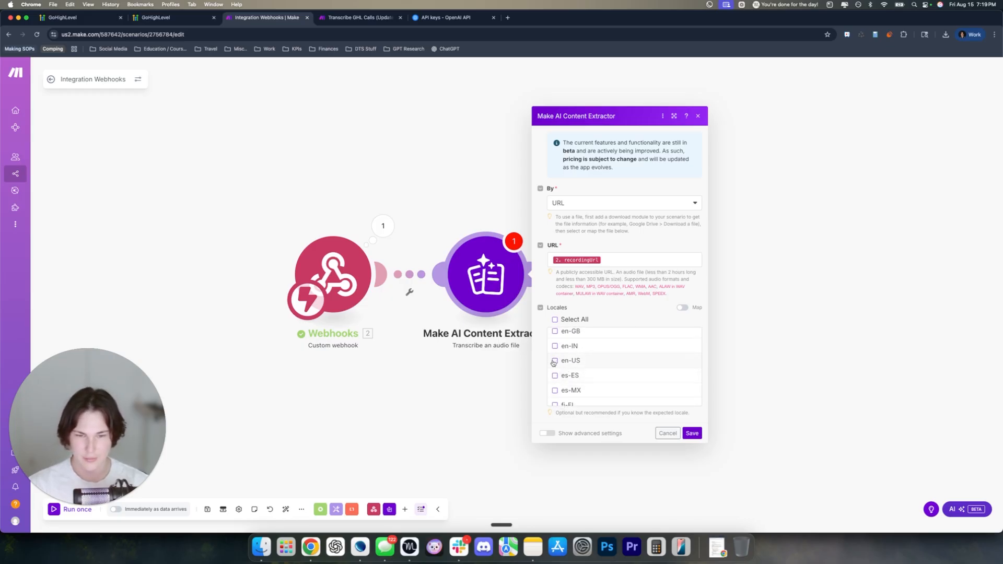
click(554, 361)
scroll(599, 368, up, 2)
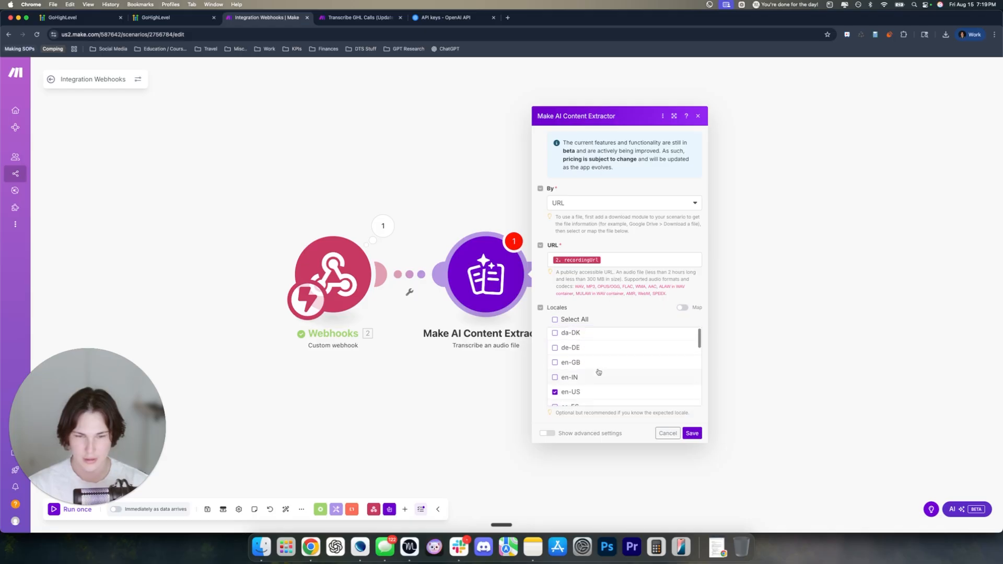
scroll(598, 372, down, 5)
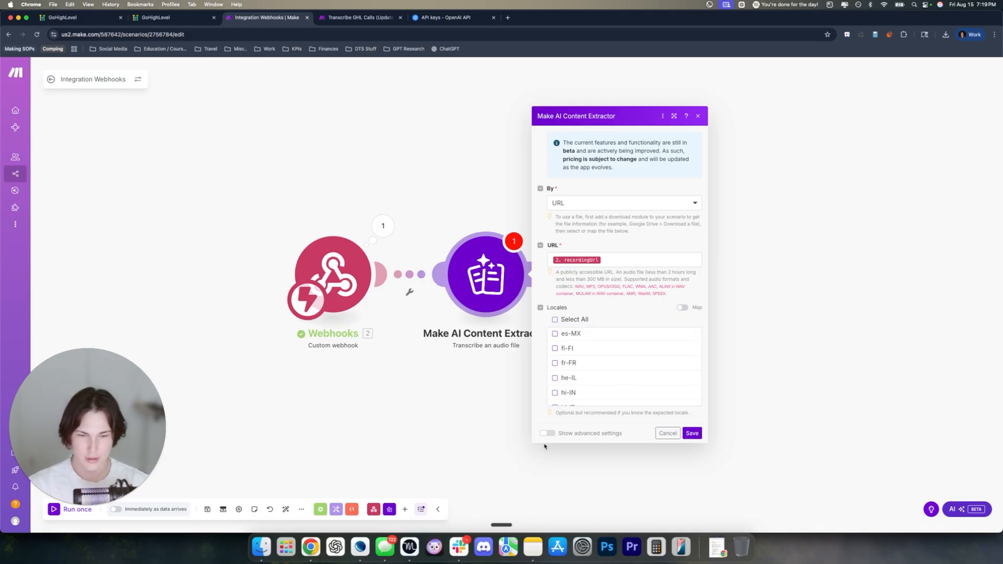
click(547, 433)
scroll(589, 417, down, 2)
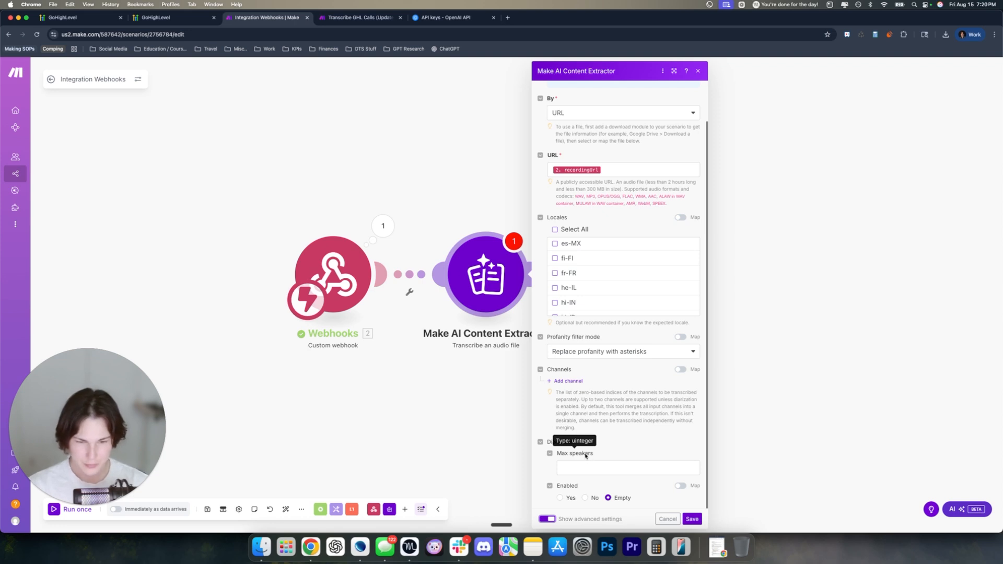
Set Max speakers to 2 in the transcription step
click(576, 468)
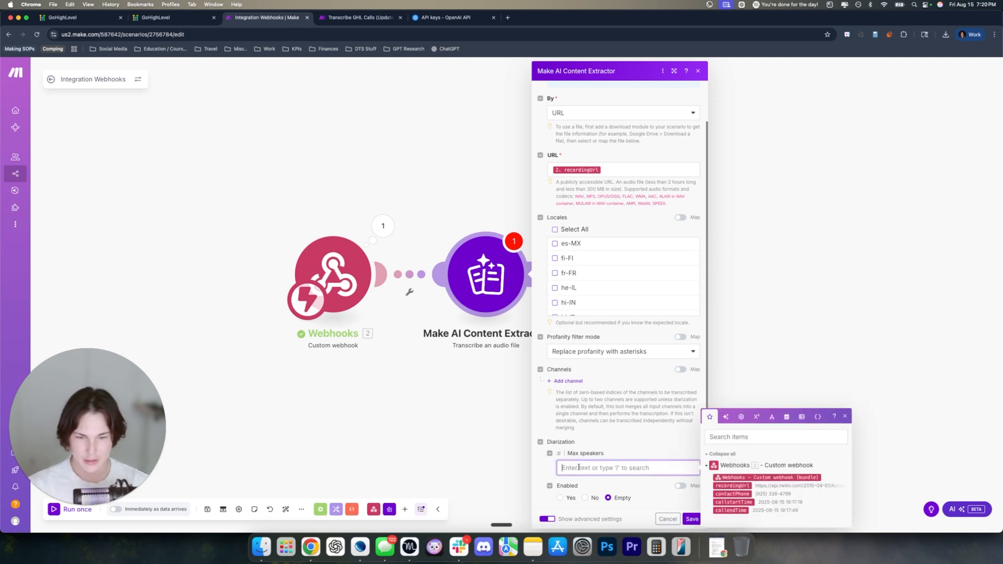
click(588, 434)
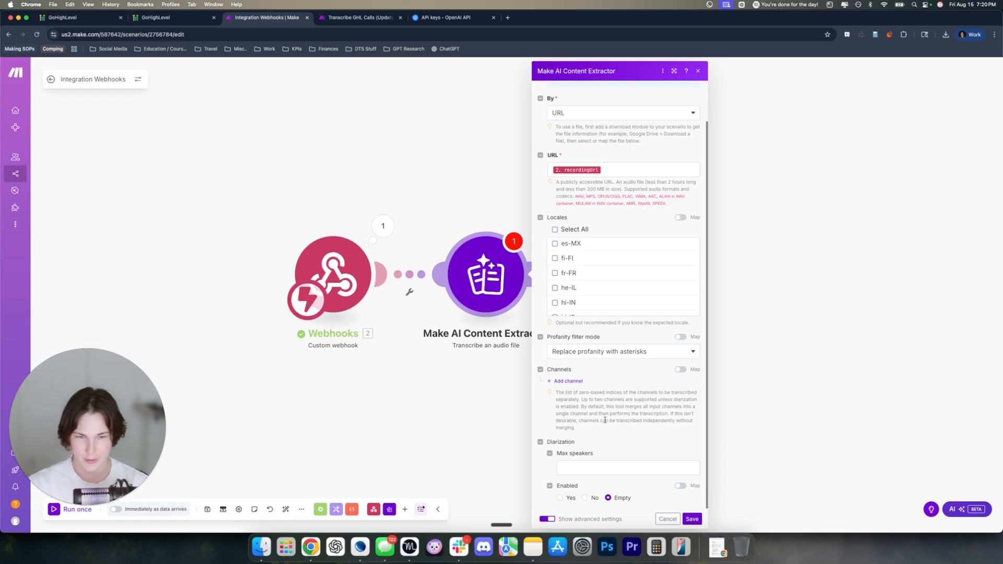
click(578, 464)
text(2)
click(602, 413)
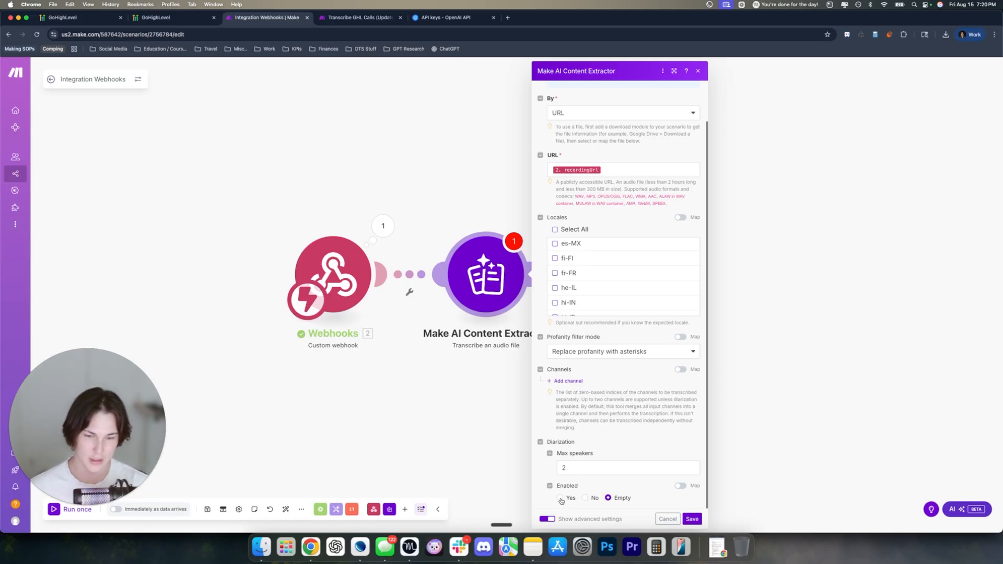
Enable diarization, choose 'Disable profanity filtering', and save the transcription module
click(559, 499)
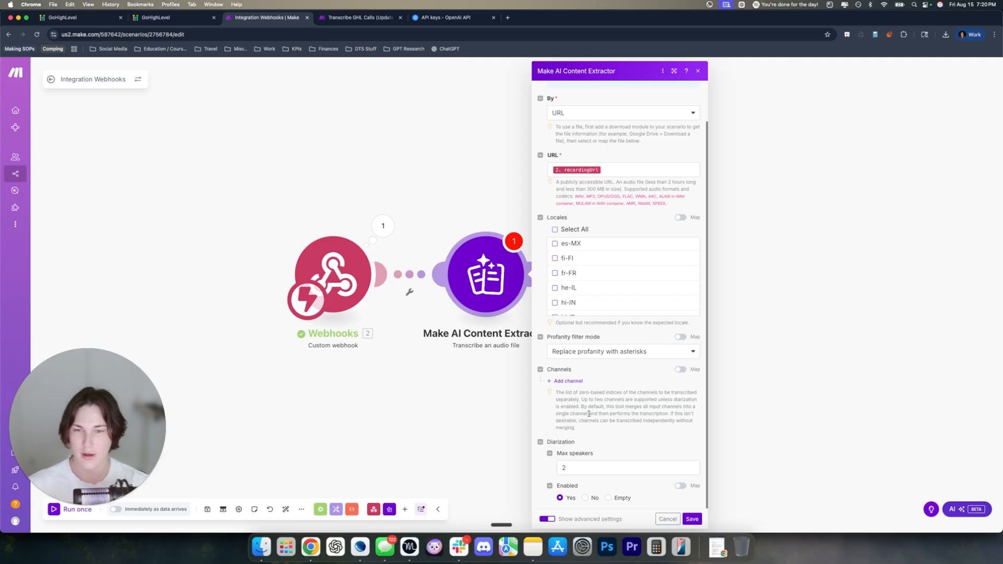
scroll(590, 413, up, 1)
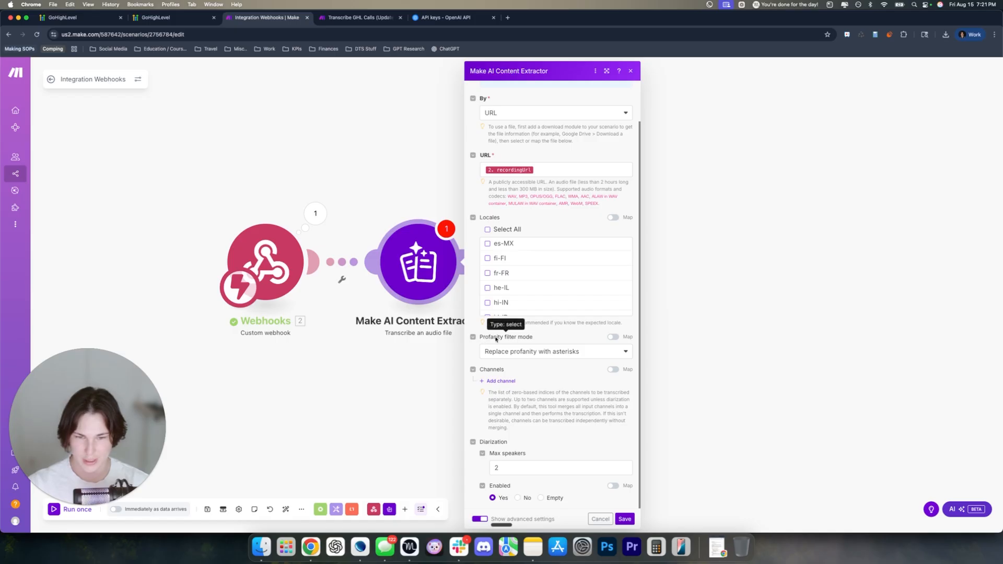
click(499, 352)
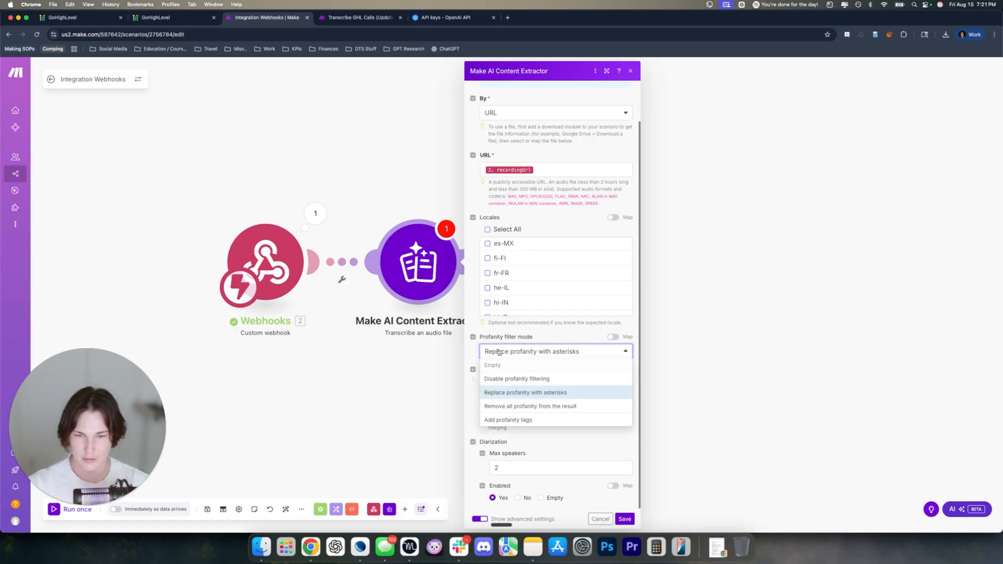
click(510, 379)
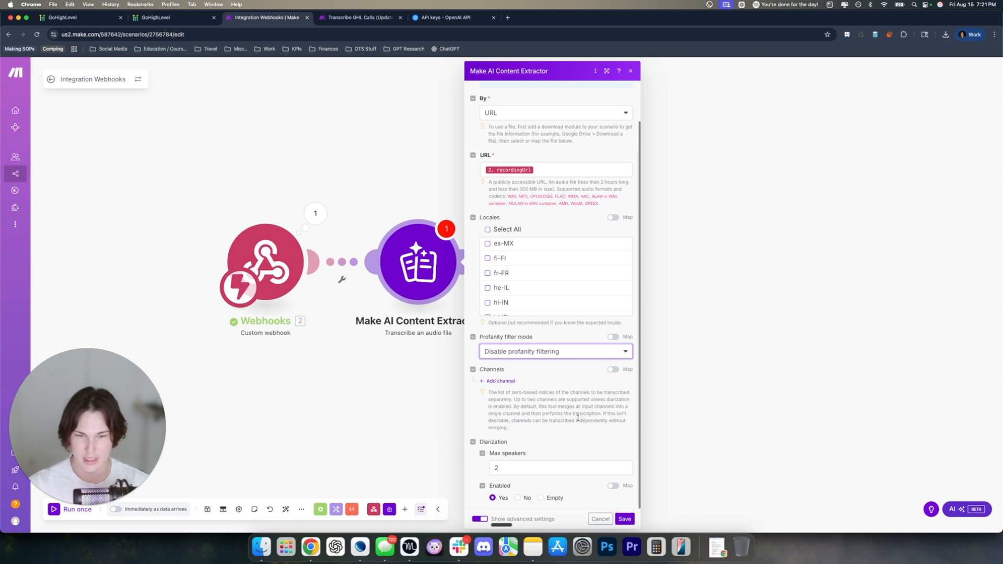
click(576, 416)
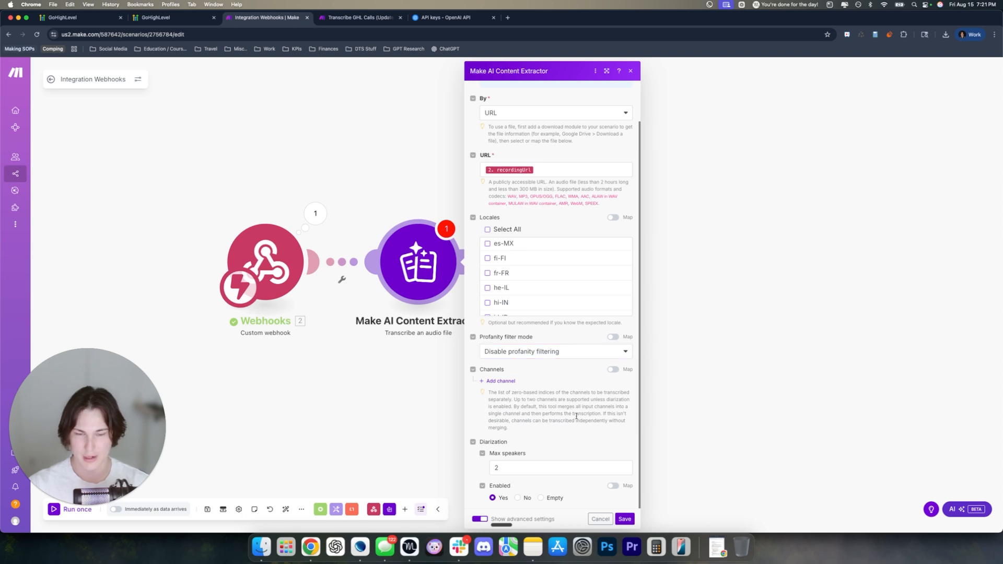
click(625, 520)
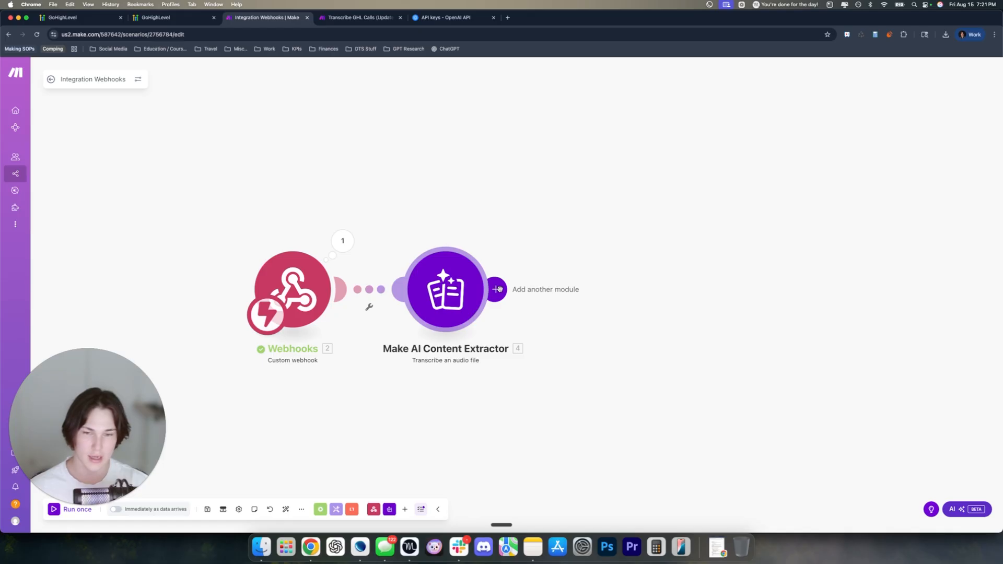
Save the scenario and start a Run this module only test of the transcription step
right_click(452, 272)
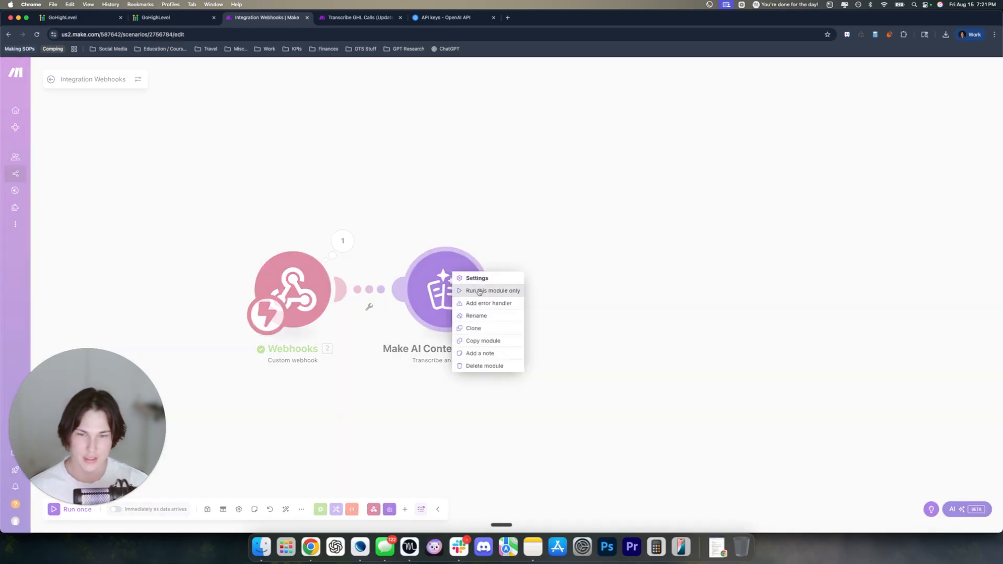
click(207, 509)
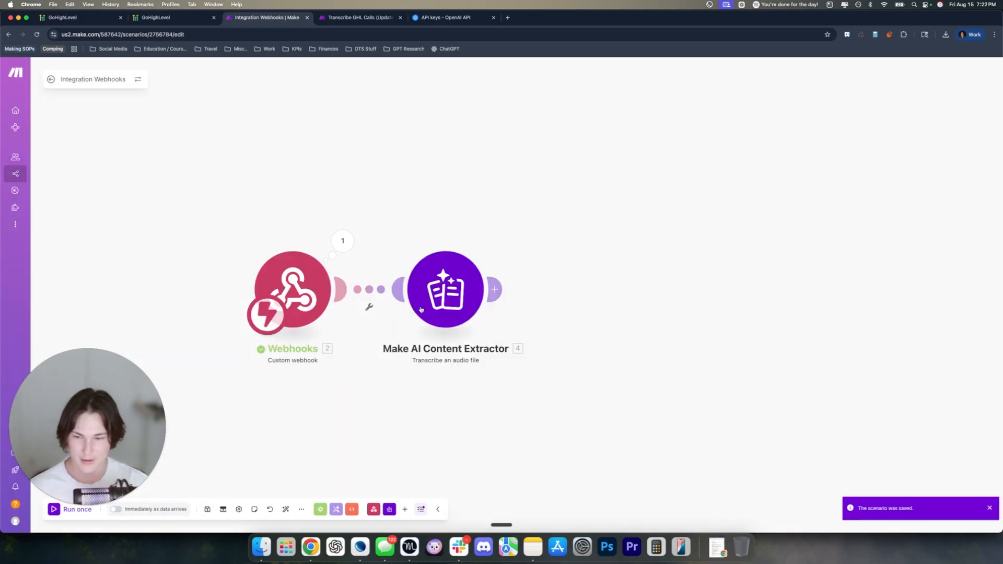
right_click(454, 277)
click(487, 299)
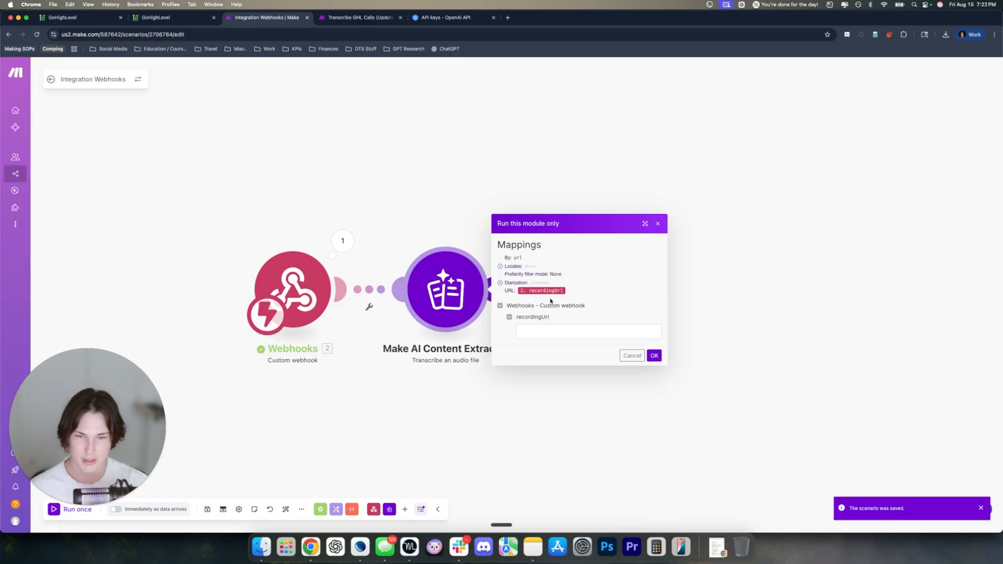
Copy the Twilio recordingUrl from the webhook's output bundle and paste it into the test recordingUrl field
click(342, 241)
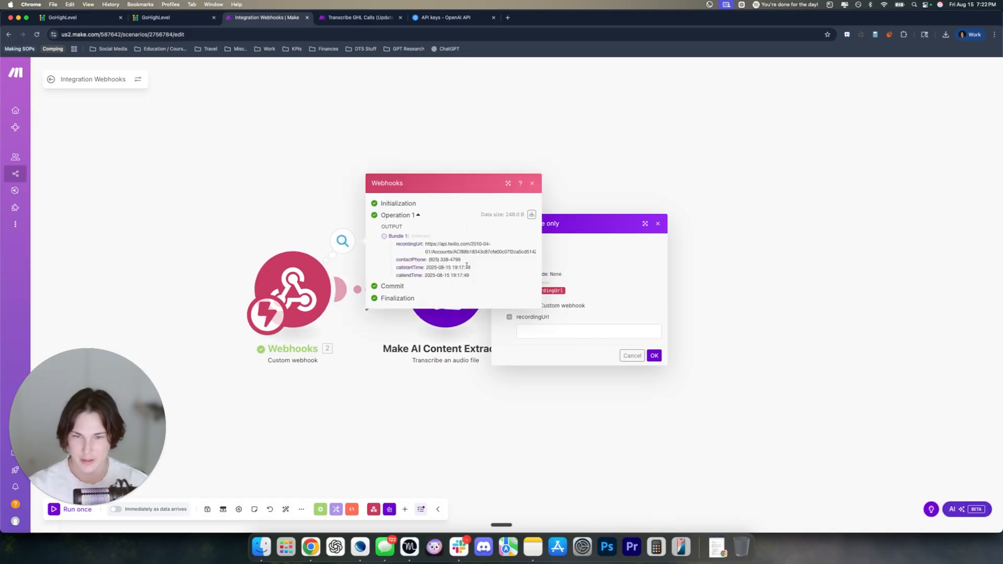
click(325, 220)
click(342, 242)
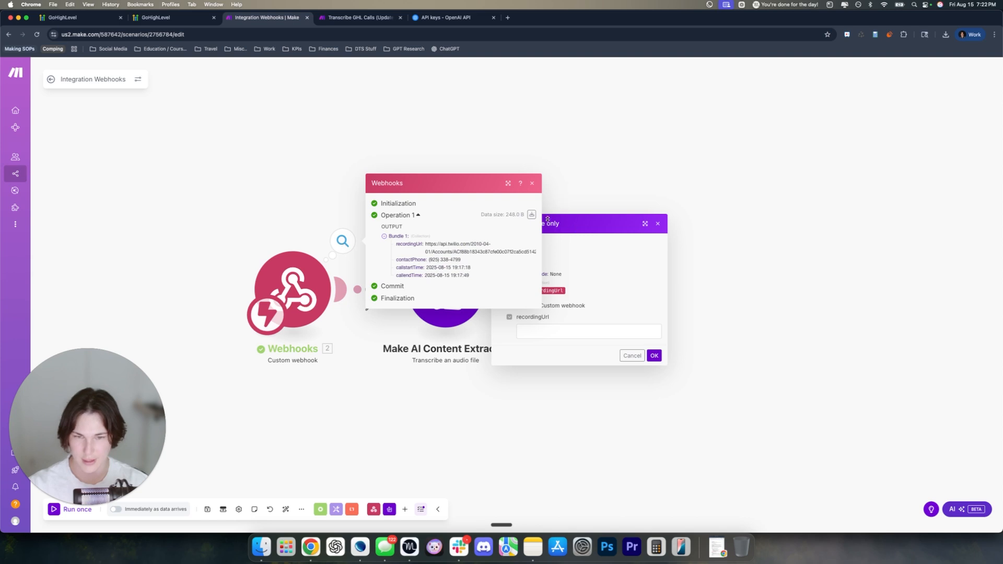
click(532, 214)
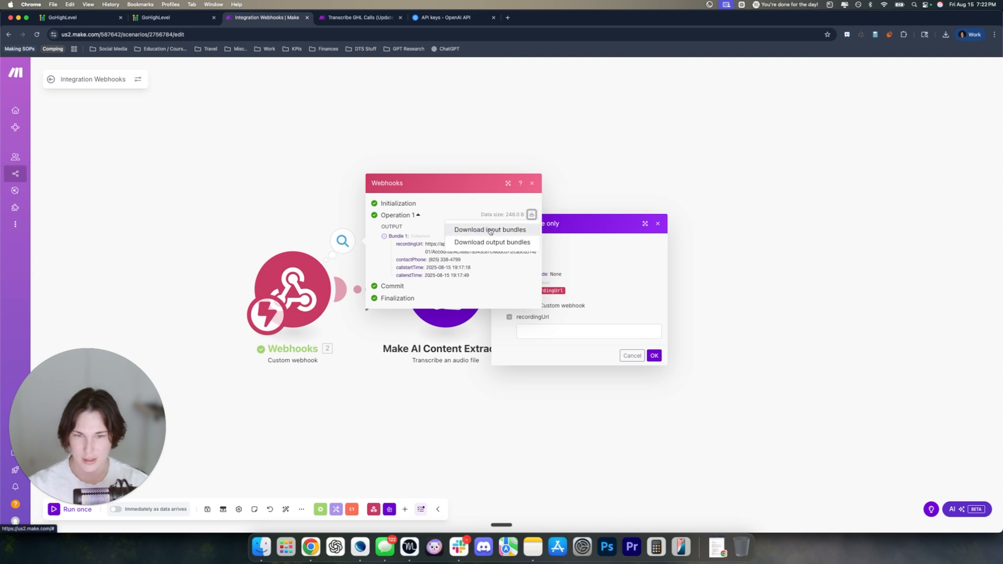
click(481, 244)
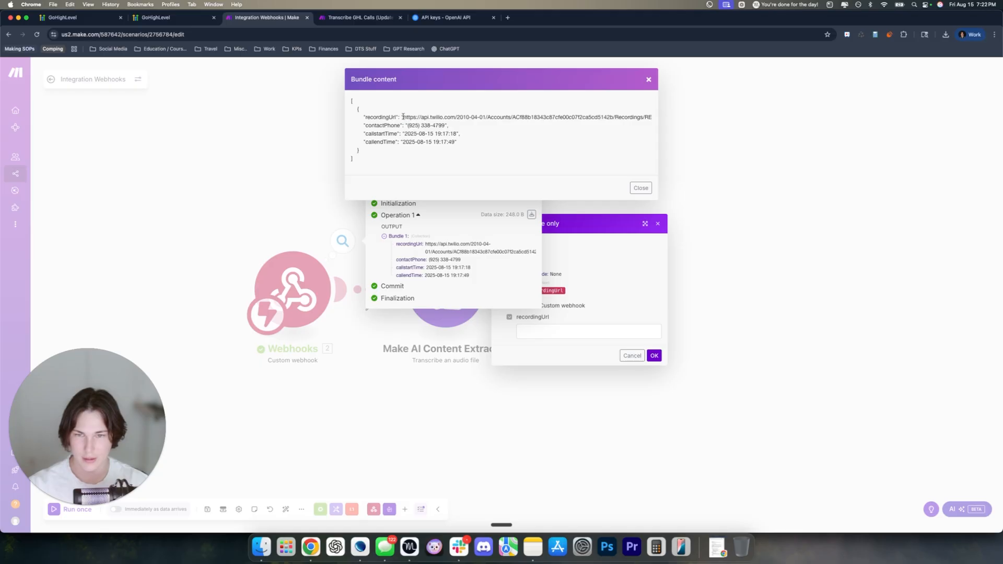
drag(403, 116, 646, 117)
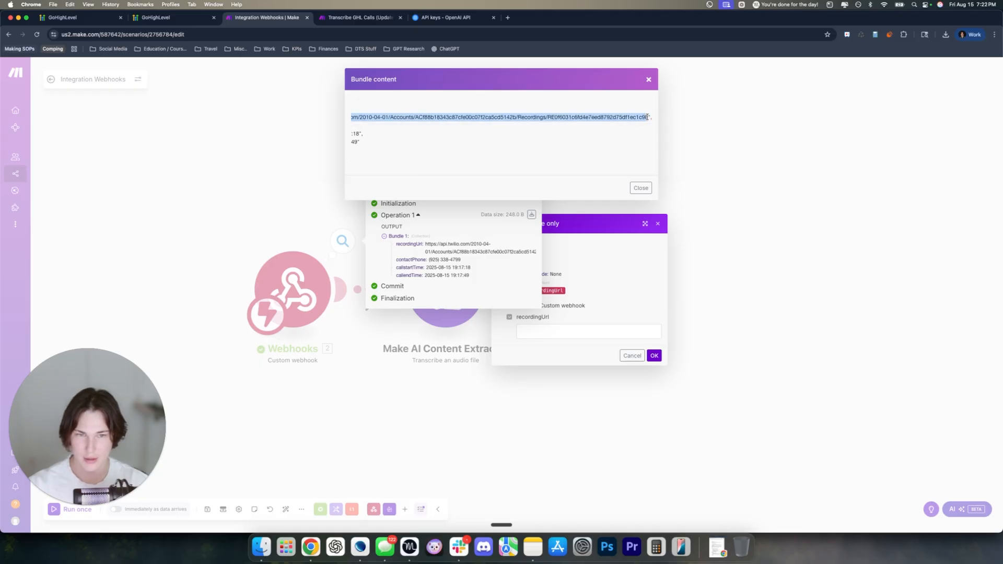
key(super+c)
click(649, 81)
click(528, 188)
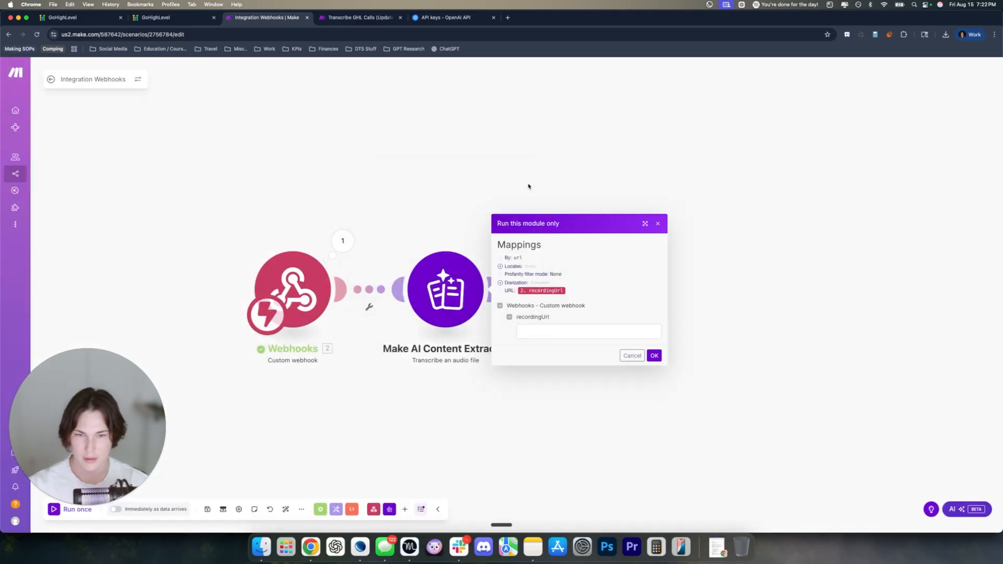
click(588, 331)
key(super+v)
Run the transcription test and read the output transcript beginning "Hello, this is a test"
click(658, 355)
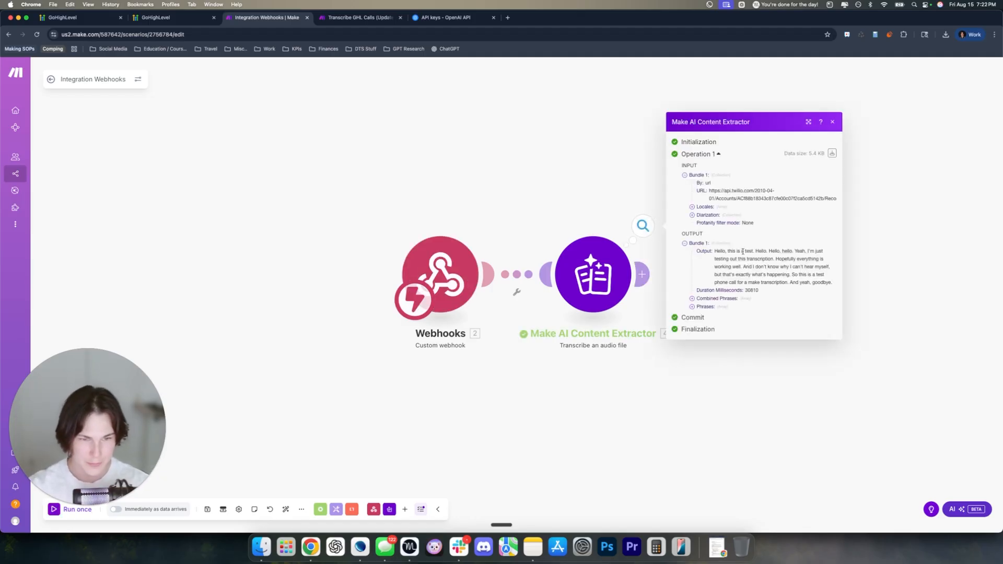
drag(697, 251, 835, 284)
click(715, 254)
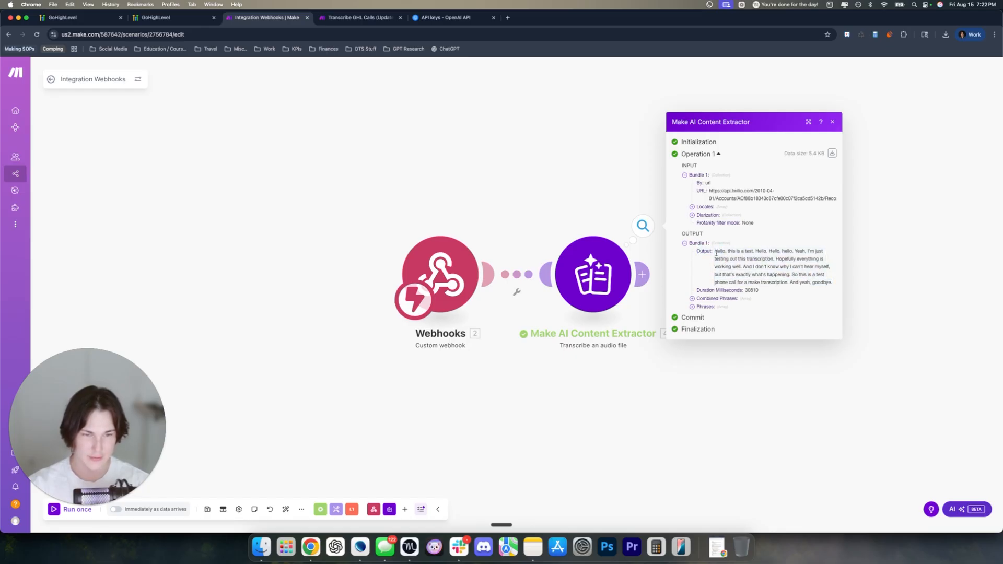
drag(715, 253, 834, 283)
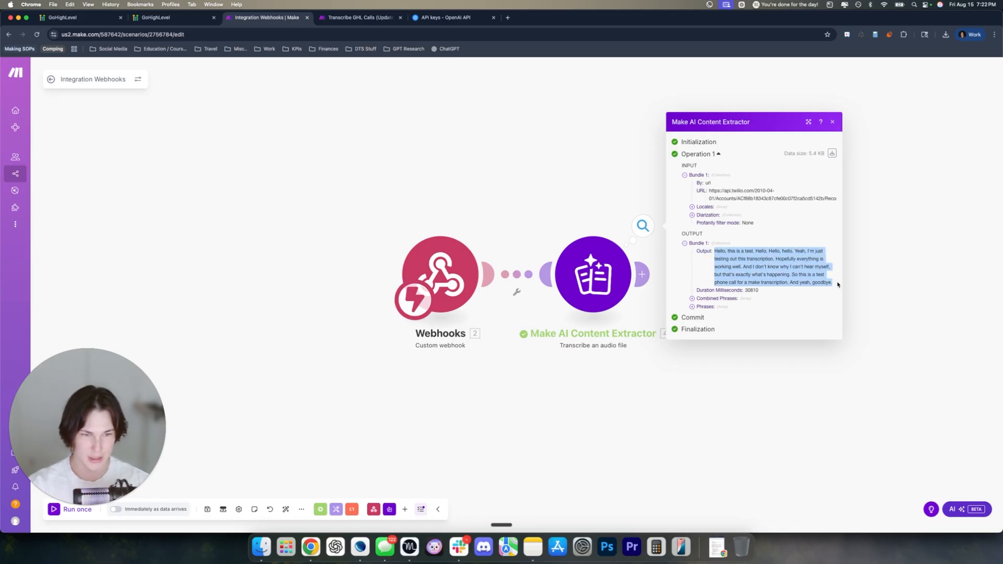
click(764, 266)
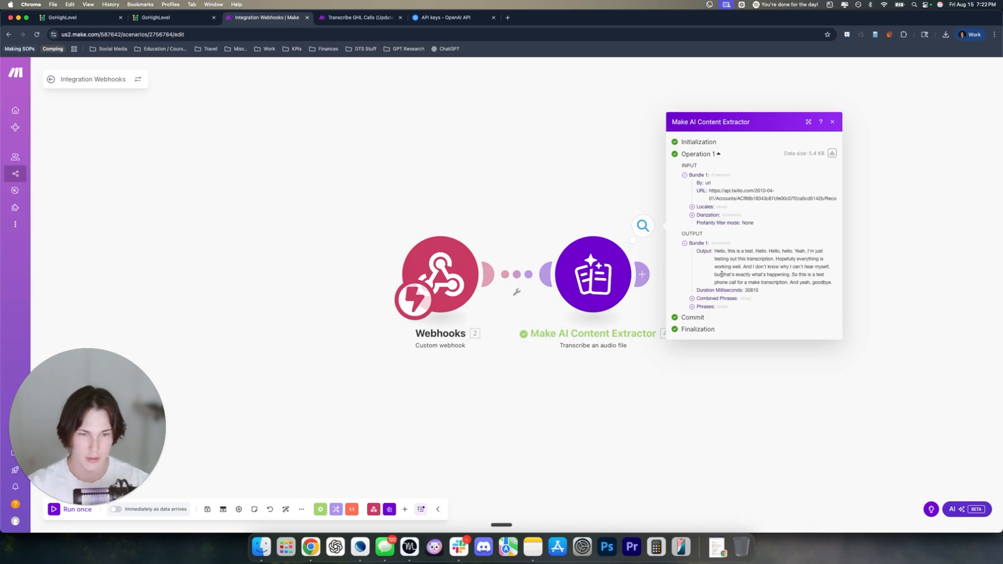
Expand Phrases, the first phrase's Words list and its first five word entries
click(692, 307)
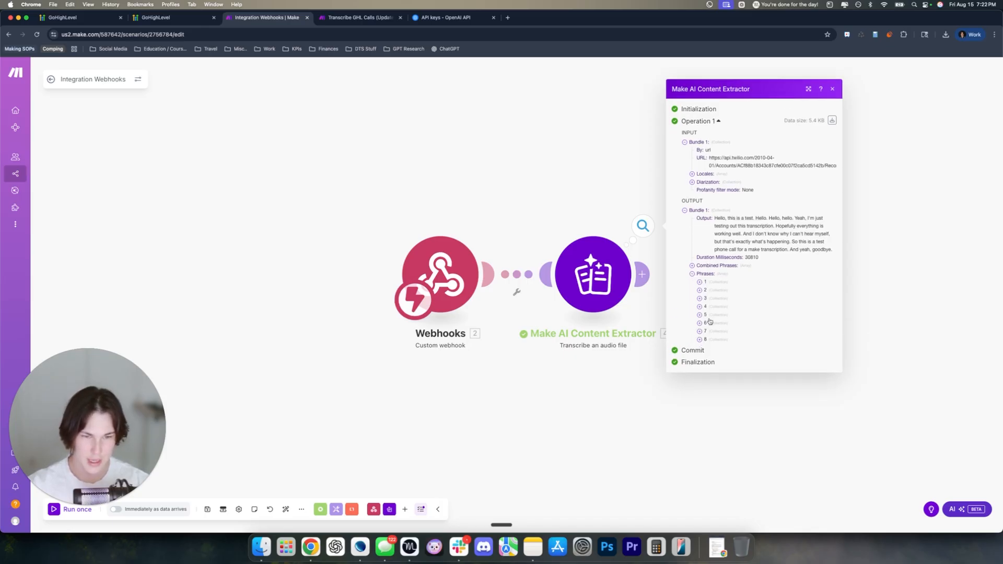
click(699, 282)
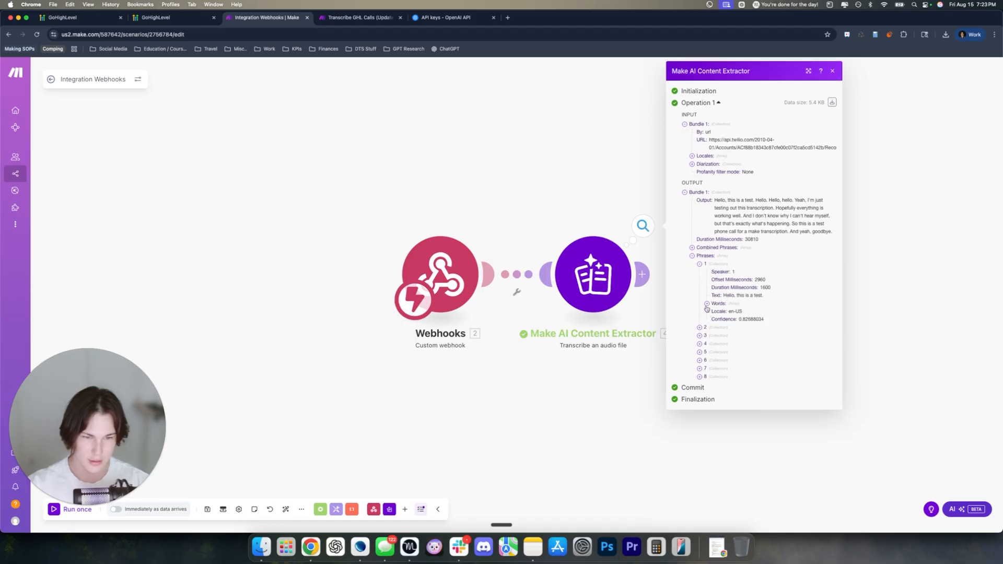
click(707, 304)
click(714, 312)
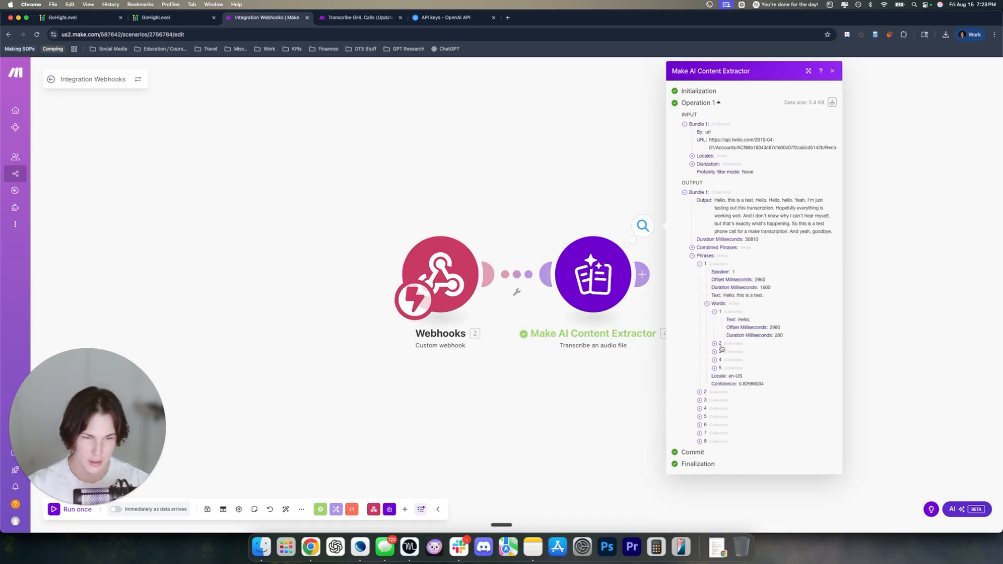
click(714, 343)
click(714, 375)
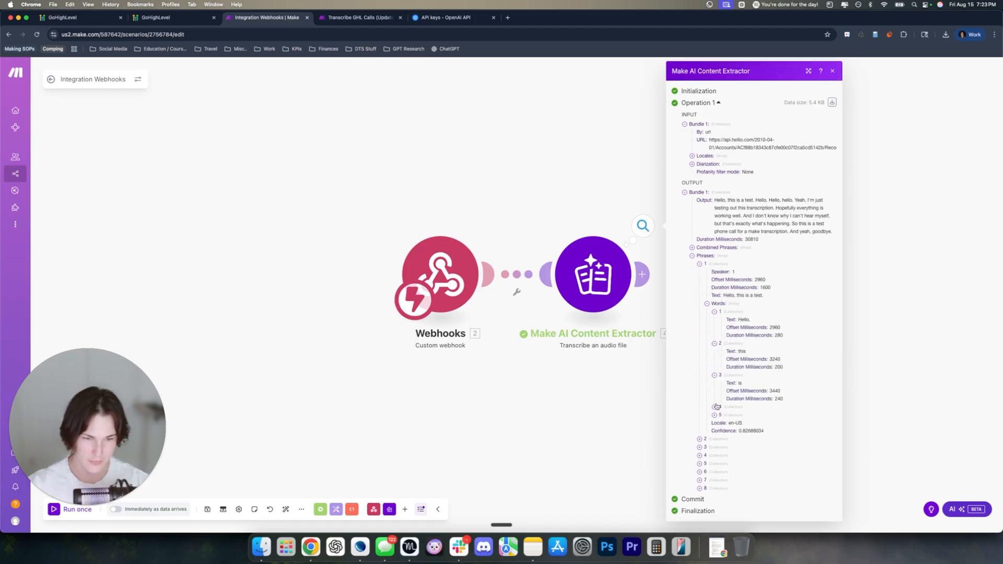
click(714, 406)
click(713, 439)
scroll(742, 384, down, 1)
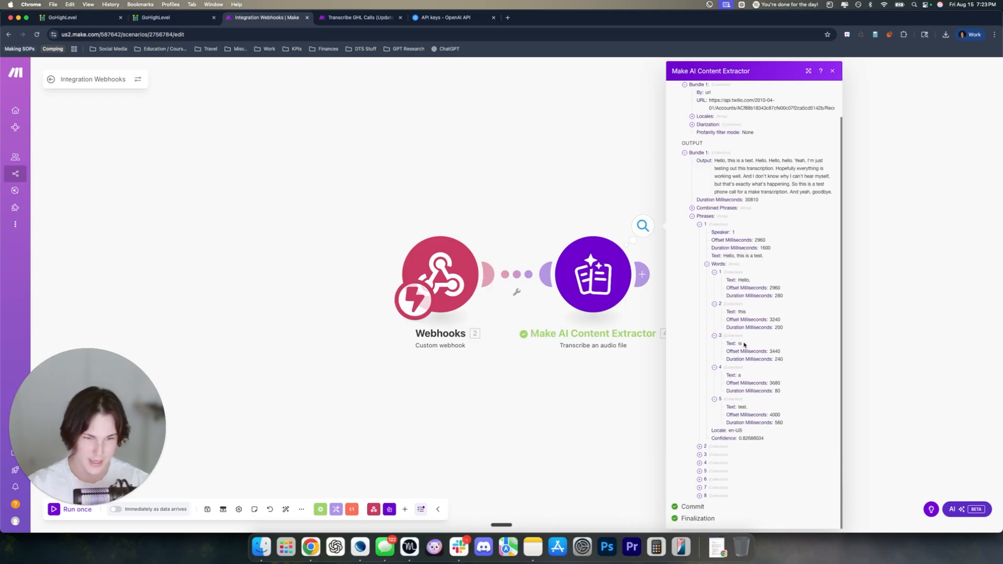
drag(751, 281, 771, 288)
drag(772, 391, 726, 391)
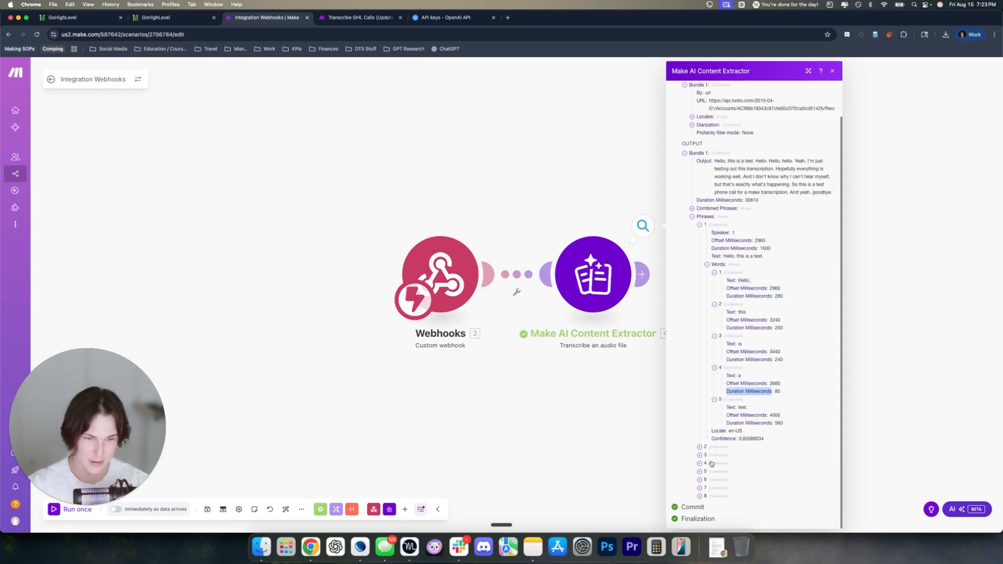
Expand the second, third and fifth phrases, review the output, then return to GoHighLevel
click(703, 455)
scroll(728, 465, down, 2)
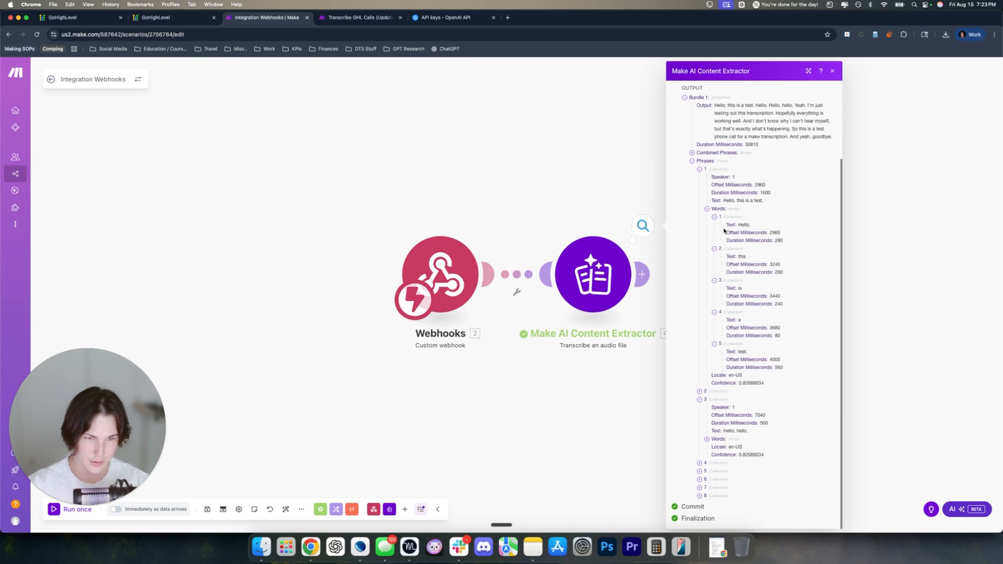
click(699, 390)
scroll(700, 470, down, 2)
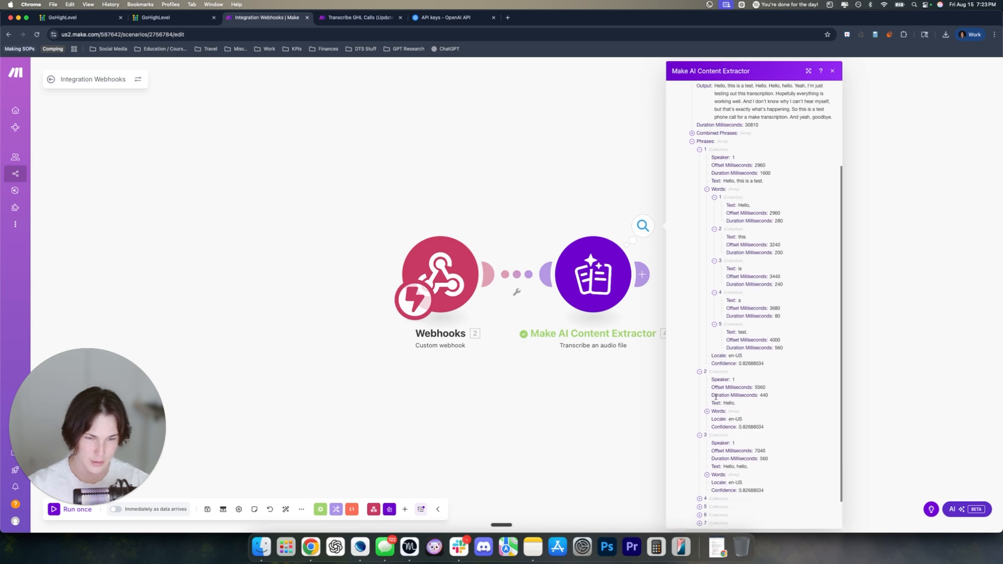
click(699, 470)
scroll(706, 470, down, 2)
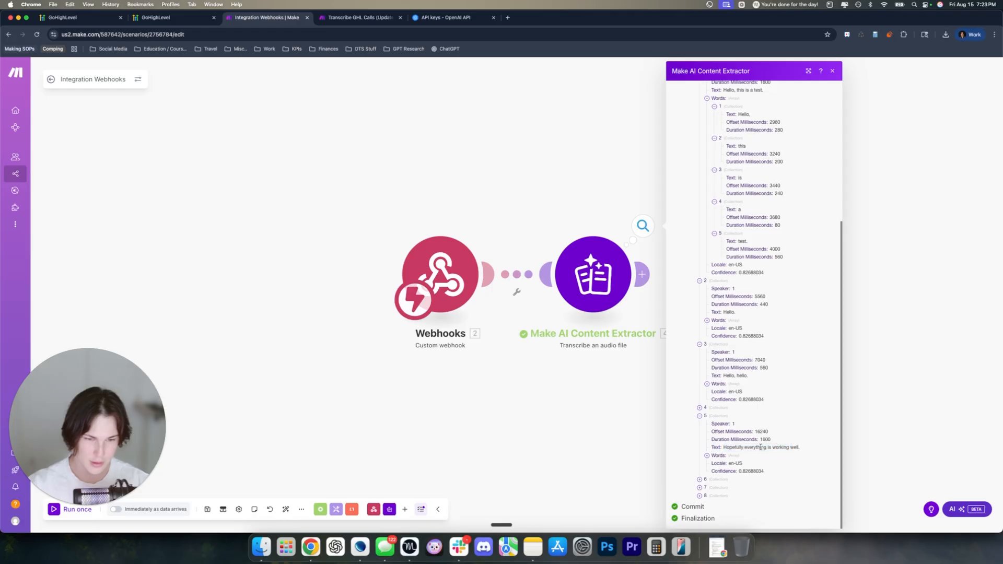
scroll(760, 357, up, 4)
scroll(759, 357, up, 4)
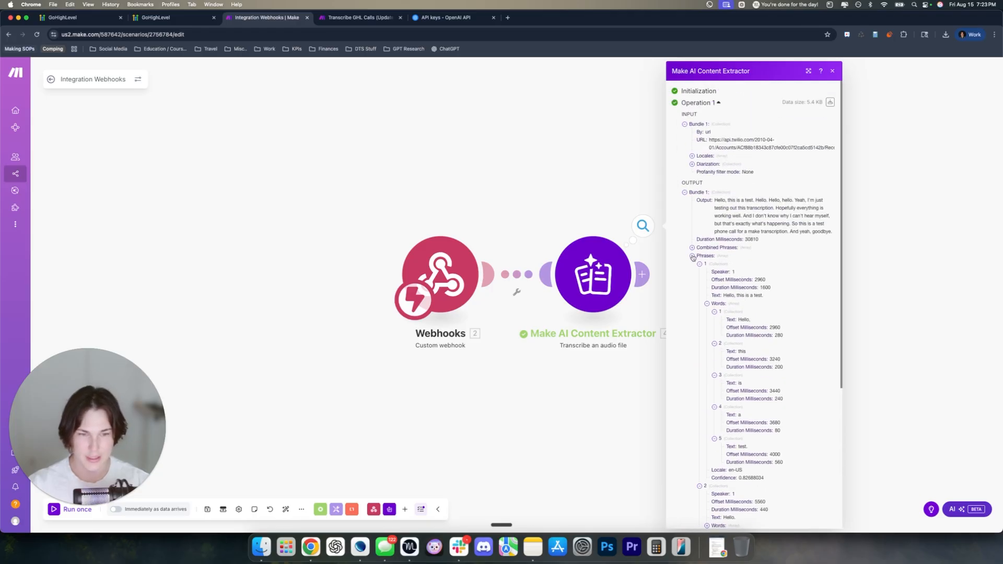
scroll(703, 277, down, 7)
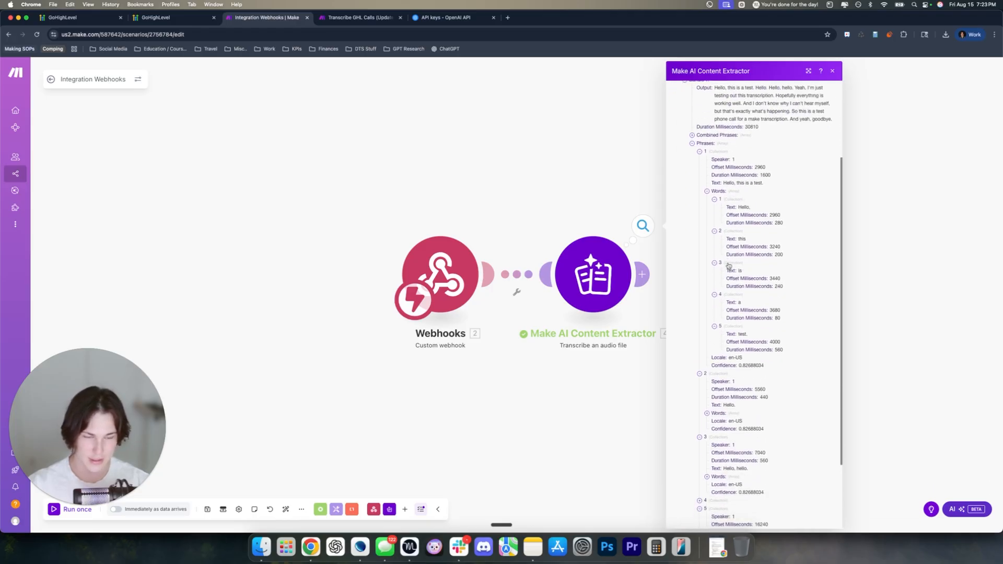
scroll(723, 153, up, 3)
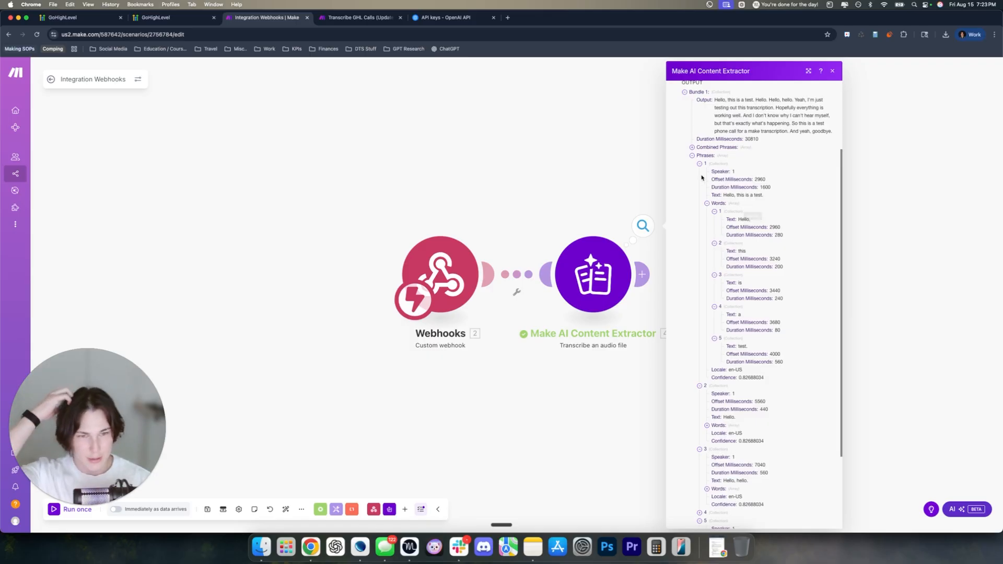
drag(714, 172, 768, 478)
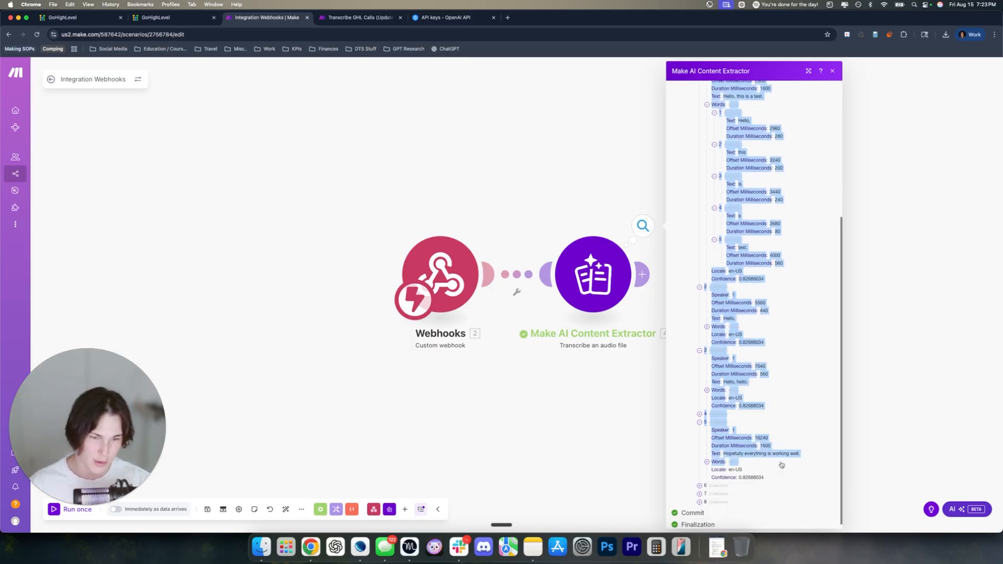
click(691, 268)
scroll(684, 277, up, 8)
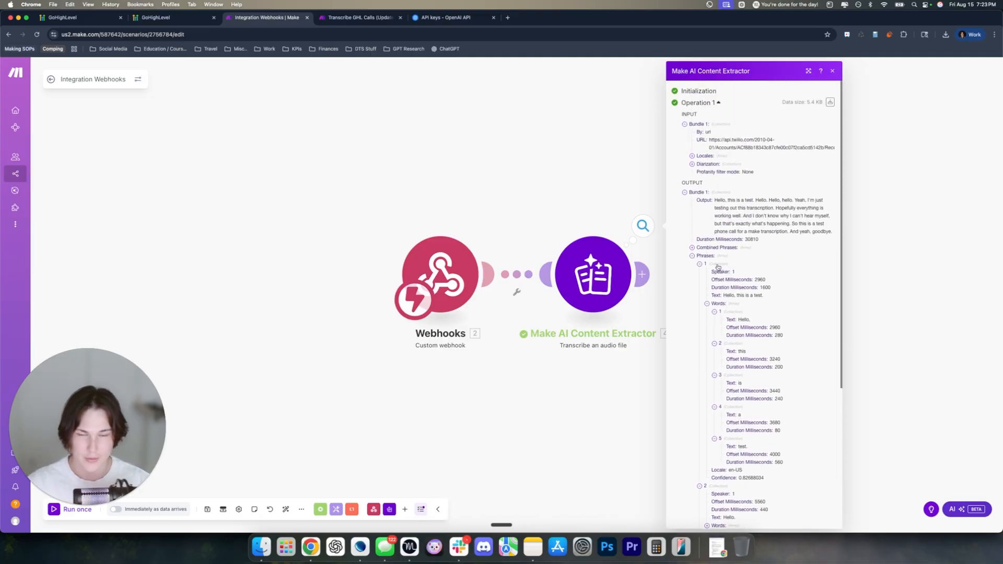
click(78, 18)
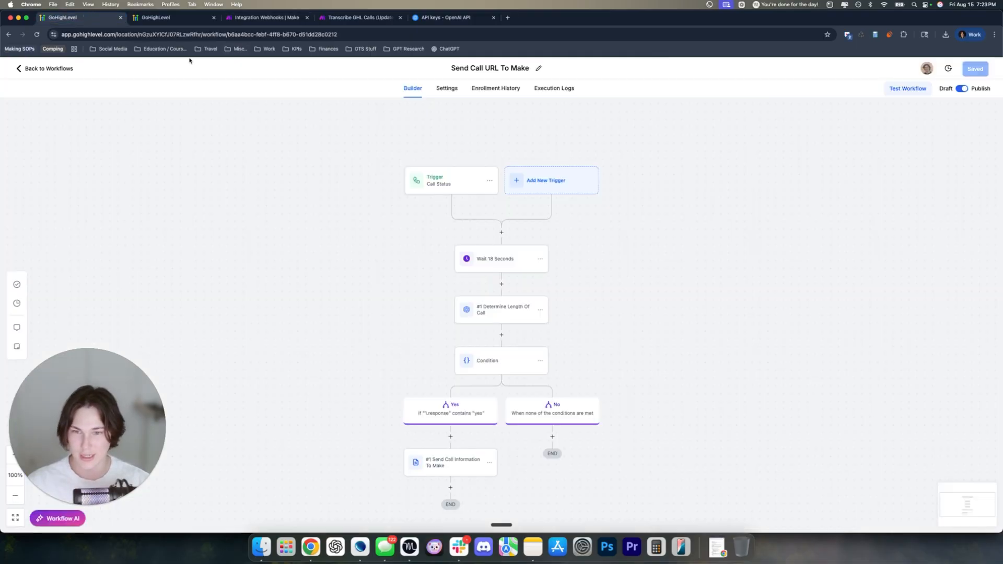
Open the contact's Notes and read through the speaker-labelled call transcript note
click(53, 69)
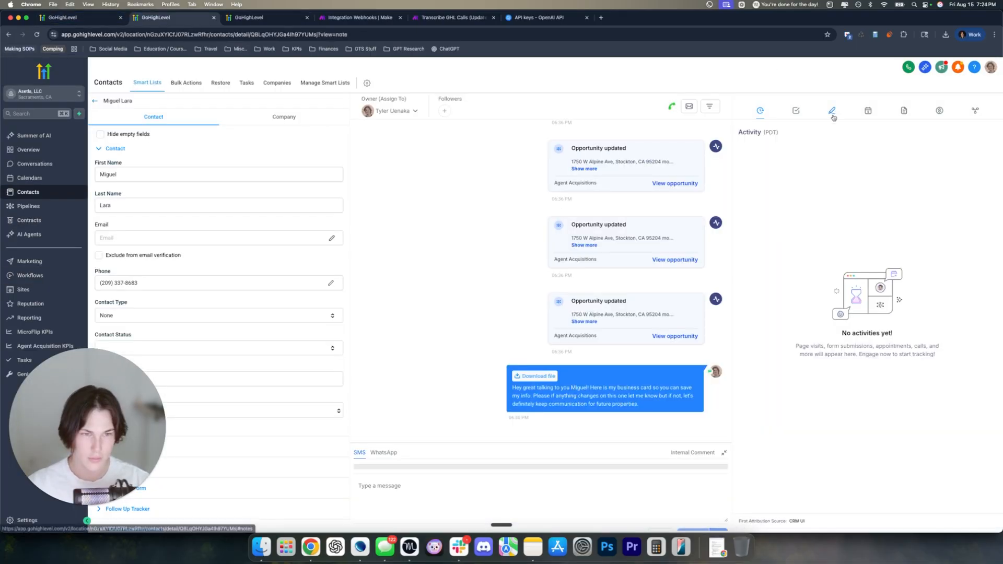
click(832, 111)
scroll(745, 245, down, 5)
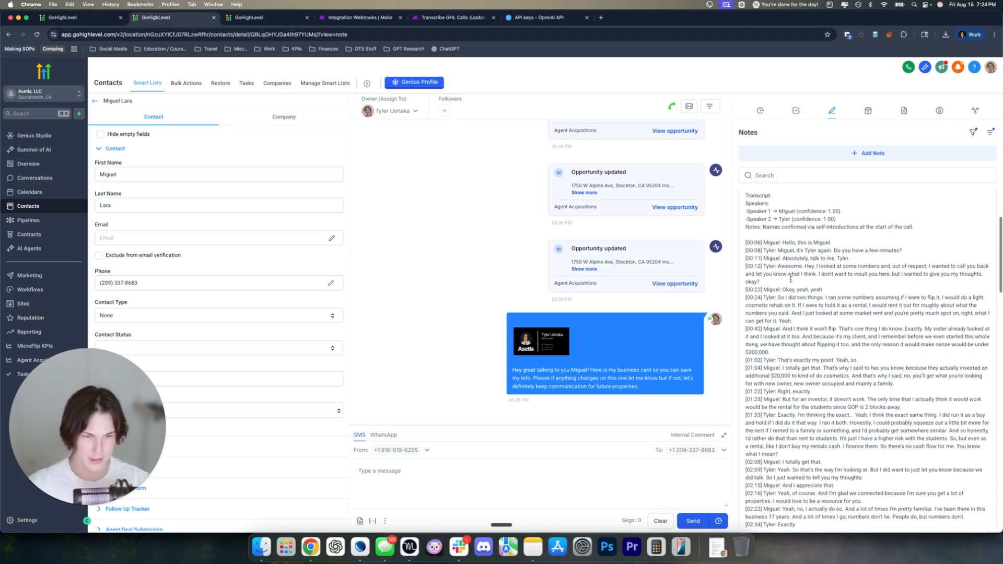
drag(746, 246, 850, 261)
click(850, 262)
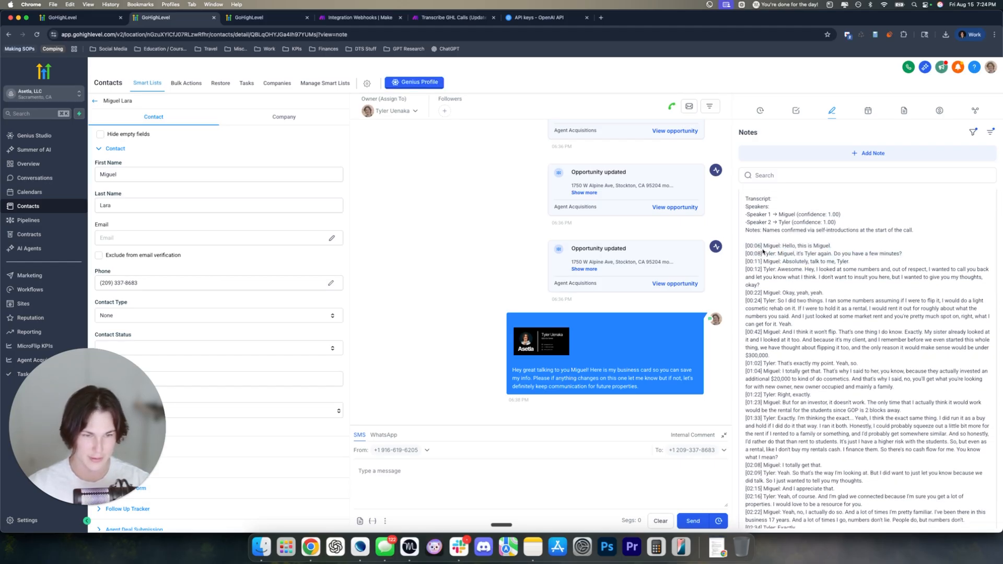
drag(763, 247, 835, 316)
click(774, 254)
click(820, 315)
scroll(819, 315, down, 1)
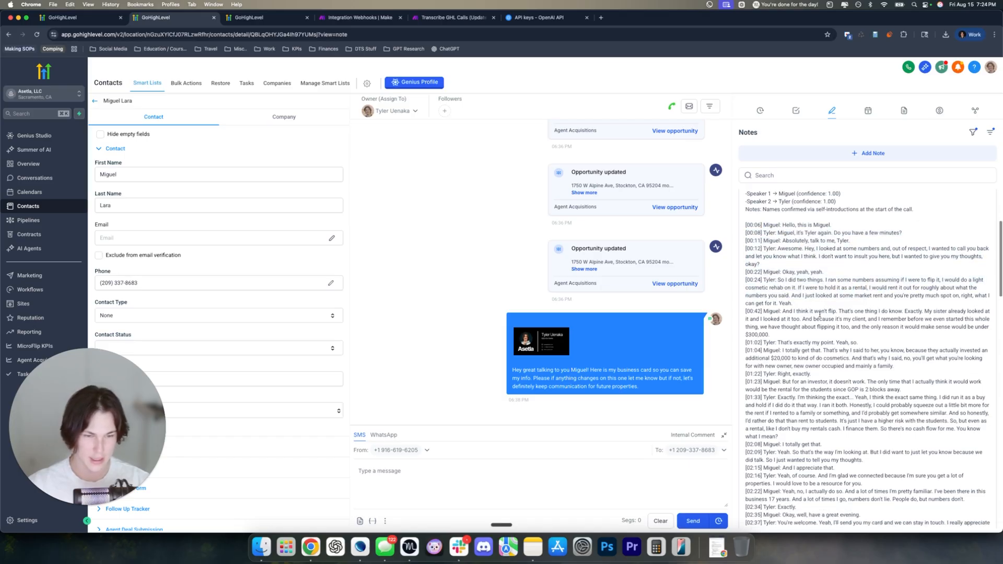
scroll(820, 315, down, 3)
scroll(821, 393, up, 2)
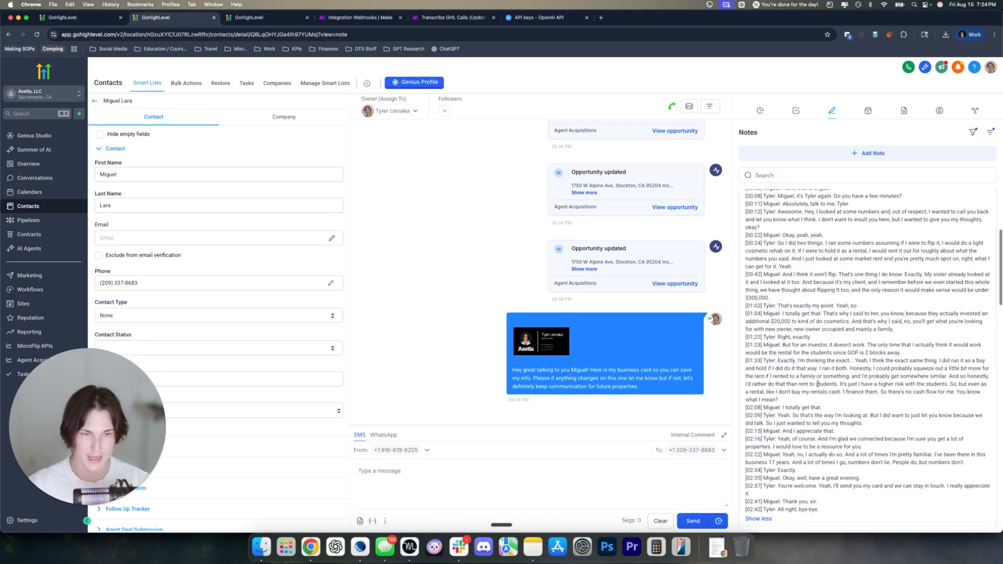
Return to the Make Integration Webhooks scenario and inspect the first phrase's output data
click(116, 150)
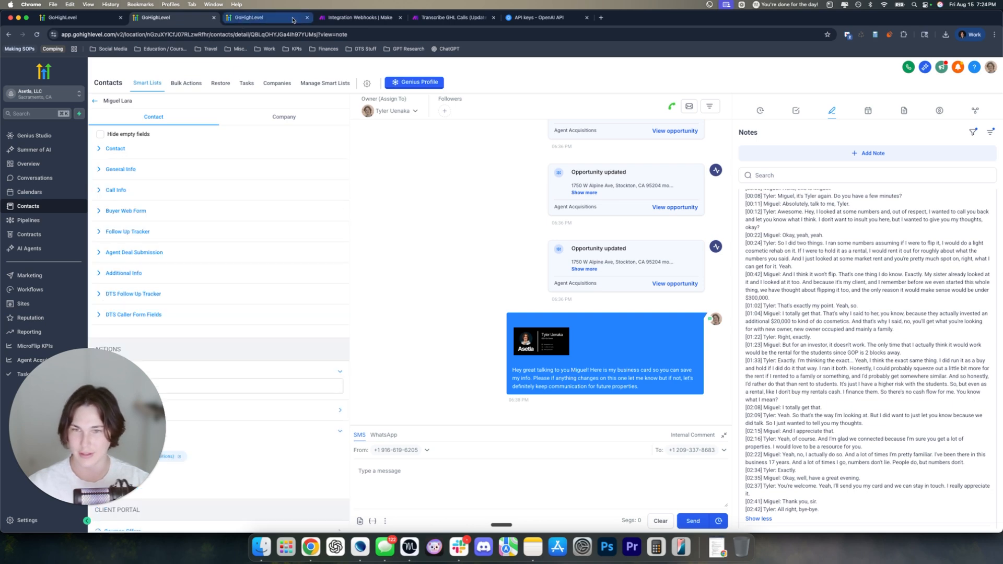
click(355, 17)
drag(709, 271, 809, 472)
Add an OpenAI 'Create a completion (prompt)' module after the Make AI Content Extractor
click(813, 282)
click(832, 75)
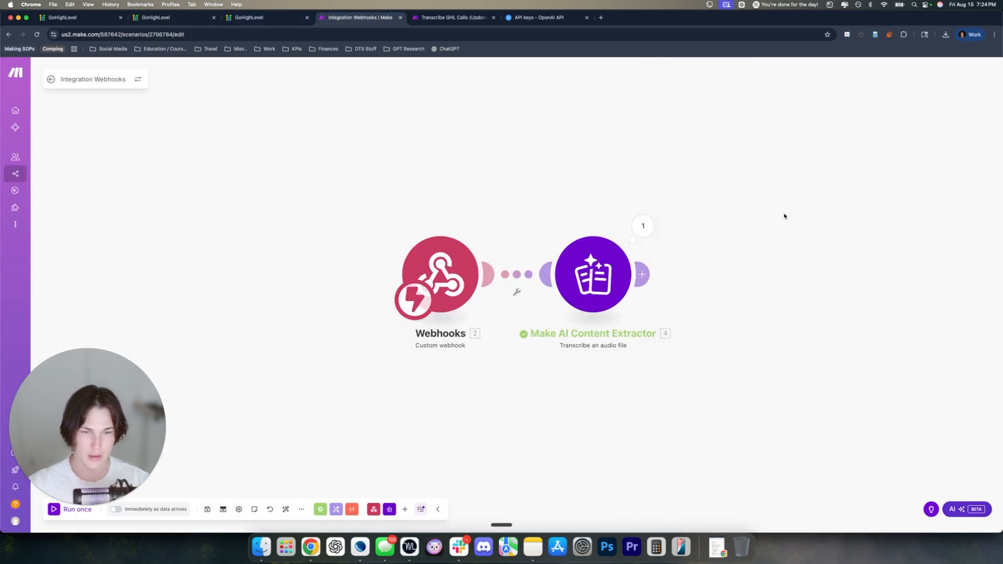
drag(783, 217, 474, 231)
drag(373, 260, 508, 246)
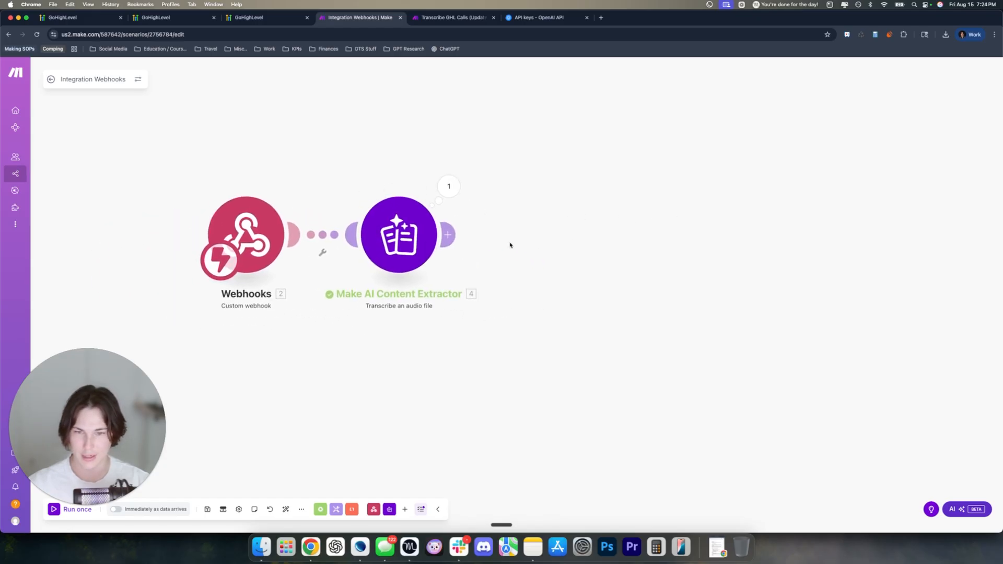
click(447, 233)
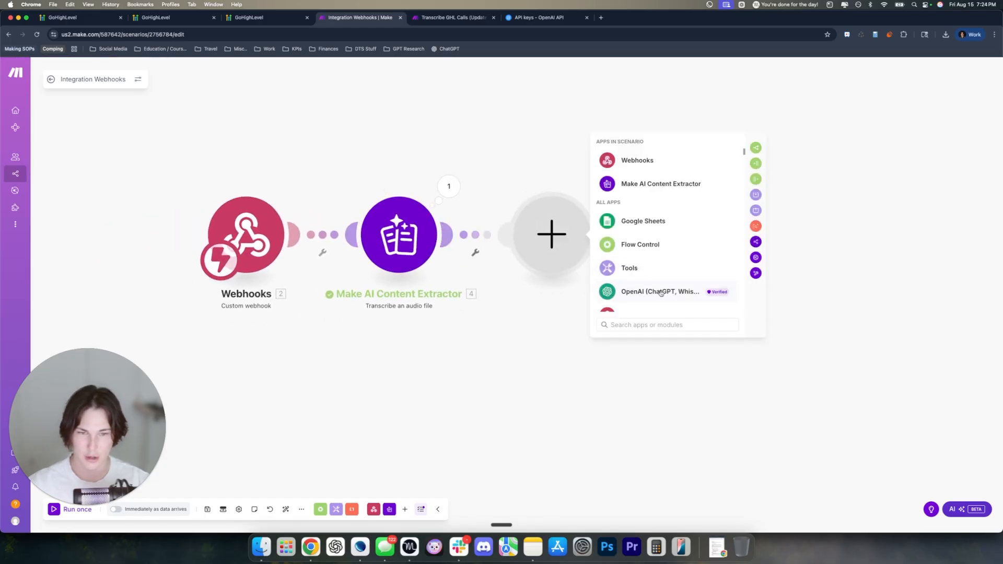
click(632, 292)
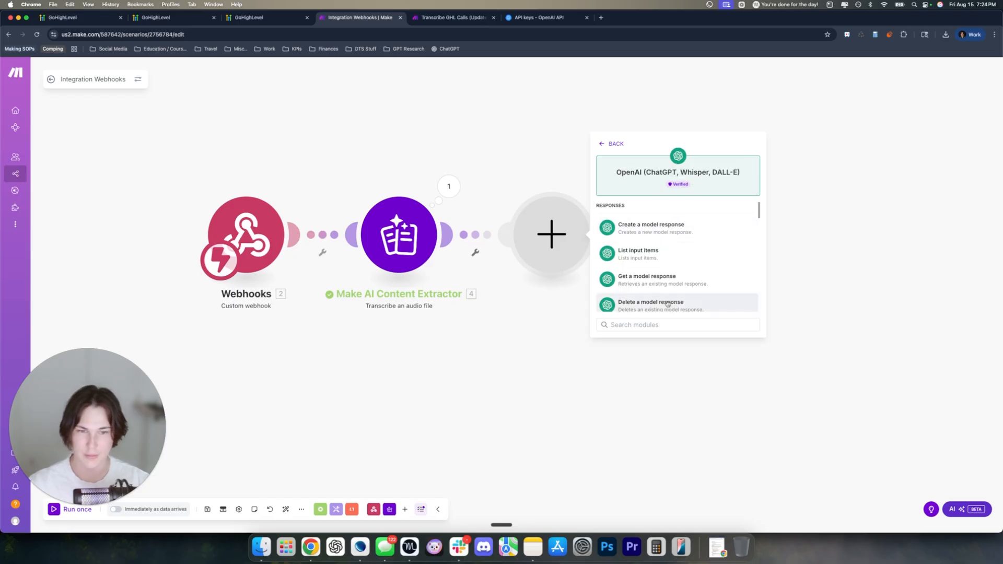
text(w)
key(BackSpace)
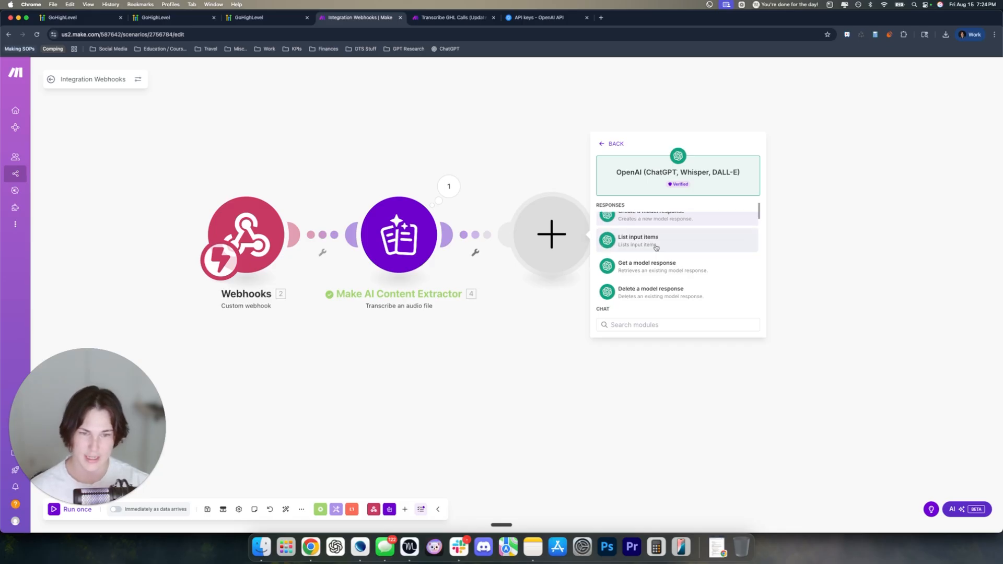
scroll(655, 247, down, 3)
scroll(656, 248, up, 3)
scroll(656, 247, down, 5)
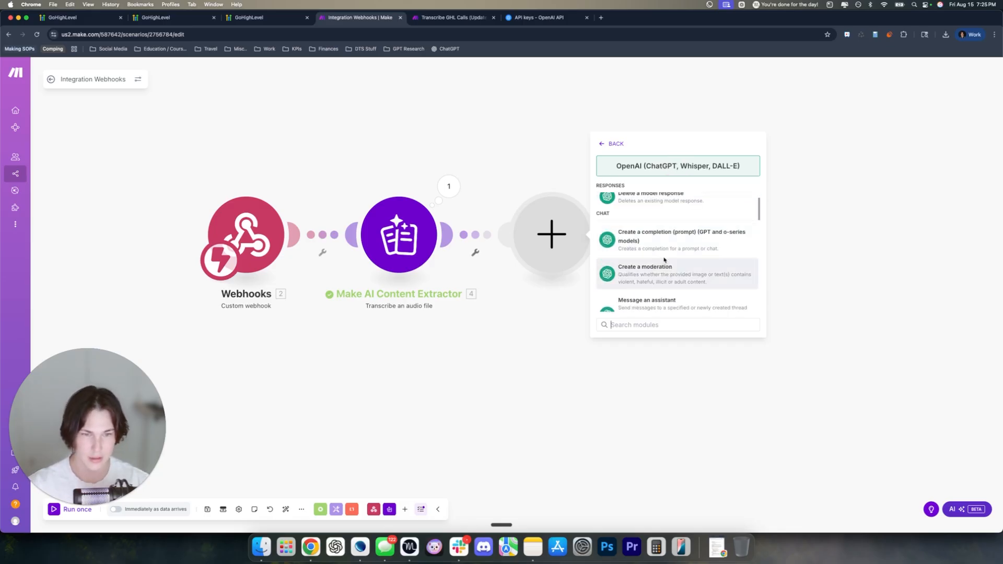
click(701, 248)
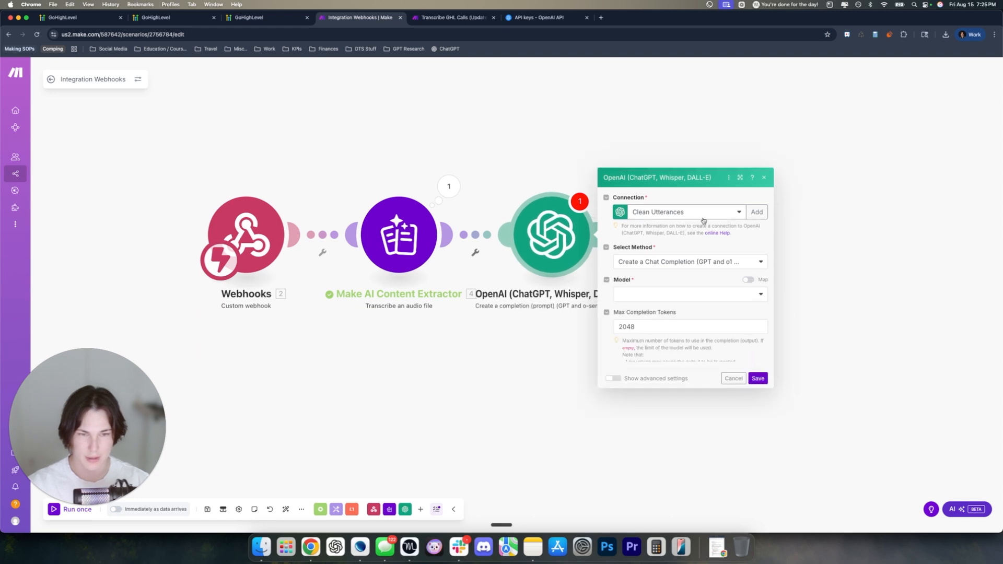
click(714, 151)
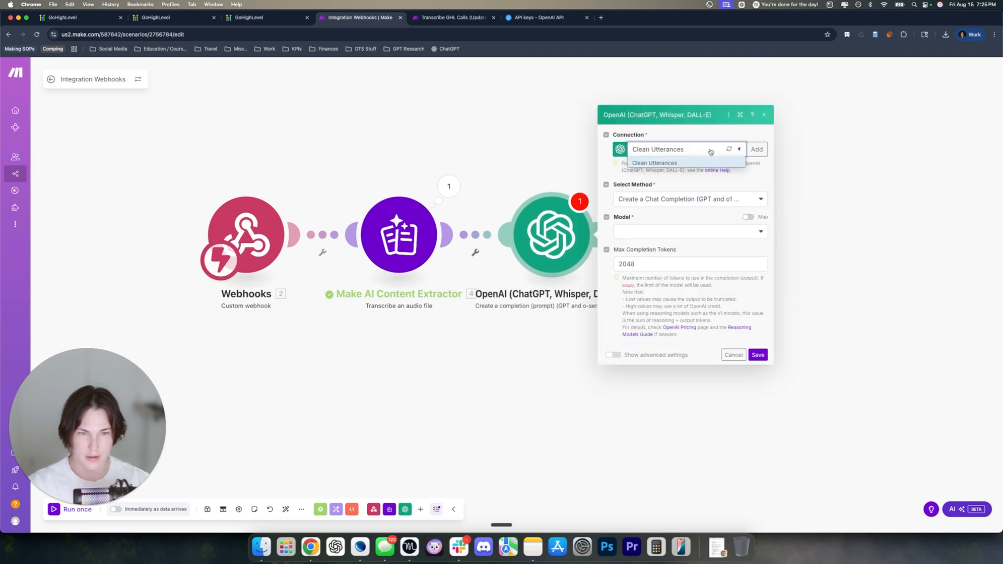
click(745, 136)
click(759, 150)
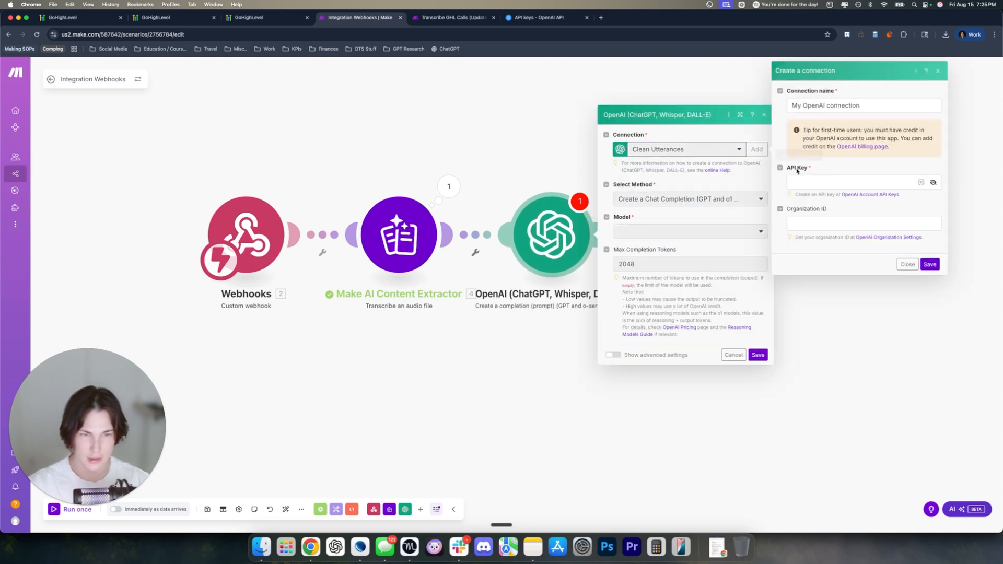
click(821, 183)
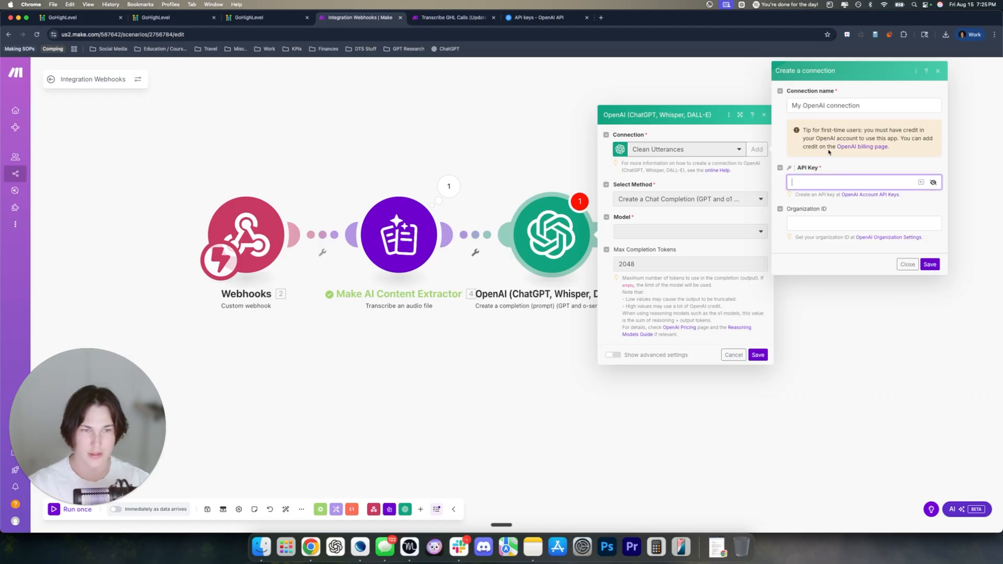
click(737, 140)
drag(860, 105, 791, 106)
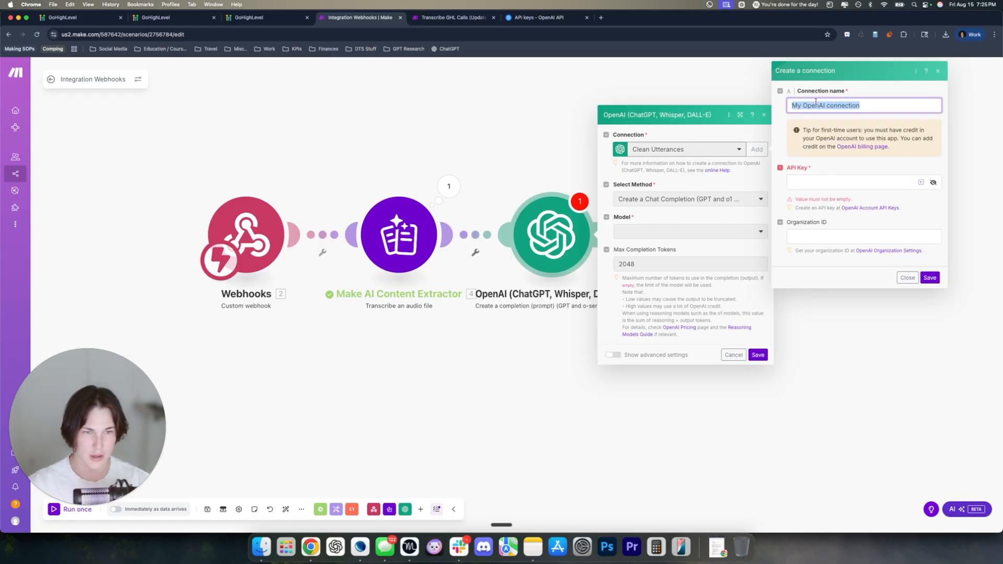
click(907, 278)
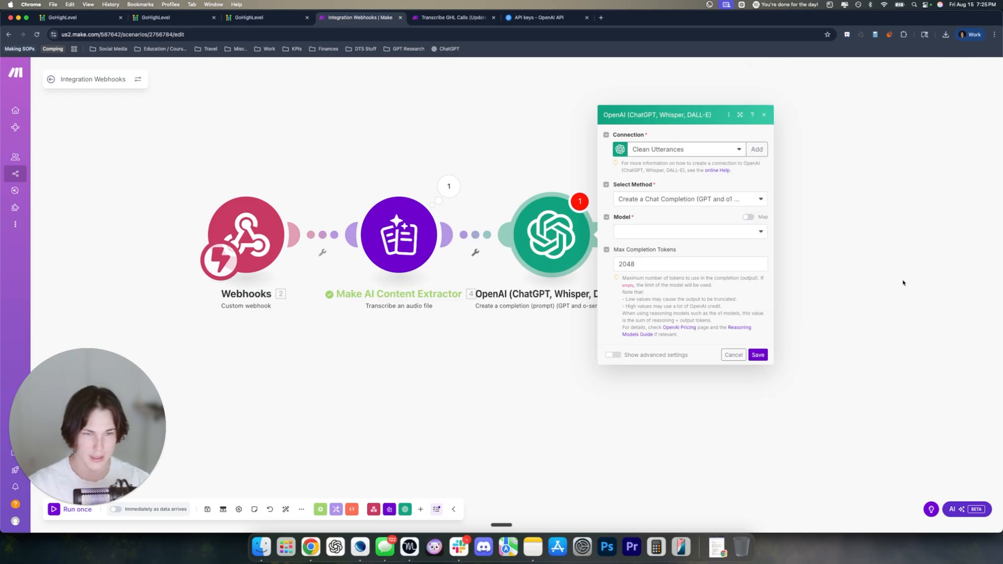
click(672, 151)
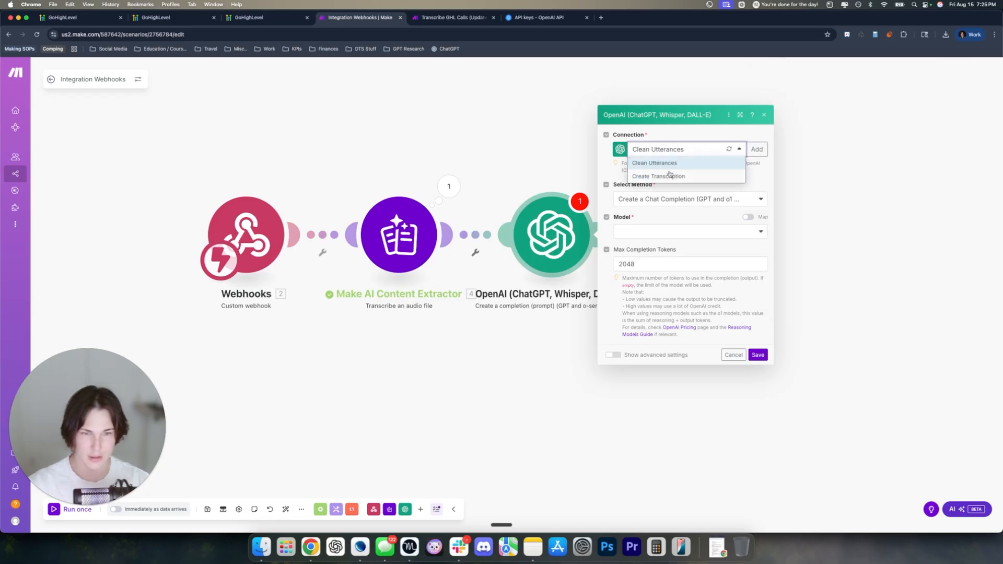
click(690, 145)
click(756, 149)
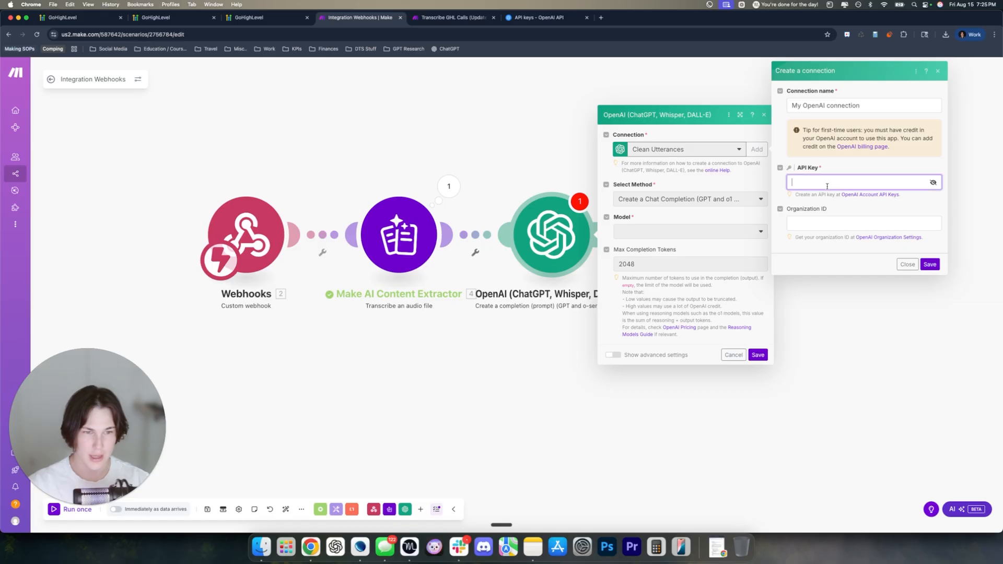
click(908, 265)
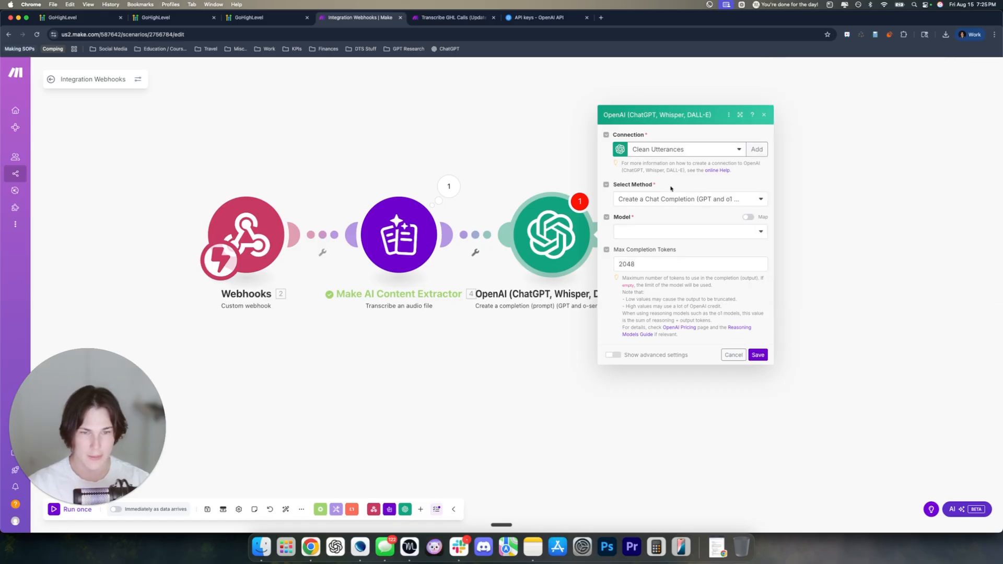
Set method to Create a Chat Completion, model gpt-5, and clear the 2048 Max Completion Tokens
click(683, 199)
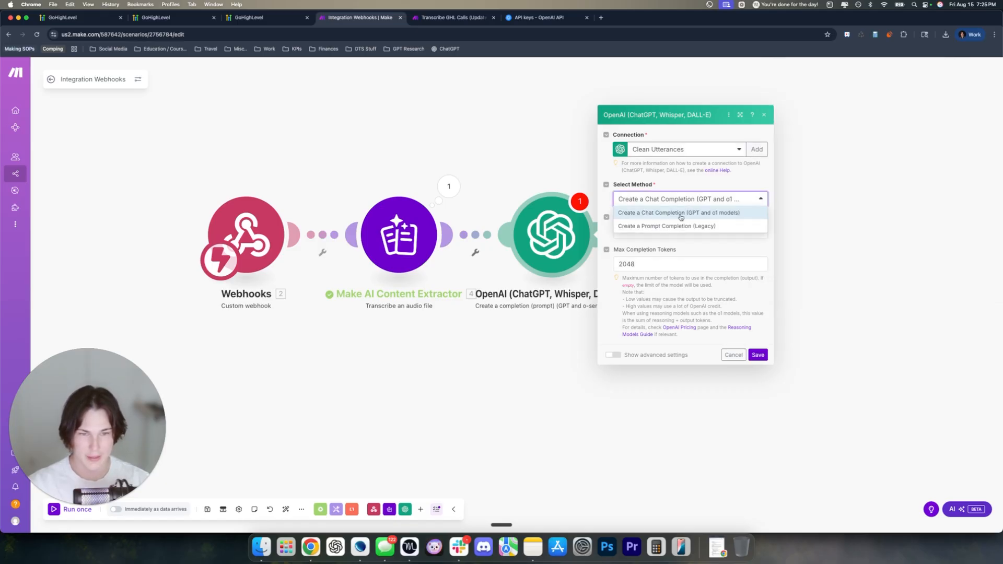
click(730, 214)
click(673, 232)
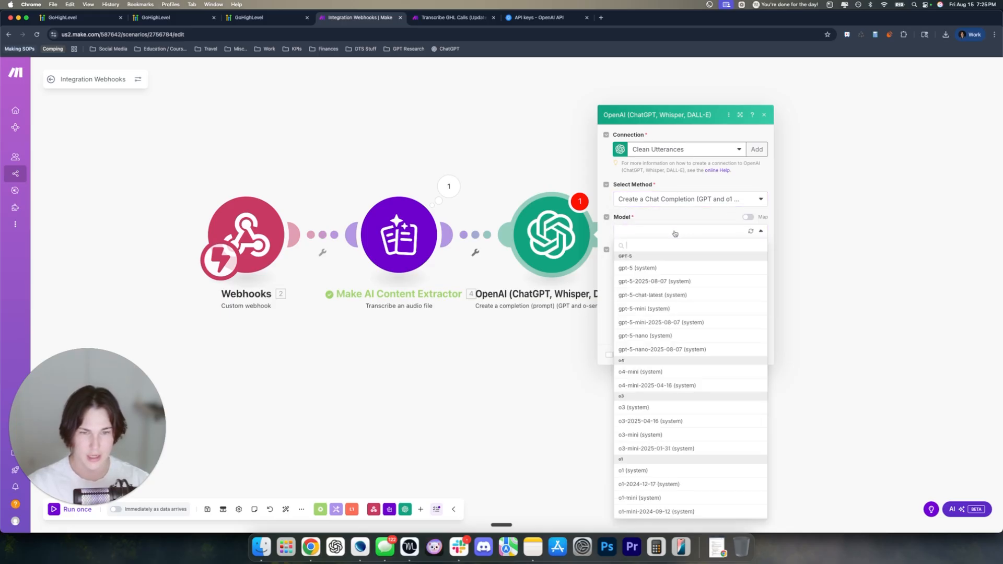
click(661, 268)
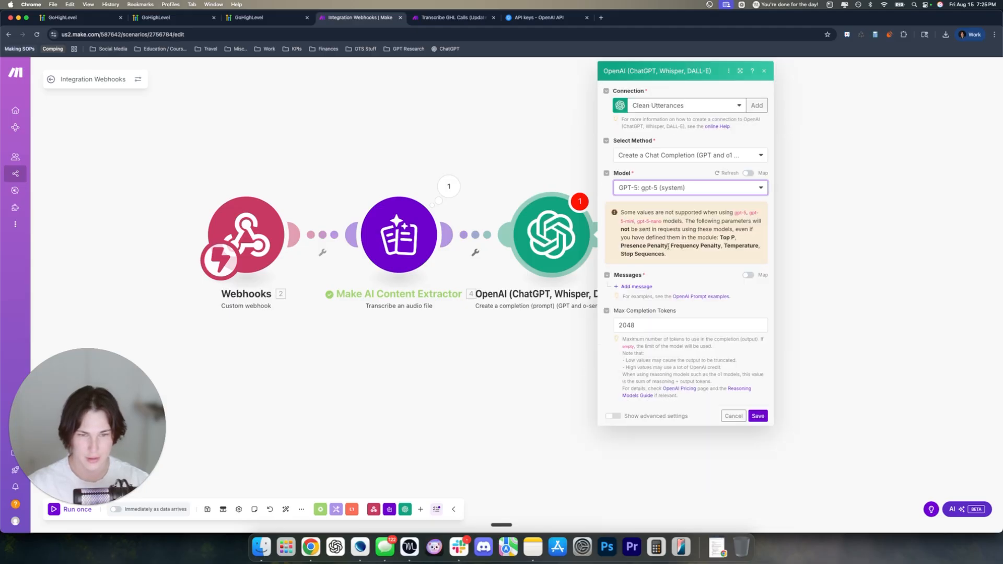
double_click(618, 325)
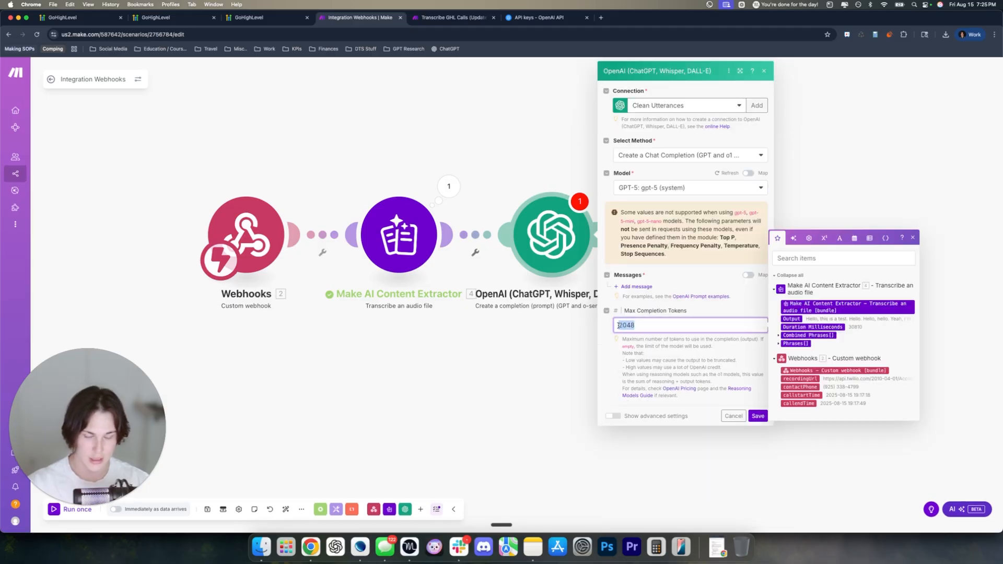
key(BackSpace)
click(662, 352)
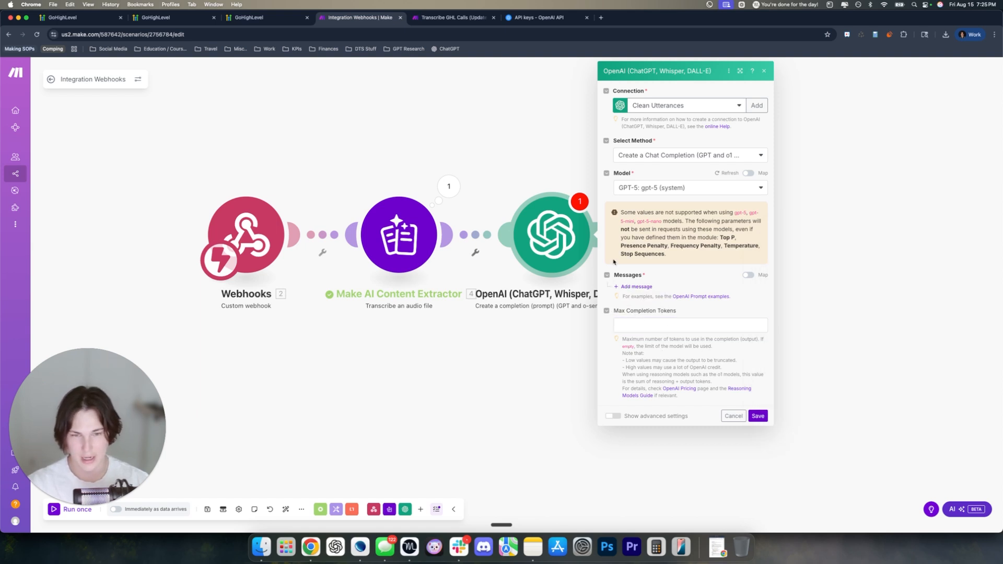
drag(524, 180, 466, 204)
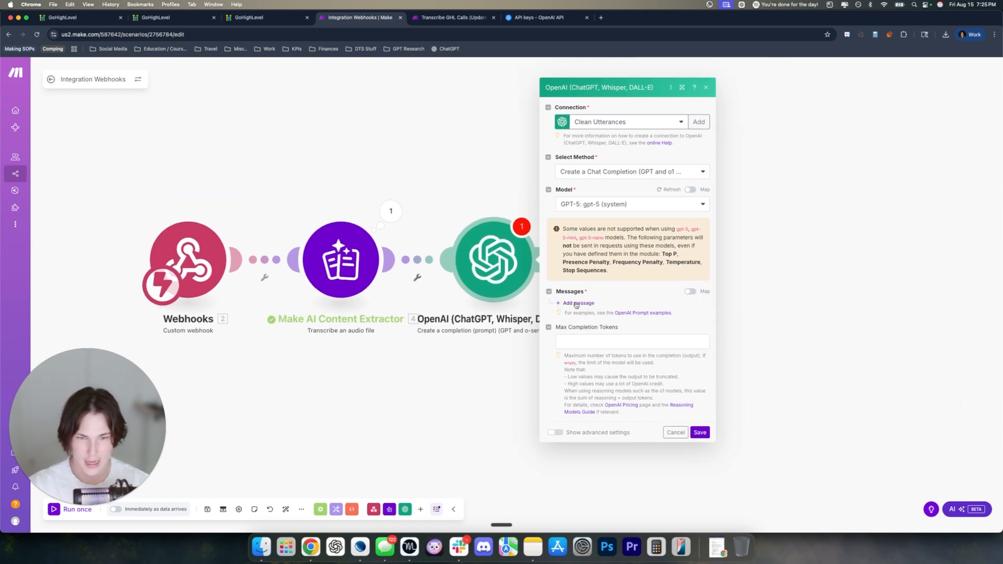
Add a User message and paste the transcript-cleaning prompt from Transcribe GHL Calls into its Text Content
click(576, 303)
click(621, 313)
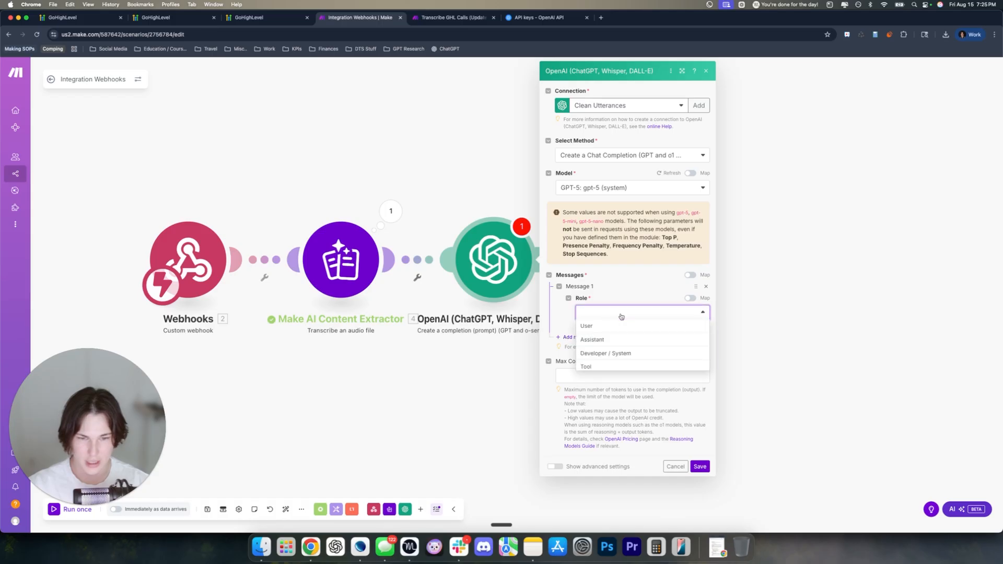
click(594, 326)
click(620, 345)
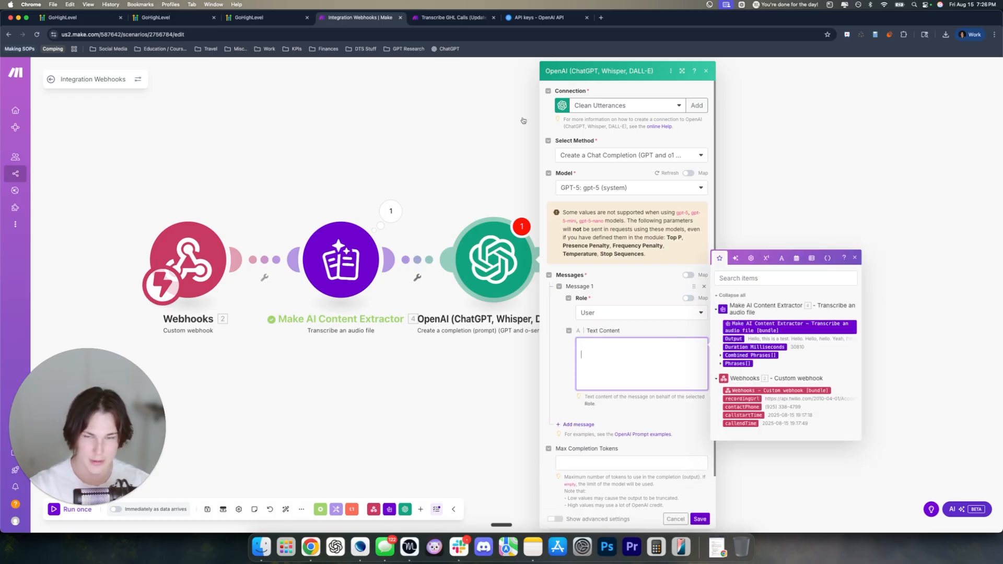
click(437, 18)
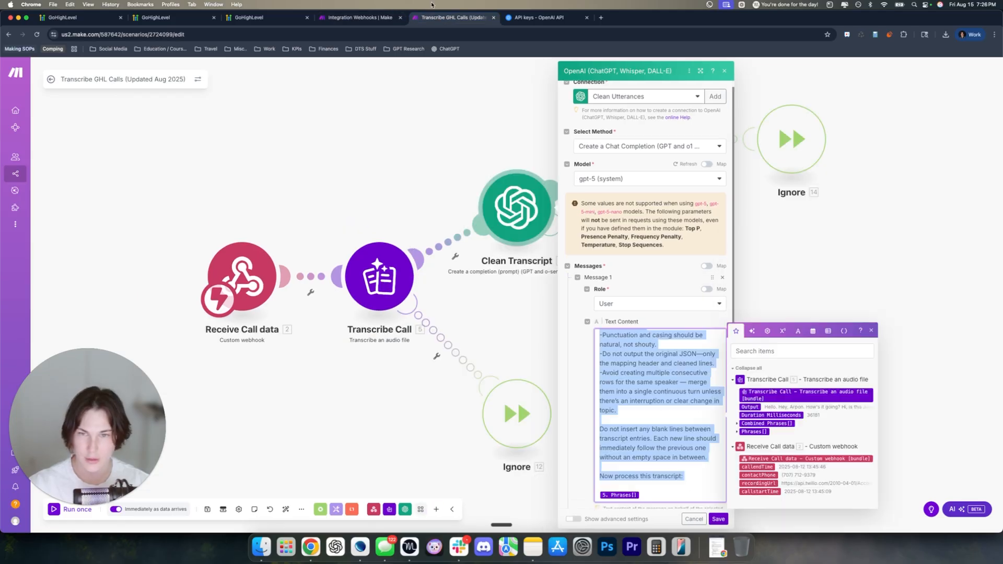
click(370, 19)
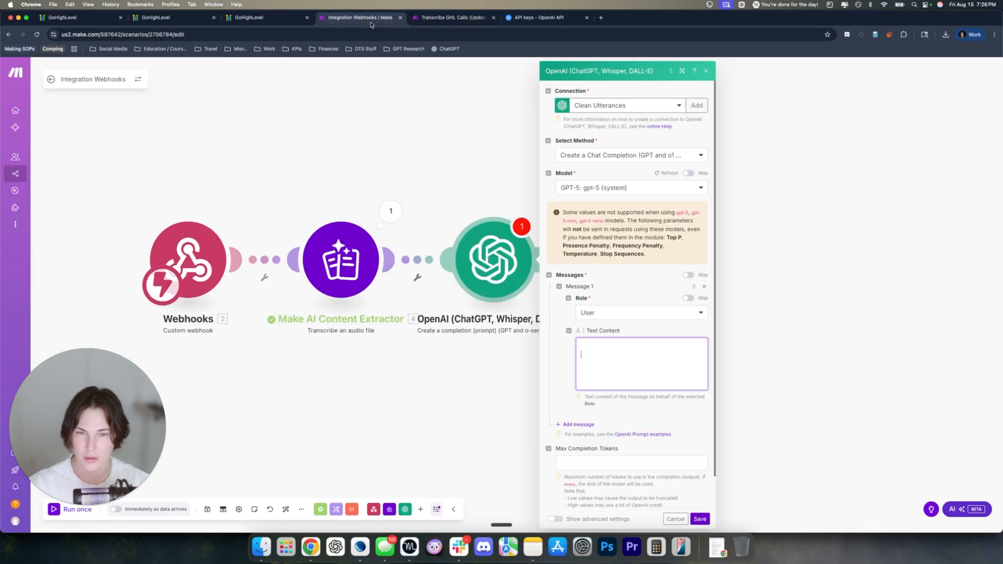
click(618, 386)
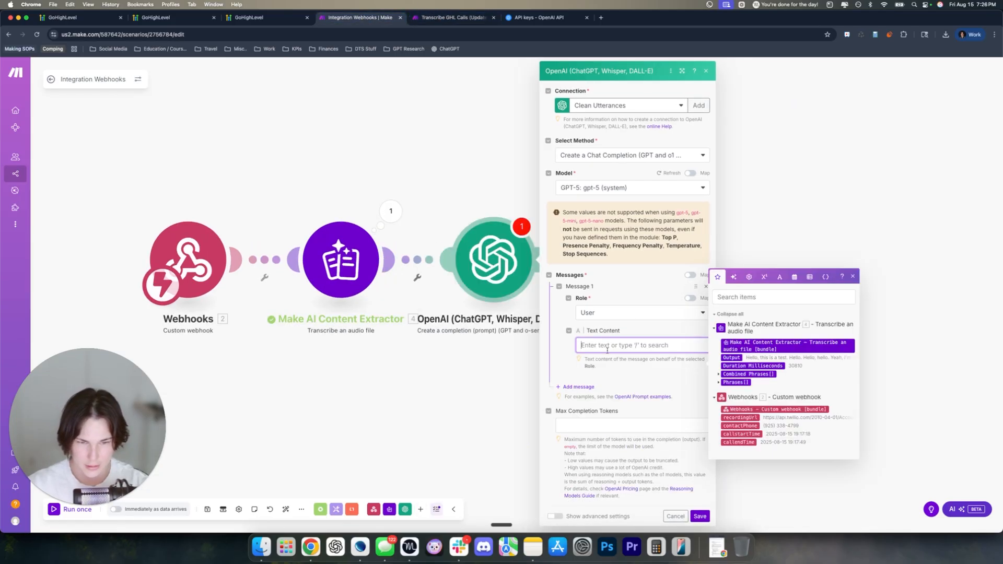
key(super+v)
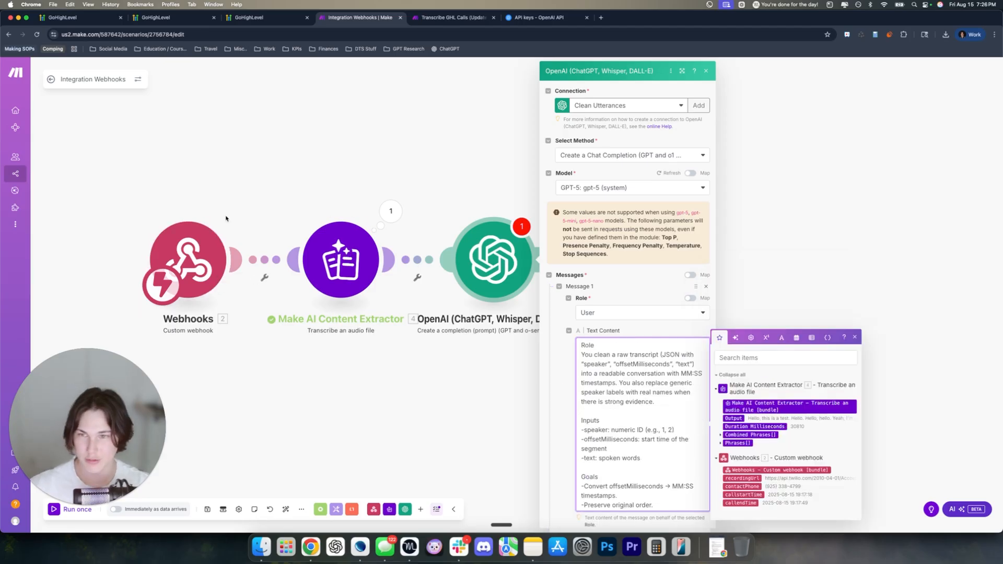
click(263, 18)
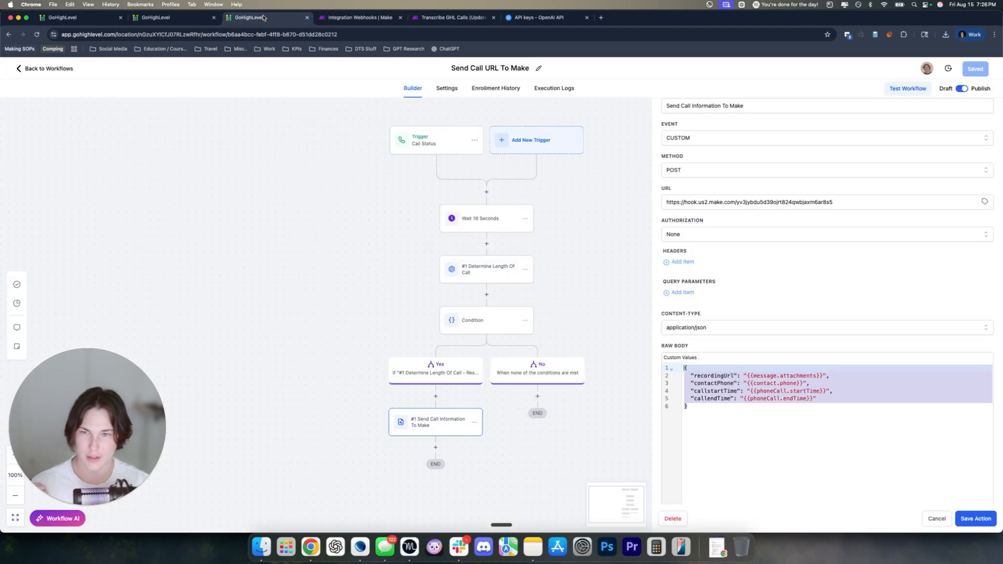
drag(713, 407, 686, 367)
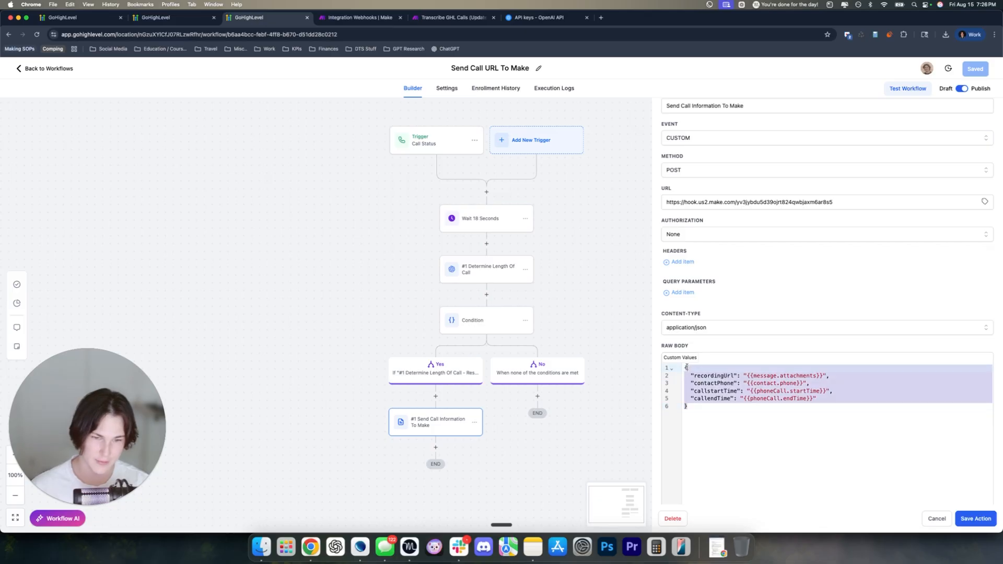
click(356, 18)
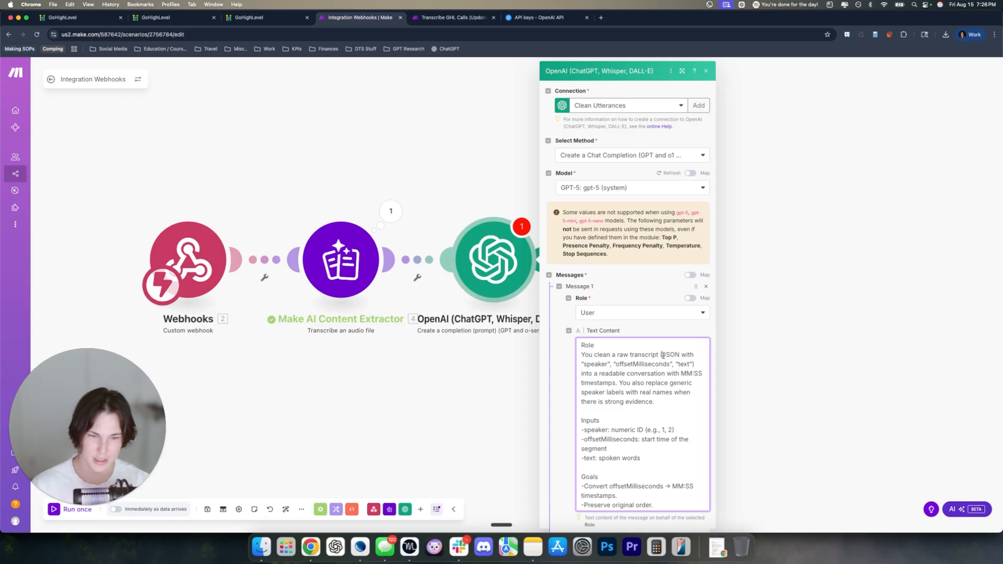
drag(663, 355, 690, 364)
click(598, 374)
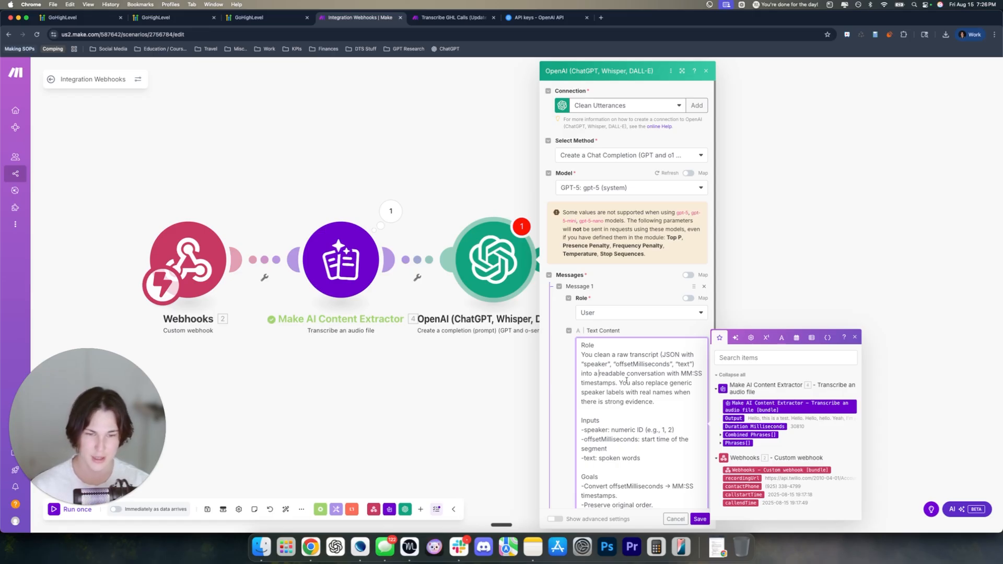
scroll(653, 381, down, 1)
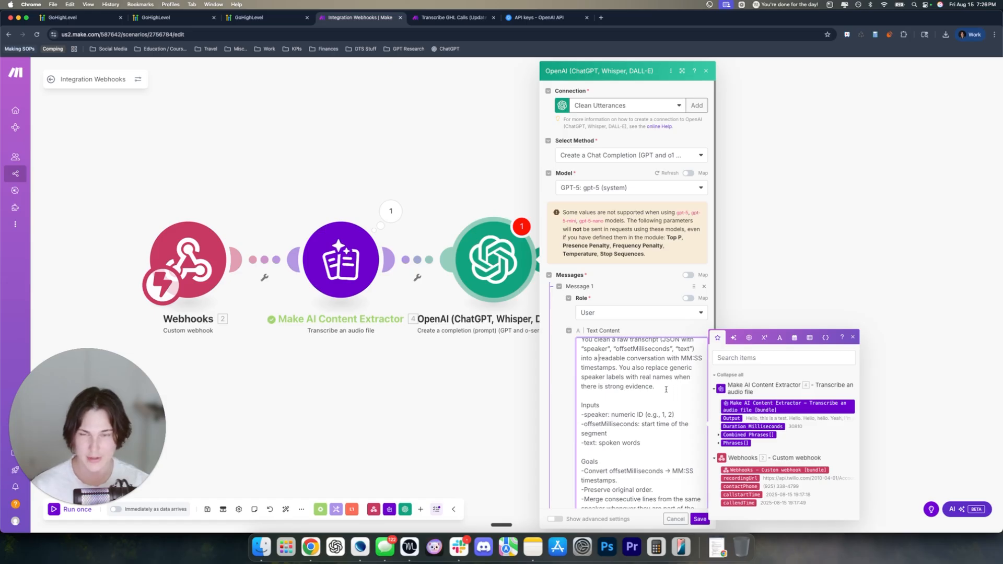
Check a contact's transcript notes from the Call Report, then return to the Transcribe GHL Calls scenario
click(89, 21)
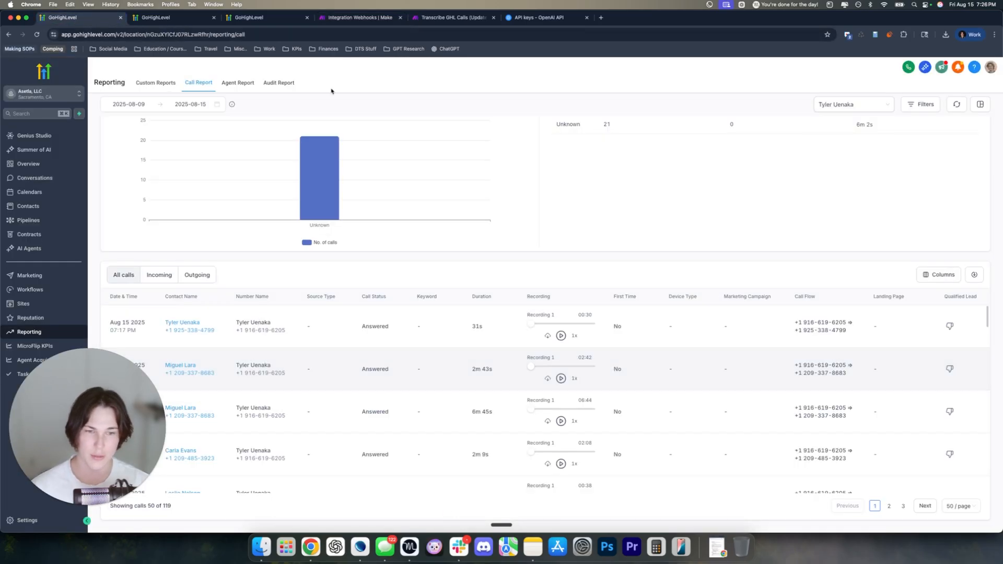
click(152, 20)
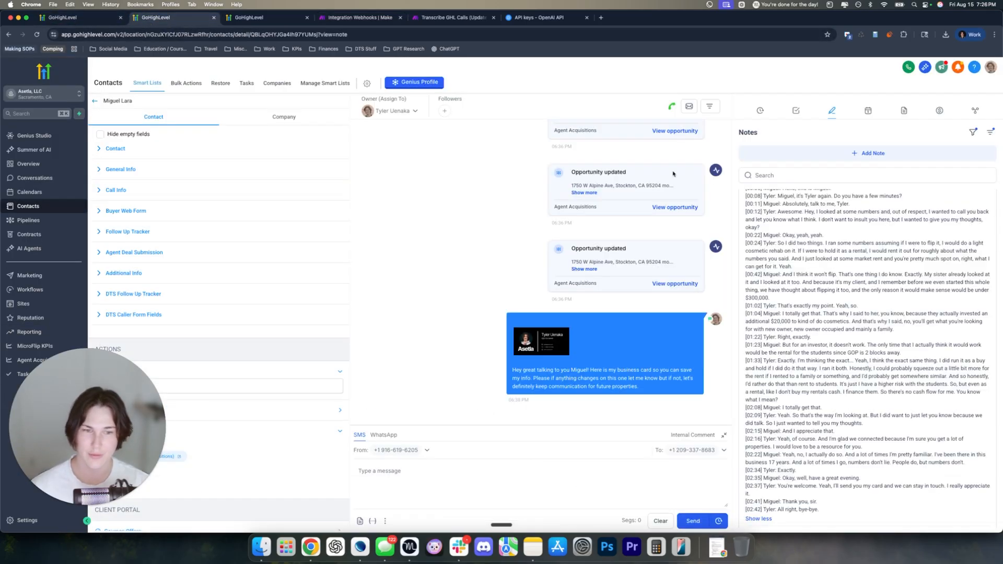
double_click(772, 235)
click(800, 251)
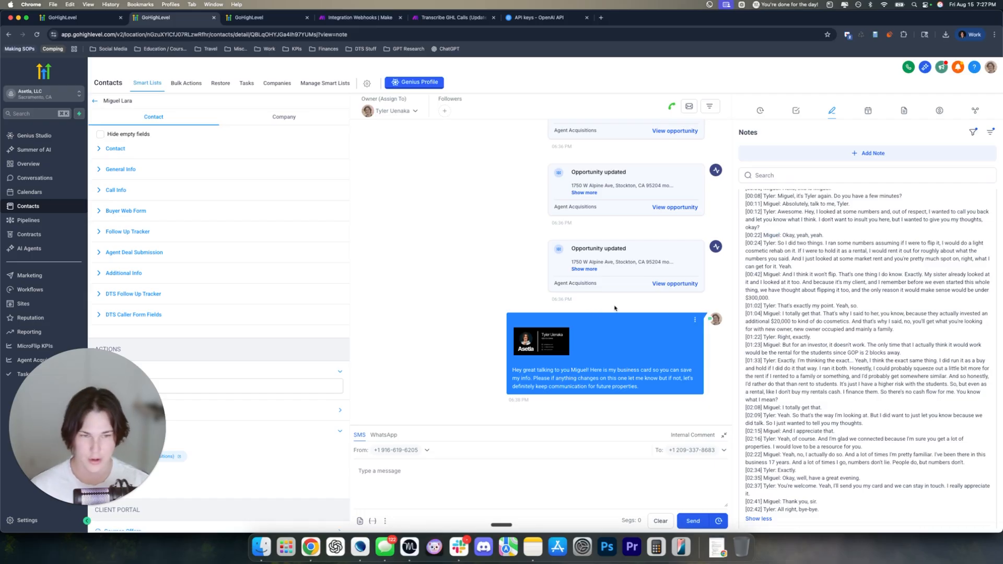
click(452, 17)
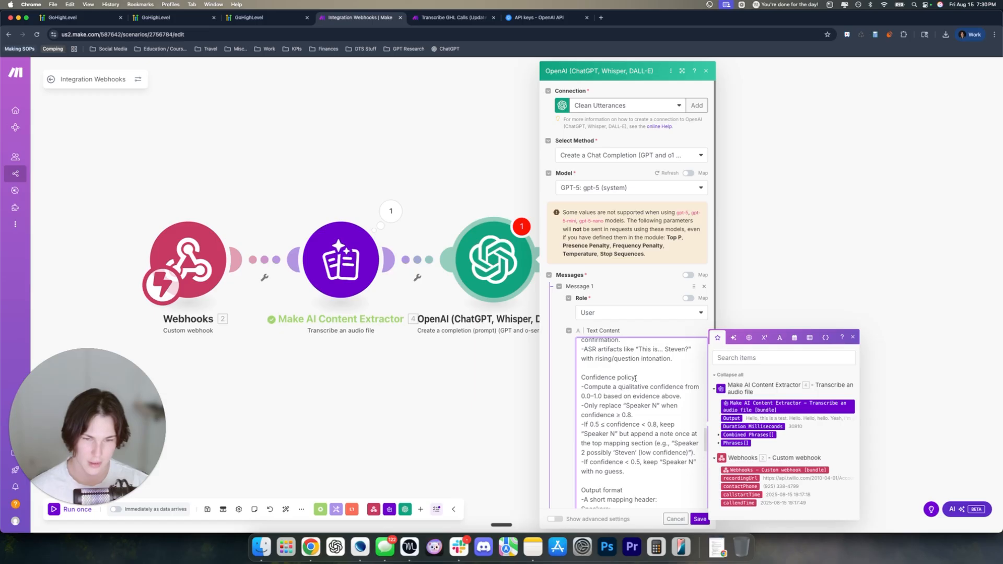
Review the cleaning prompt's text, including its Confidence policy section, down to the final instructions
drag(636, 377, 580, 377)
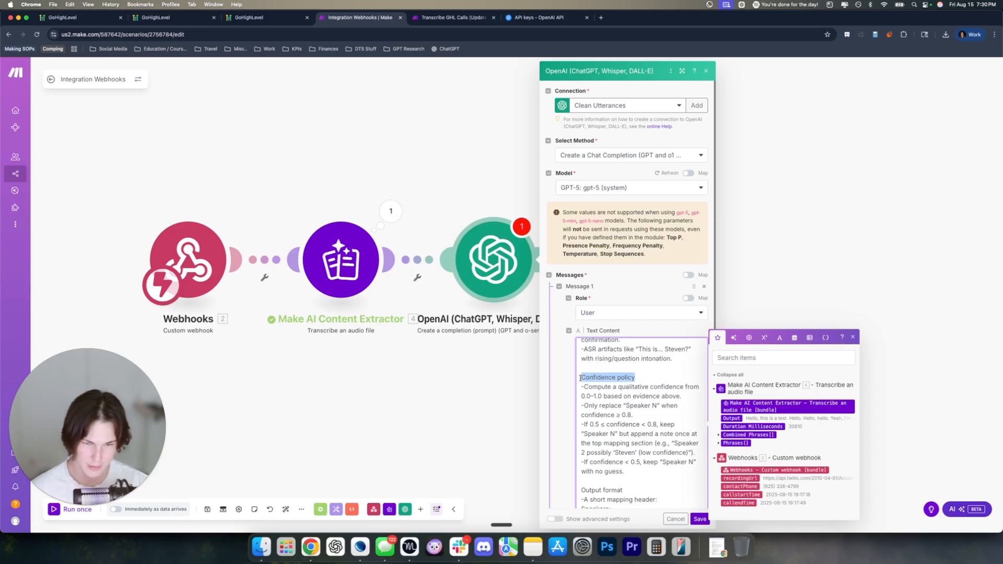
click(639, 414)
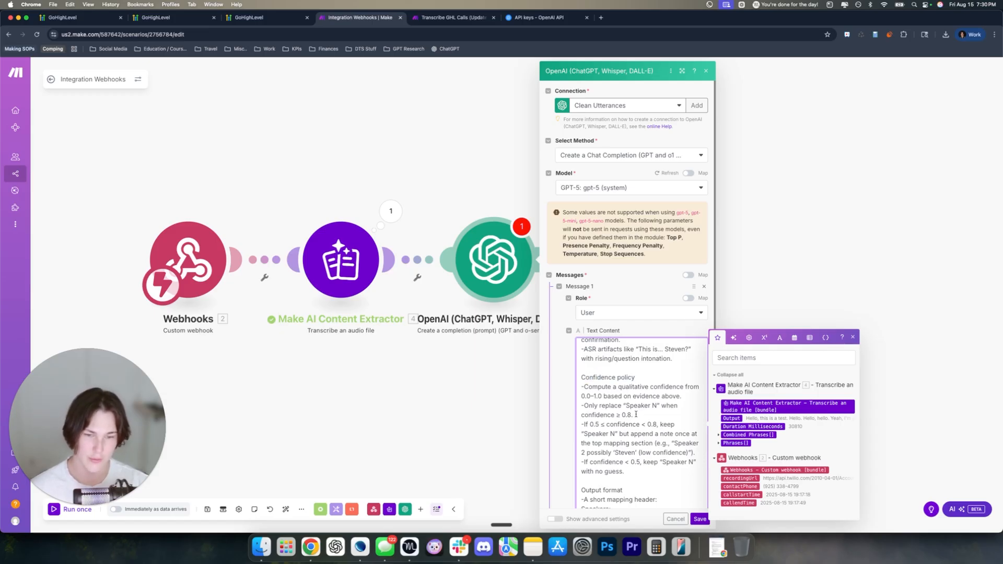
scroll(634, 413, down, 2)
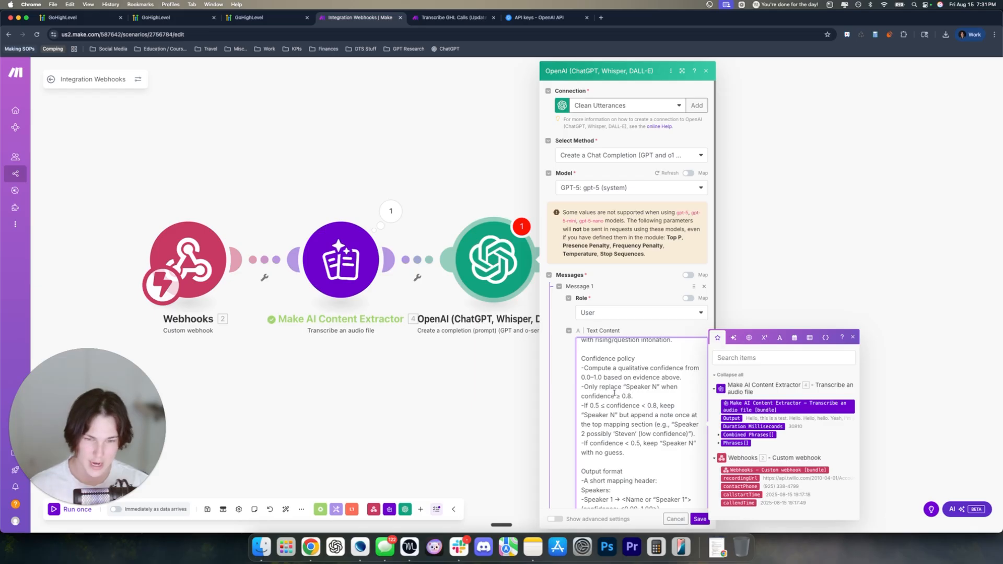
scroll(629, 405, down, 3)
scroll(595, 360, up, 1)
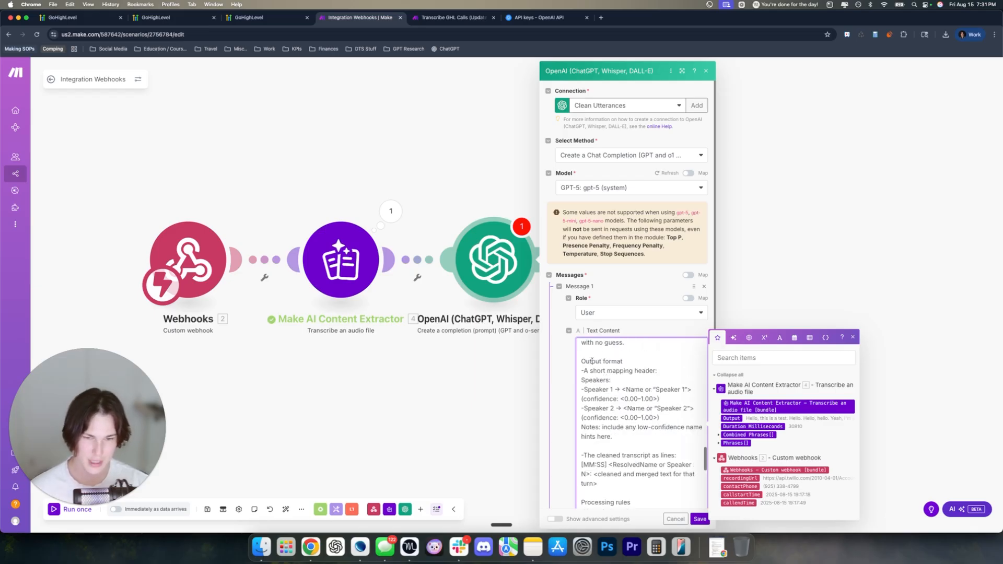
drag(581, 360, 632, 427)
scroll(631, 427, down, 1)
scroll(631, 424, down, 1)
drag(583, 371, 660, 456)
scroll(660, 456, down, 2)
drag(607, 370, 626, 418)
scroll(616, 347, down, 5)
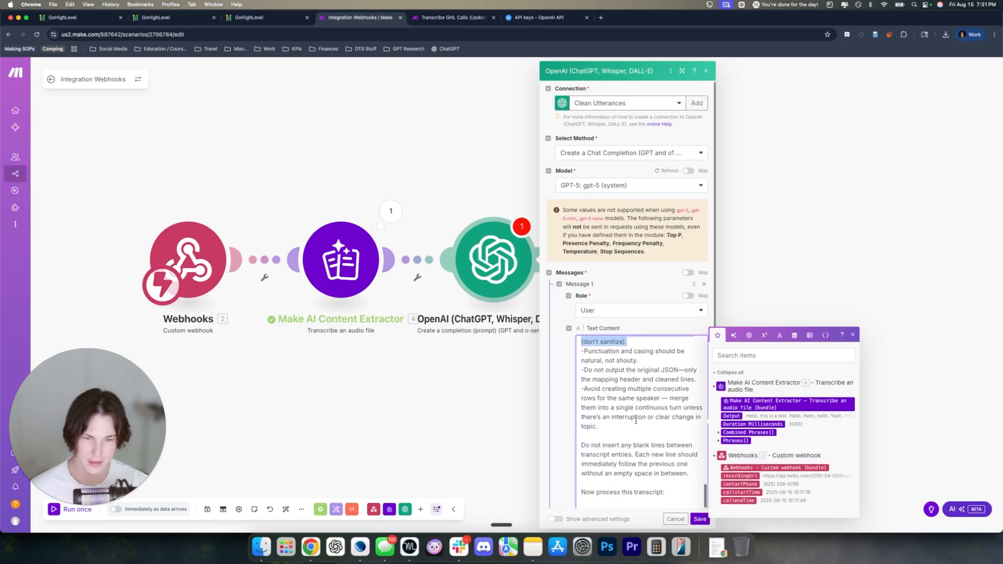
click(616, 348)
scroll(616, 345, up, 2)
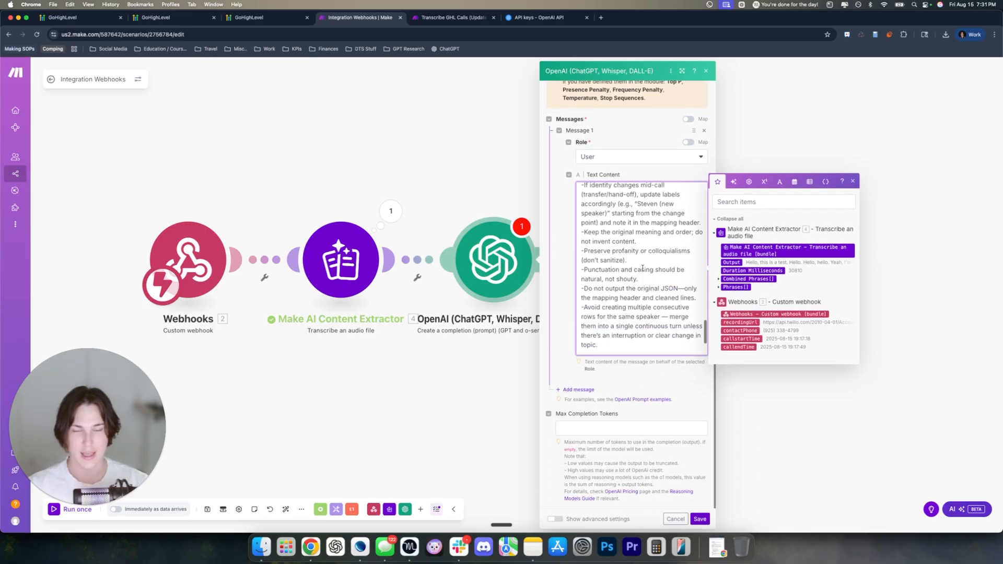
scroll(616, 344, down, 2)
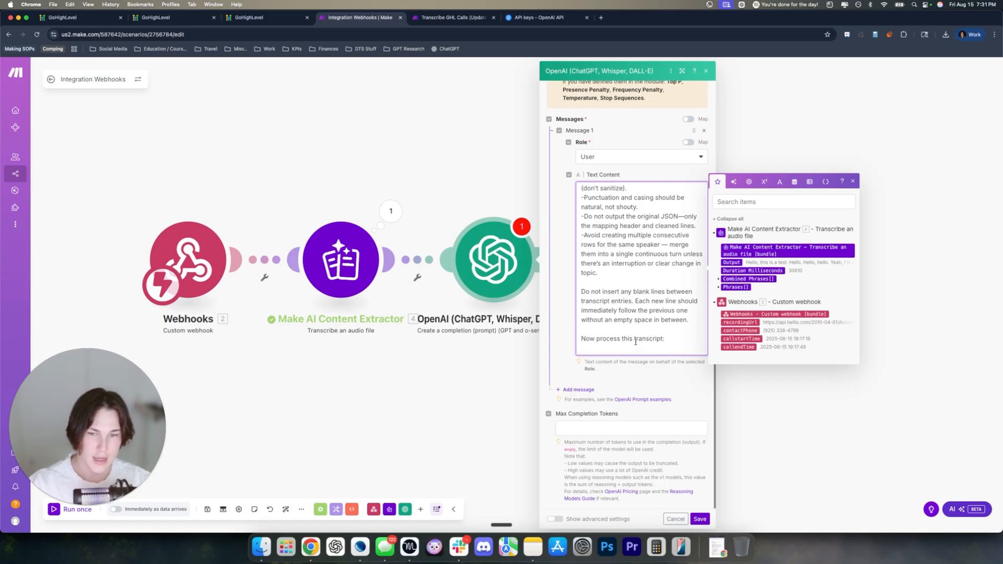
Add an empty line after 'Now process this transcript:' at the end of the prompt
key(Return)
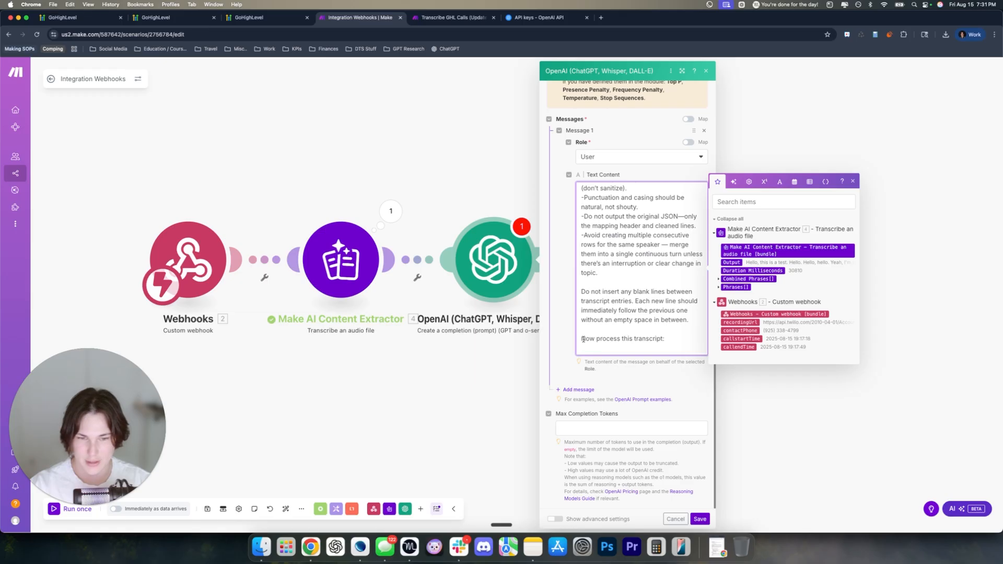
drag(582, 339, 671, 339)
click(666, 347)
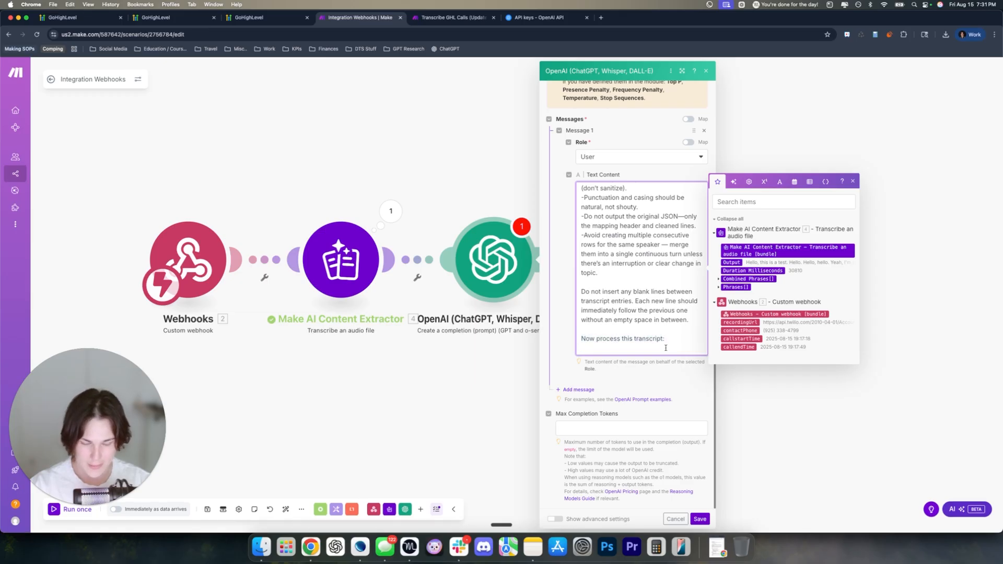
scroll(626, 325, down, 1)
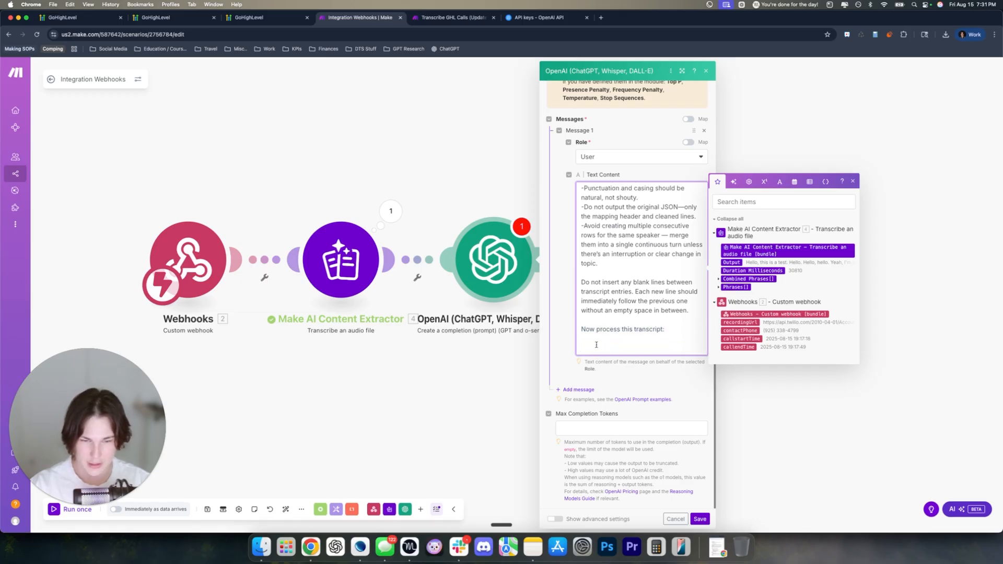
Insert the Make AI Content Extractor's Phrases[] output after 'Now process this transcript:'
click(730, 287)
click(630, 322)
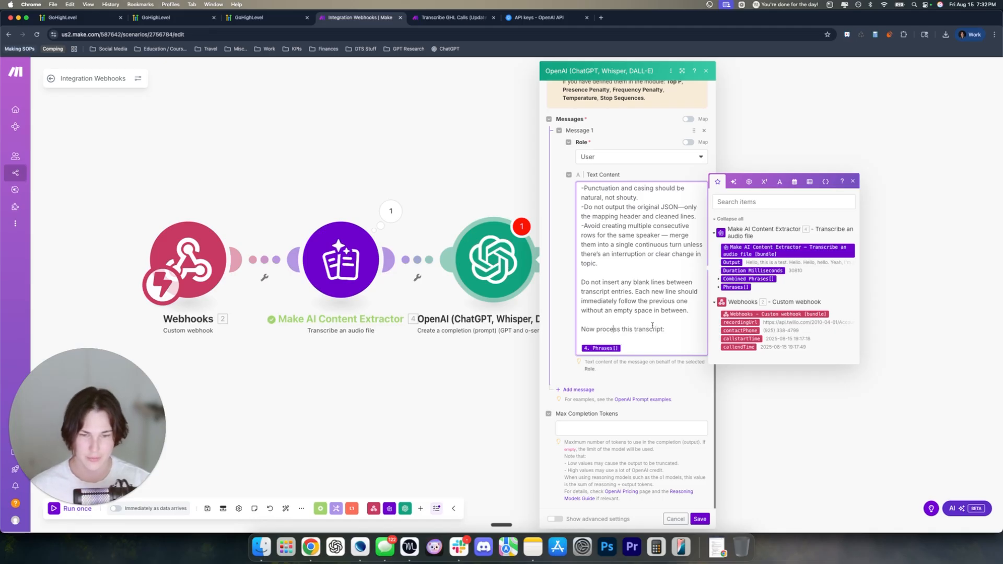
scroll(609, 244, up, 5)
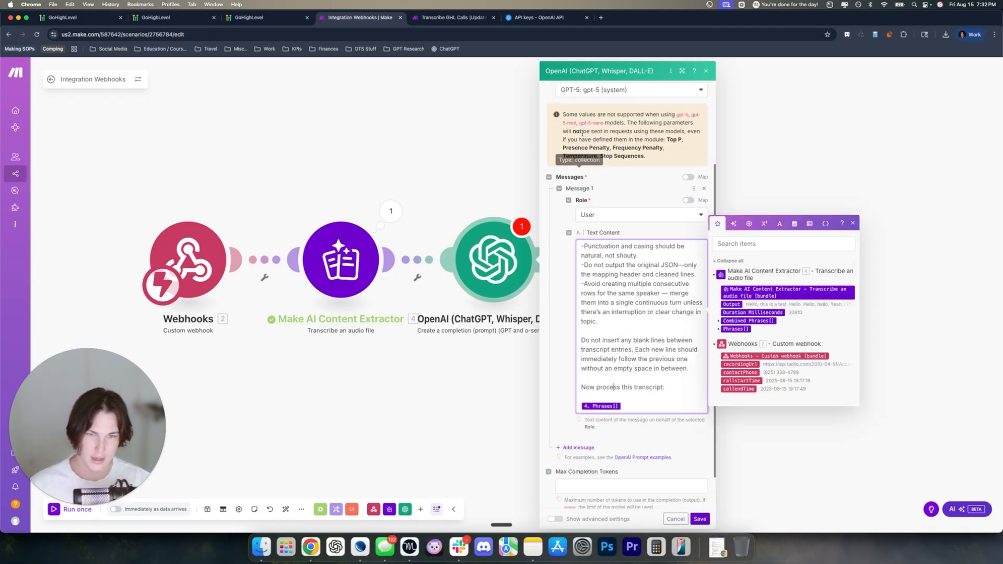
Save the OpenAI module settings and rename the module Clean Transcript
click(699, 518)
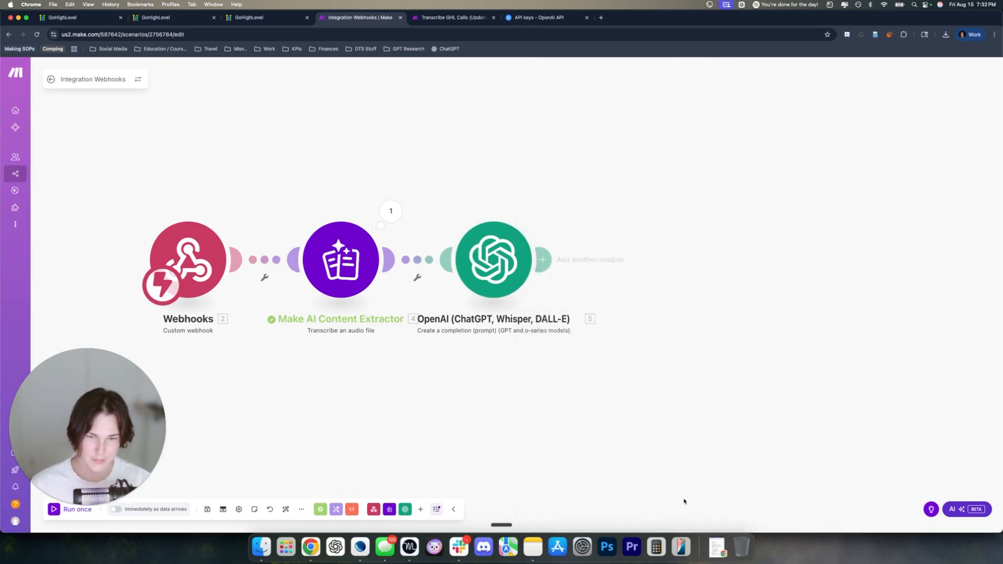
right_click(496, 269)
click(519, 311)
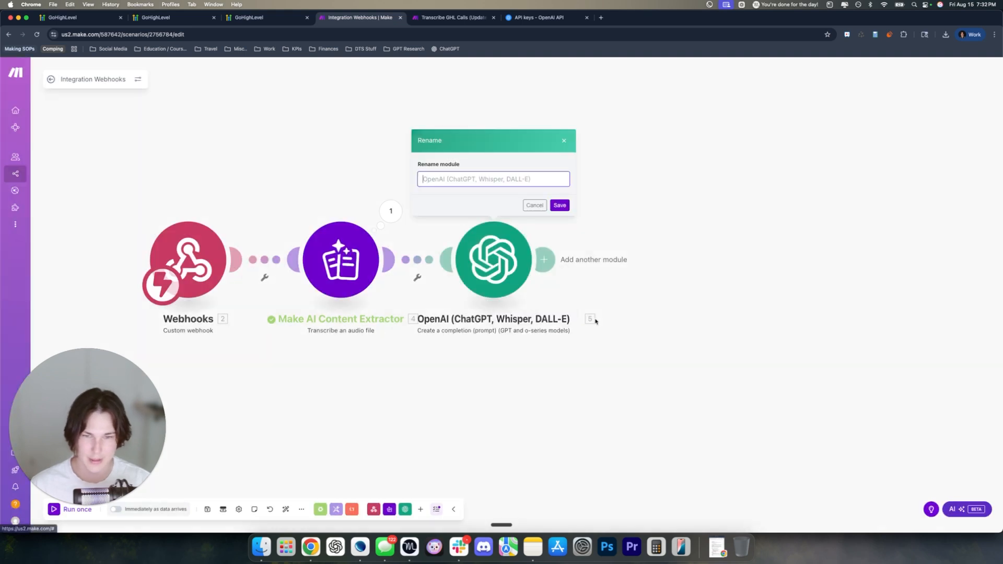
text(Clean Transcript)
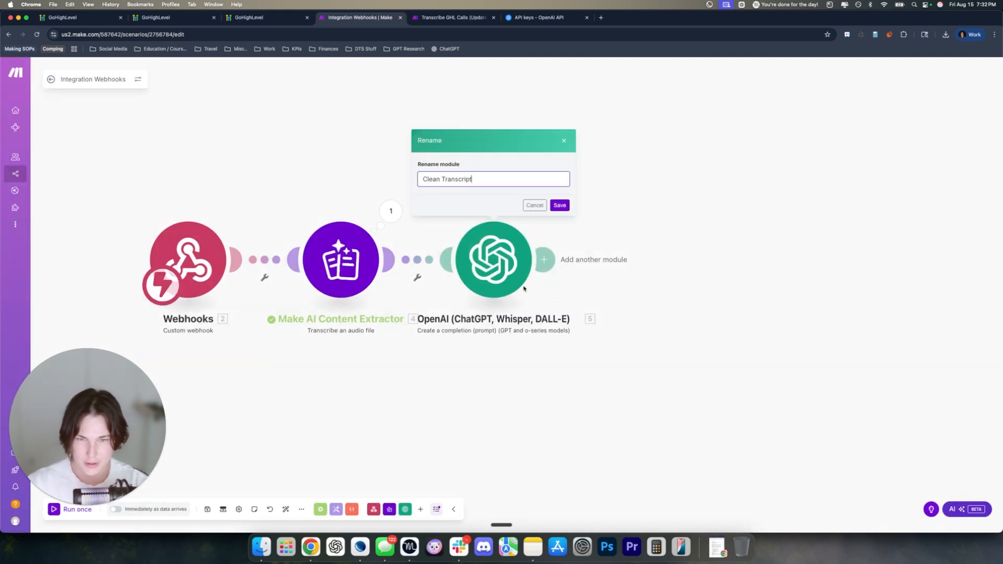
click(560, 205)
Rename the transcription module Transcribe Call and the webhook module Receive Call Data
right_click(355, 247)
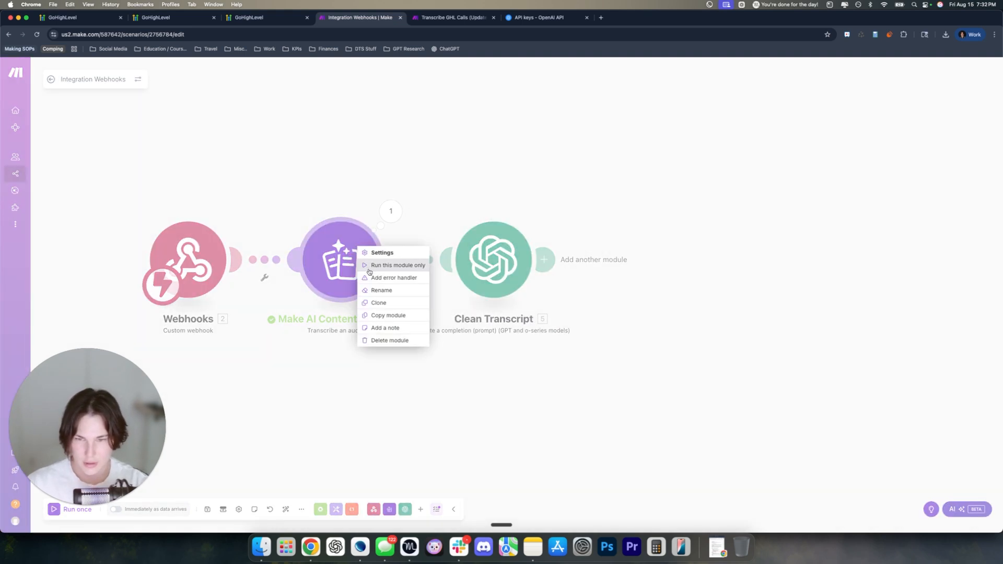
click(377, 290)
text(Transcribe Call)
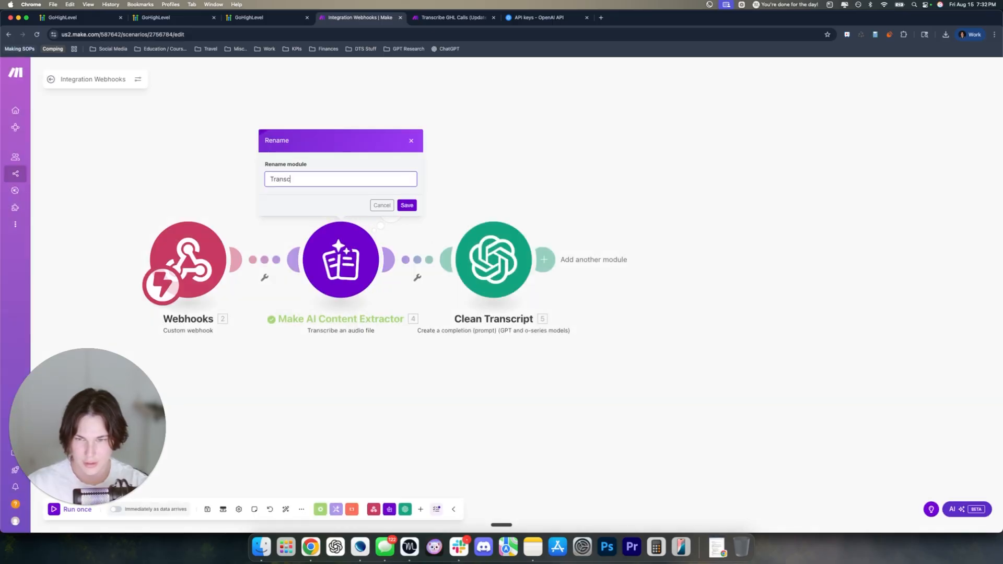
click(411, 204)
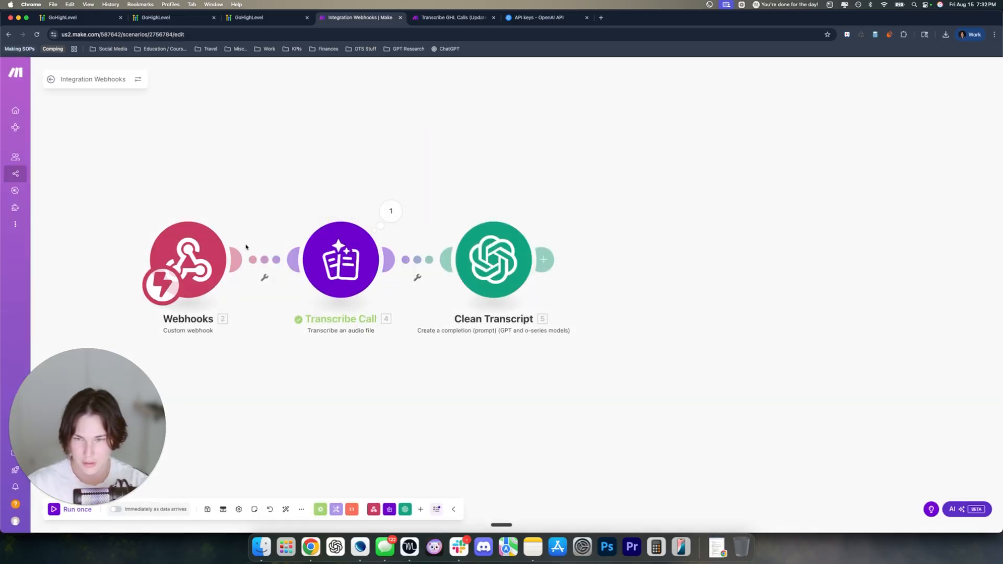
right_click(208, 243)
click(230, 299)
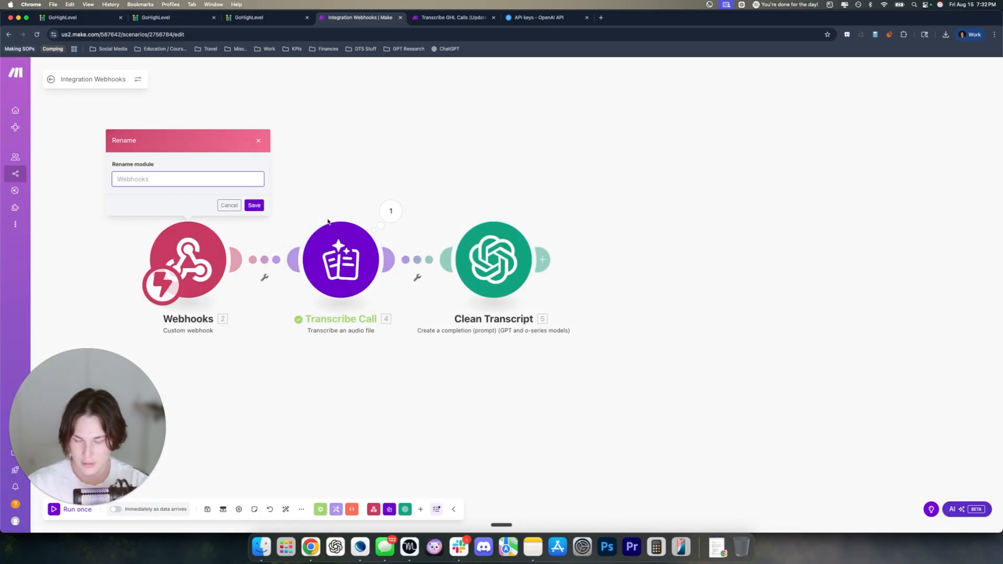
text(Receive Call )
text(Data)
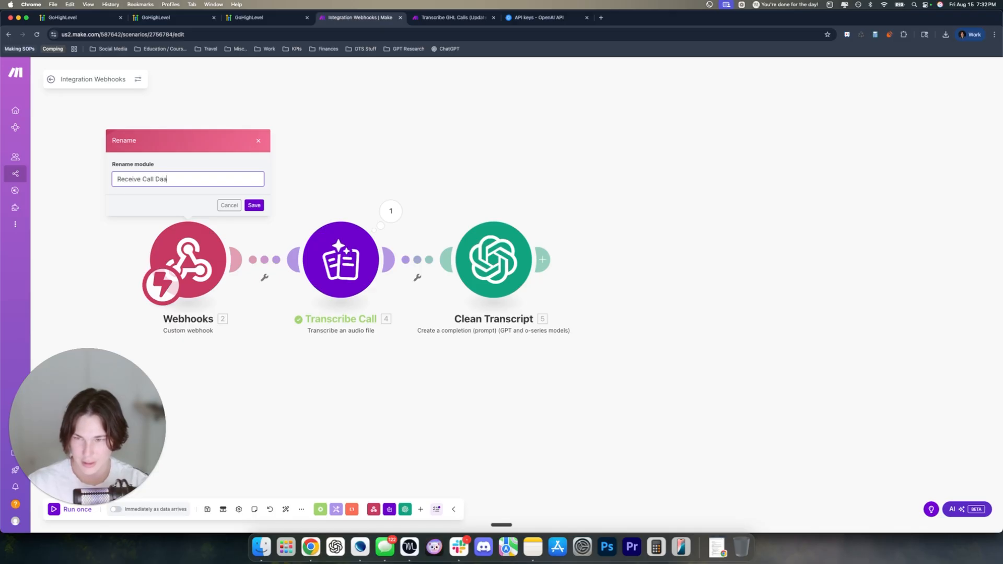
click(254, 205)
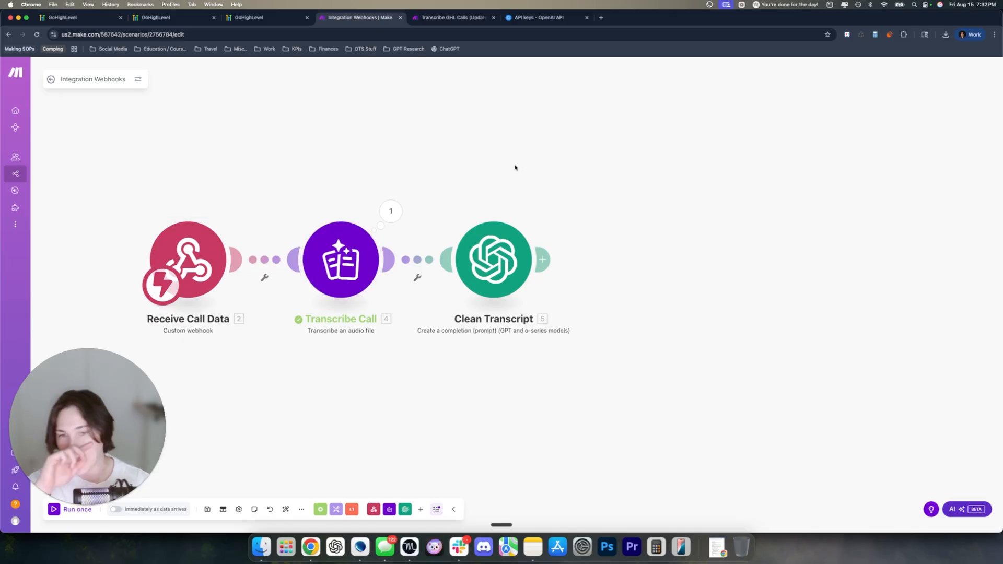
drag(505, 174, 556, 182)
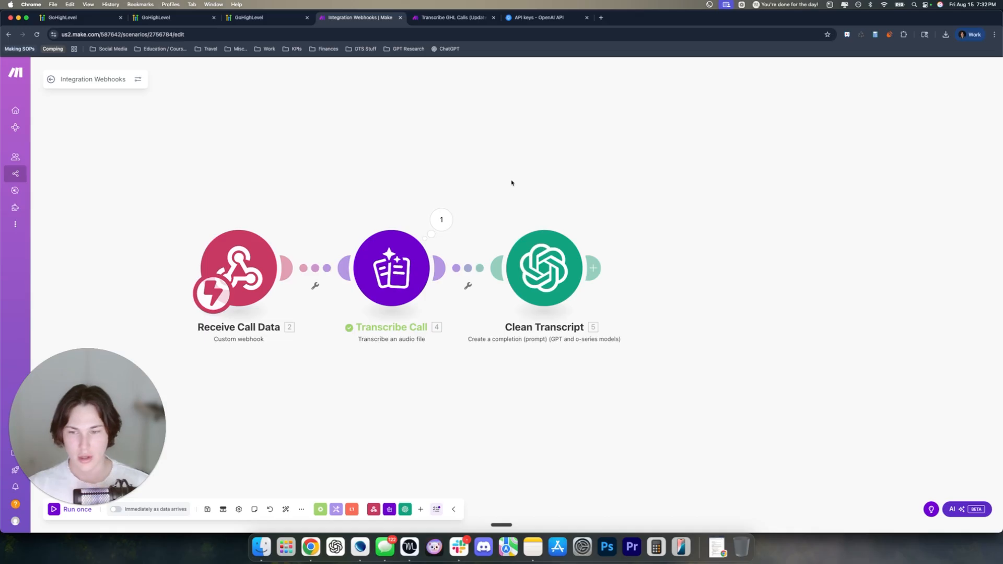
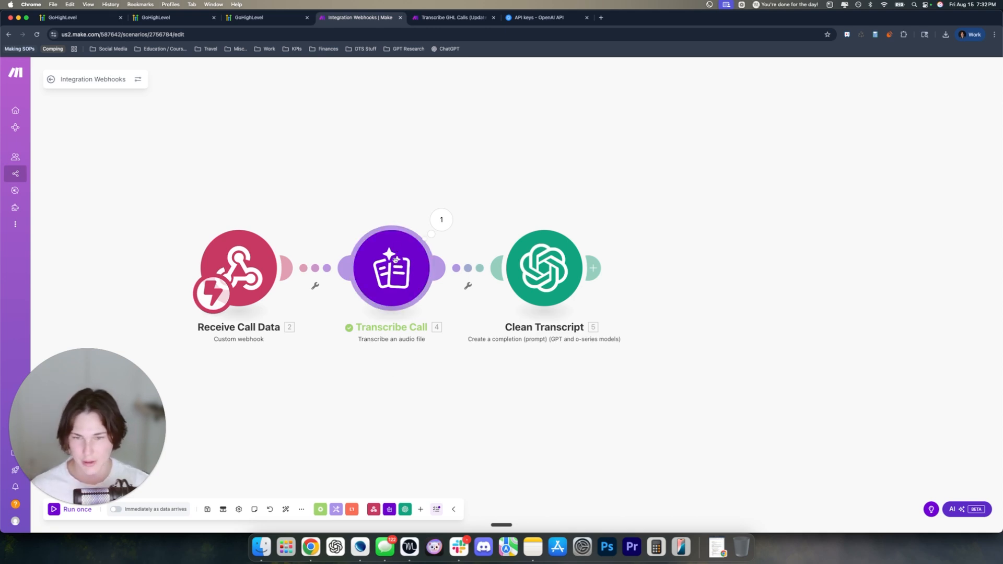
Close the OpenAI settings and save Integration Webhooks with Receive Call Data, Transcribe Call and Clean Transcript
scroll(577, 194, right, 3)
scroll(578, 195, down, 2)
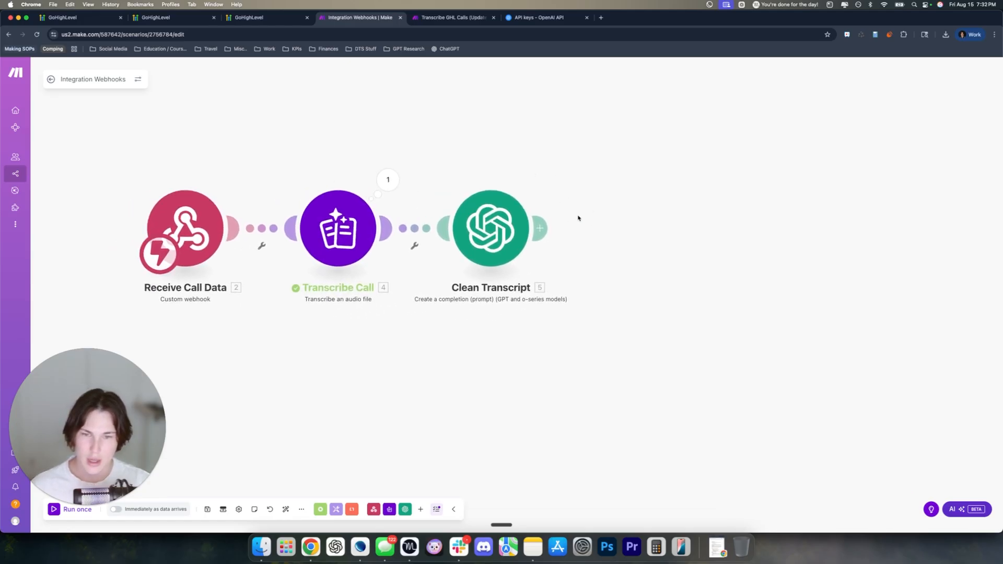
click(444, 18)
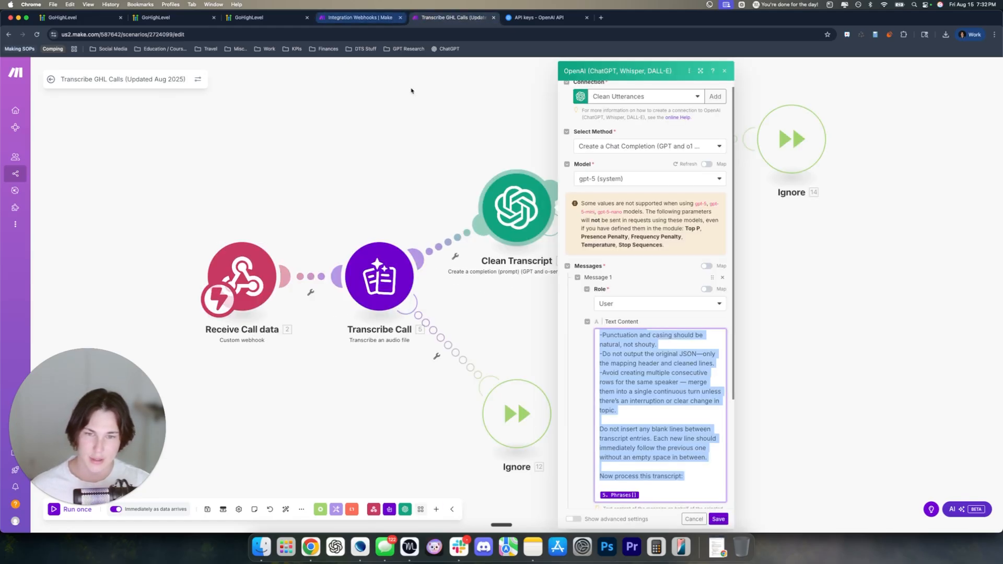
click(451, 153)
click(349, 19)
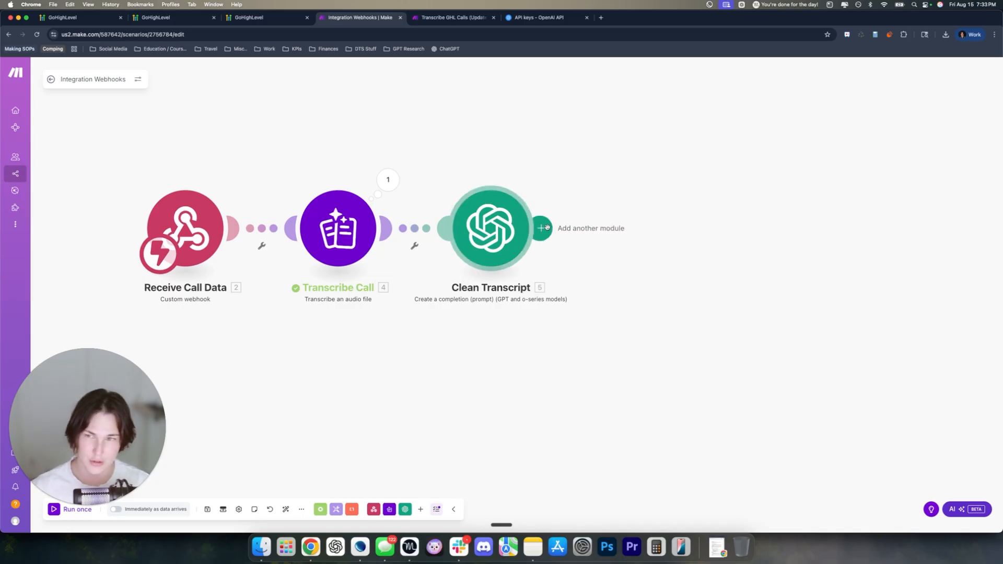
click(207, 509)
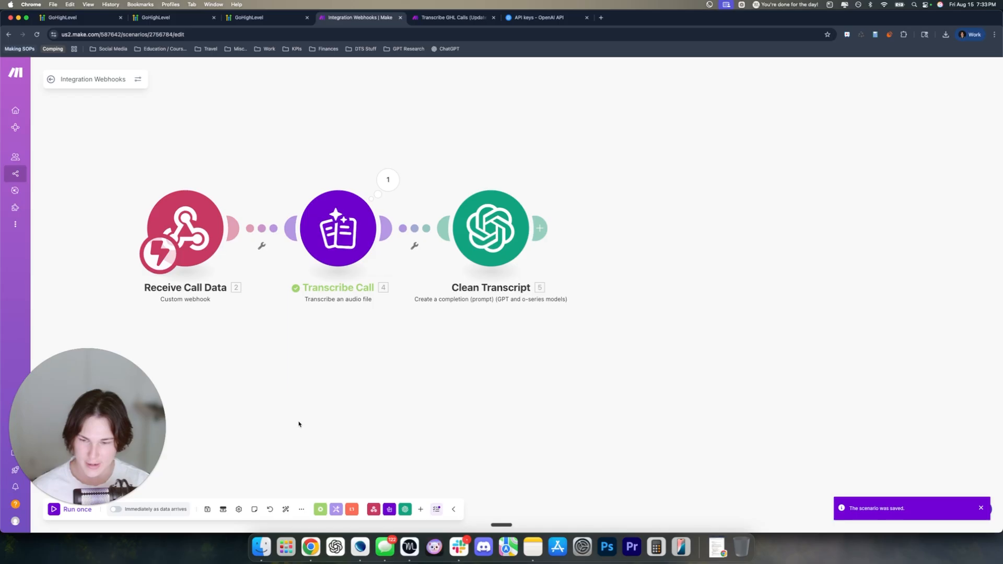
Close the extra contact page, discard the webhook action settings and return to the workflows list
click(199, 19)
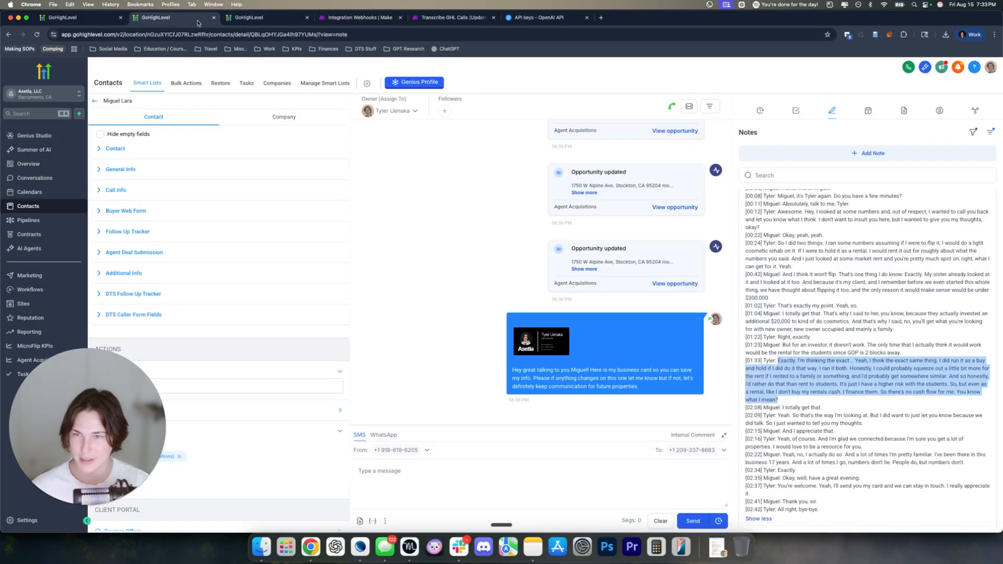
click(213, 18)
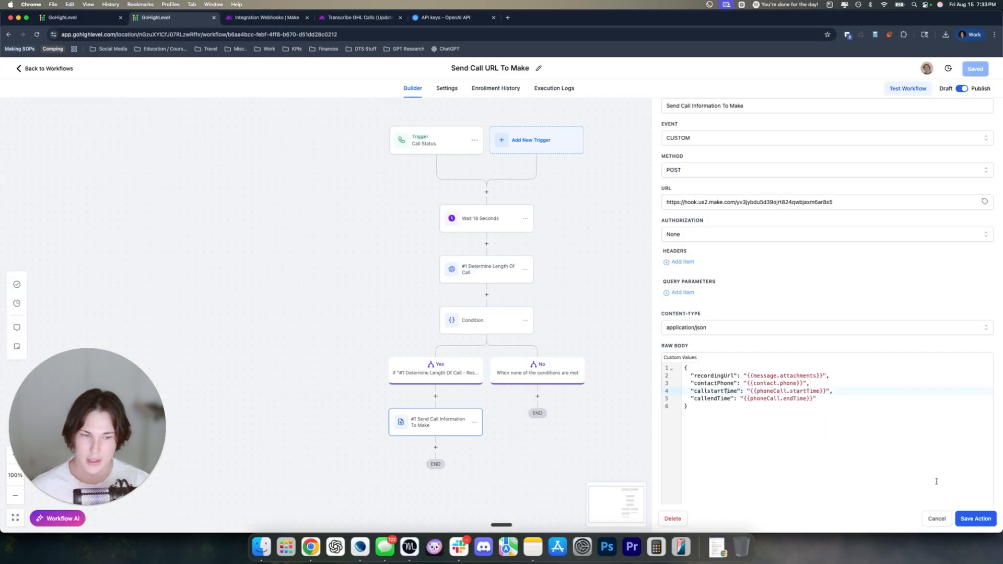
click(936, 518)
click(48, 68)
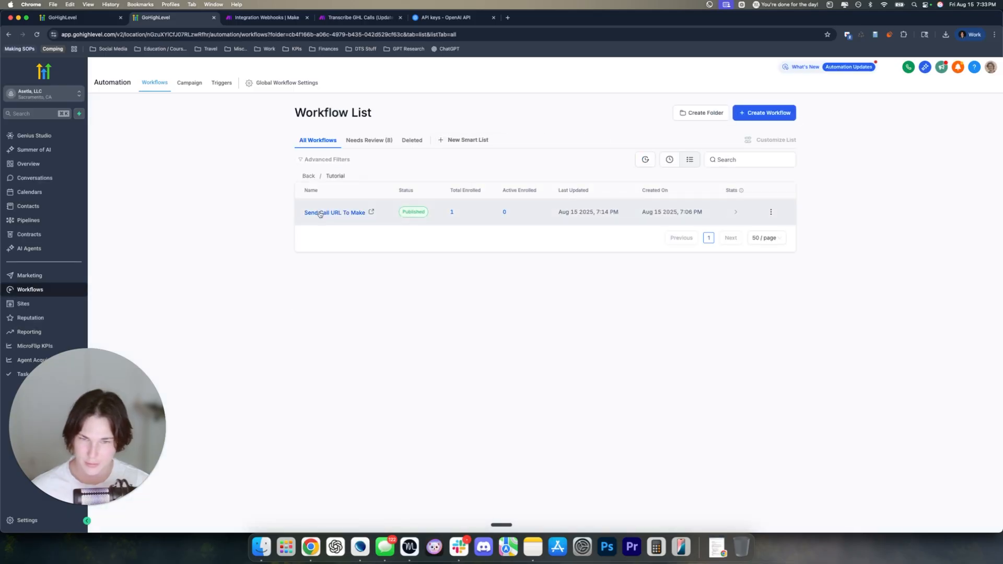
Create a blank workflow named 'Receive Call Transcript From Chat GPT' and save it
click(773, 119)
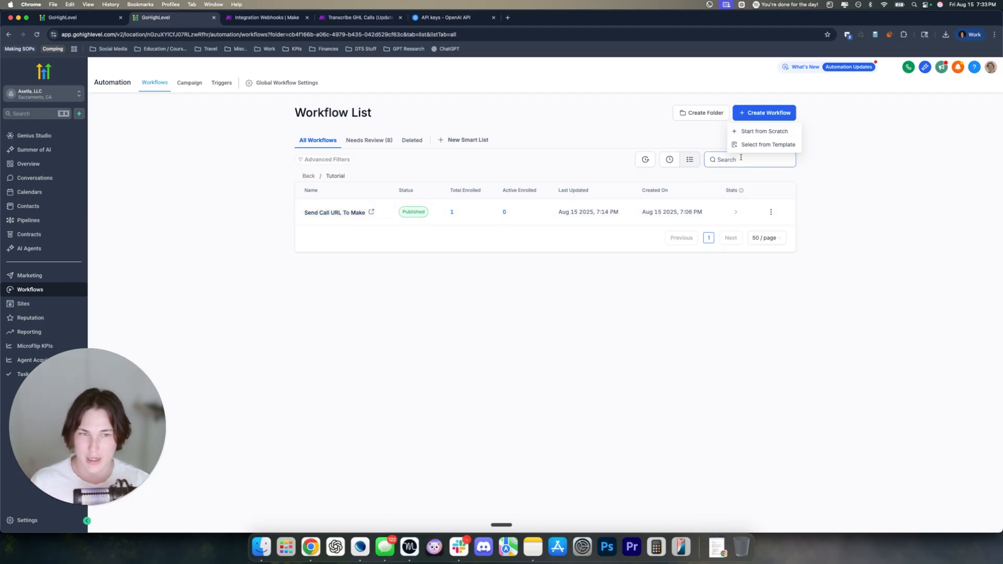
click(756, 132)
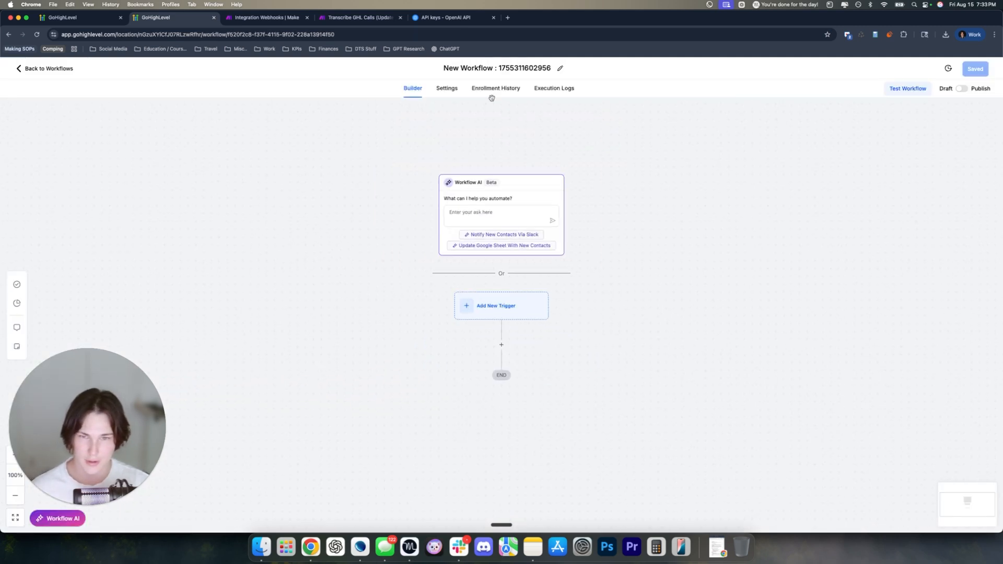
click(484, 65)
text(Refe)
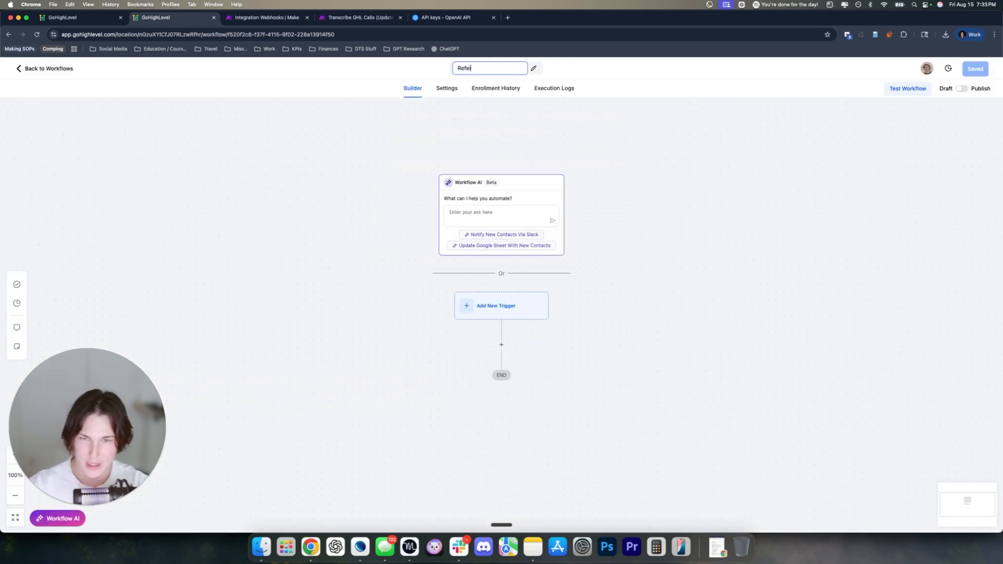
key(BackSpace)
text(ceive Call Tra)
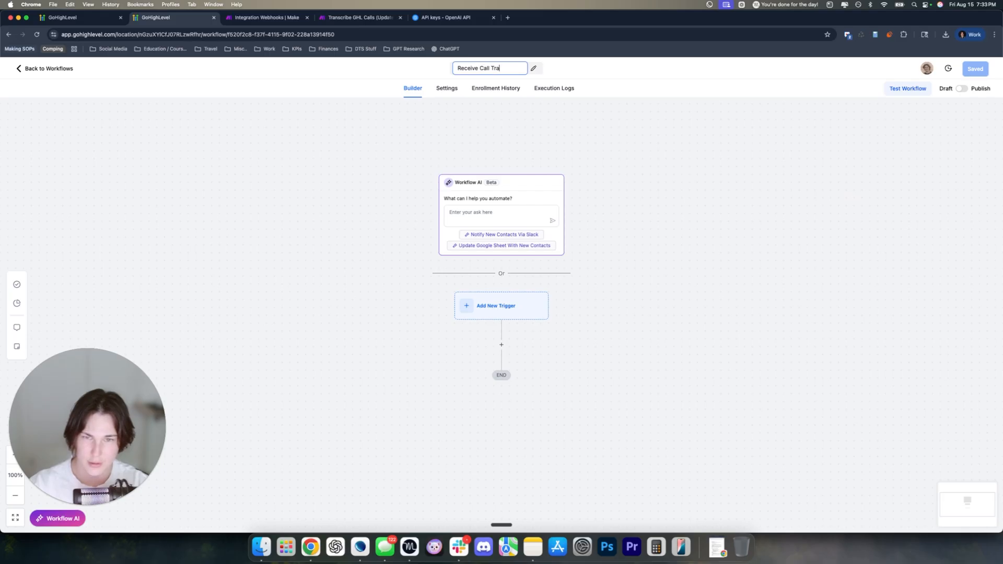
text(nscript From Chat GPT)
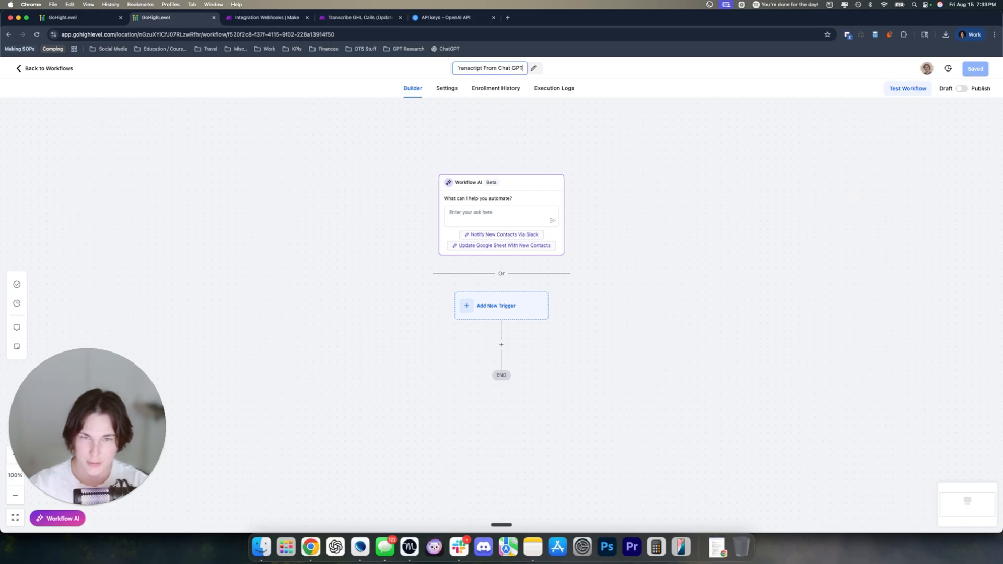
click(479, 136)
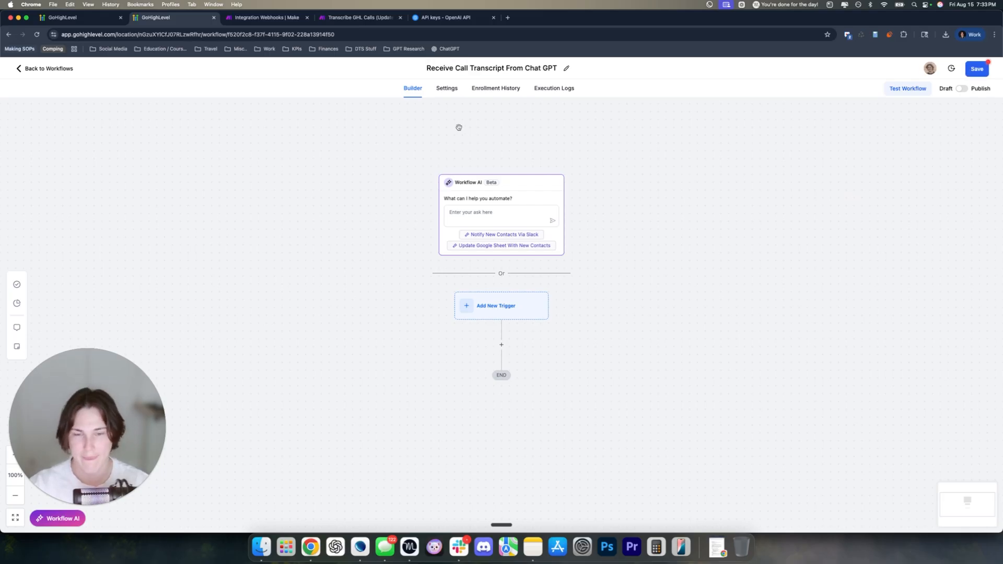
click(974, 69)
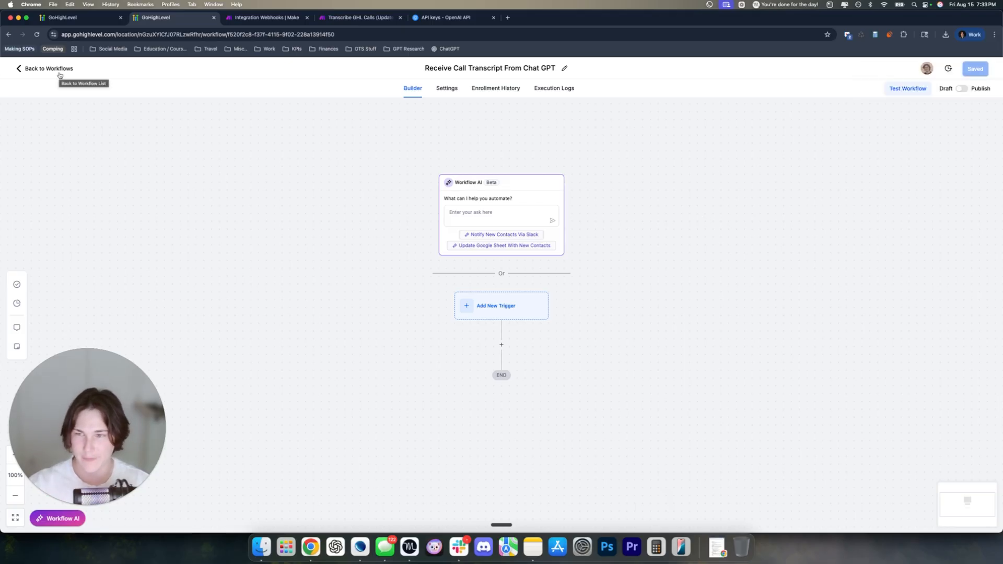
click(67, 17)
Open a caller's contact record from the Call Report and browse its General Info fields
click(174, 365)
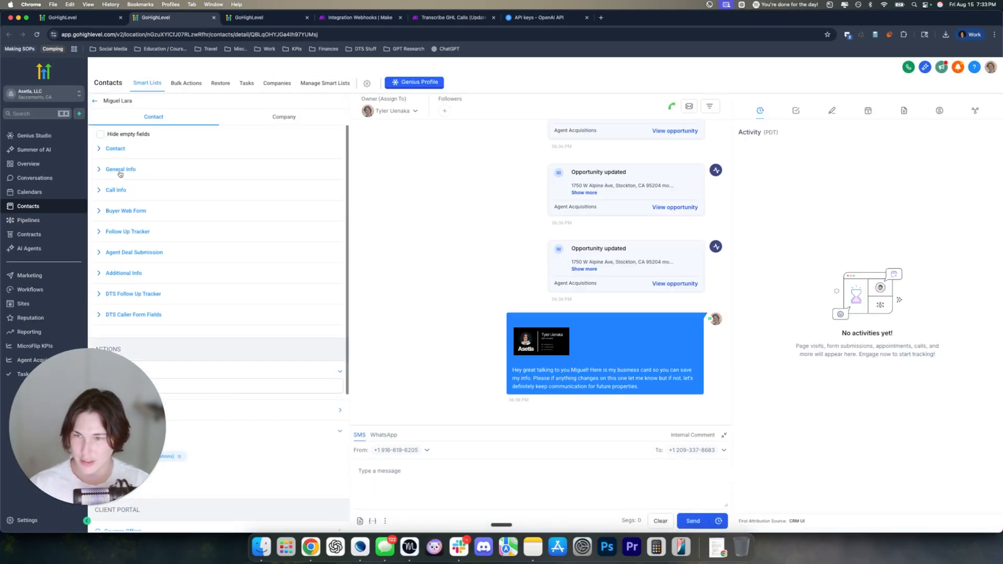
click(121, 173)
scroll(145, 180, down, 5)
scroll(145, 179, up, 5)
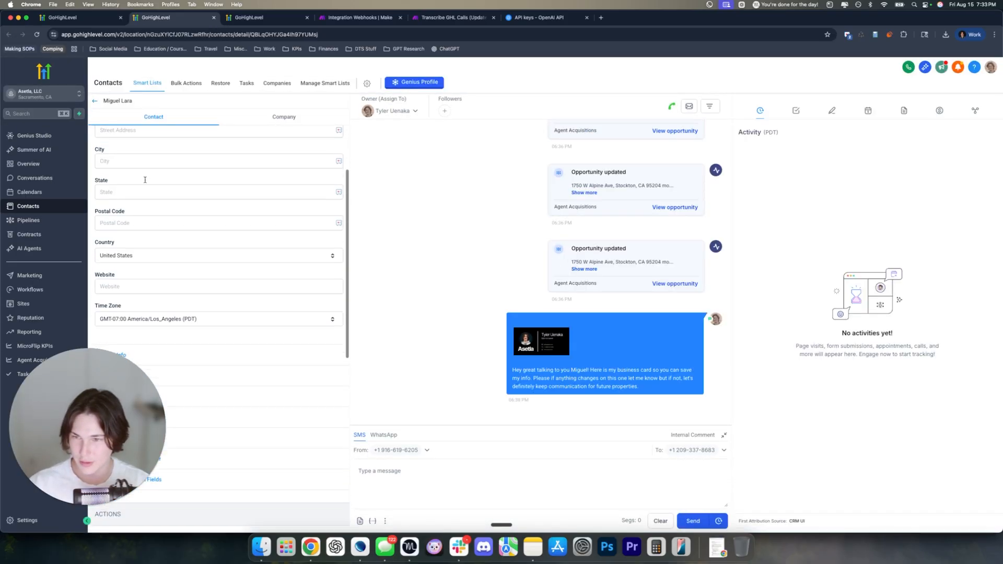
click(112, 159)
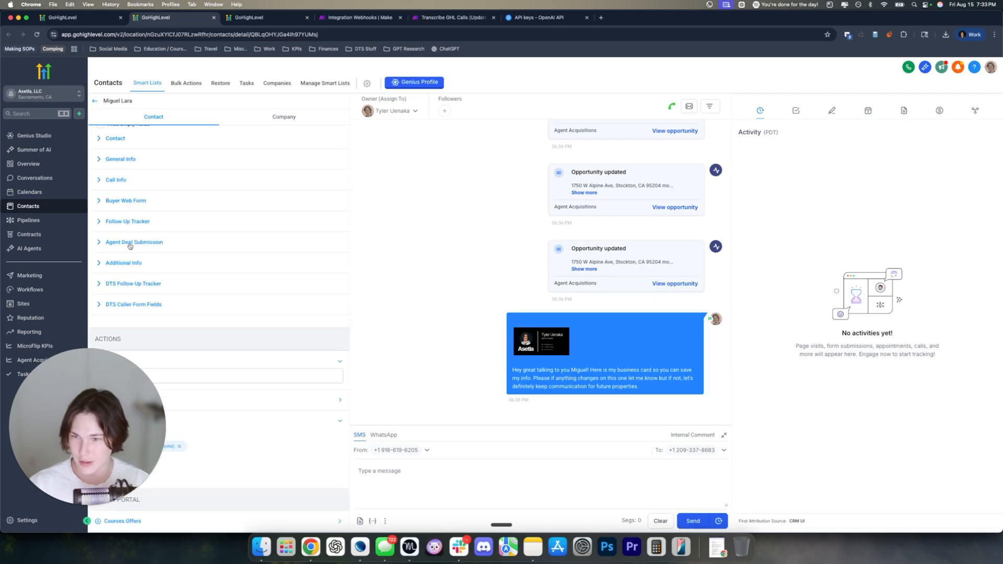
Expand Call Info, enlarge the Call Transcript box, and review the Call URL and transcript
click(117, 181)
scroll(208, 198, down, 2)
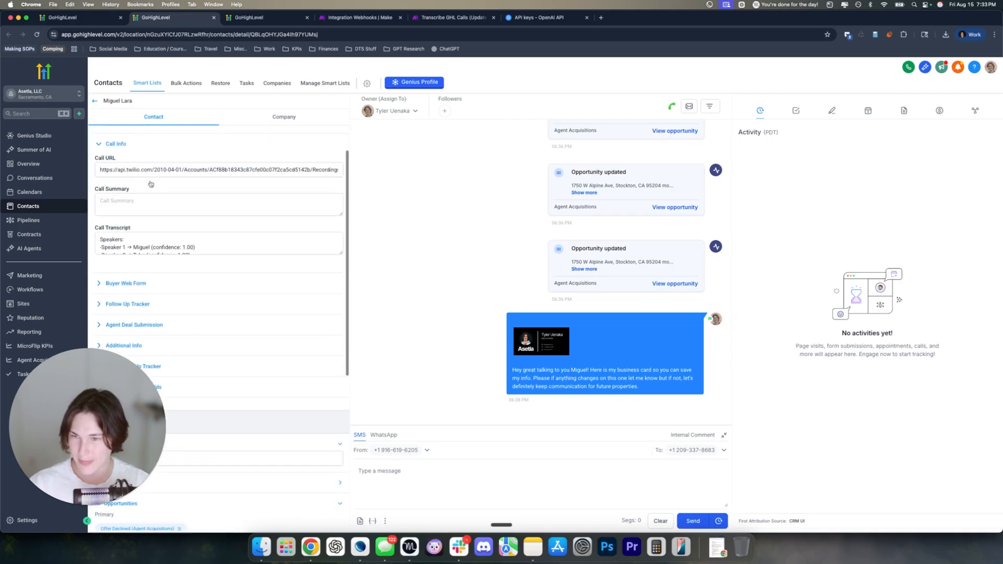
drag(340, 251, 340, 410)
scroll(166, 194, up, 1)
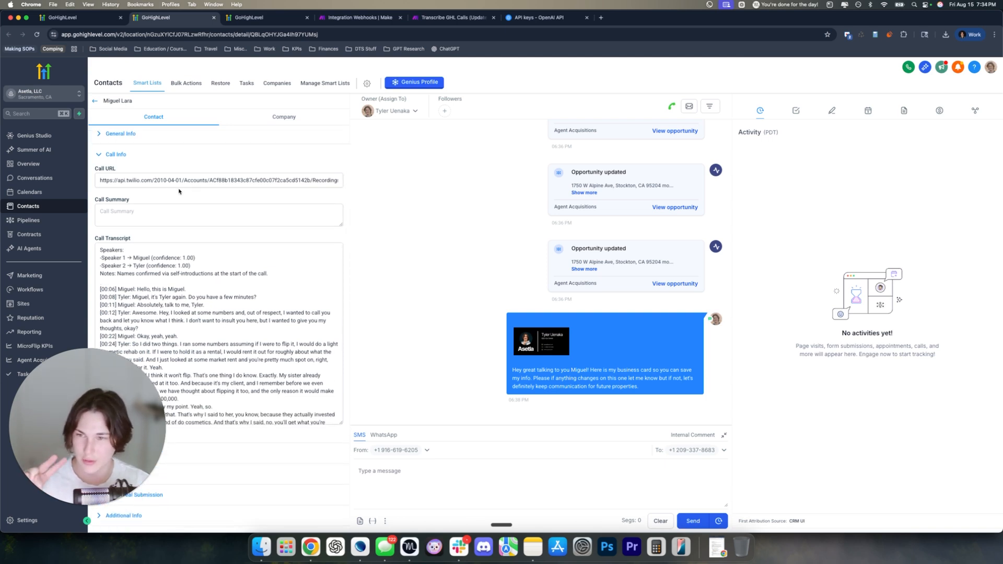
drag(123, 171, 90, 170)
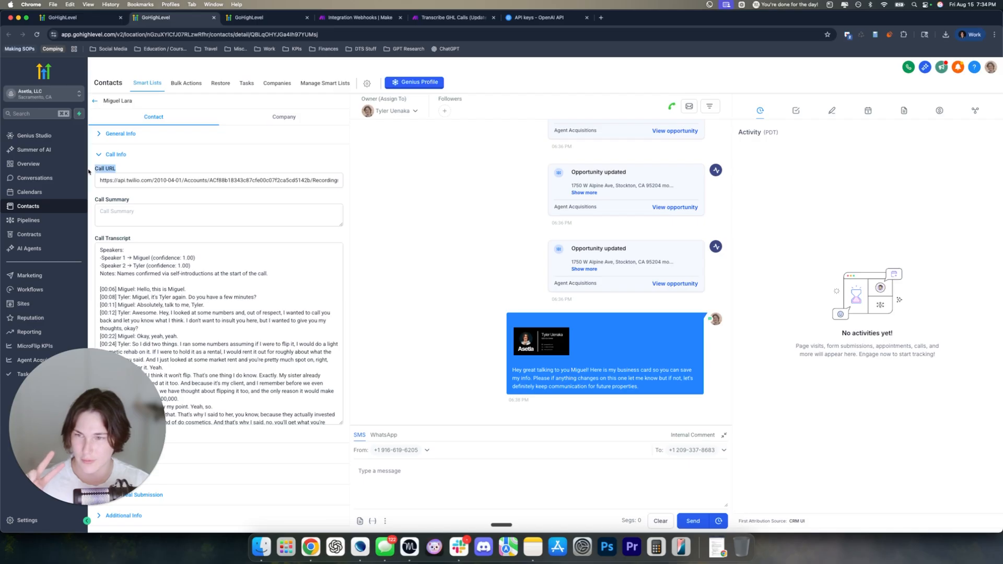
drag(136, 239, 91, 245)
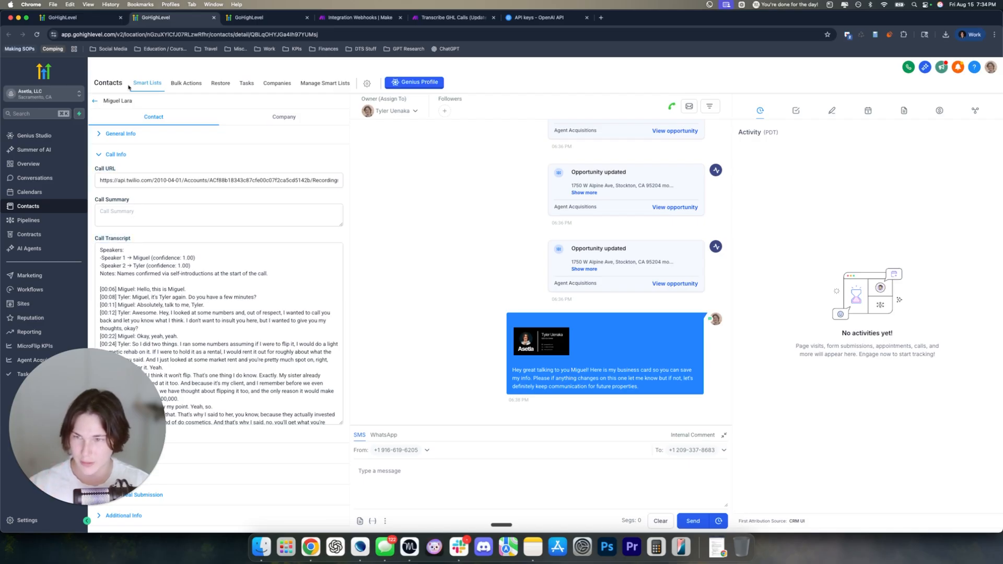
key(super+1)
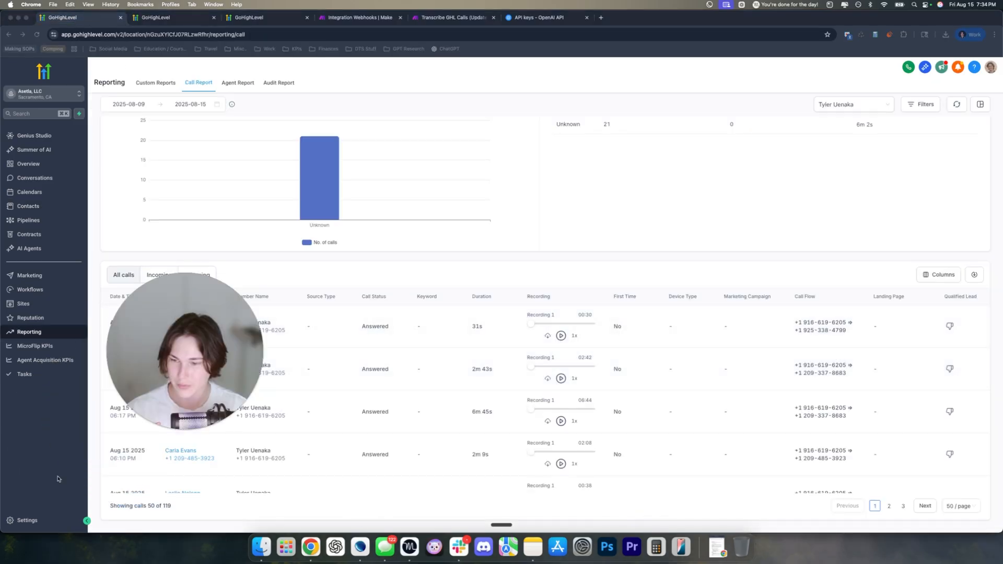
Open the custom fields list in GoHighLevel settings, viewed by folder
click(27, 520)
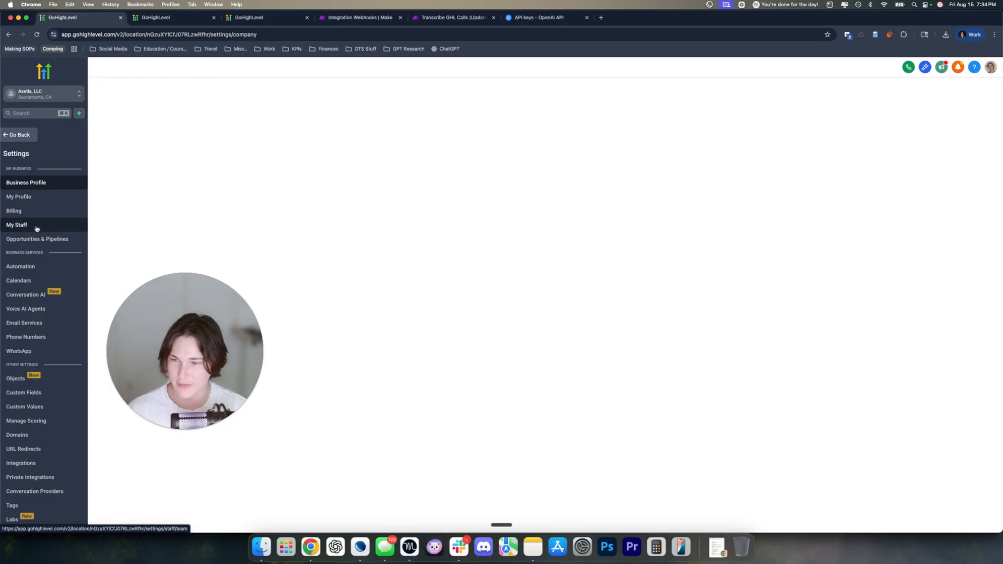
click(26, 420)
scroll(45, 451, down, 1)
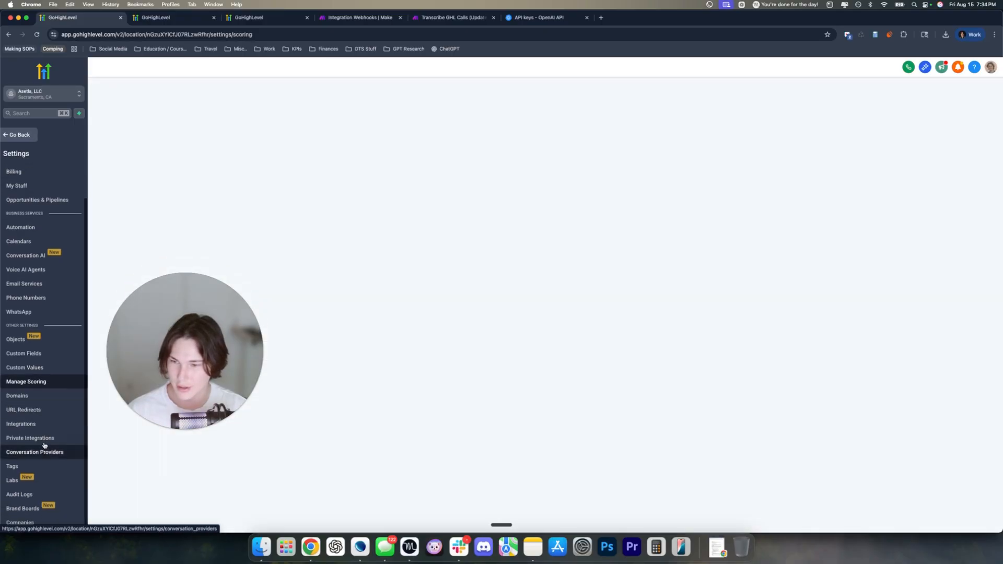
scroll(45, 449, up, 1)
click(33, 389)
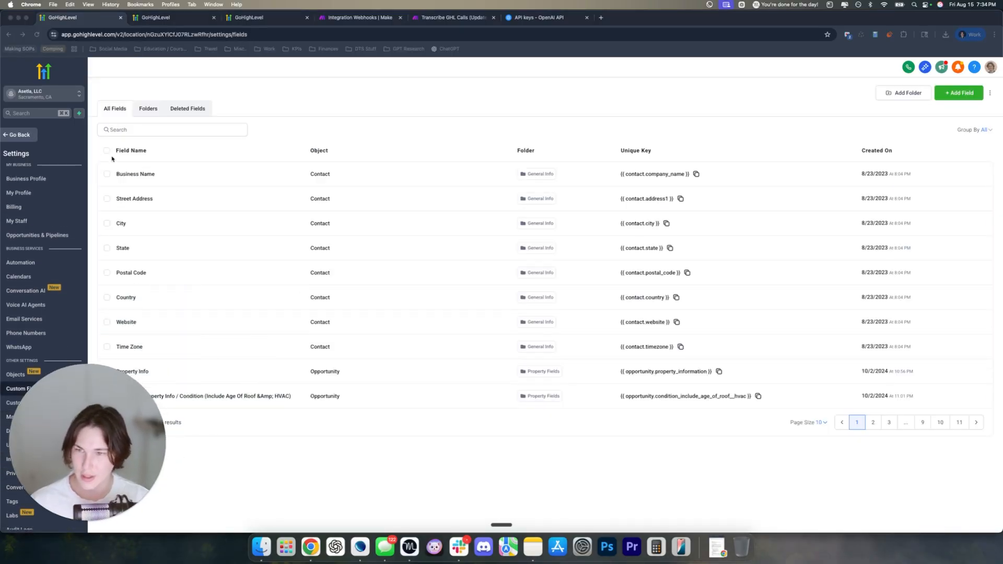
click(147, 109)
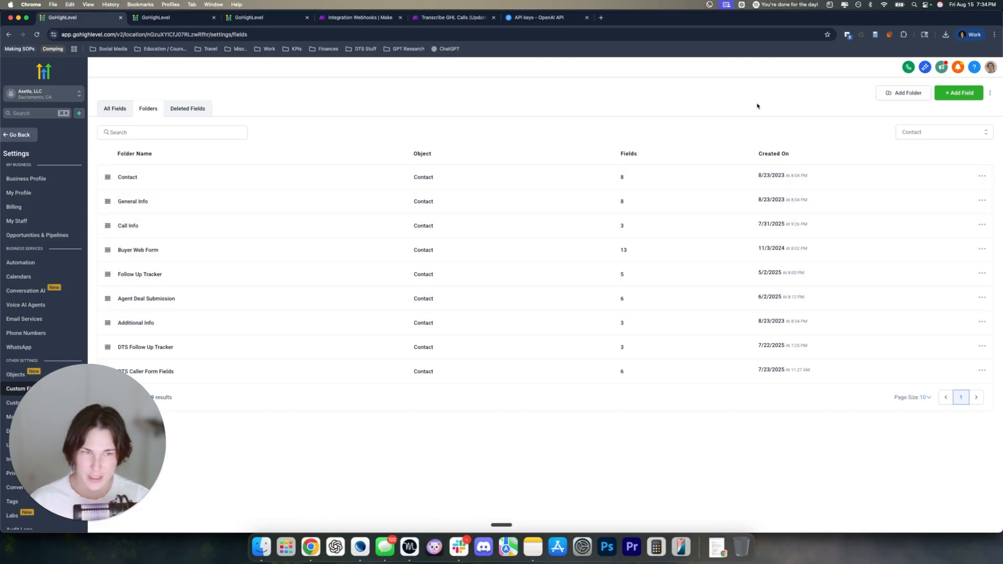
Start a new single-line text custom field and look at its folder options
click(962, 96)
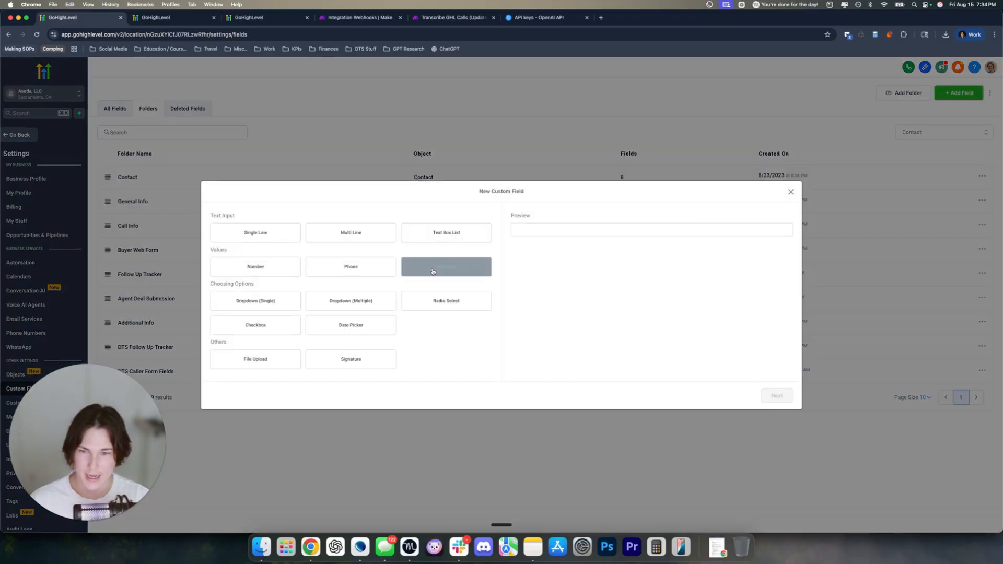
click(270, 234)
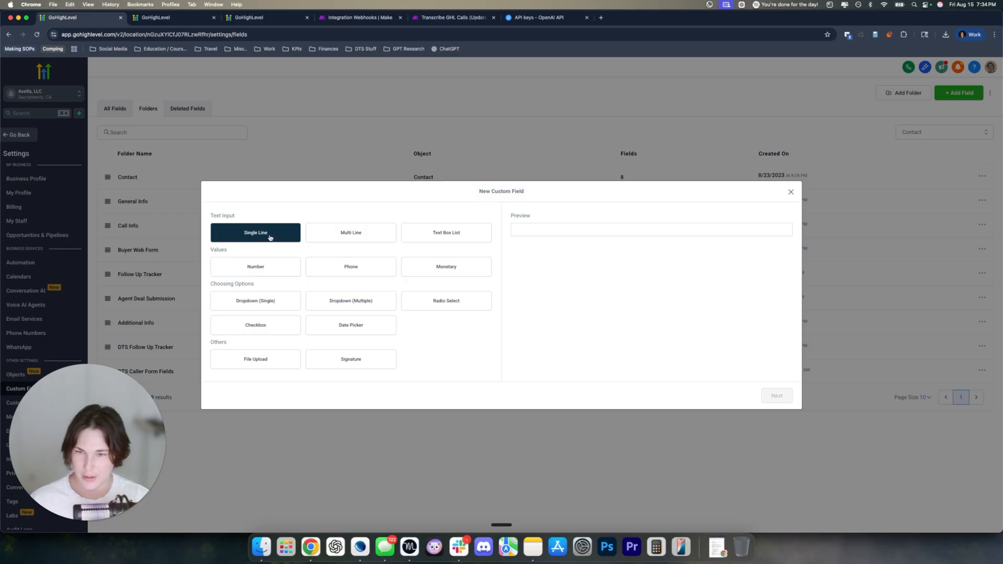
click(777, 395)
click(324, 274)
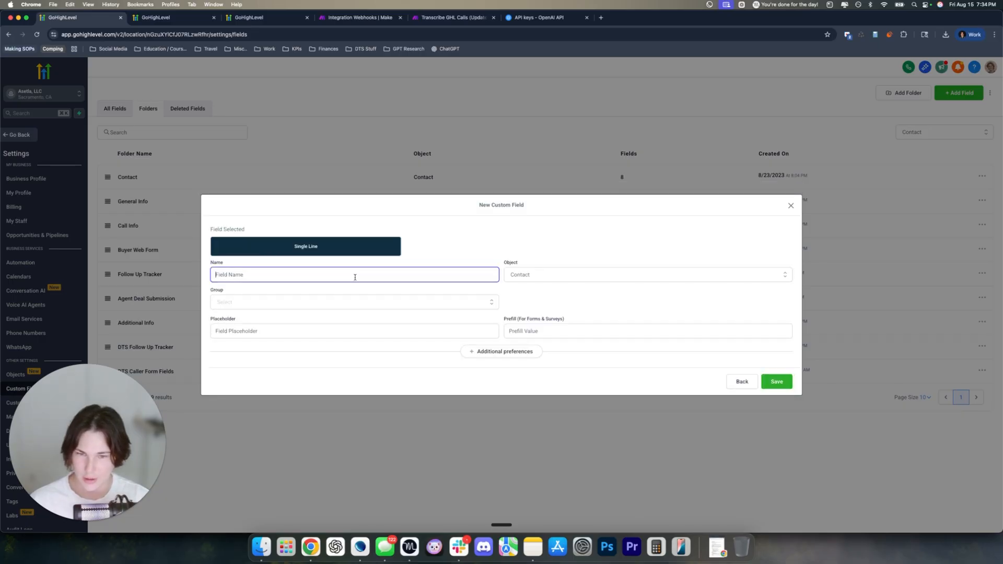
click(354, 308)
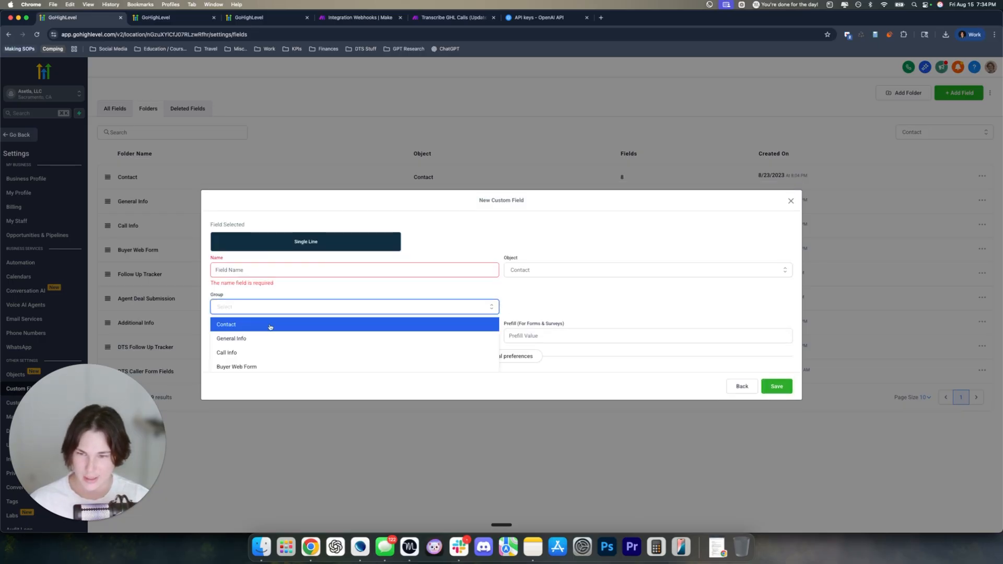
click(609, 354)
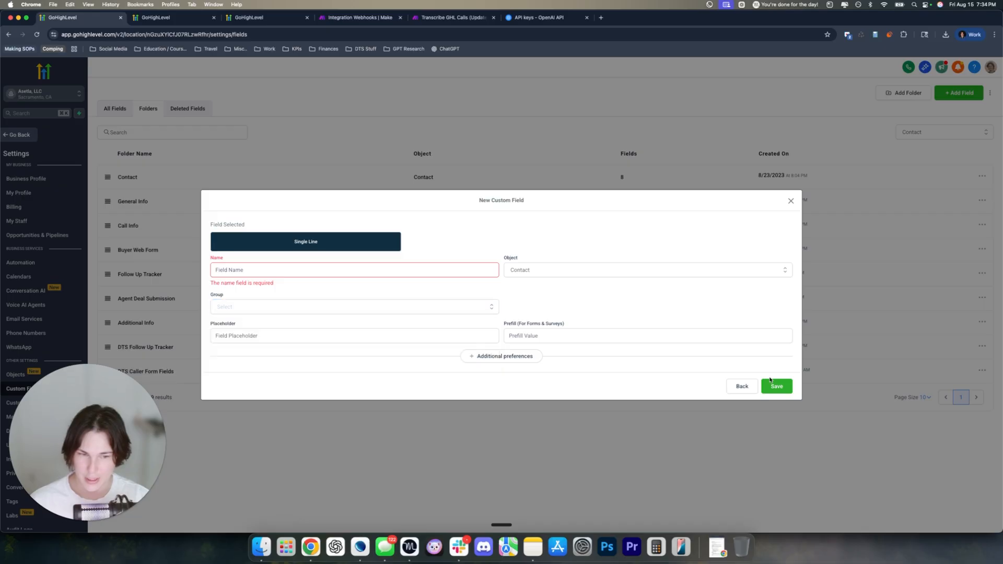
click(744, 391)
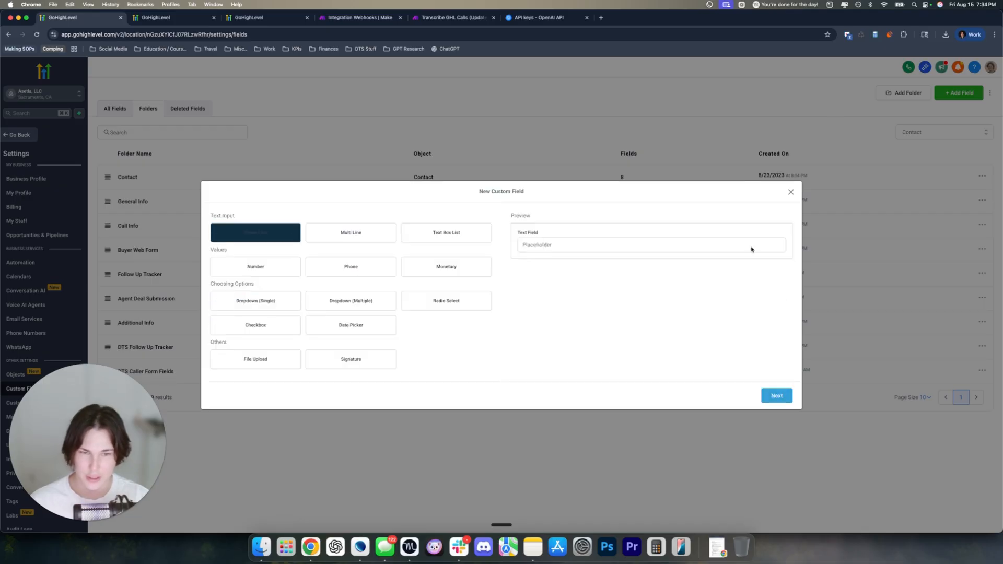
Switch the new field to multi-line text, then close the form unsaved and return to the contact
click(351, 230)
click(774, 394)
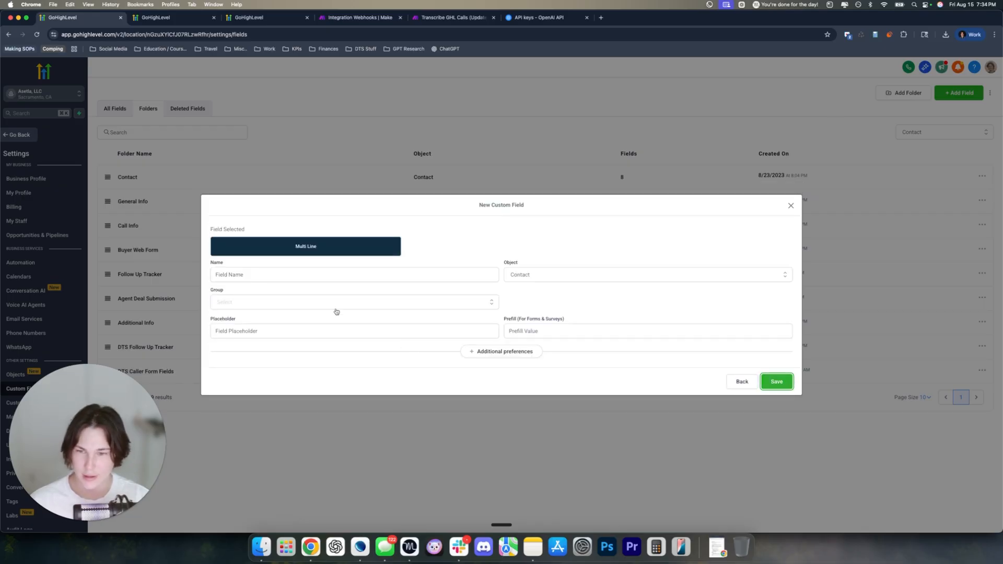
click(238, 275)
click(244, 303)
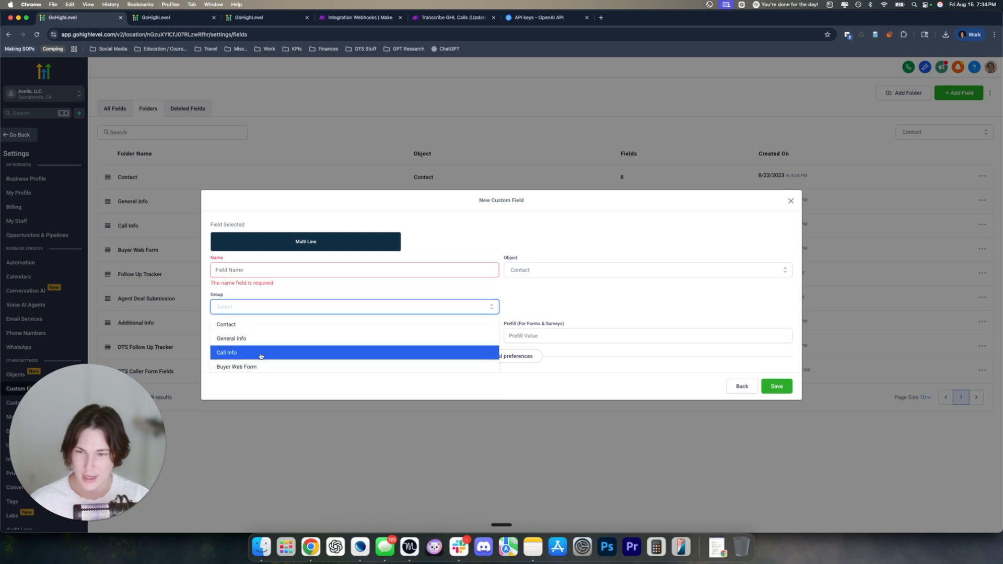
click(791, 201)
click(156, 17)
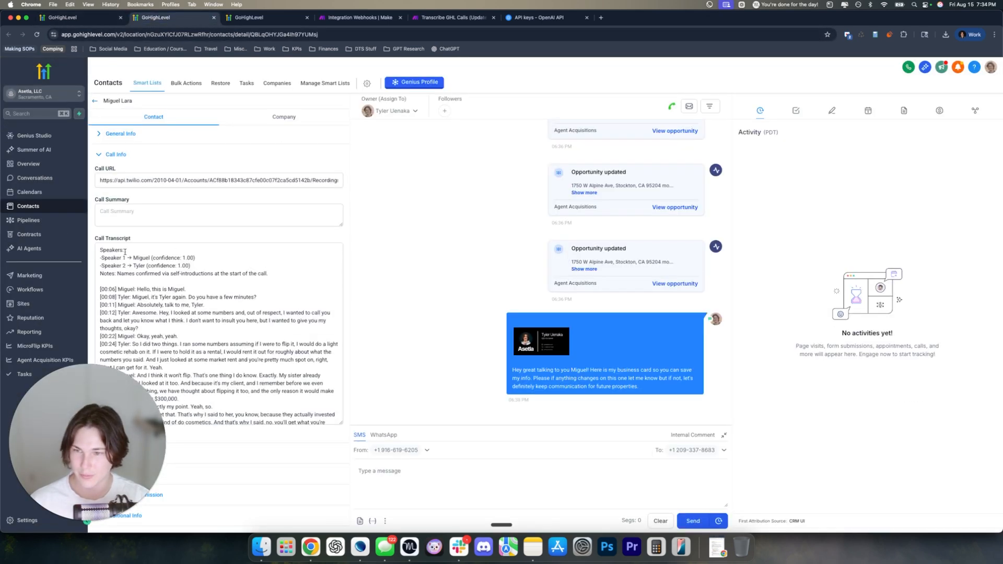
Select the call transcript and recording URL text on the contact record
drag(101, 250, 325, 393)
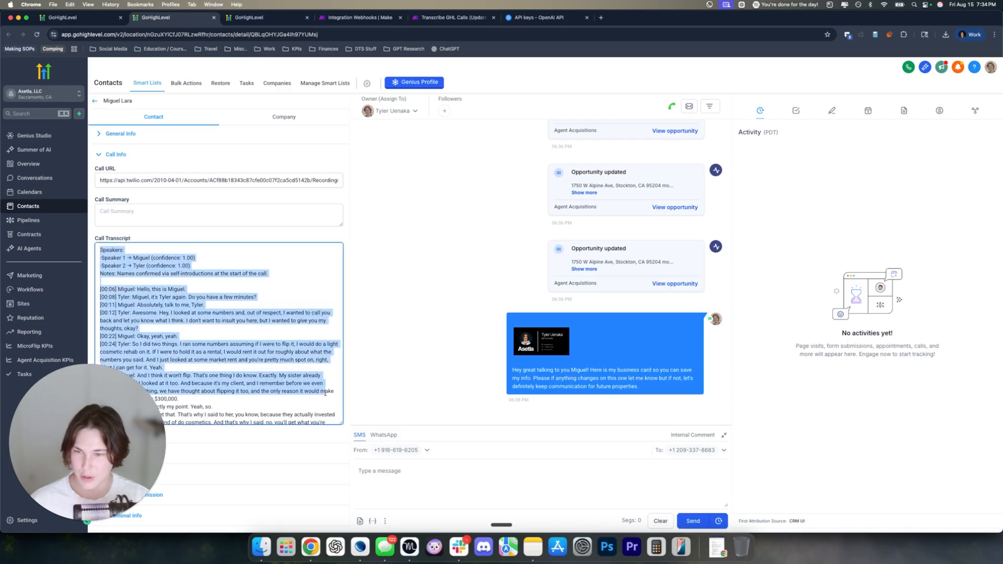
drag(100, 181, 355, 181)
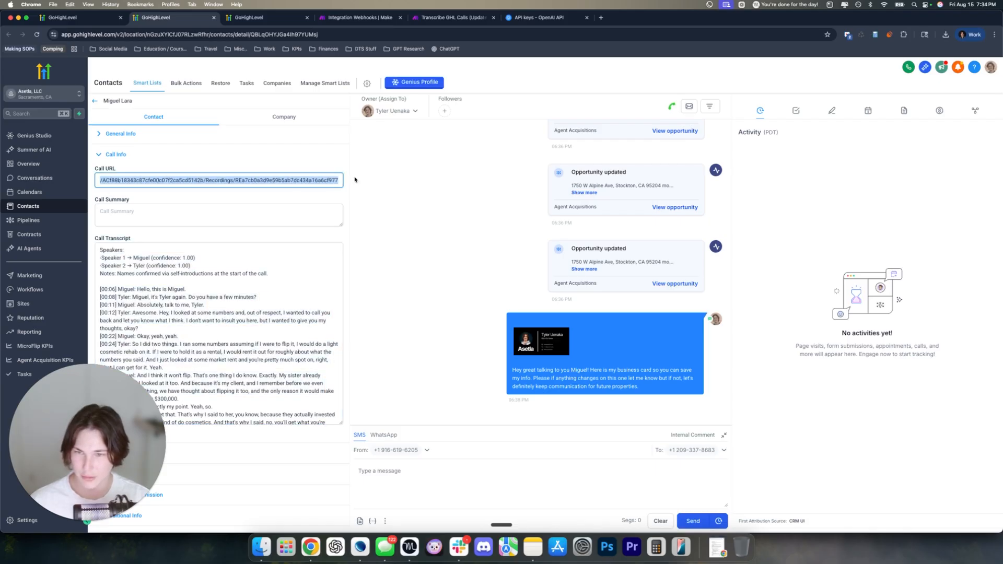
click(307, 193)
click(249, 17)
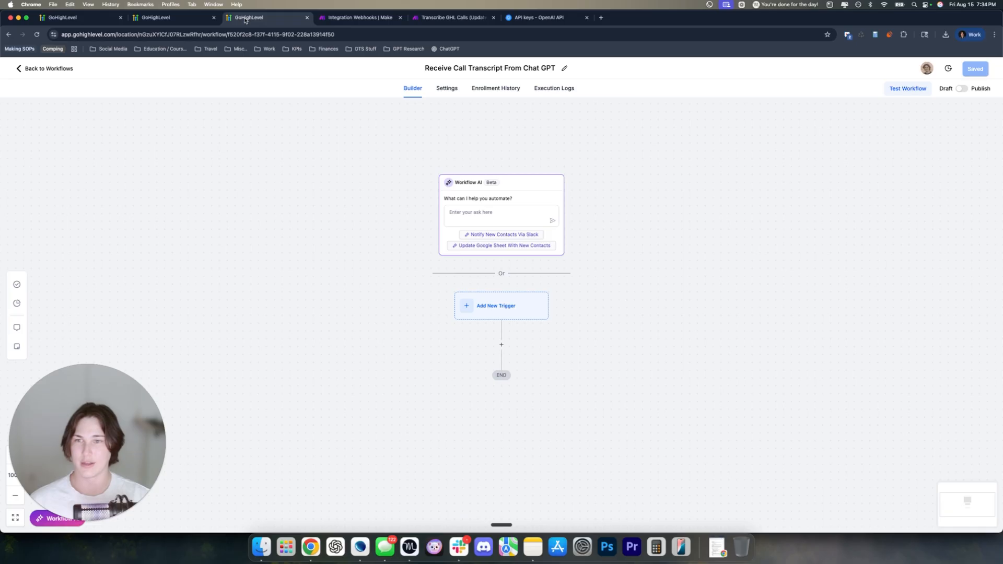
click(174, 18)
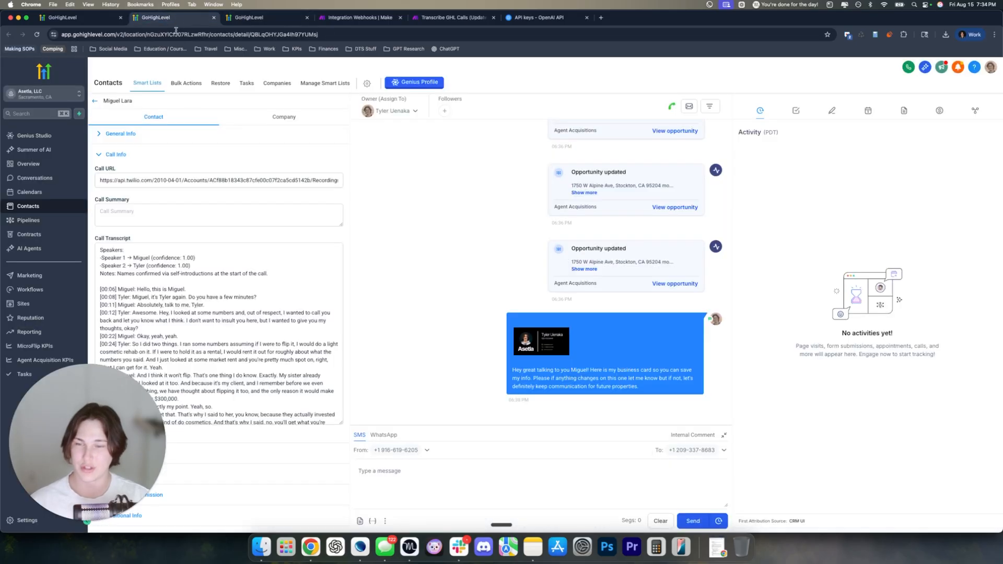
Zoom the transcript workflow's canvas to 120% and start adding a new trigger
click(248, 18)
scroll(599, 295, down, 1)
scroll(561, 254, up, 1)
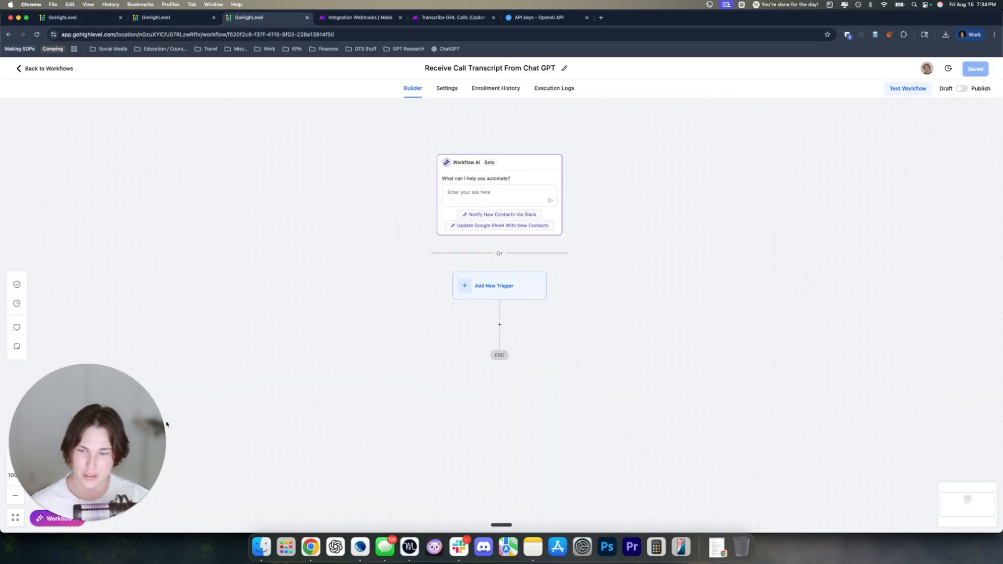
drag(105, 455, 104, 390)
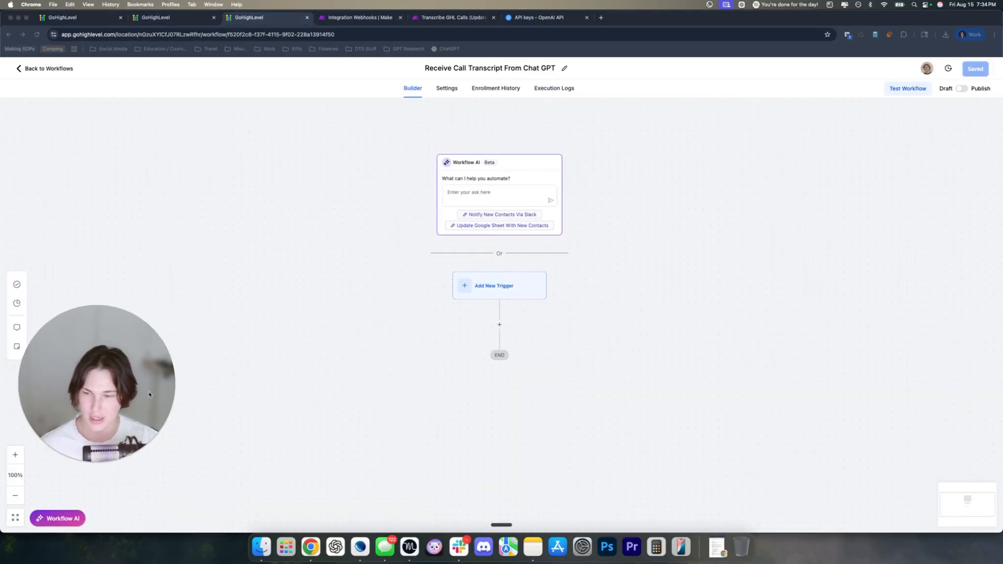
click(15, 454)
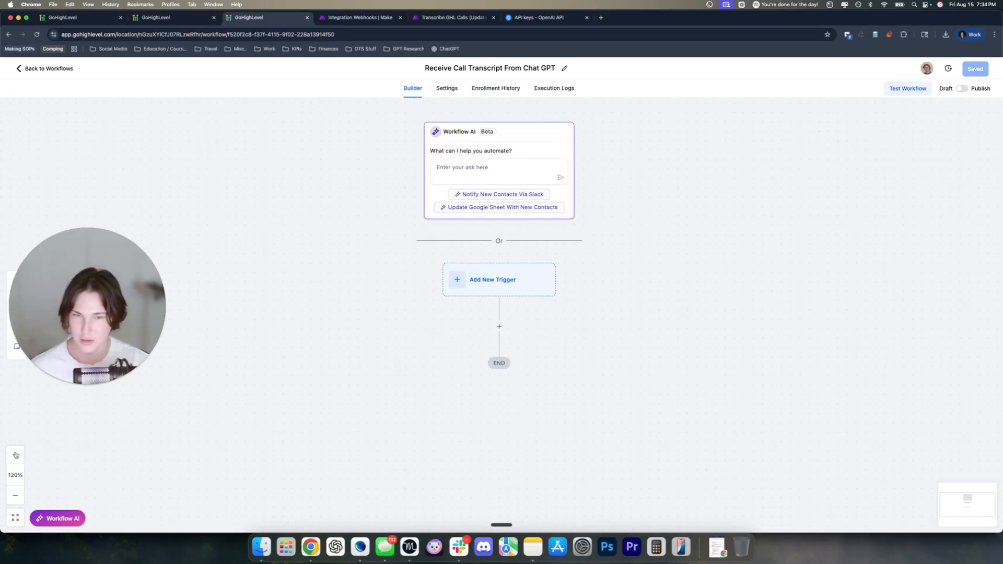
click(82, 298)
drag(82, 299, 81, 416)
click(611, 233)
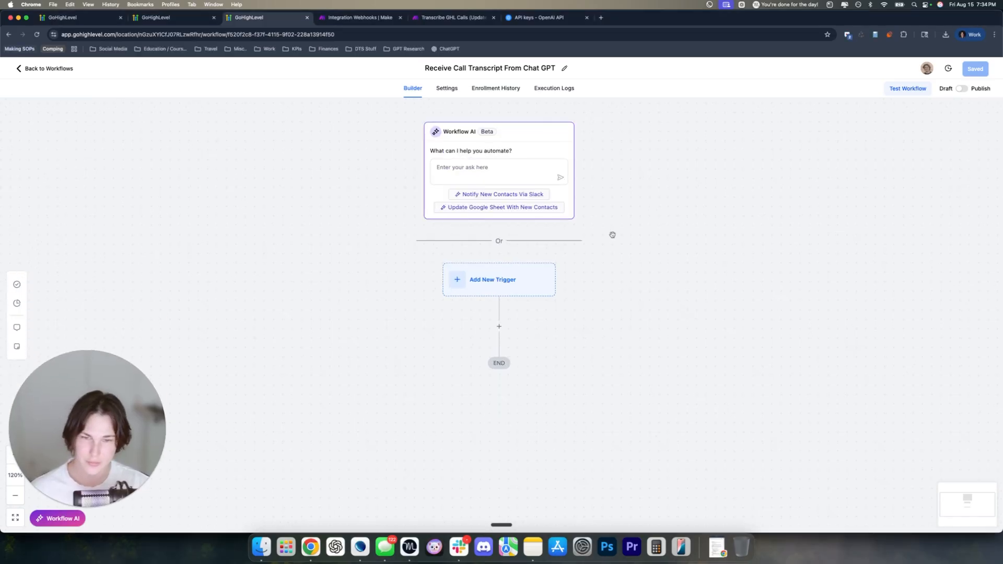
drag(608, 317, 590, 275)
click(460, 236)
Pick the Inbound Webhook trigger (search 'we'), copy its generated URL, and return to Make
click(871, 152)
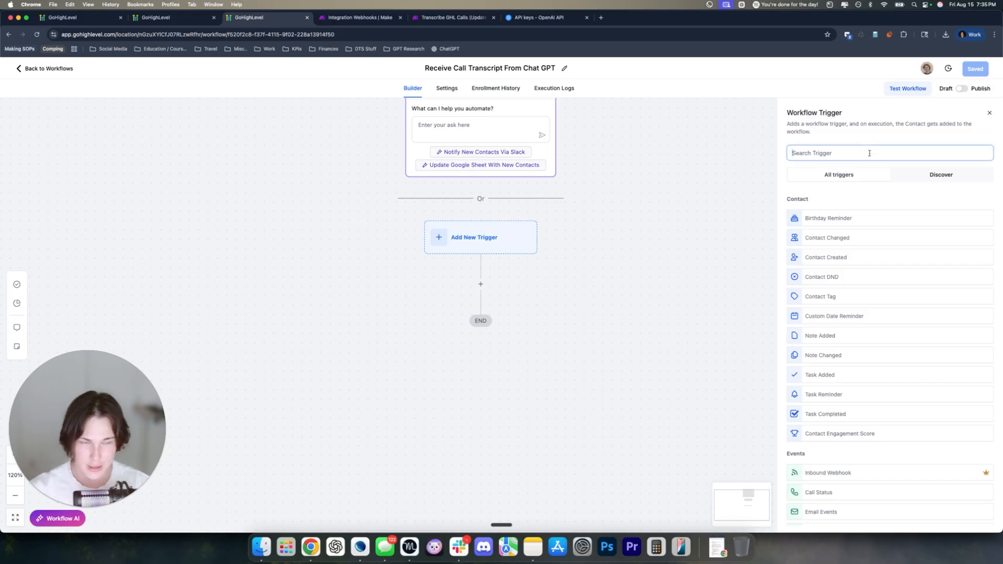
text(we)
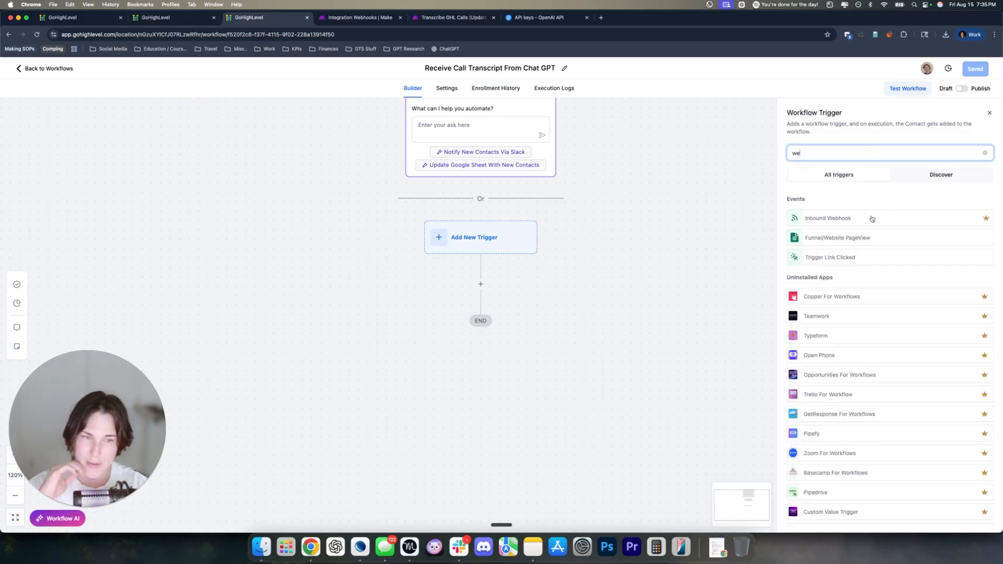
click(826, 219)
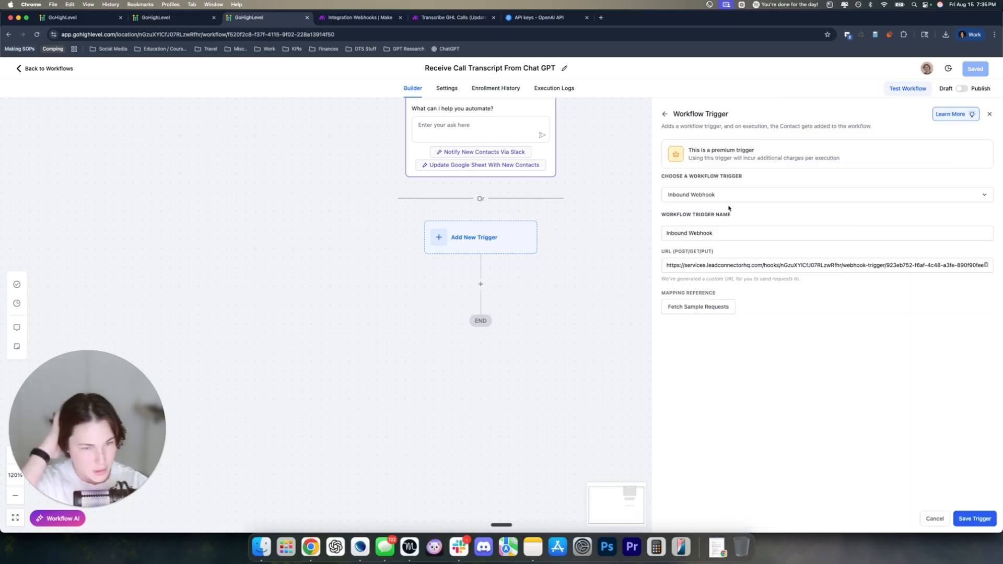
click(671, 262)
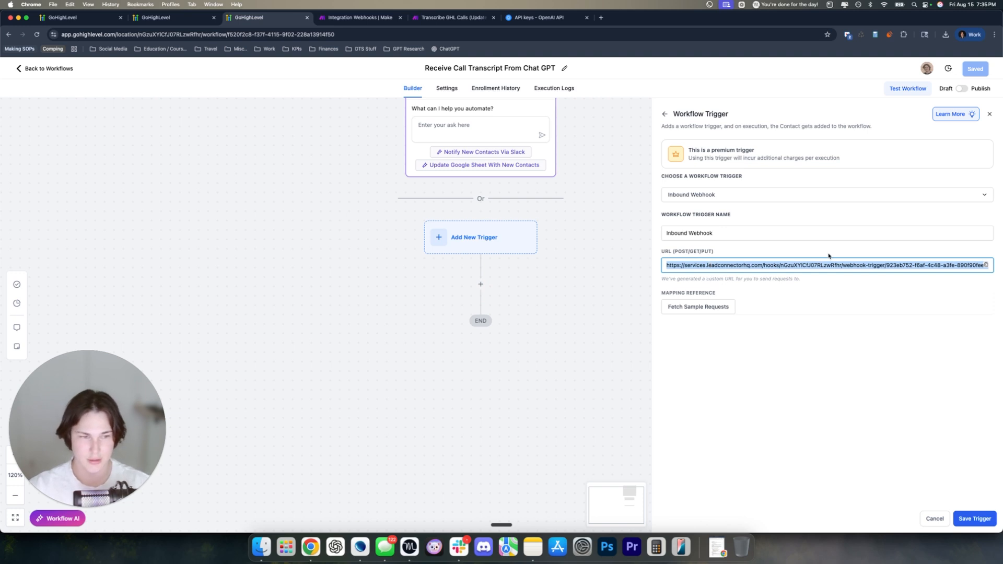
click(988, 265)
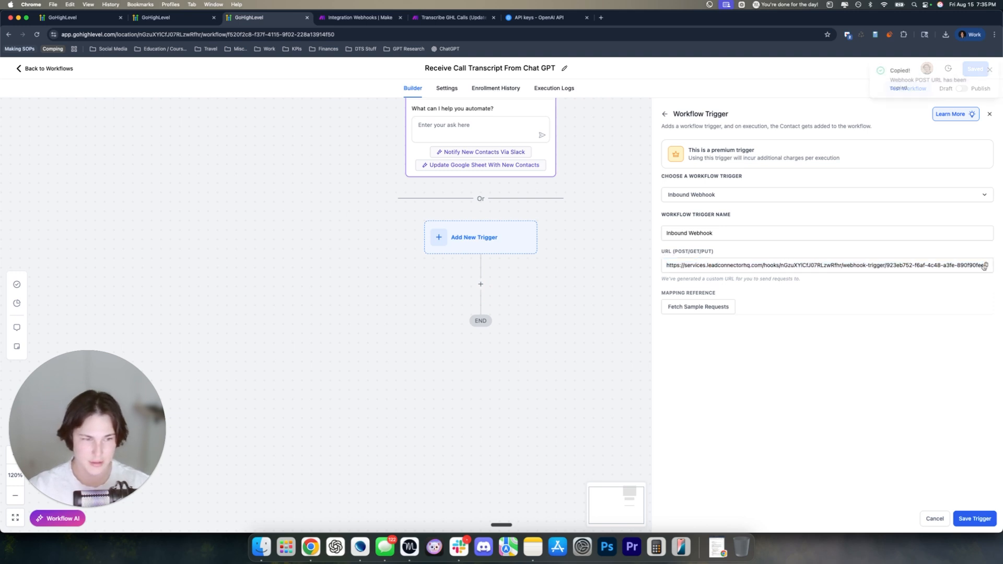
click(354, 19)
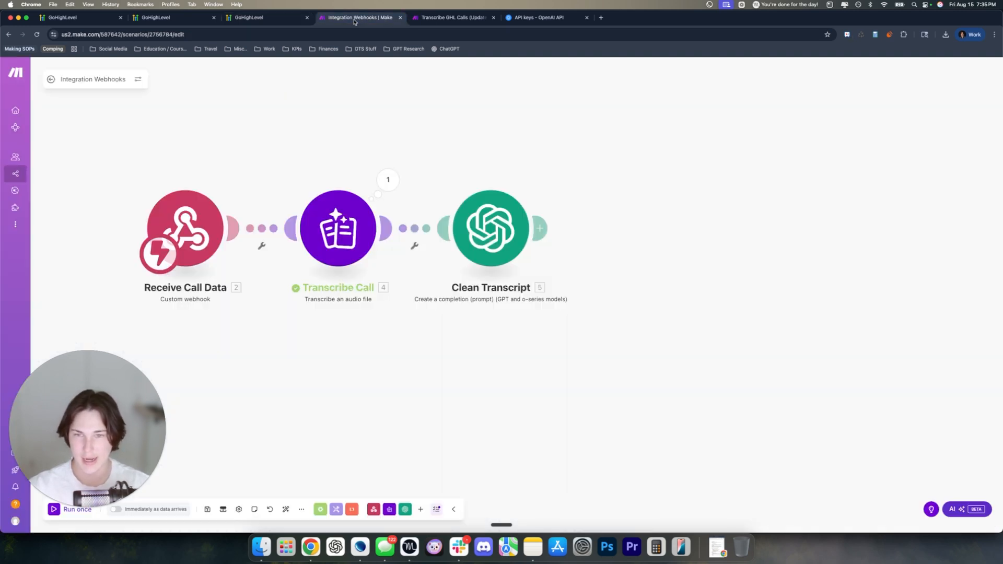
click(543, 229)
Search 'http' and add the HTTP 'Make a request' module after Clean Transcript
click(718, 319)
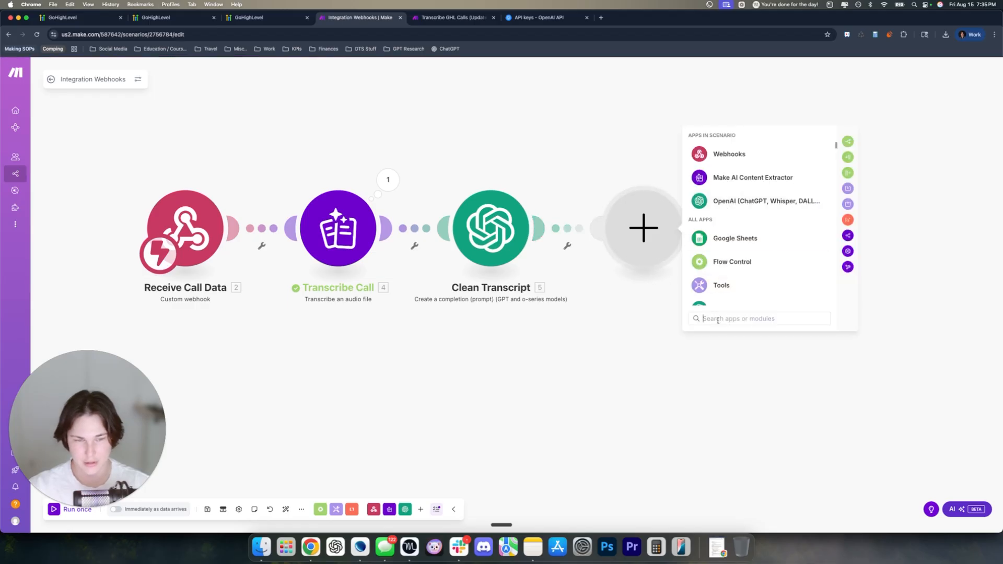
text(http)
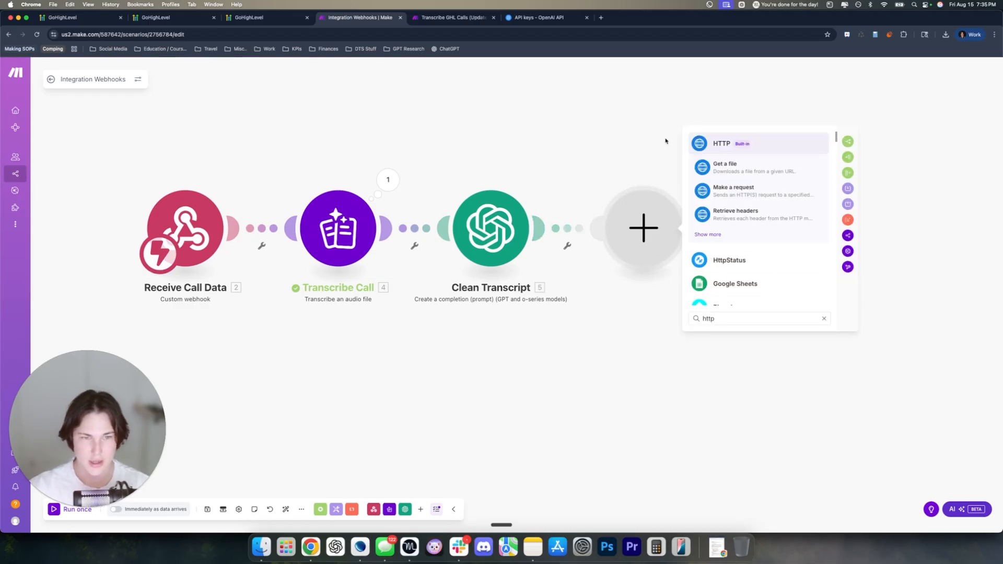
click(751, 150)
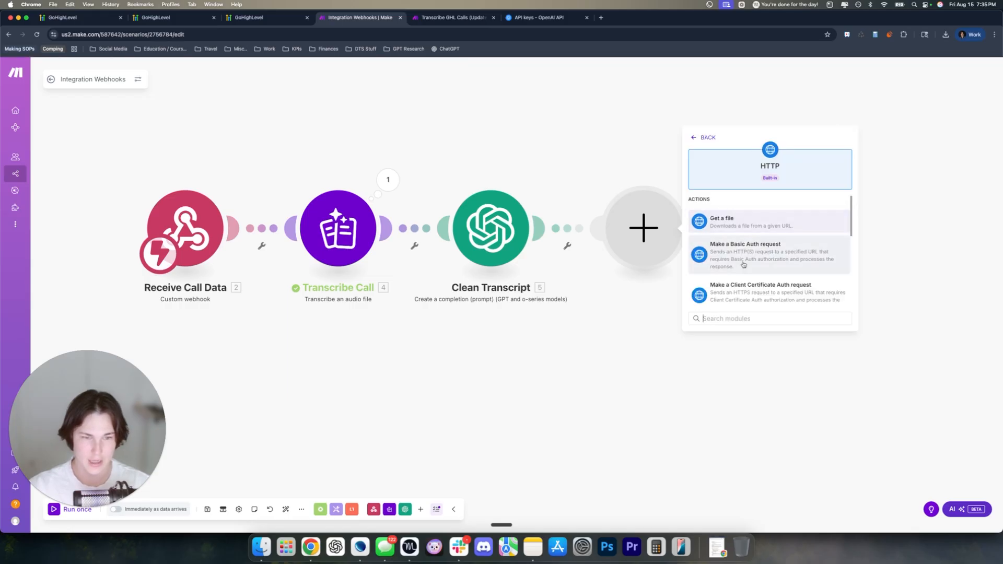
scroll(757, 256, down, 5)
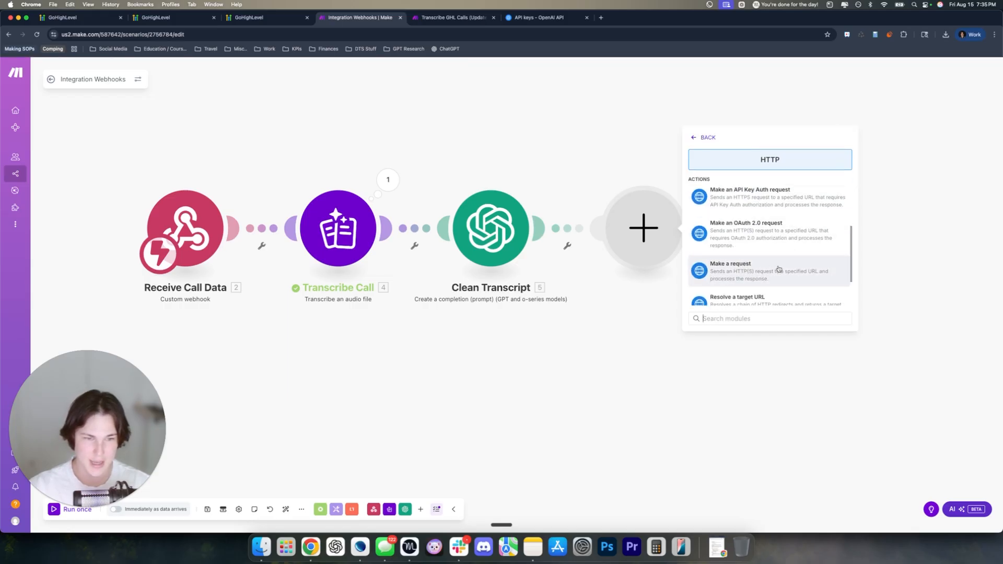
click(749, 276)
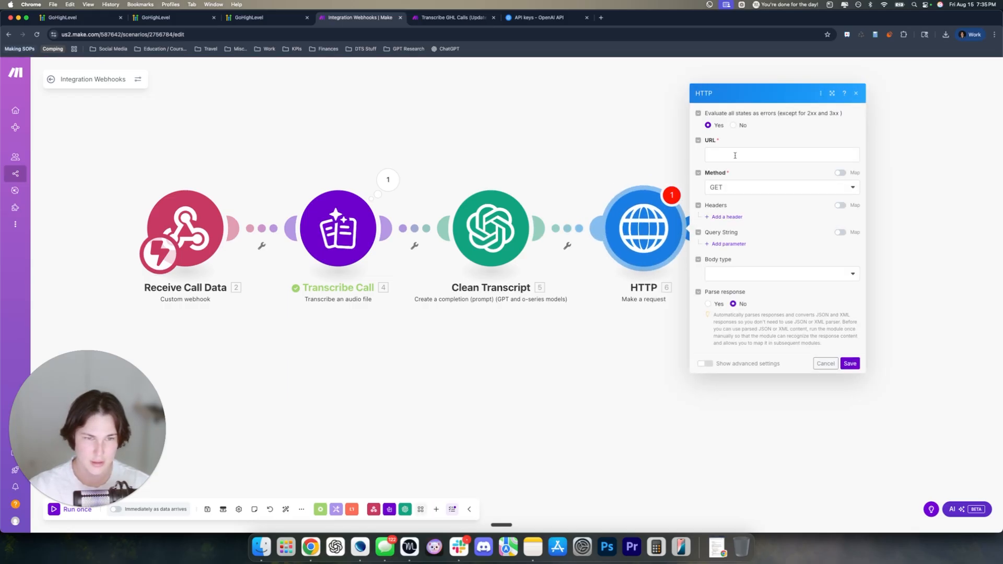
Paste the GoHighLevel webhook URL into the HTTP request and set the method to POST
click(722, 154)
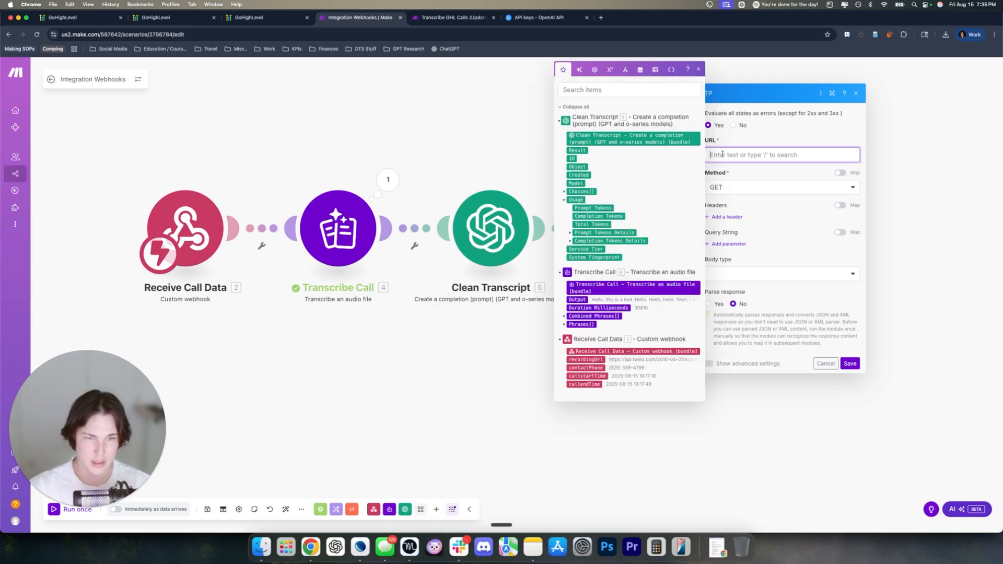
key(super+v)
click(762, 186)
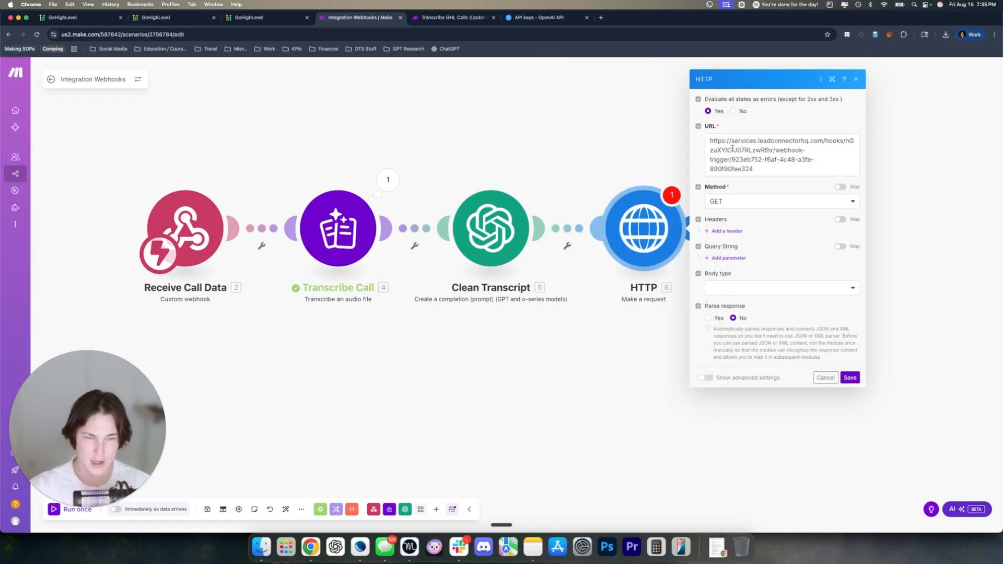
click(251, 18)
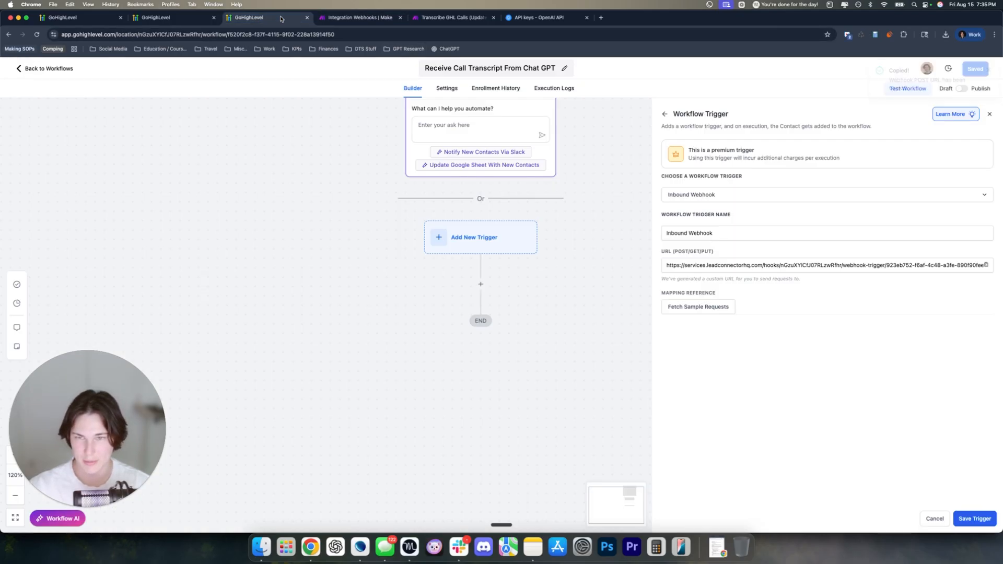
click(361, 17)
click(723, 201)
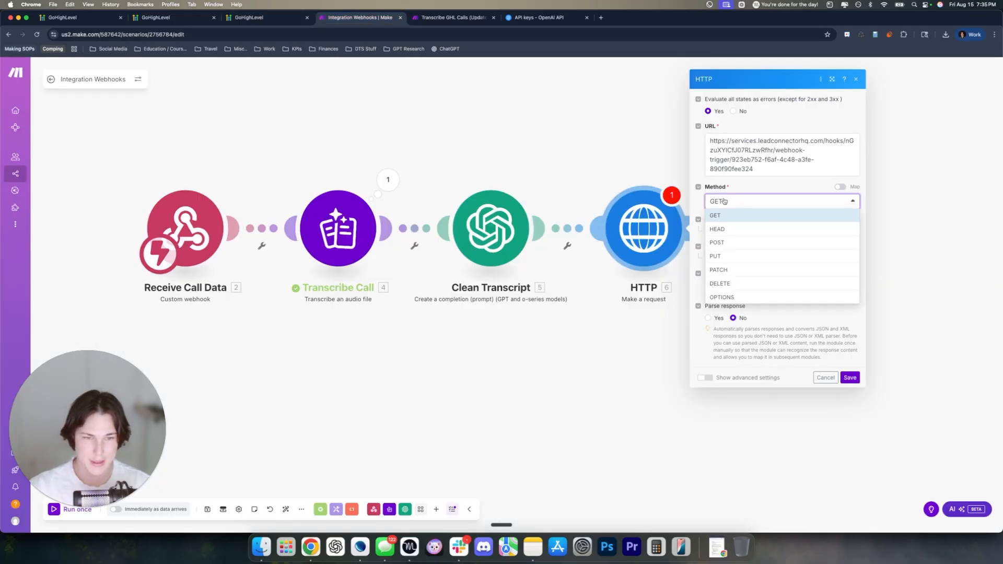
click(726, 243)
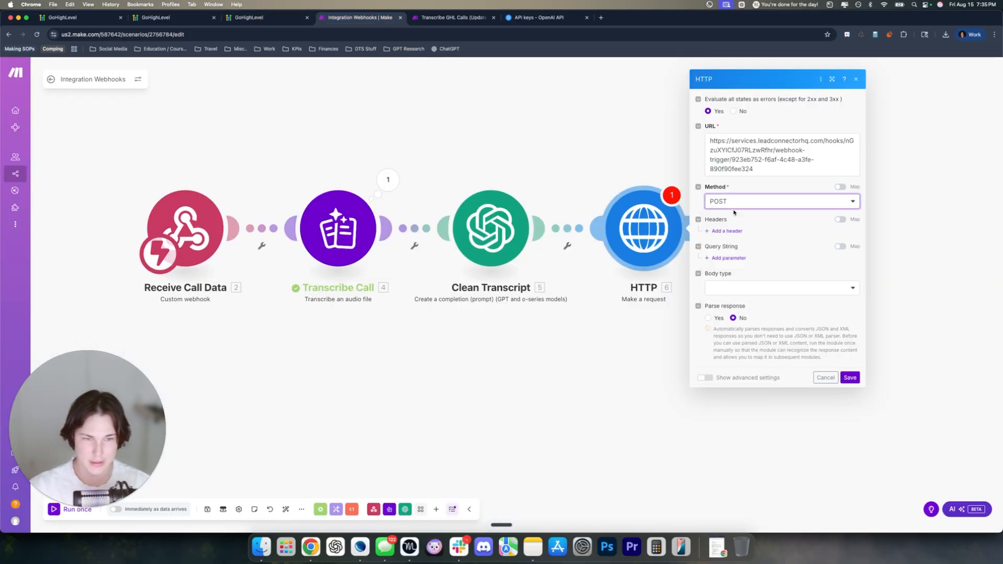
click(763, 186)
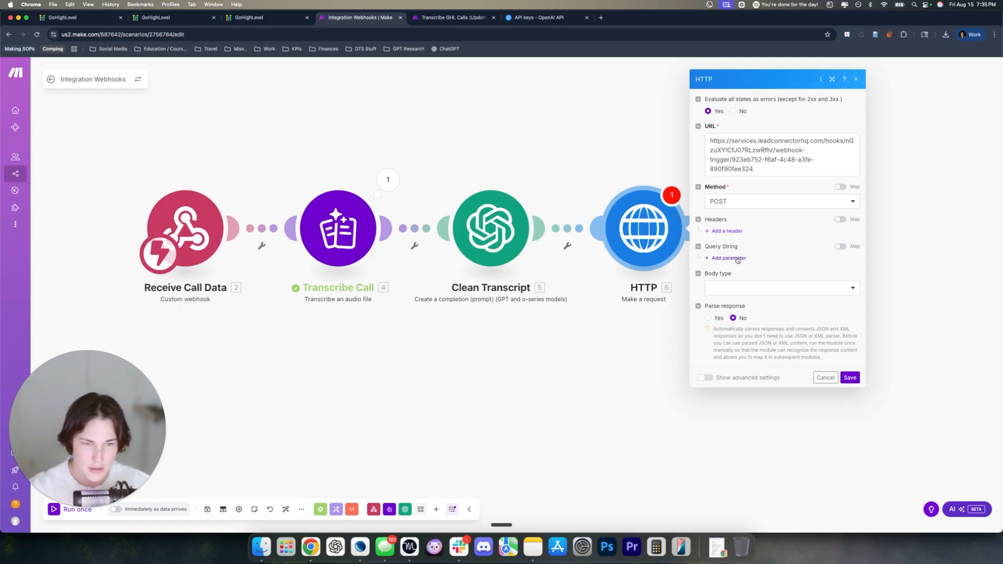
Use a Multipart/form-data body with a text field 'Phone Number' mapped to contactPhone
click(741, 288)
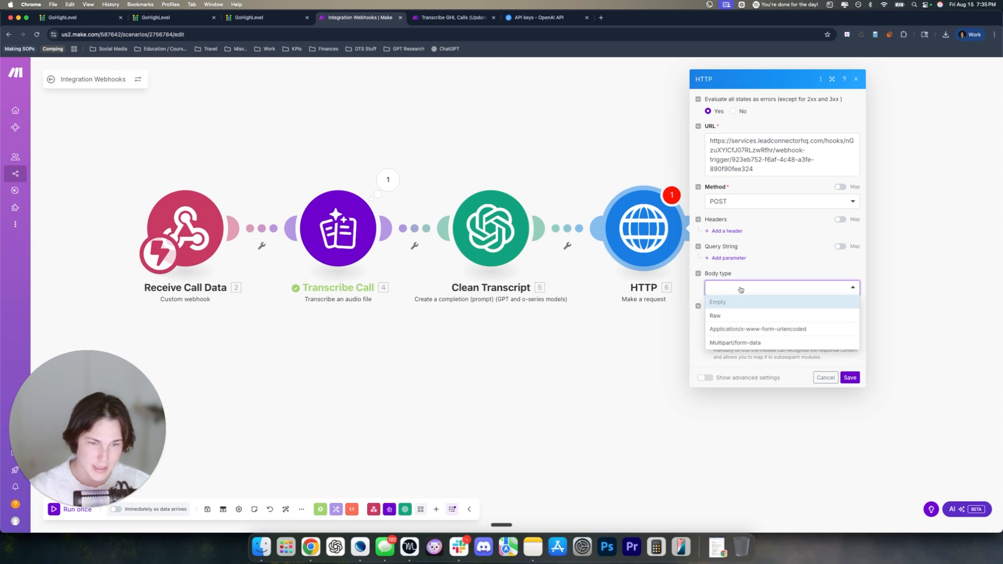
click(766, 343)
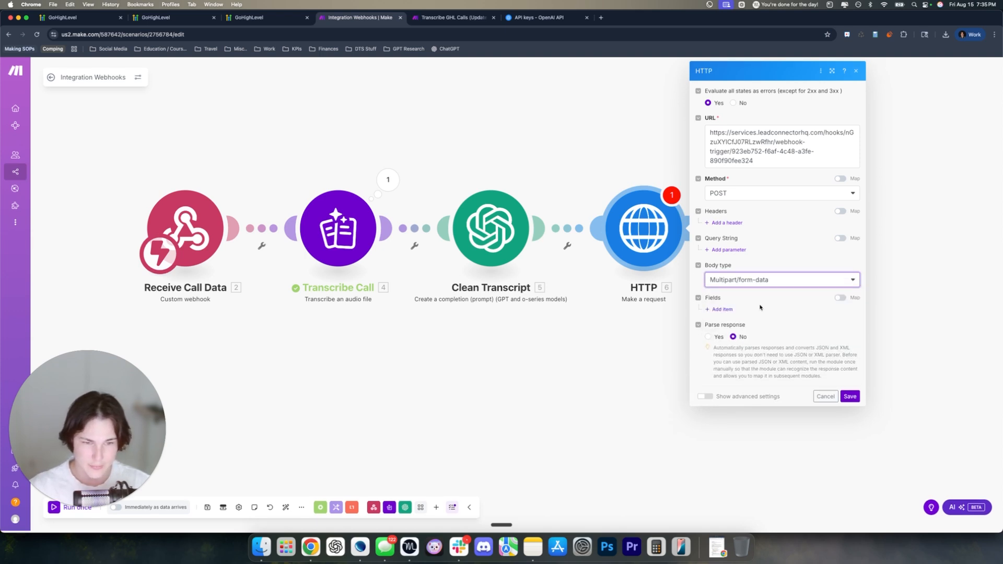
click(721, 309)
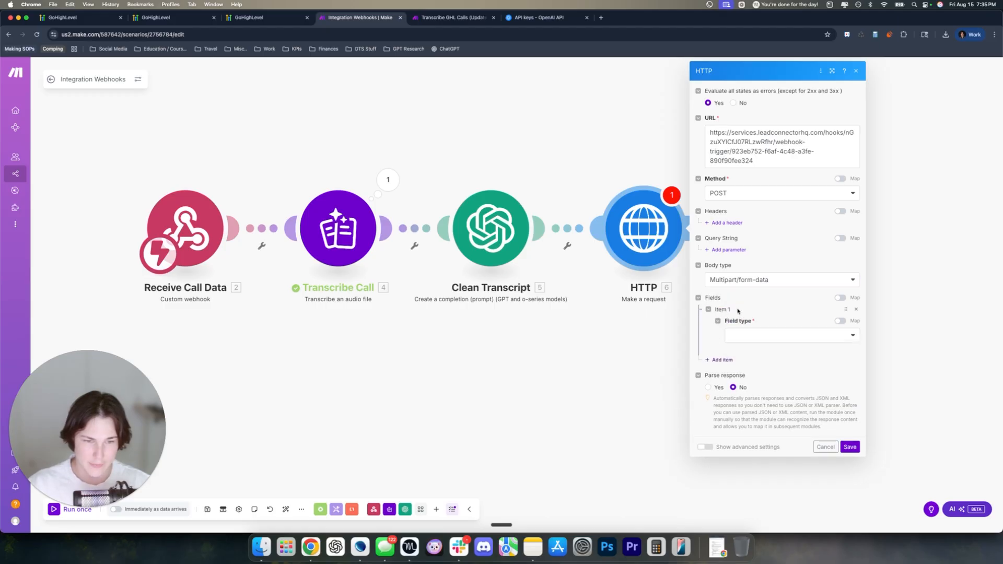
click(743, 343)
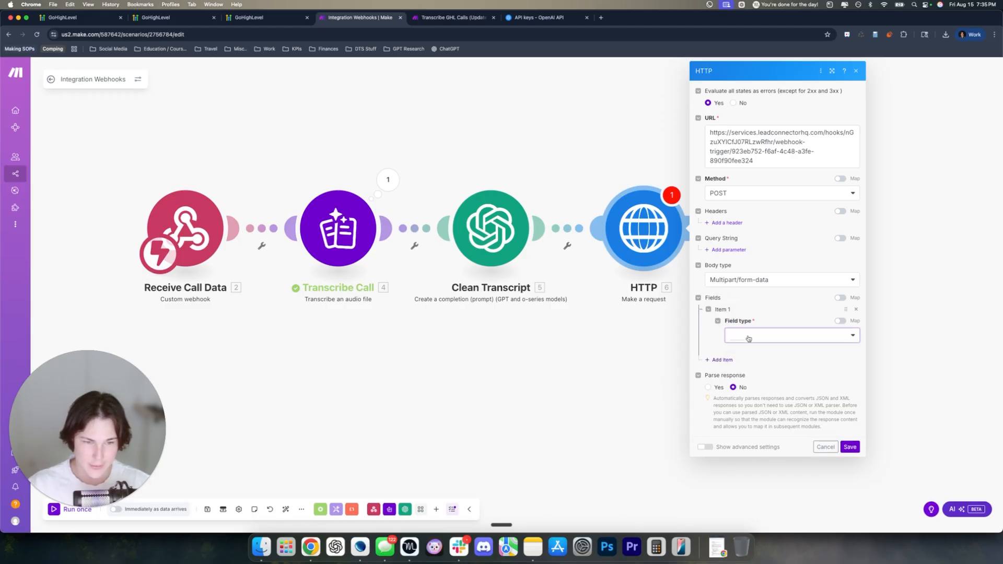
click(736, 350)
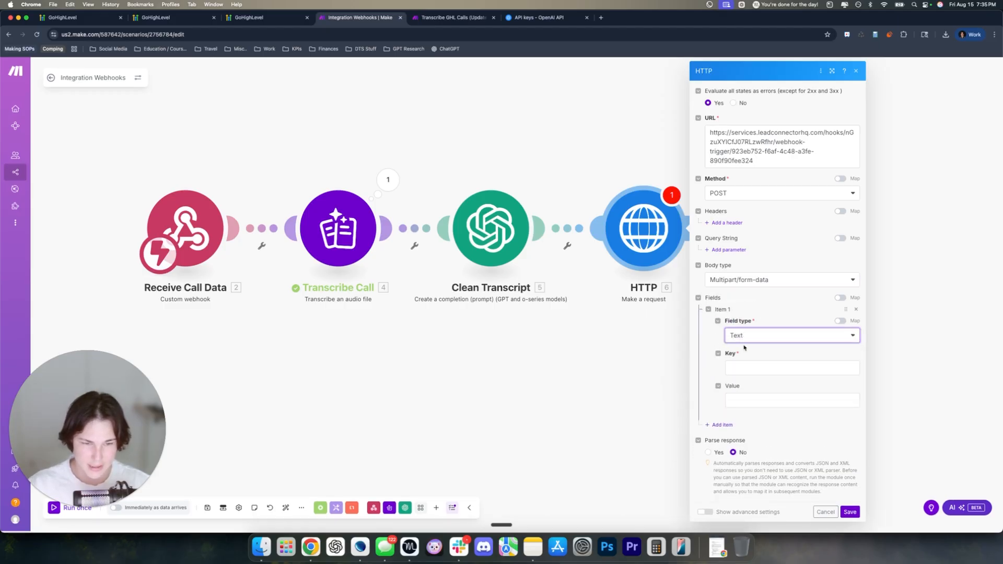
click(747, 366)
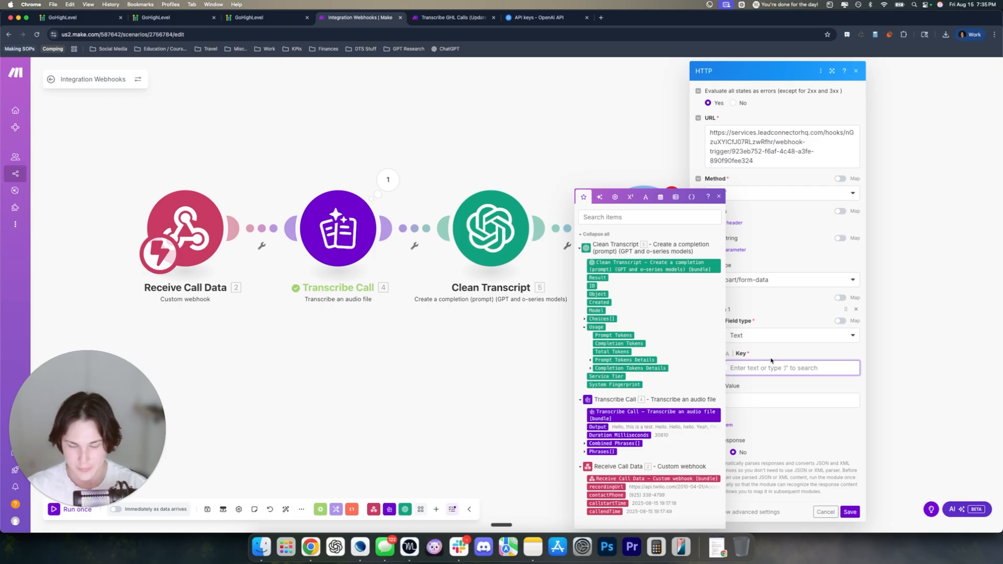
text(P)
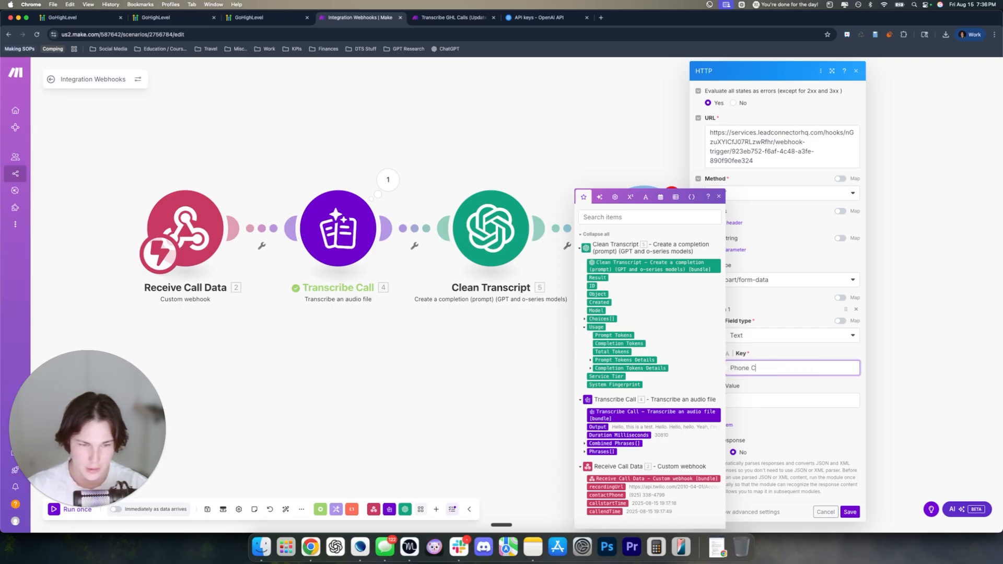
text(hone Number)
click(769, 397)
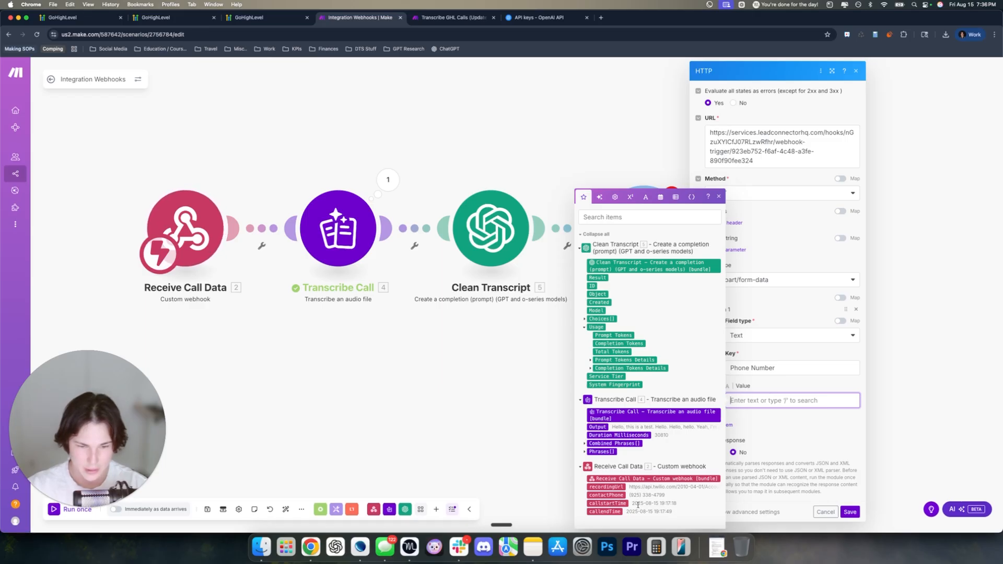
click(610, 494)
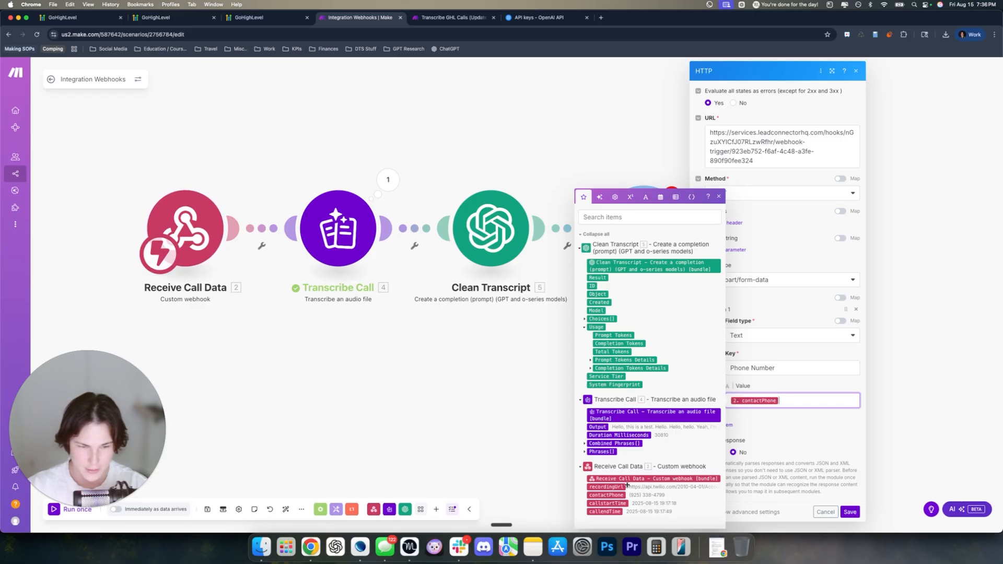
click(797, 387)
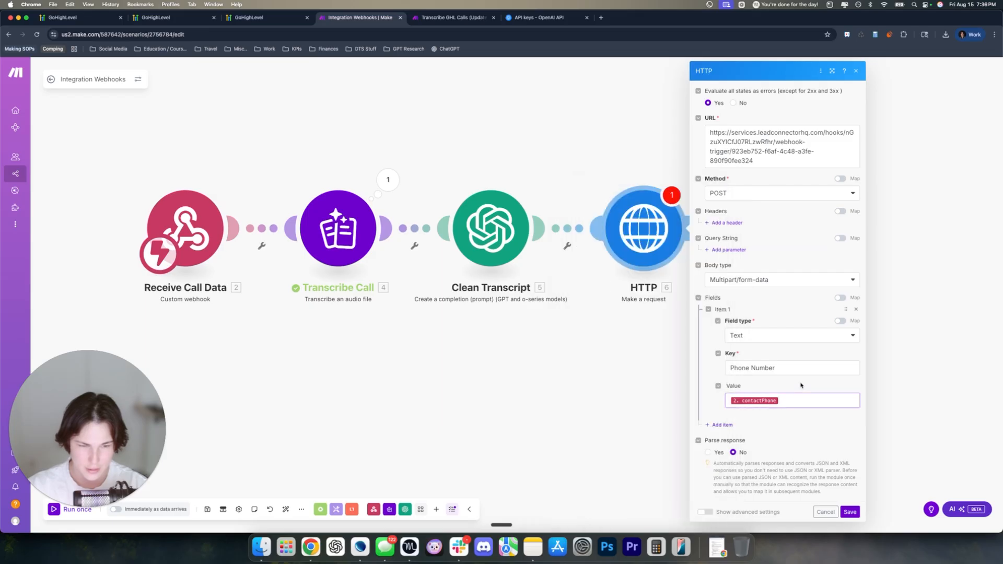
click(717, 427)
scroll(752, 399, down, 2)
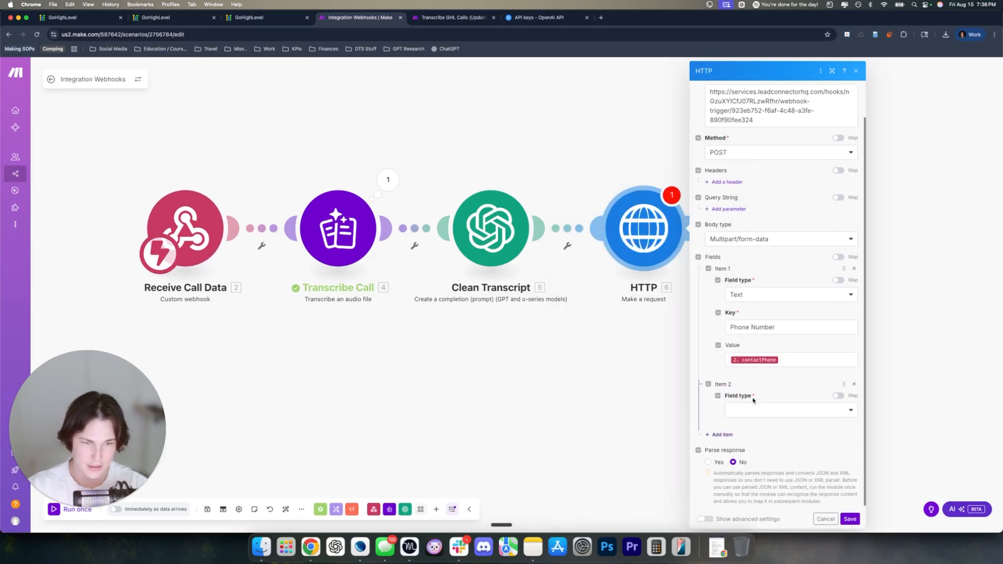
Add a text form field 'Call URL' mapped to the webhook's recordingUrl
click(763, 407)
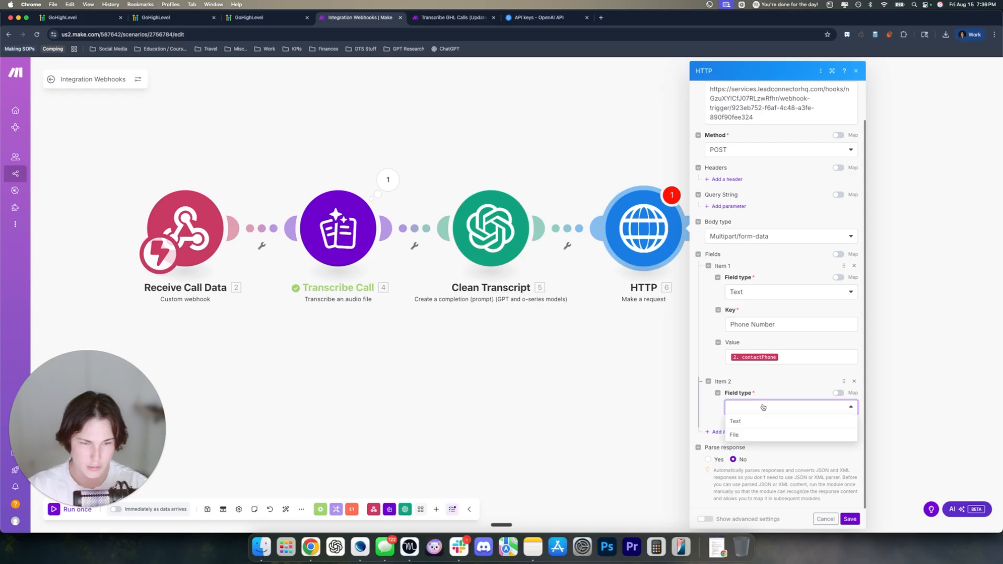
click(759, 426)
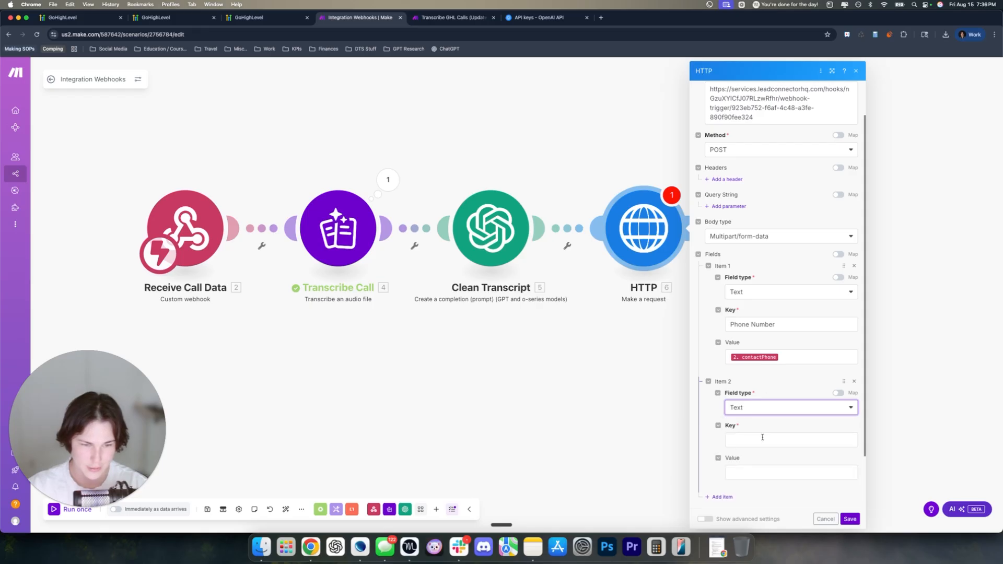
click(762, 439)
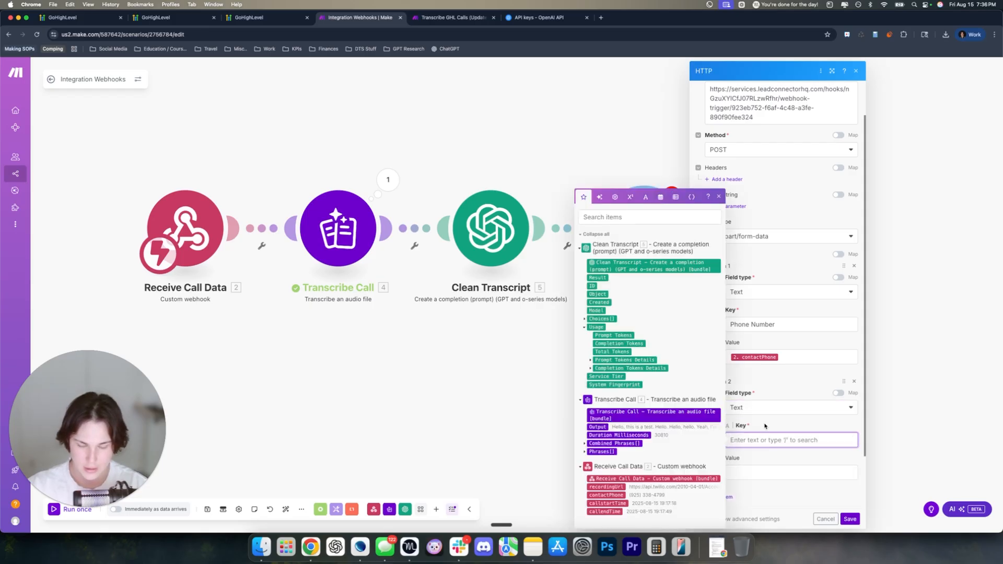
text(Call URL)
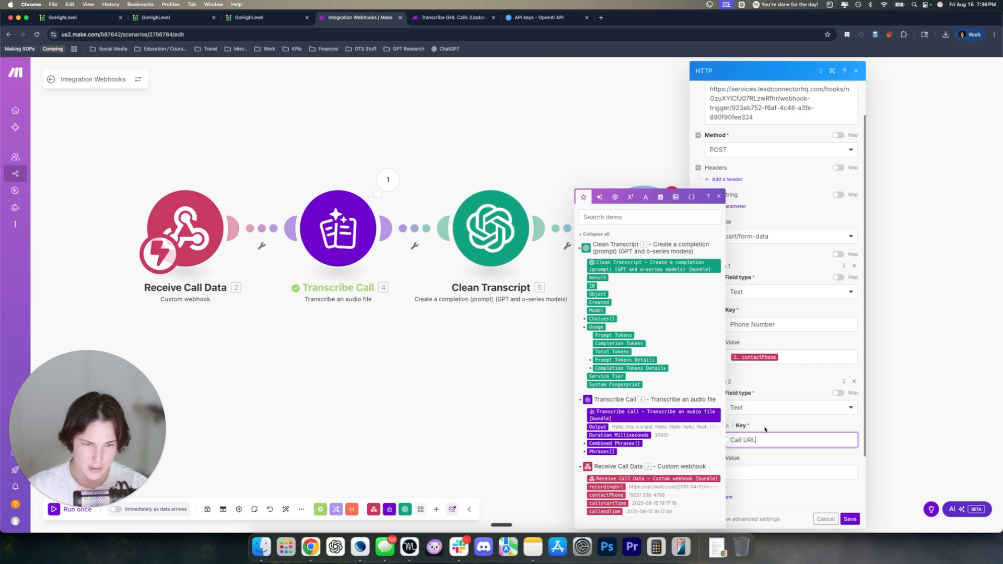
click(758, 472)
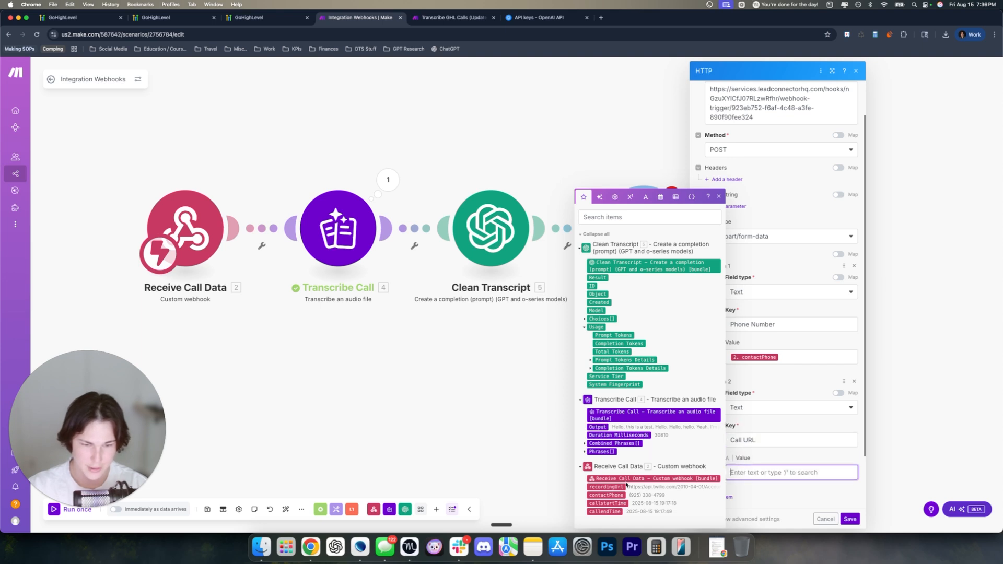
click(608, 487)
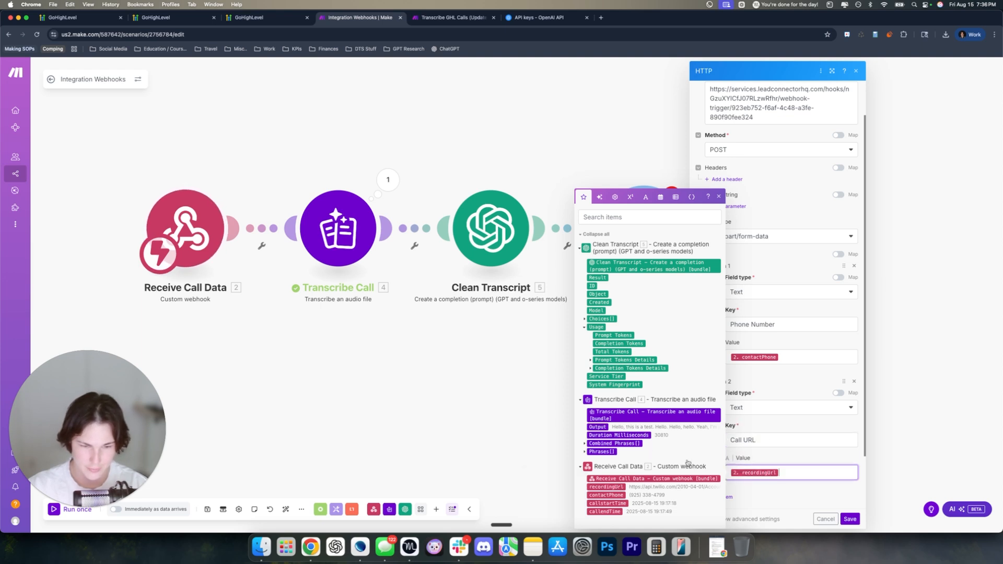
click(723, 497)
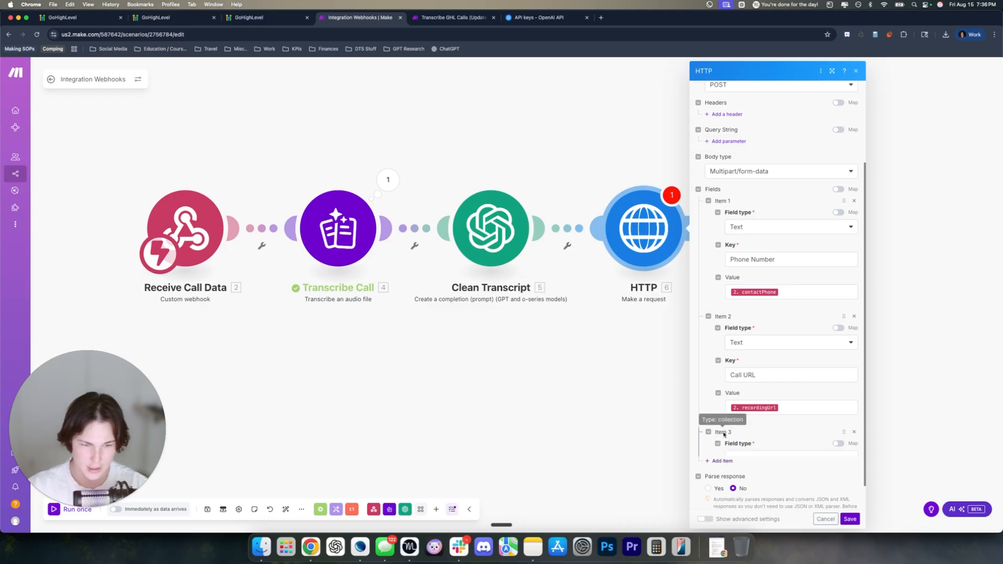
Add a text field 'Transcript' mapped to the Clean Transcript Result, then save the module
click(758, 426)
click(742, 442)
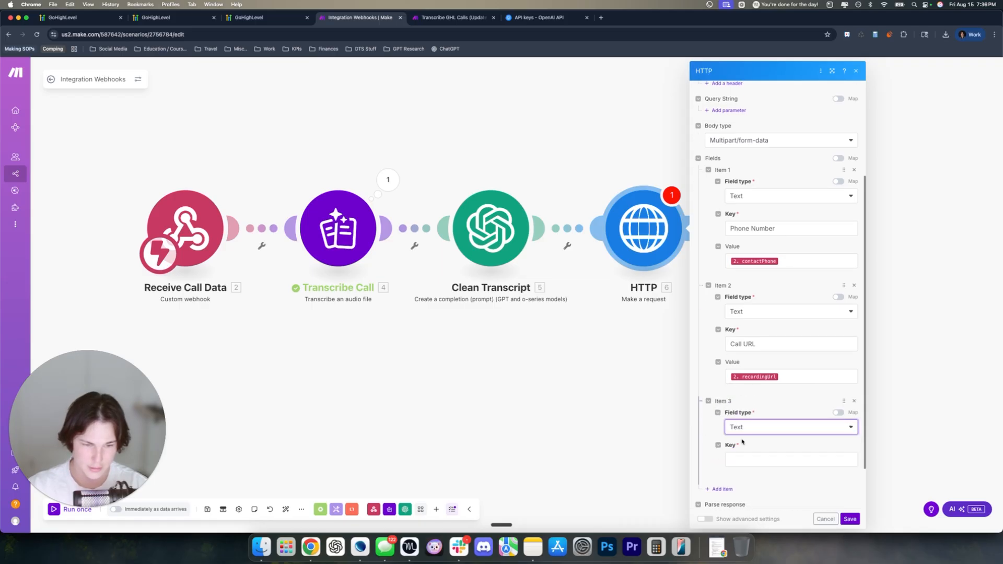
click(751, 420)
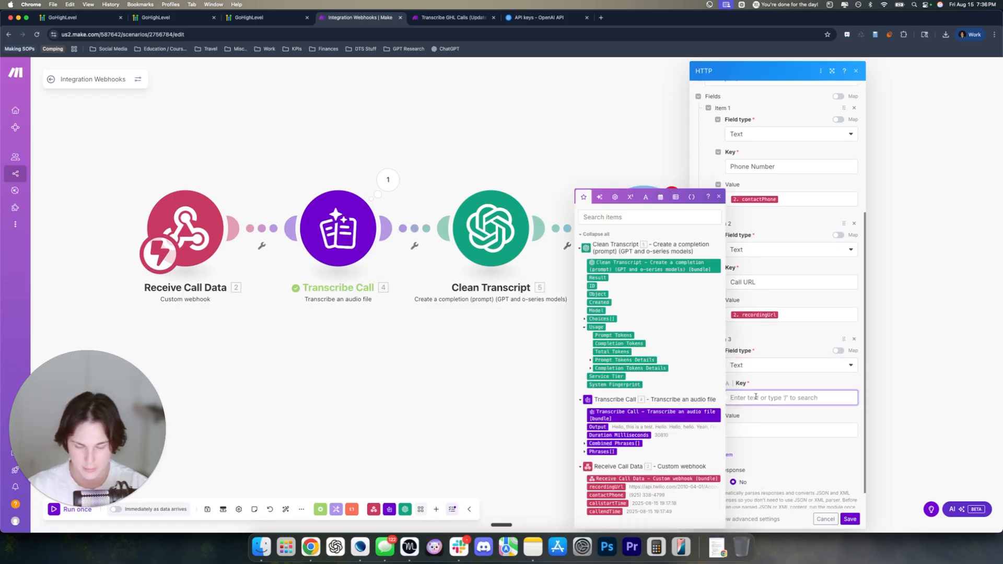
text(T)
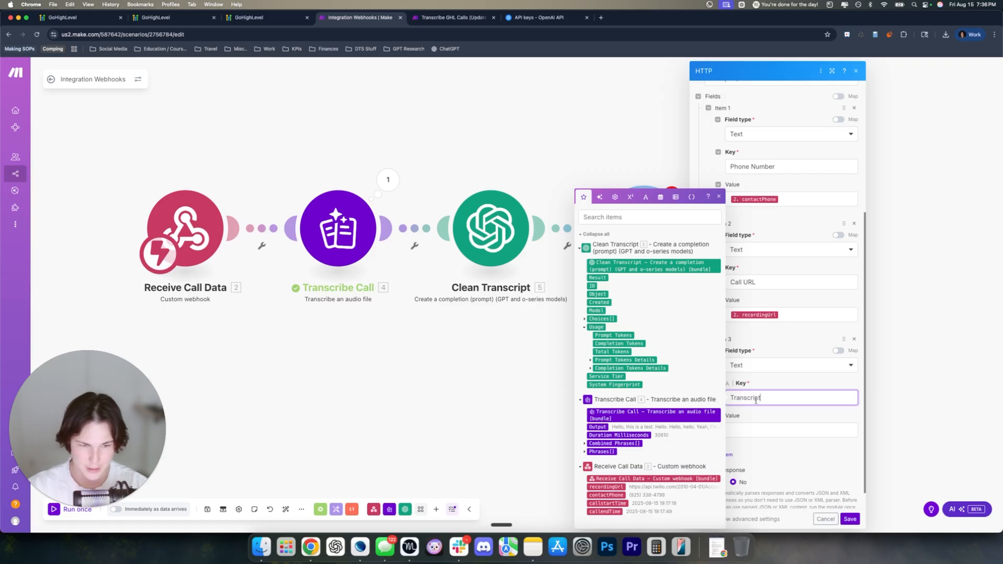
text(ranscript)
key(Tab)
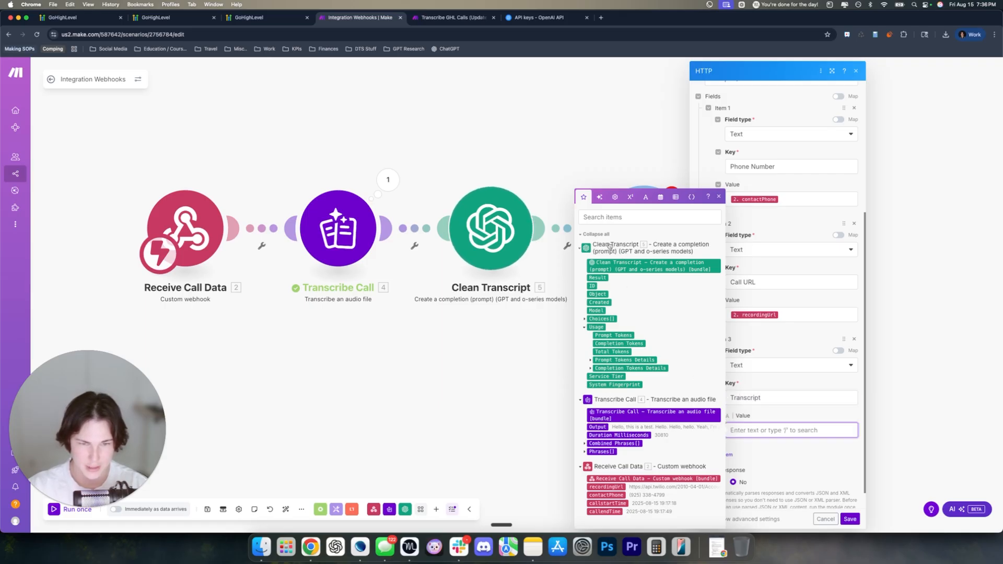
click(596, 277)
click(767, 418)
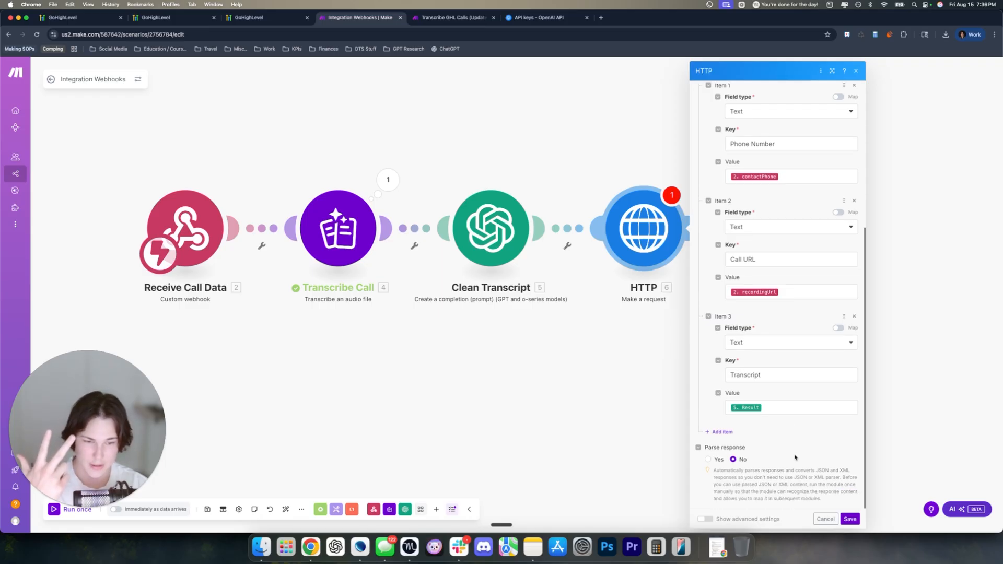
click(850, 519)
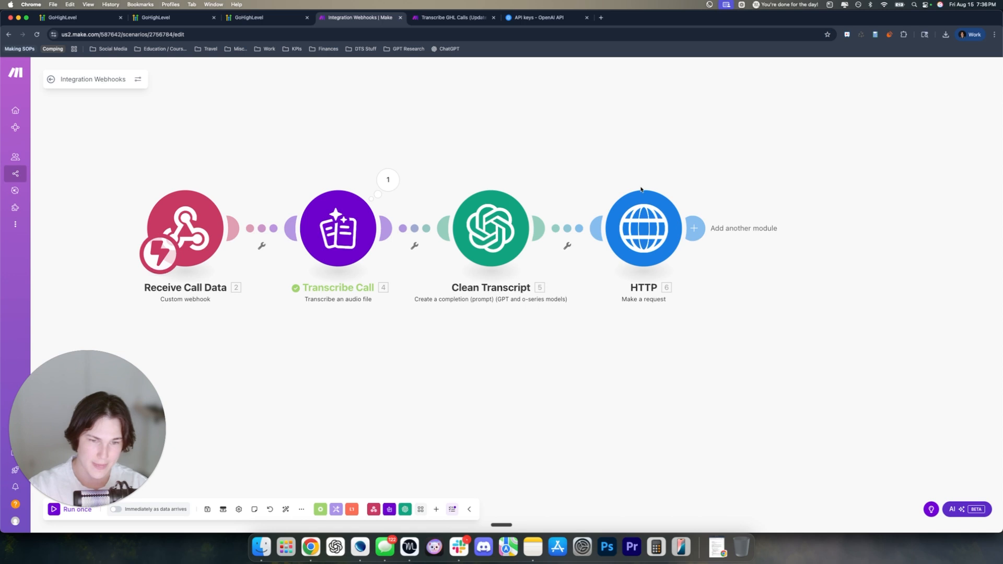
Rename the HTTP module 'Send Transcript To GoHighLevel', save the scenario, and go back to GoHighLevel
right_click(643, 214)
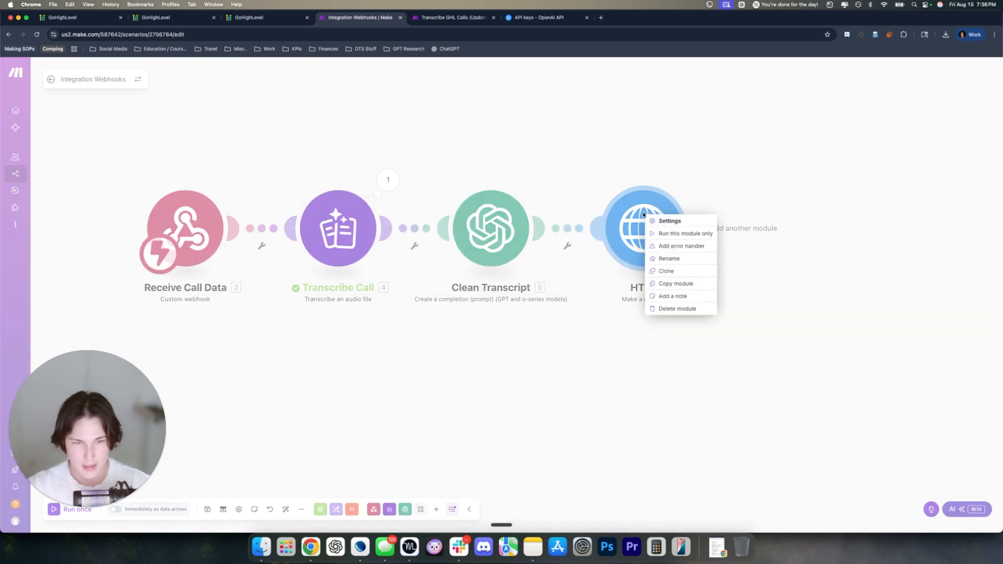
click(673, 255)
text(Send Transcript To GoHighLevel)
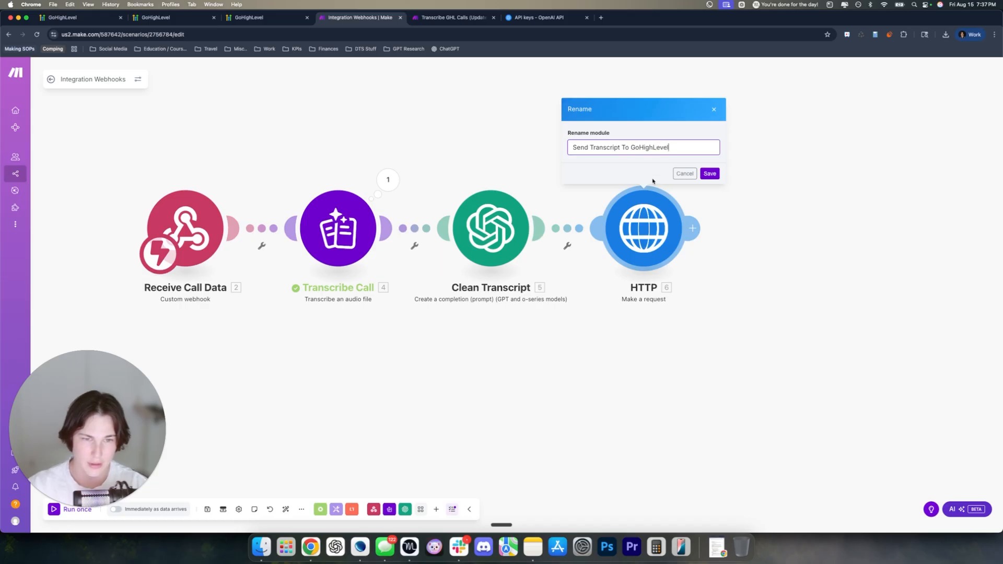
click(709, 175)
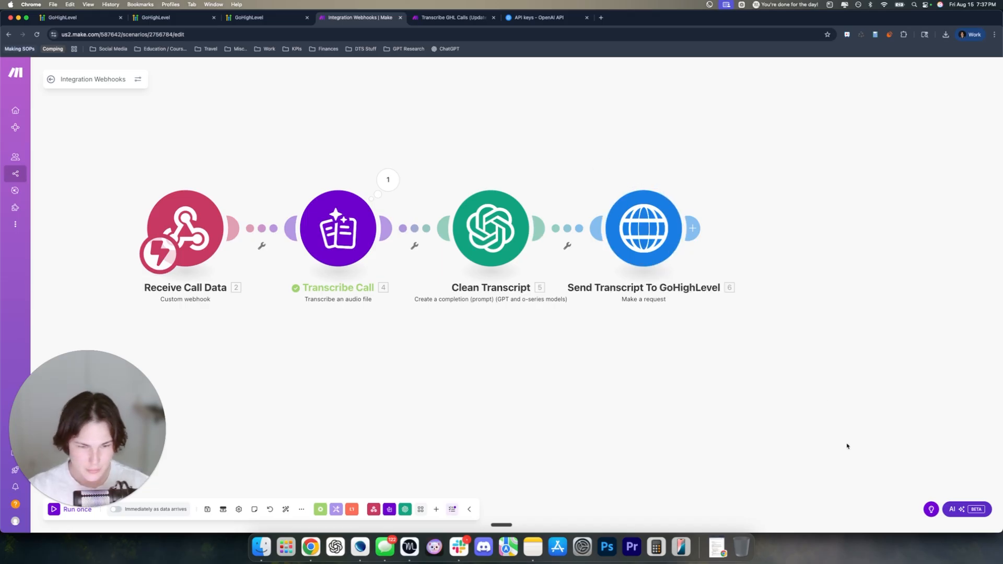
click(208, 510)
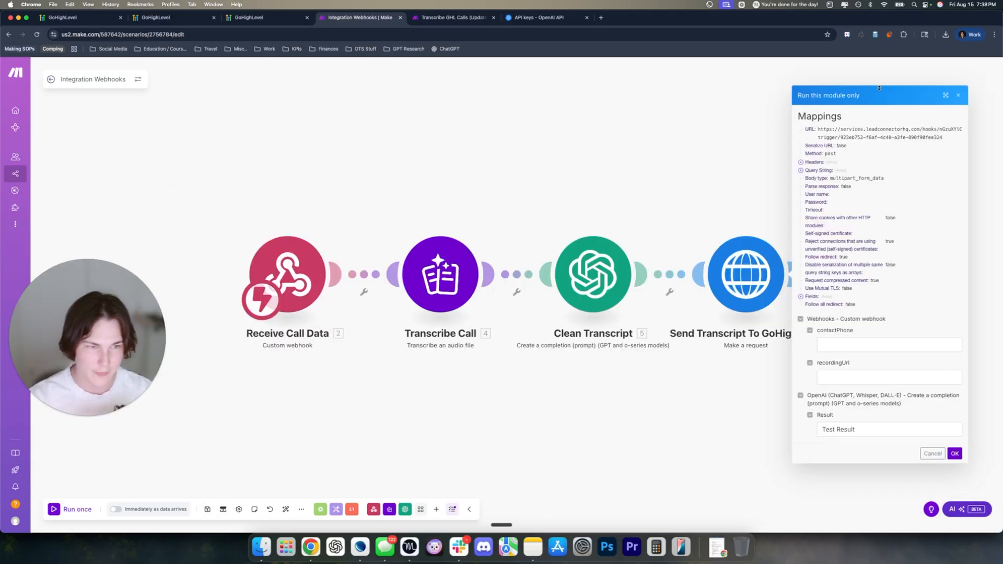
click(958, 97)
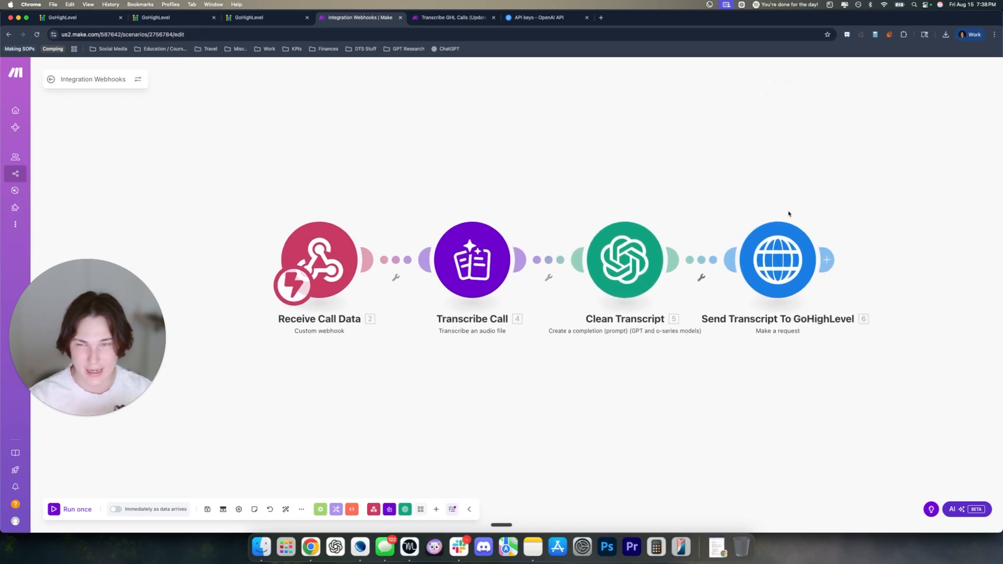
click(266, 19)
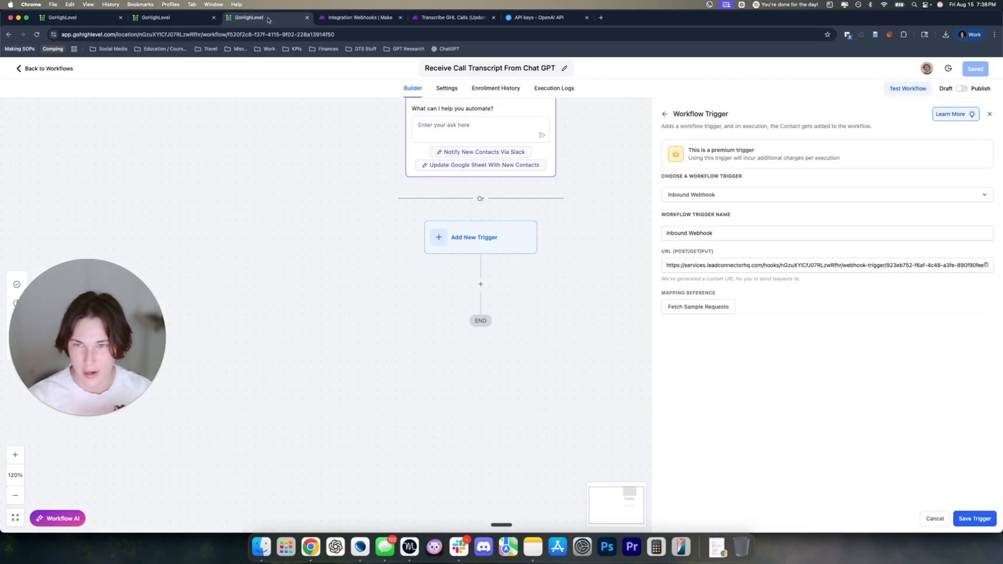
Fetch sample webhook requests in Make, then open GoHighLevel's Automation > Workflows > Tutorial folder
click(697, 308)
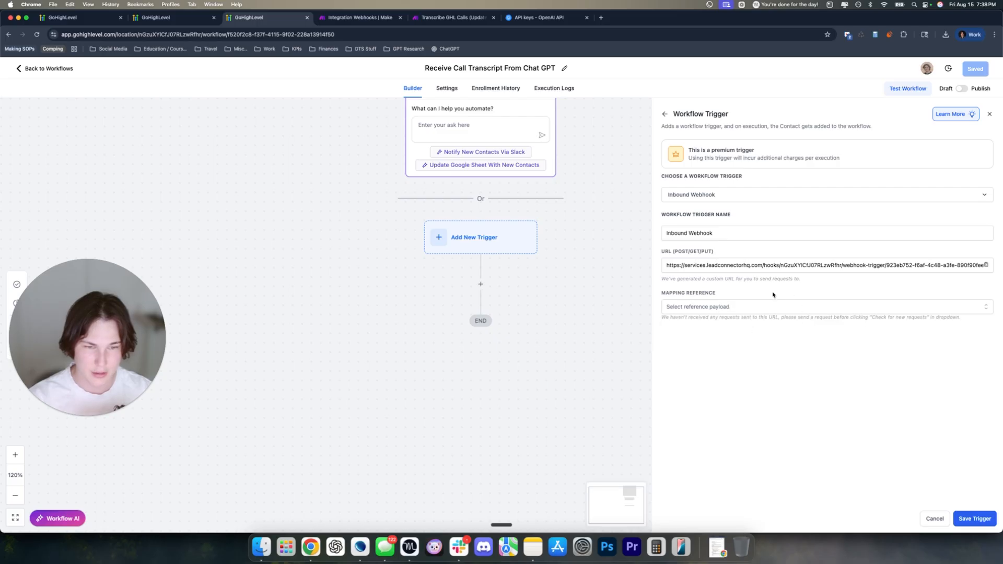
click(360, 17)
click(95, 18)
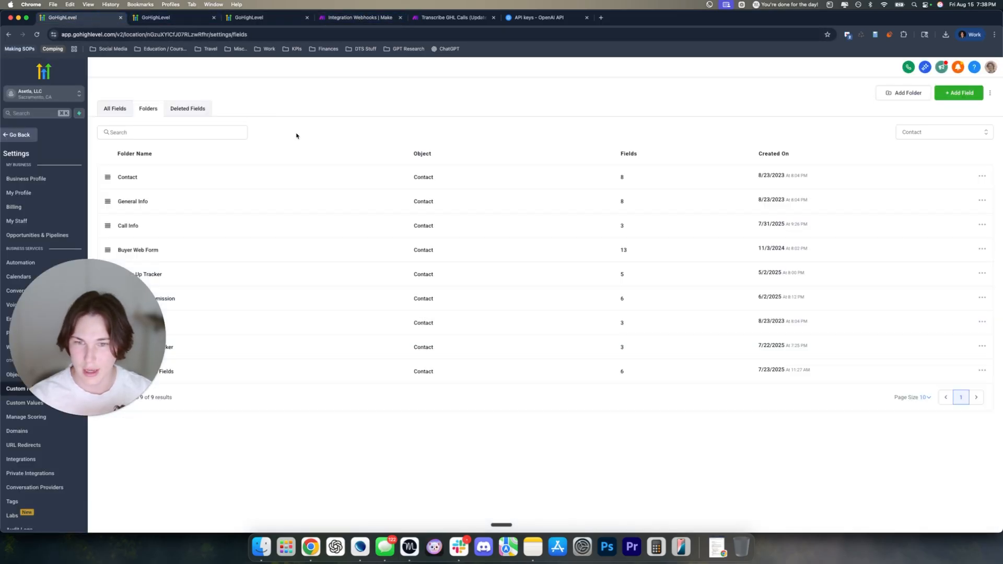
click(19, 136)
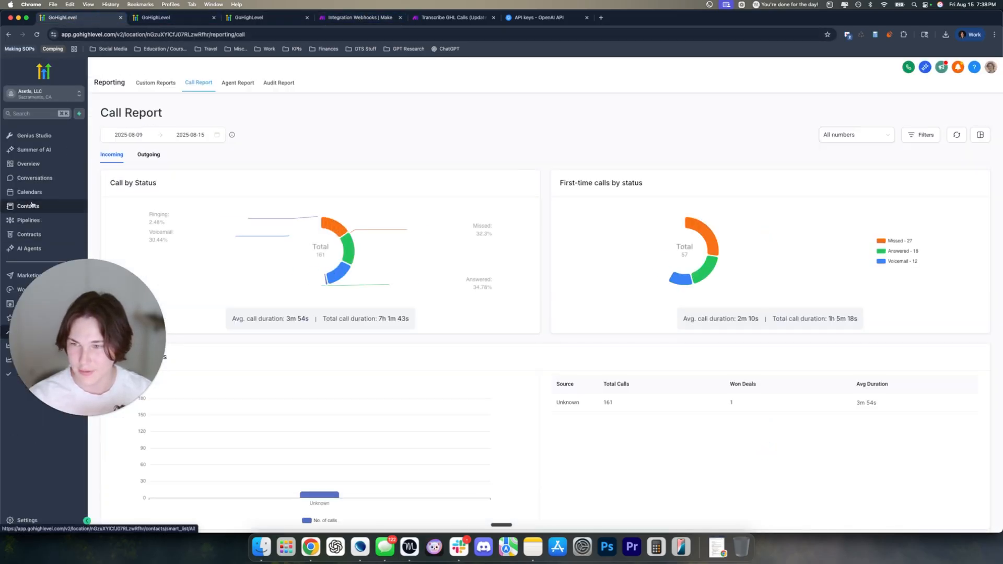
click(61, 206)
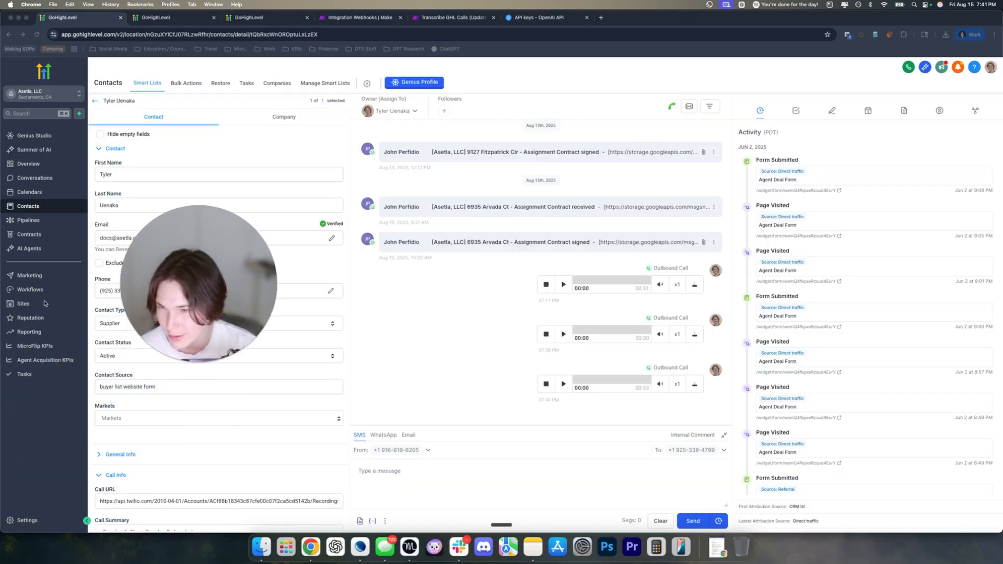
click(30, 289)
drag(99, 391, 85, 411)
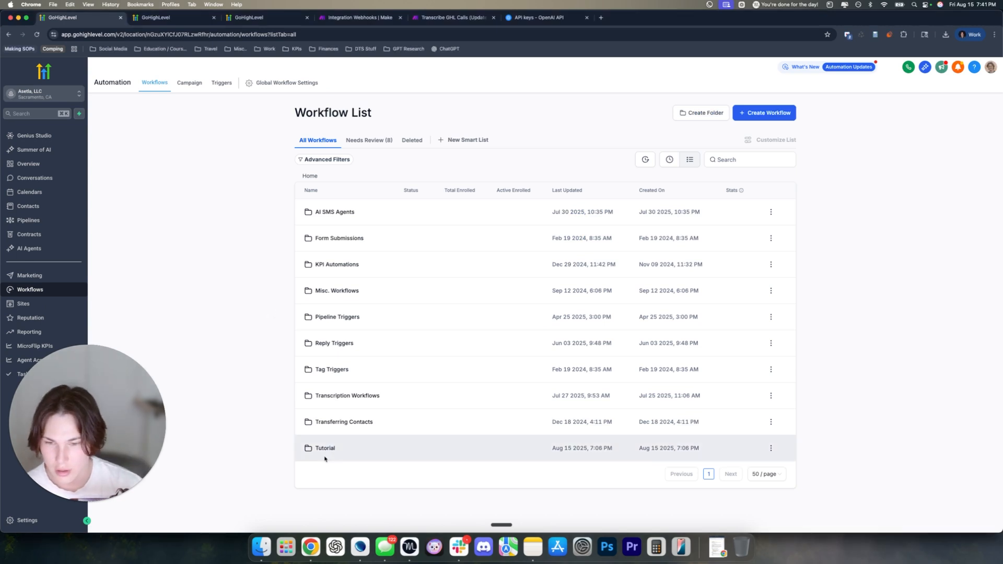
click(324, 450)
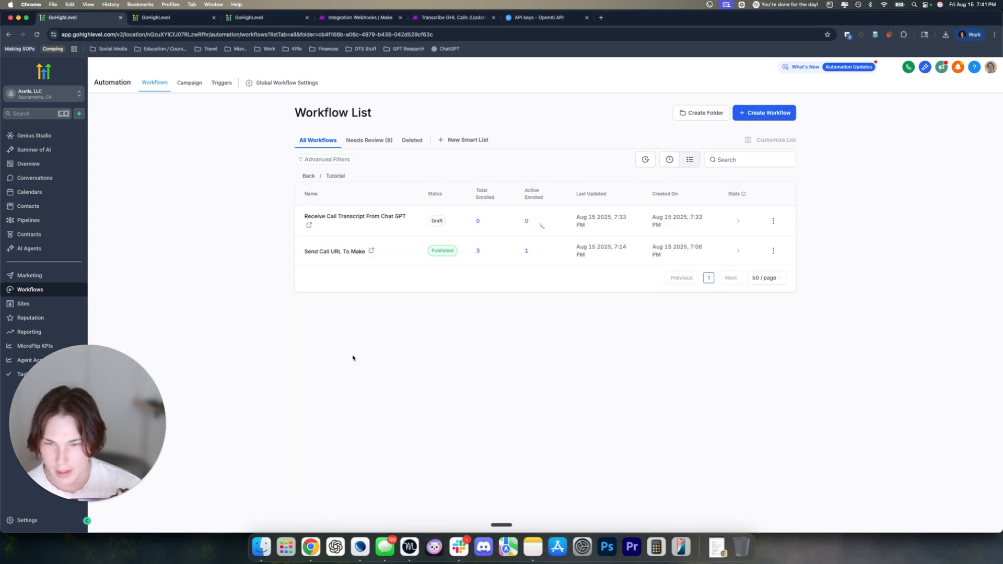
Refresh Send Call URL To Make's Execution Logs to confirm its latest call-info run
click(330, 220)
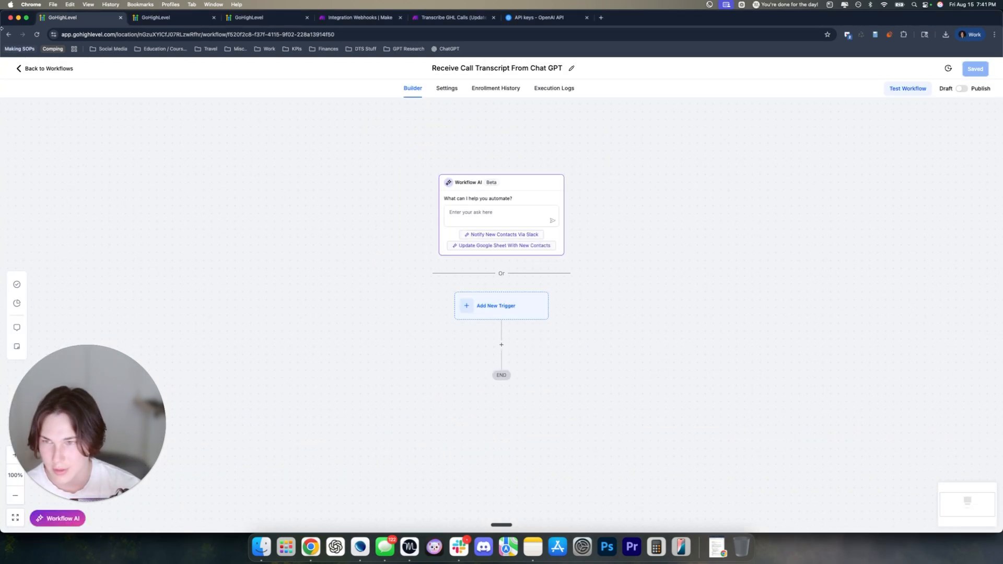
click(49, 71)
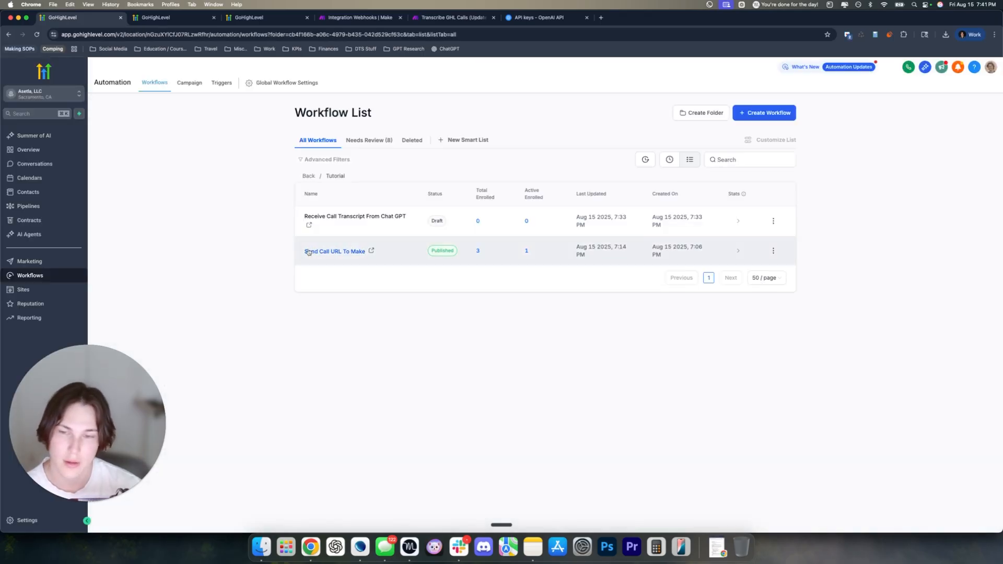
click(333, 255)
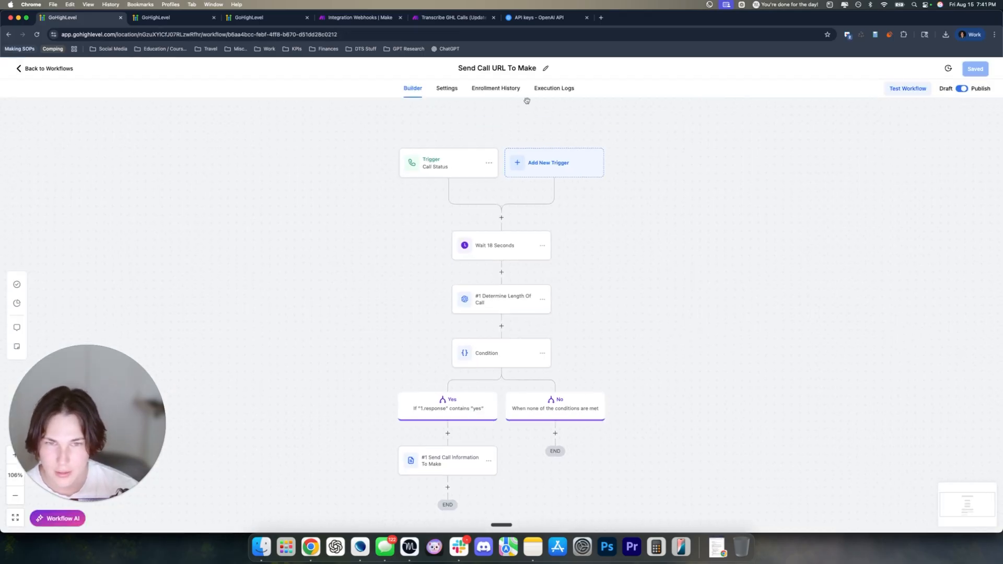
click(581, 88)
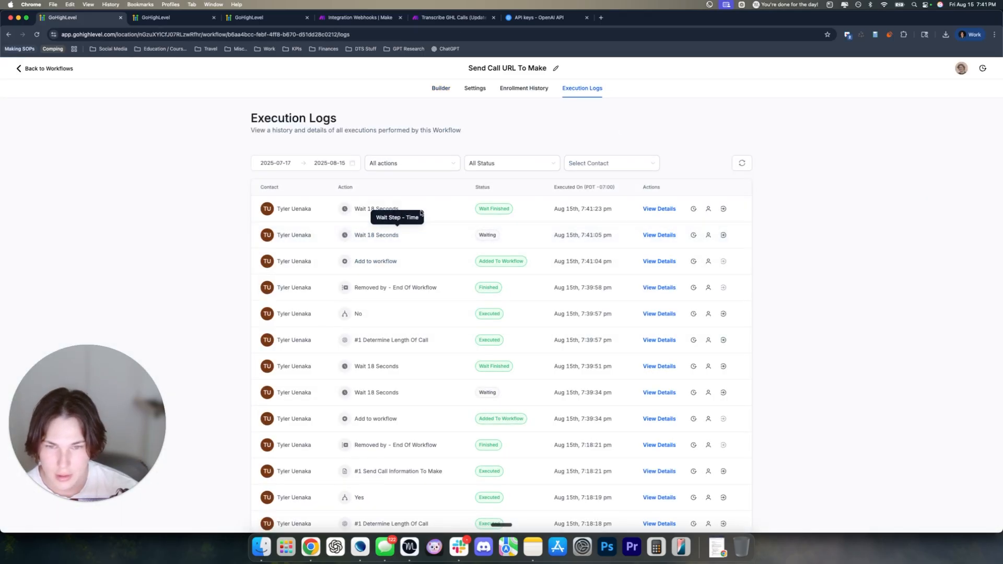
click(439, 86)
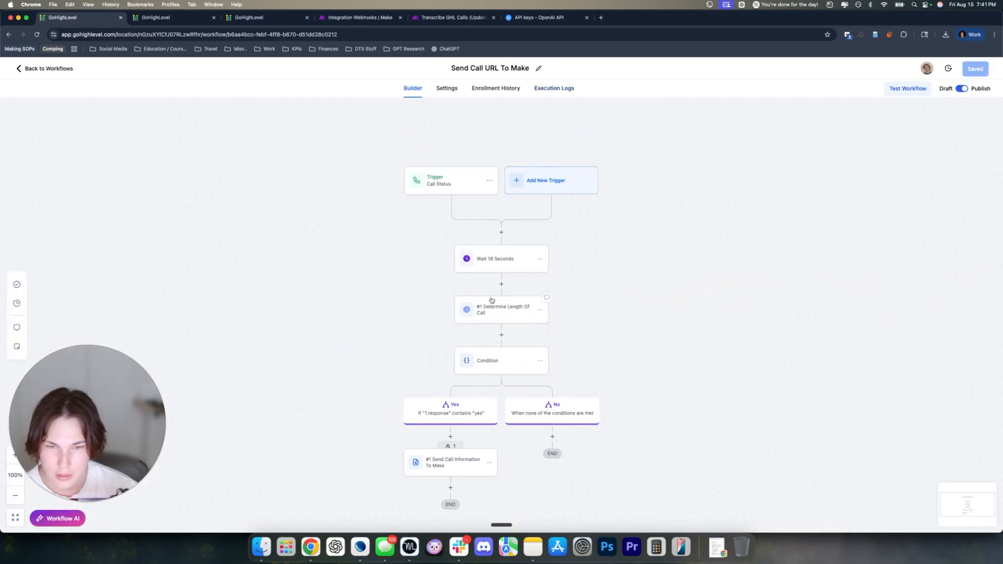
click(569, 93)
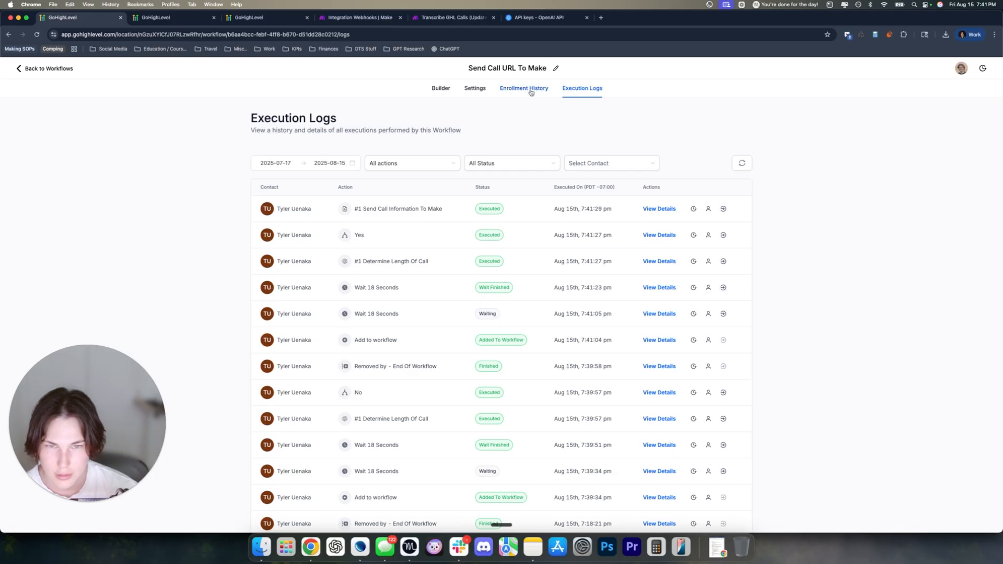
click(582, 87)
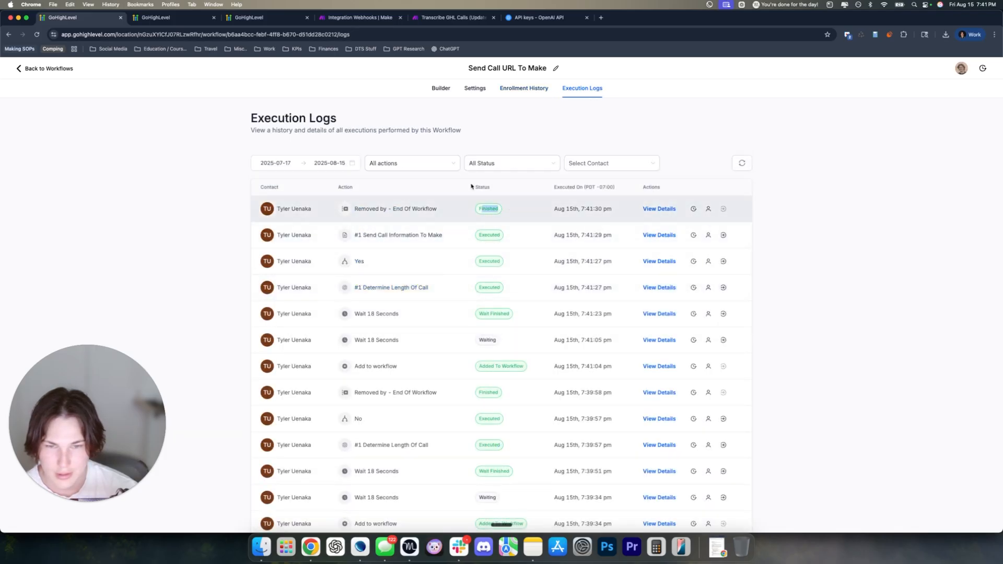
click(441, 87)
click(40, 71)
Run only the Receive Call Data module using the existing queued data
click(359, 17)
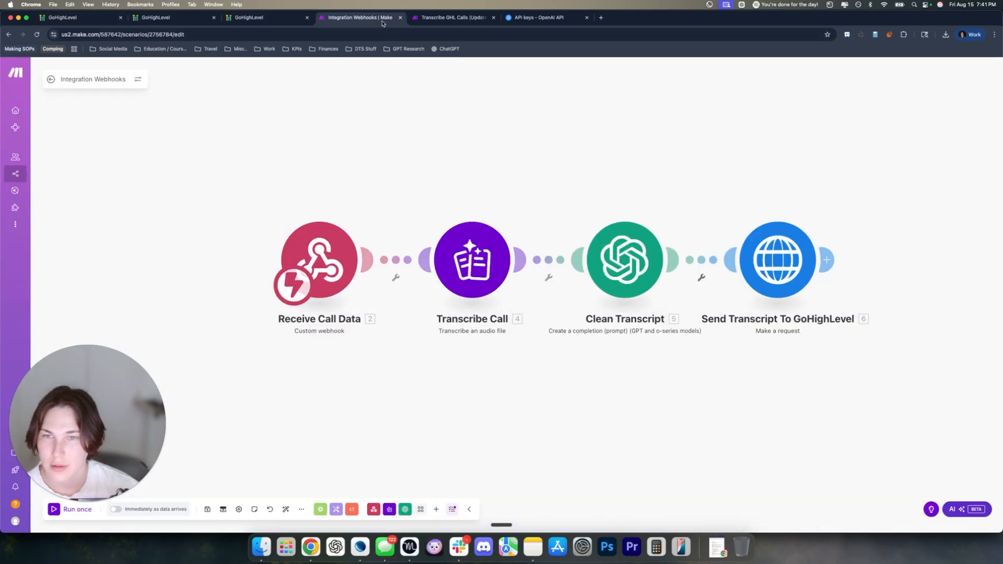
right_click(321, 253)
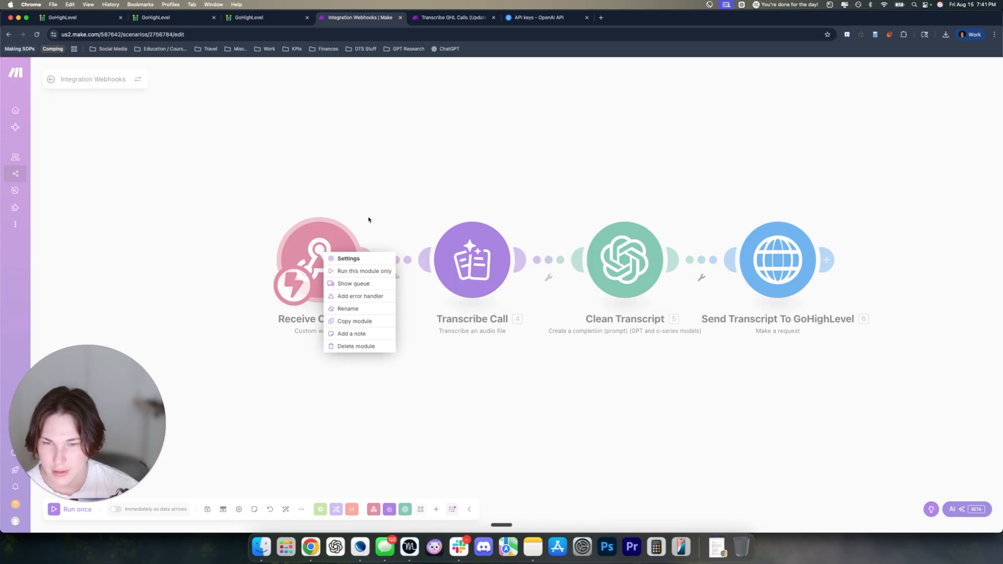
click(355, 271)
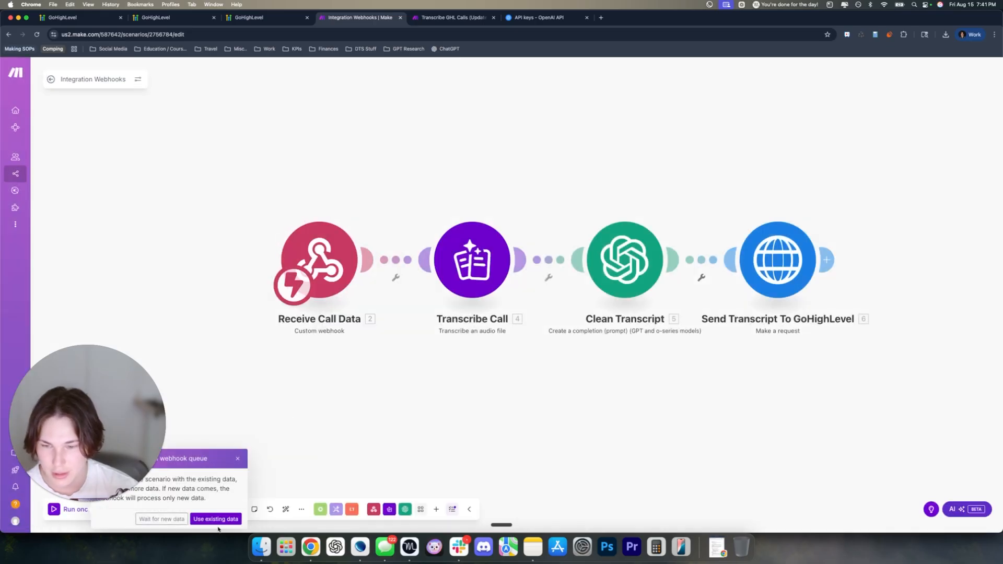
click(217, 519)
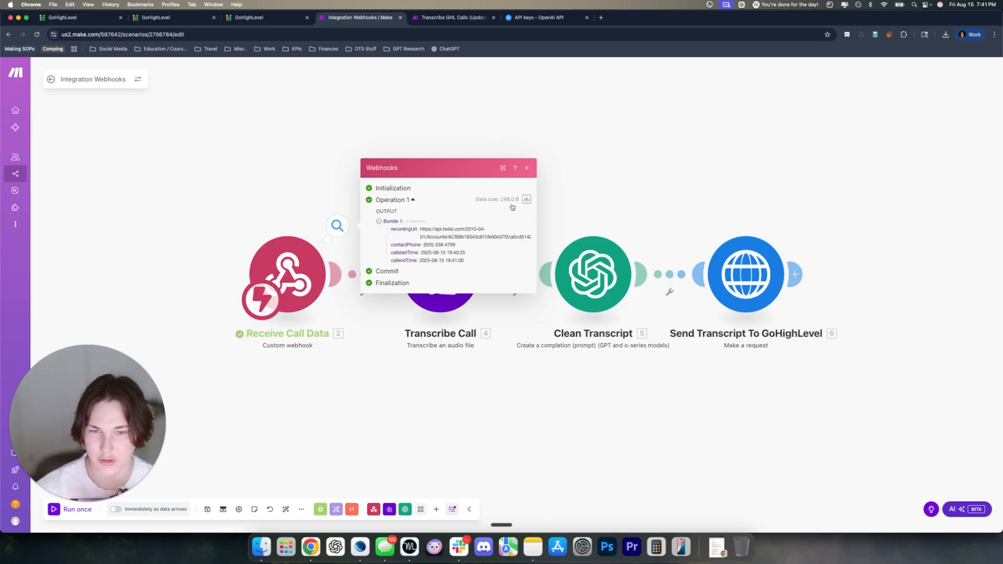
Reopen the Integration Webhooks scenario from Make's Scenarios list in a new tab
key(super+t)
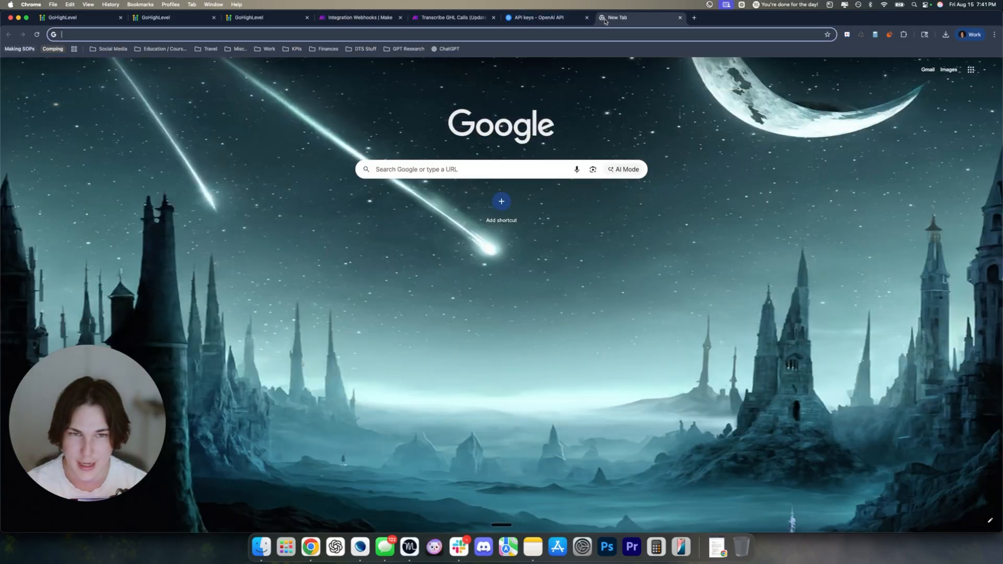
click(269, 50)
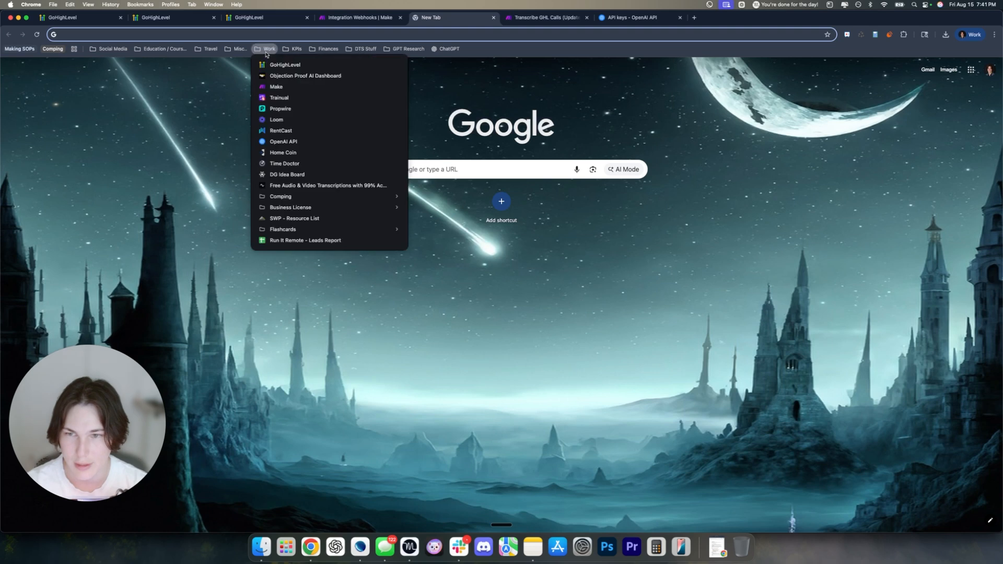
click(274, 86)
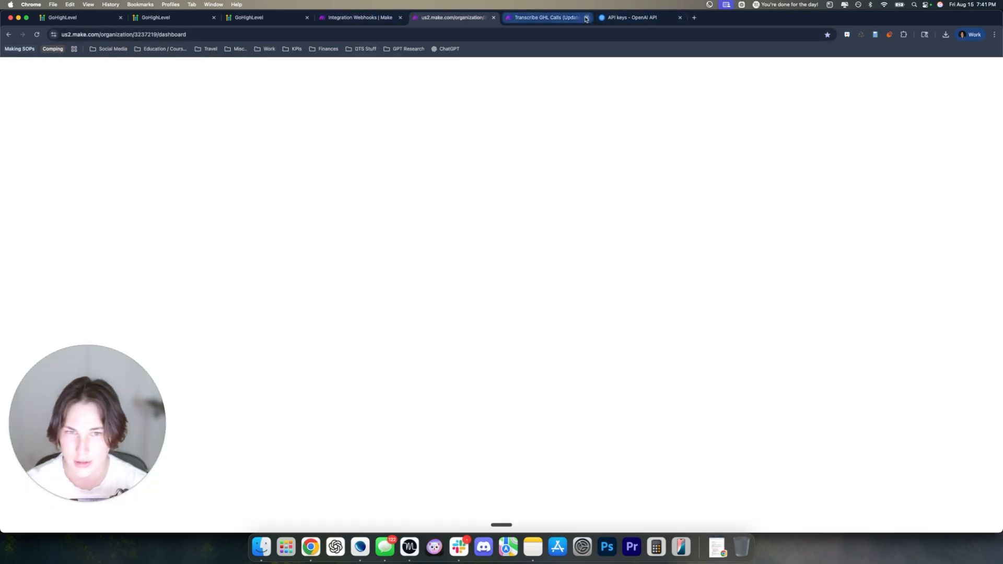
click(586, 18)
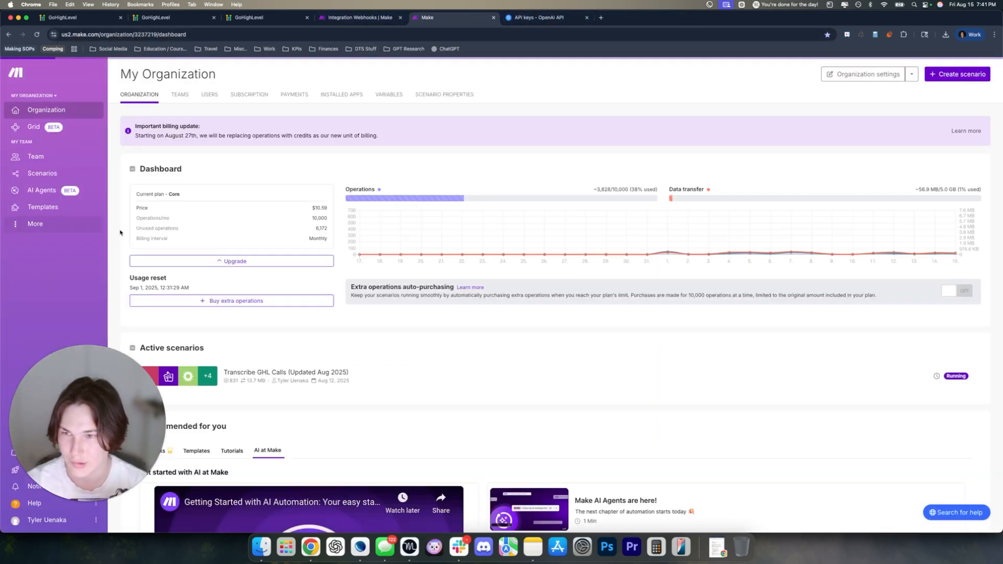
click(55, 175)
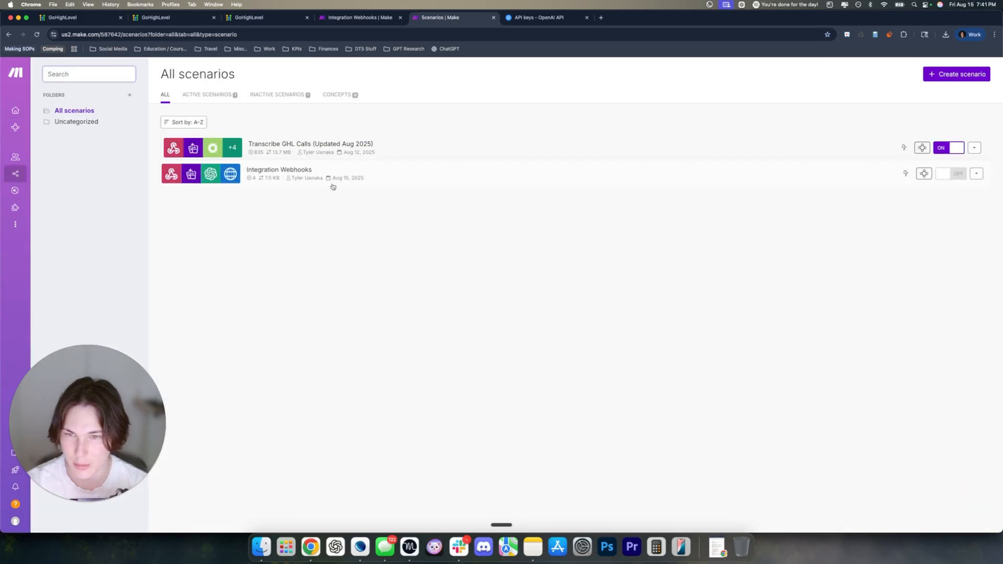
click(385, 177)
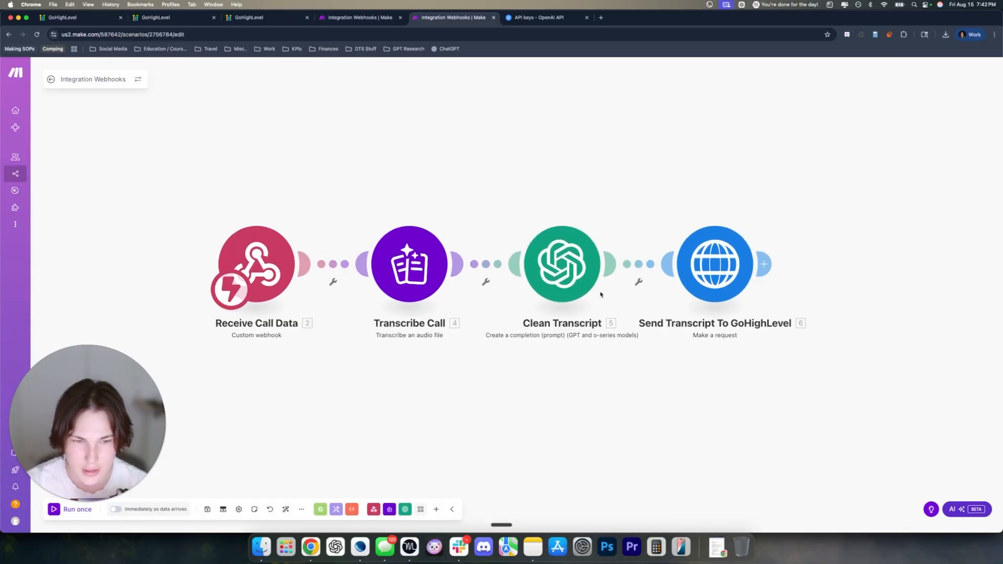
Start a Run this module only test of Send Transcript To GoHighLevel
click(709, 324)
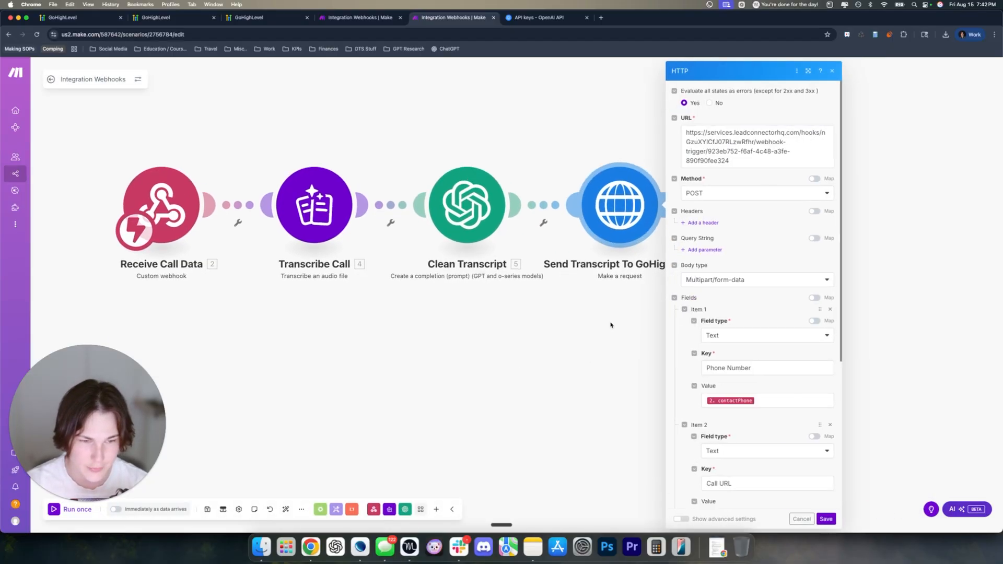
scroll(665, 367, down, 10)
click(633, 311)
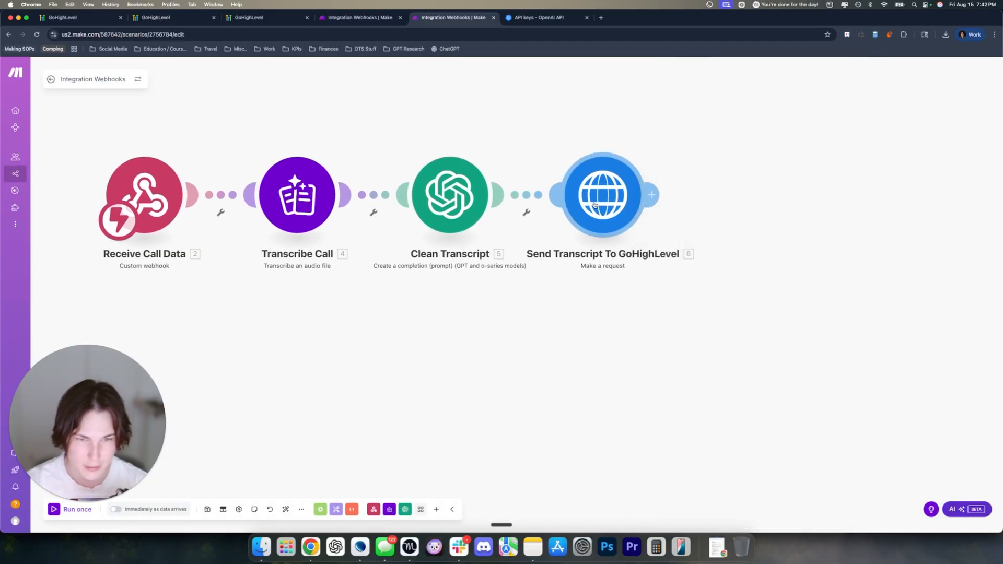
right_click(596, 205)
click(625, 227)
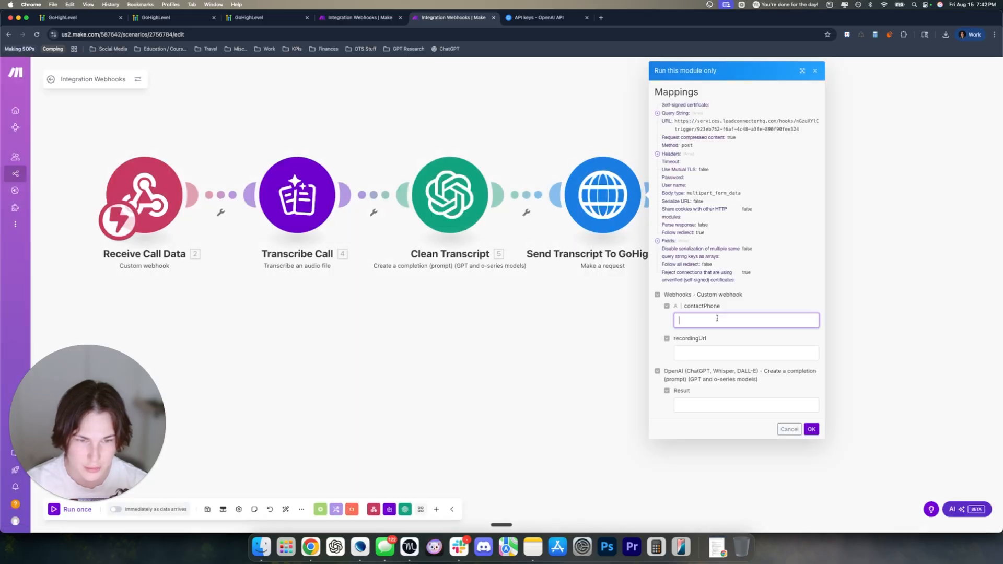
Paste the recordingUrl value from the webhook's output bundle into the test dialog
click(361, 18)
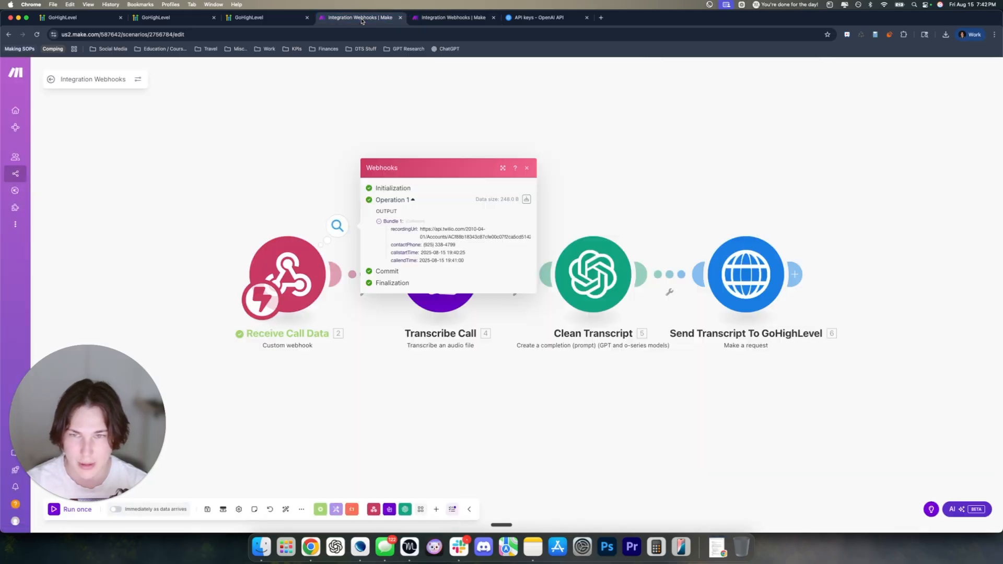
click(526, 198)
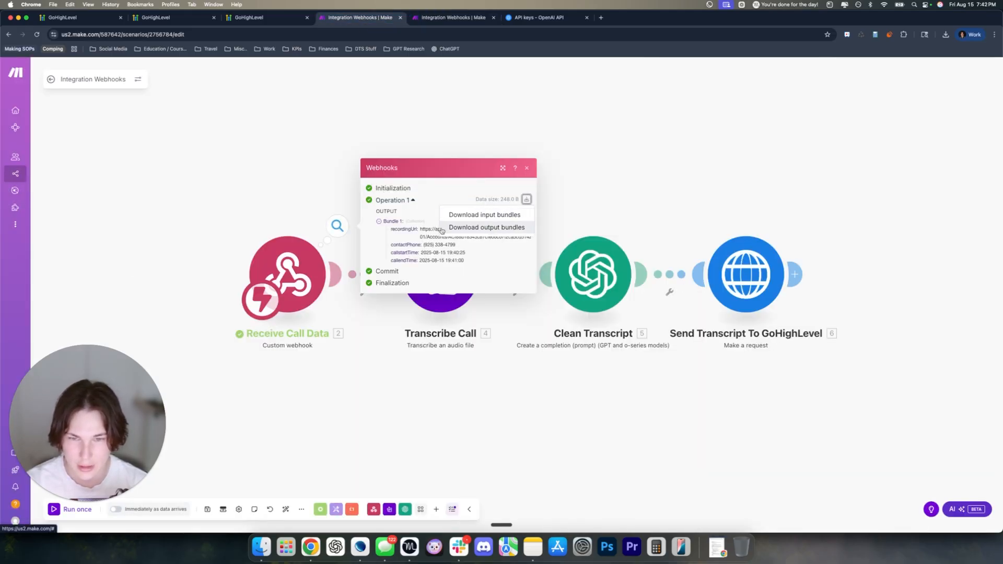
click(460, 231)
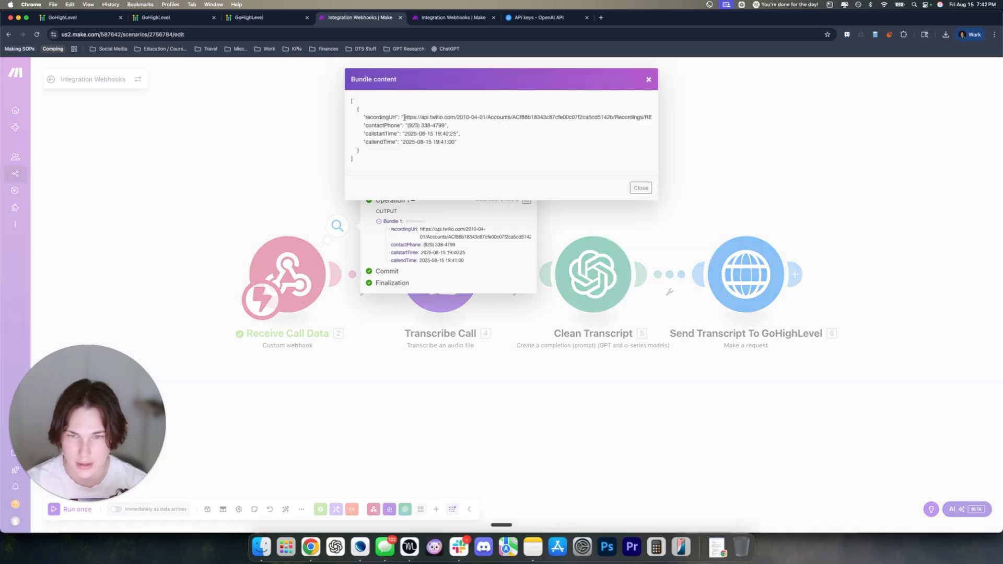
drag(403, 117, 670, 119)
key(super+c)
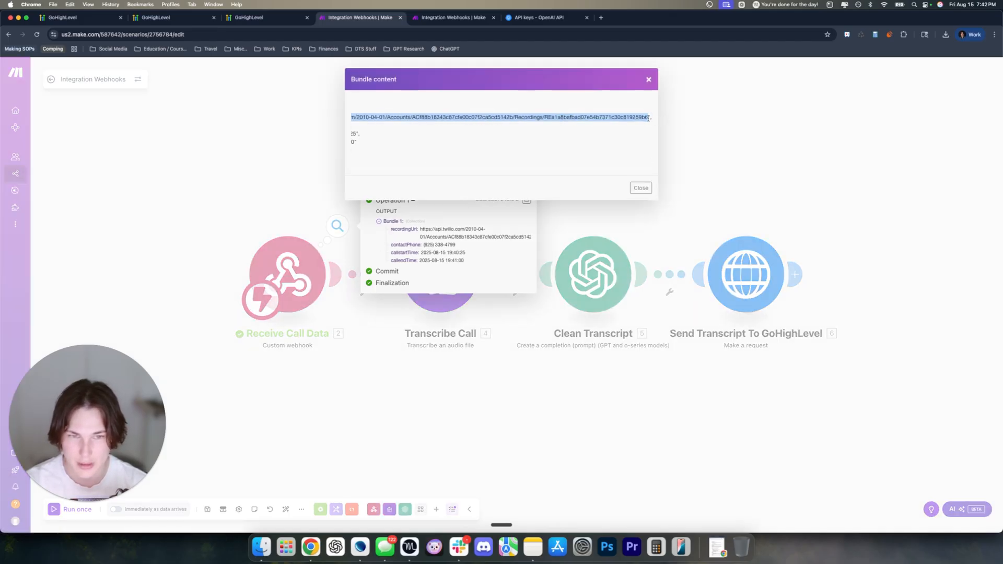
click(462, 24)
click(742, 353)
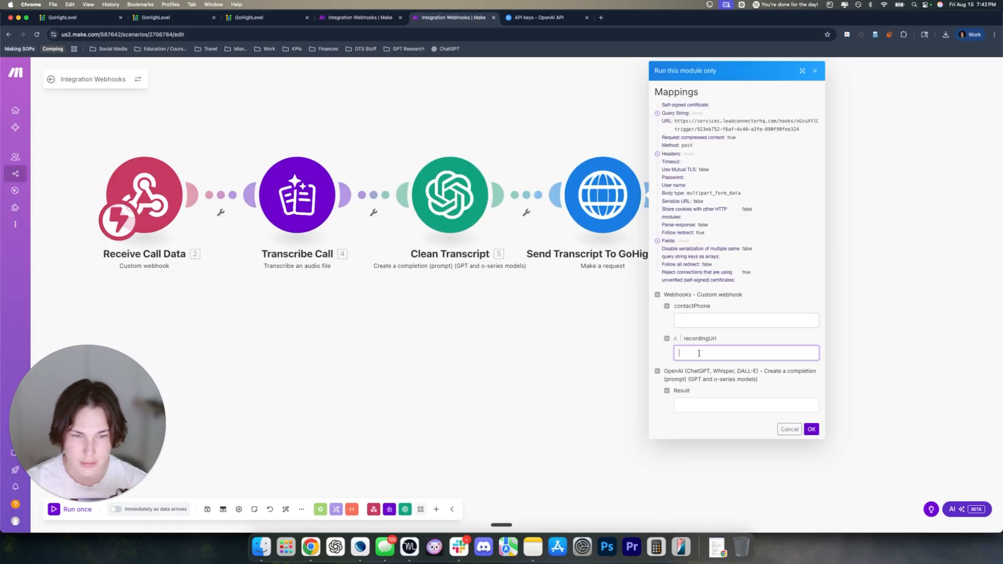
key(super+v)
Paste the bundle's contactPhone into the test dialog, fill Result, and run the module
click(360, 17)
scroll(447, 168, left, 5)
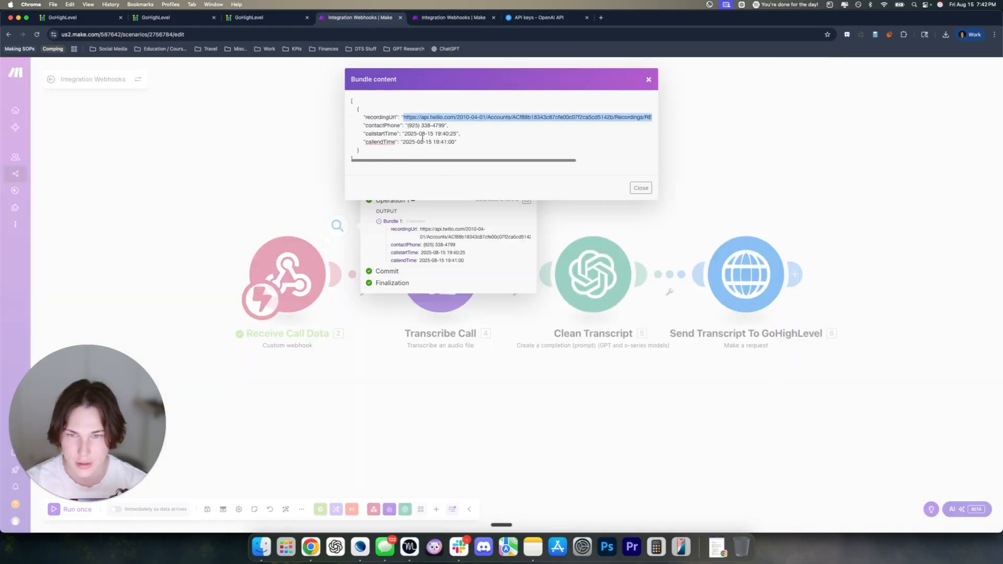
click(409, 125)
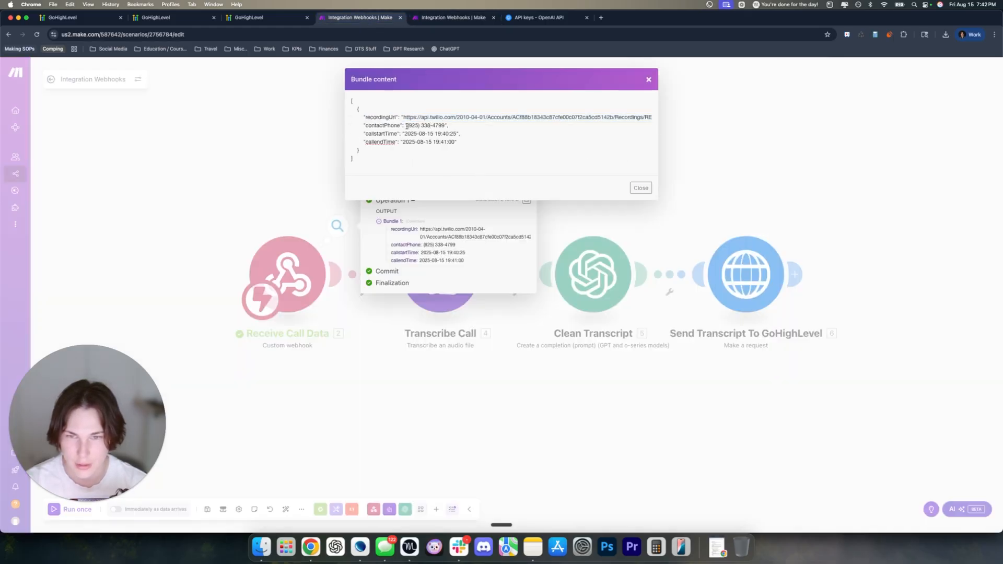
drag(406, 126, 445, 126)
key(super+c)
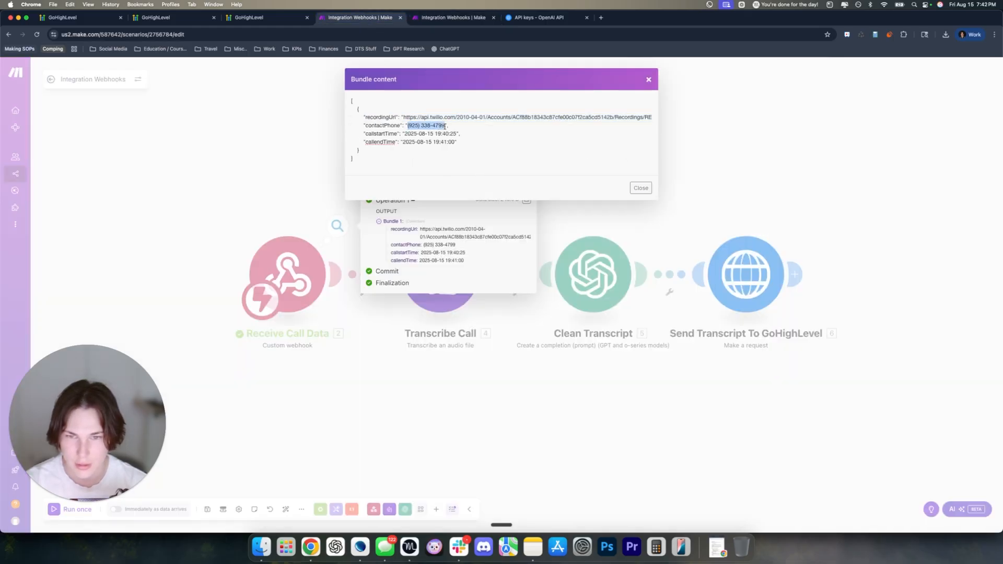
click(437, 19)
click(694, 319)
key(super+v)
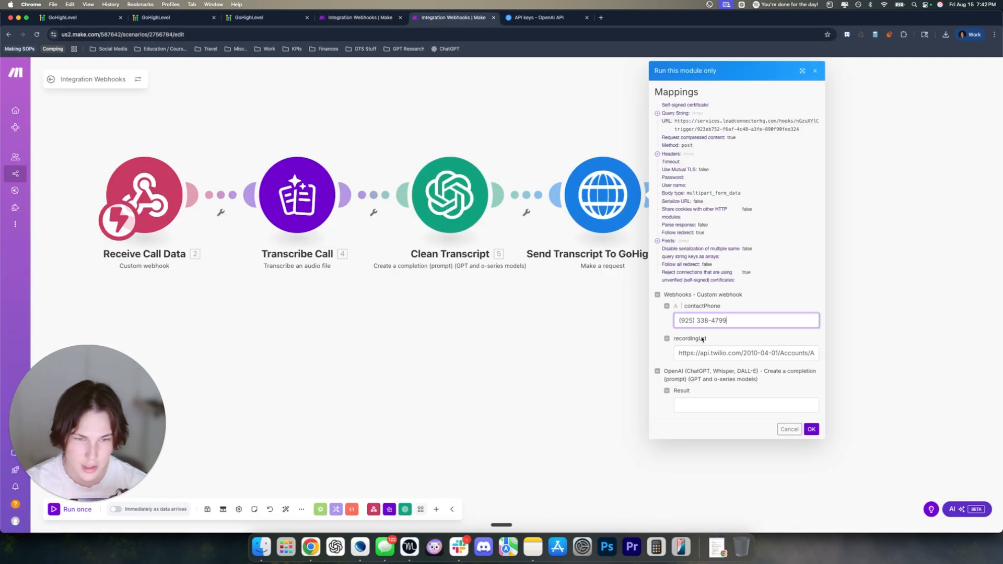
click(714, 401)
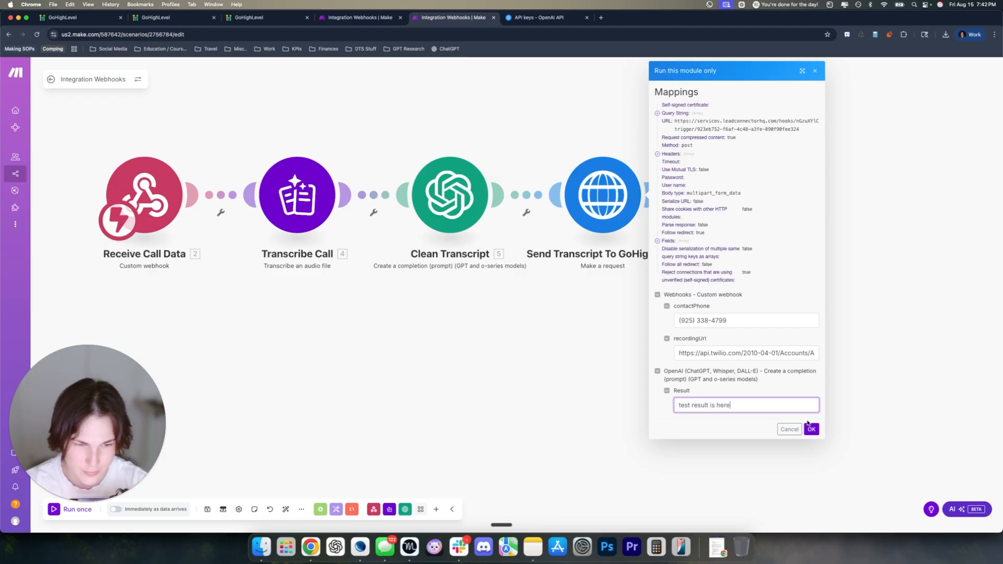
click(811, 429)
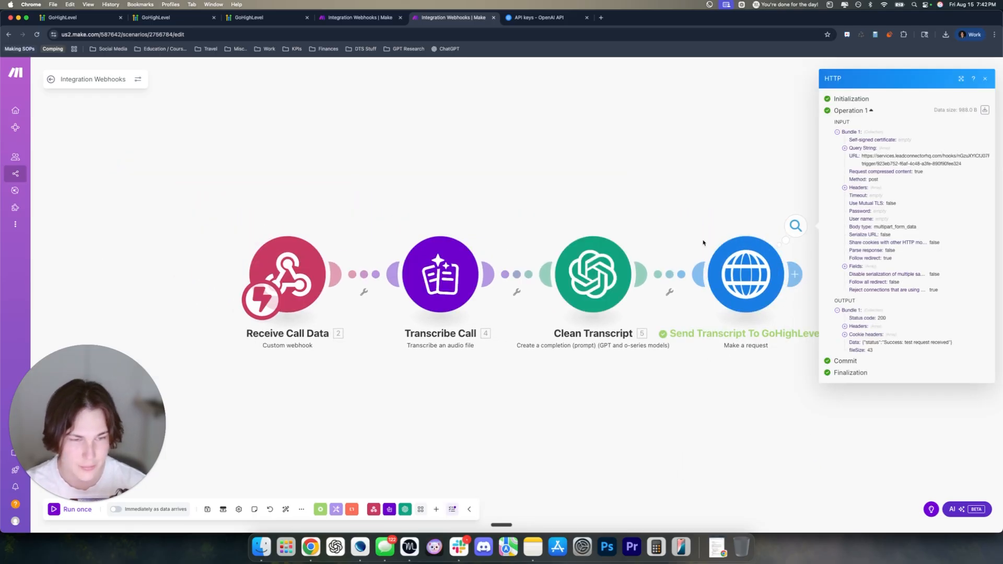
drag(728, 194, 642, 190)
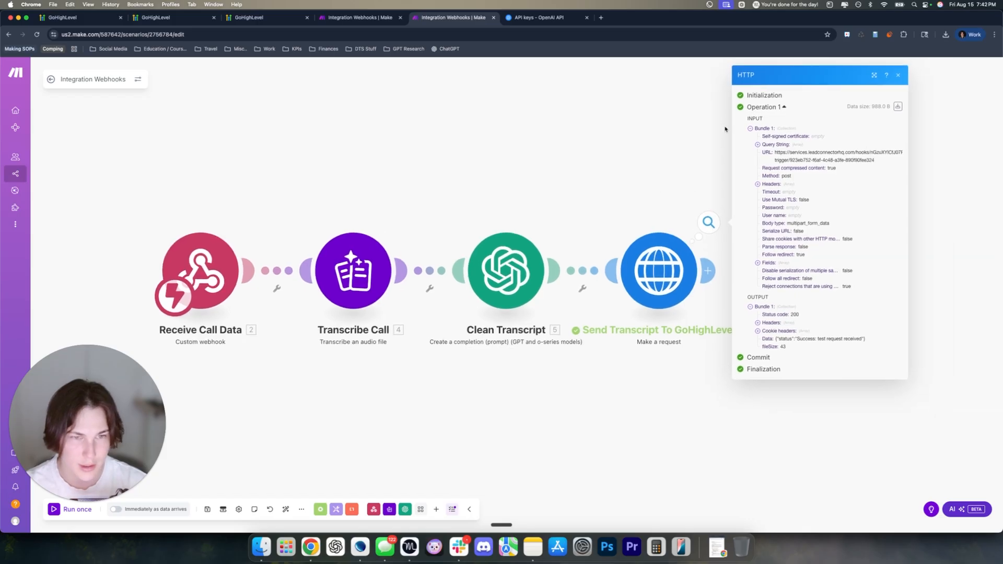
Pick the latest Make request as the Inbound Webhook trigger's Mapping Reference
click(249, 17)
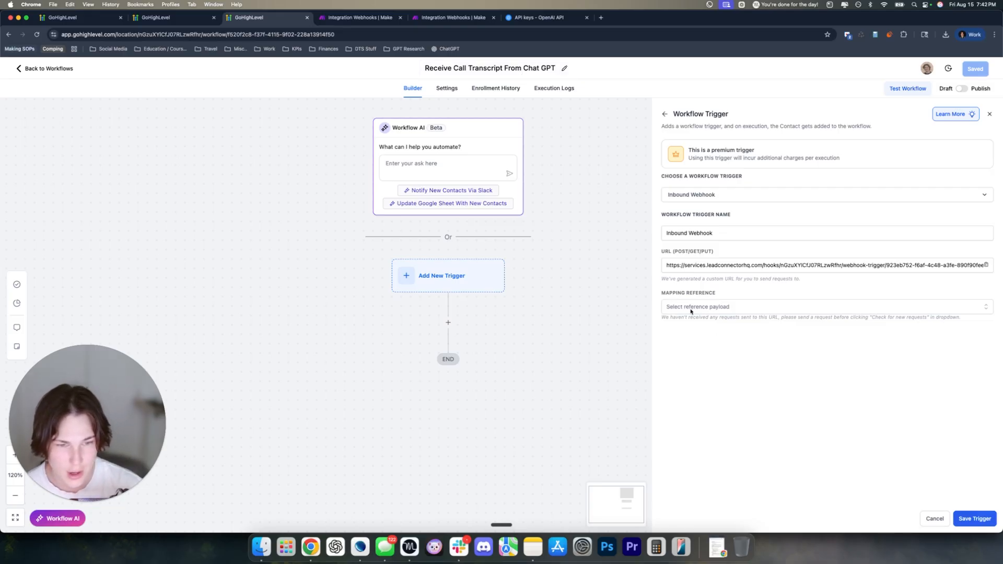
click(719, 309)
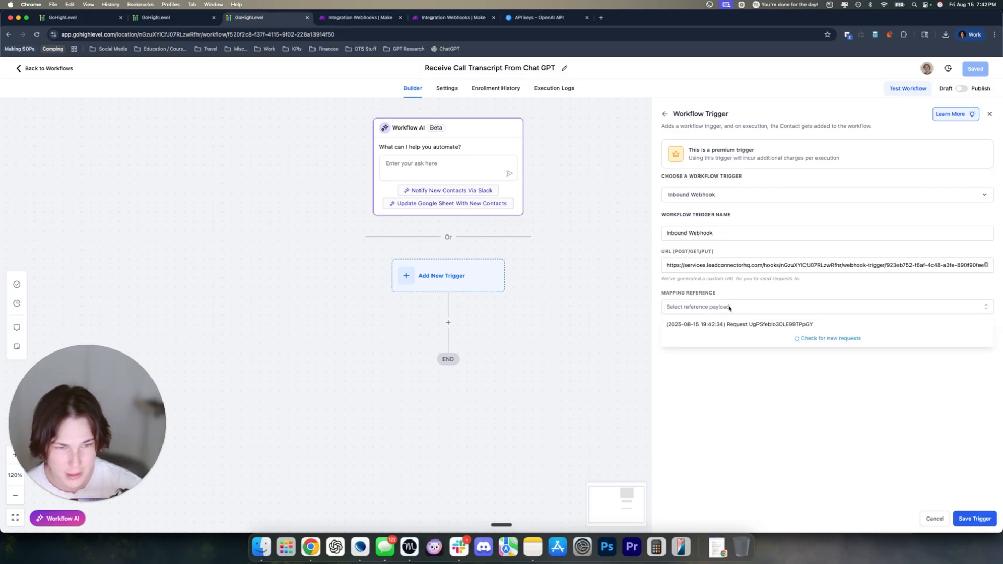
click(777, 325)
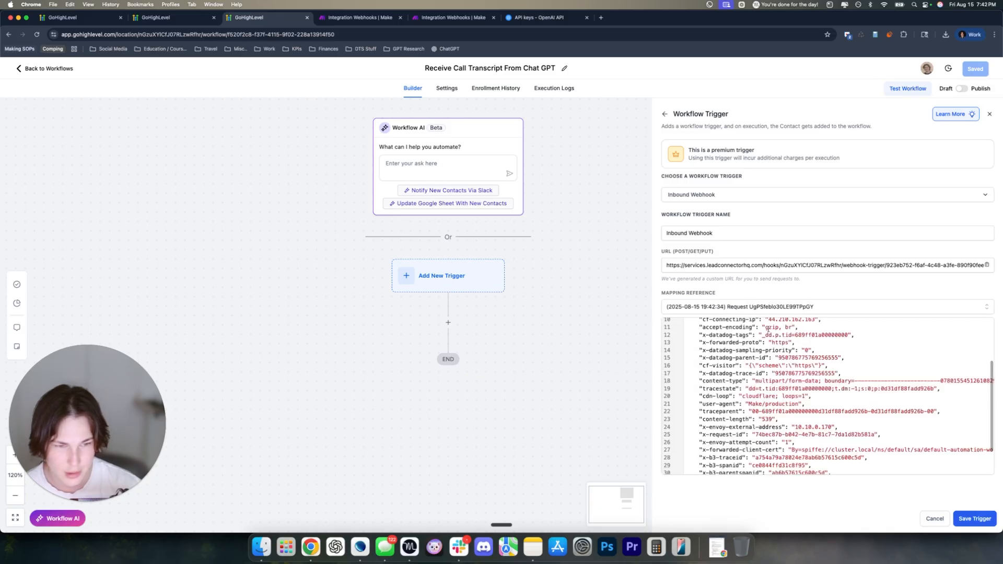
scroll(773, 351, down, 1)
scroll(755, 352, up, 3)
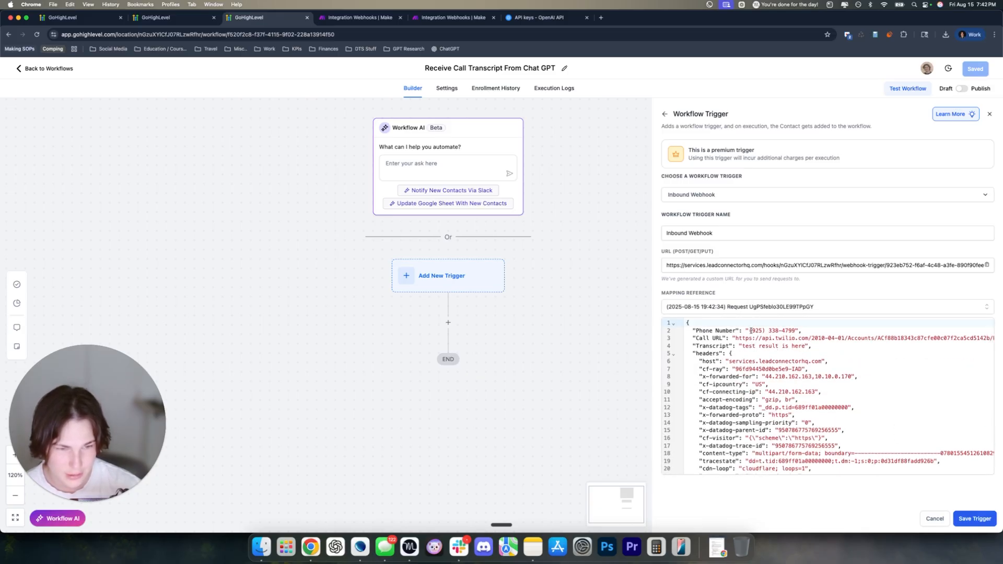
mouse_move(750, 331)
mouse_down()
mouse_move(851, 337)
mouse_move(741, 347)
mouse_up()
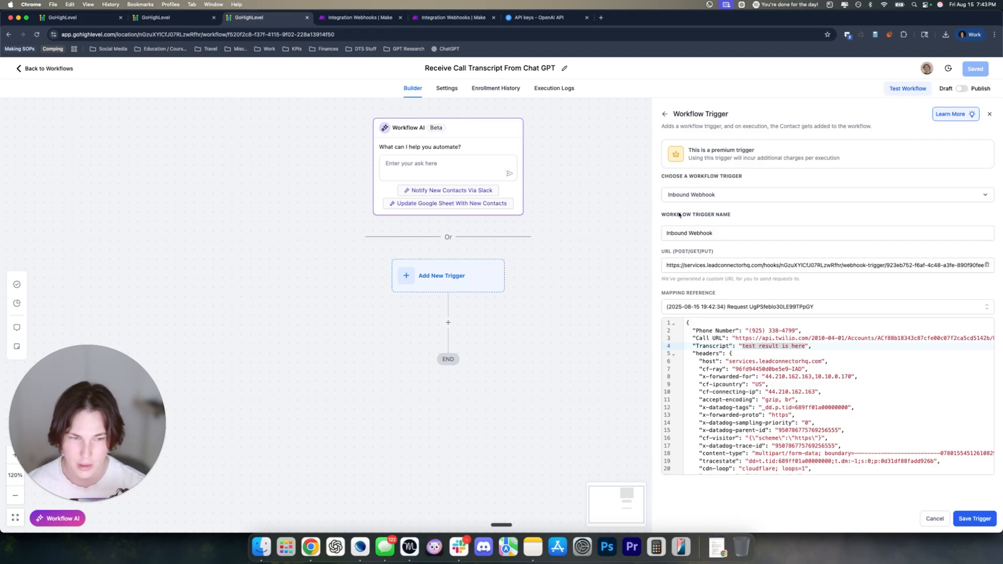
Add a Call Transcript field row, found by searching 'transc', to the Create Update Contact action
click(970, 519)
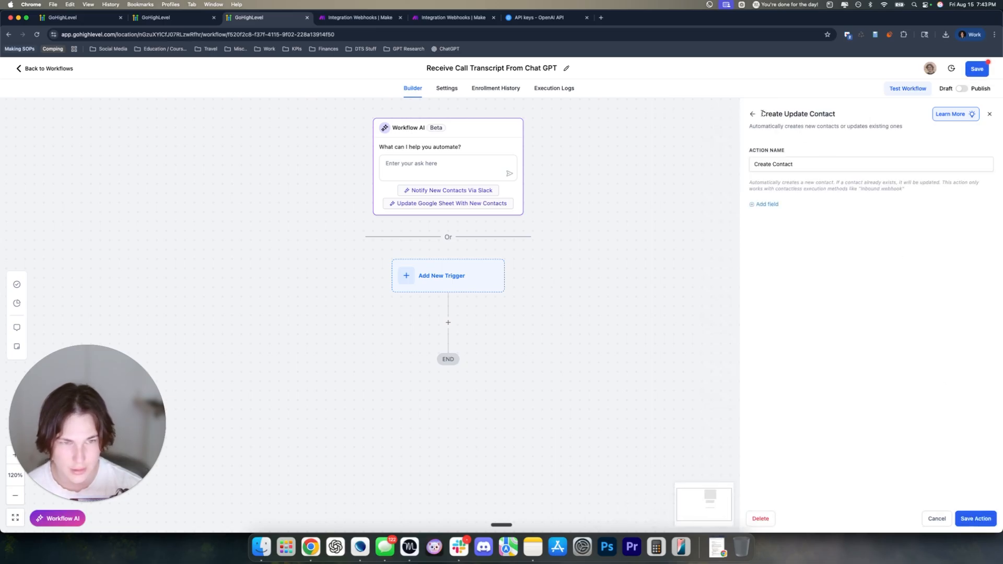
drag(762, 113, 840, 116)
click(859, 117)
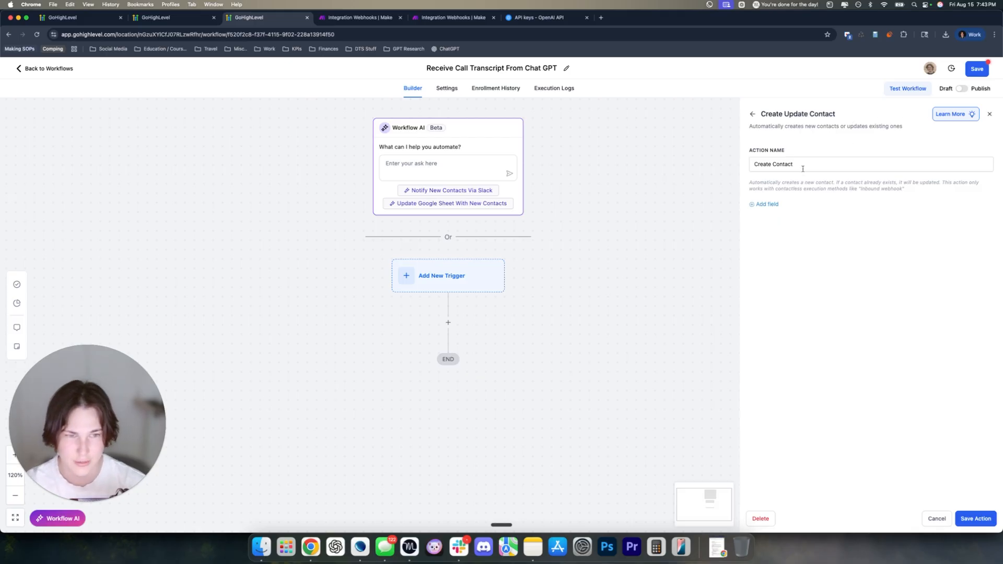
click(763, 206)
click(787, 204)
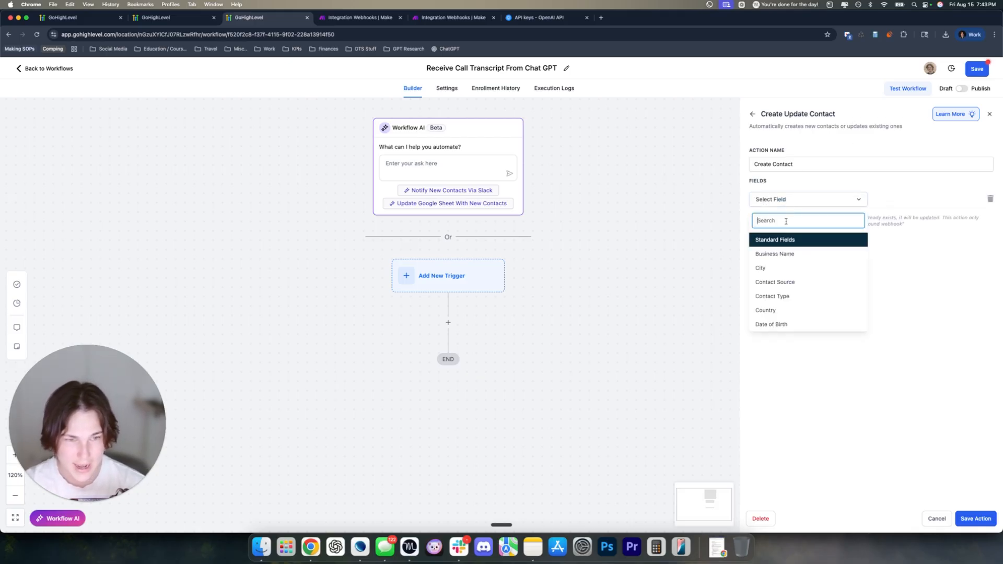
text(transc)
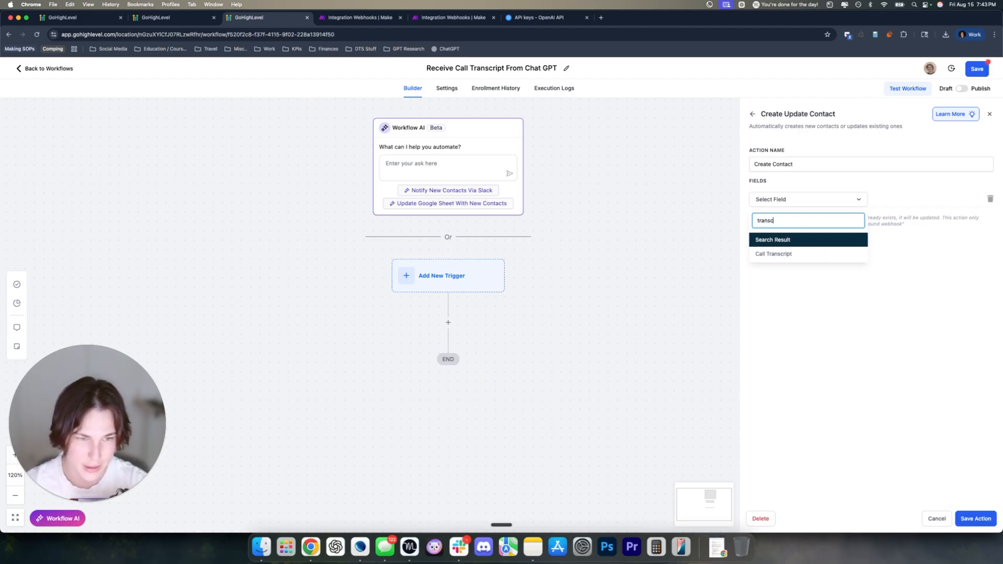
click(788, 256)
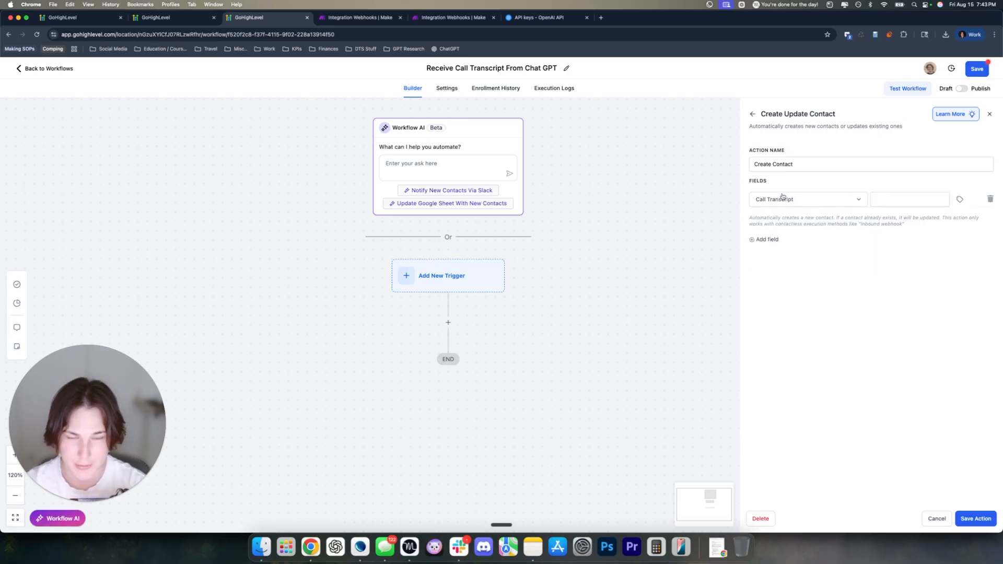
click(65, 17)
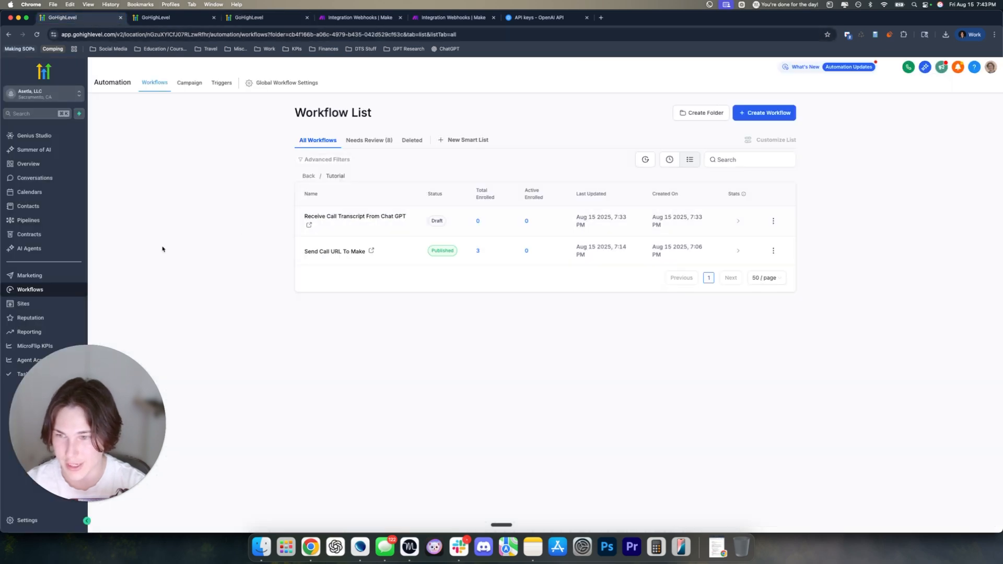
Inspect a contact's Call Info Call Transcript field, then close the contact tab
click(28, 206)
click(202, 198)
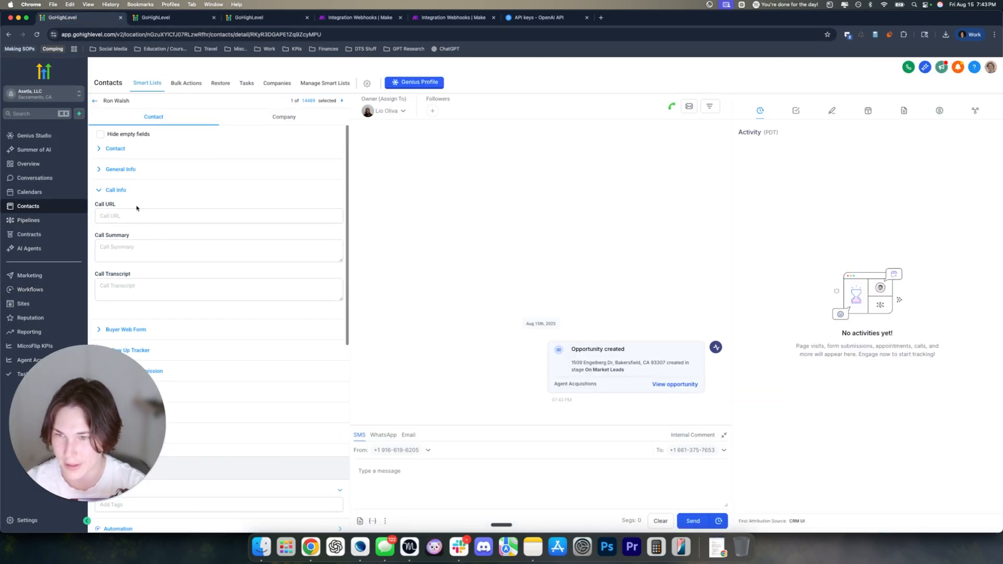
drag(133, 275, 95, 275)
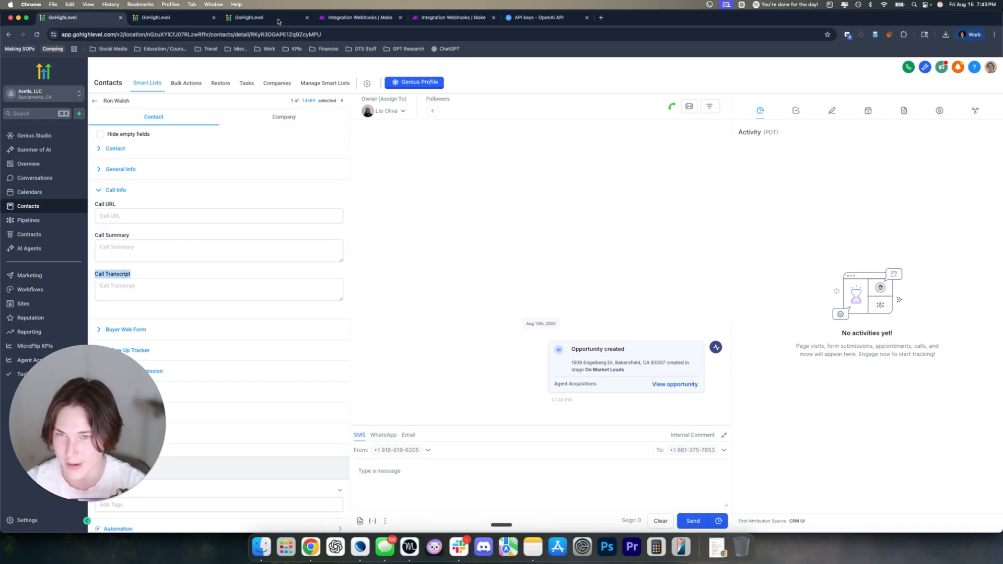
click(119, 271)
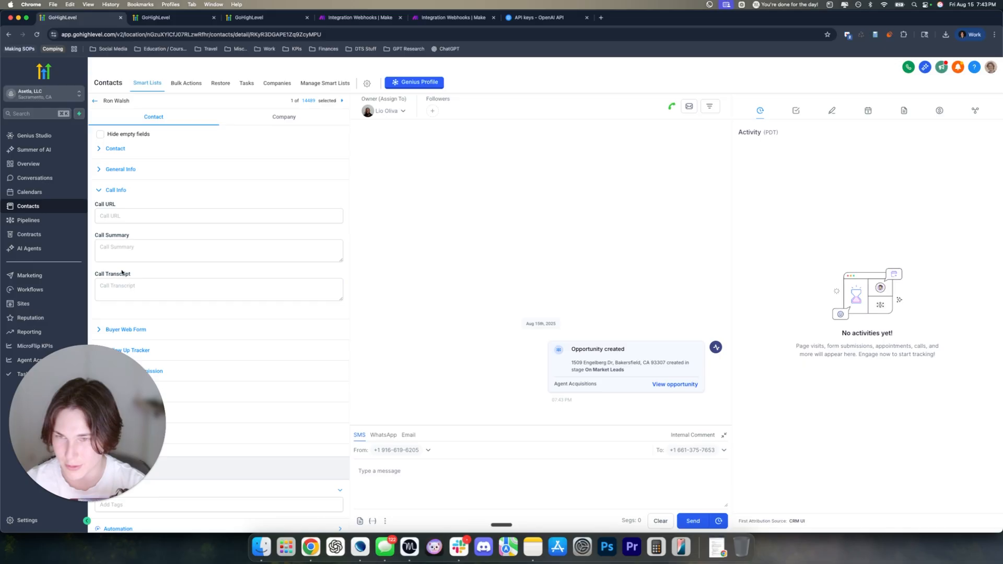
click(241, 20)
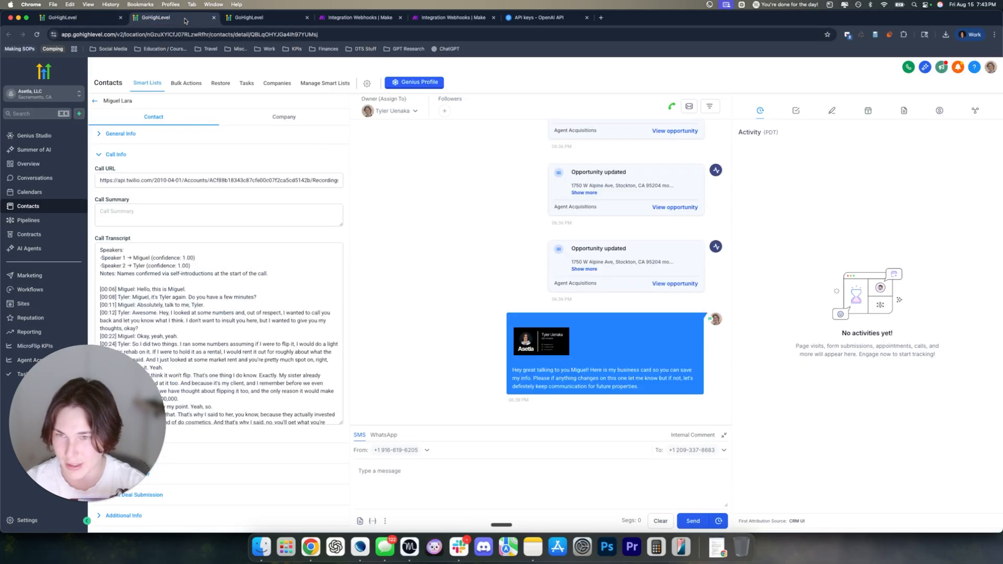
click(241, 22)
click(214, 18)
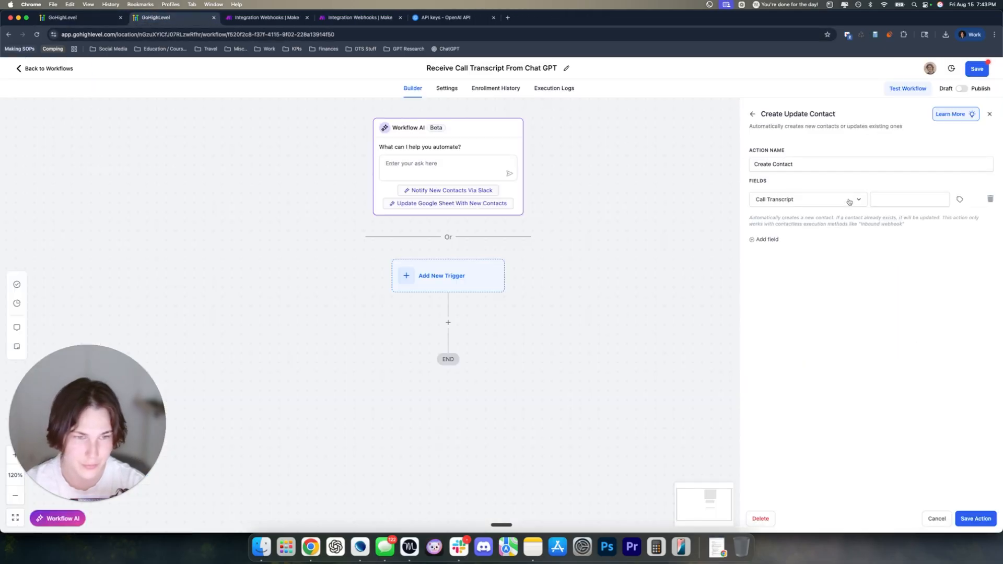
Check the Transcript key names in Make's HTTP module before mapping Call Transcript
click(772, 203)
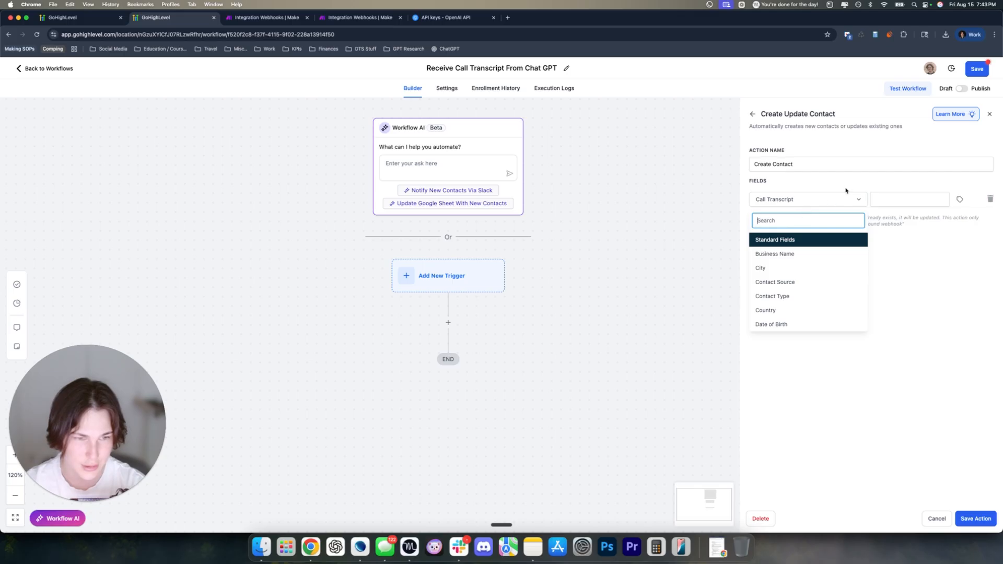
click(846, 190)
click(917, 198)
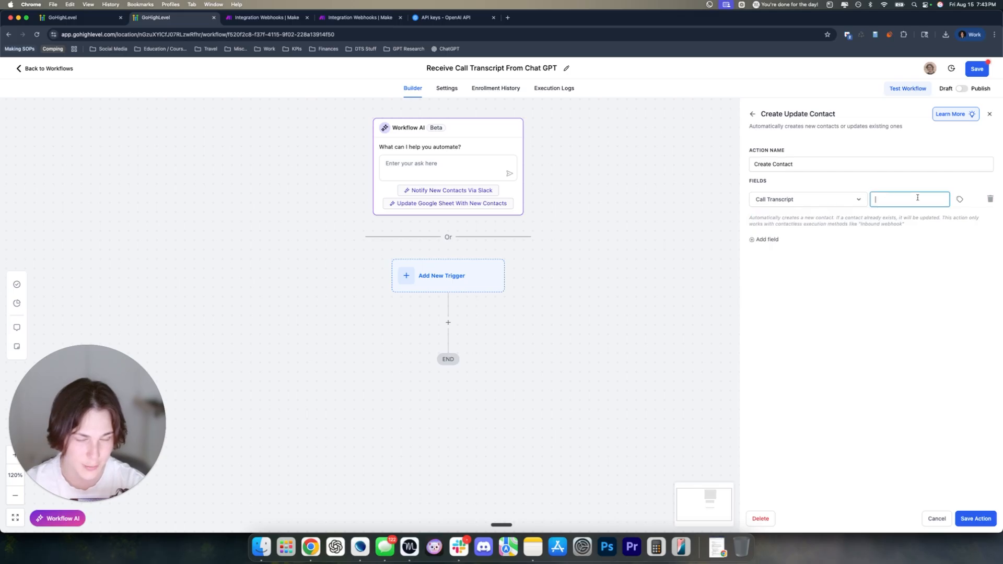
click(958, 201)
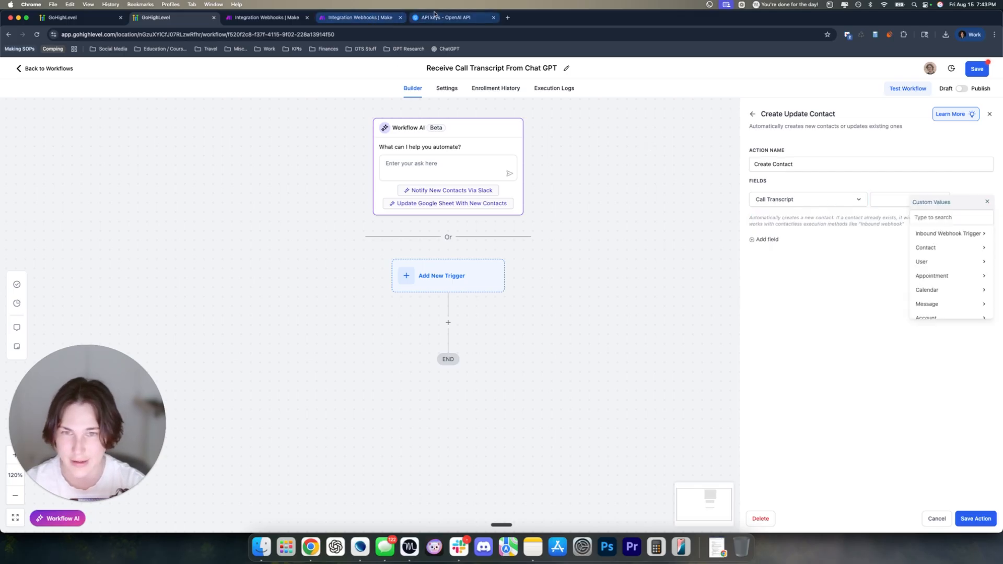
click(360, 19)
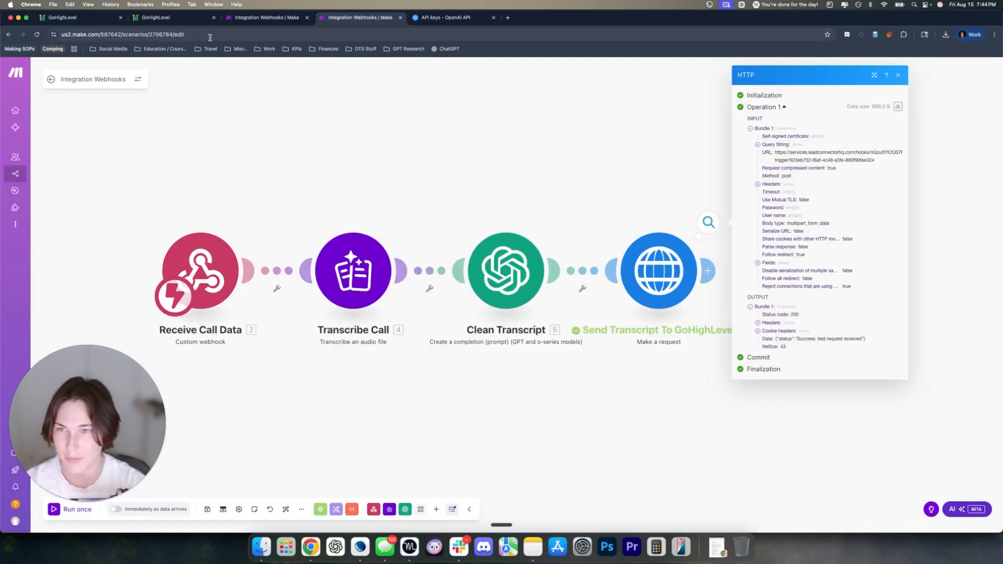
click(671, 254)
scroll(773, 355, down, 10)
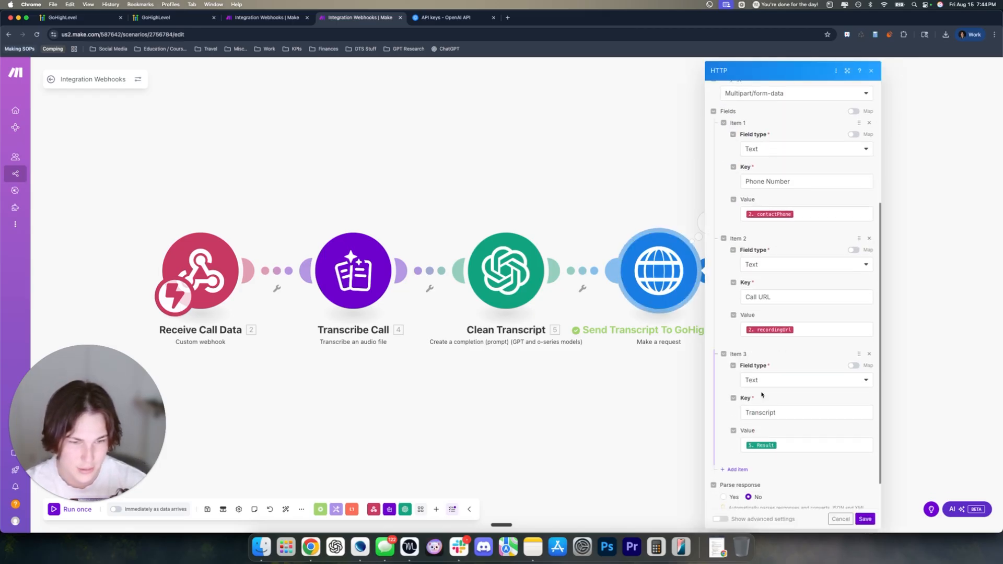
double_click(789, 415)
double_click(768, 282)
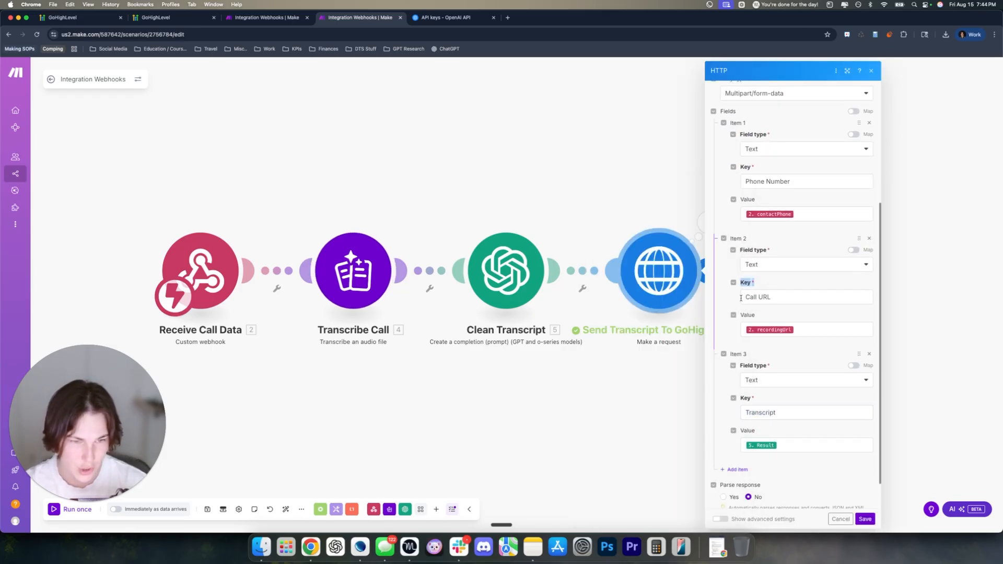
click(172, 18)
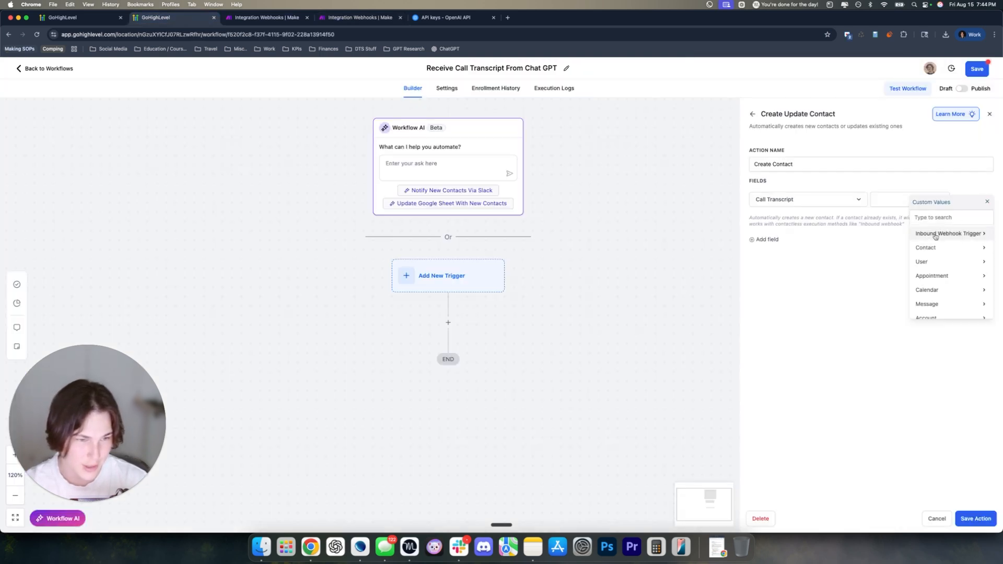
Map Call Transcript and Call URL to the Inbound Webhook Trigger's Transcript and Call URL
click(967, 236)
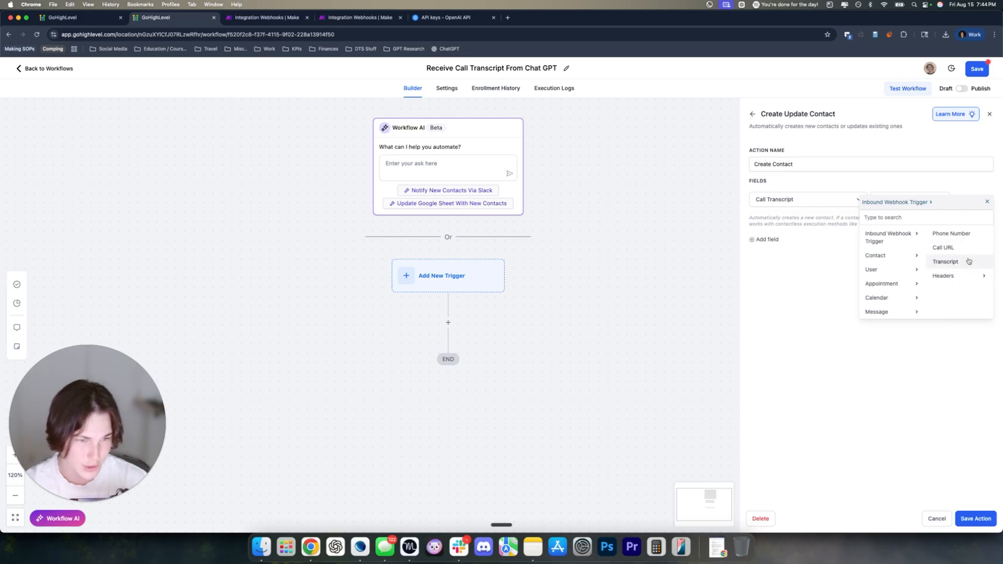
click(968, 261)
click(766, 240)
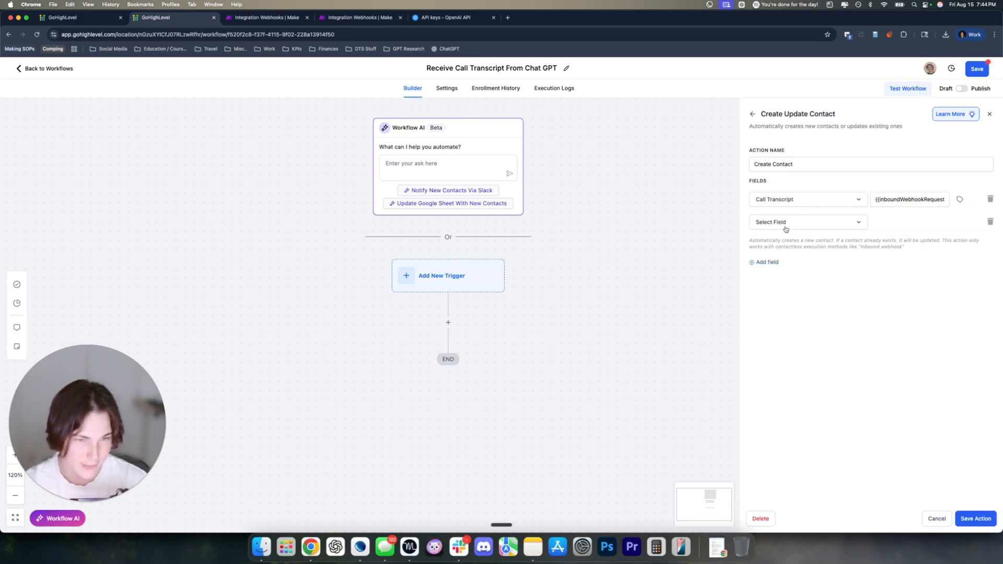
click(783, 225)
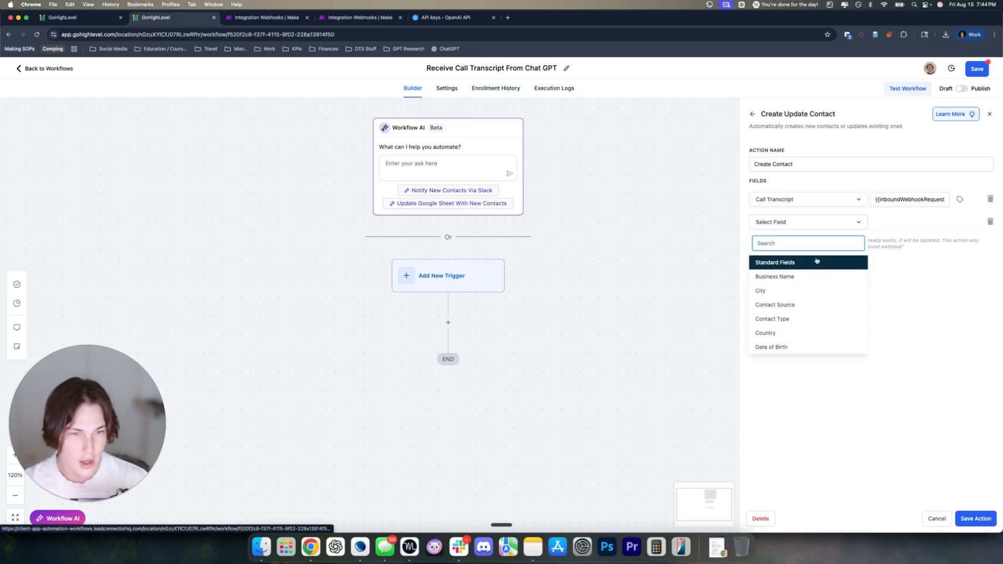
text(call)
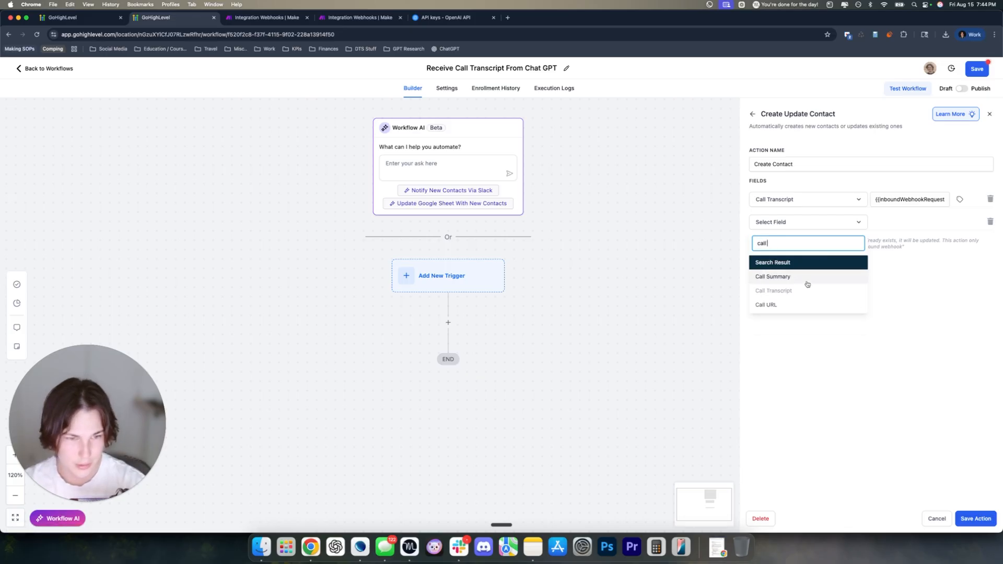
click(783, 304)
click(960, 221)
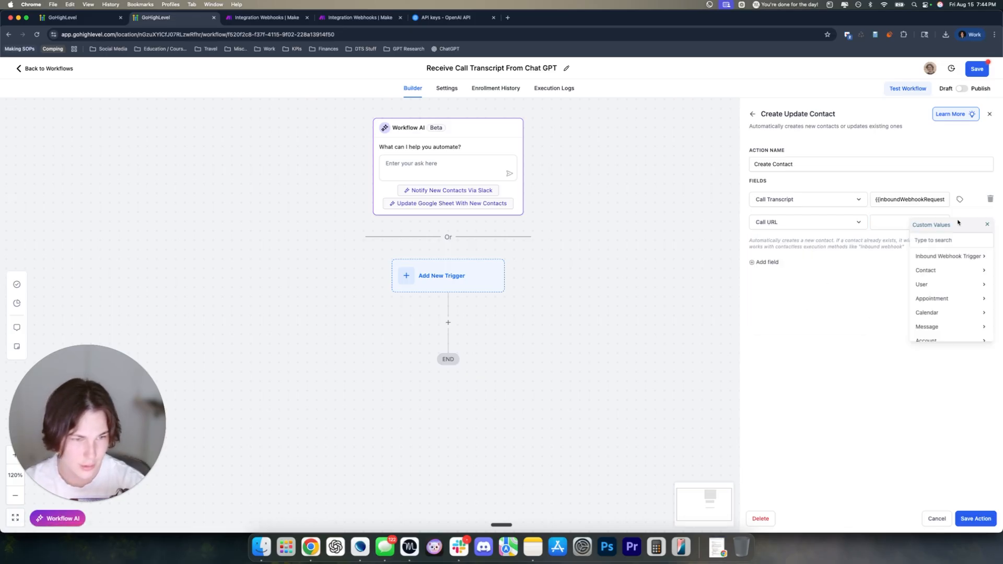
click(943, 258)
click(942, 270)
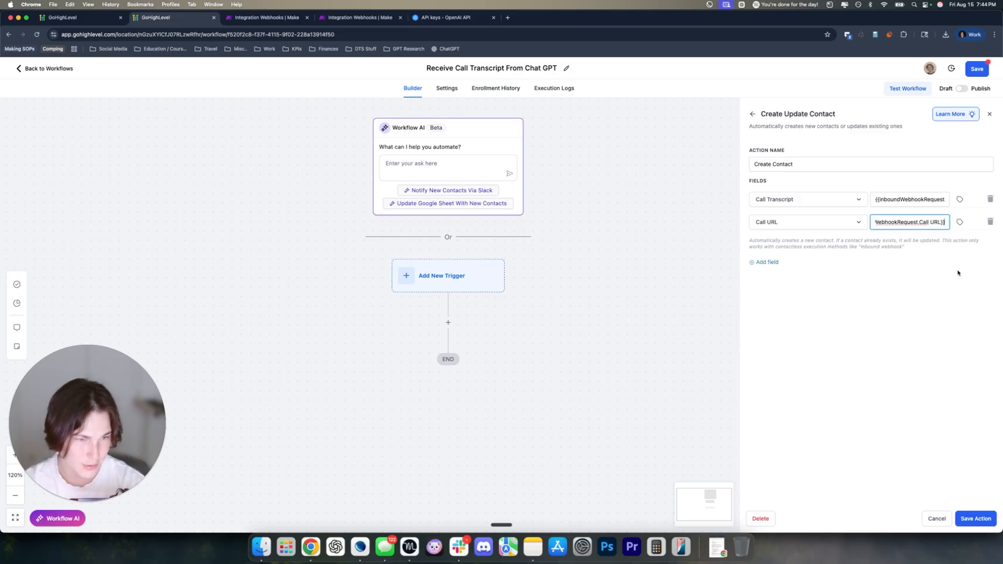
Add a Phone field mapped to the Inbound Webhook Trigger's Phone Number
click(766, 262)
click(778, 245)
text(phone)
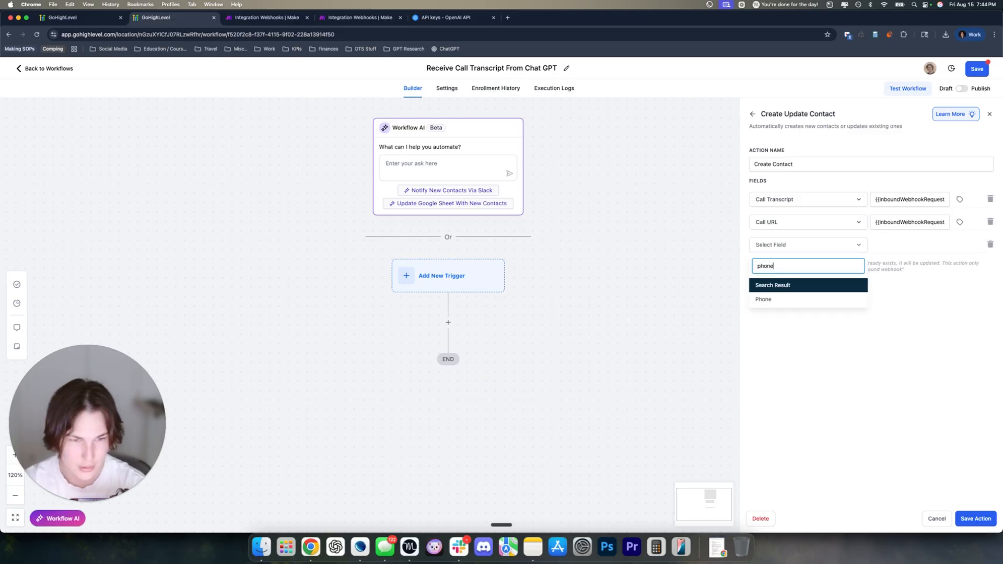
click(782, 300)
click(925, 243)
click(961, 245)
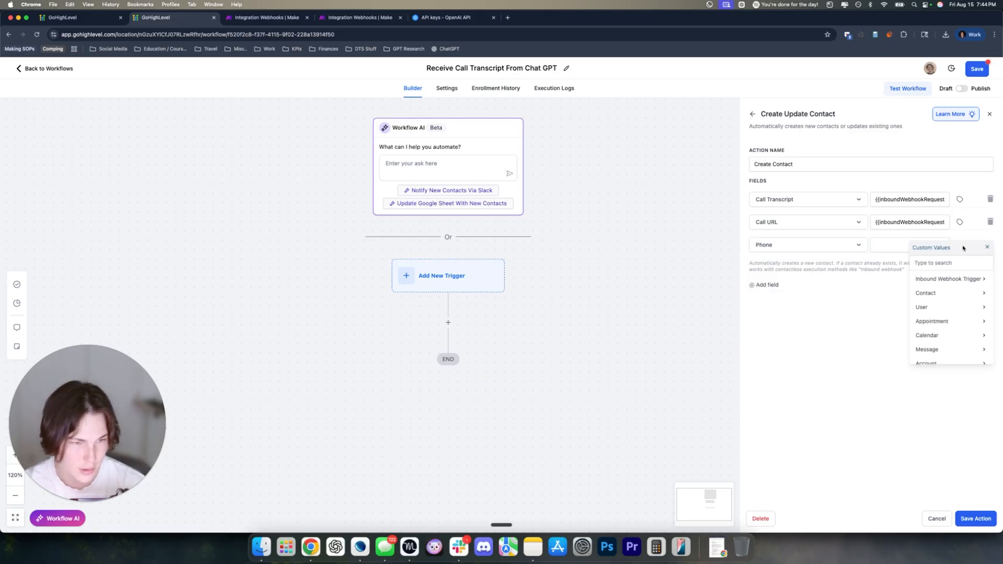
click(952, 279)
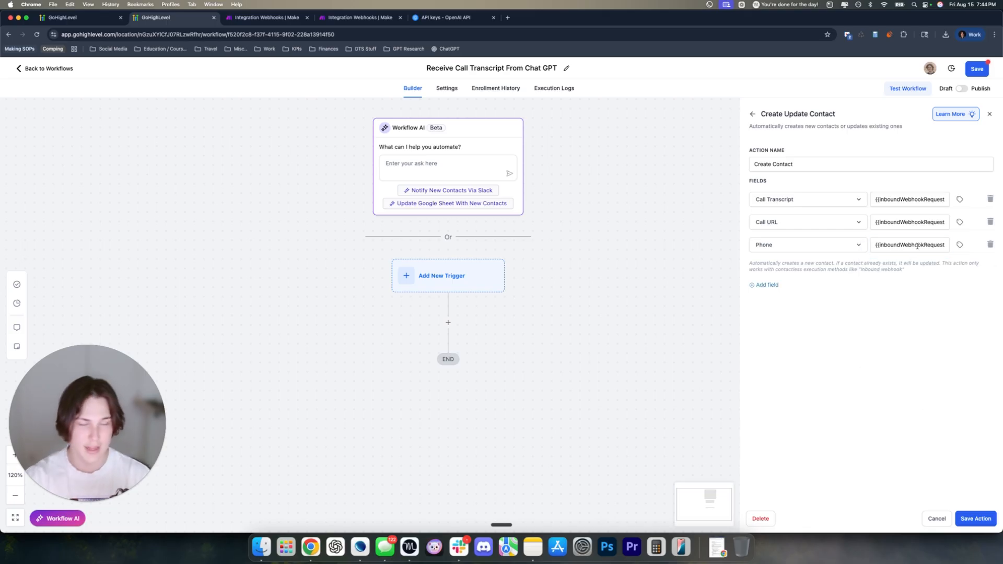
triple_click(901, 245)
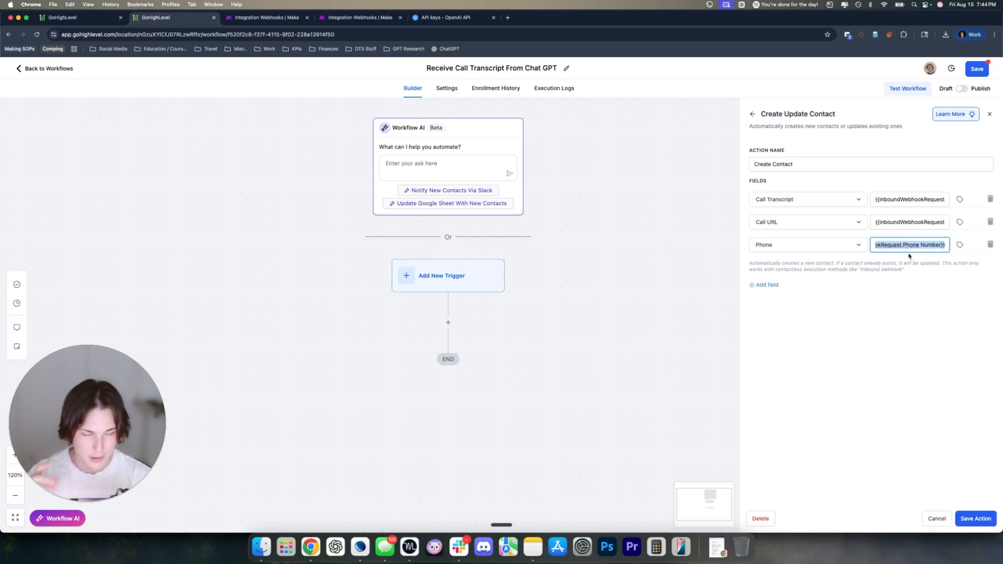
click(911, 320)
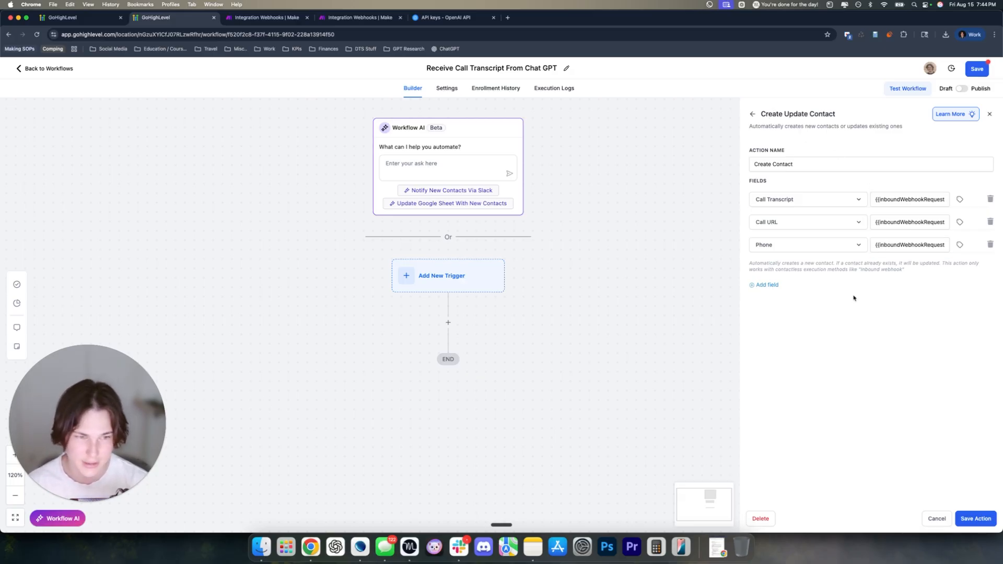
drag(876, 246, 953, 256)
click(960, 333)
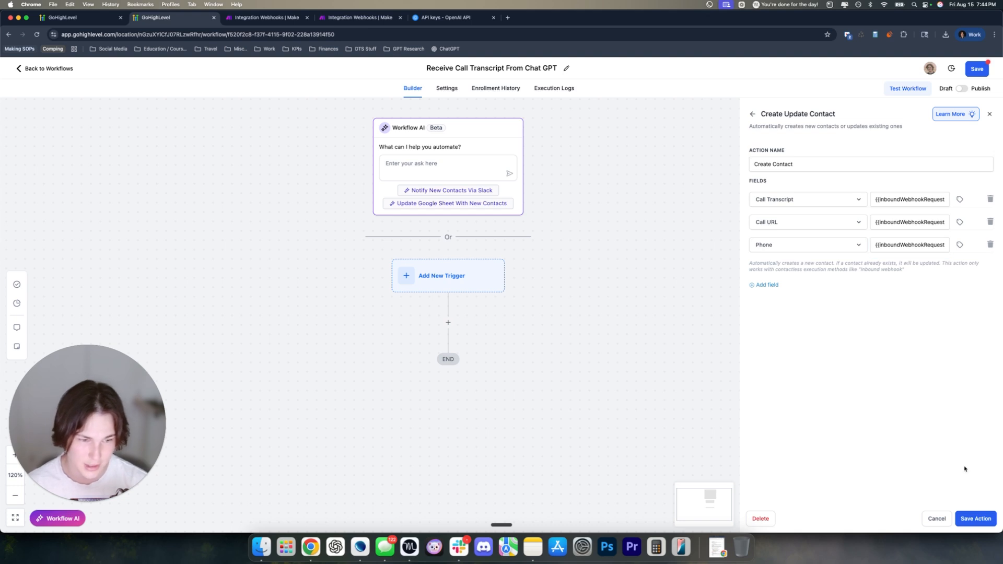
Save the Create Contact action, then publish and save the workflow
click(978, 518)
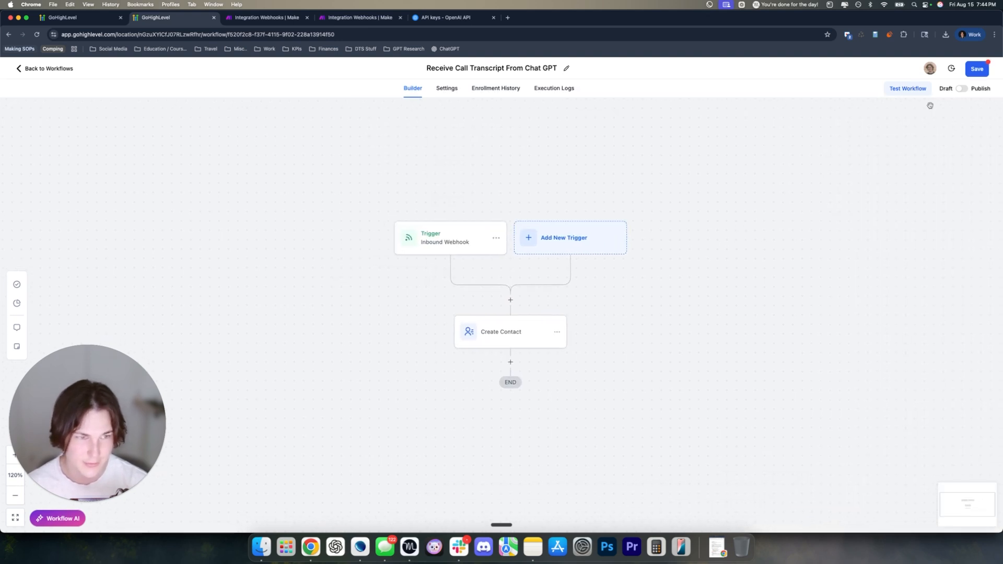
click(961, 89)
click(975, 70)
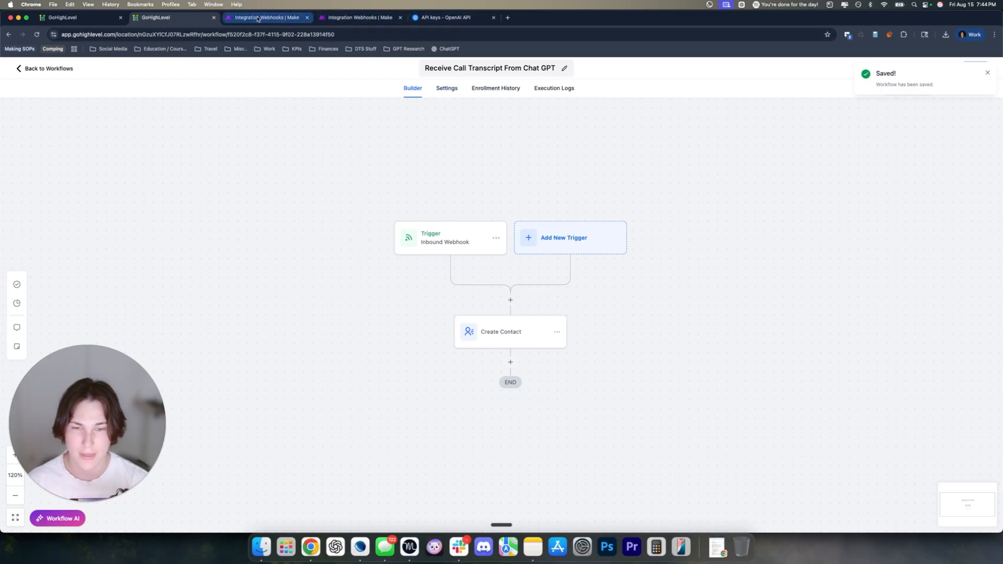
scroll(509, 268, down, 1)
drag(51, 485, 80, 465)
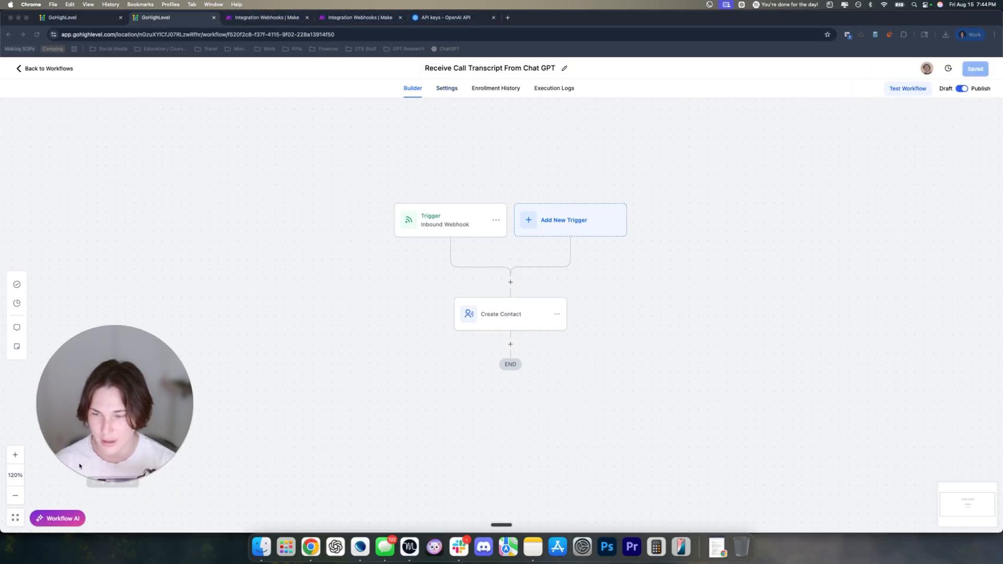
click(265, 18)
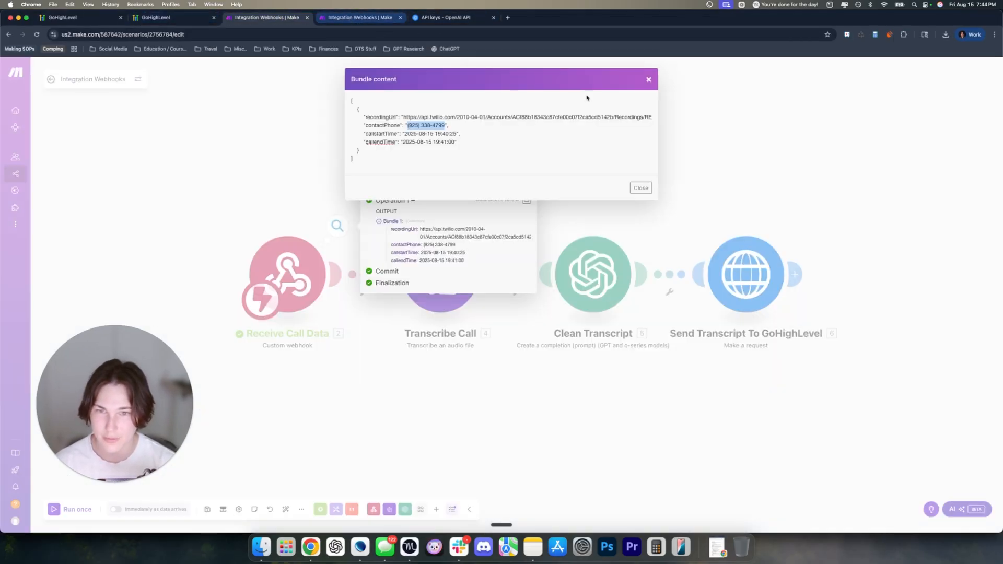
Close the bundle dialogs and start a Run this module only test of Send Transcript To GoHighLevel
click(648, 79)
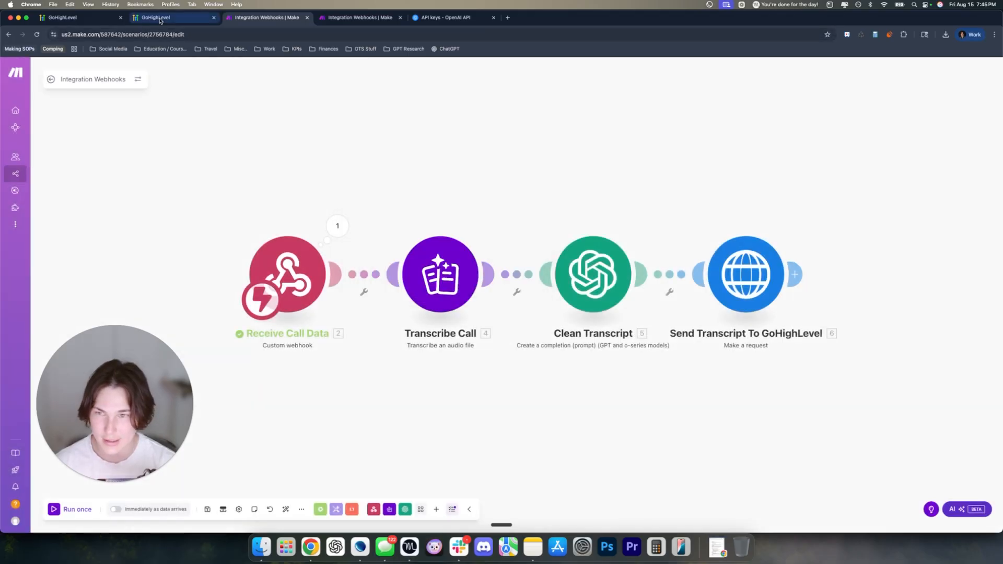
click(156, 17)
key(ctrl+Tab)
right_click(751, 272)
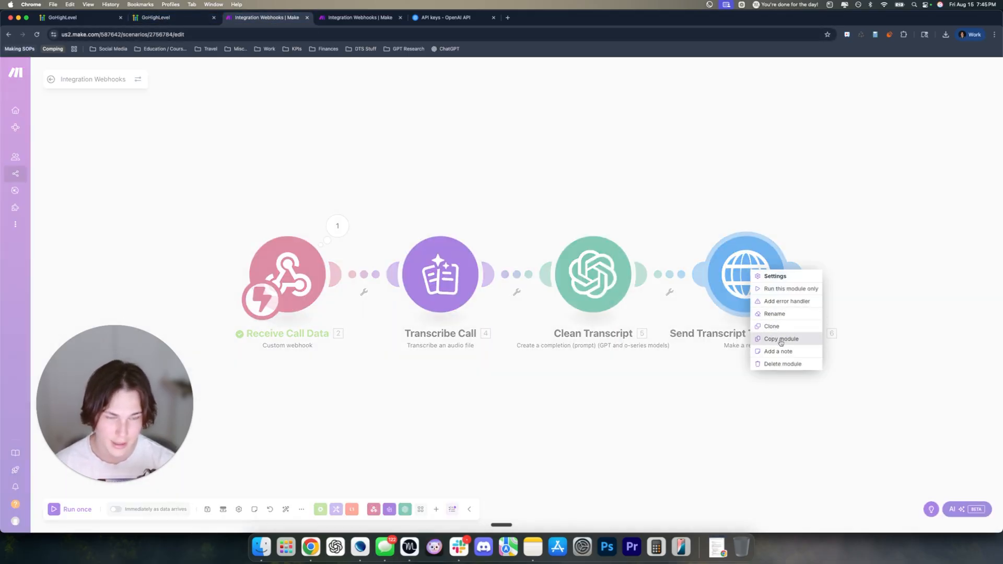
click(775, 291)
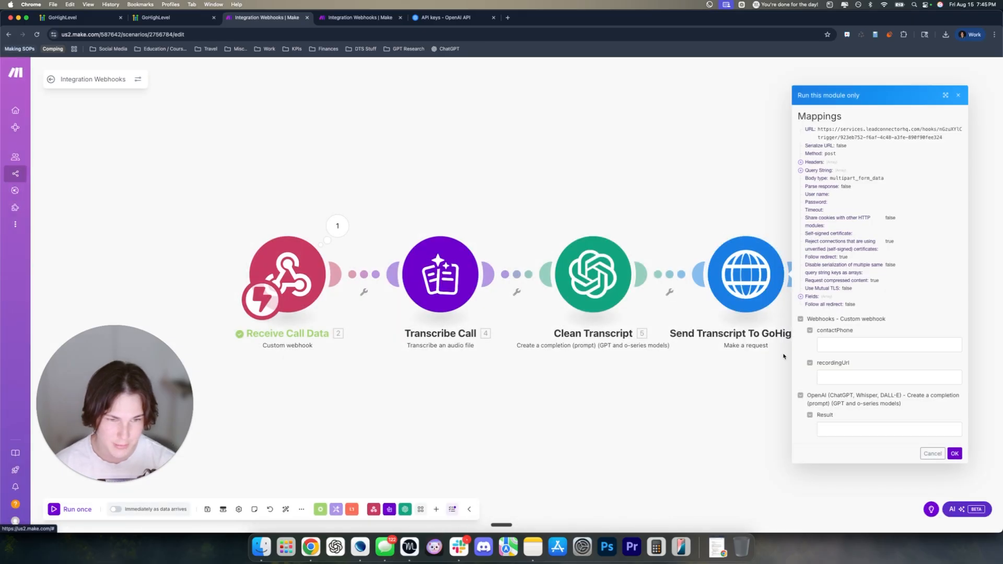
click(361, 21)
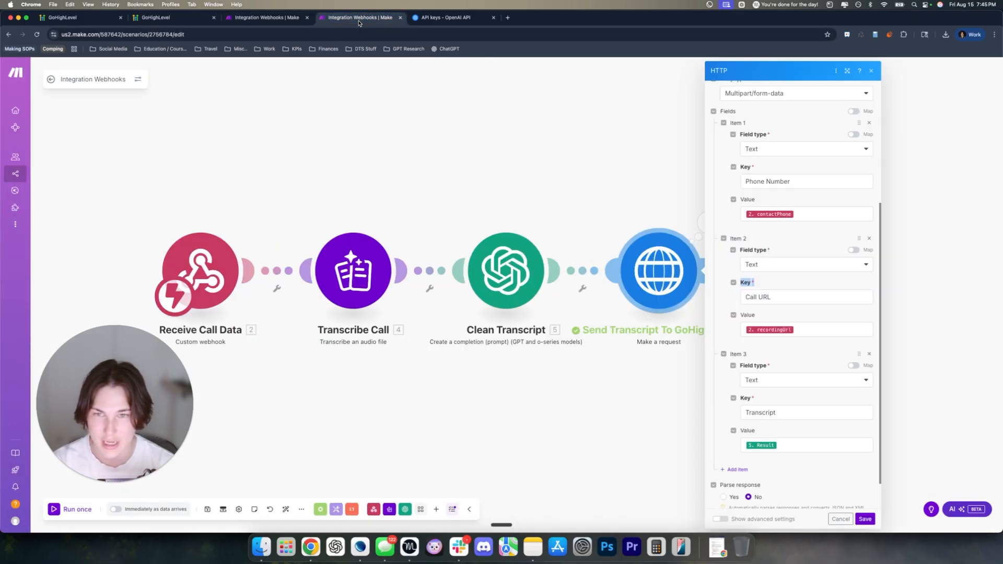
click(270, 20)
Copy the recording URL from the webhook output and paste it into recordingUrl
click(331, 226)
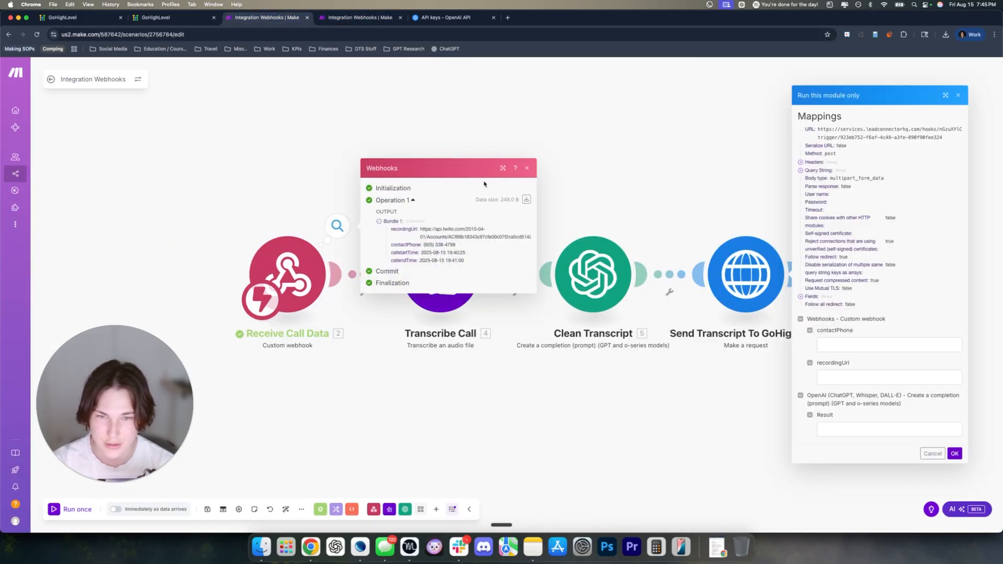
click(525, 199)
click(492, 227)
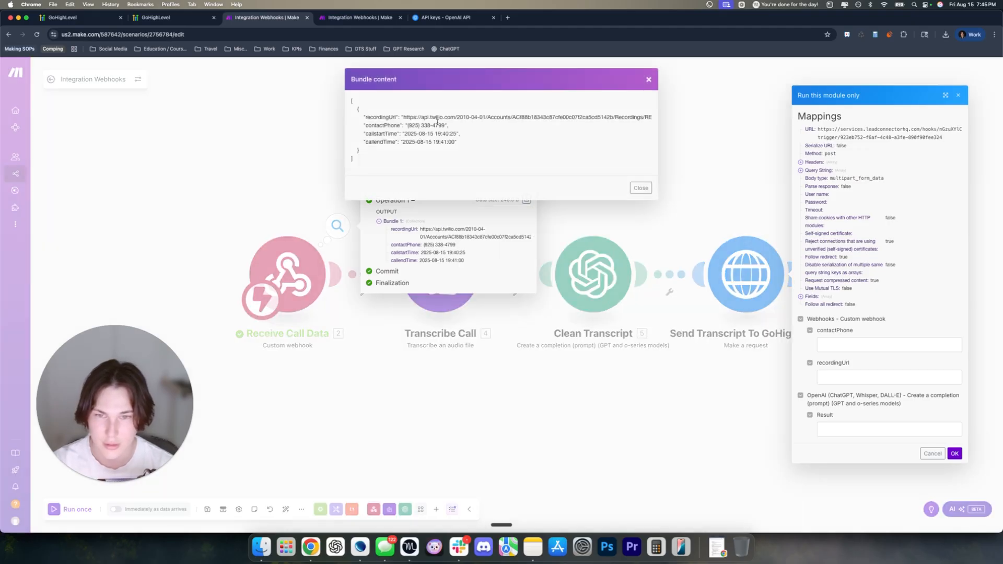
drag(403, 118, 658, 137)
key(super+c)
click(866, 353)
click(836, 376)
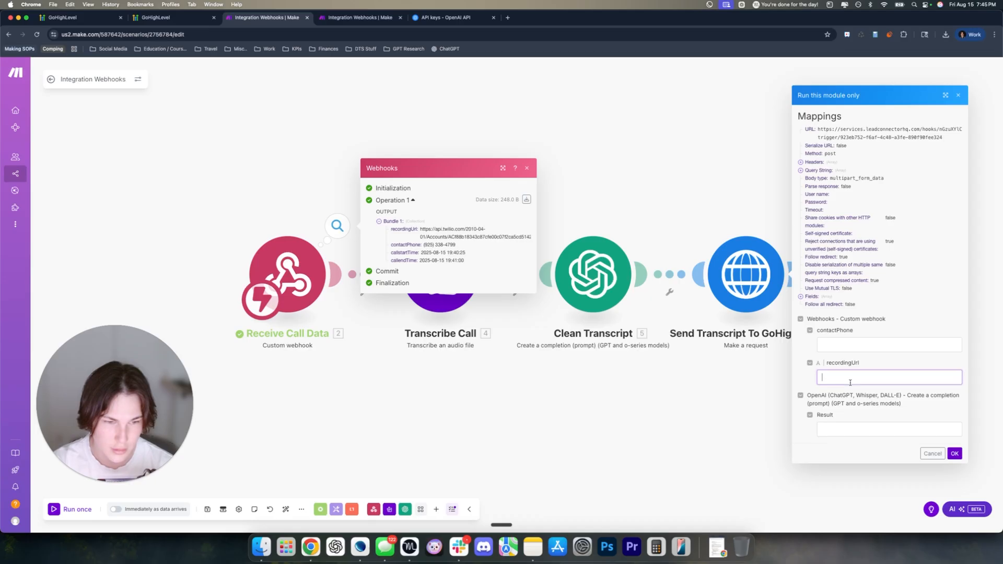
key(super+v)
Paste the sample contactPhone, enter 'Test Result' as Result, and run the module
click(525, 201)
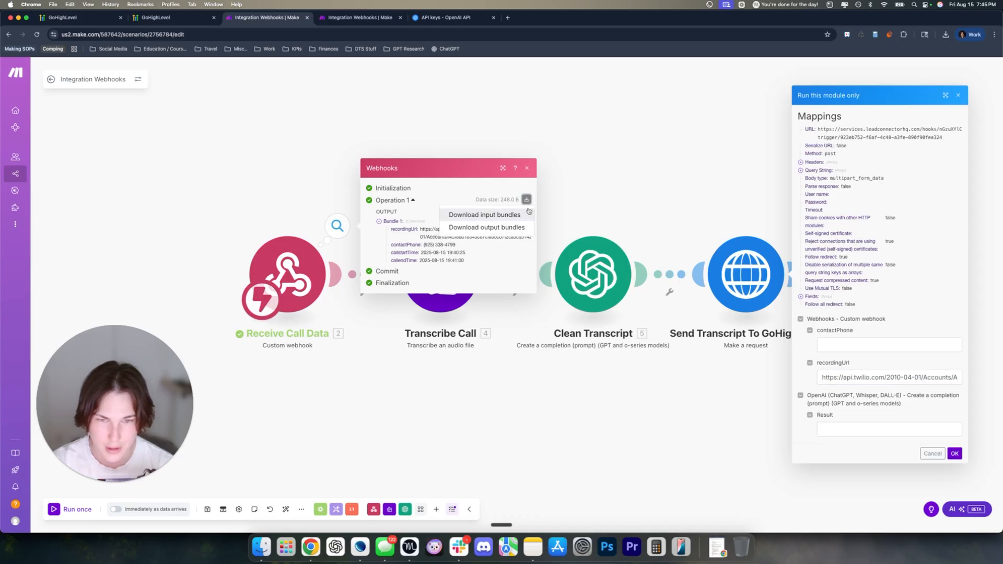
click(491, 228)
drag(408, 127, 442, 124)
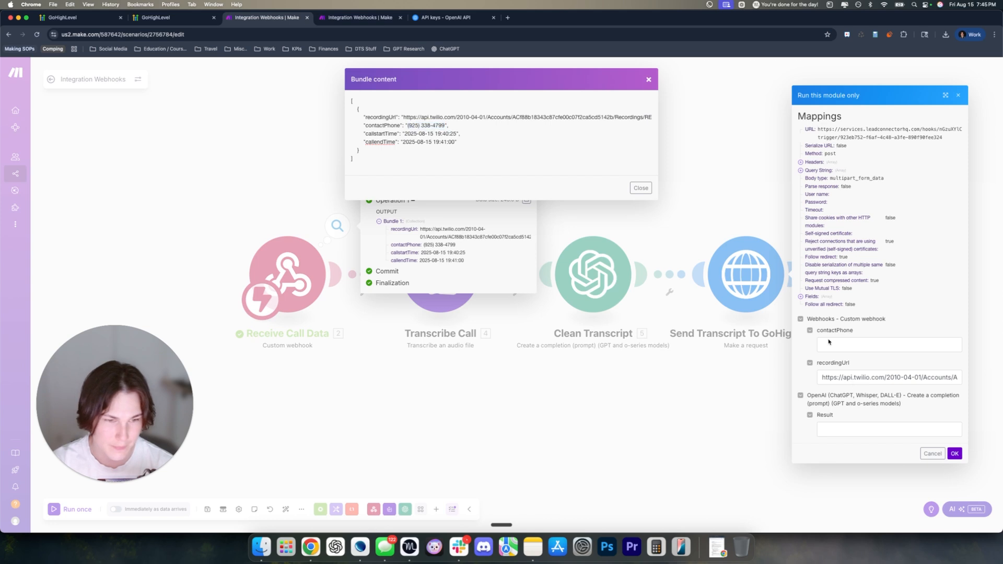
click(887, 345)
key(super+v)
click(849, 427)
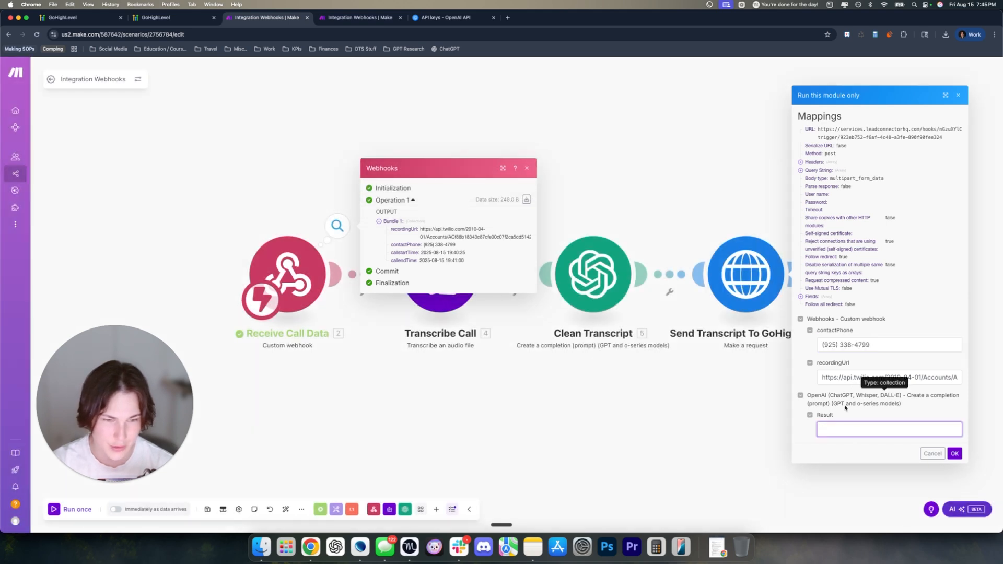
text(Test Result)
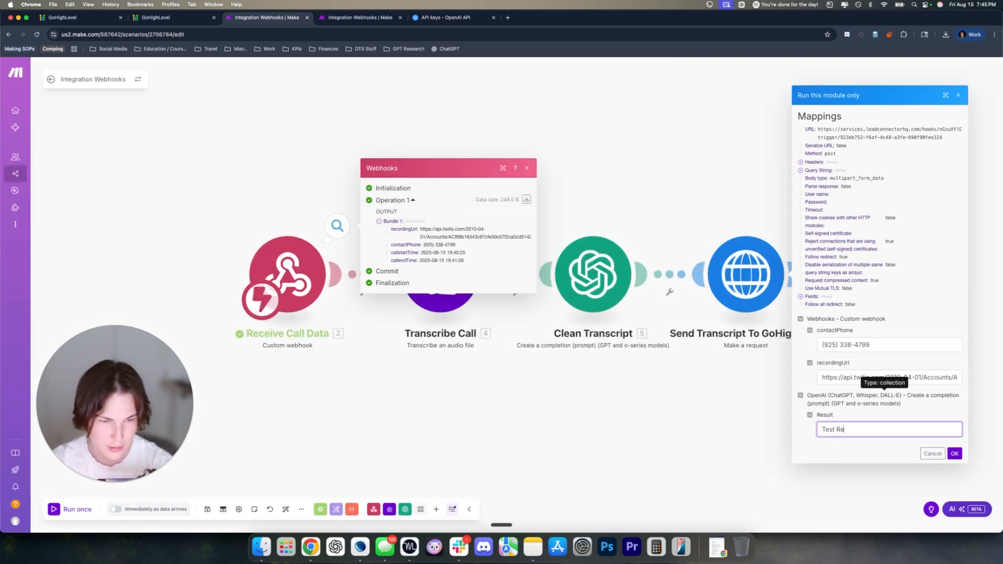
click(953, 453)
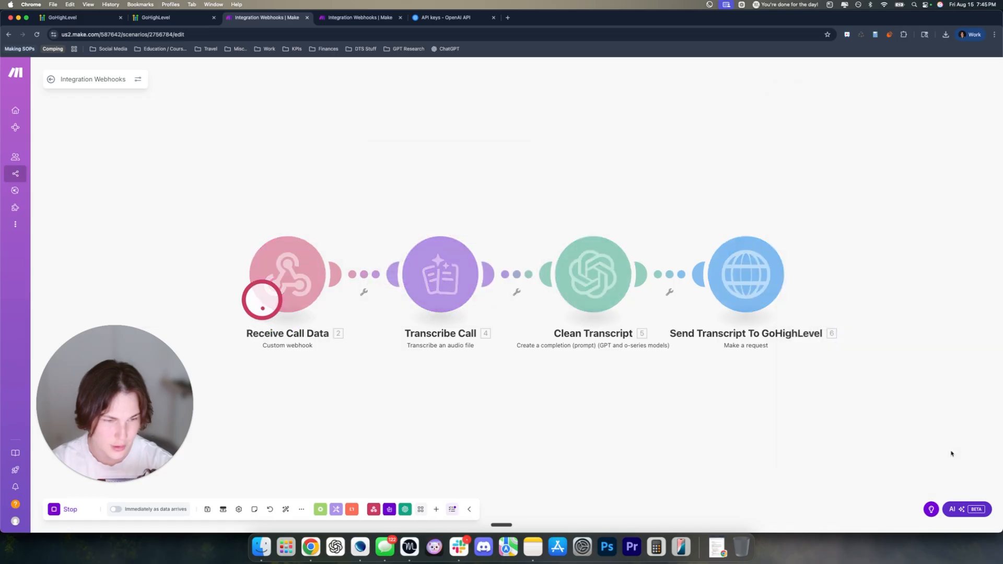
click(159, 17)
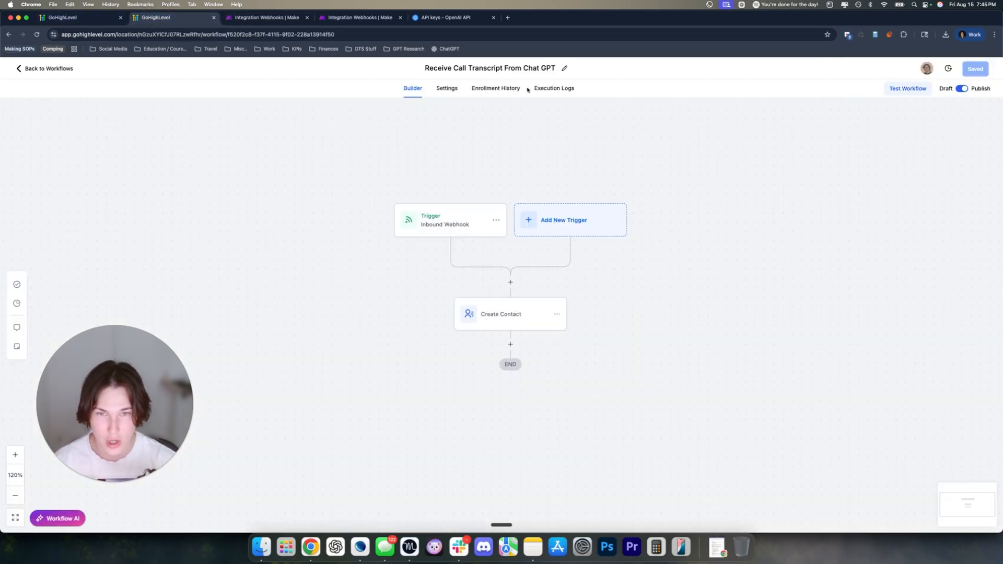
Review the workflow's execution logs, then search Contacts for the test contact and open it
click(554, 89)
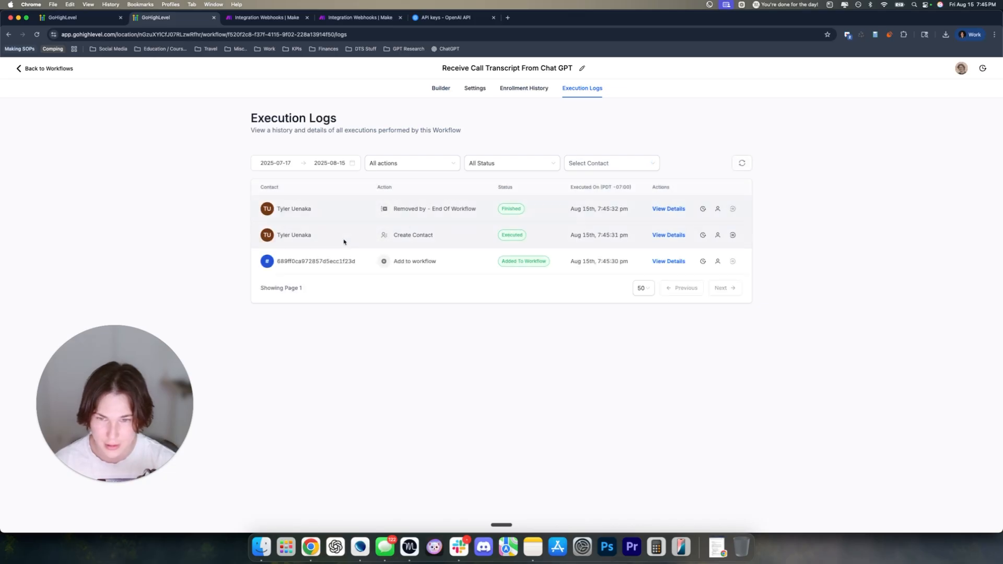
drag(323, 238, 215, 233)
click(215, 233)
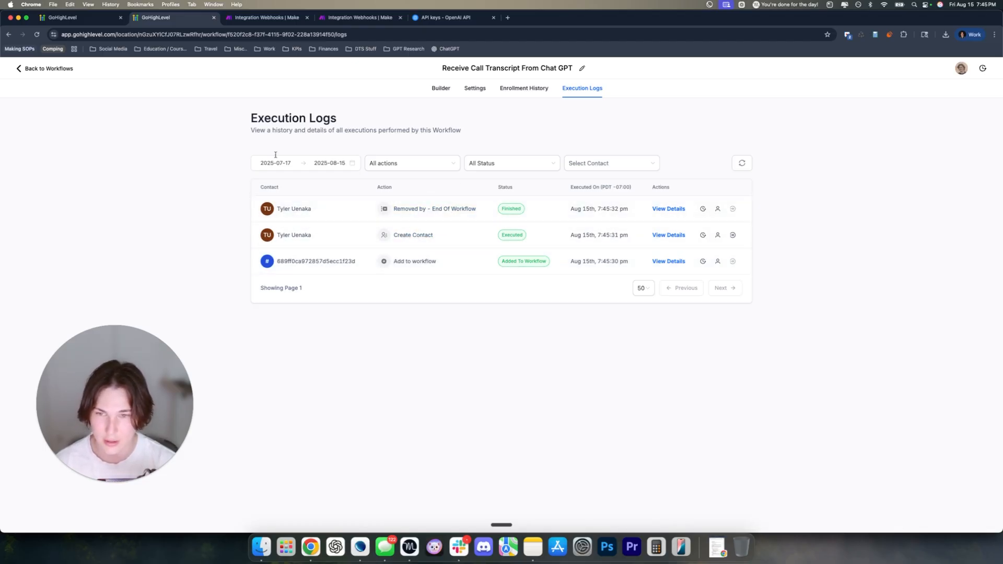
click(75, 20)
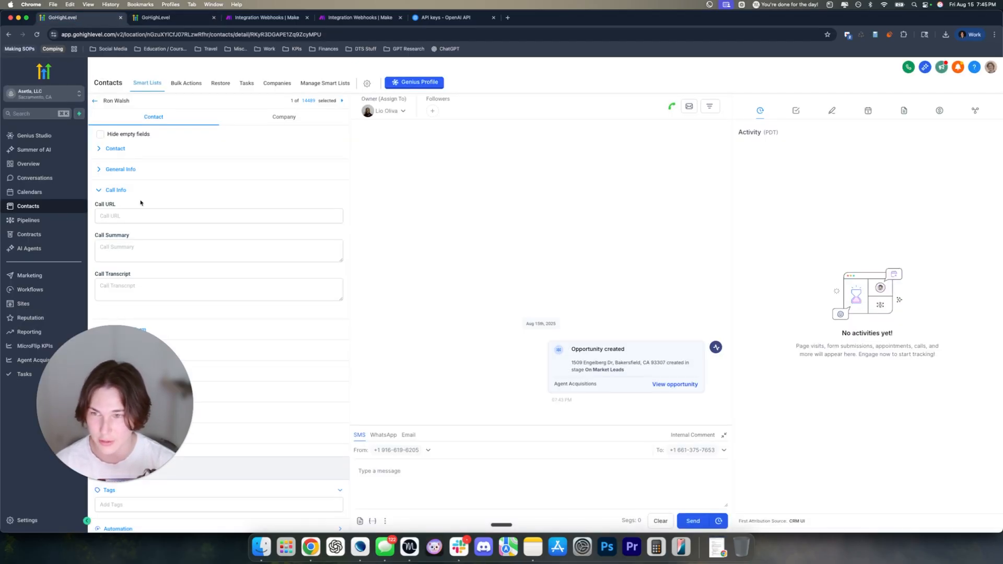
click(73, 207)
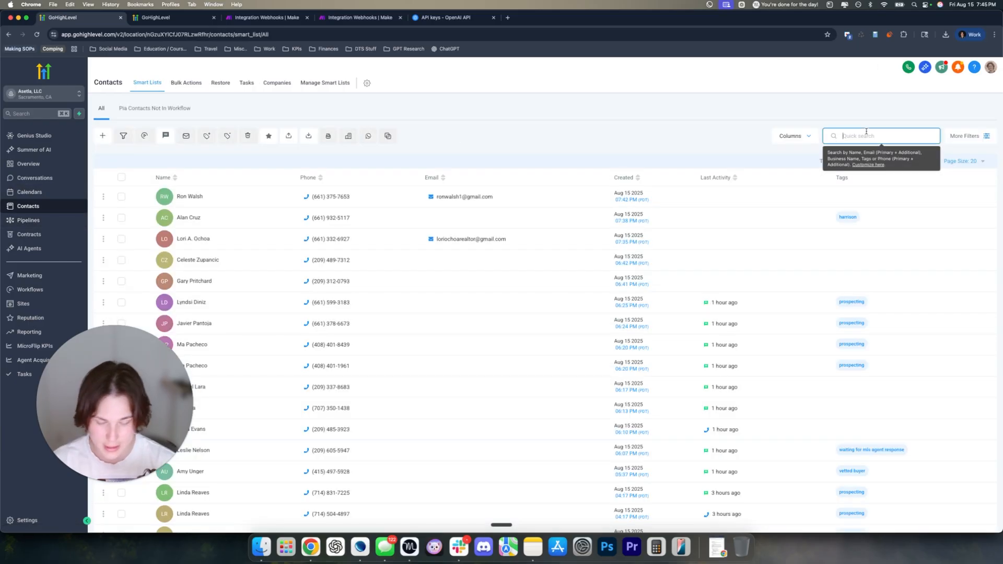
click(841, 136)
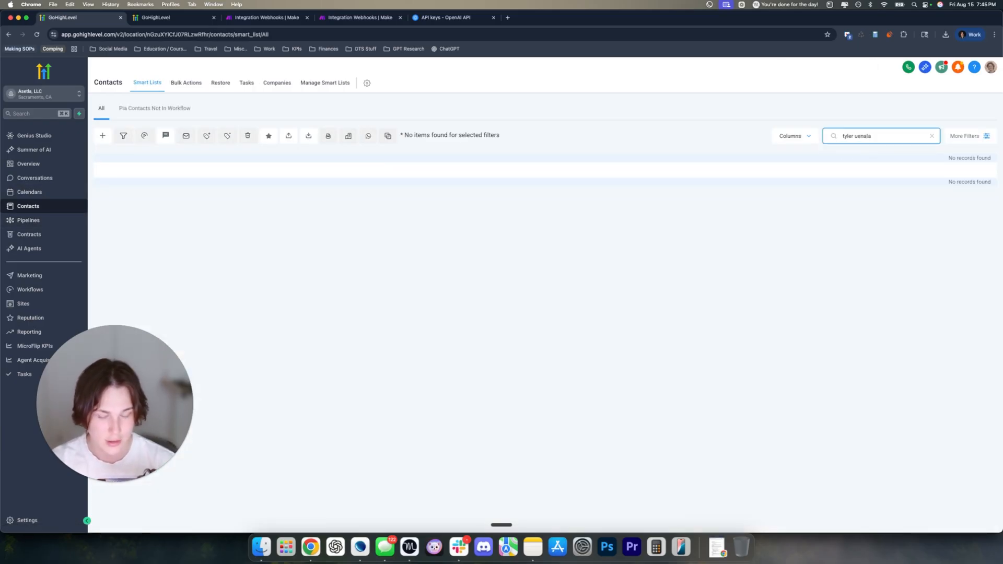
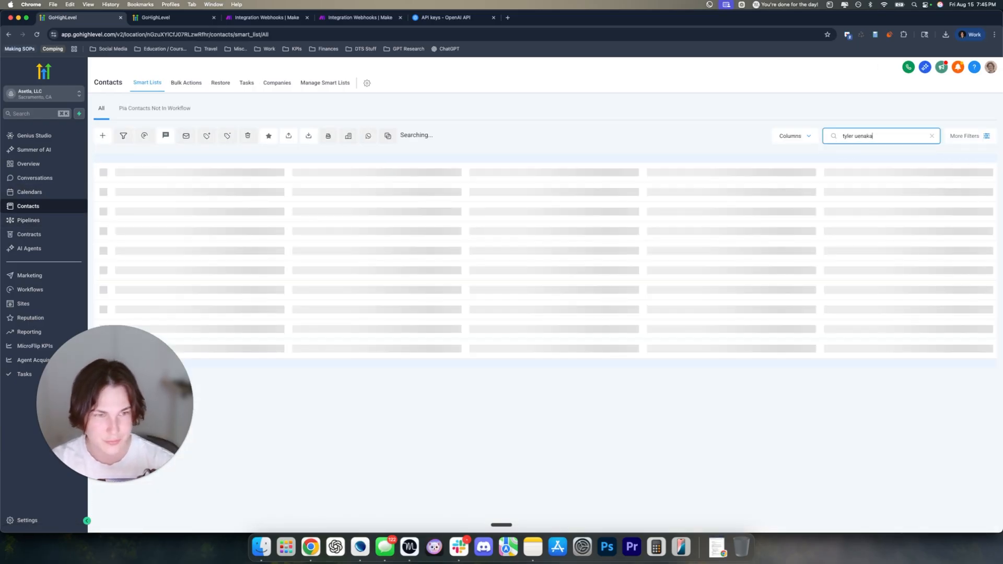
click(198, 192)
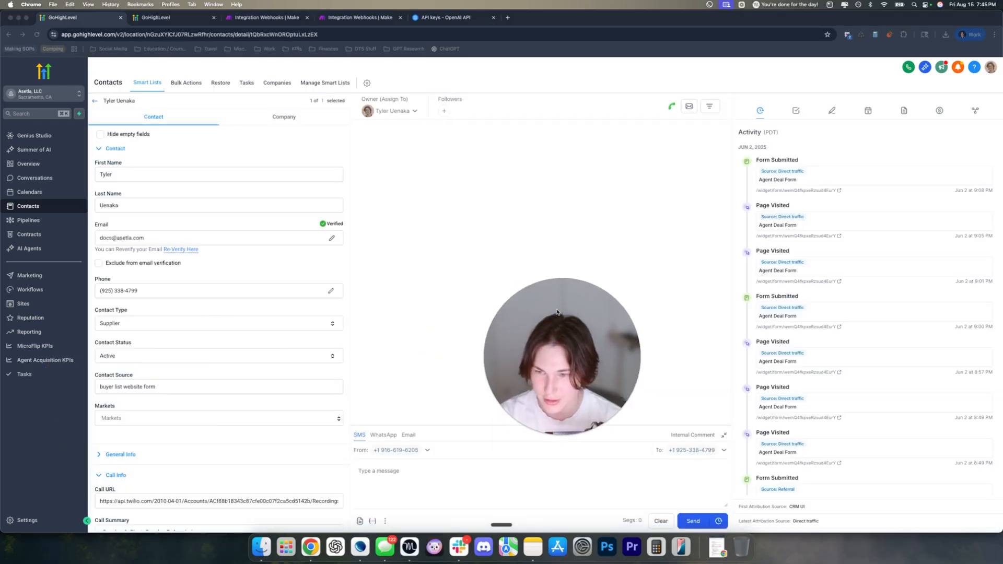
Delete the test contact's Call Summary text and save the emptied field
click(114, 149)
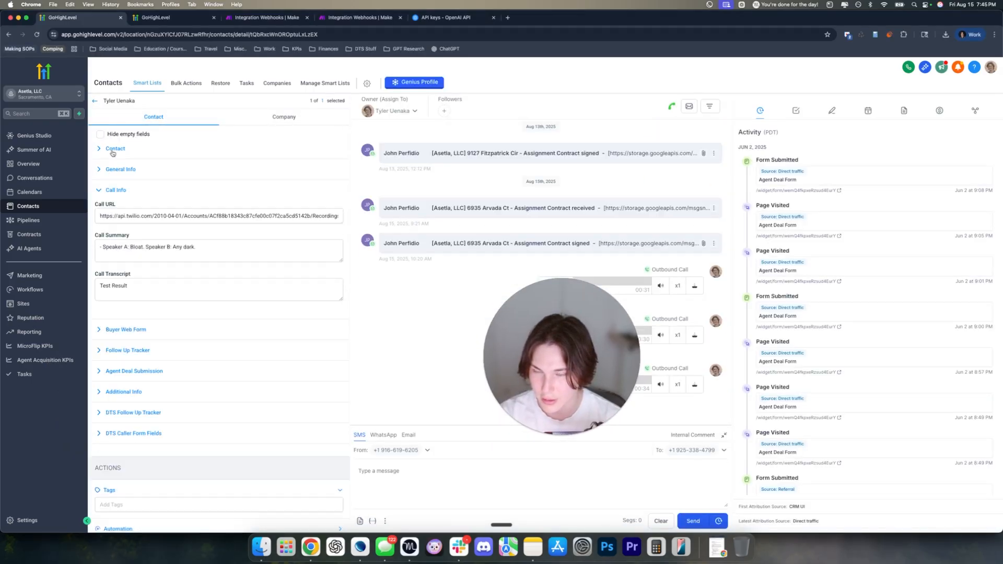
click(211, 250)
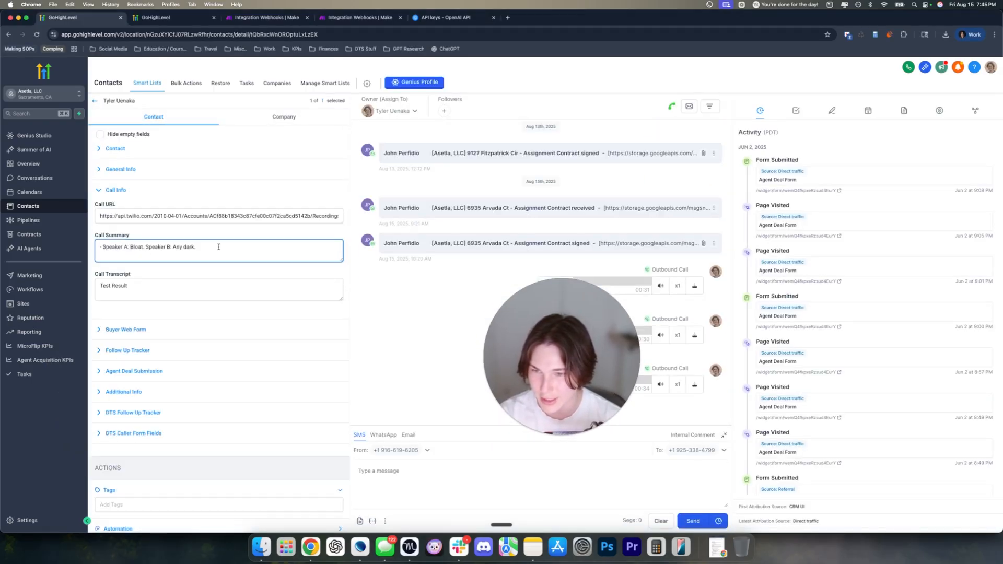
click(157, 216)
drag(219, 246, 94, 249)
key(BackSpace)
click(117, 235)
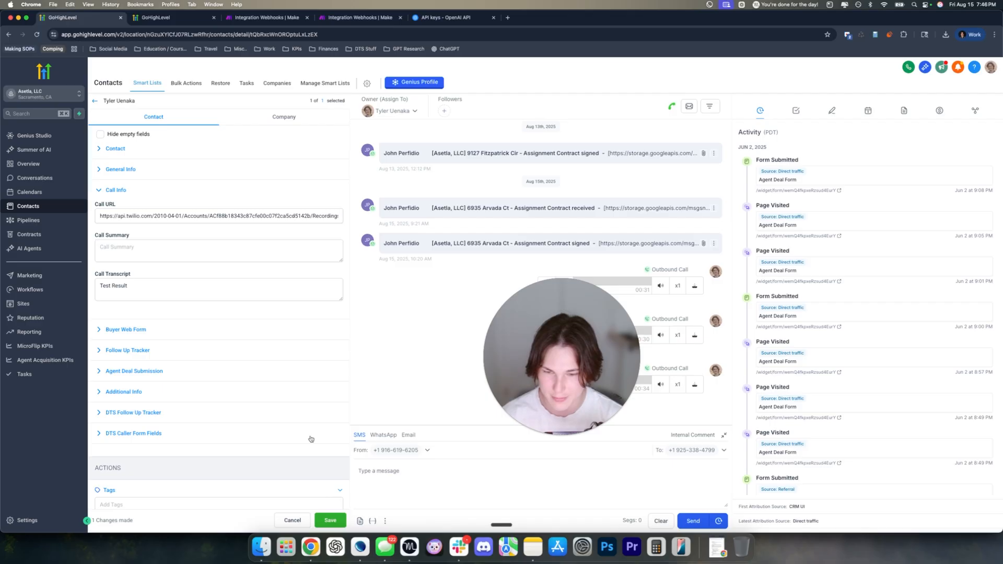
click(329, 520)
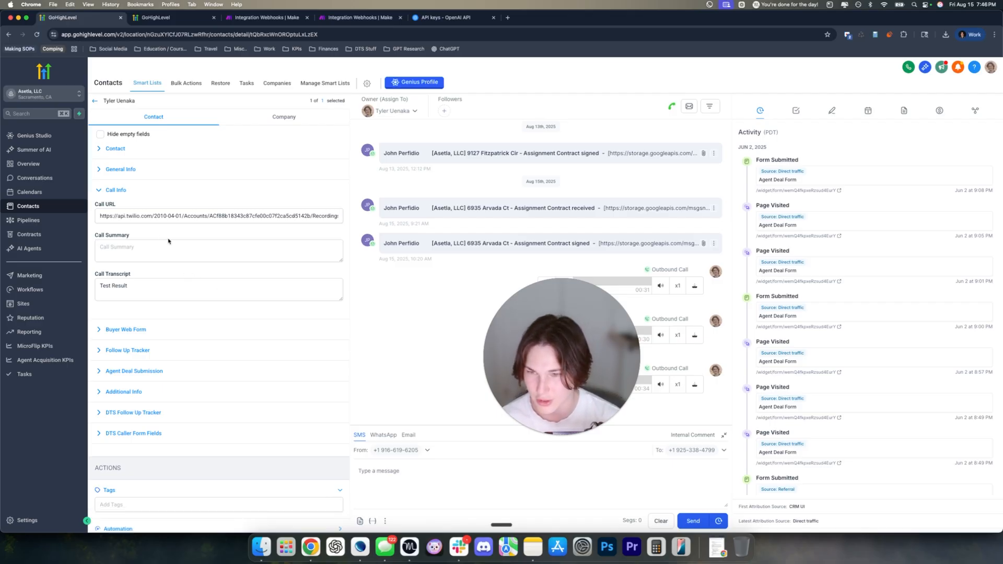
click(96, 244)
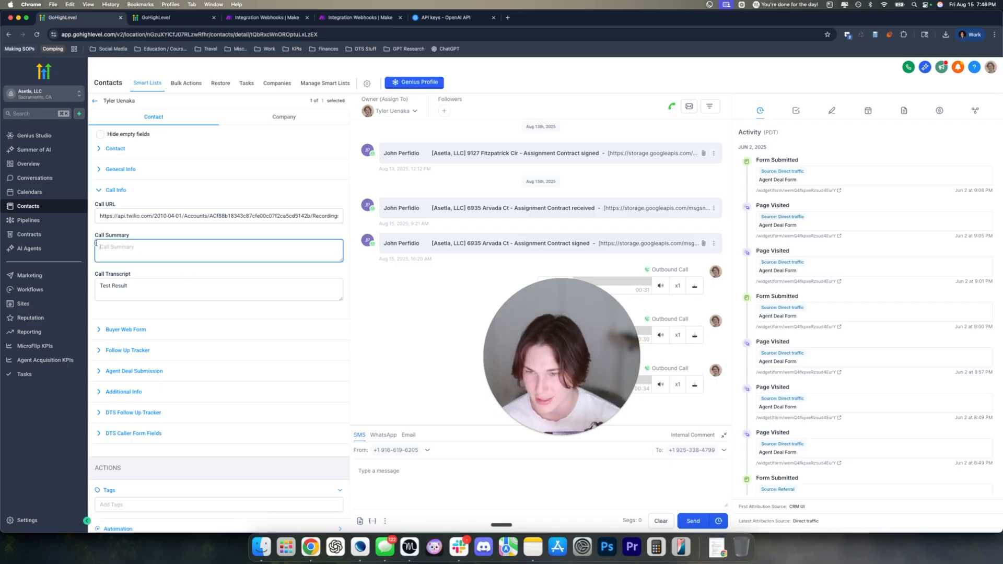
Check the stored Call URL and the 'Test Result' Call Transcript, then return to Make
click(101, 216)
drag(102, 215, 379, 220)
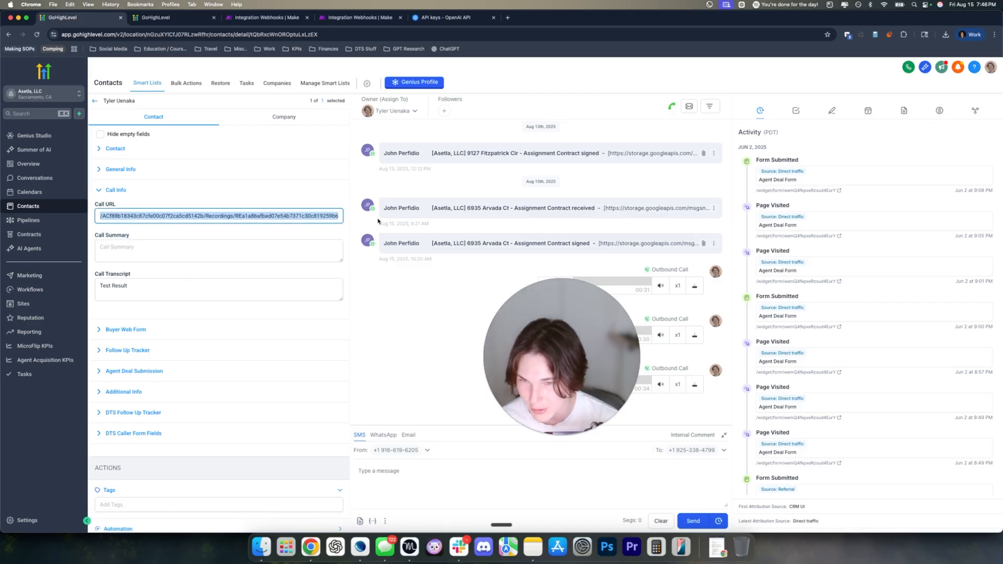
click(131, 290)
key(super+a)
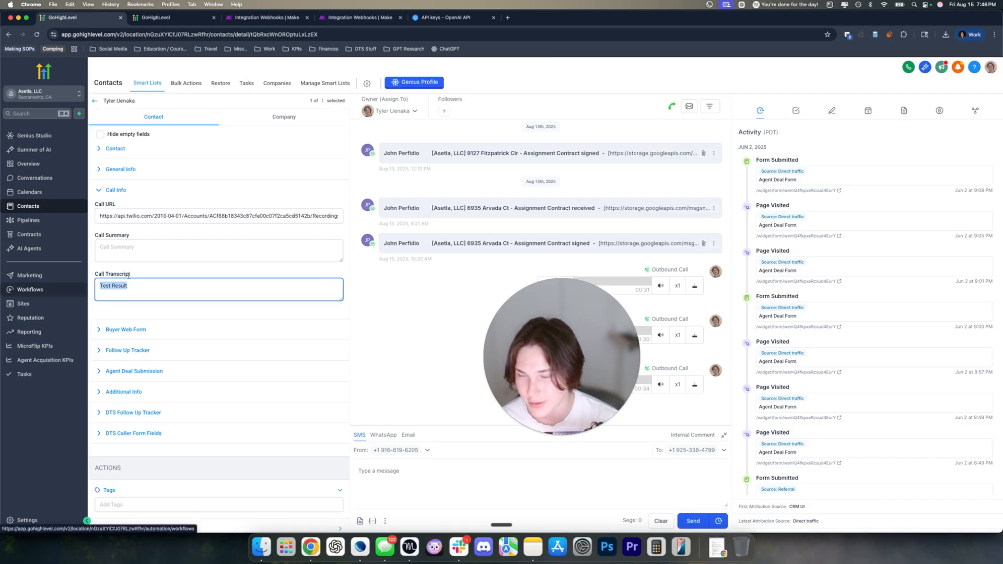
click(128, 275)
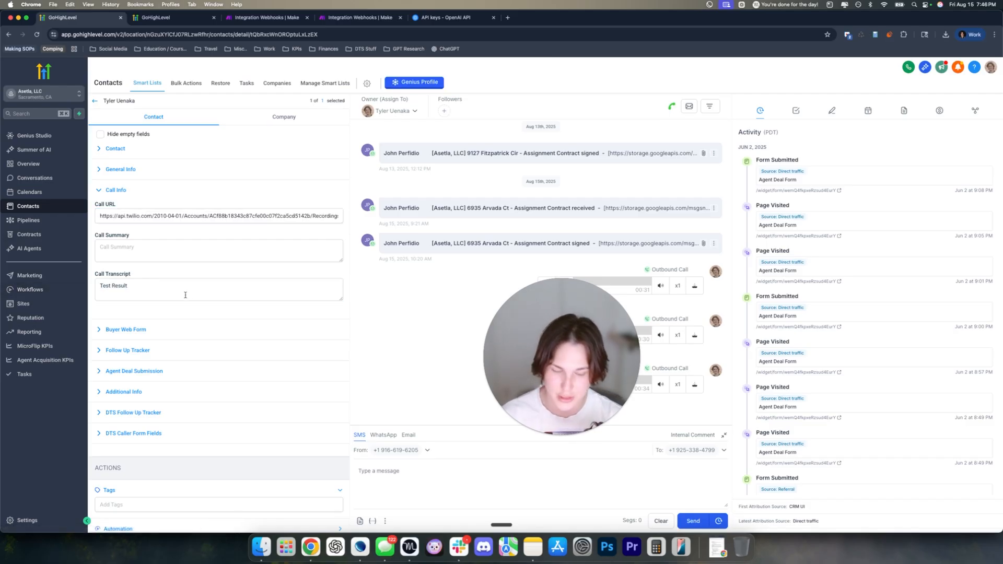
drag(133, 297, 92, 287)
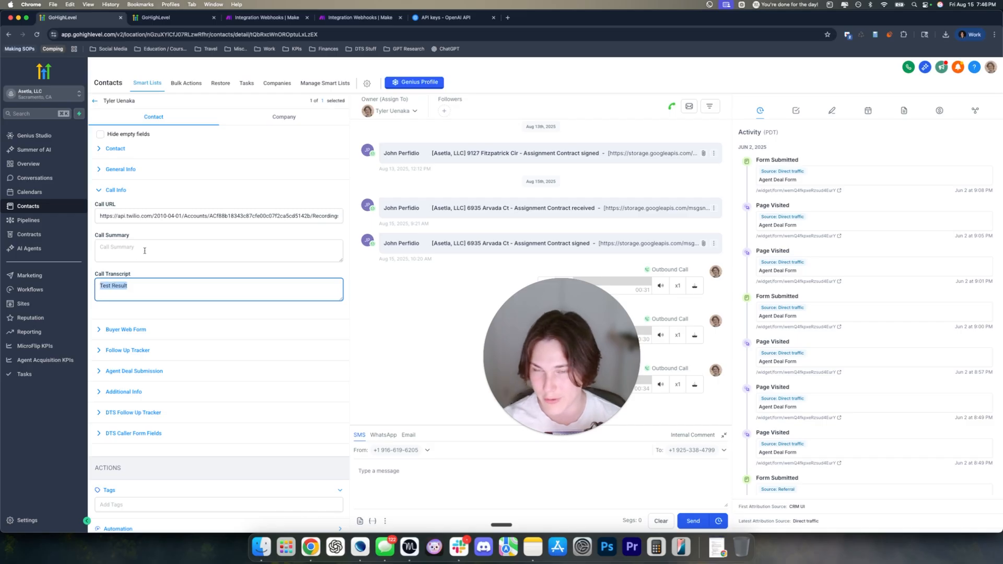
click(362, 20)
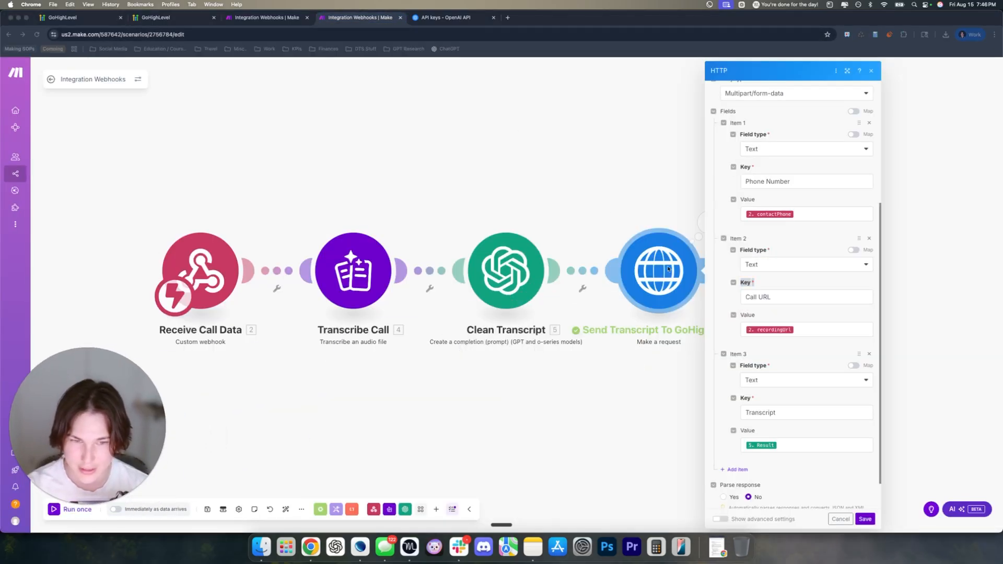
Close the HTTP module settings, save the scenario and schedule it 'Immediately as data arrives'
click(872, 70)
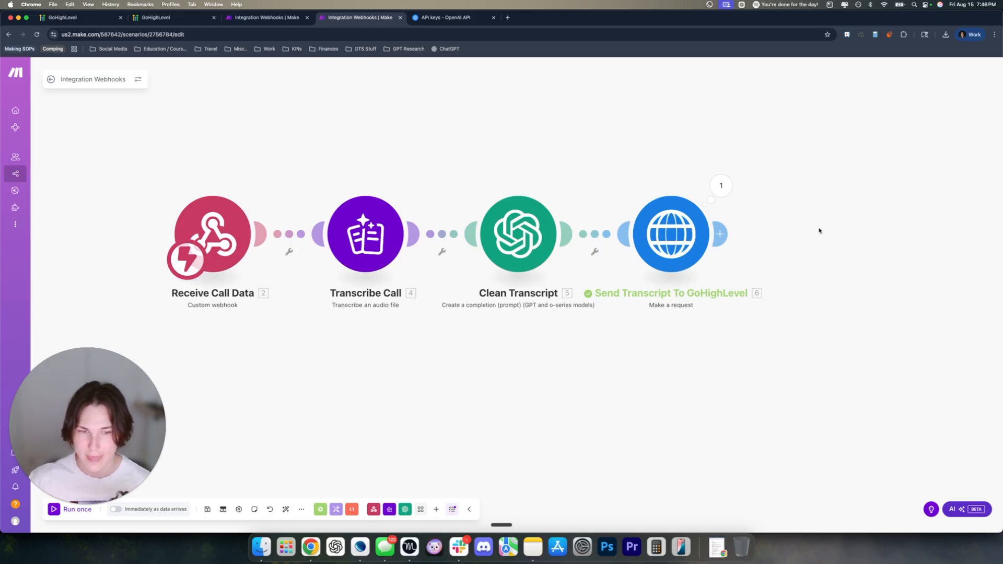
drag(819, 231, 774, 230)
drag(517, 166, 566, 174)
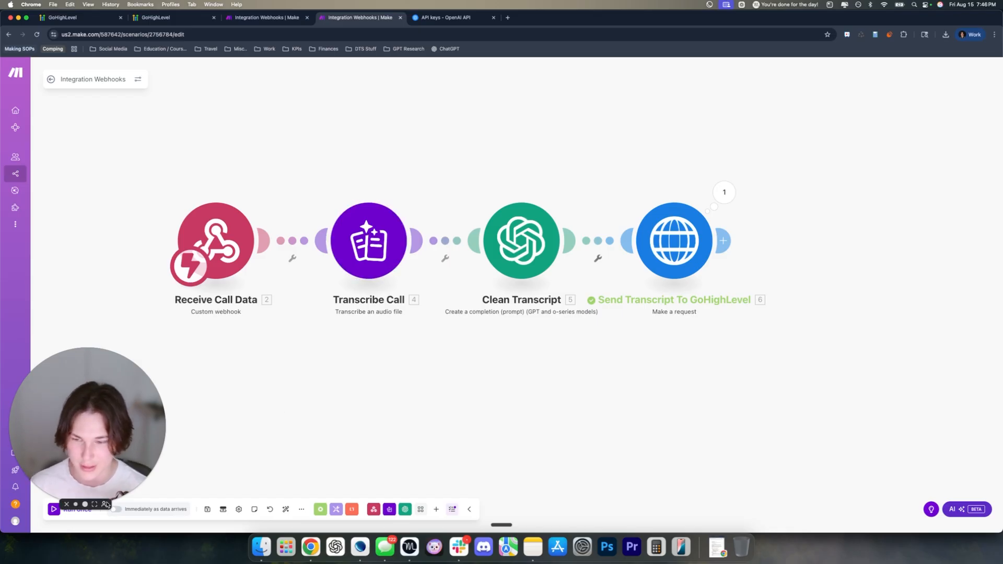
click(208, 509)
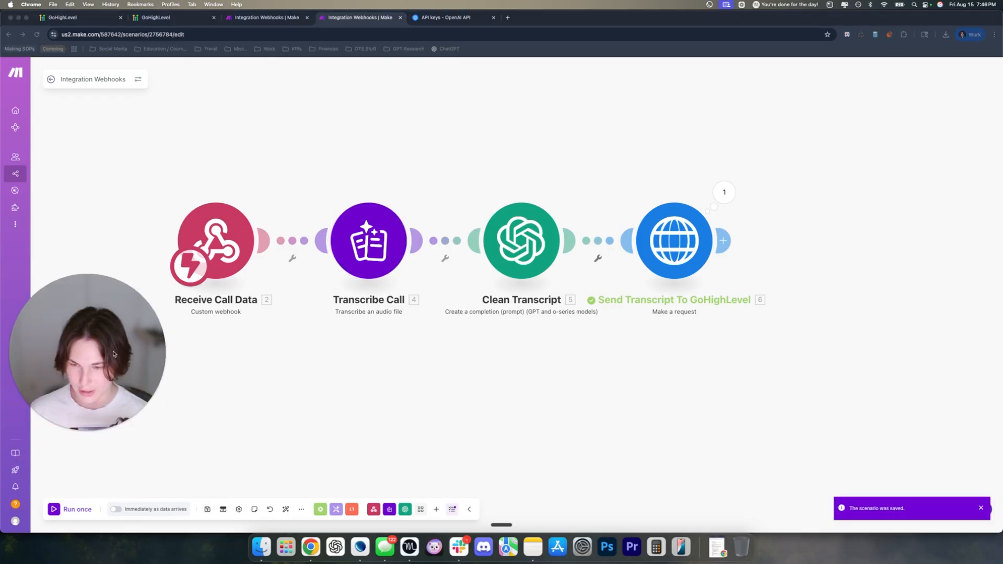
click(115, 510)
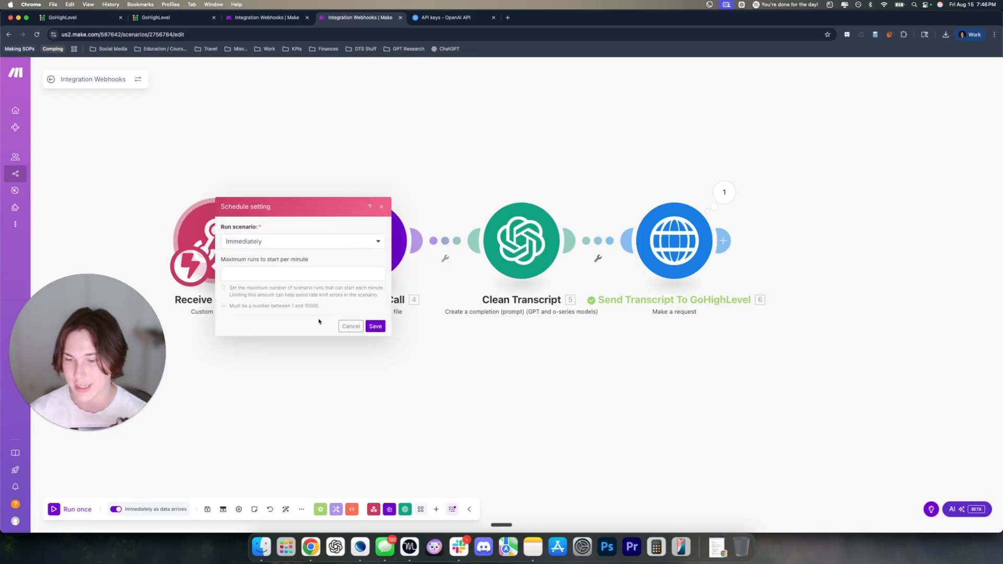
click(376, 327)
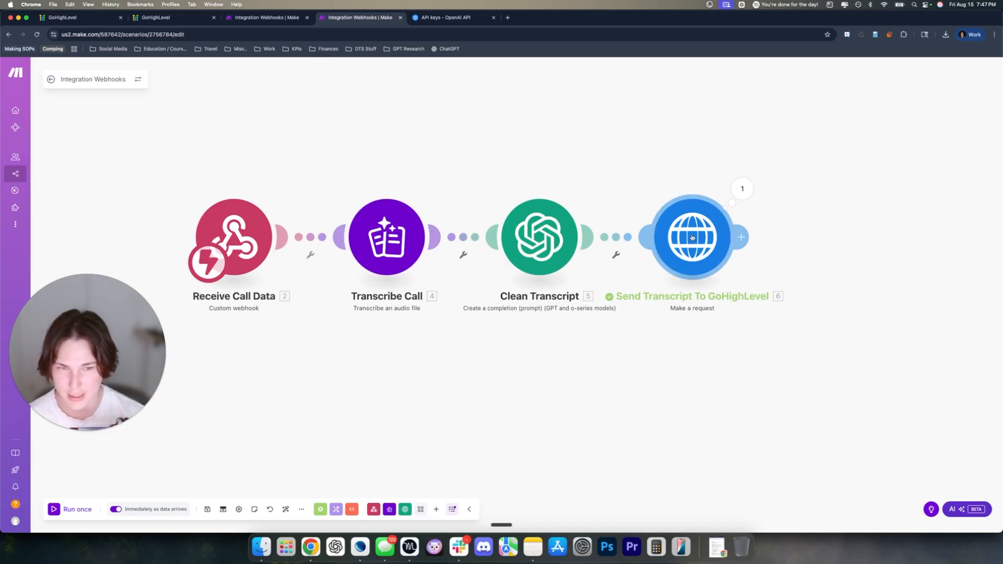
Add Ignore error handlers to the Transcribe Call, Clean Transcript and Send Transcript modules
right_click(407, 230)
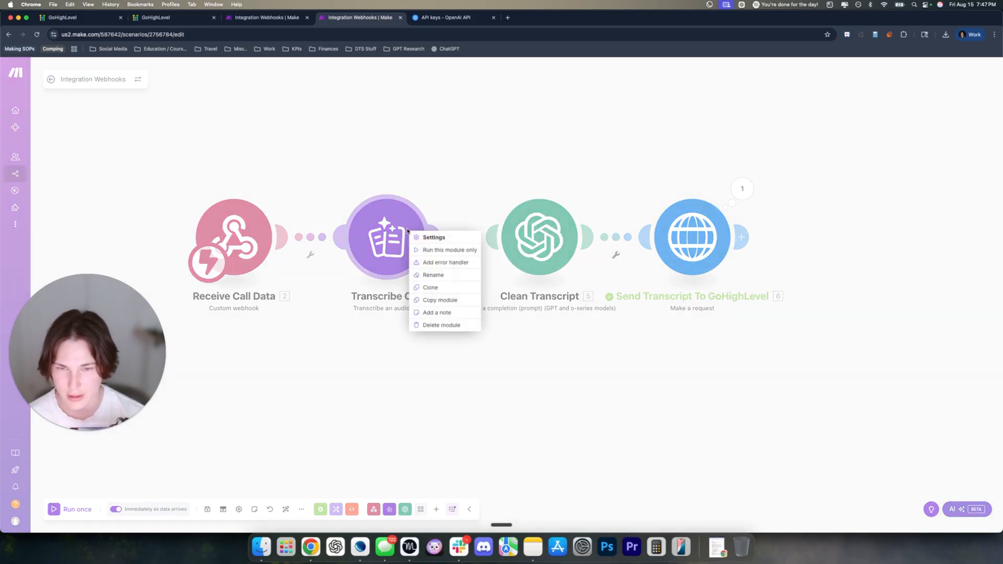
click(440, 262)
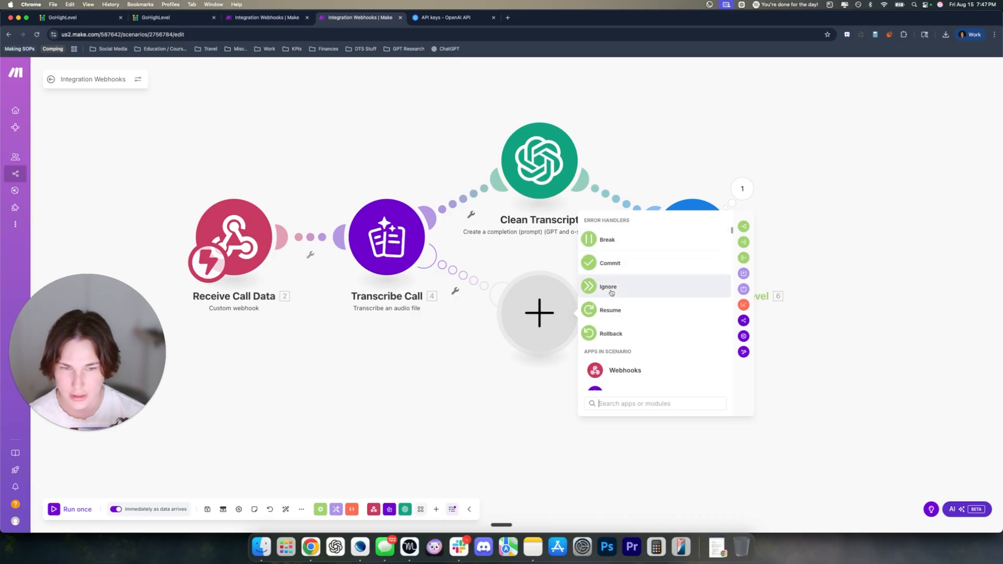
click(609, 291)
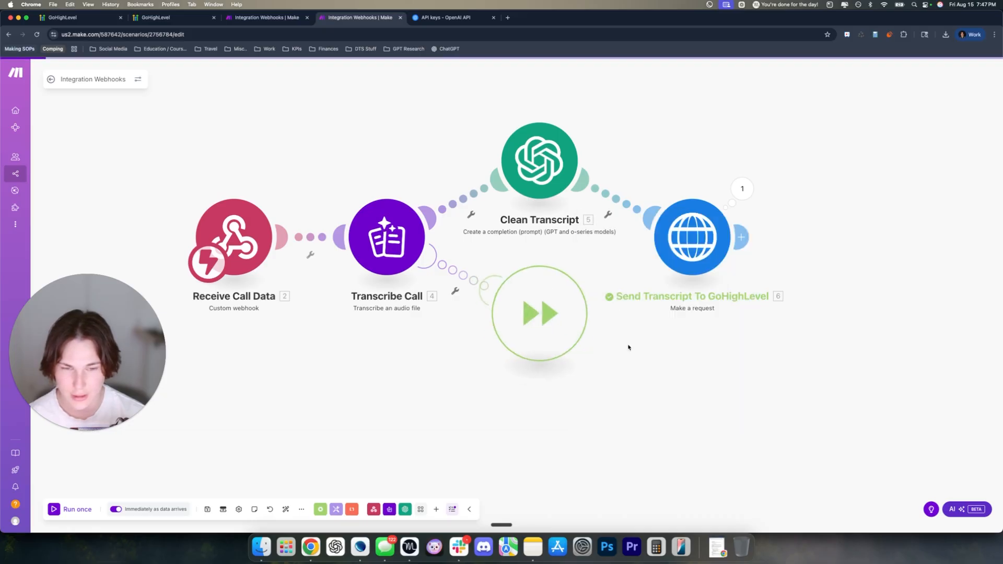
right_click(539, 161)
click(562, 188)
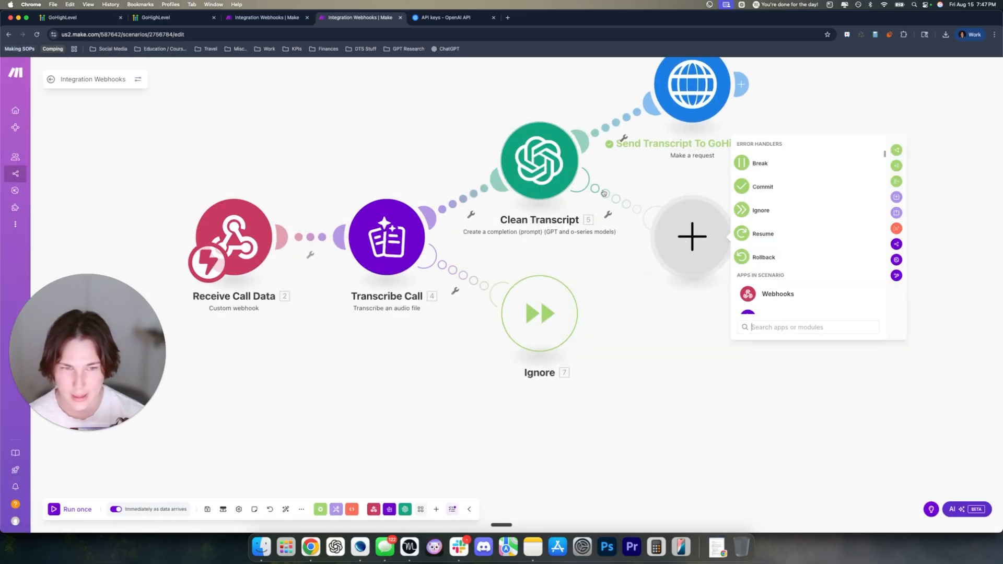
click(757, 208)
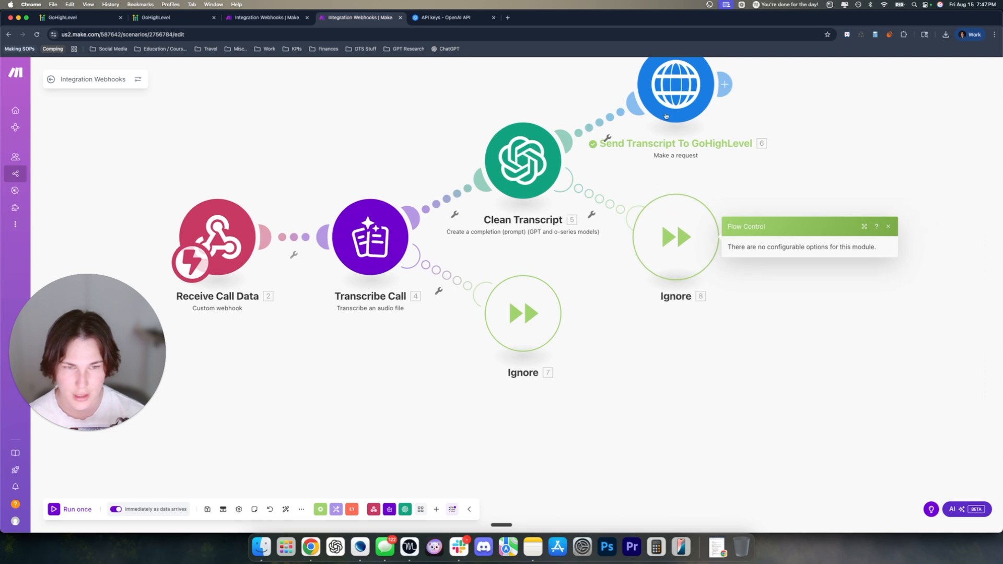
right_click(671, 86)
click(692, 116)
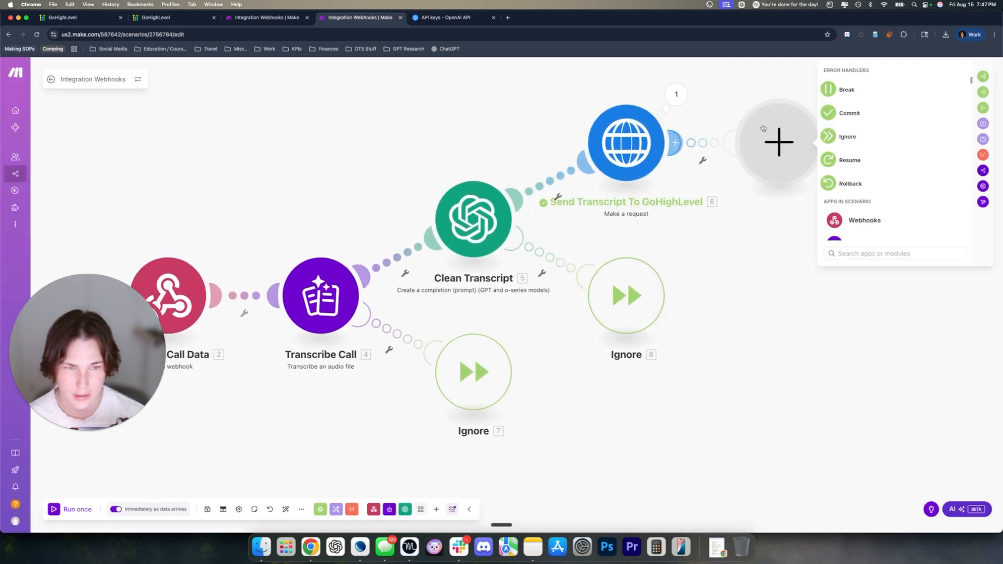
click(851, 135)
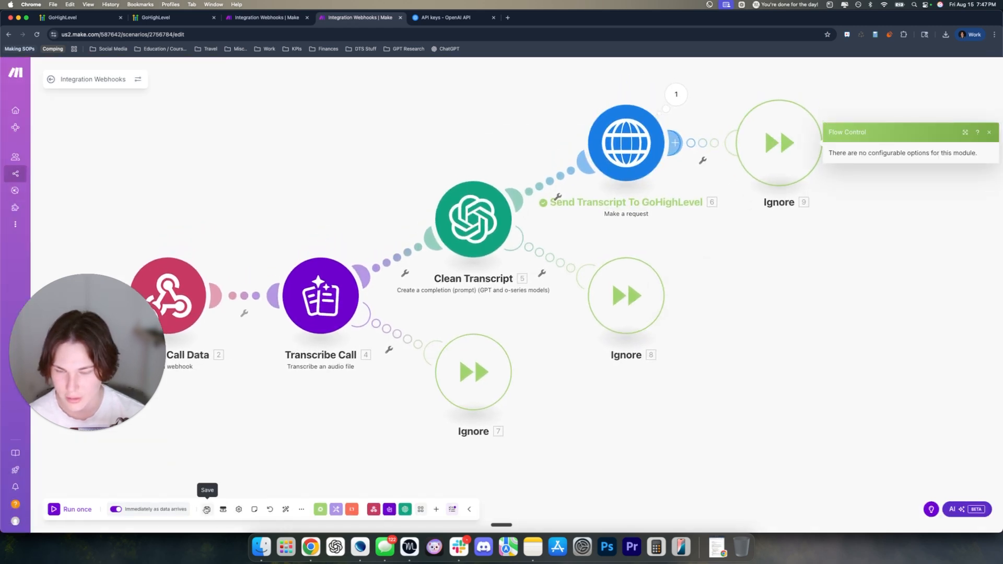
Save and auto-align the scenario, then view the GoHighLevel contact's Call Transcript field
click(208, 509)
click(286, 510)
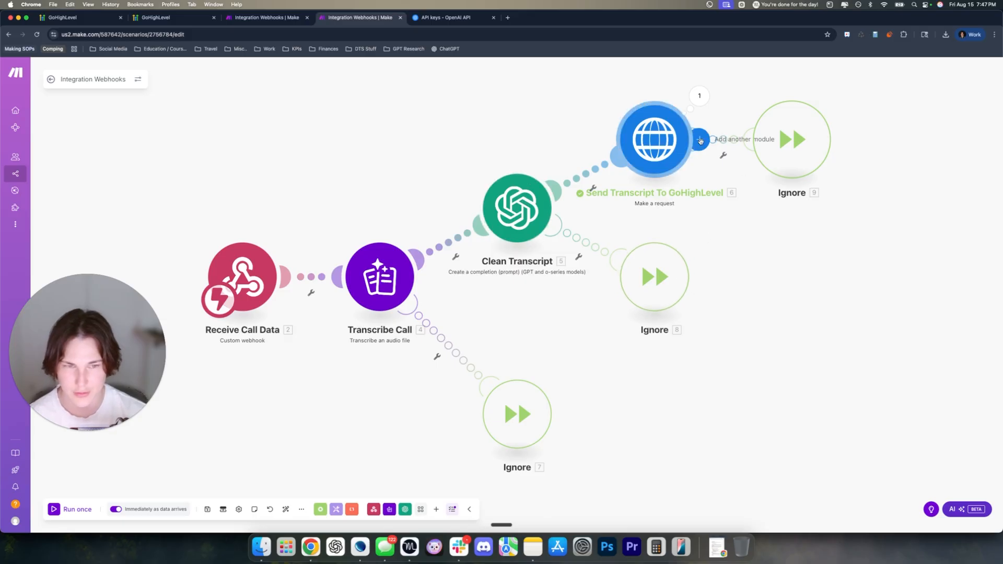
scroll(791, 398, left, 2)
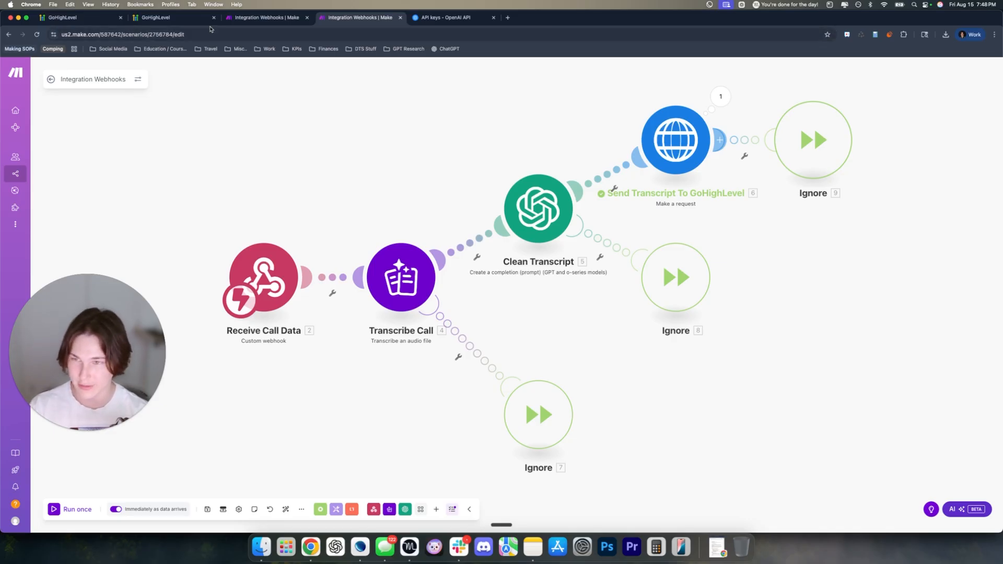
click(83, 17)
scroll(183, 250, down, 3)
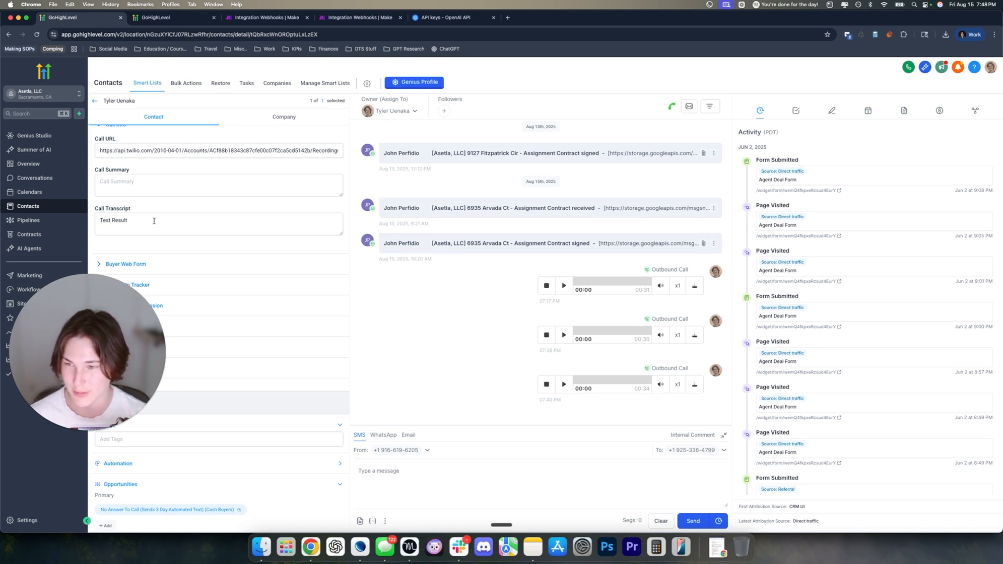
In Workflows > Tutorial folder, replace 'Chat GPT' with 'Make' in the Receive Call Transcript workflow name
drag(78, 326, 168, 400)
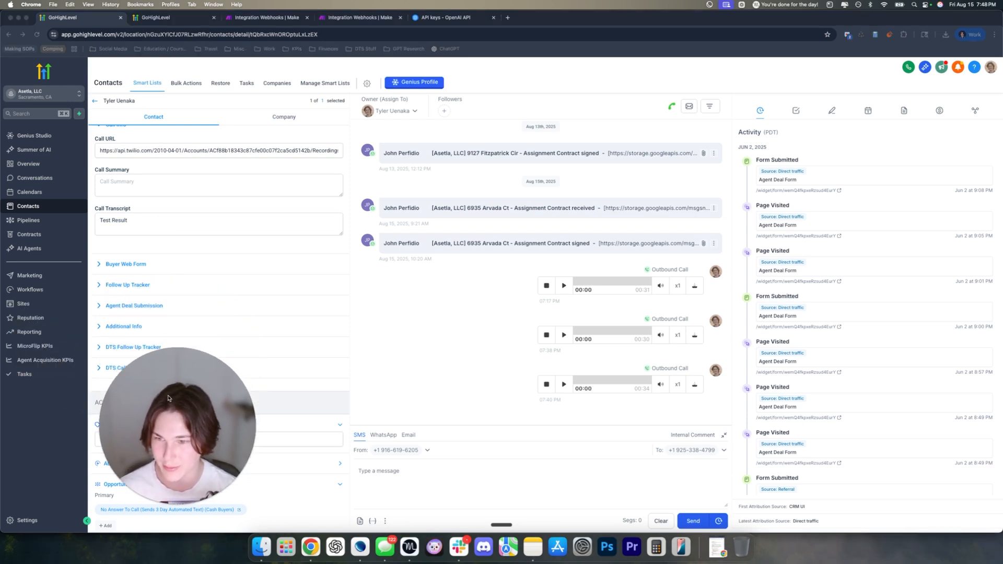
click(32, 289)
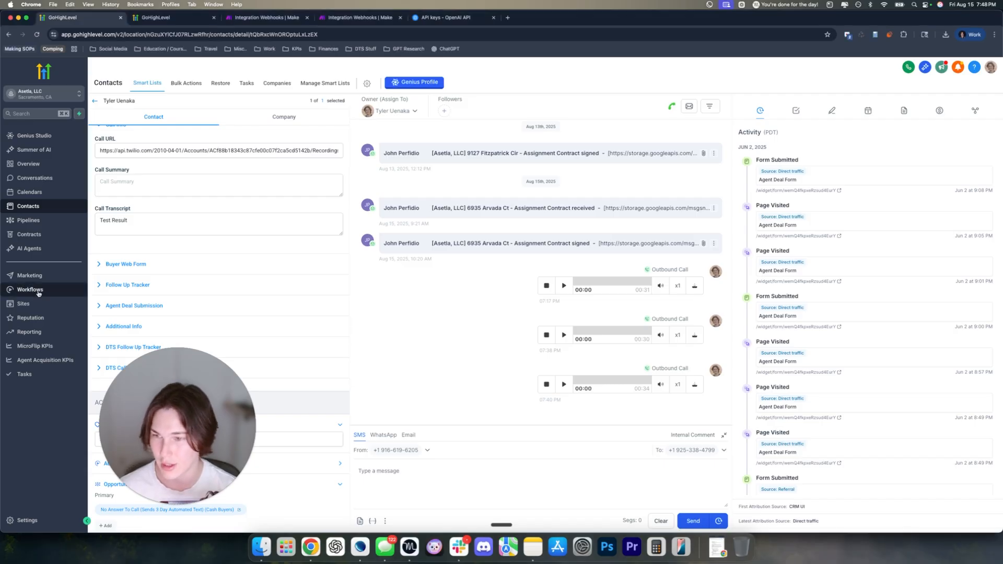
click(214, 18)
click(325, 447)
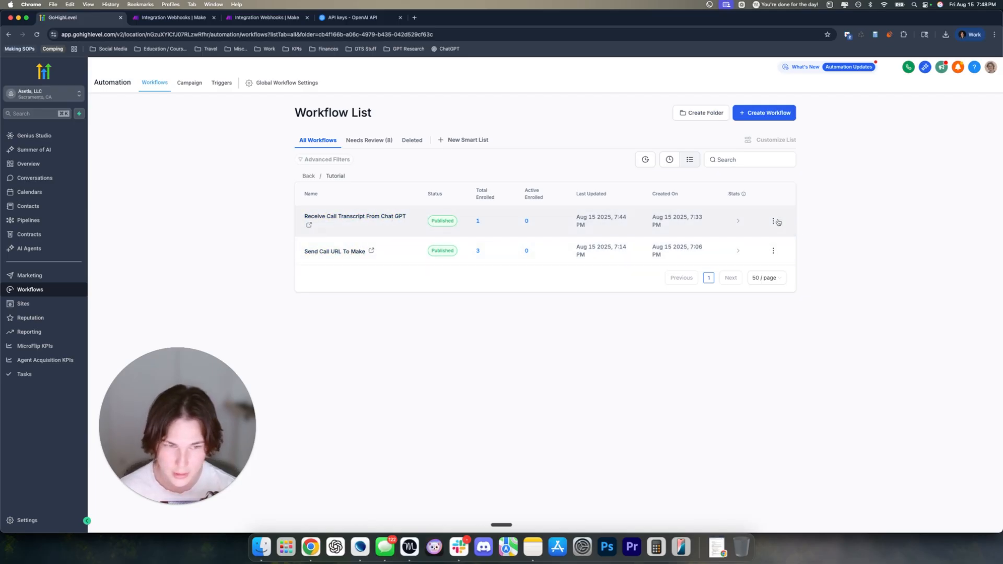
click(773, 220)
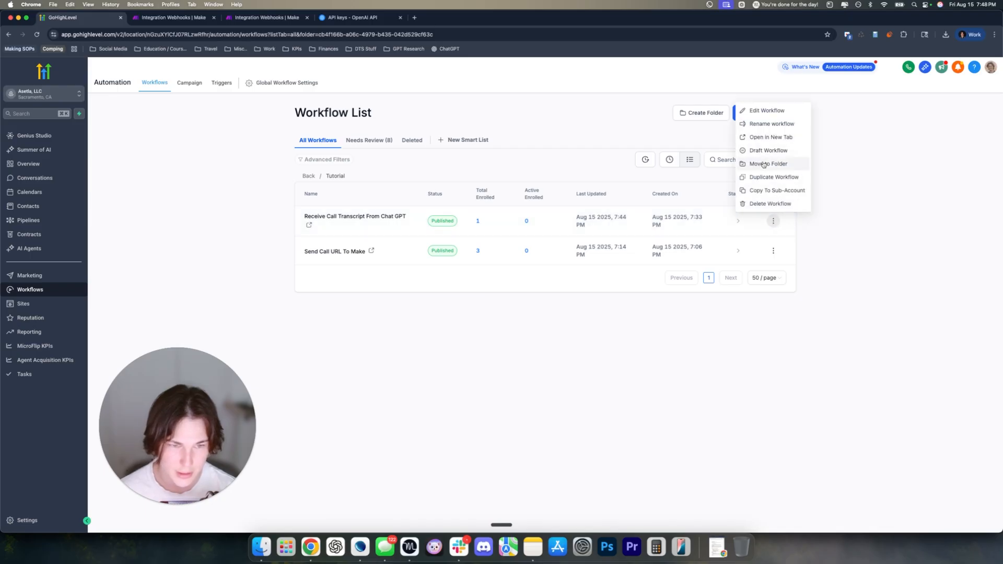
click(764, 126)
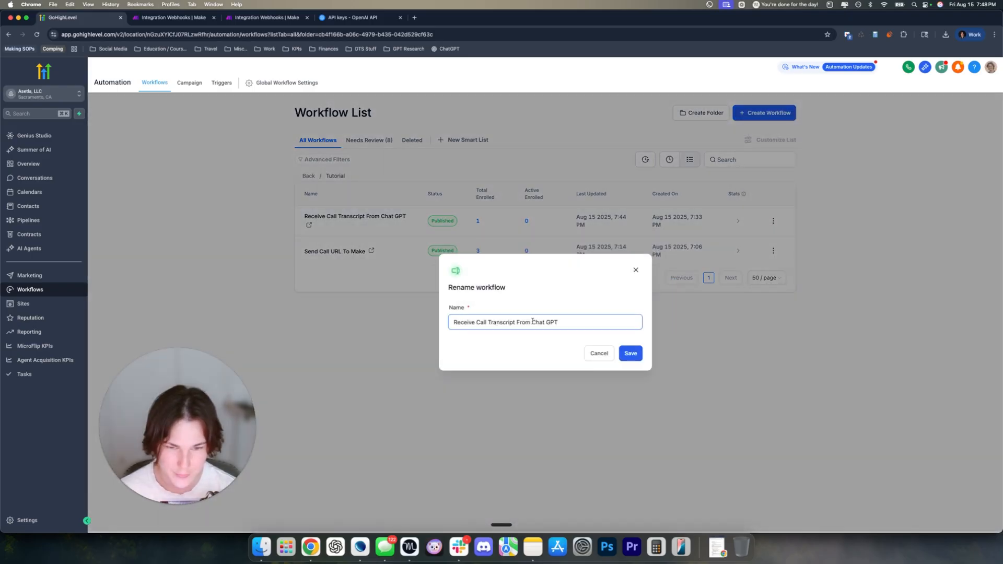
drag(531, 323, 577, 322)
text(Ma)
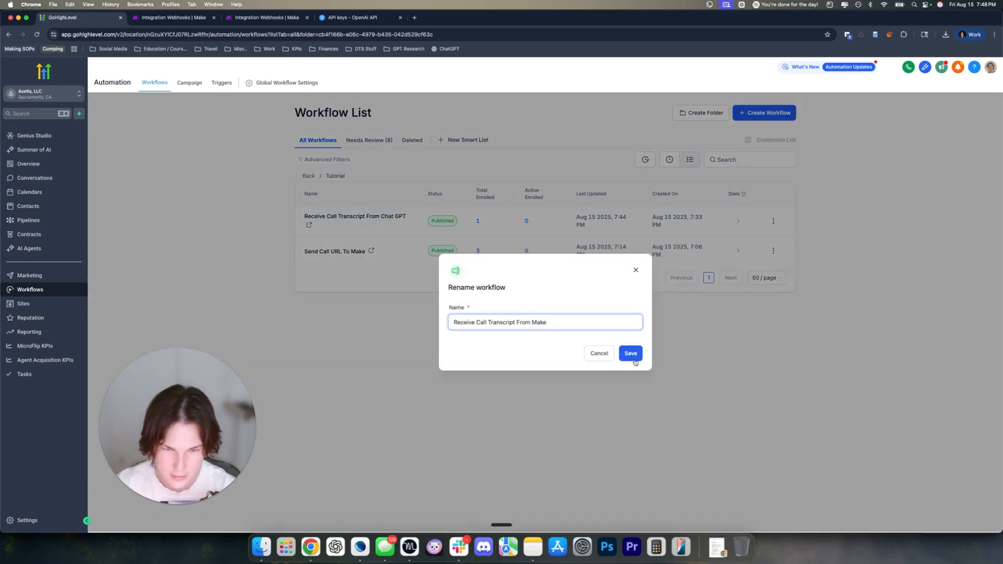
text(ke)
click(633, 355)
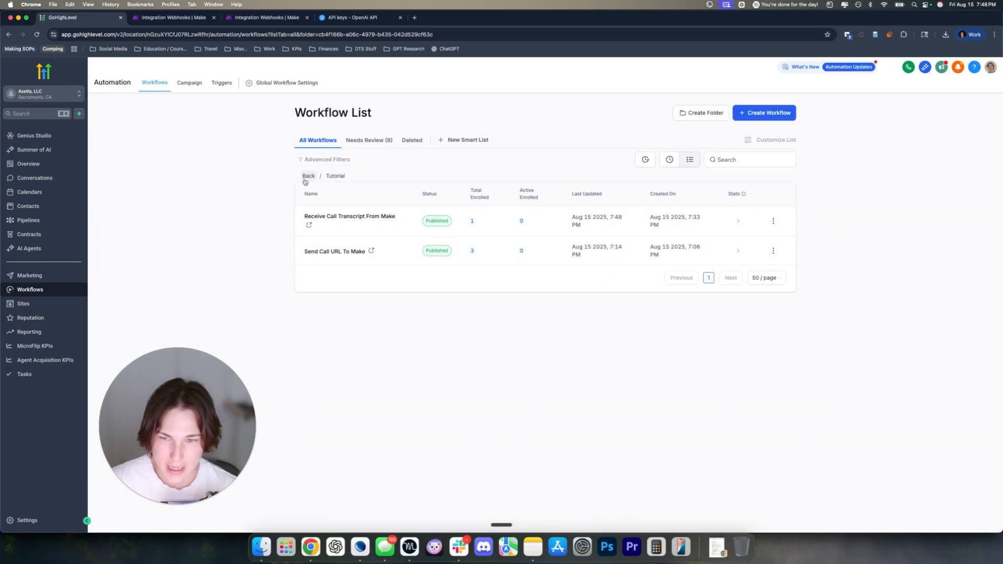
Start a new workflow from scratch with a Contact Changed trigger
click(758, 116)
click(754, 132)
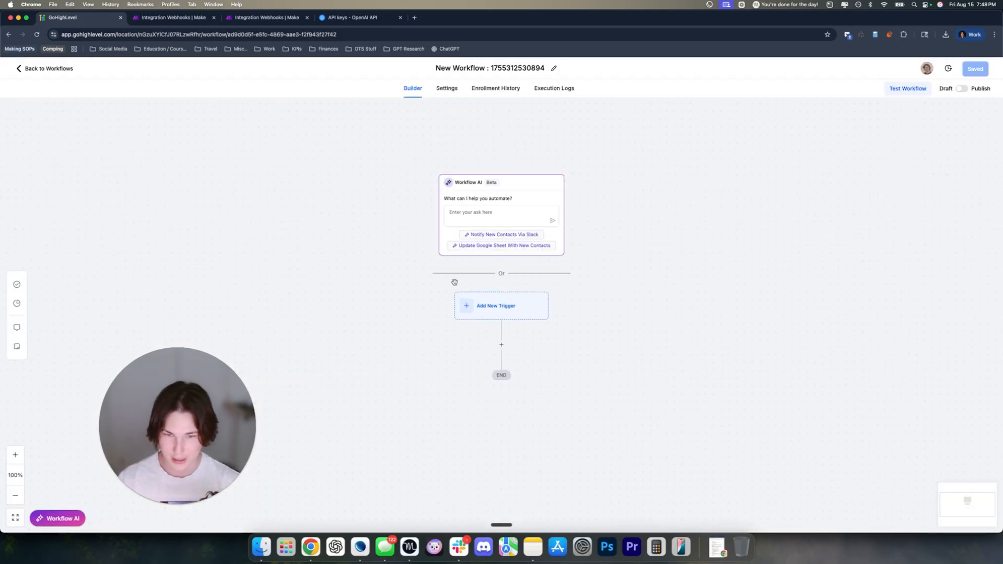
click(494, 310)
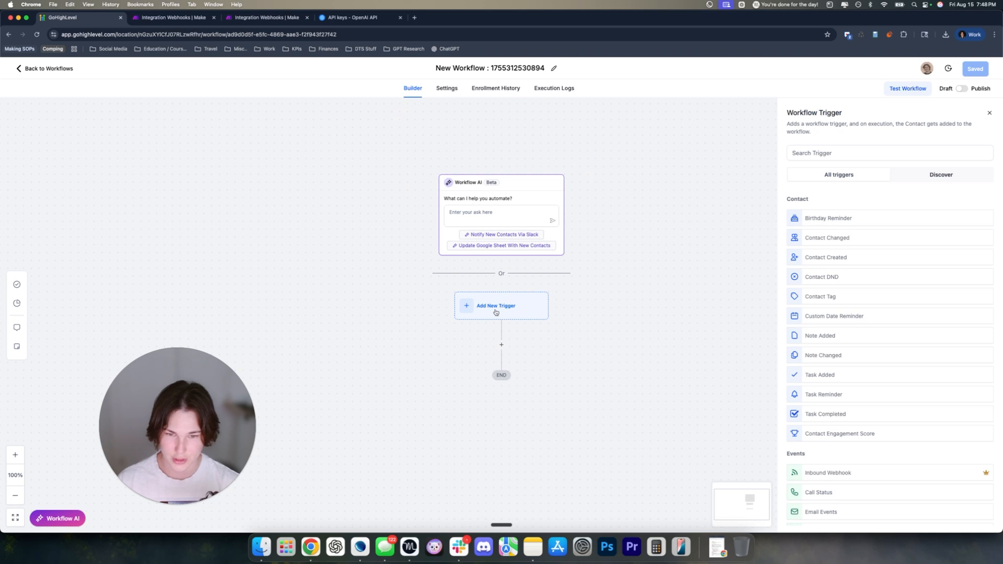
click(836, 153)
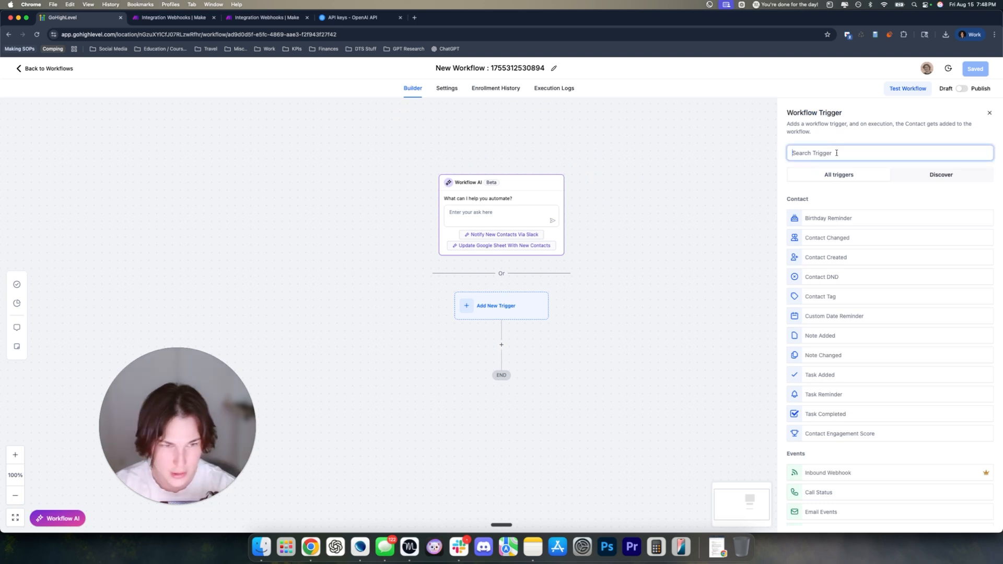
text(contact)
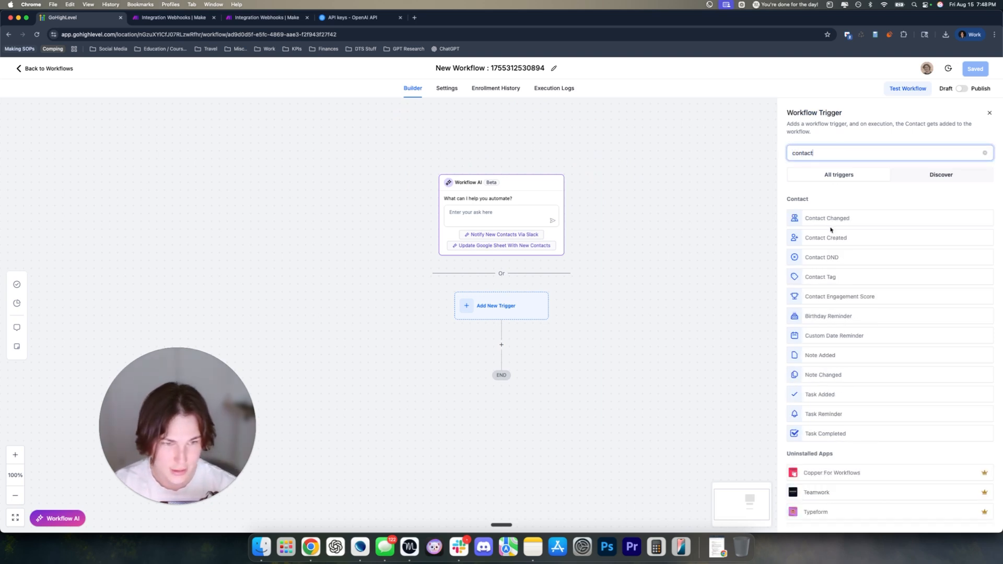
click(829, 221)
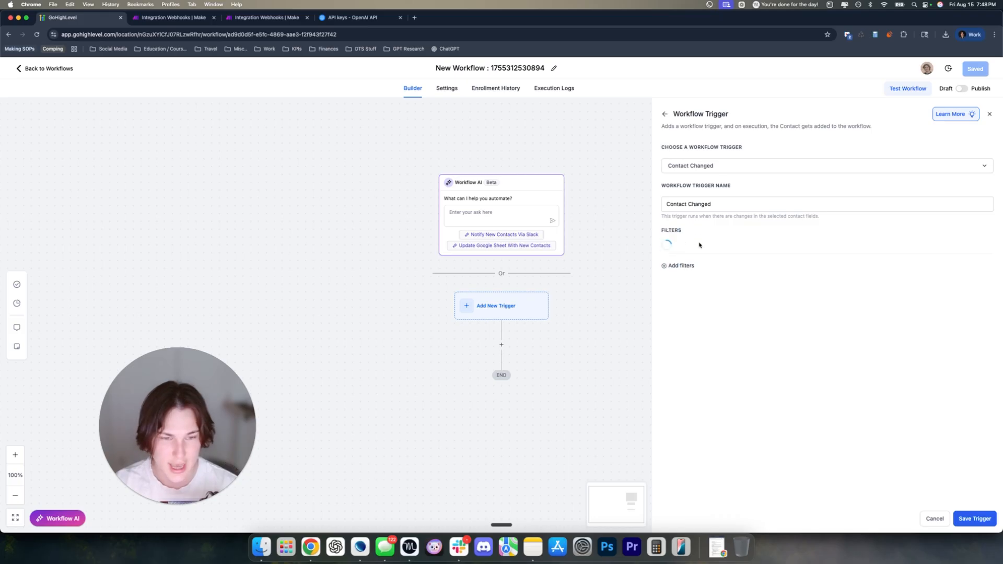
Filter the trigger on Call Transcript 'Has changed', name it 'New Transcript Available' and save it
click(703, 249)
text(call tra)
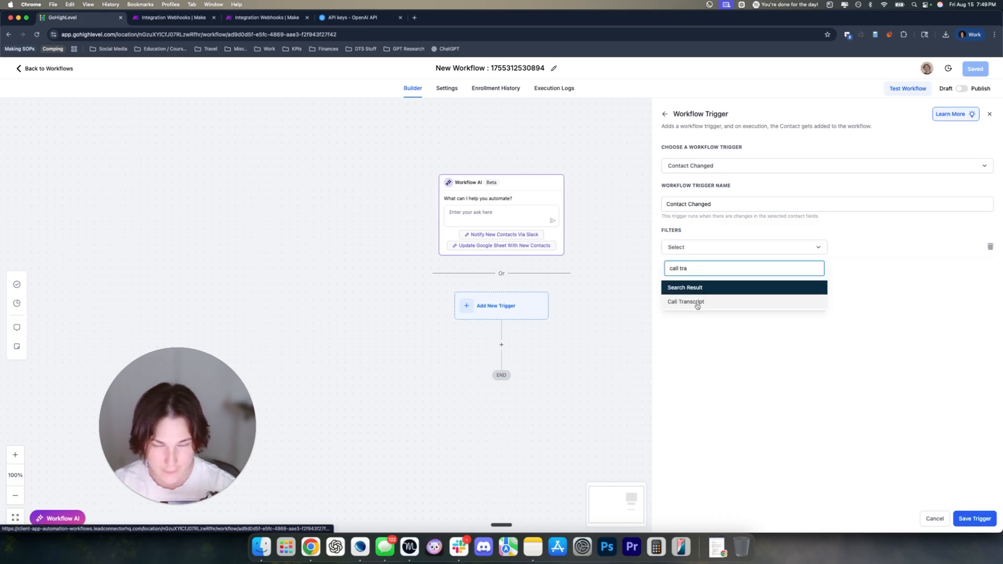
click(697, 305)
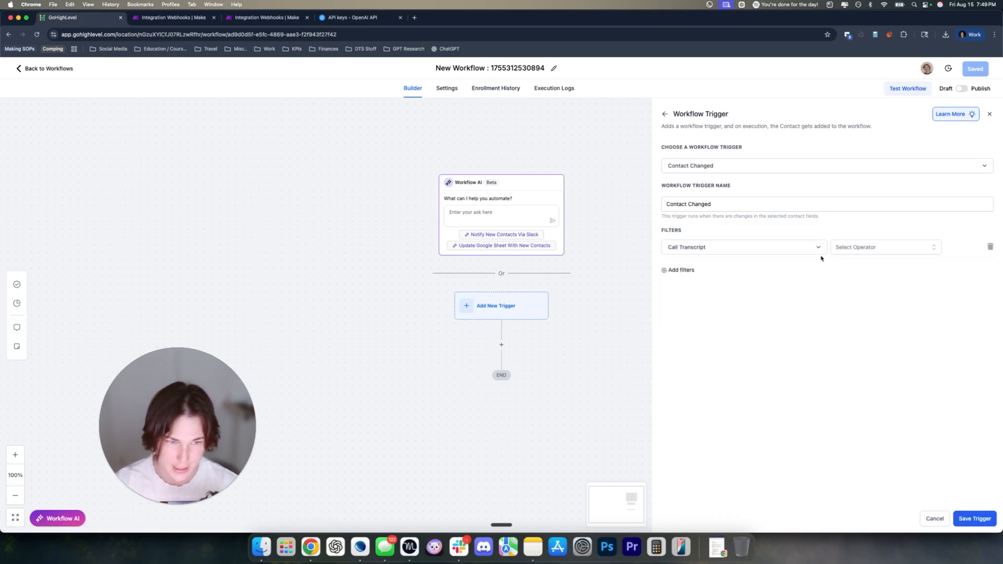
click(842, 251)
click(848, 266)
triple_click(729, 204)
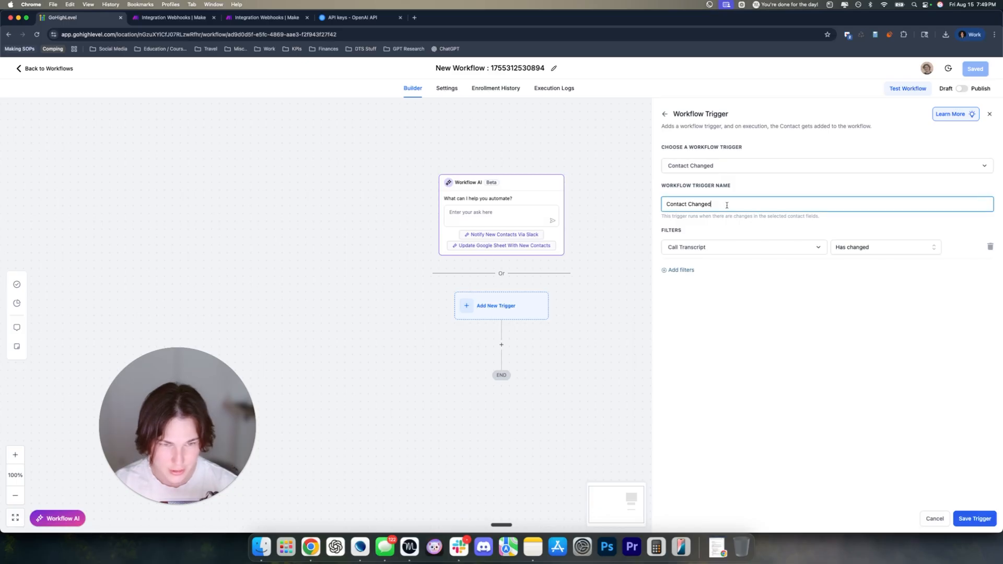
key(BackSpace)
text(New)
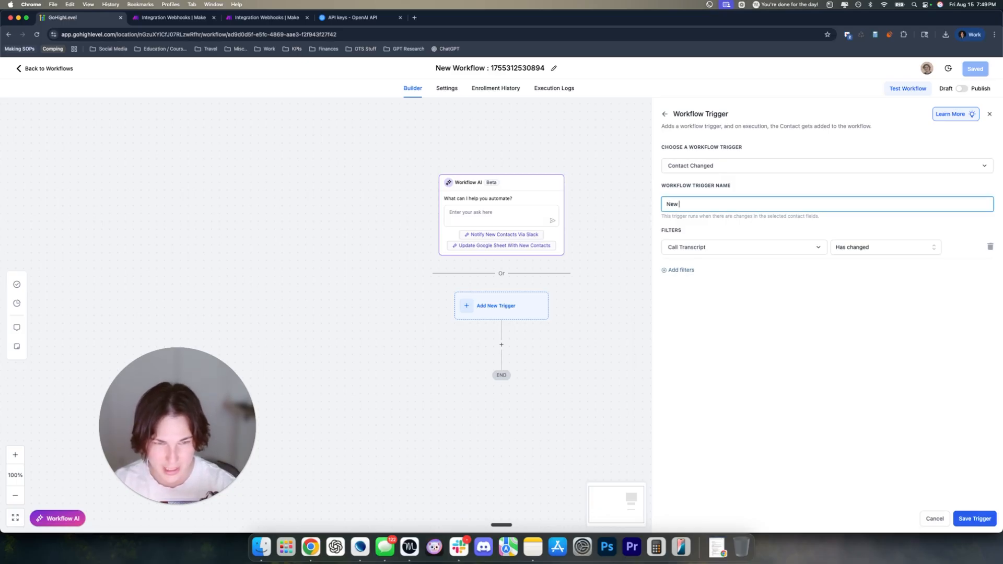
text( Transcript Availa)
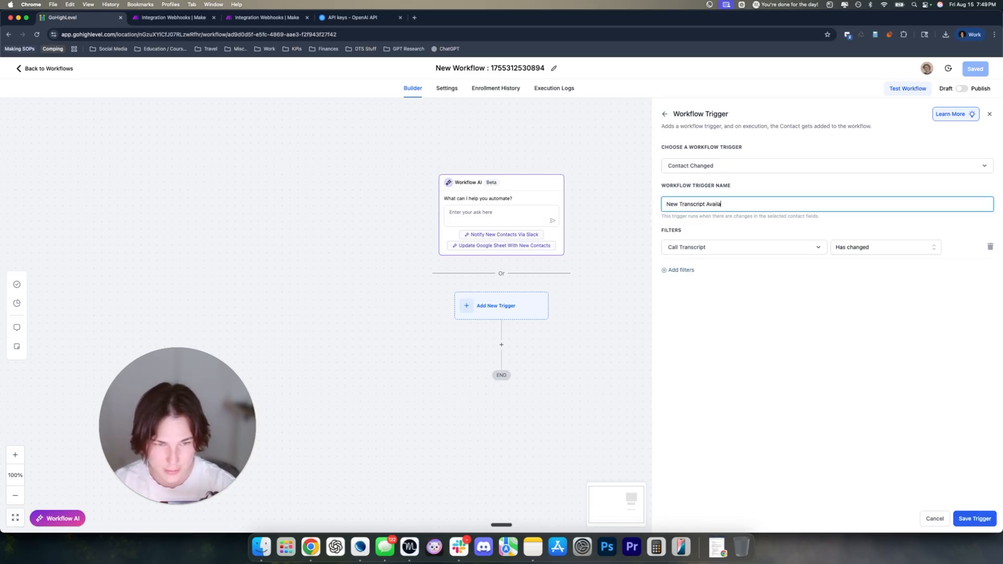
text(ble)
click(974, 518)
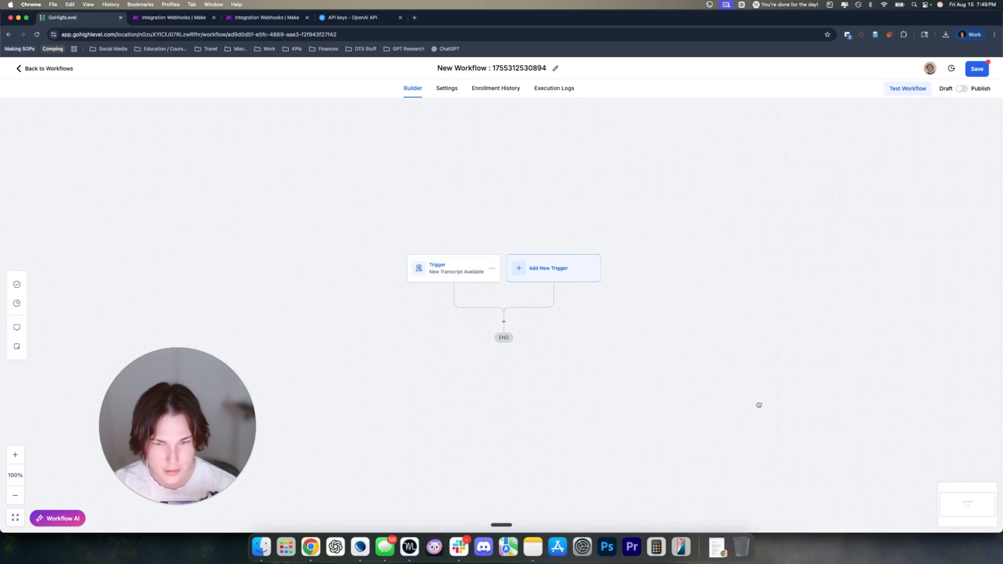
Title the workflow 'Send Call Transcript To Objection Proof AI' and save it as a draft
click(517, 71)
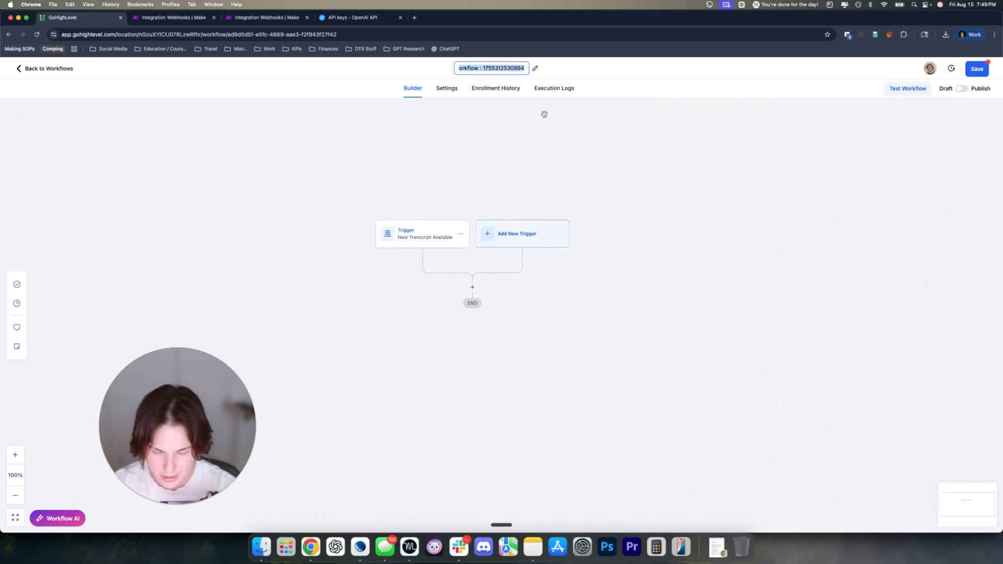
text(Send Call Transcript To)
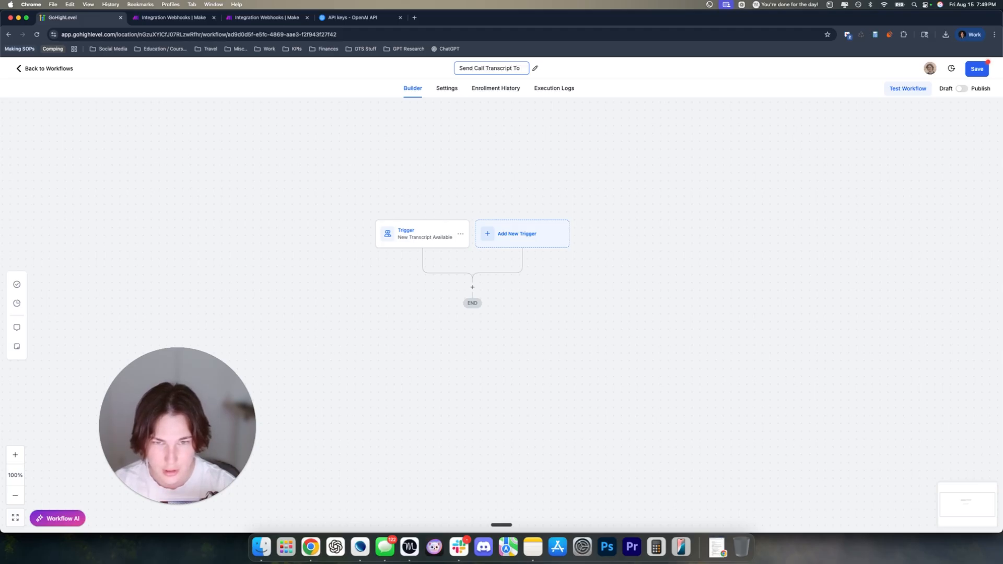
text( Objec)
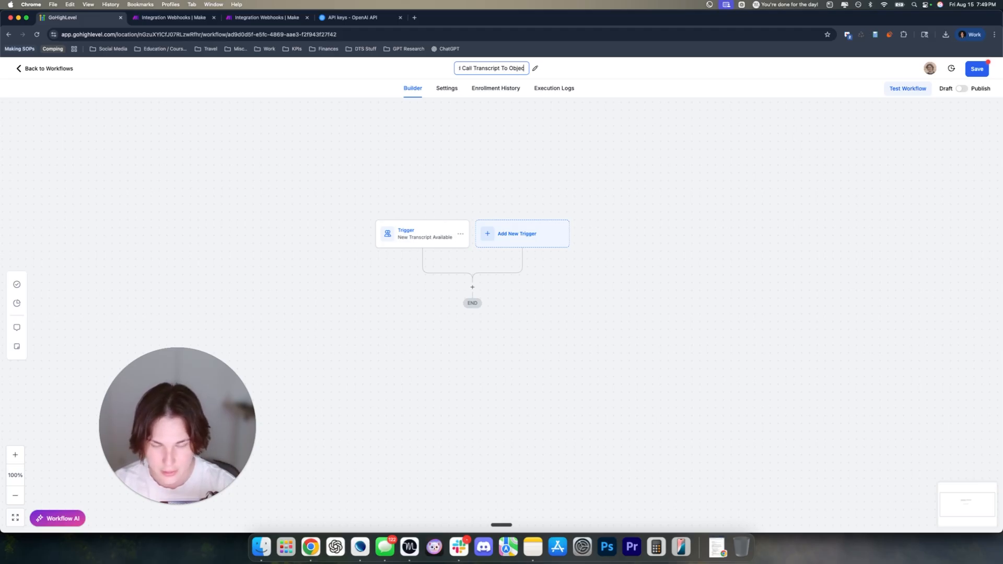
text(tion Proof A)
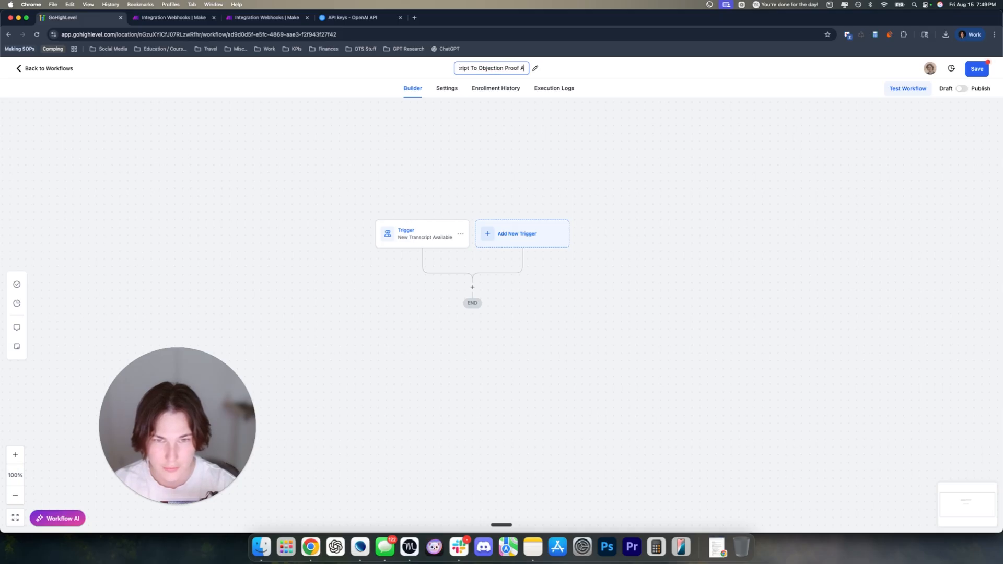
text(I)
key(Return)
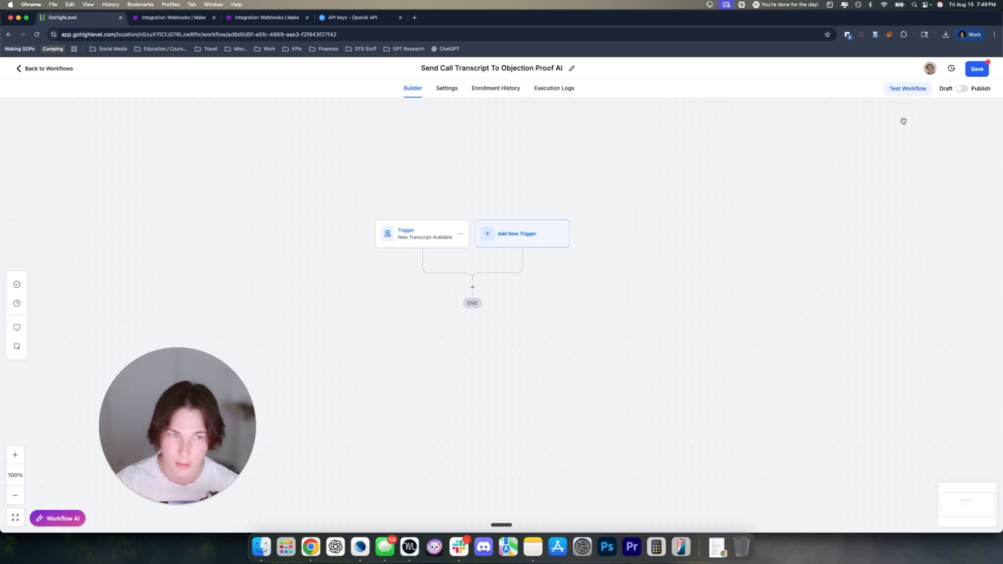
click(976, 70)
drag(772, 273, 764, 248)
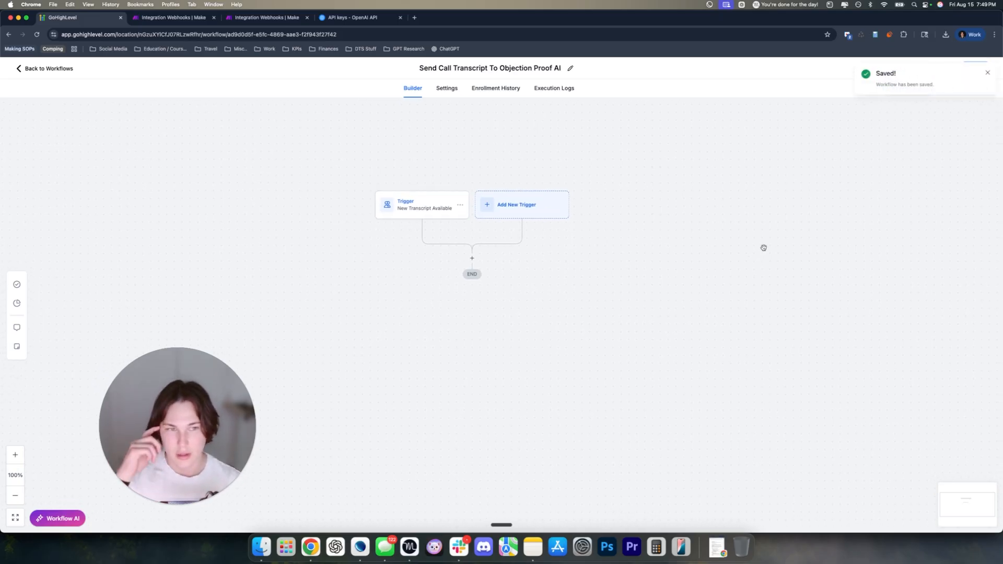
click(987, 72)
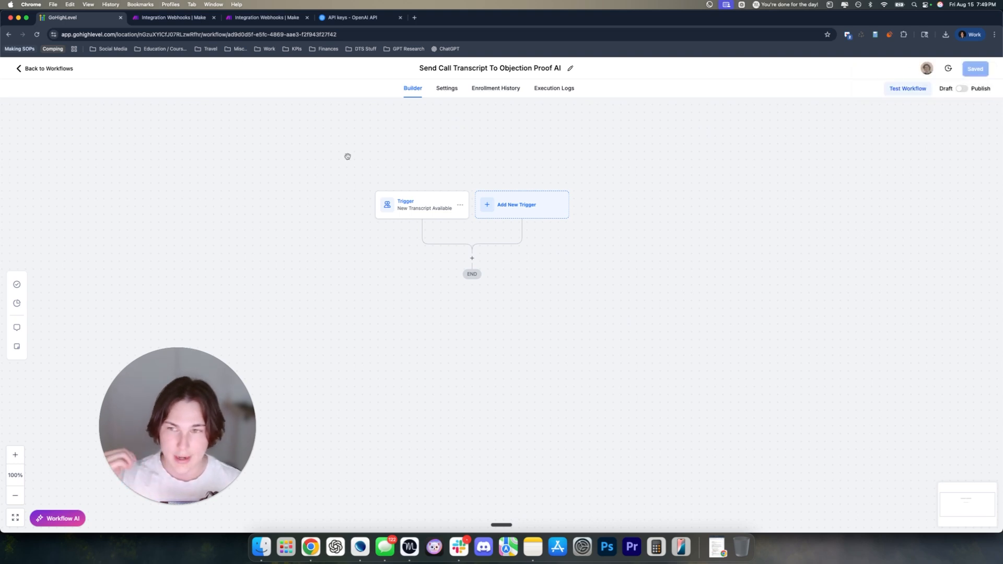
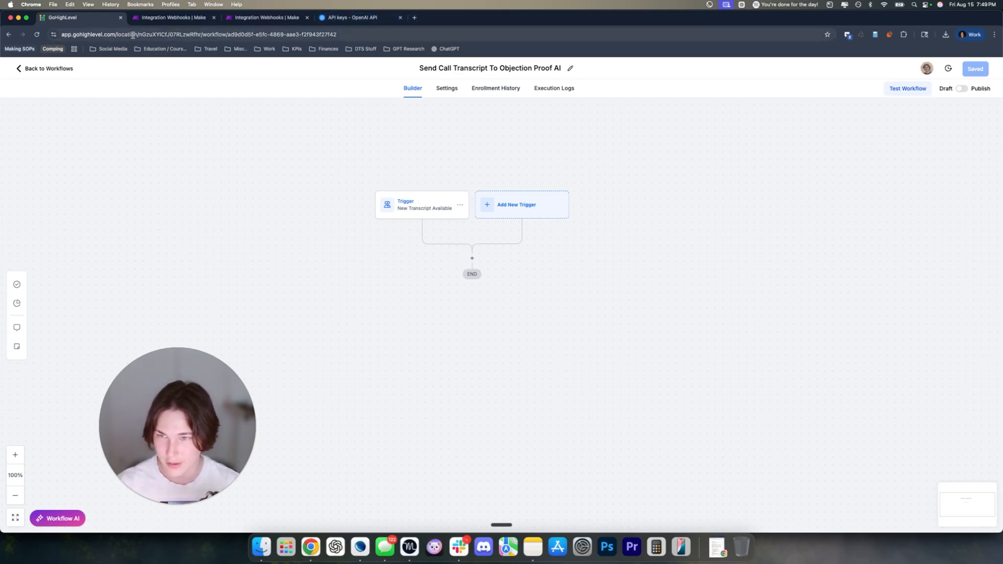
Open the workflow in a second tab, move it next to the first, and return to Workflows
key(super+t)
key(Return)
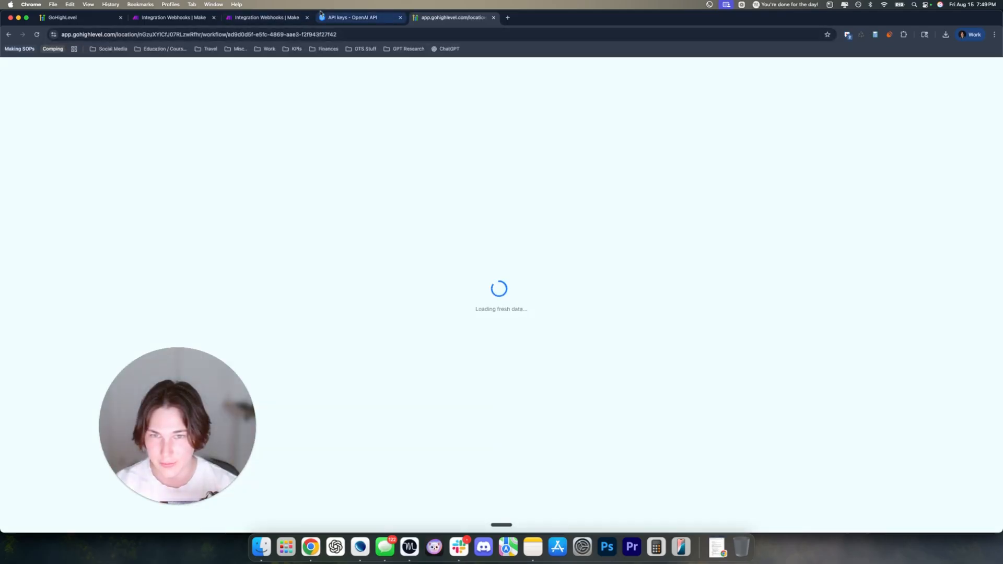
drag(422, 18, 135, 21)
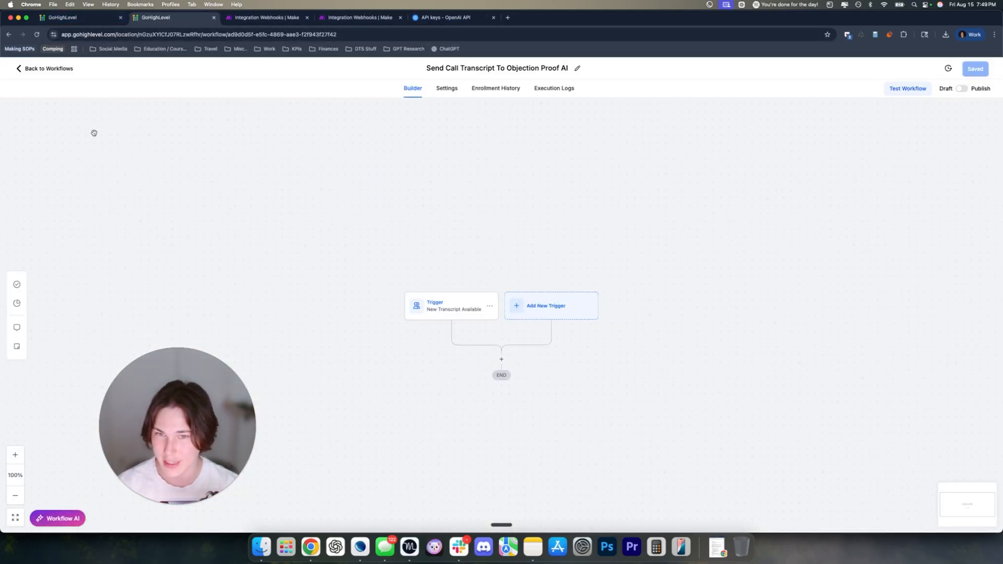
click(44, 69)
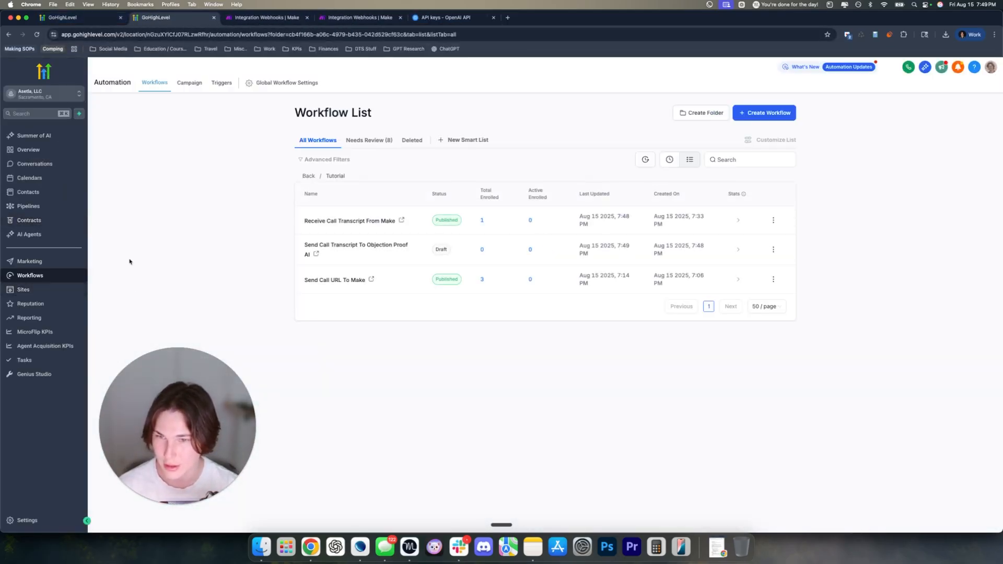
Open a recent contact's details from Conversations and show their Notes
click(42, 178)
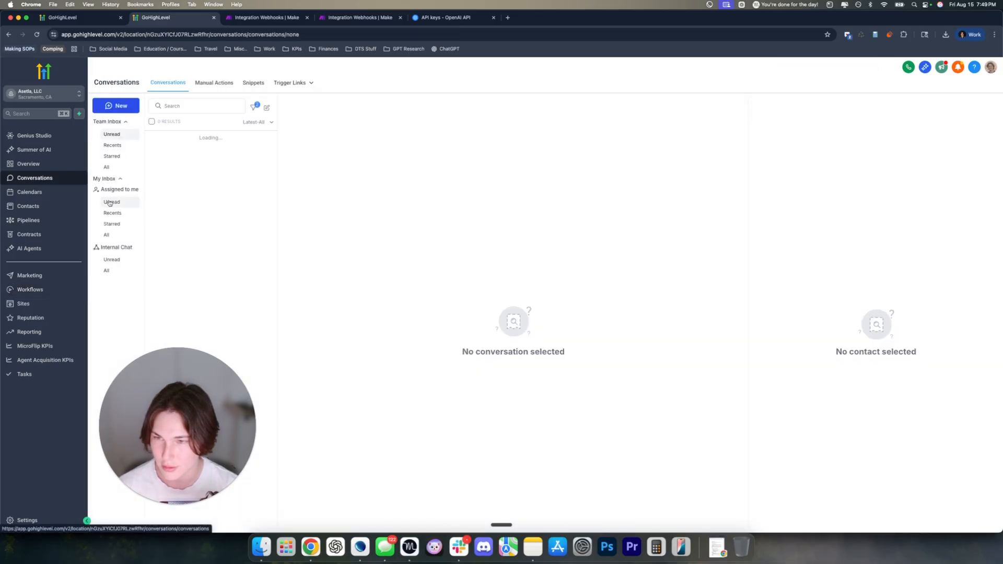
click(192, 212)
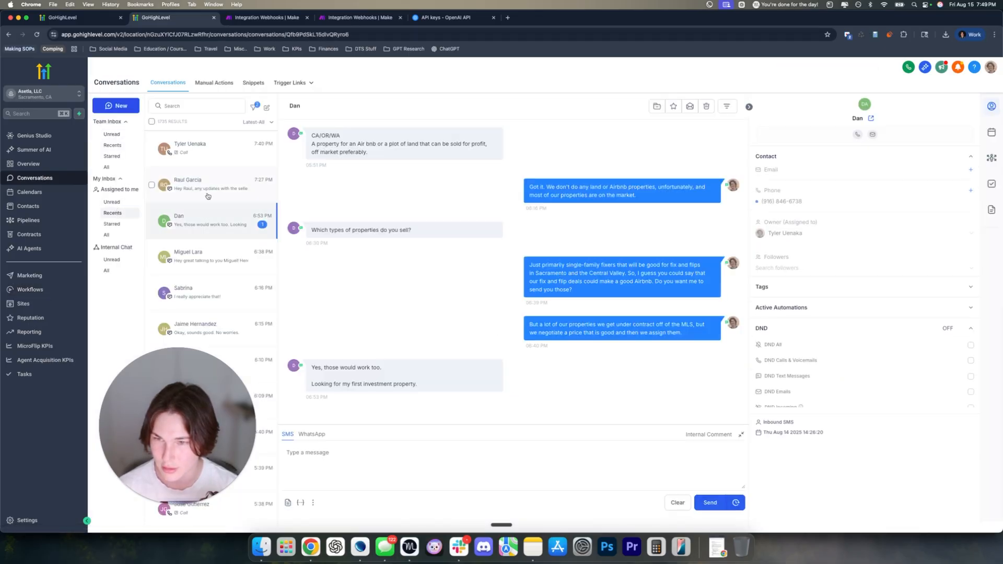
click(208, 256)
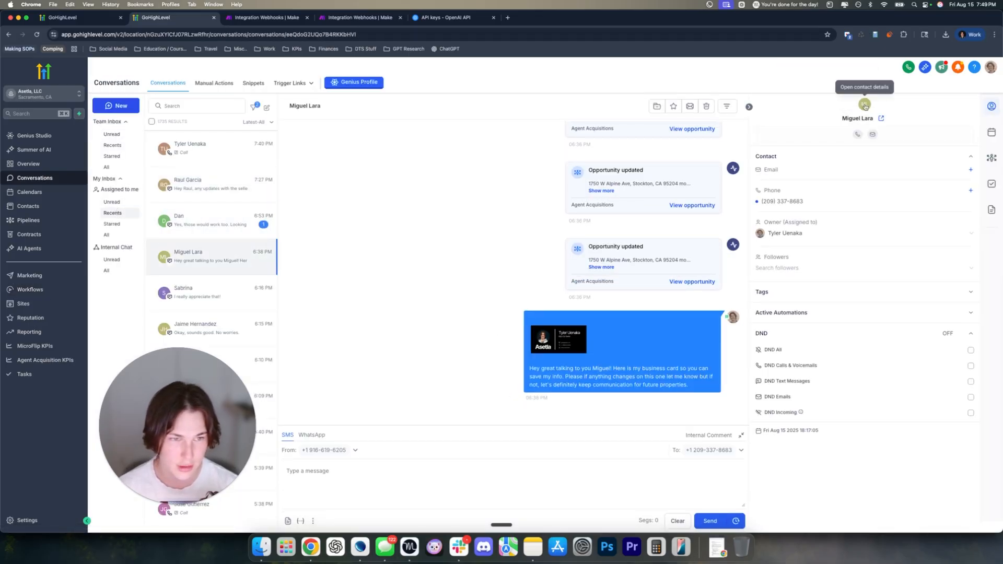
click(863, 115)
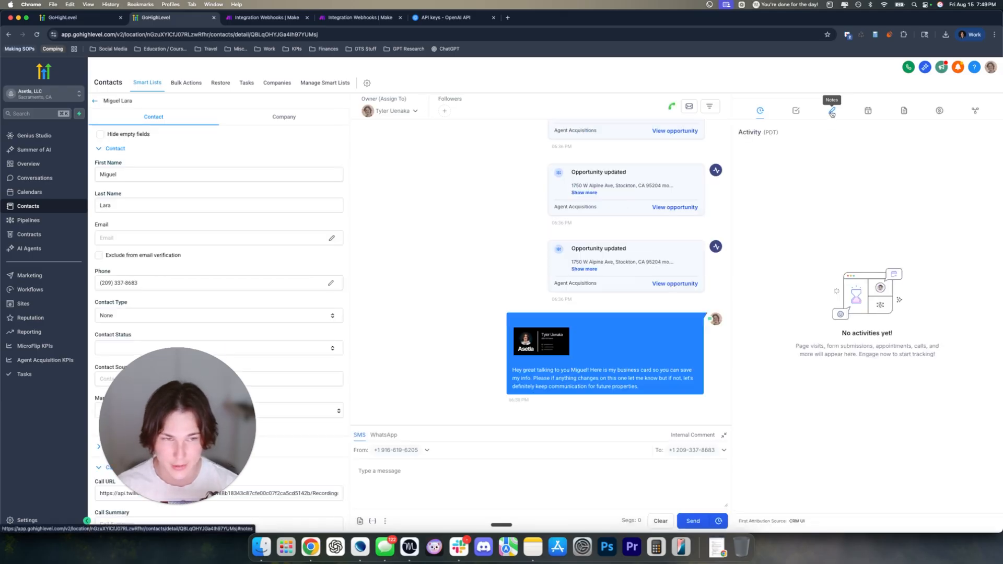
click(831, 111)
scroll(784, 228, down, 2)
scroll(783, 229, down, 2)
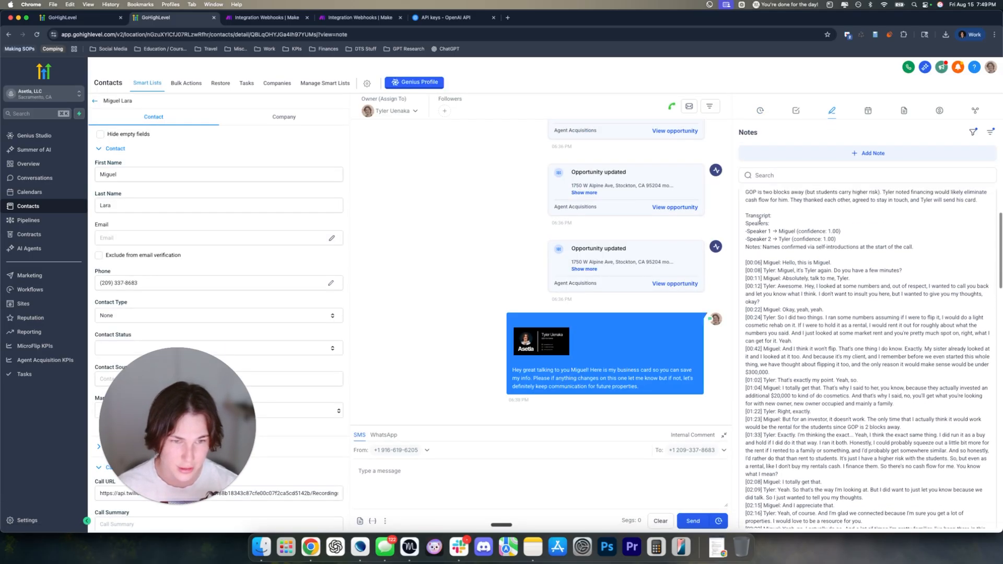
Highlight the call transcript, then the call summary paragraph, in the saved note
drag(746, 214, 869, 328)
scroll(869, 327, up, 8)
click(822, 301)
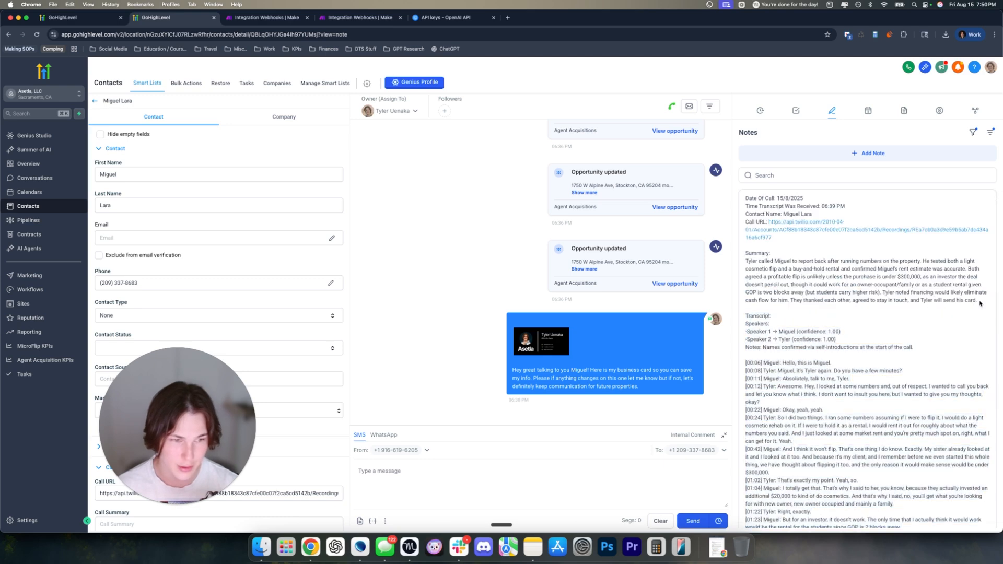
drag(979, 303, 738, 201)
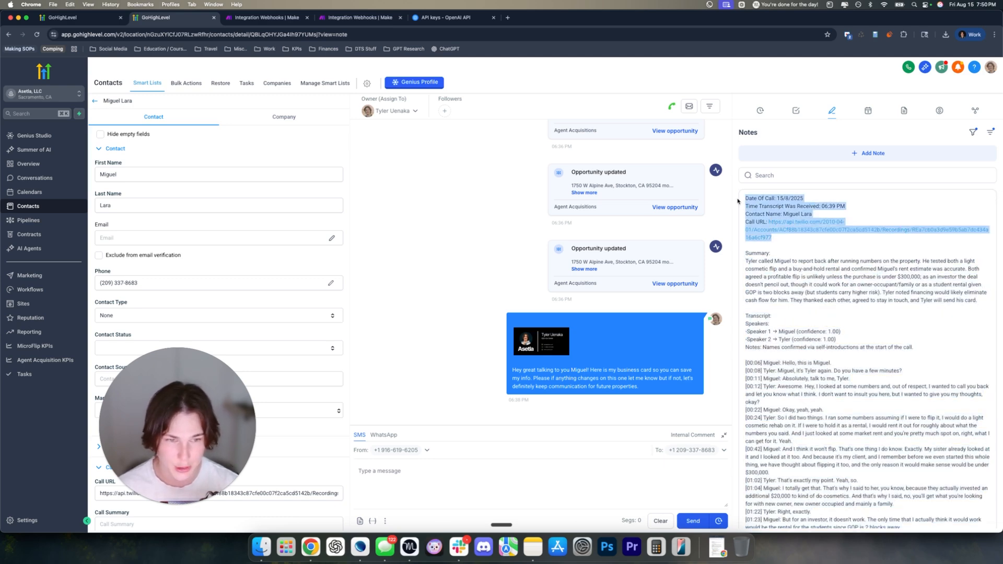
Add a GPT Powered By OpenAI action after the trigger and focus its empty Prompt field
click(78, 17)
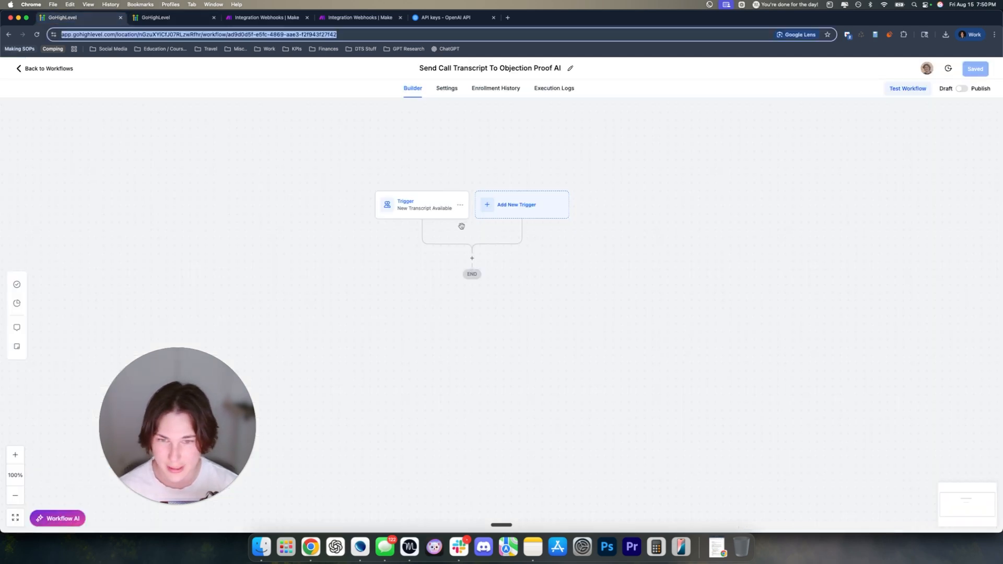
click(472, 258)
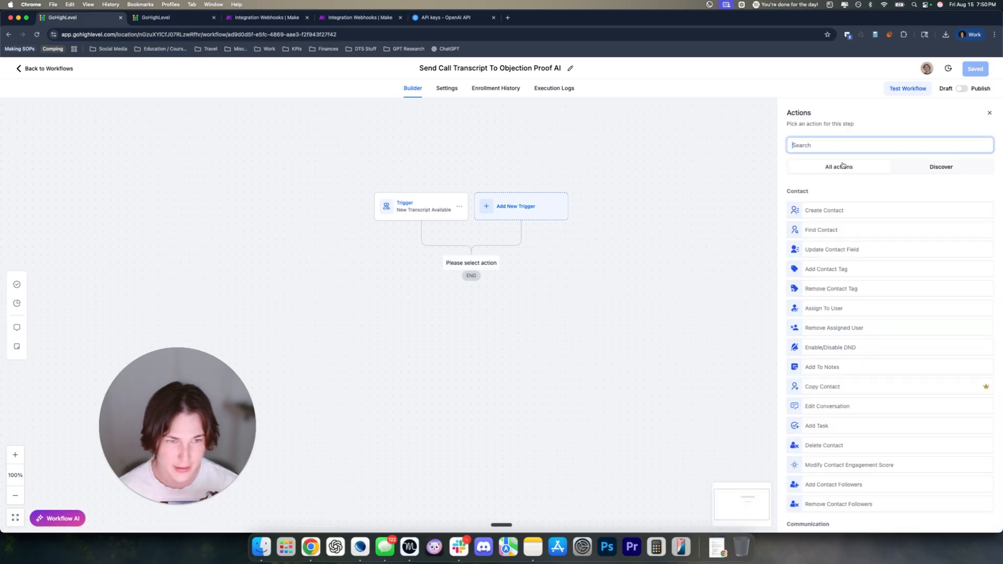
text(chat)
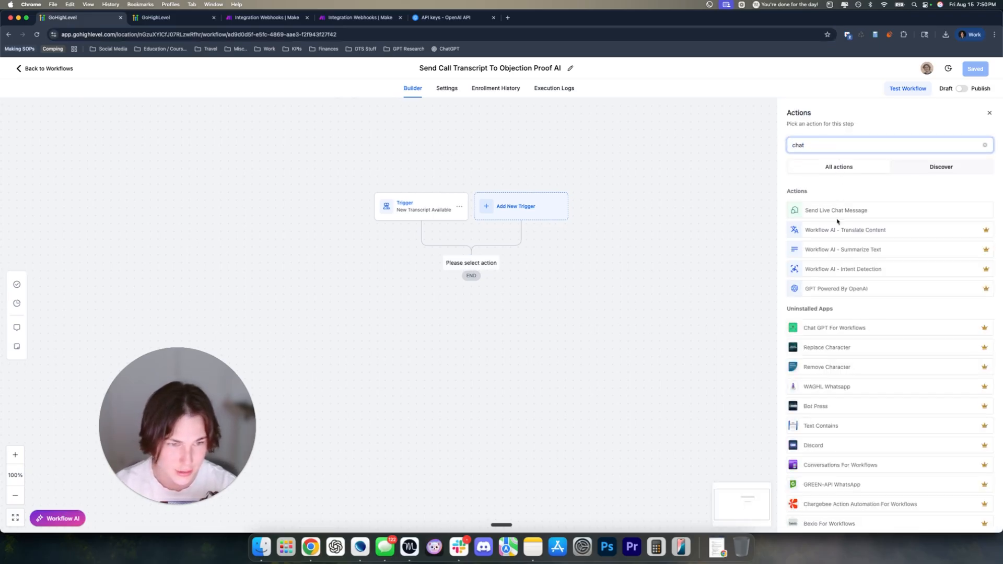
click(823, 289)
click(835, 341)
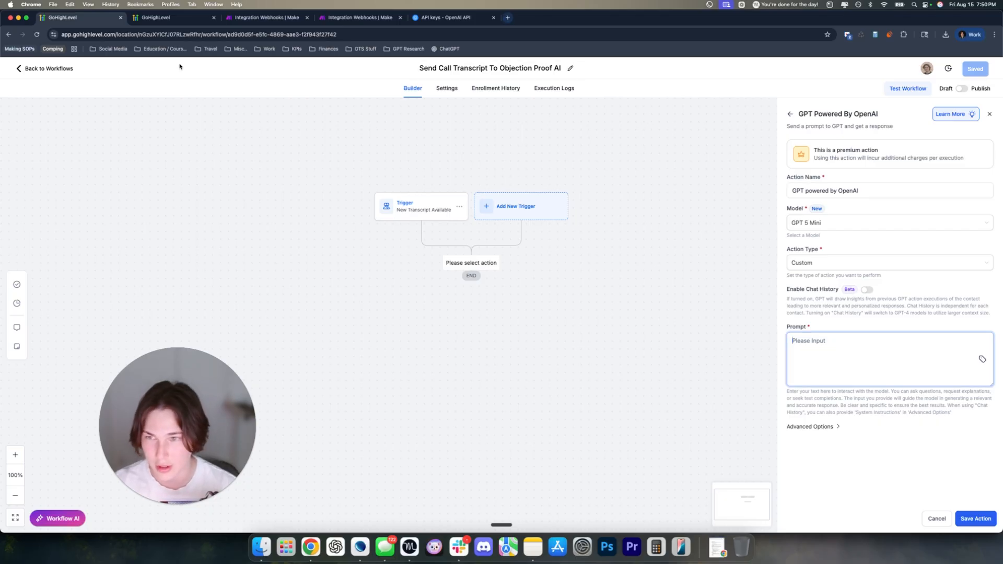
key(ctrl+Tab)
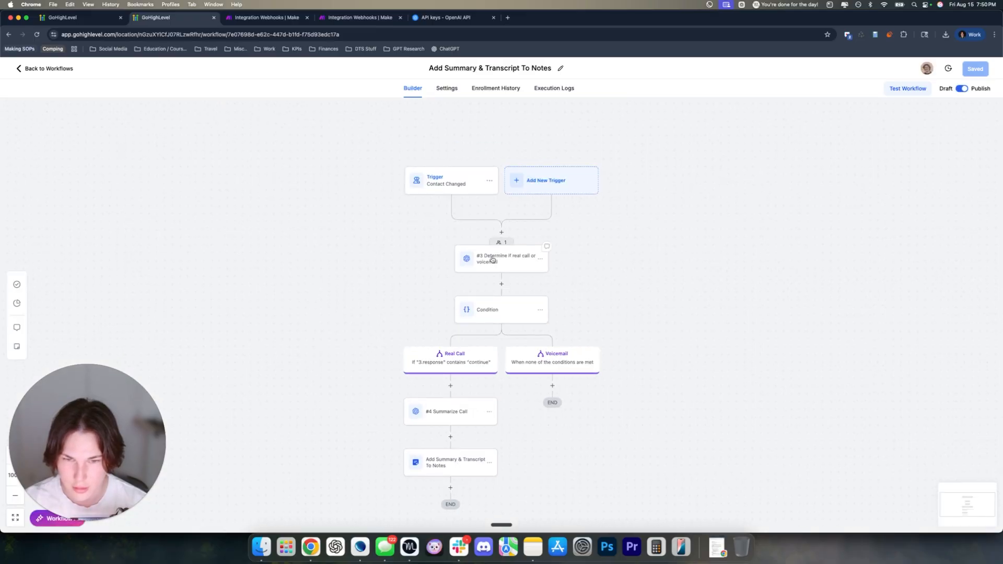
Open the 'Determine if real call or voicemail' GPT step and read its enlarged prompt
click(492, 259)
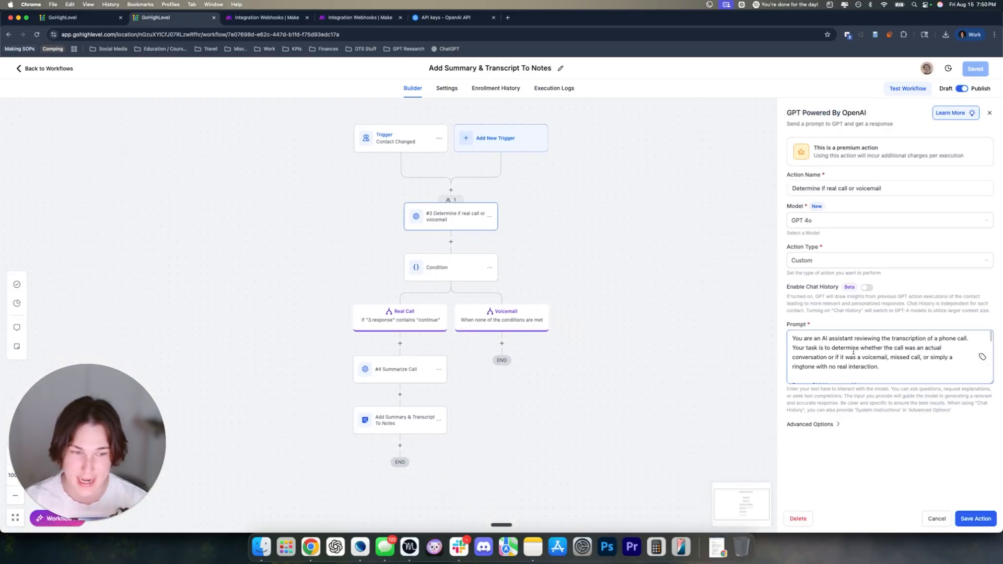
scroll(980, 354, down, 2)
scroll(980, 353, up, 2)
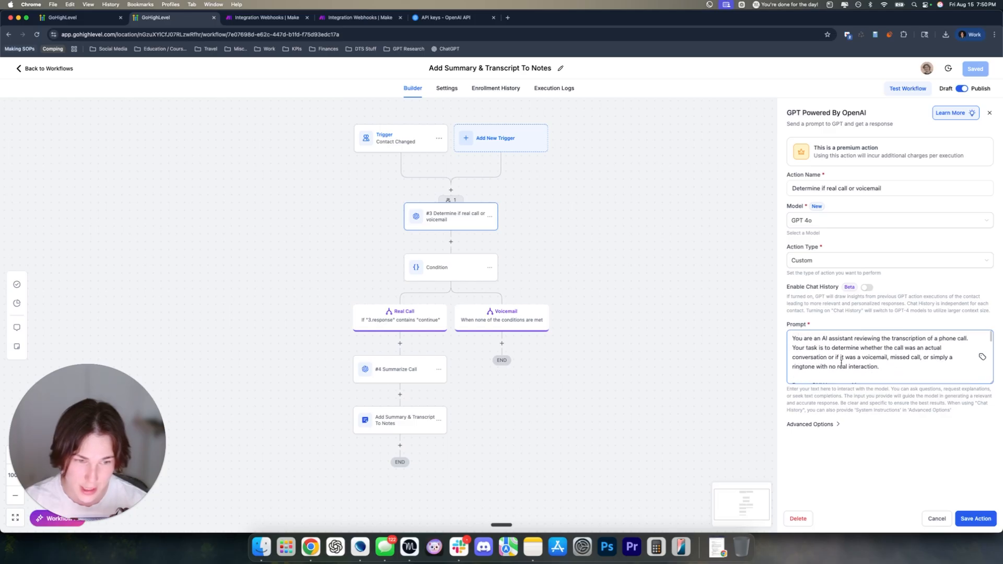
drag(991, 382, 991, 504)
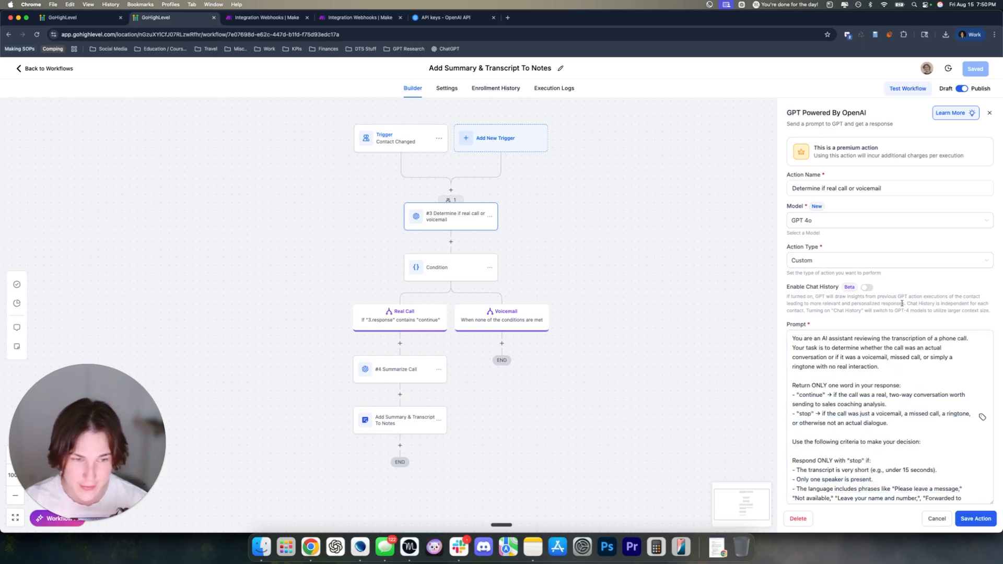
scroll(857, 360, down, 1)
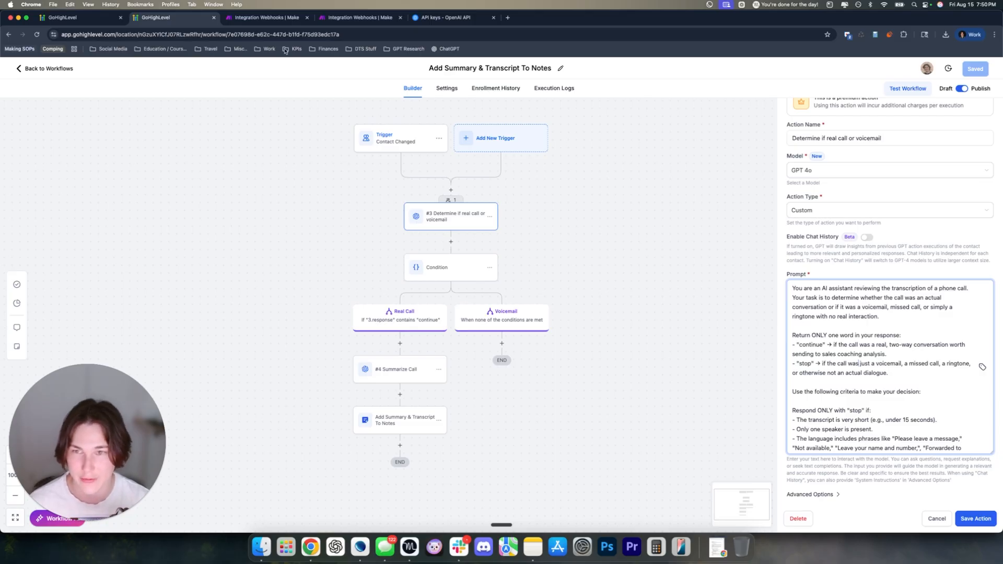
click(94, 18)
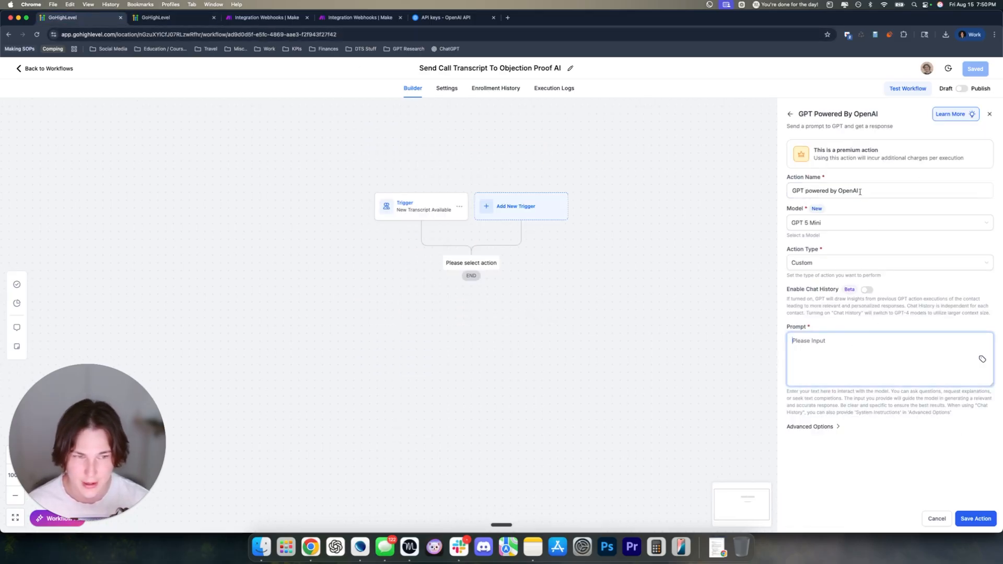
Name the GPT step 'Ensure real call' and paste in the copied real-call-or-voicemail prompt
drag(859, 191, 783, 190)
text(Ensure real call)
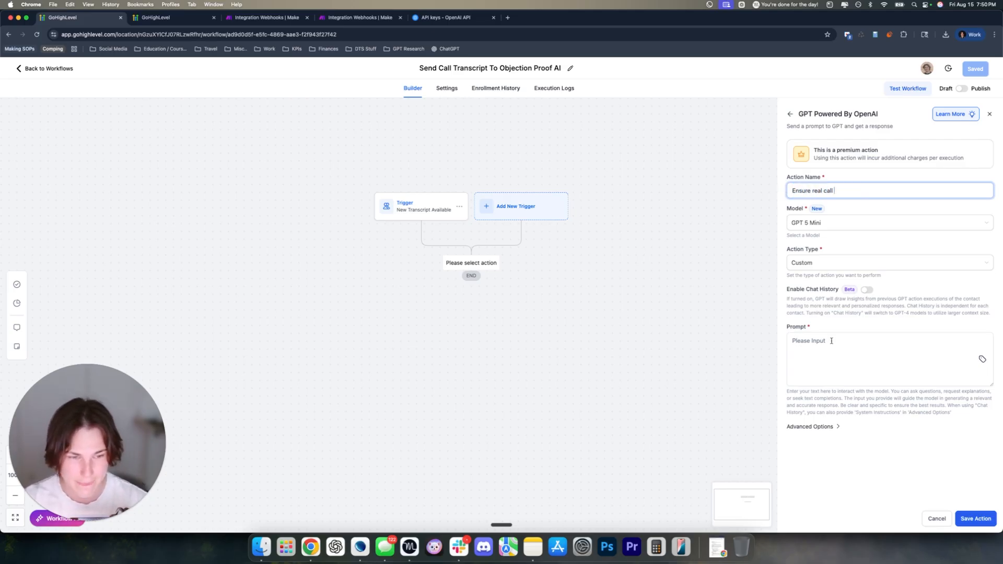
click(830, 340)
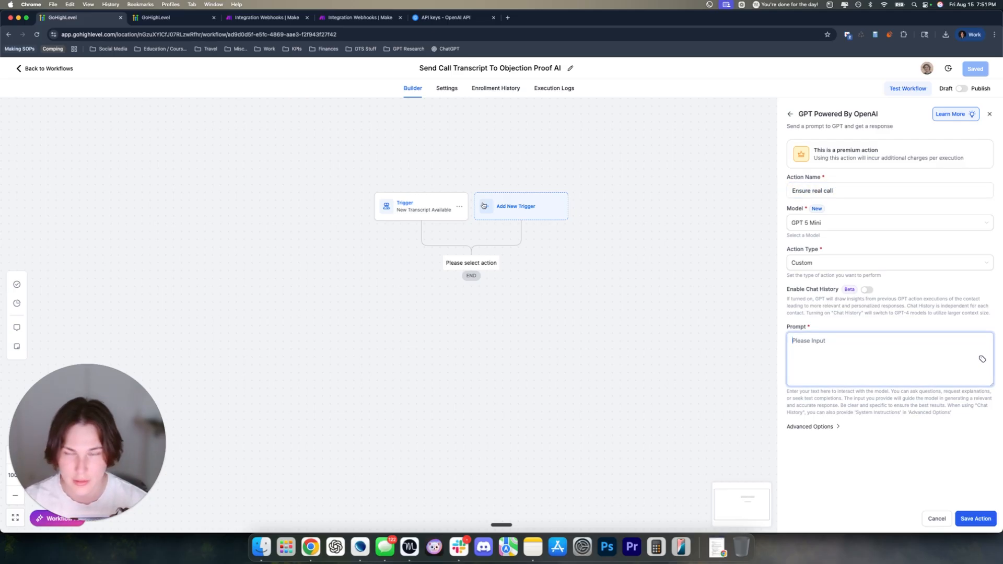
key(ctrl+Tab)
scroll(846, 379, down, 5)
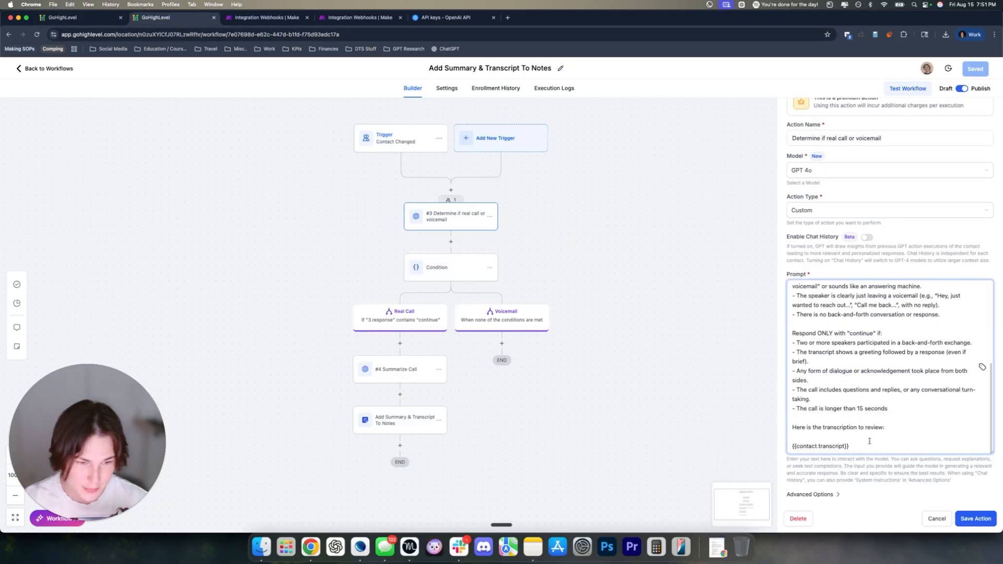
key(super+a)
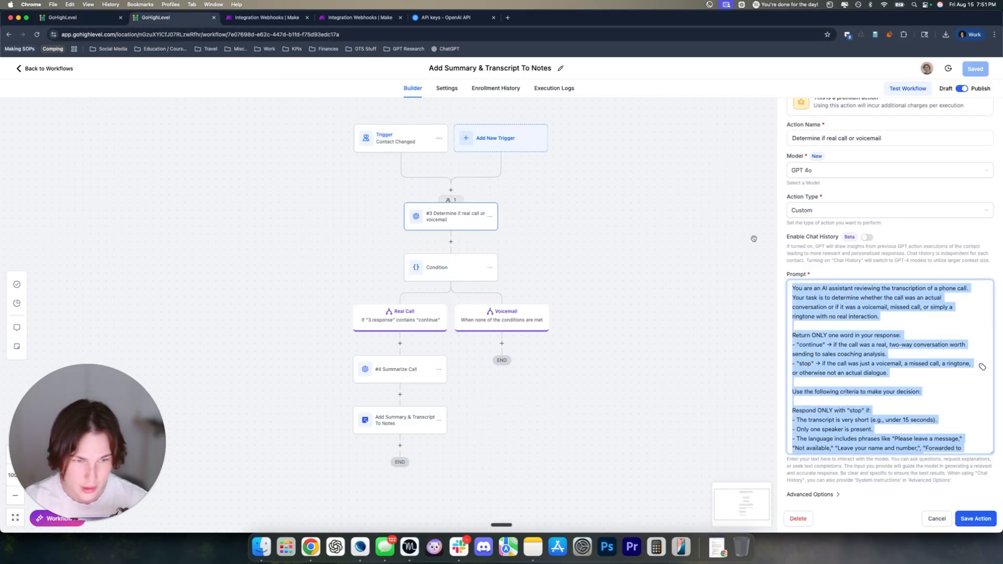
key(ctrl+shift+Tab)
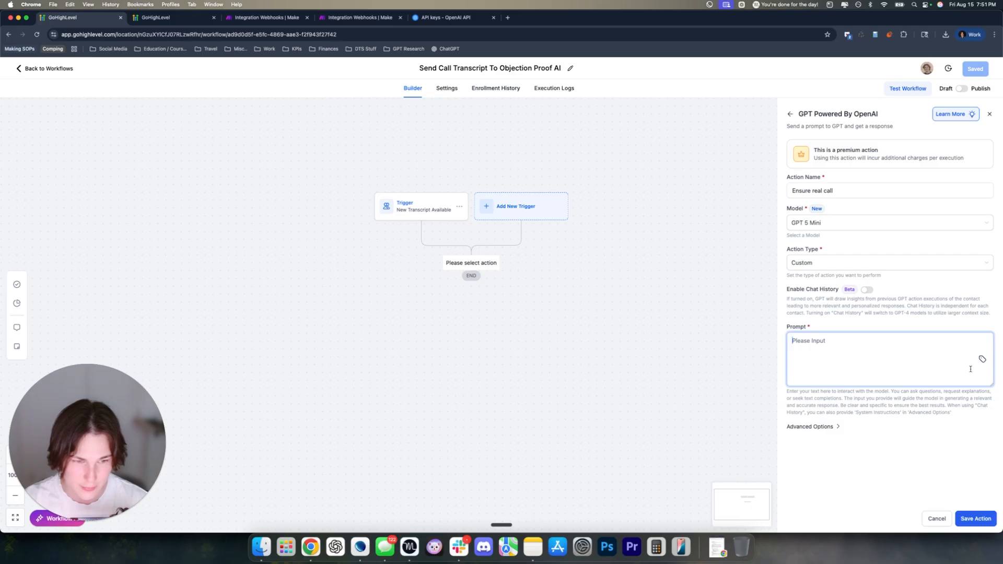
key(super+v)
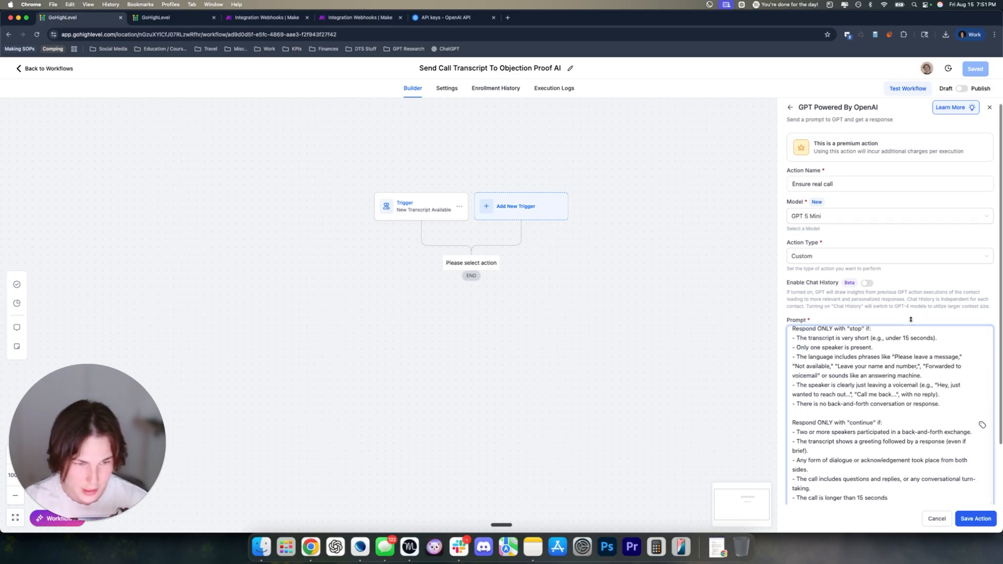
scroll(911, 319, down, 3)
scroll(888, 318, up, 5)
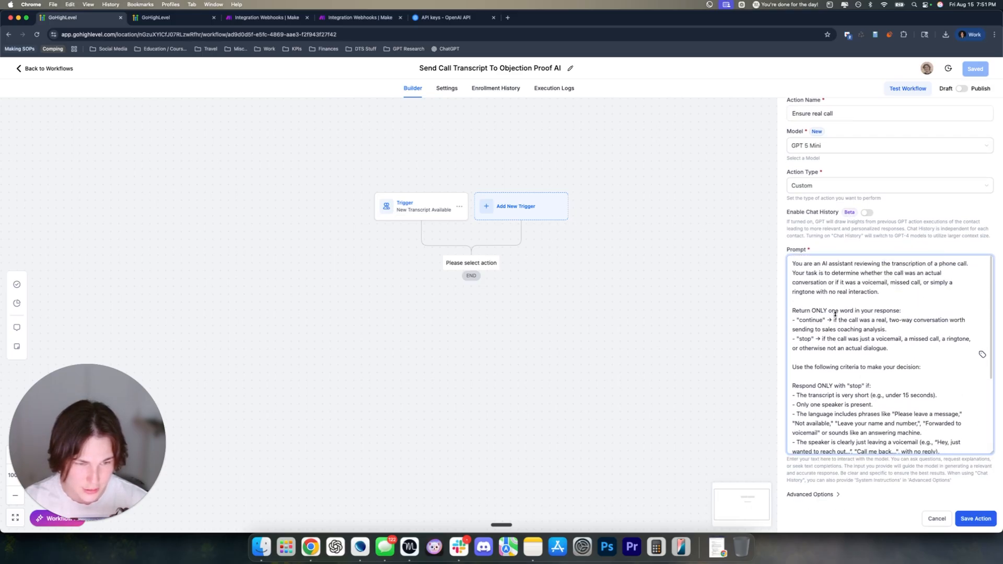
click(835, 314)
Insert the contact's Call Transcript merge field on a new line after 'review:'
drag(990, 347, 988, 502)
scroll(955, 268, down, 3)
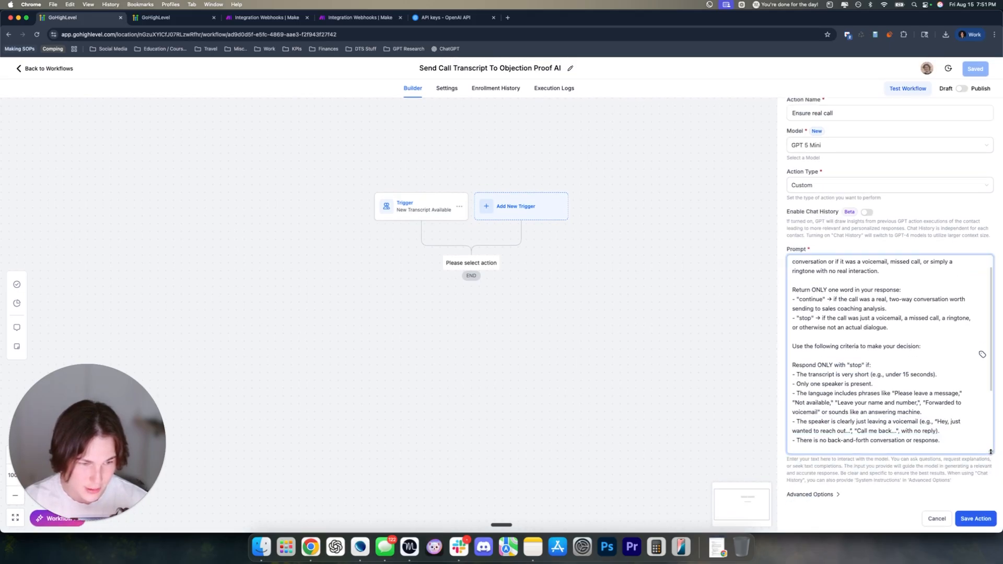
drag(990, 452, 991, 503)
click(888, 352)
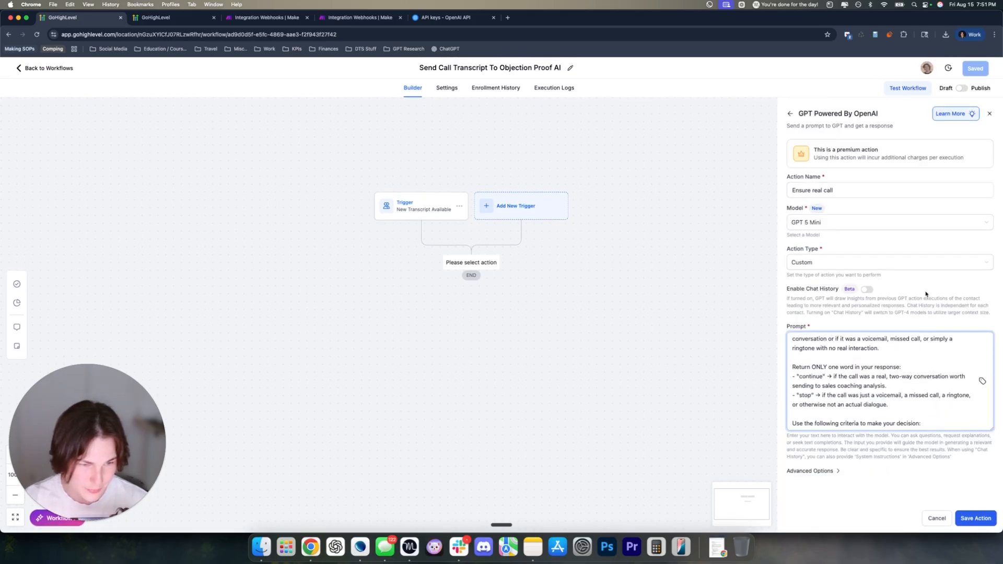
scroll(893, 364, down, 4)
scroll(850, 433, down, 2)
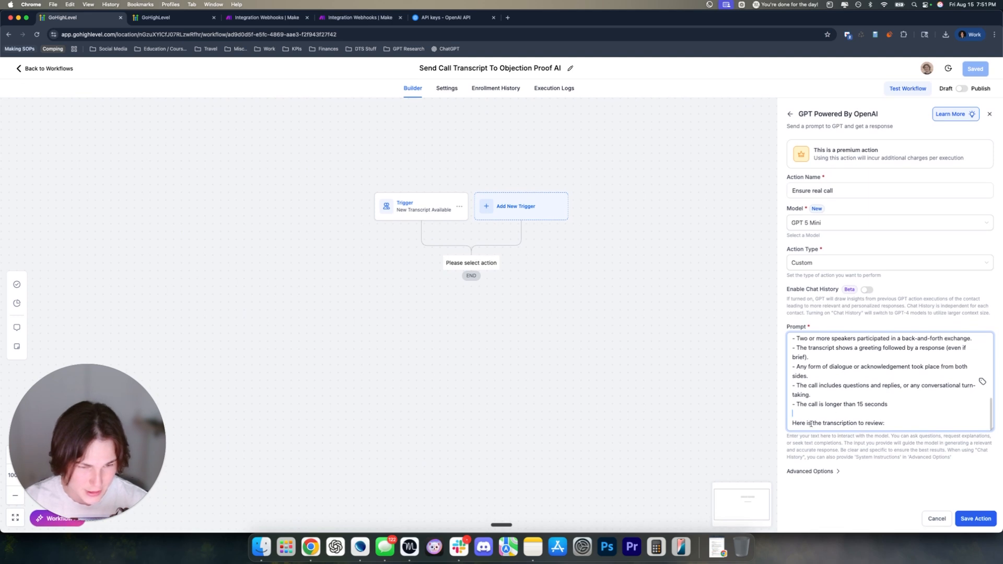
drag(796, 424, 890, 424)
click(895, 424)
key(Return)
key(Return)
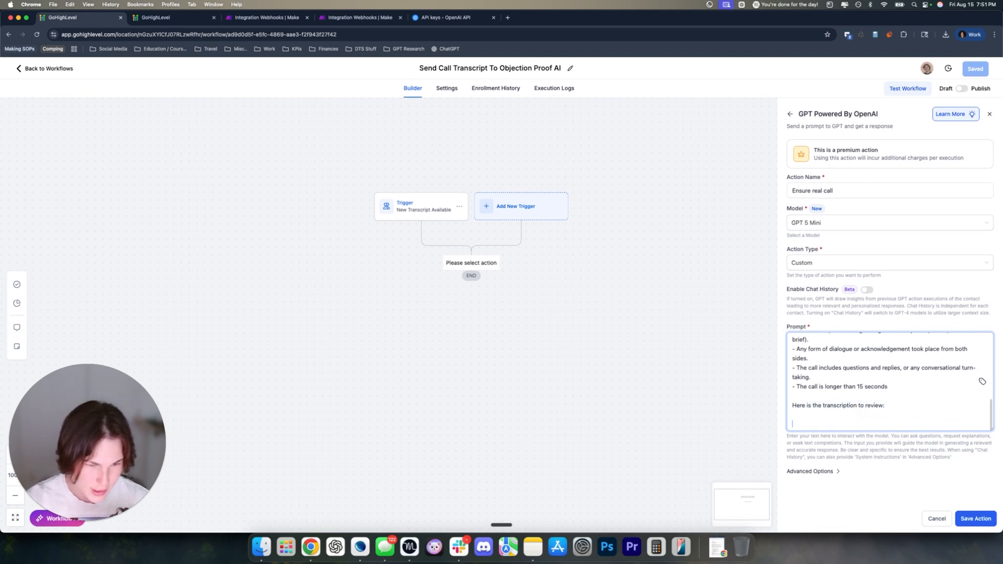
click(982, 382)
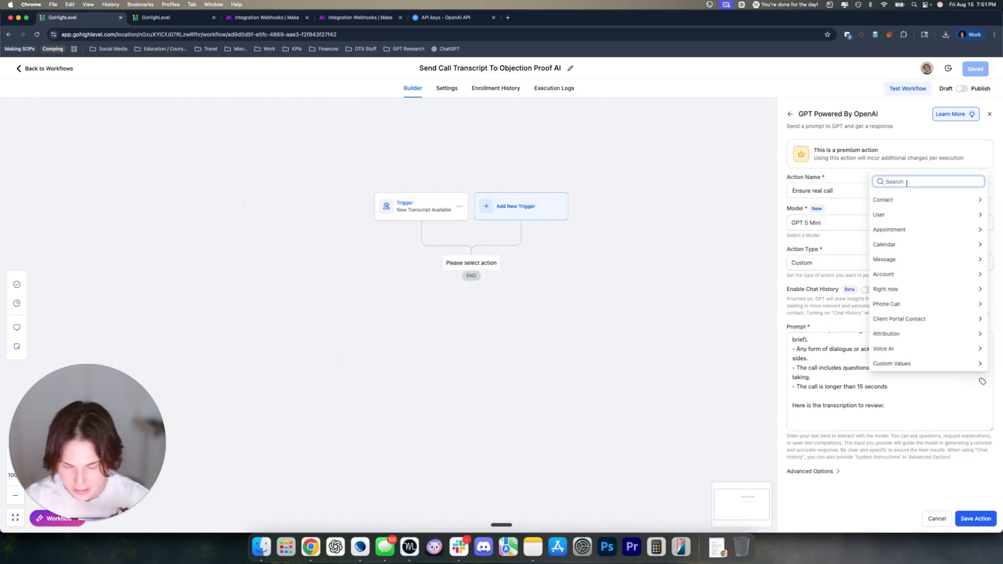
text(transc)
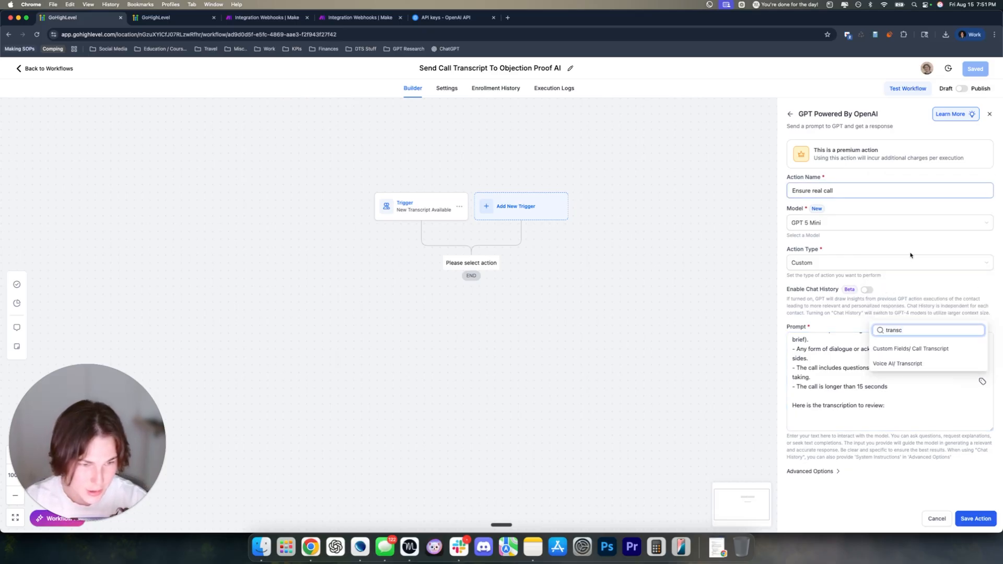
click(946, 349)
Set Temperature to 0.1 under Advanced Options and save the Ensure real call step
drag(865, 428, 769, 427)
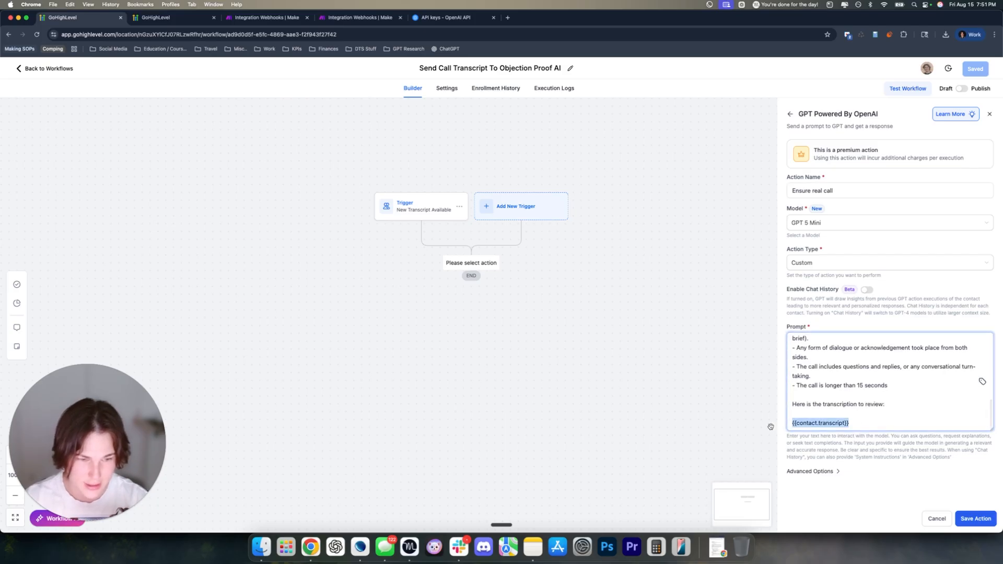
click(819, 470)
scroll(832, 464, down, 2)
click(820, 472)
key(BackSpace)
text(1)
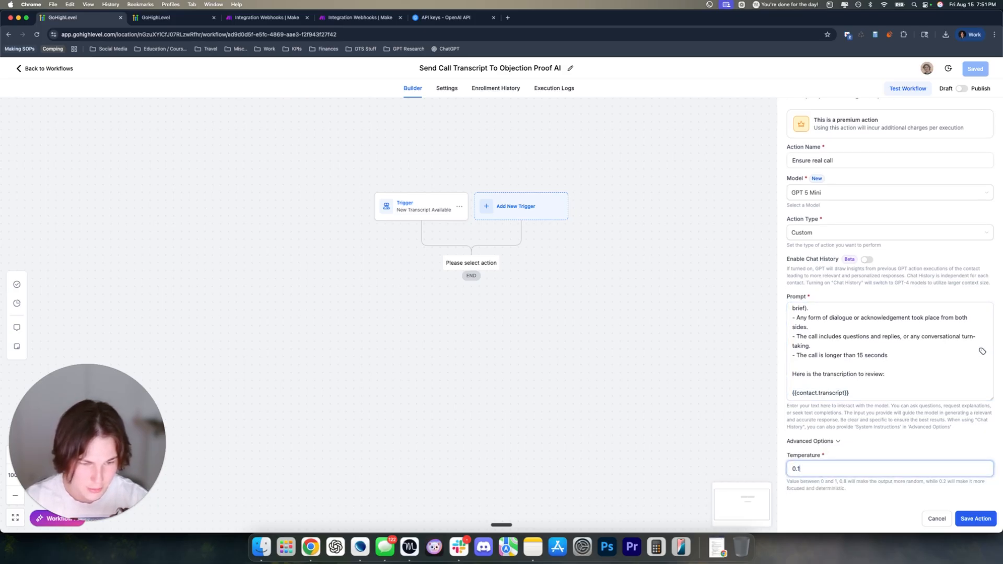
click(974, 519)
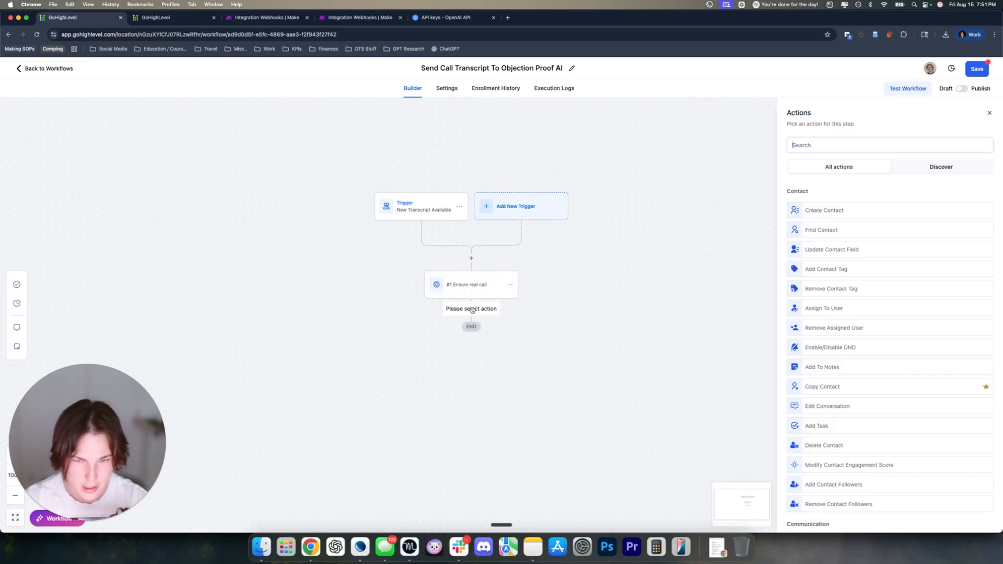
Add an If / Else condition checking whether the Ensure real call response contains 'yes'
text(if)
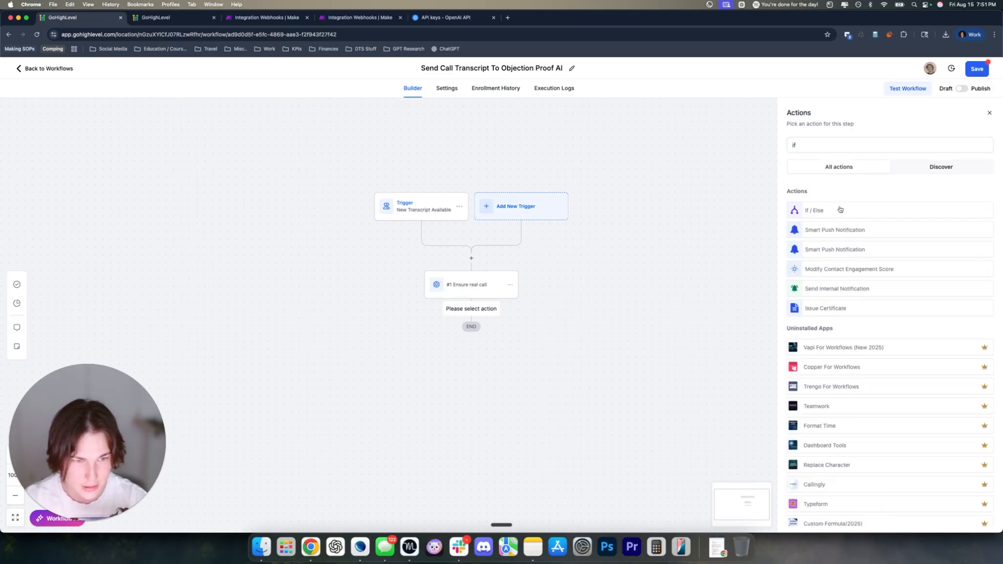
click(839, 208)
click(727, 292)
scroll(726, 364, down, 2)
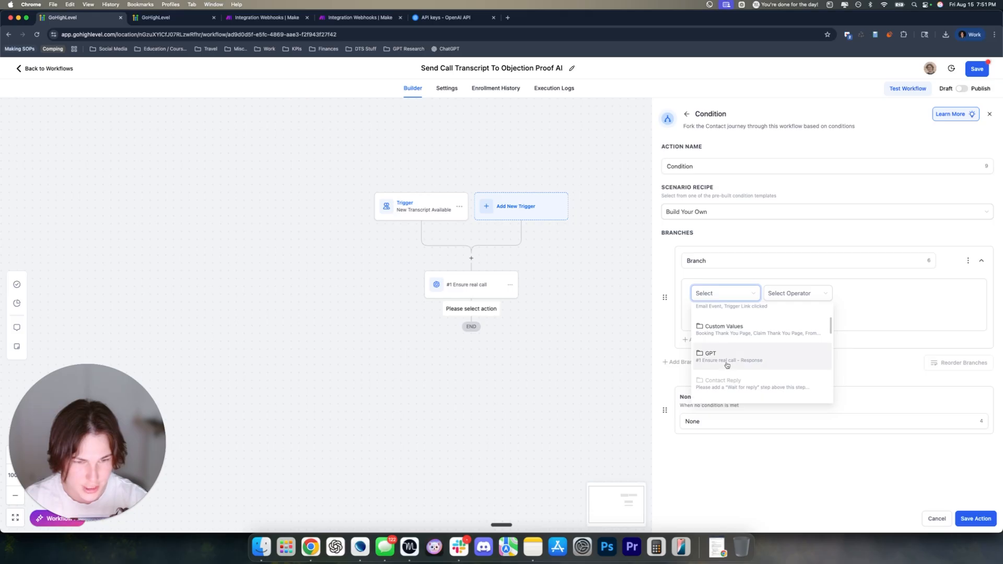
click(724, 360)
click(761, 324)
click(790, 296)
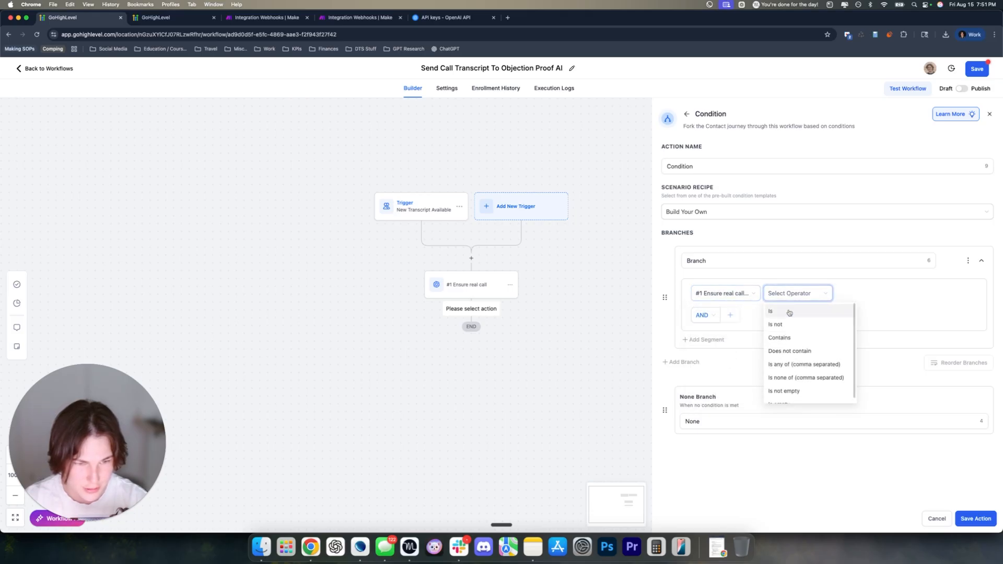
click(781, 311)
click(801, 293)
click(792, 339)
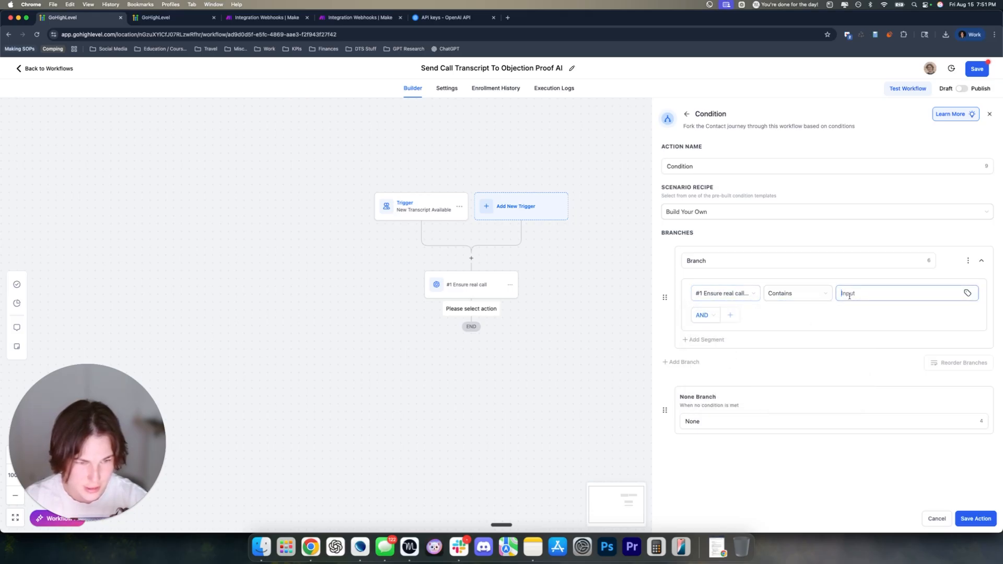
click(846, 292)
text(yes)
Name the branches Yes and No, save the condition, and save the workflow
click(796, 268)
text(Yes)
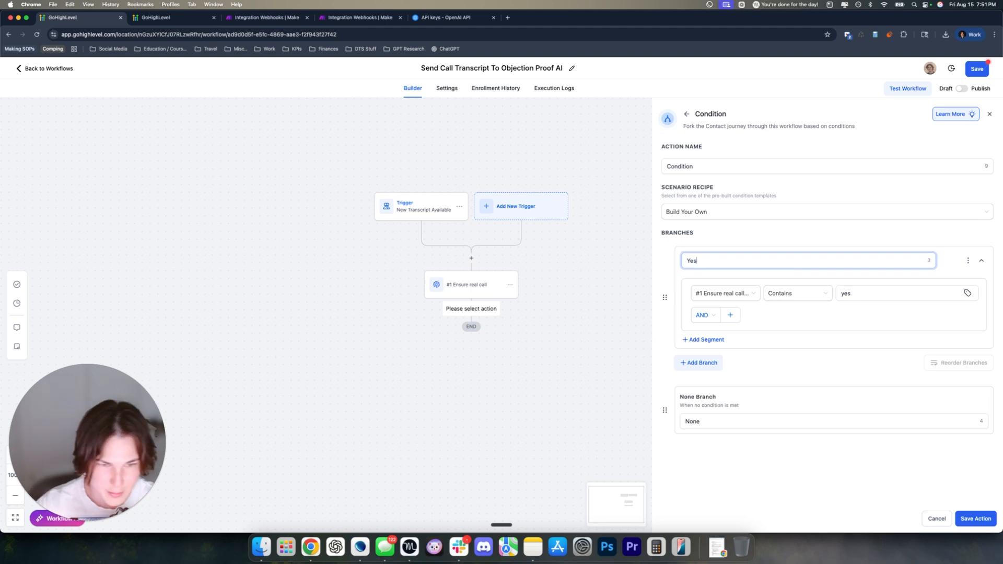
click(859, 341)
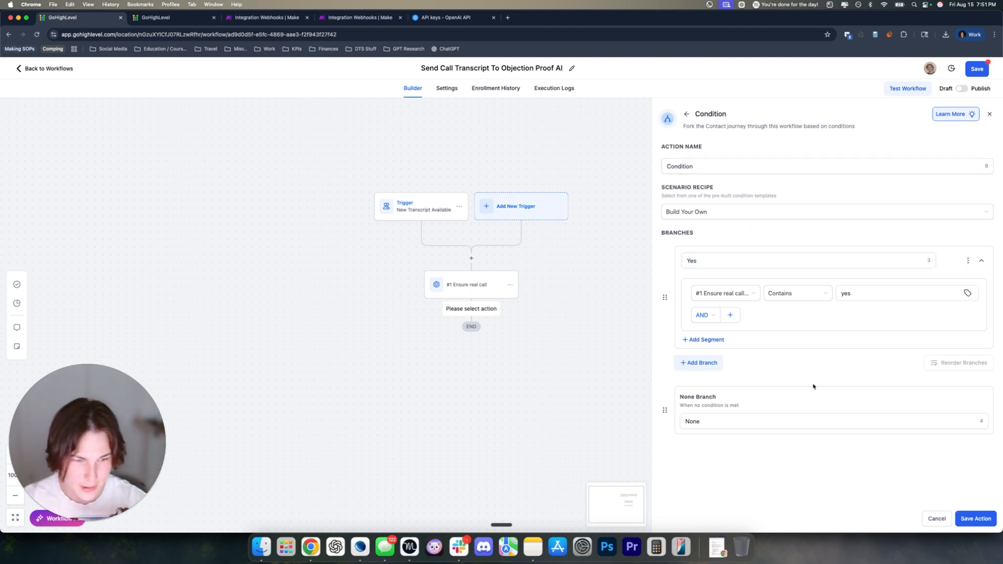
click(804, 420)
text(No)
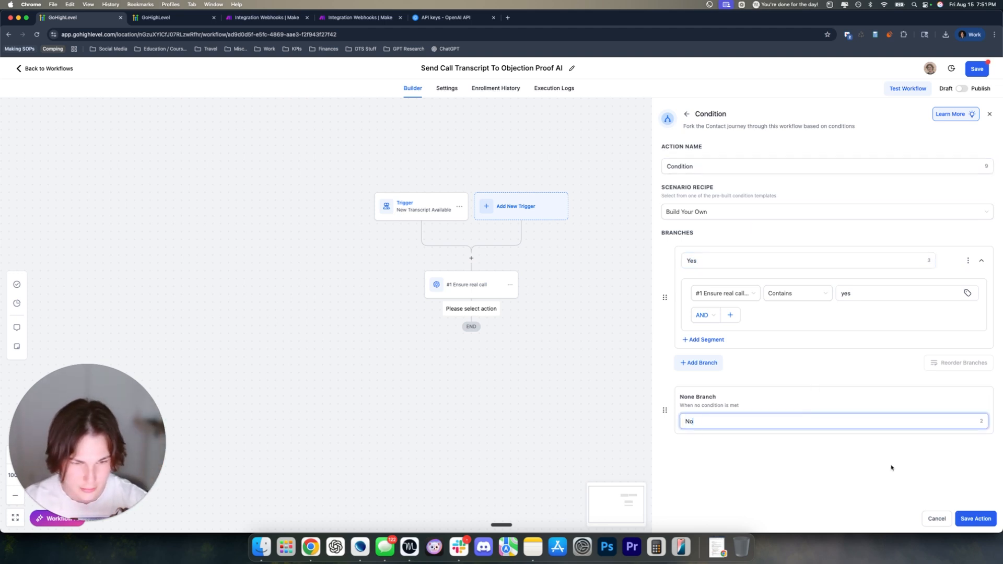
click(961, 519)
click(975, 74)
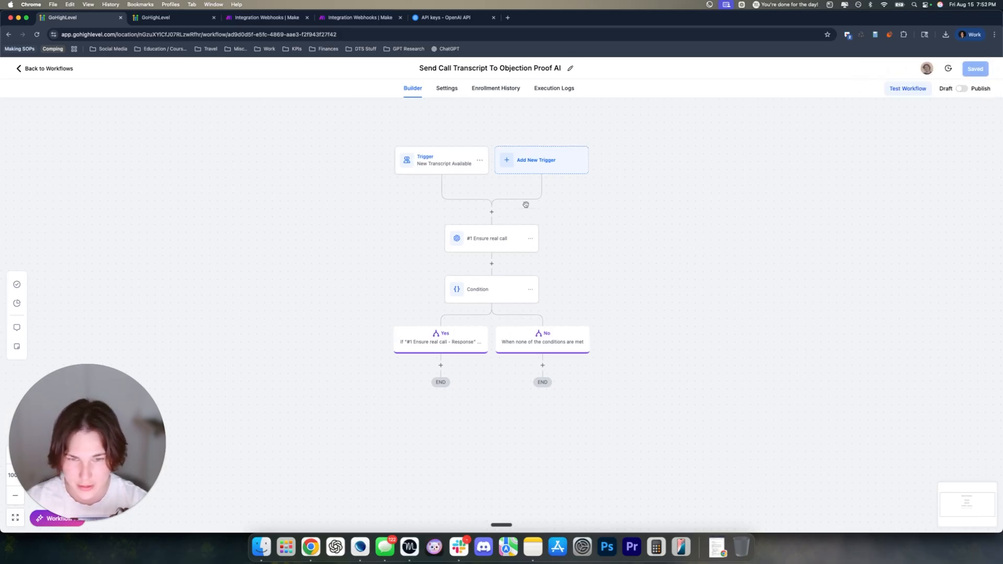
Add a GPT Powered By OpenAI step under the Yes branch and focus its empty prompt
drag(476, 424, 486, 401)
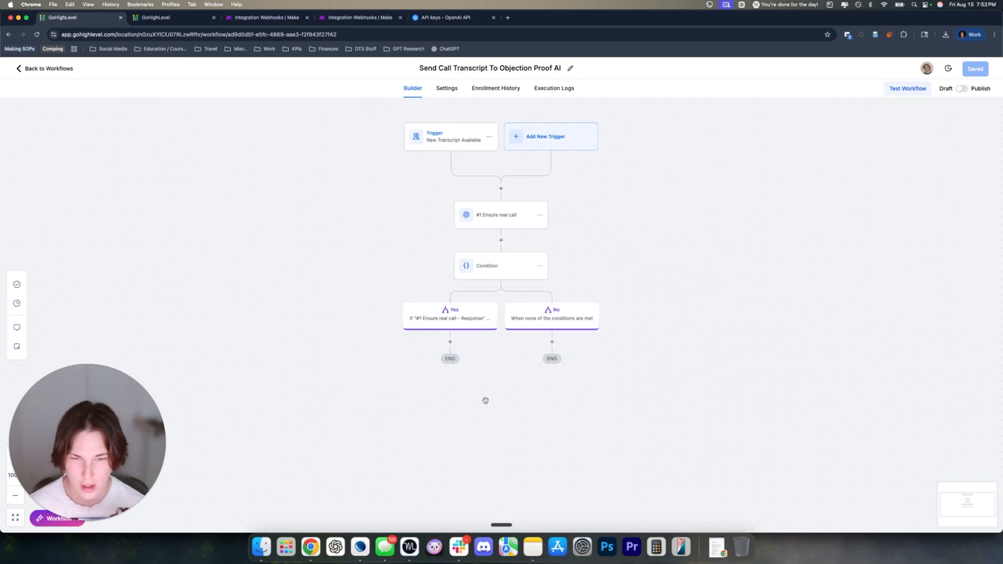
click(450, 342)
click(873, 150)
text(chat)
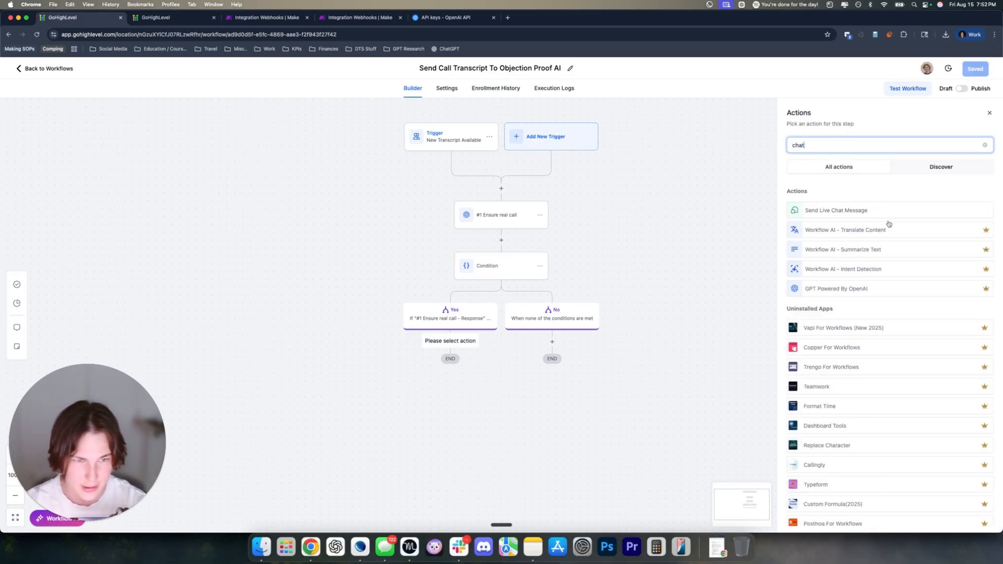
click(820, 289)
click(824, 359)
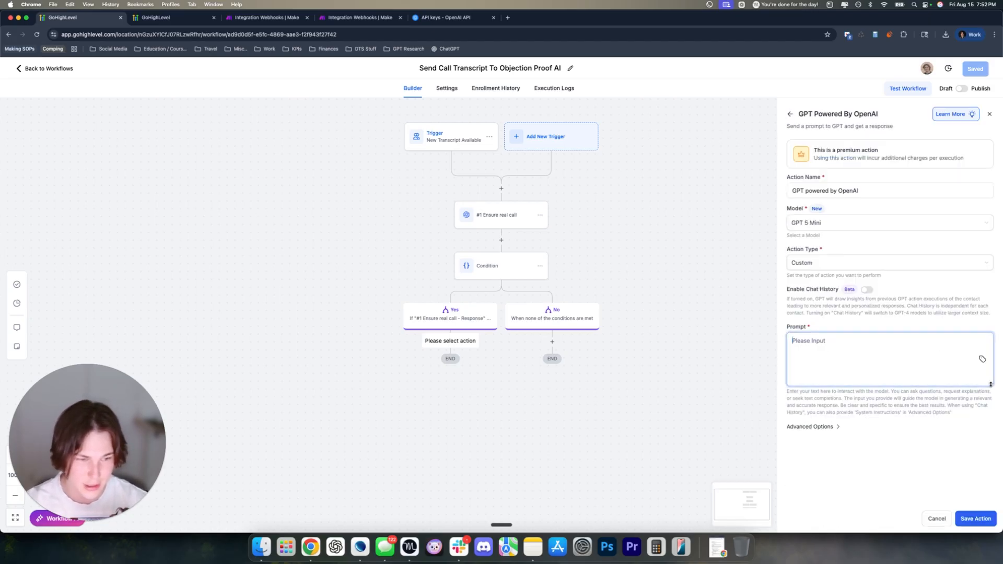
drag(990, 384, 990, 505)
scroll(887, 366, down, 1)
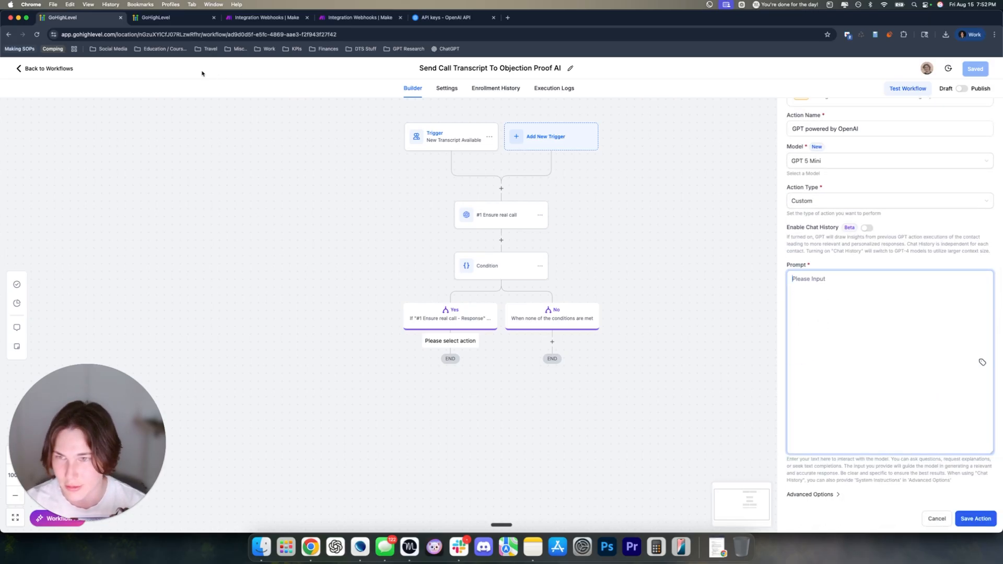
click(193, 17)
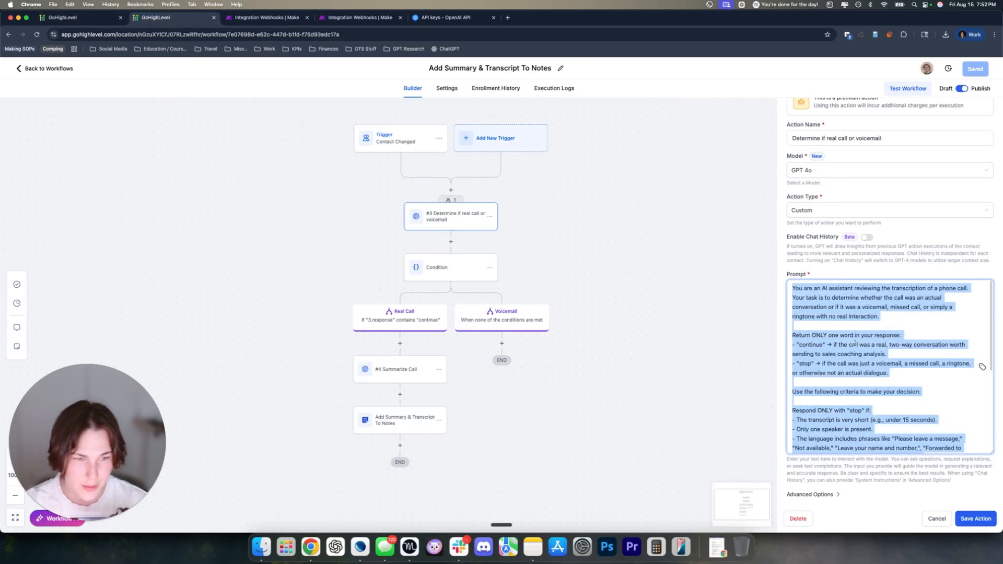
Copy the full prompt from the old workflow's Summarize Call step and check its temperature
click(392, 368)
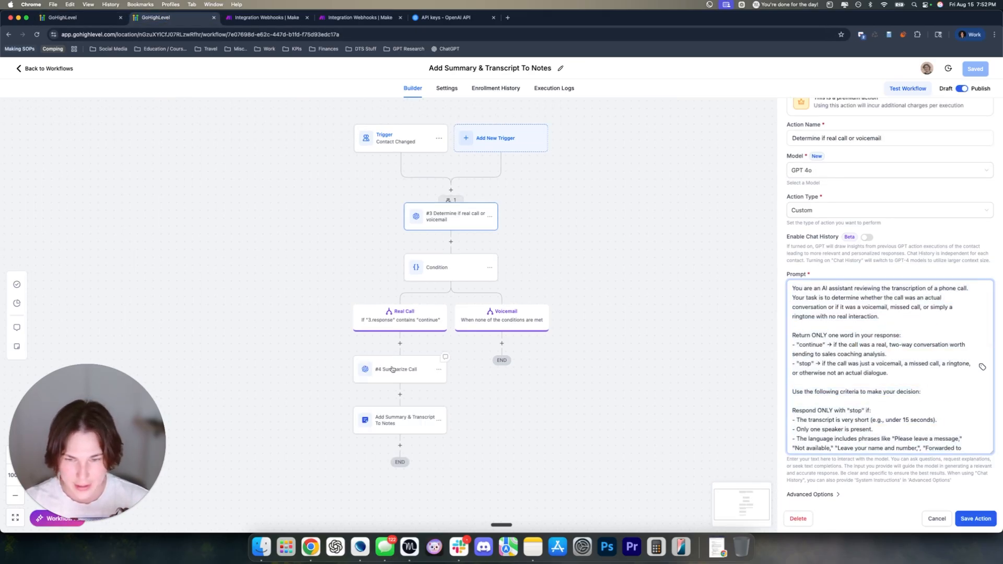
drag(991, 382, 992, 455)
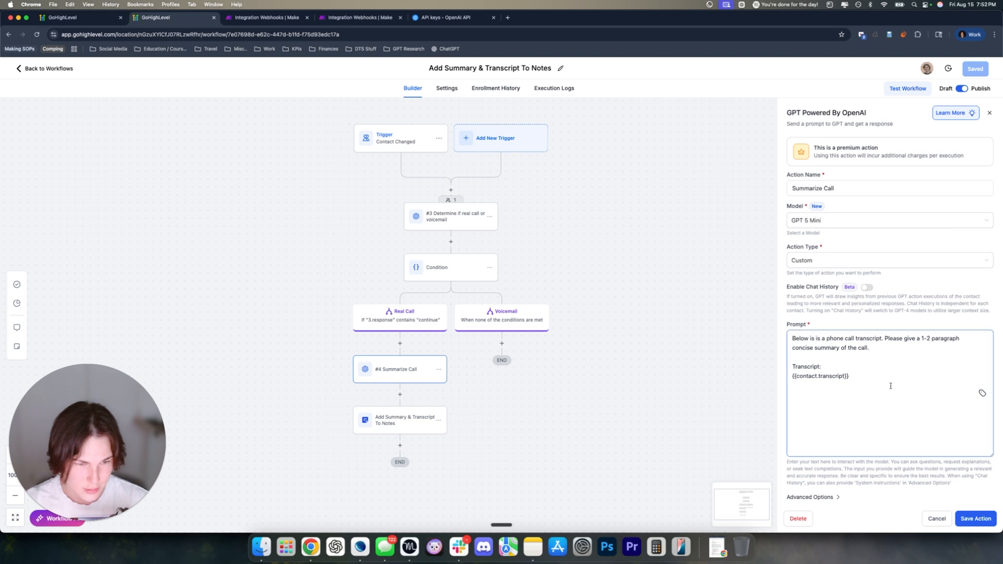
drag(888, 385, 787, 342)
key(super+c)
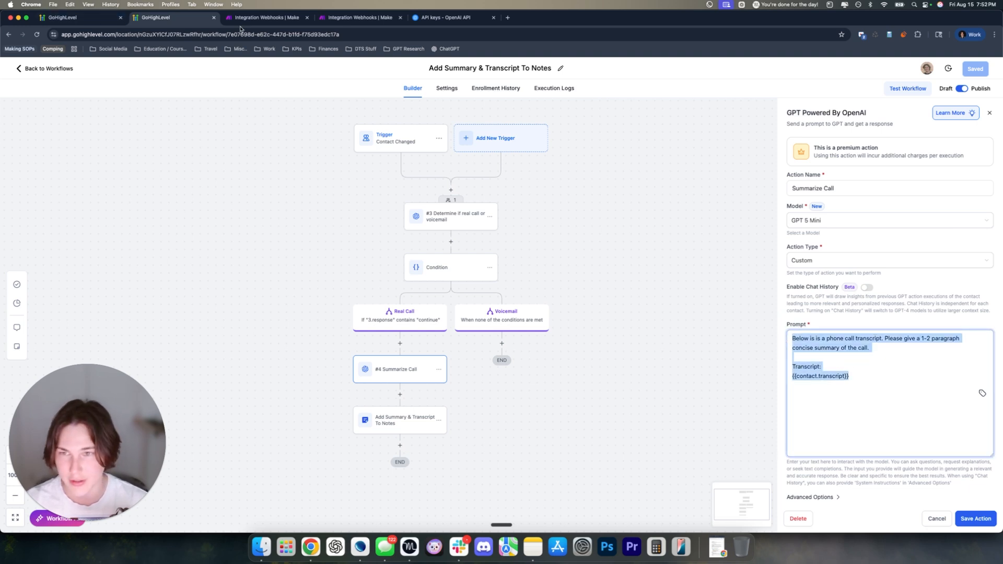
click(812, 497)
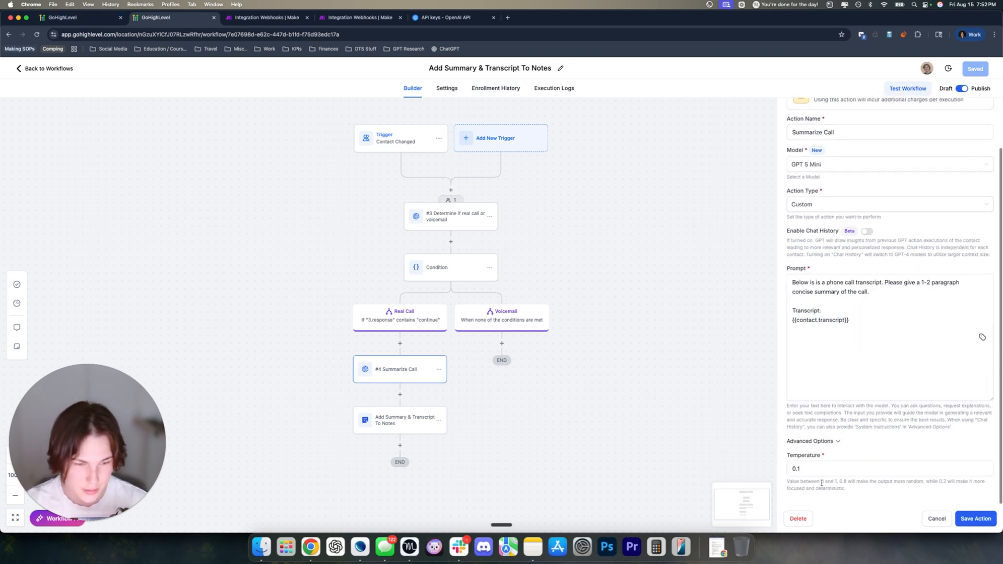
click(813, 442)
key(super+alt+Left)
click(823, 357)
Paste the prompt, name the step 'Summarize Call', and set its temperature to 0.1
key(super+v)
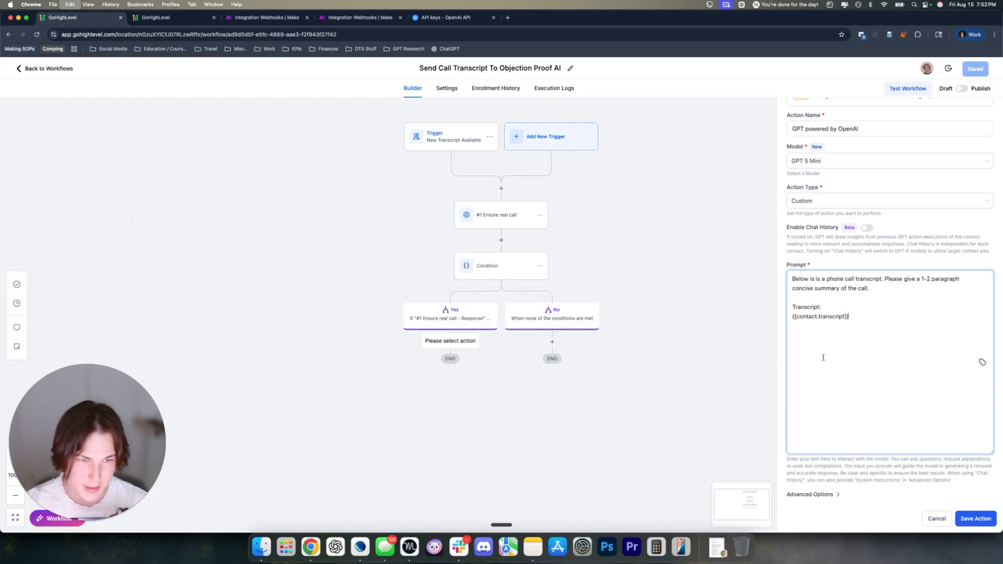
scroll(823, 358, up, 3)
drag(860, 191, 774, 190)
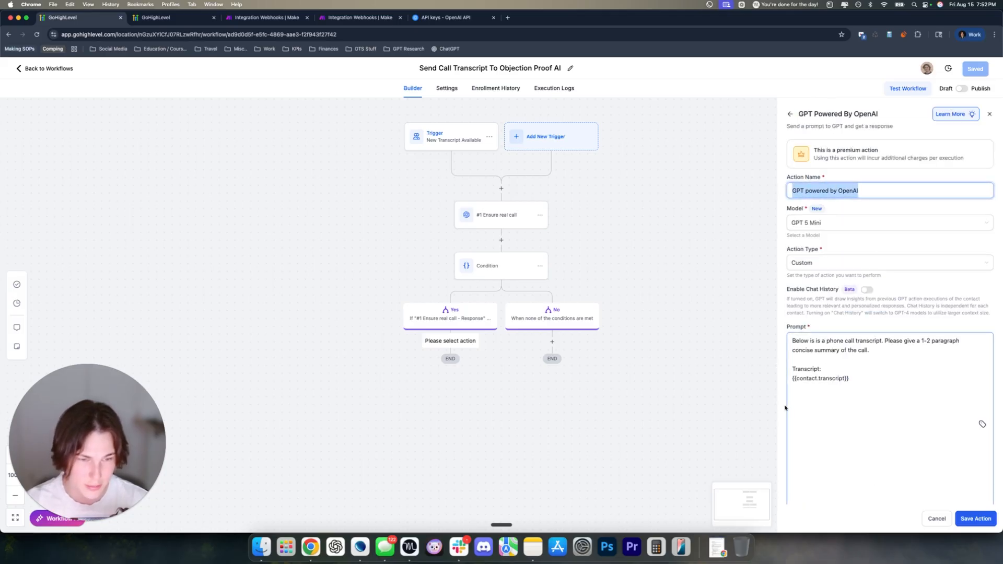
text(Summarize Call)
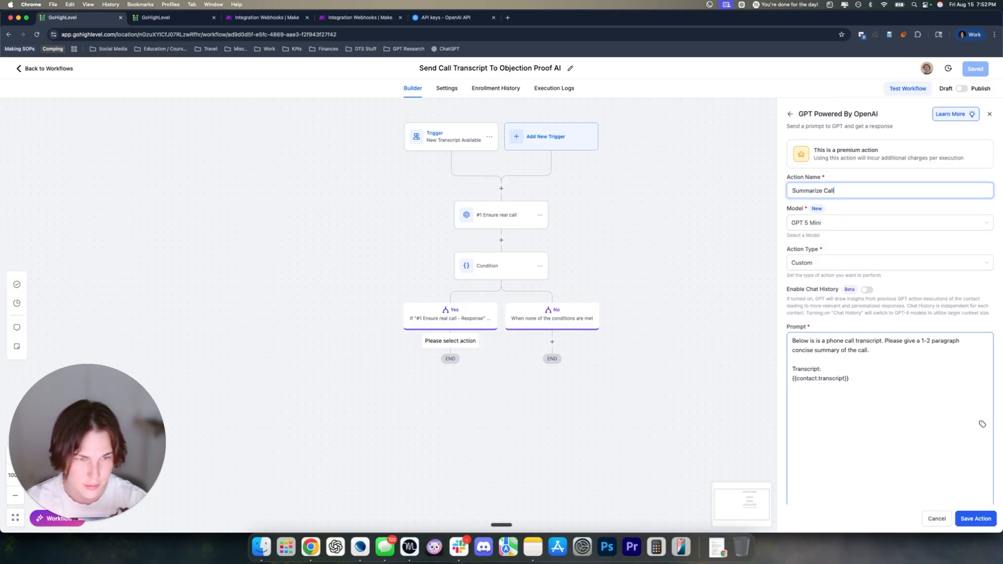
scroll(893, 301, down, 3)
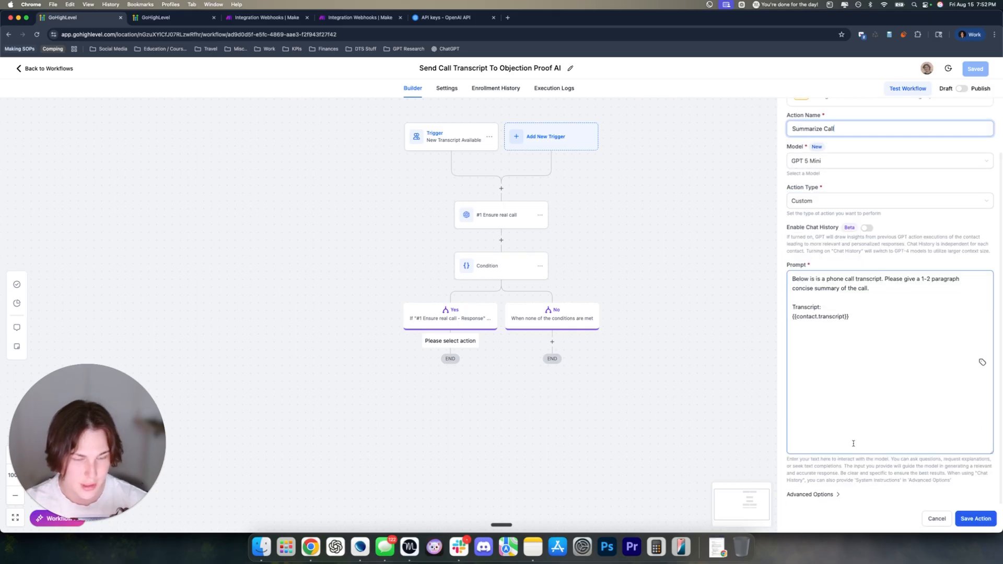
click(799, 470)
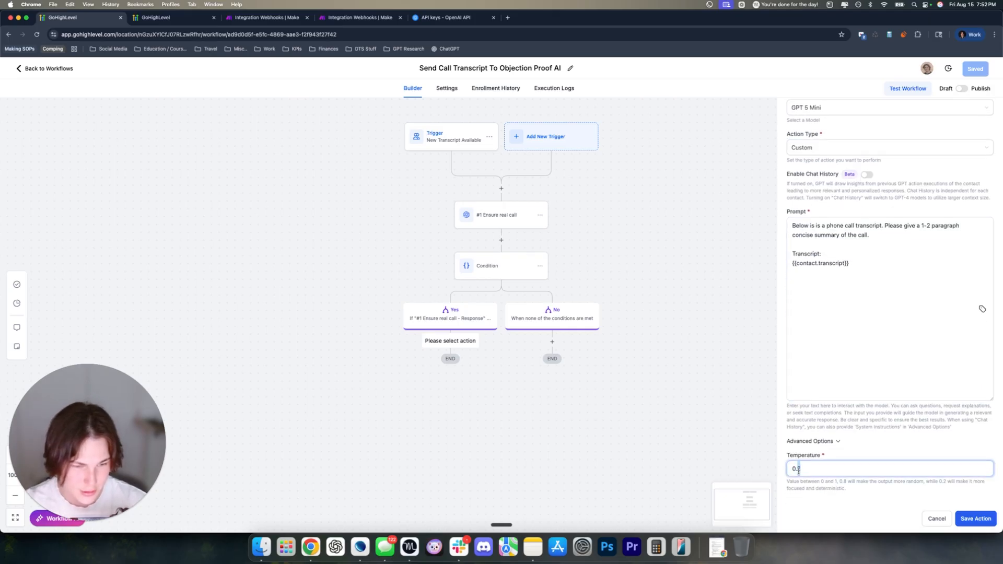
text(1)
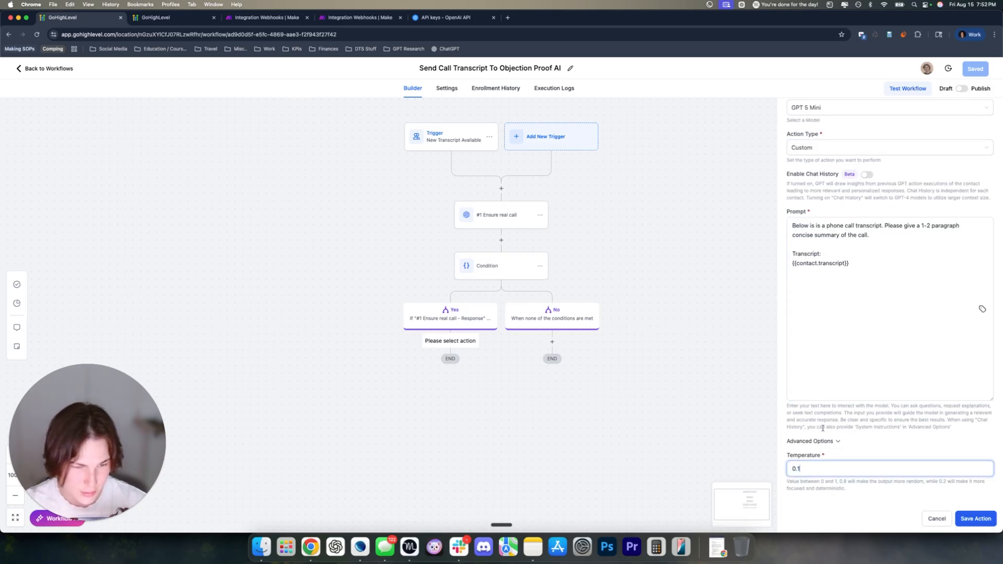
click(822, 441)
Check the prompt's summary instruction and {{contact.transcript}} placeholder, then save Summarize Call
click(847, 334)
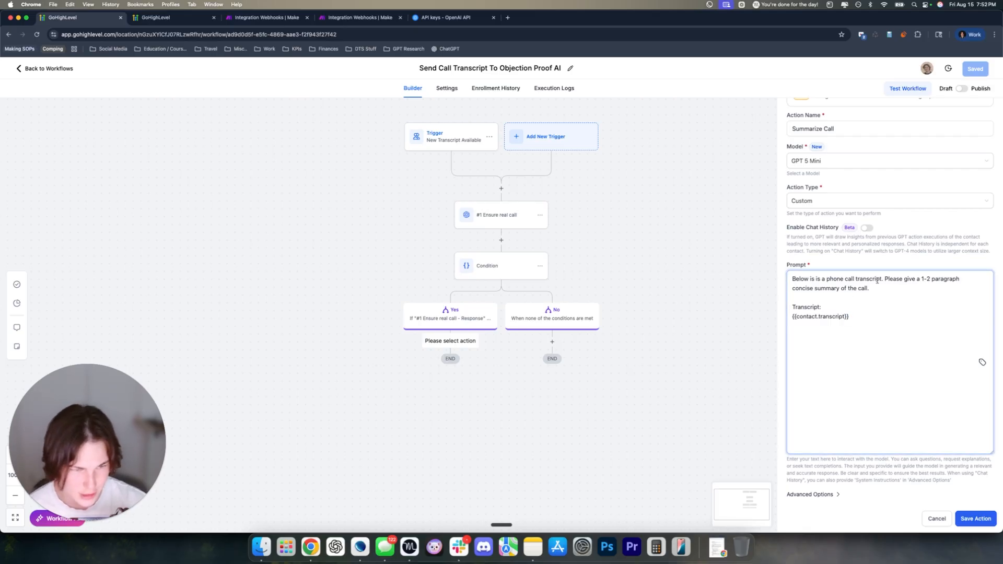
drag(885, 280, 930, 293)
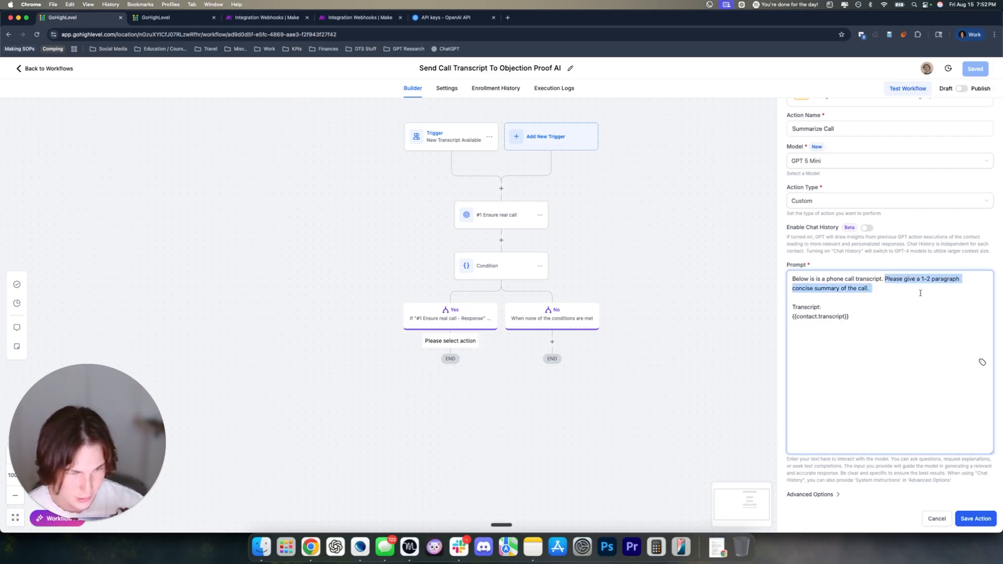
click(920, 293)
drag(872, 317, 778, 320)
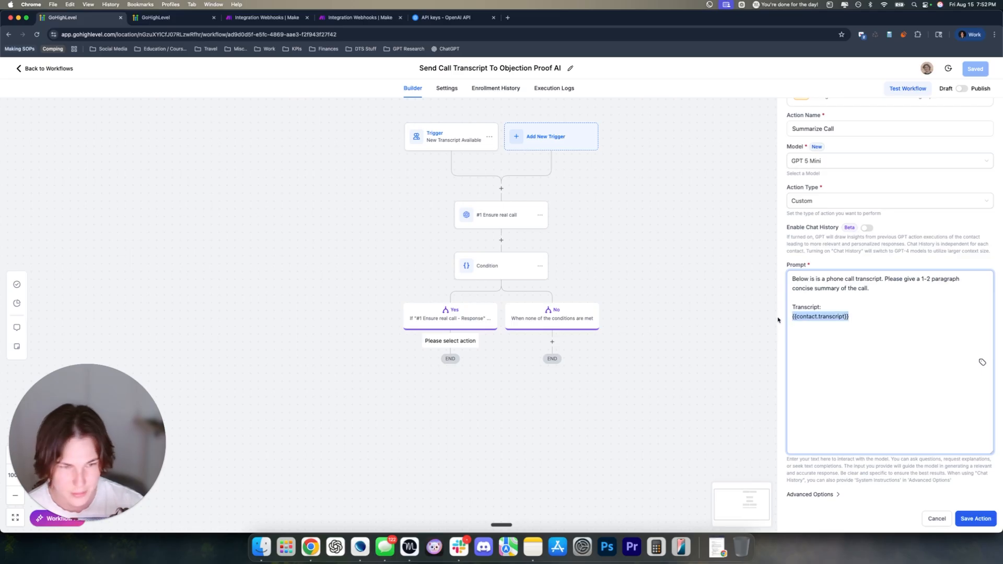
click(958, 524)
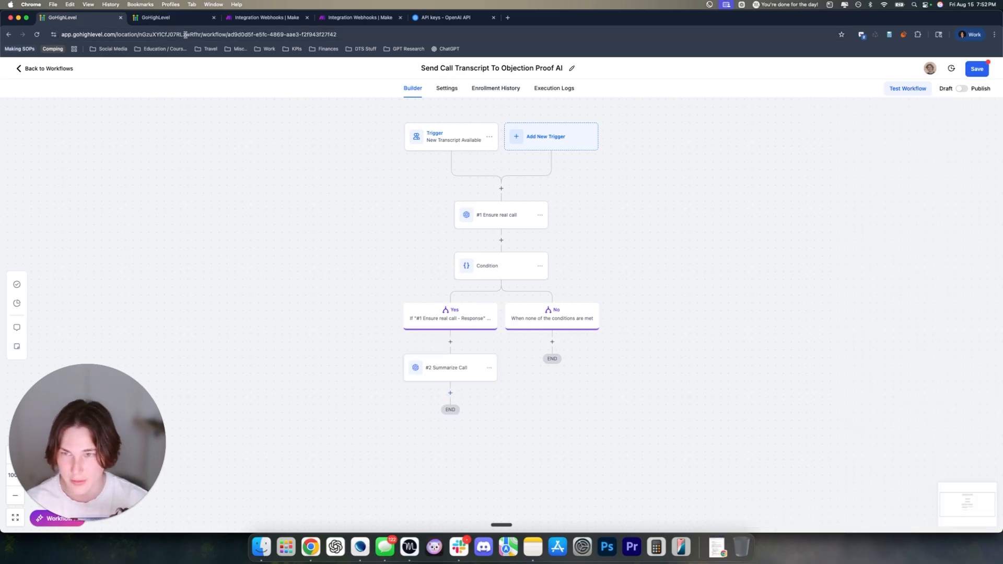
Add an Add Notes step starting with 'Date Of' and today's date in month/day/year form
click(450, 393)
text(no)
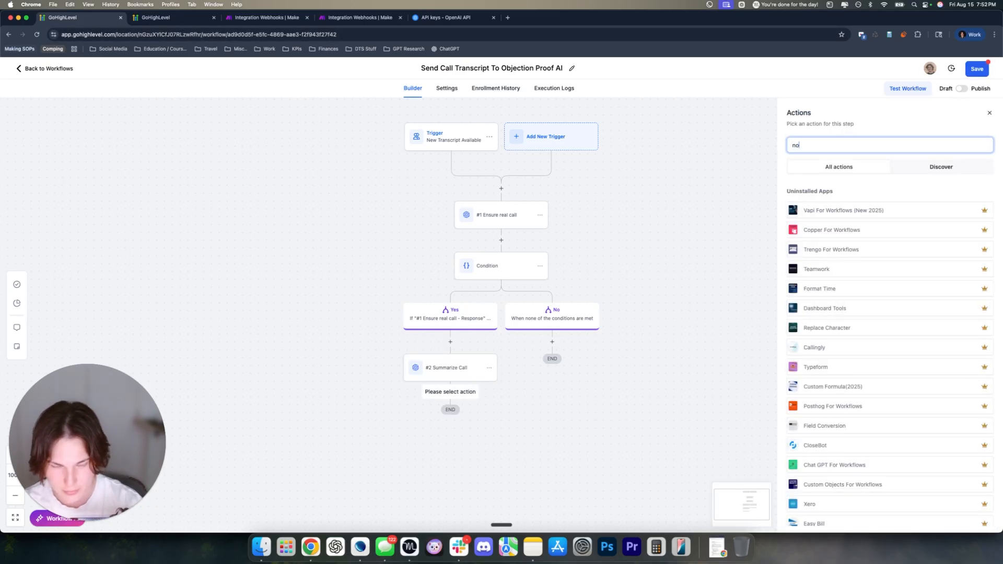
text(t)
click(847, 251)
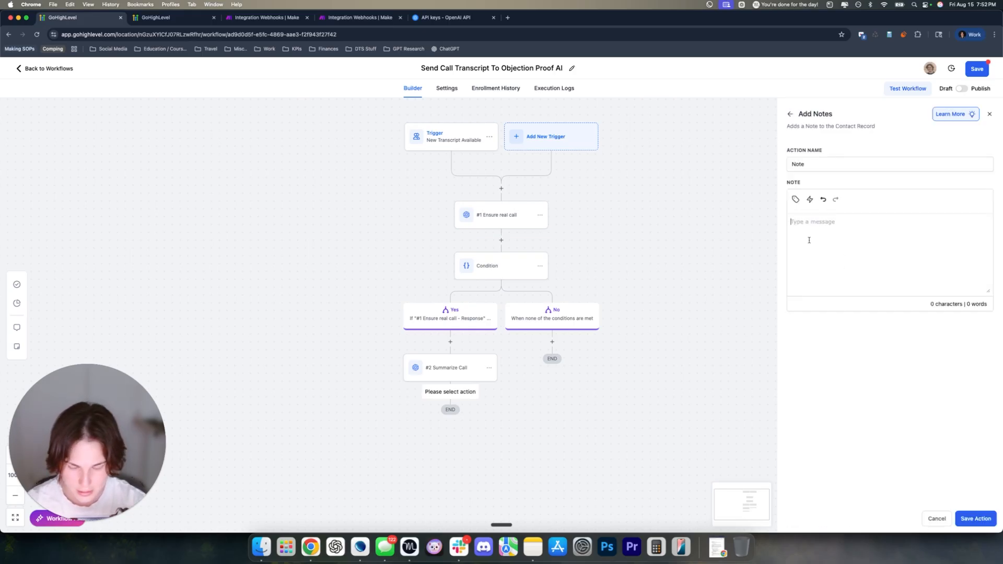
click(808, 239)
text(Date Of Call:)
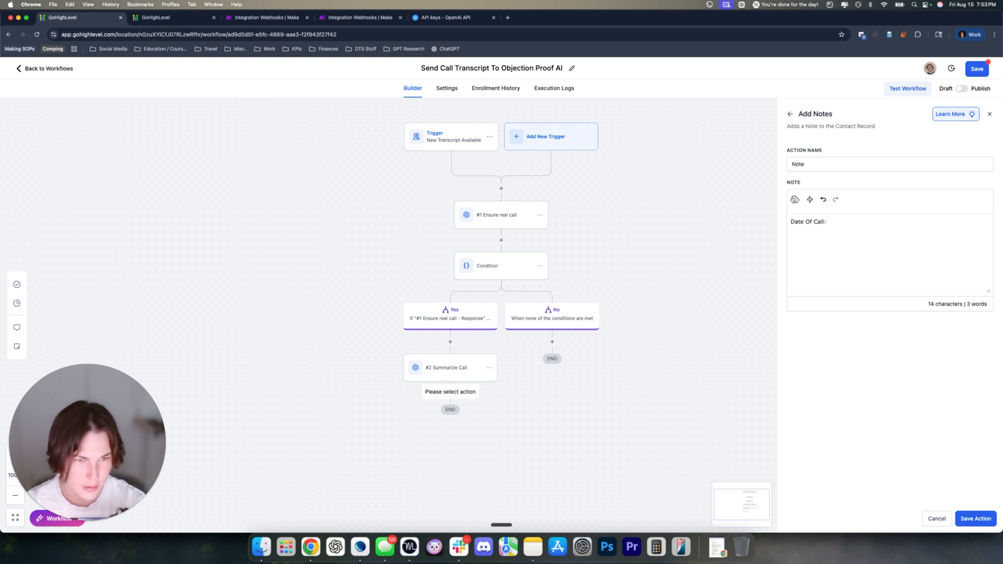
click(794, 199)
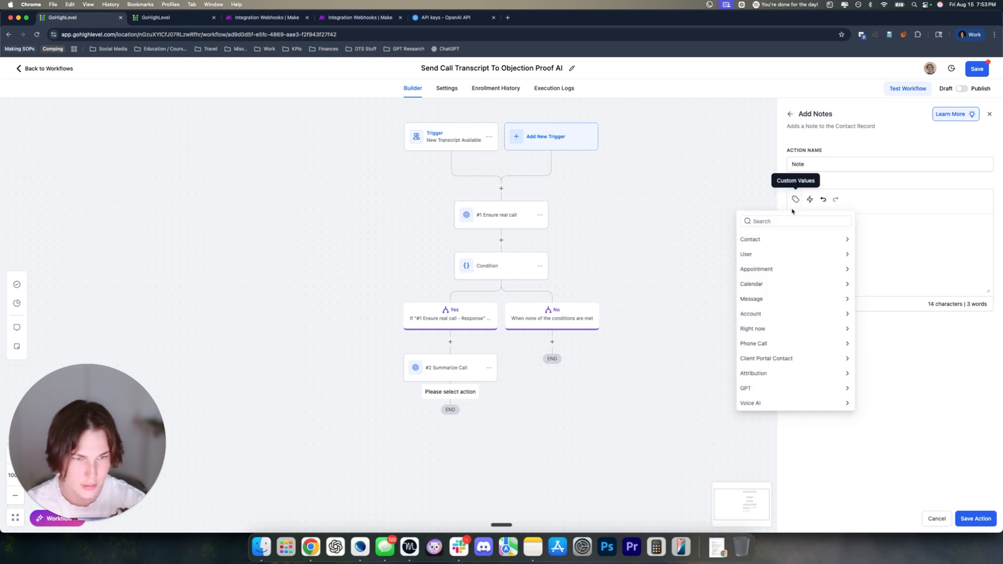
text(date)
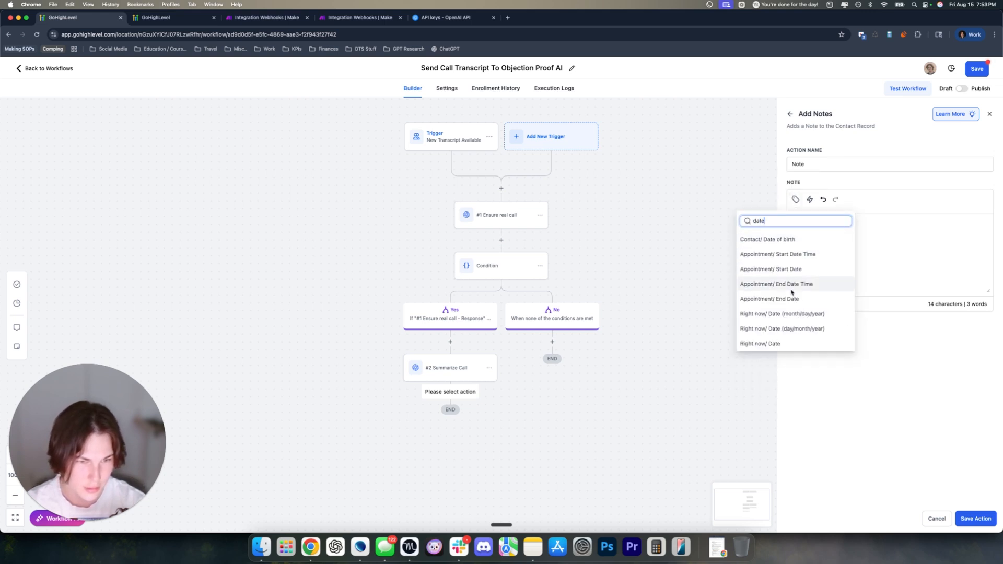
click(813, 315)
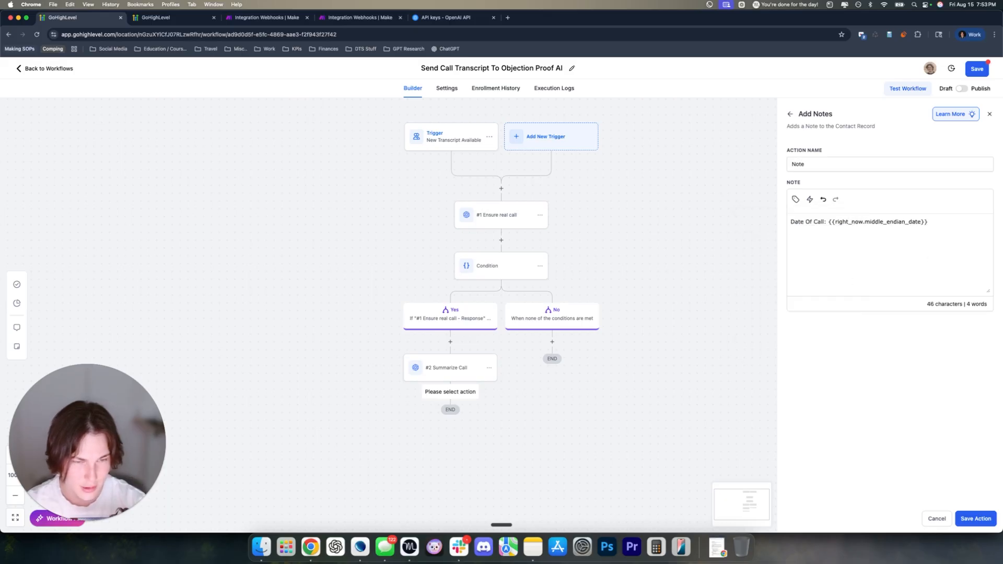
Add a 'Call URL' line holding the contact's call URL field
key(Return)
text(Call URL:)
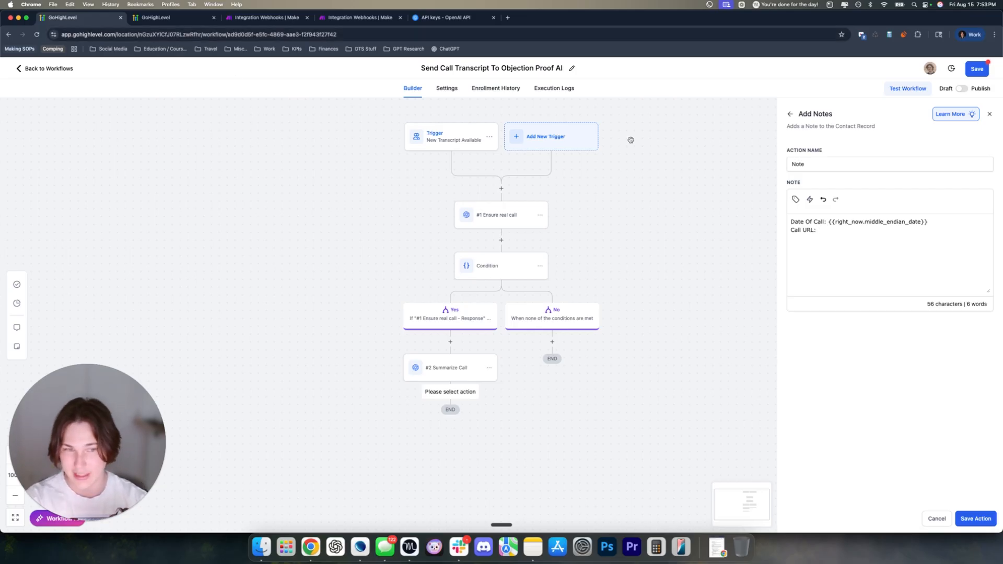
click(796, 199)
key(ctrl+a)
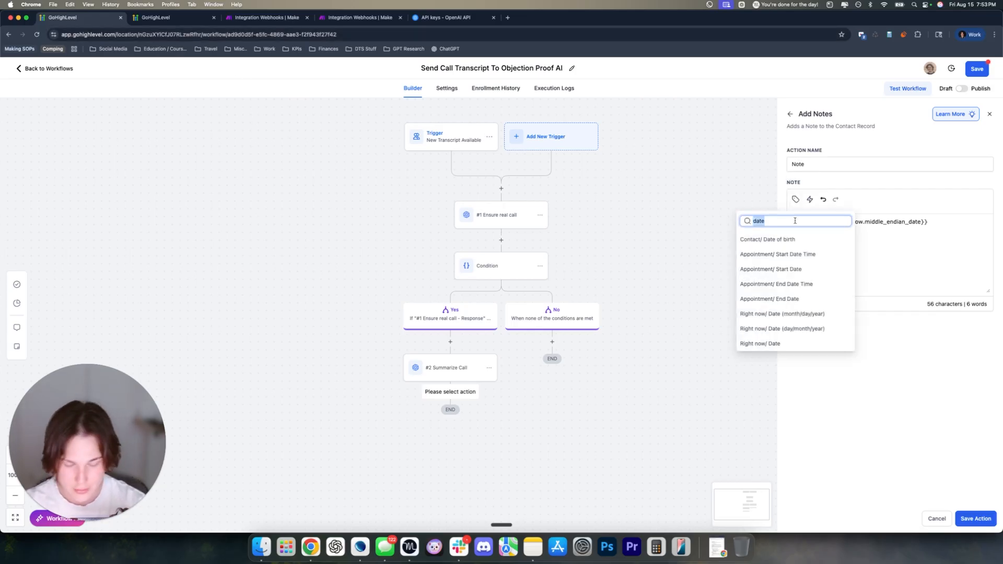
text(url)
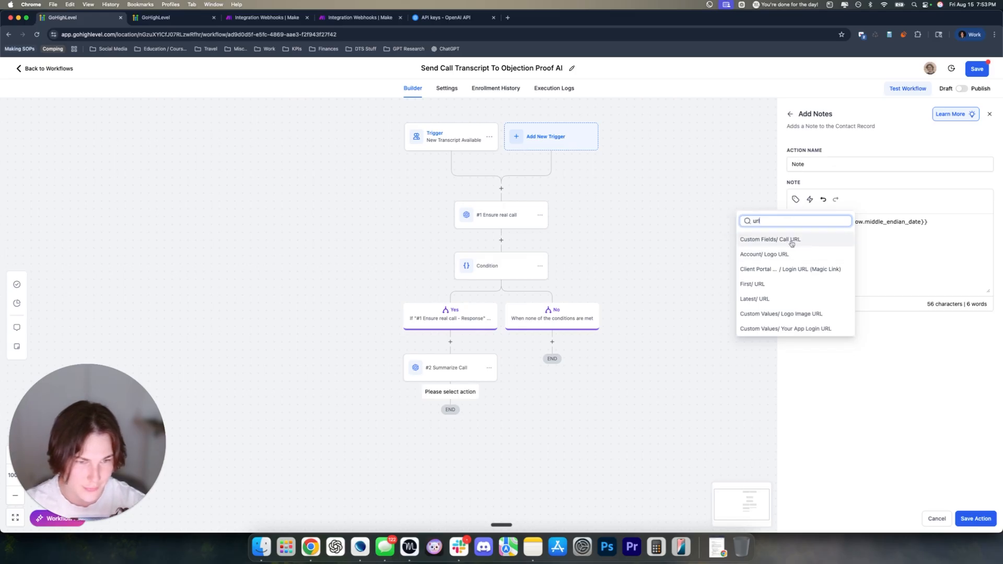
click(788, 239)
drag(883, 230, 819, 230)
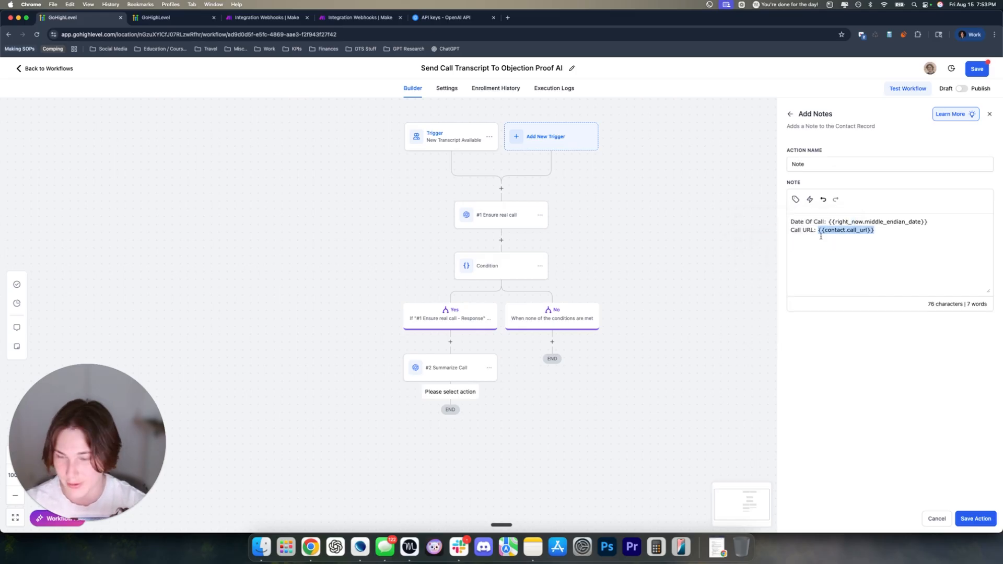
click(917, 239)
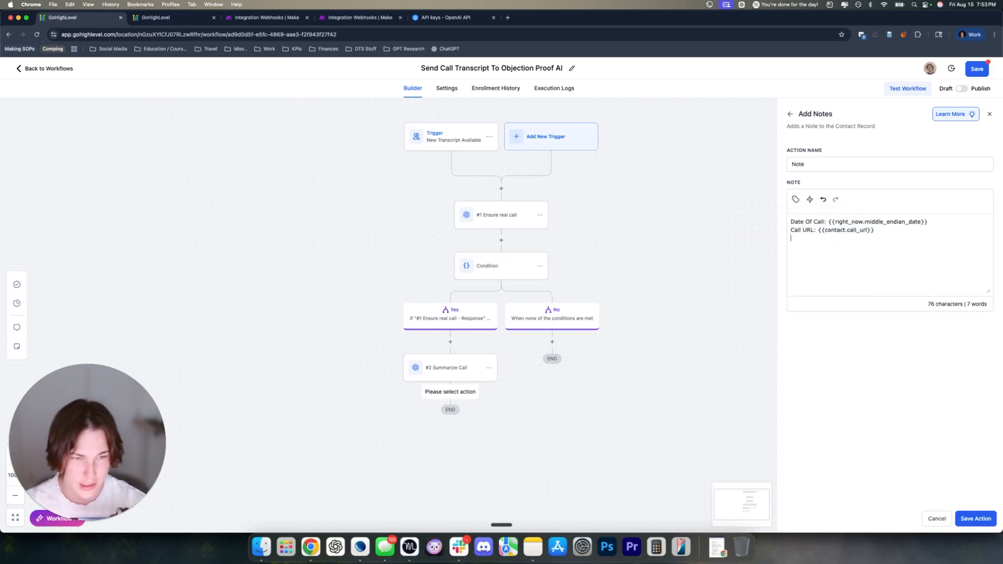
Add a 'Summary' line filled with the Summarize Call GPT response
text(Summary:)
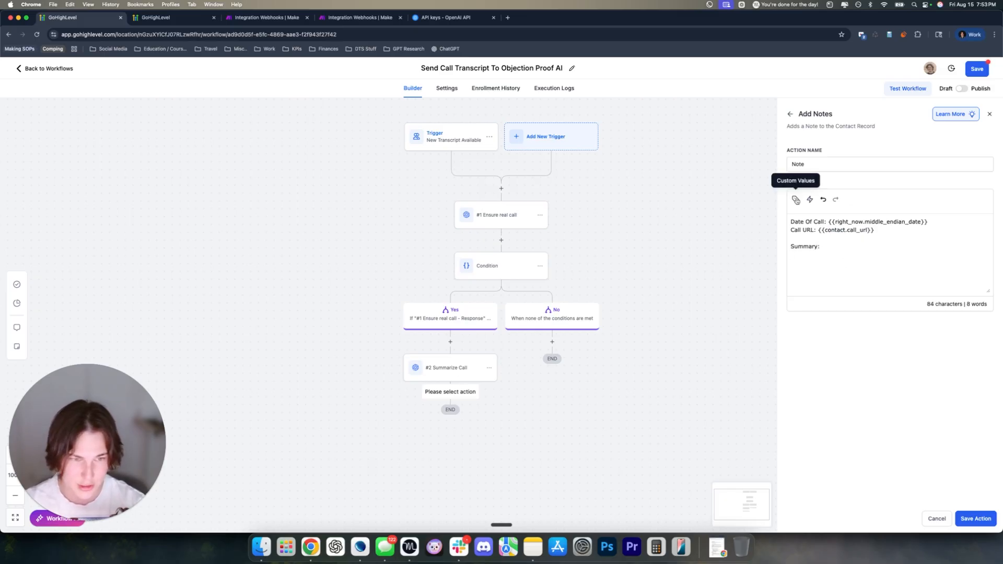
click(795, 199)
key(BackSpace)
key(BackSpace)
key(BackSpace)
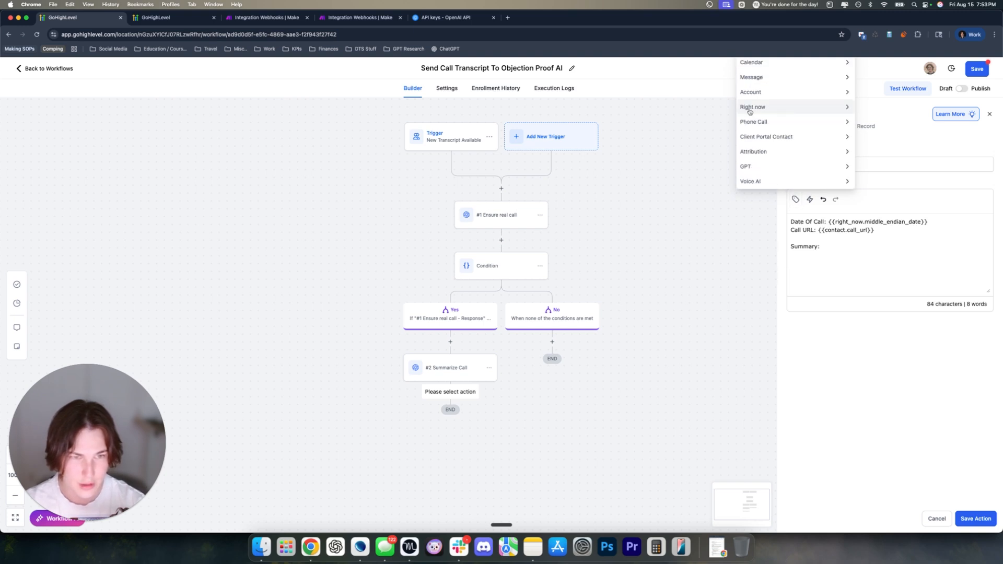
click(745, 166)
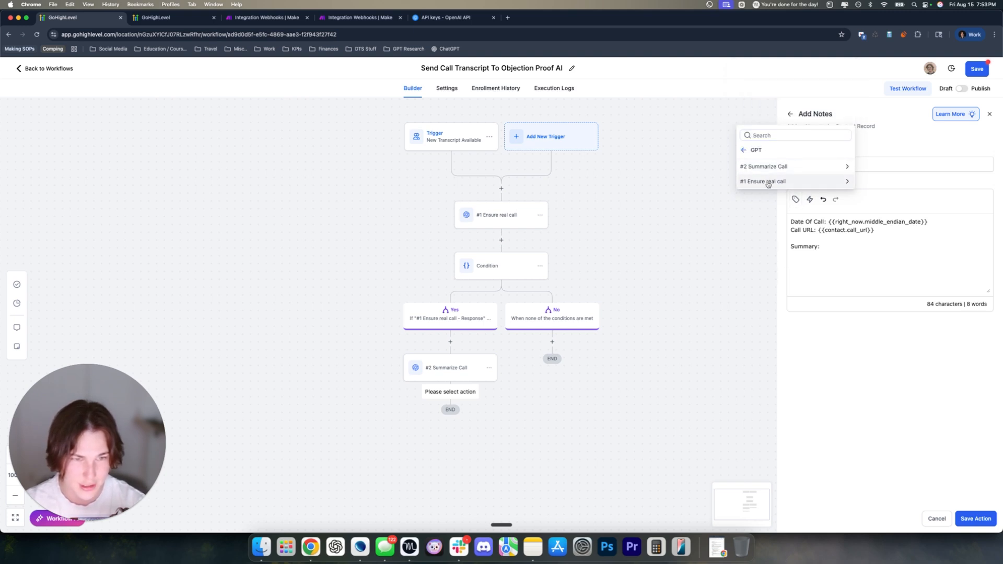
click(762, 167)
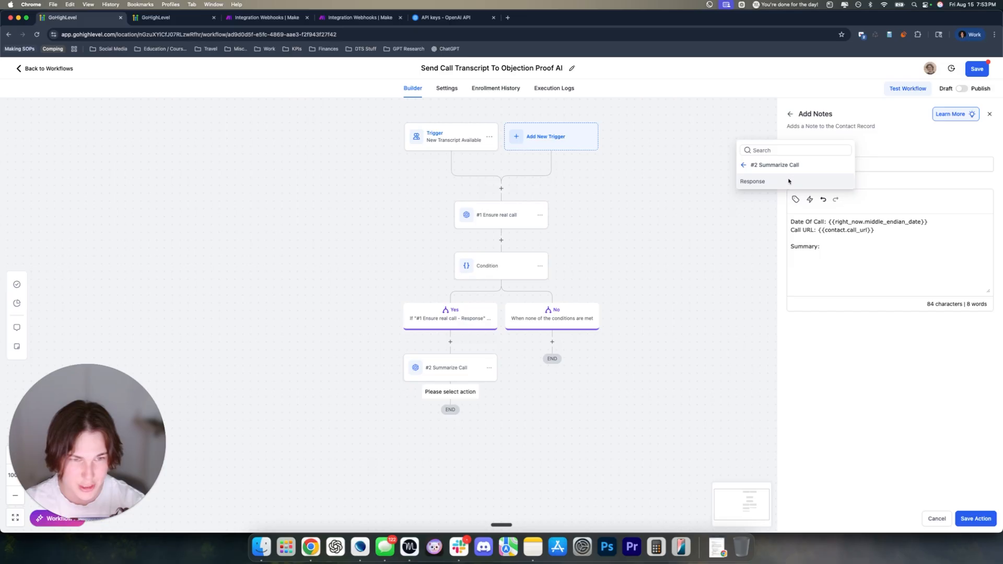
click(780, 180)
Add a 'Transcript' line with the contact transcript field, then save the note and workflow
key(Return)
key(Return)
text(Transcript:)
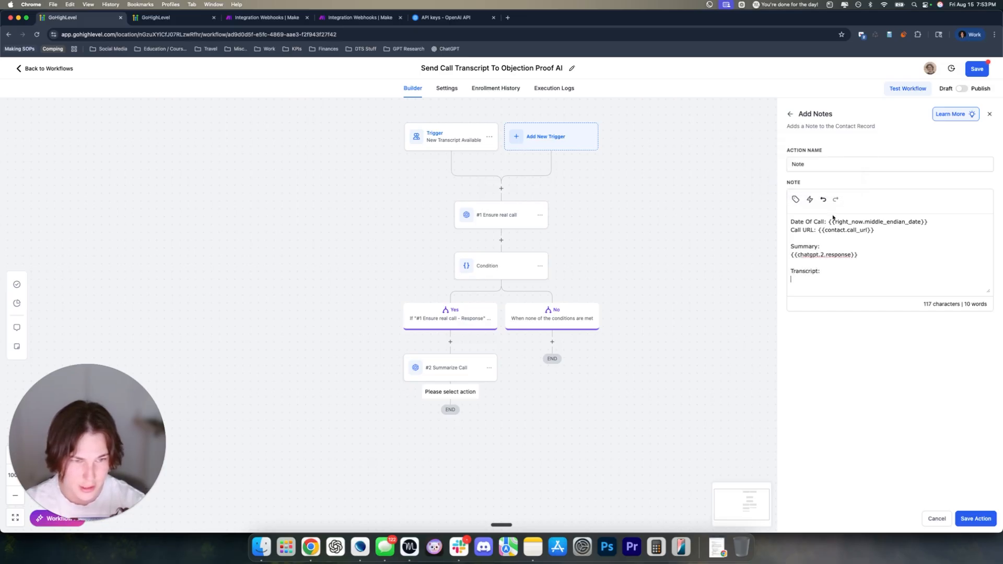
click(795, 199)
click(745, 164)
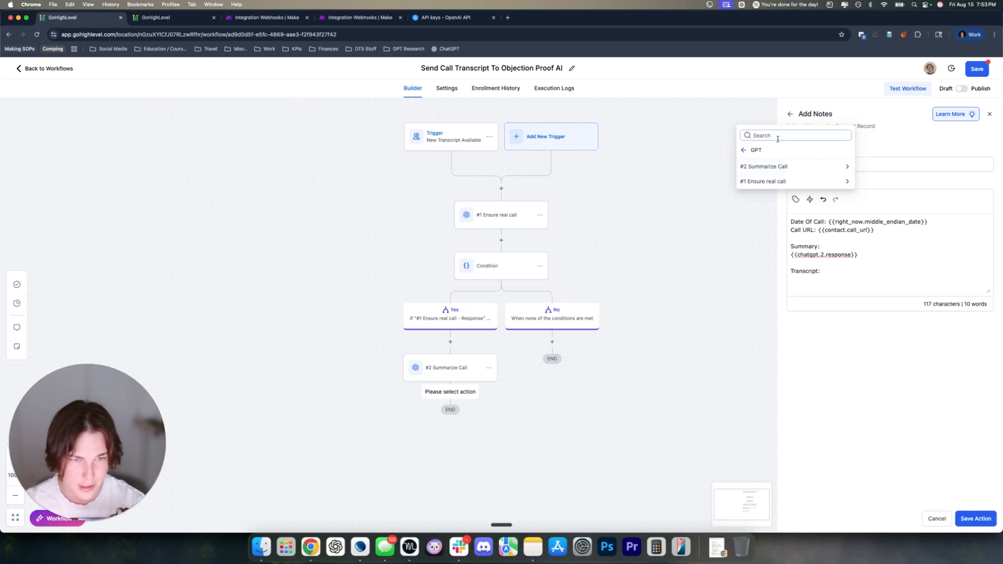
click(777, 139)
text(T)
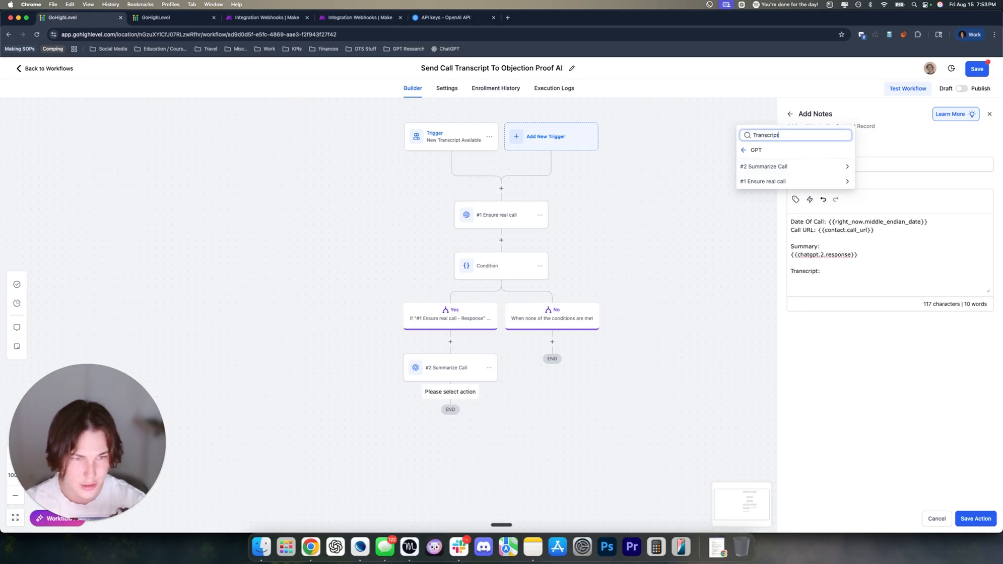
text(ranscript)
click(752, 167)
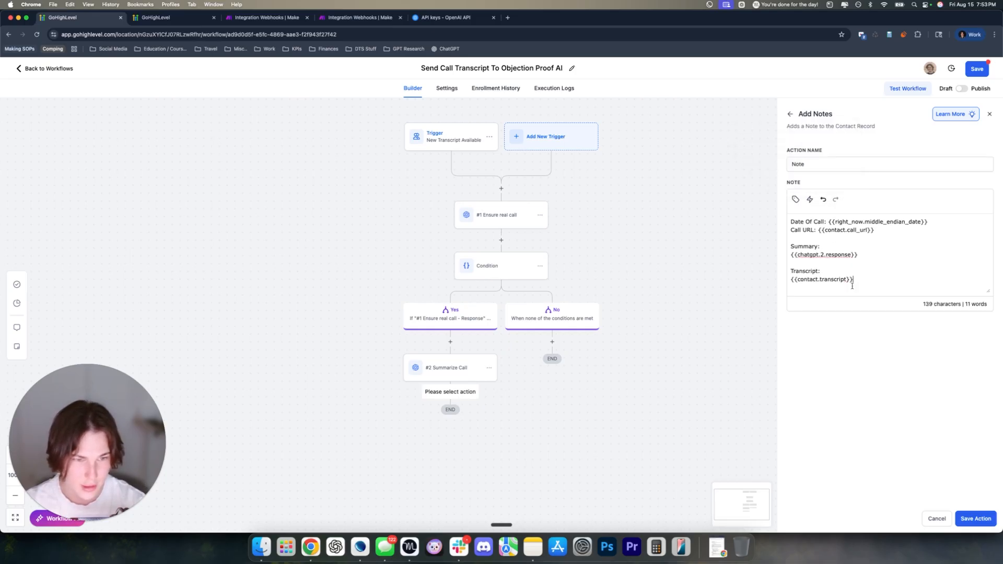
click(974, 517)
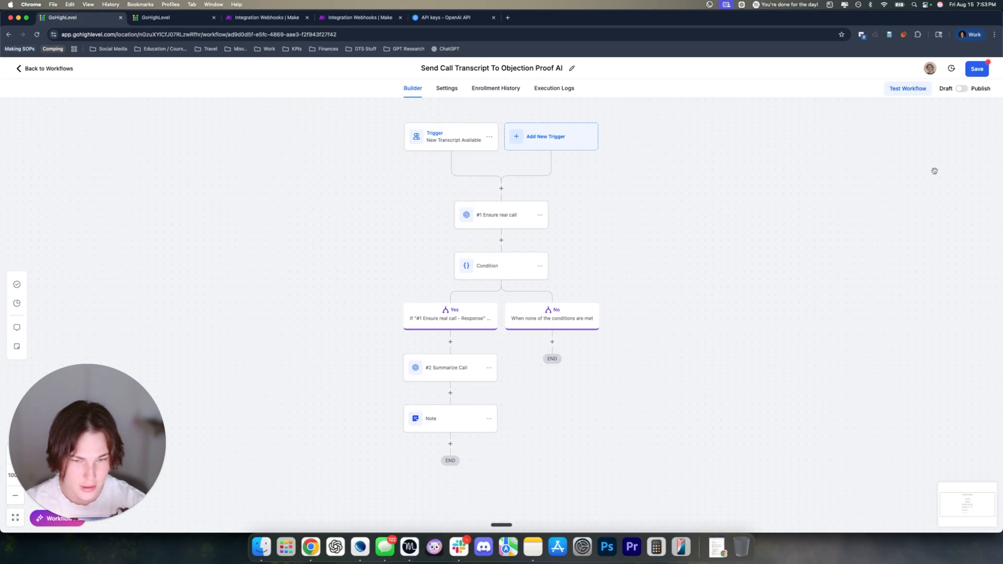
click(962, 88)
click(975, 72)
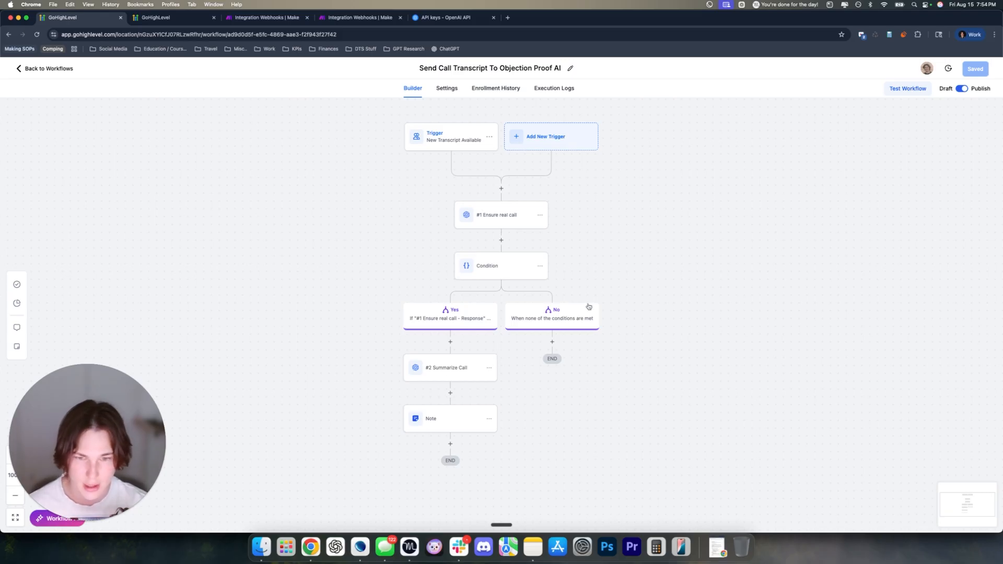
drag(511, 339, 531, 348)
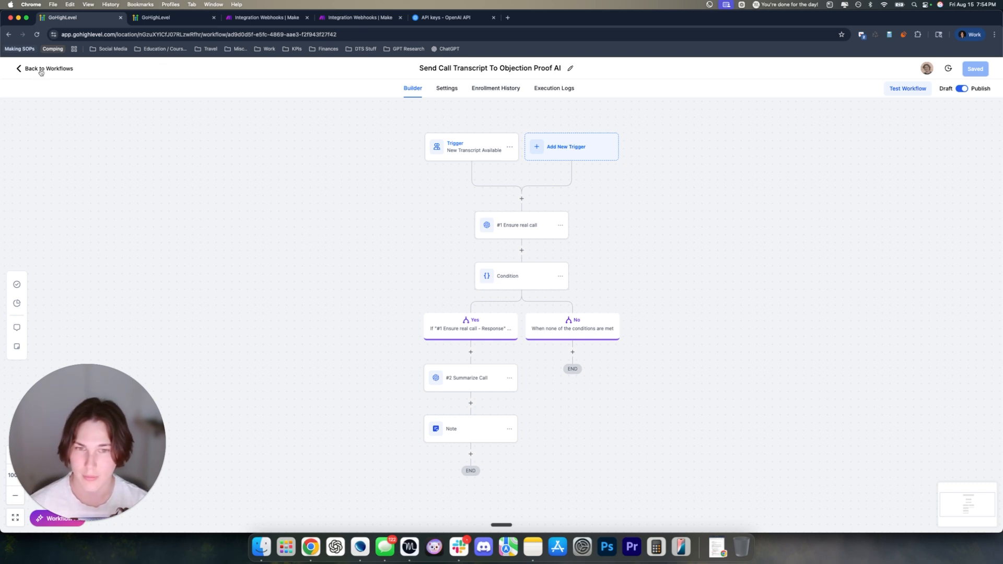
click(509, 378)
Delete the Summarize Call step and the Note below it, confirm, and save the workflow
mouse_move(544, 433)
click(608, 414)
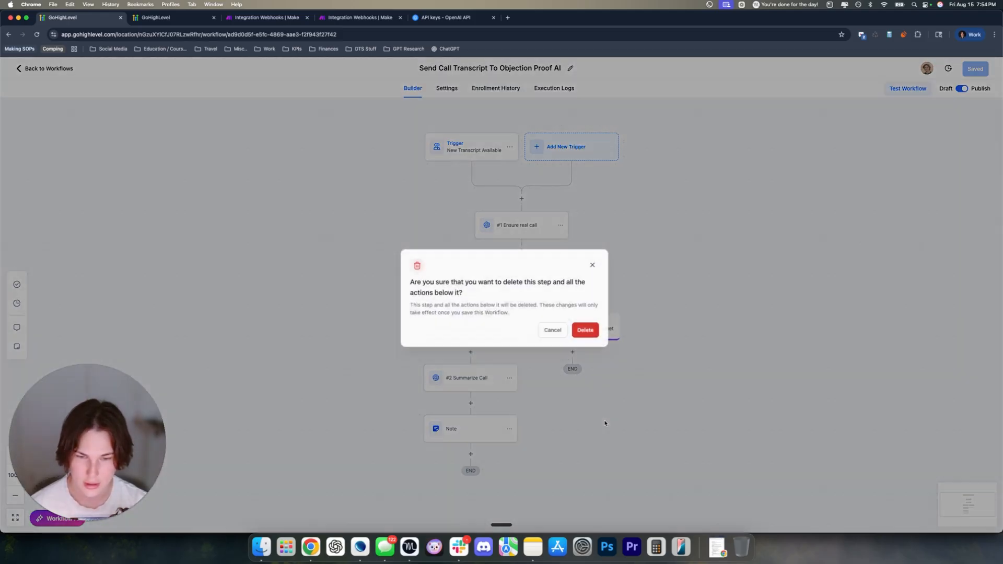
click(583, 328)
click(970, 73)
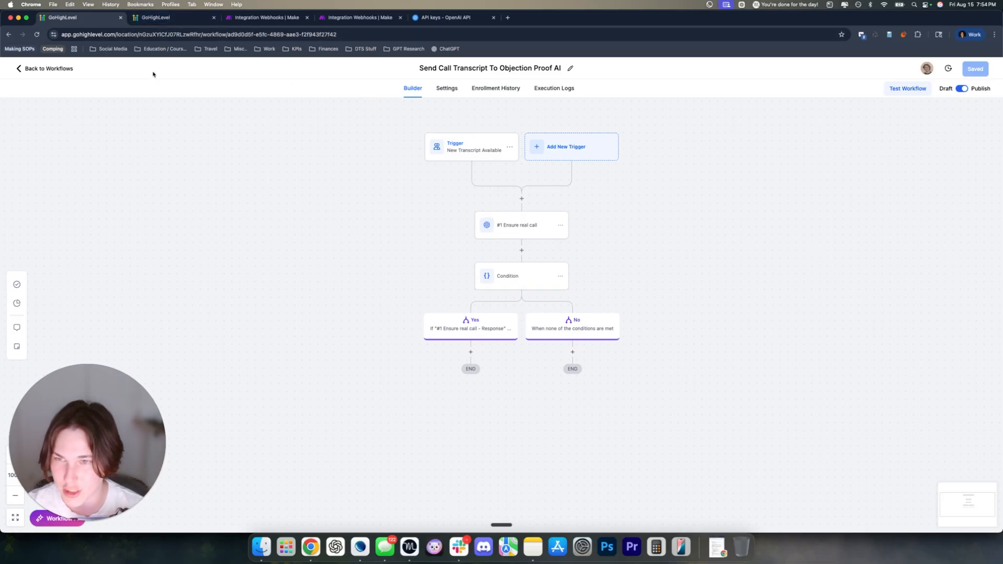
Open the Send Transcript To Objection Proof AI workflow, then the Work bookmarks in a new tab
click(175, 21)
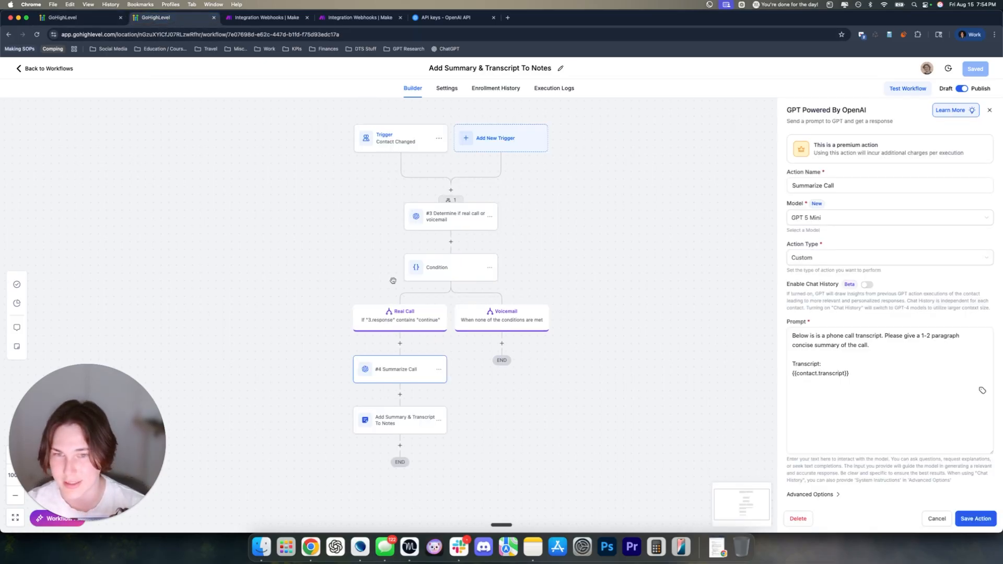
click(45, 69)
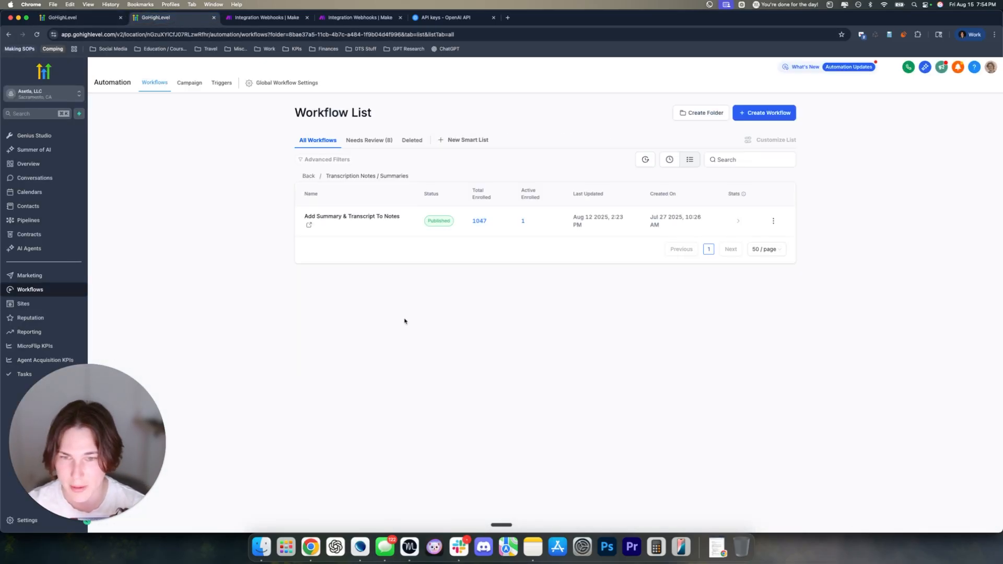
click(309, 176)
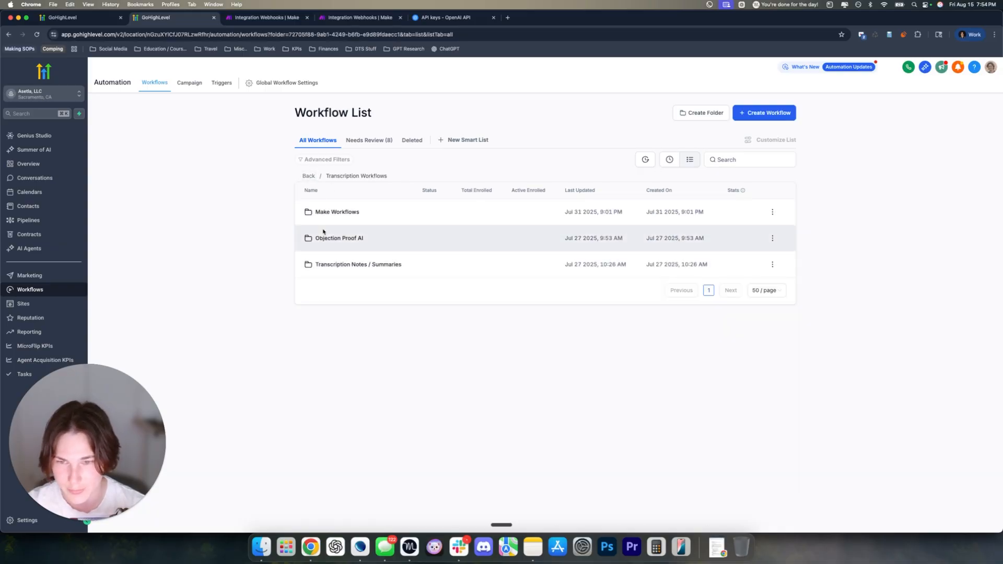
click(320, 233)
click(330, 217)
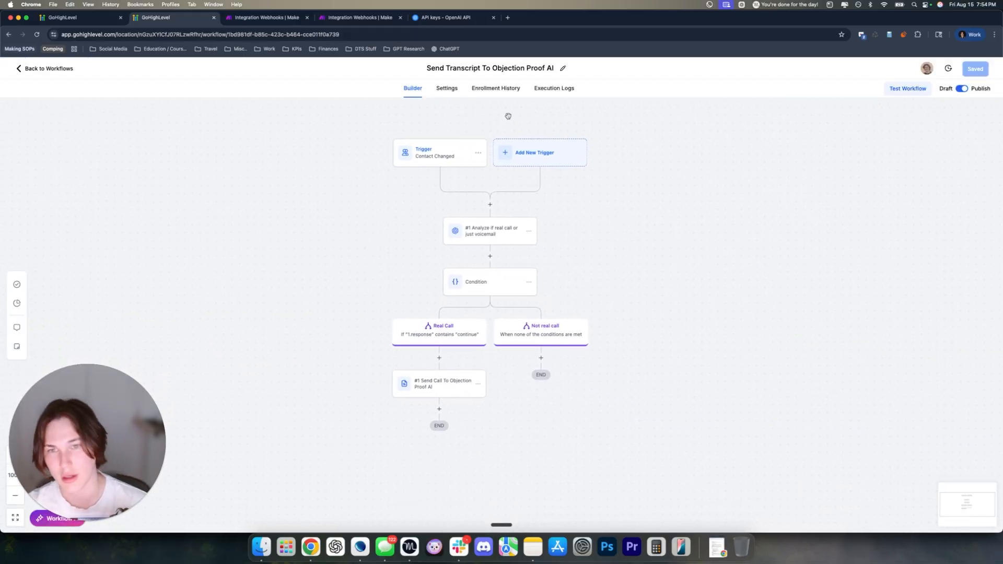
click(506, 18)
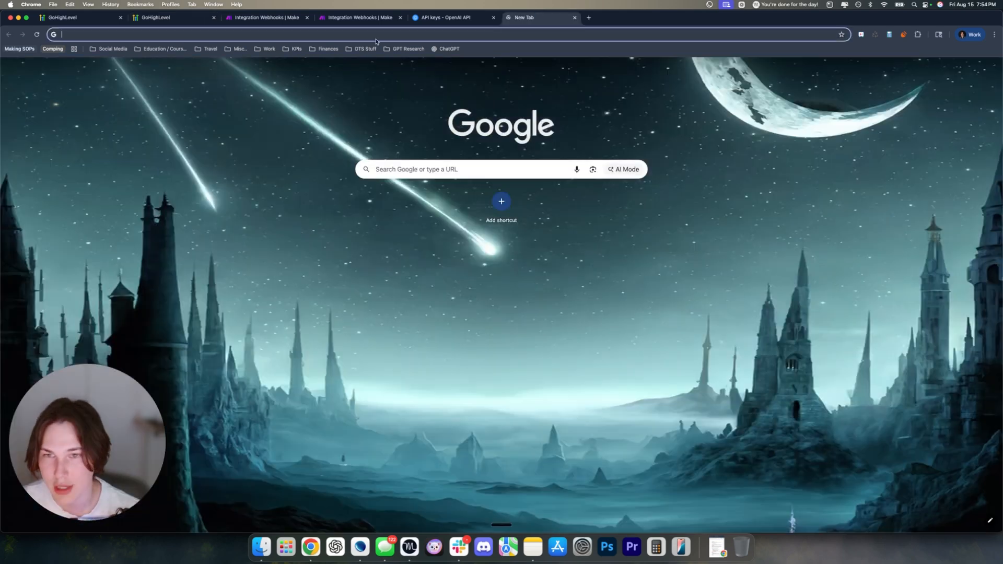
click(271, 49)
Open Objection Proof AI, view the API Key in Settings, and return to the workflow tab
click(306, 75)
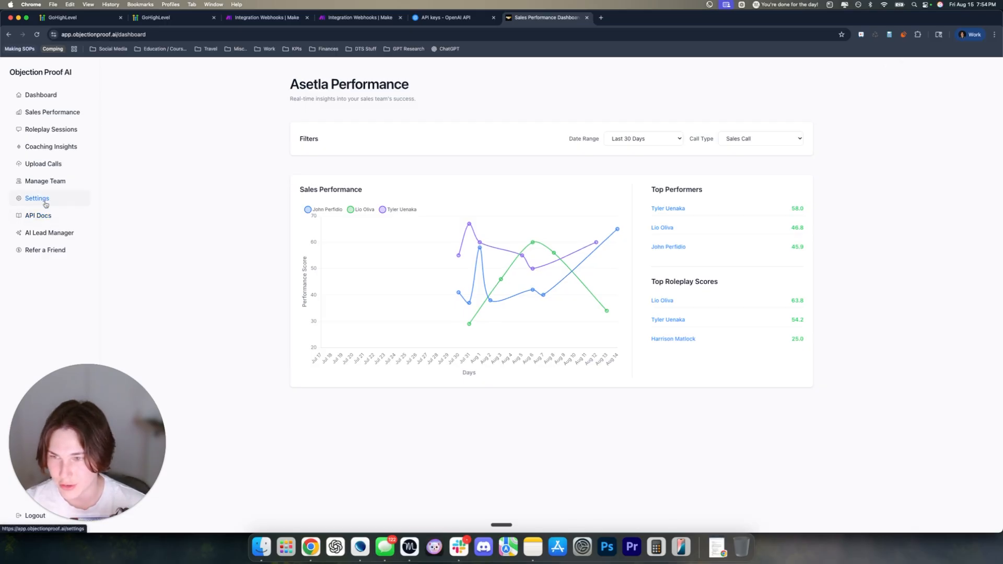
click(46, 202)
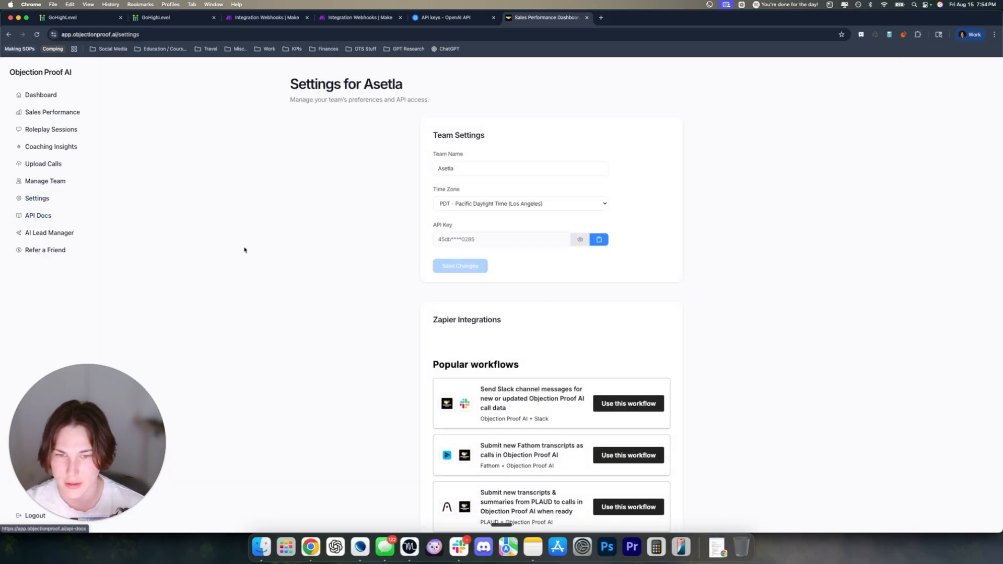
drag(432, 225, 460, 225)
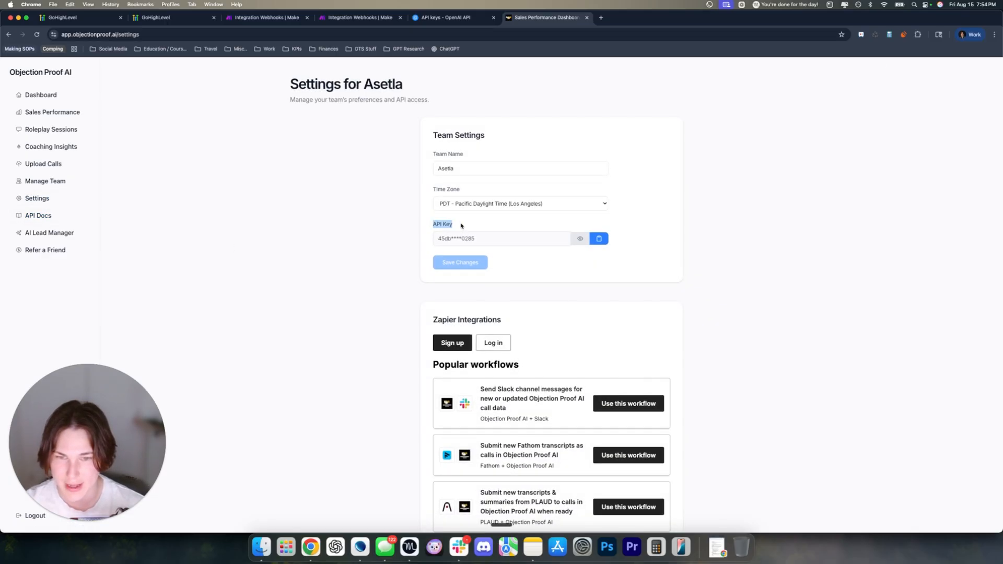
click(384, 225)
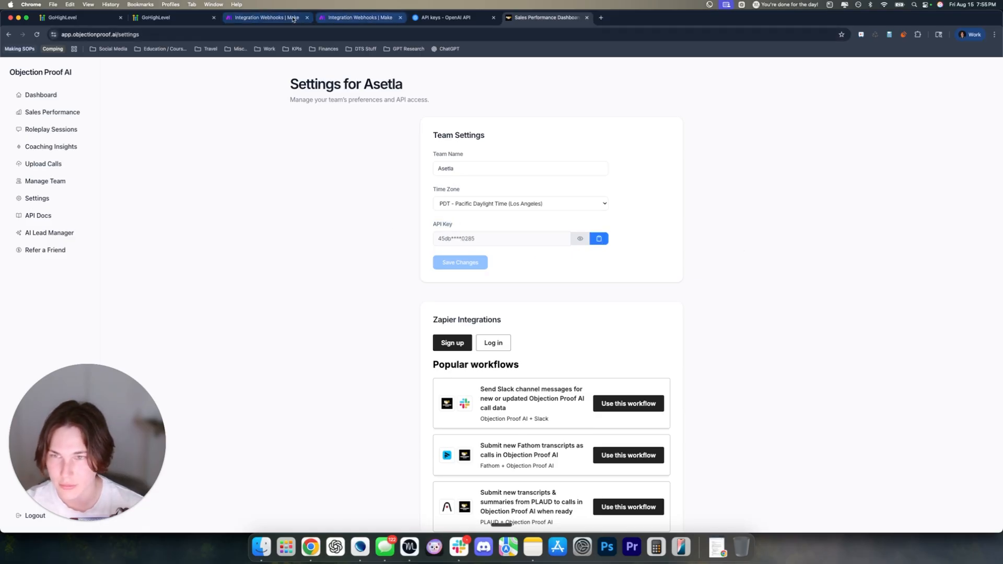
click(181, 18)
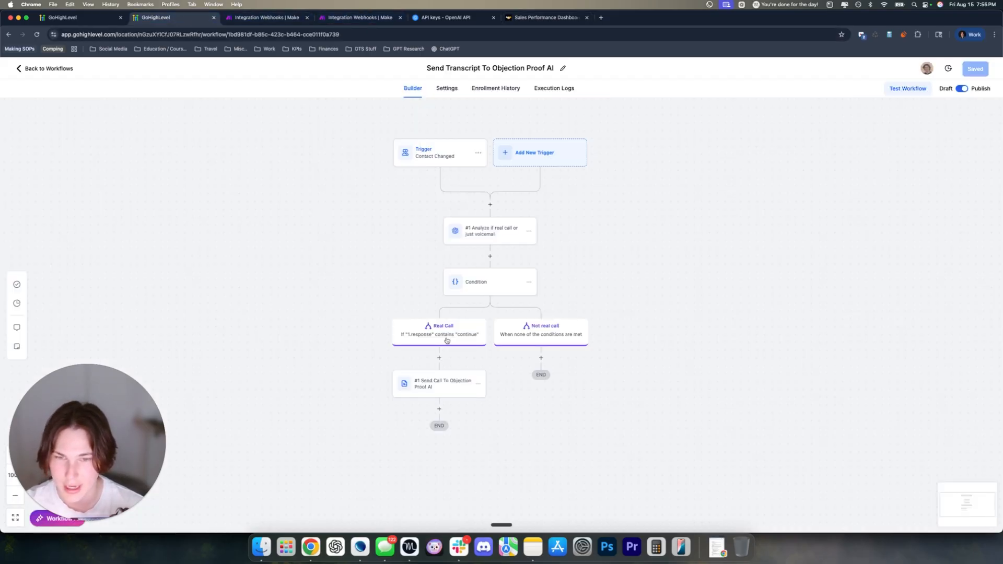
Add a Custom Webhook action under the Yes branch, found by searching 'web'
scroll(444, 338, down, 2)
scroll(442, 334, down, 2)
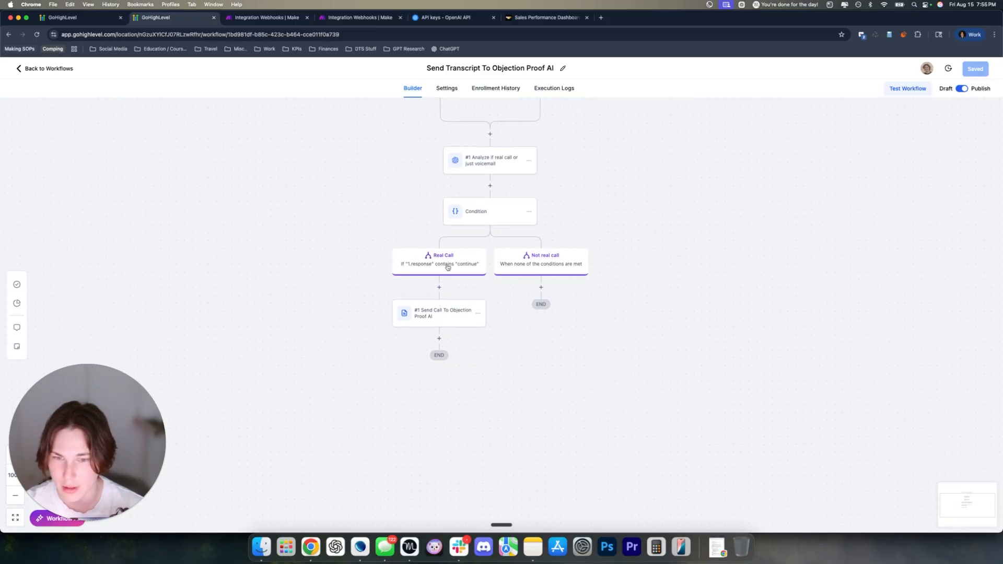
key(ctrl+shift+Tab)
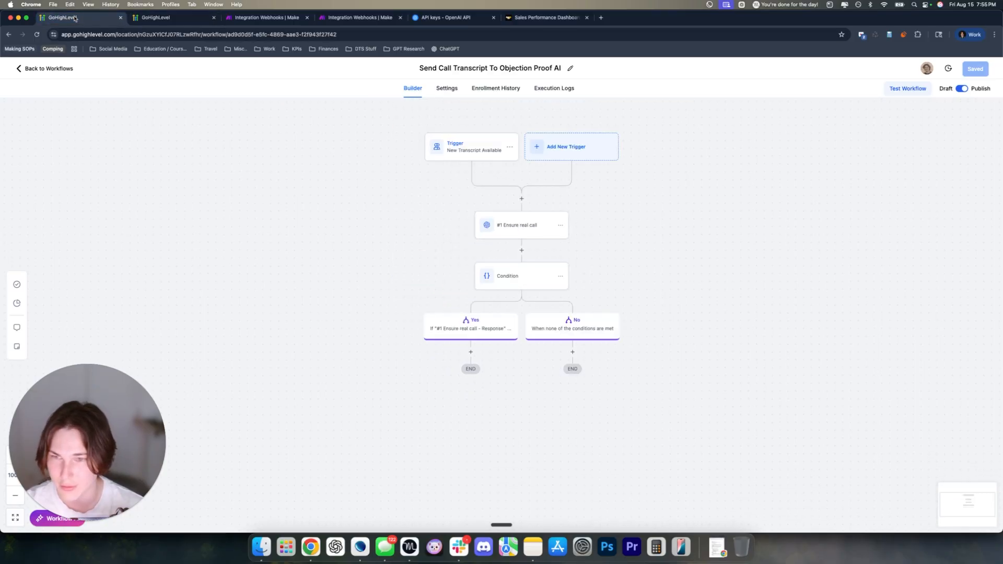
click(470, 351)
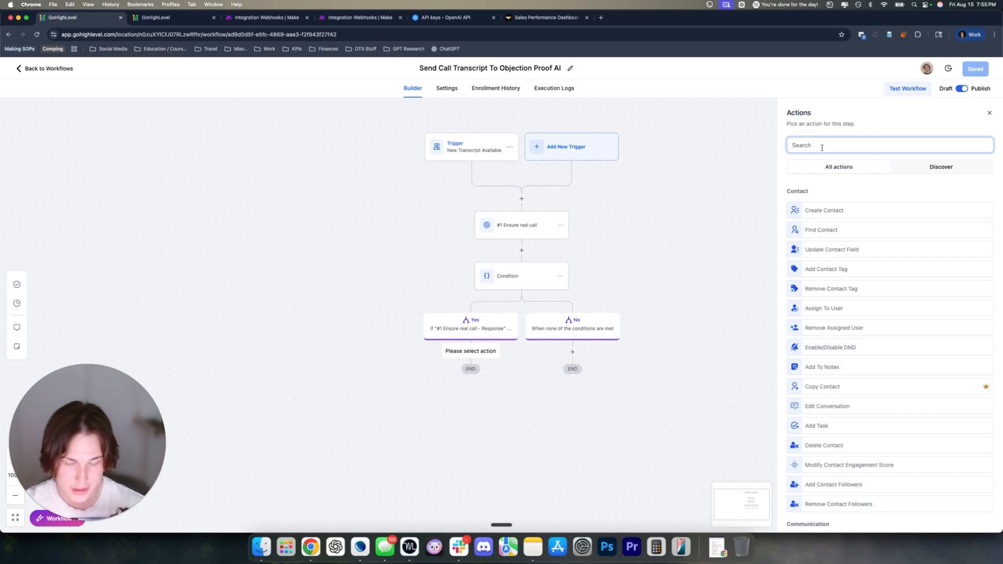
text(web)
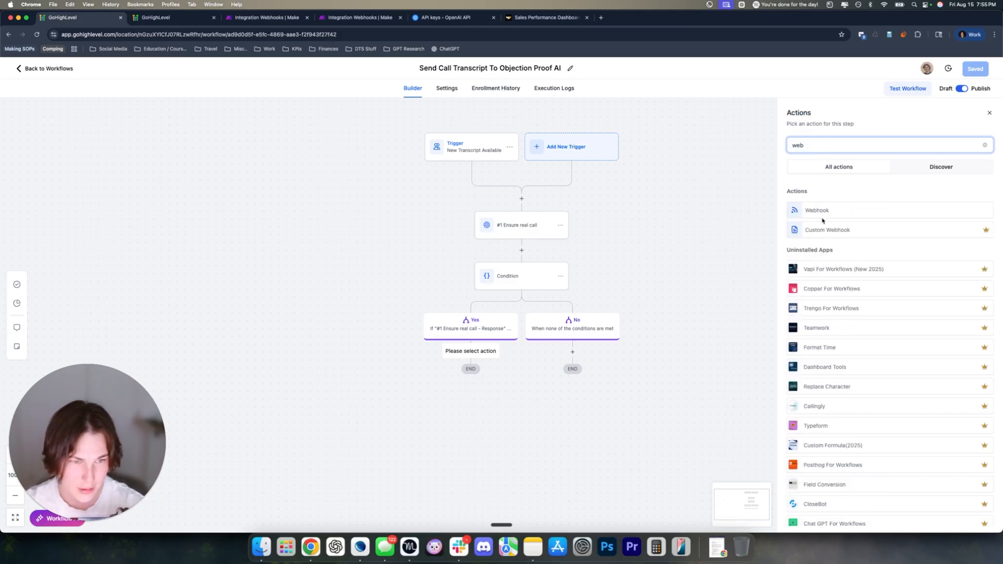
click(819, 227)
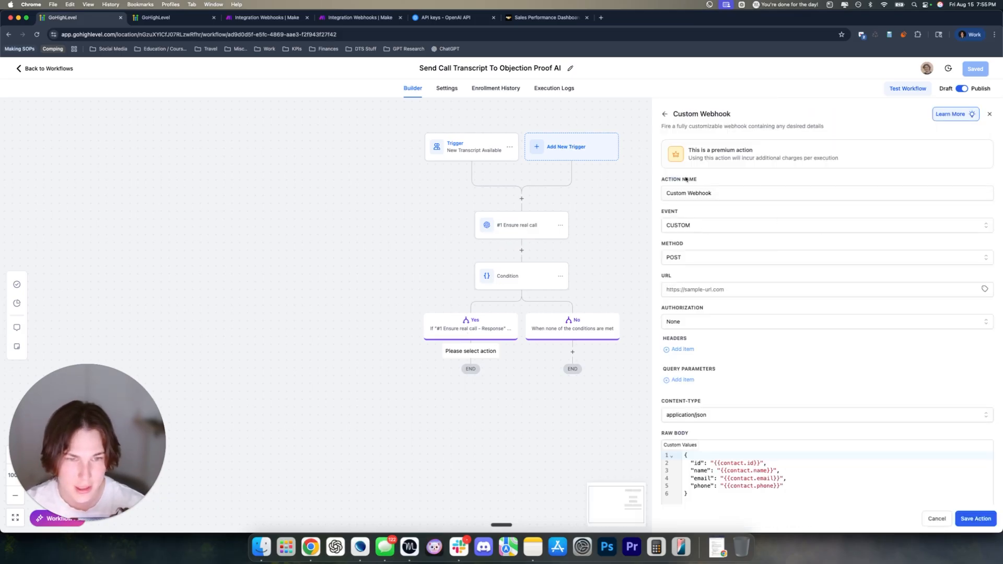
Name the webhook action 'Send Transcript To Objection Proof AI' and select its URL field
drag(711, 194, 658, 195)
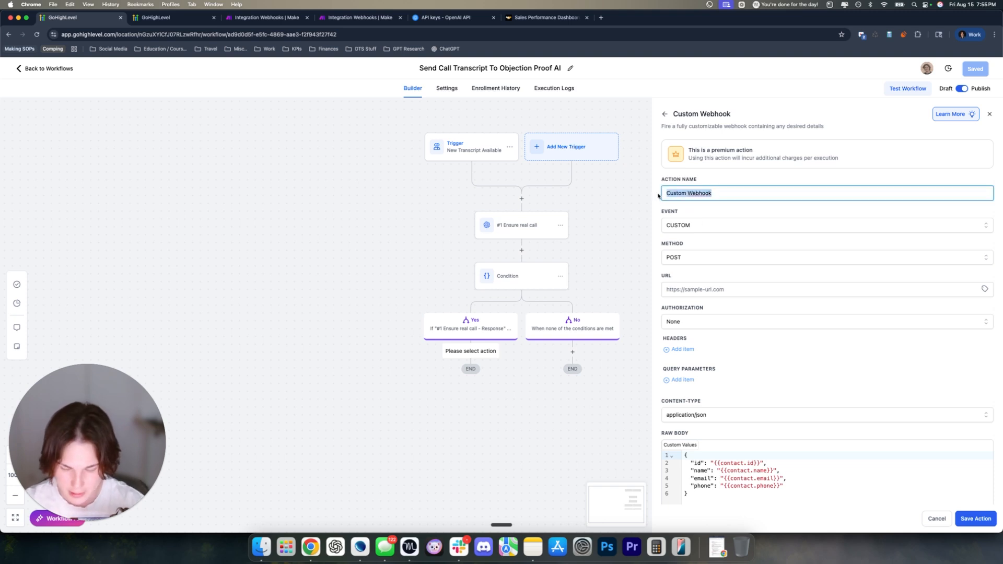
text(Send Transcript T)
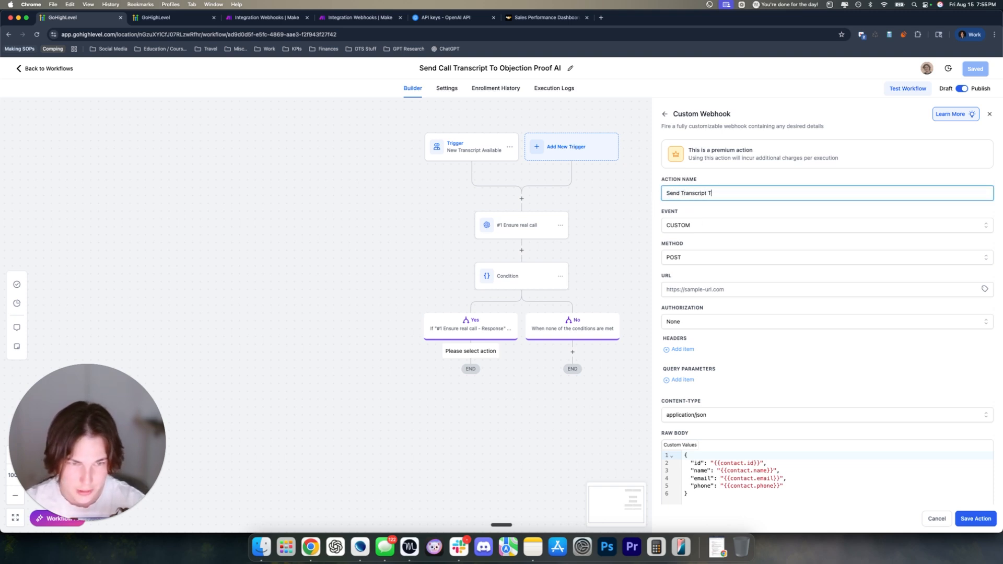
text(o Objection Proof)
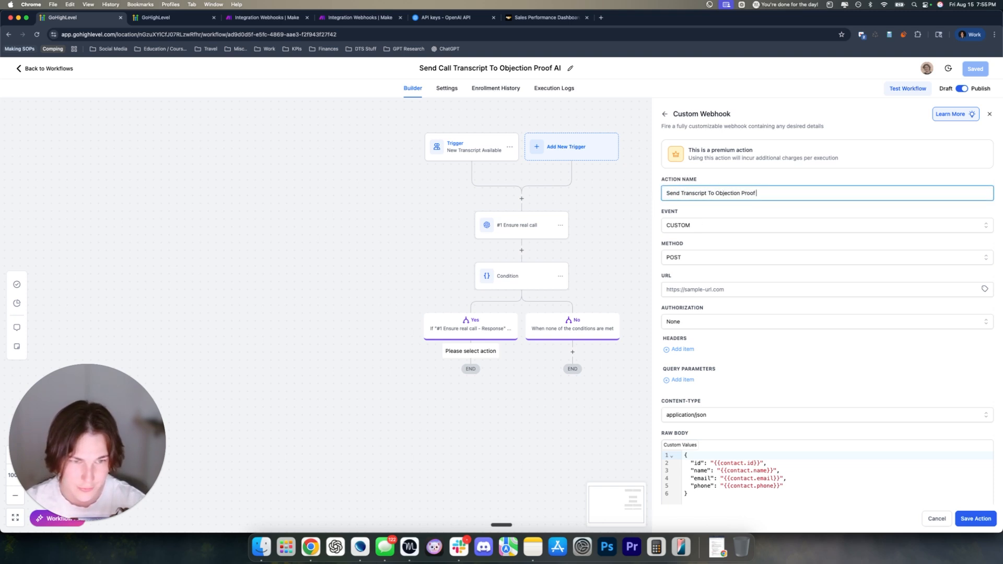
text( AI)
click(707, 290)
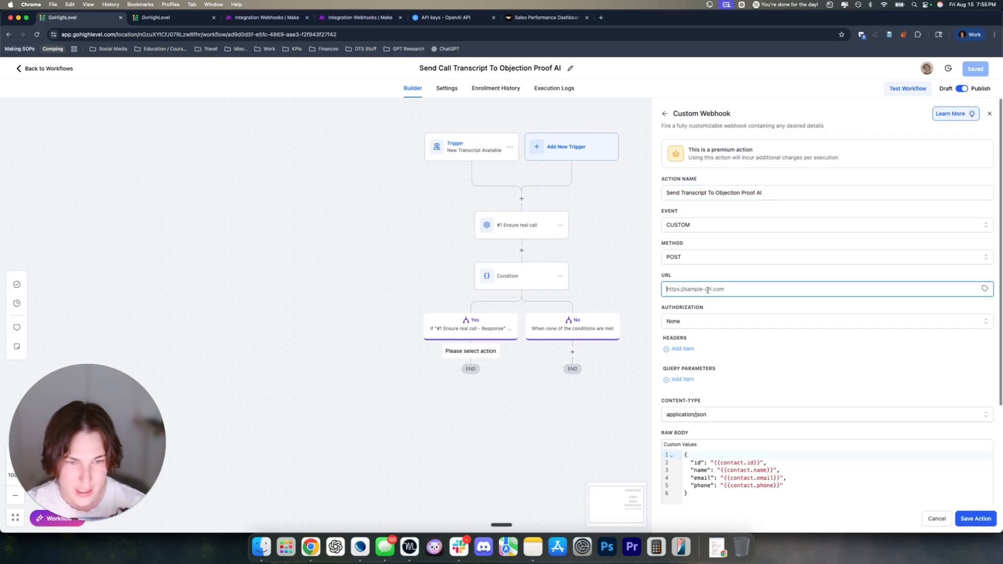
drag(690, 279, 730, 290)
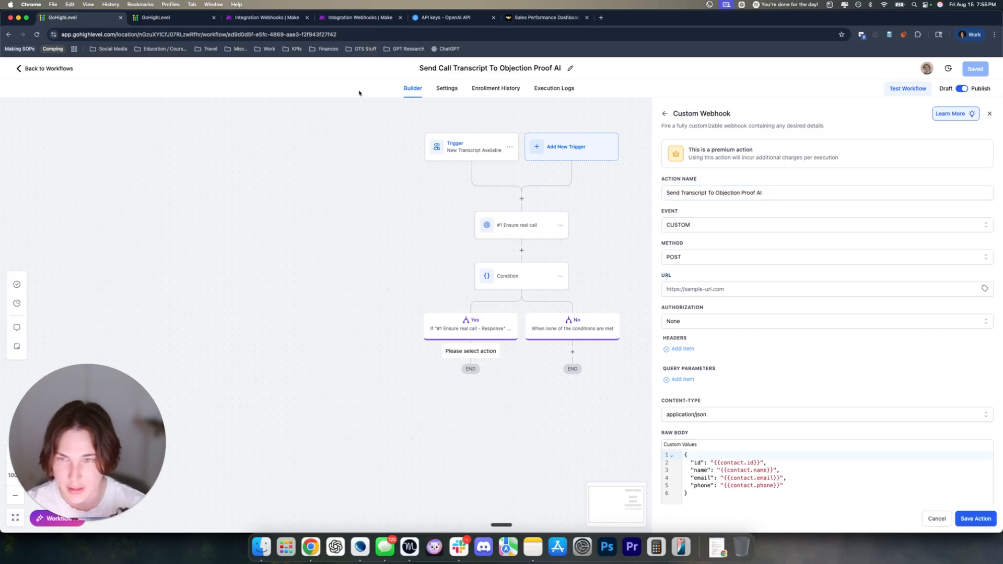
click(172, 17)
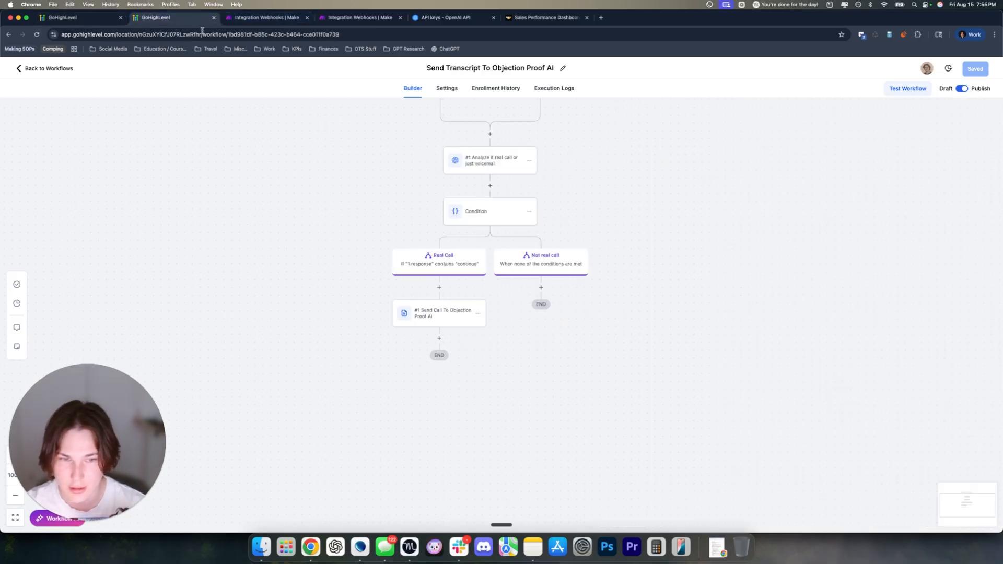
Copy the webhook URL from the older workflow's Send Call To Objection Proof AI step
click(422, 314)
drag(783, 290, 664, 291)
click(663, 291)
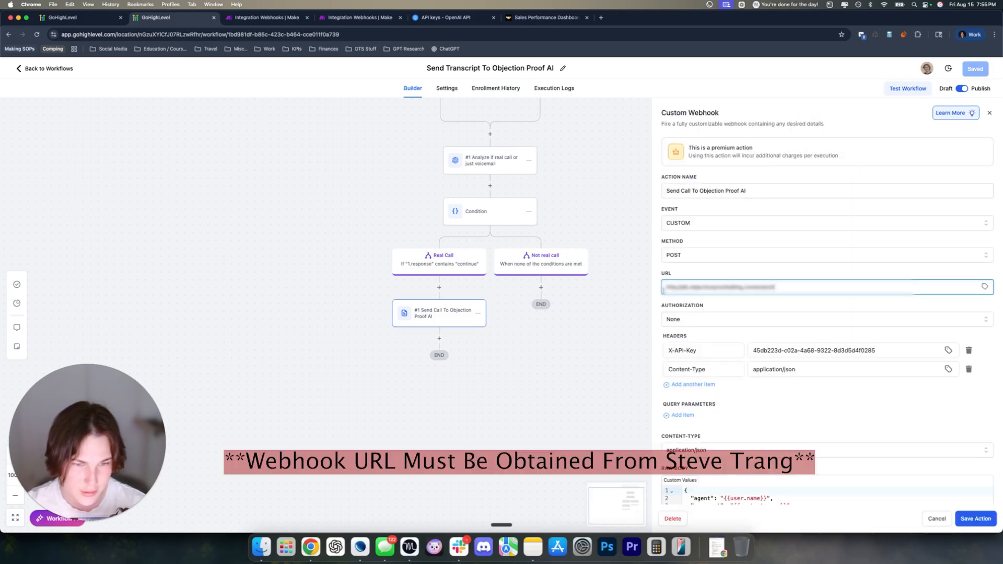
triple_click(694, 287)
key(super+c)
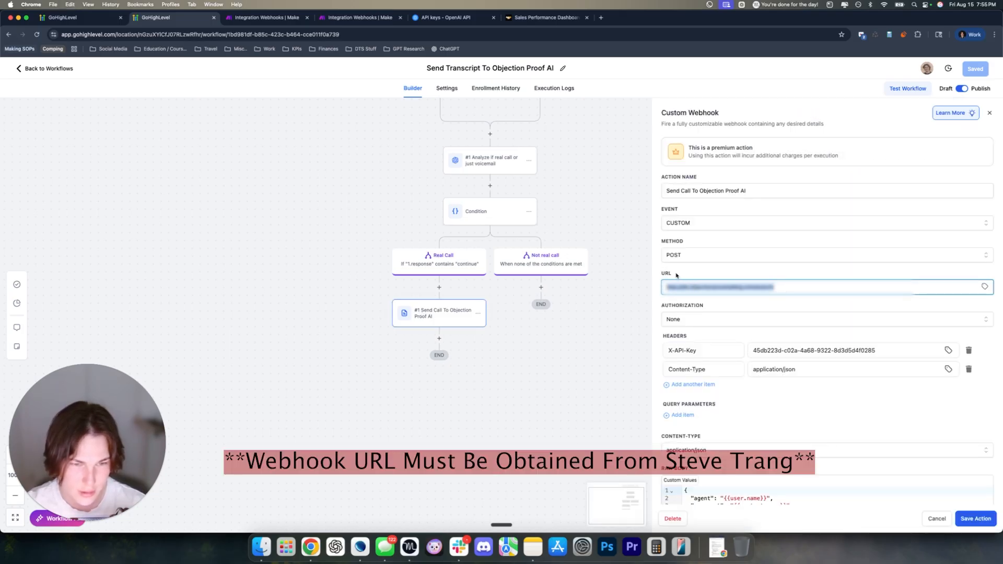
click(678, 276)
triple_click(751, 287)
key(super+c)
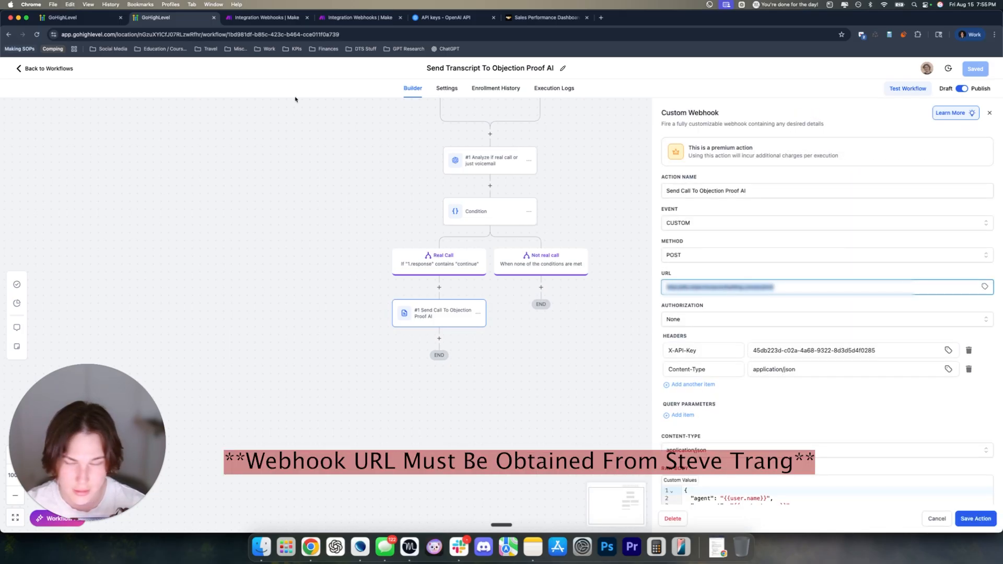
click(98, 23)
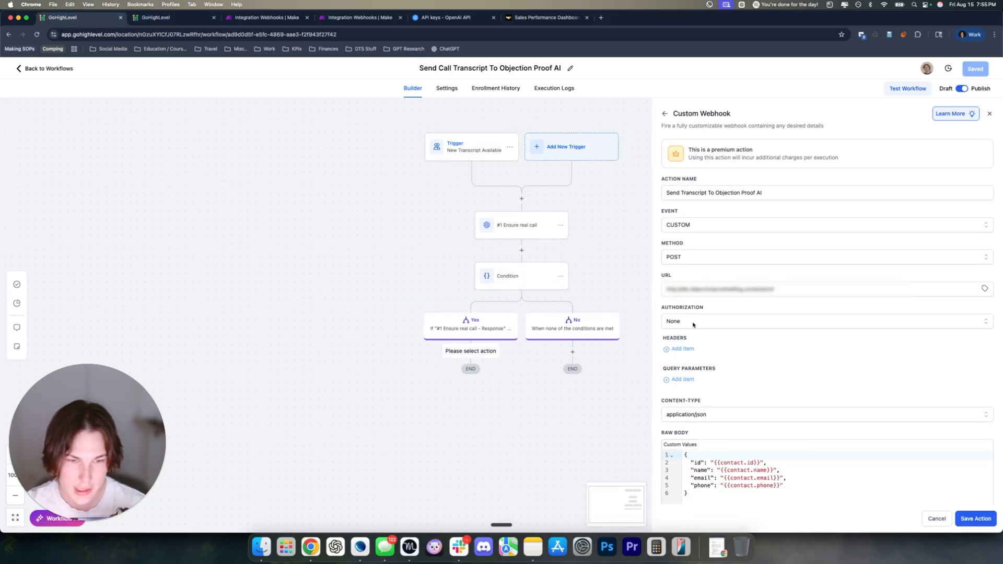
scroll(693, 326, down, 1)
Copy the API key from the older workflow and remove an accidental empty header row
click(196, 20)
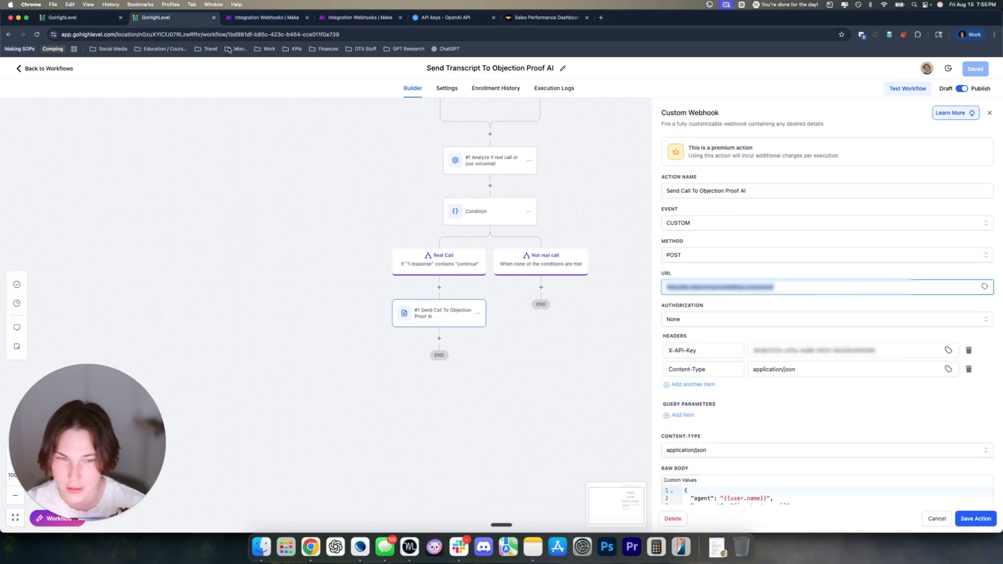
drag(884, 350, 747, 351)
key(super+c)
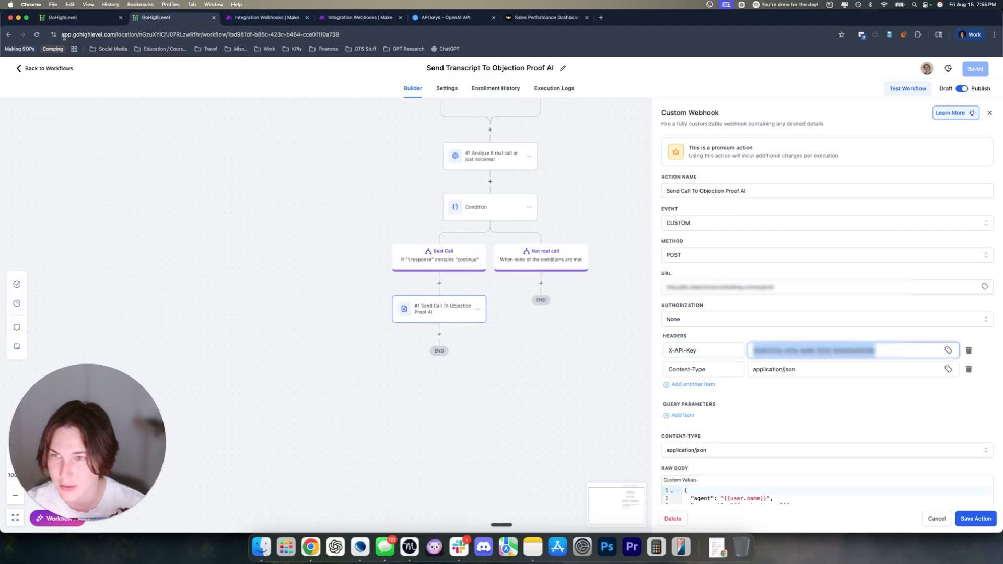
click(63, 18)
drag(663, 337, 813, 370)
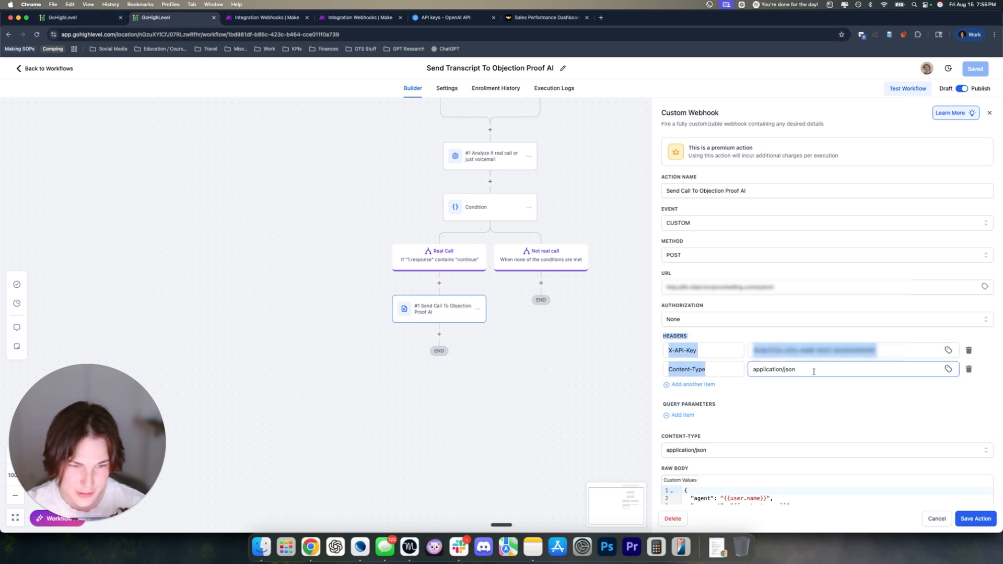
click(807, 388)
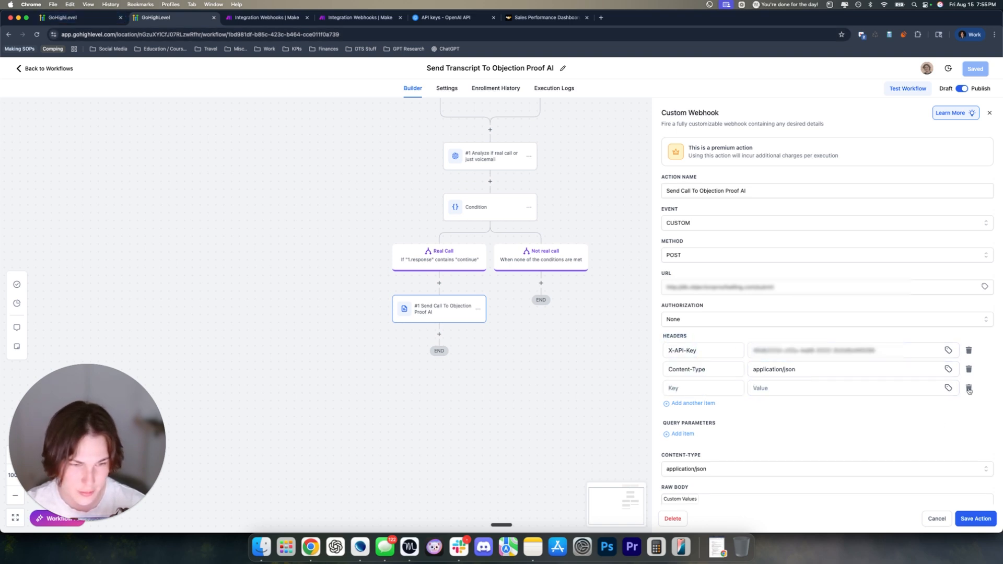
click(969, 389)
click(92, 19)
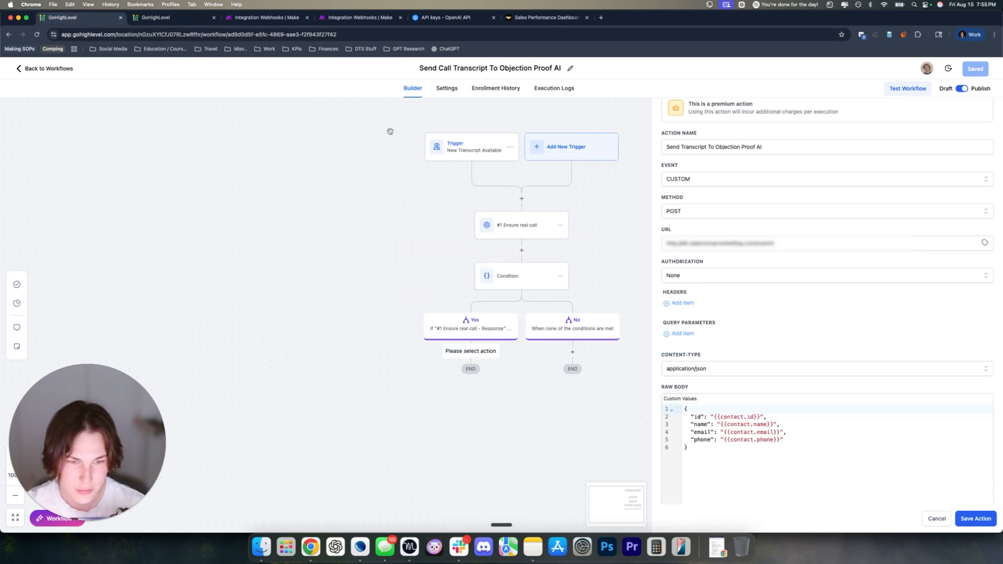
Add two header rows and name the first one X-API-Key
click(680, 302)
click(689, 321)
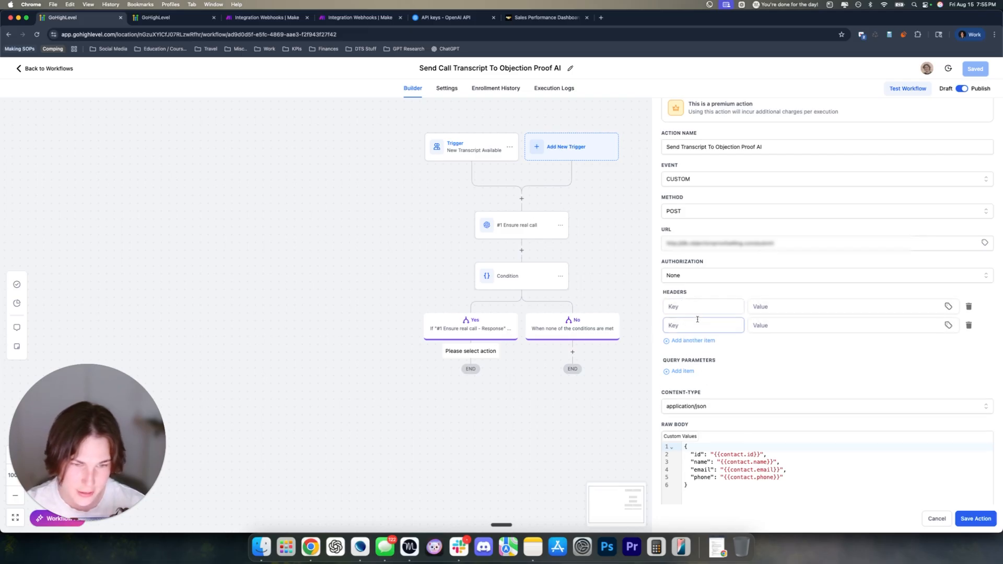
click(757, 308)
click(167, 18)
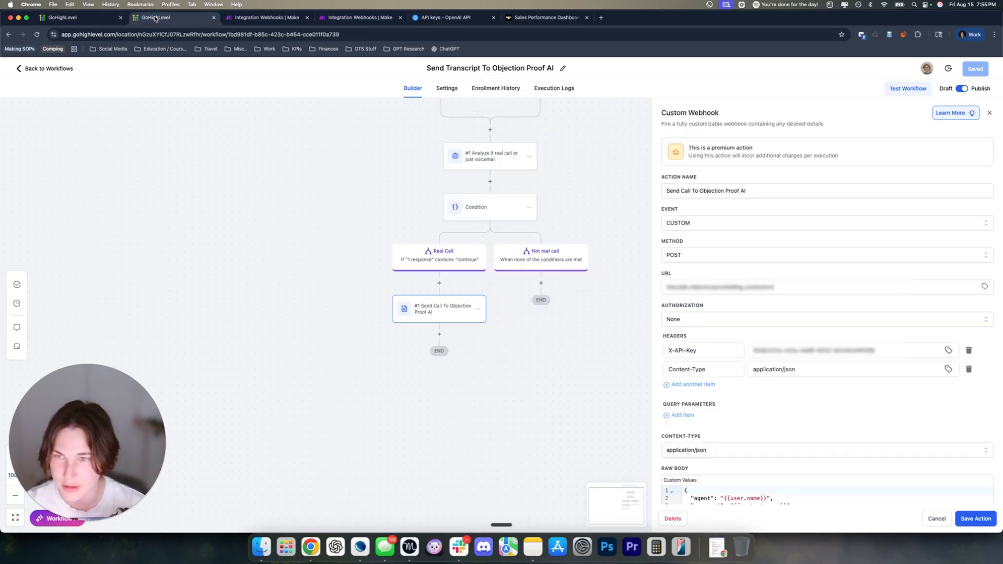
click(100, 22)
text(Z)
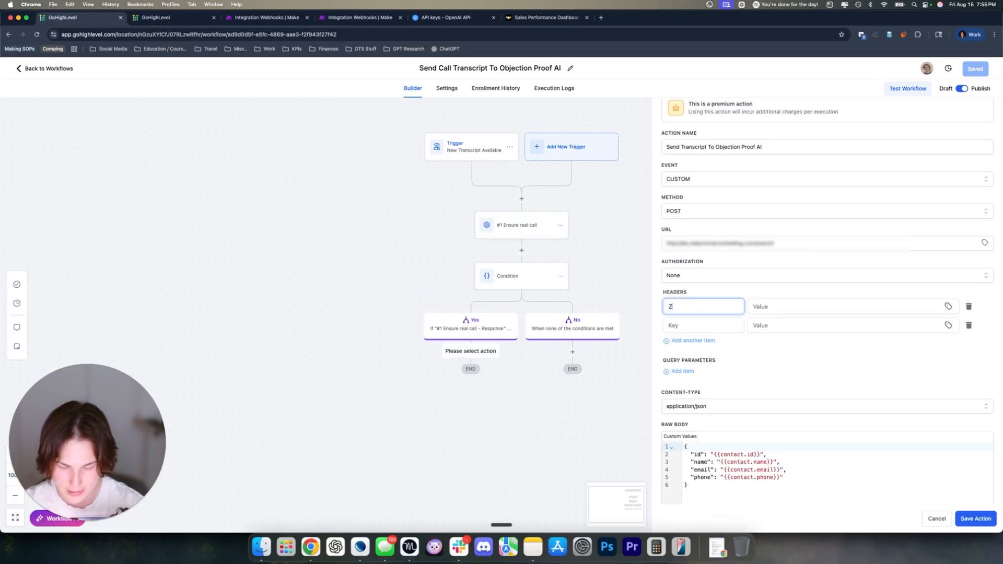
text(-API-Kay)
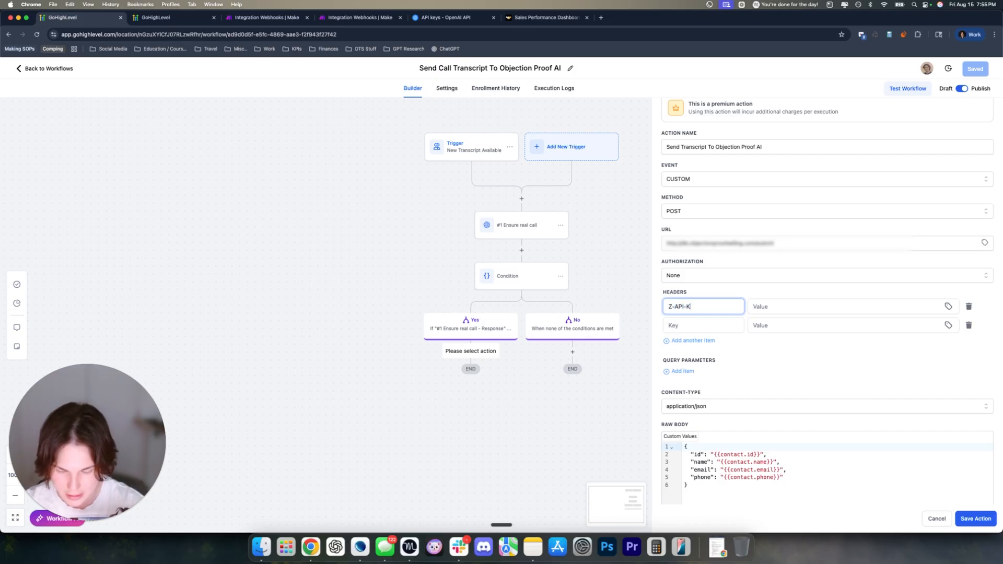
click(672, 308)
key(BackSpace)
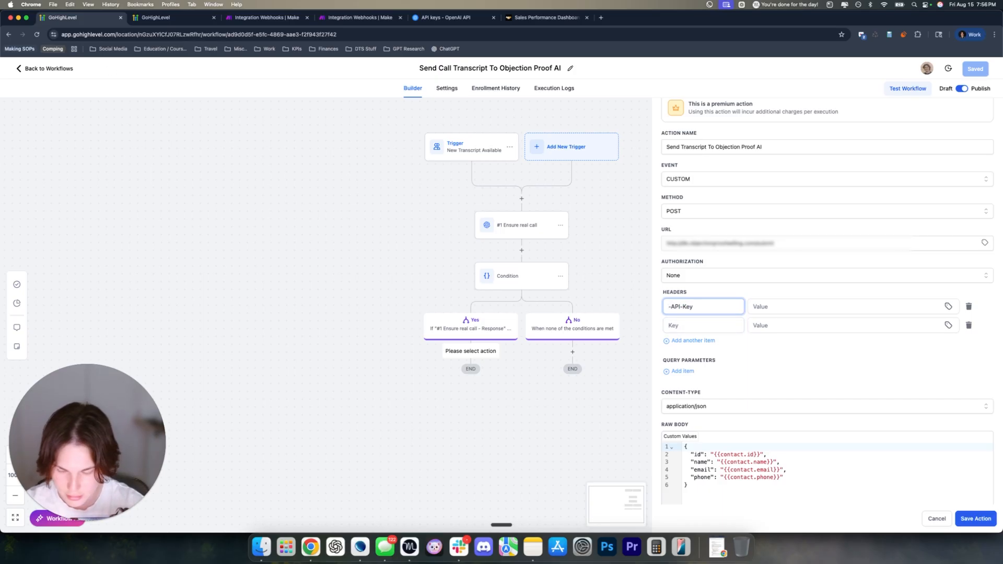
text(X)
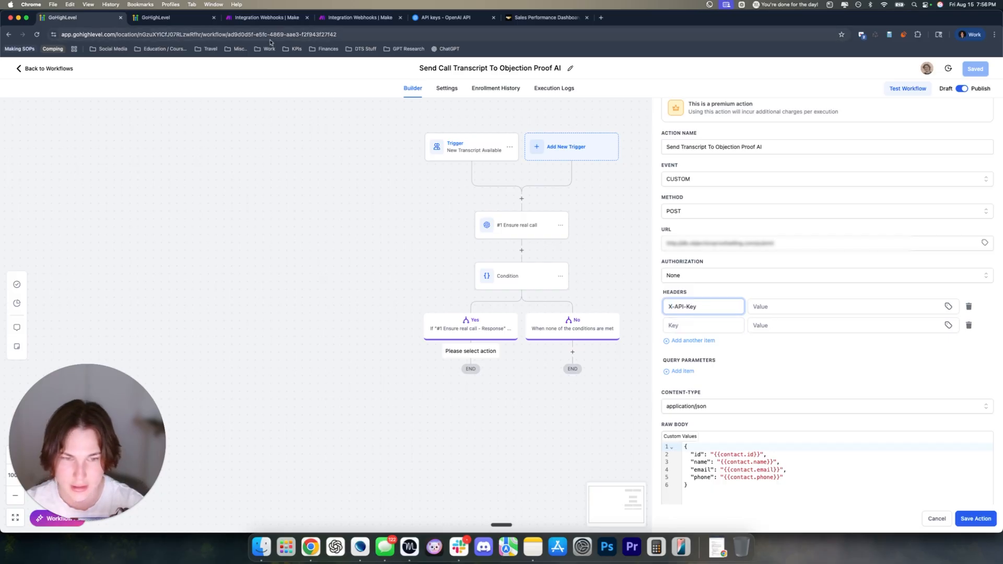
Paste the API key from Objection Proof AI Settings as the X-API-Key value
click(177, 19)
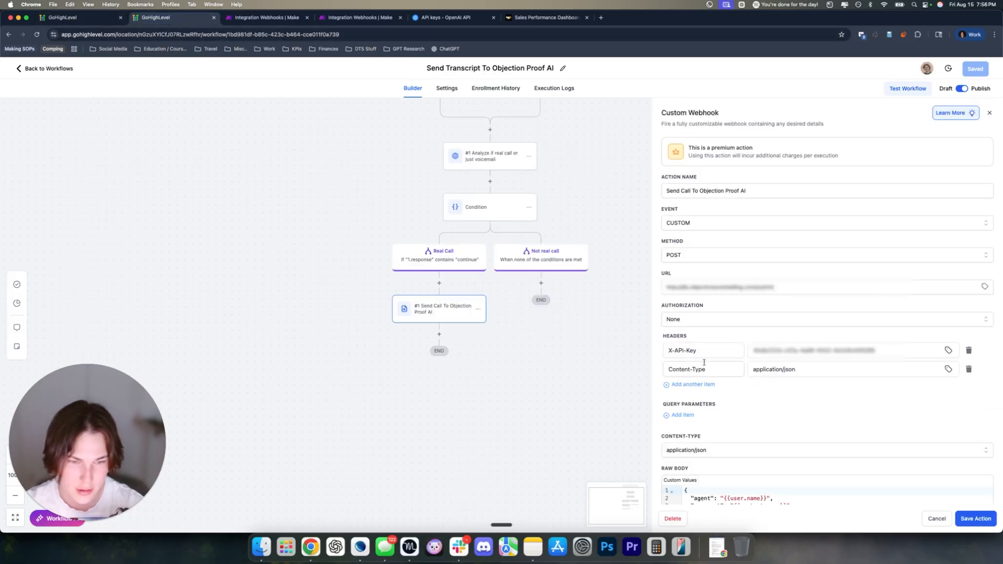
click(541, 18)
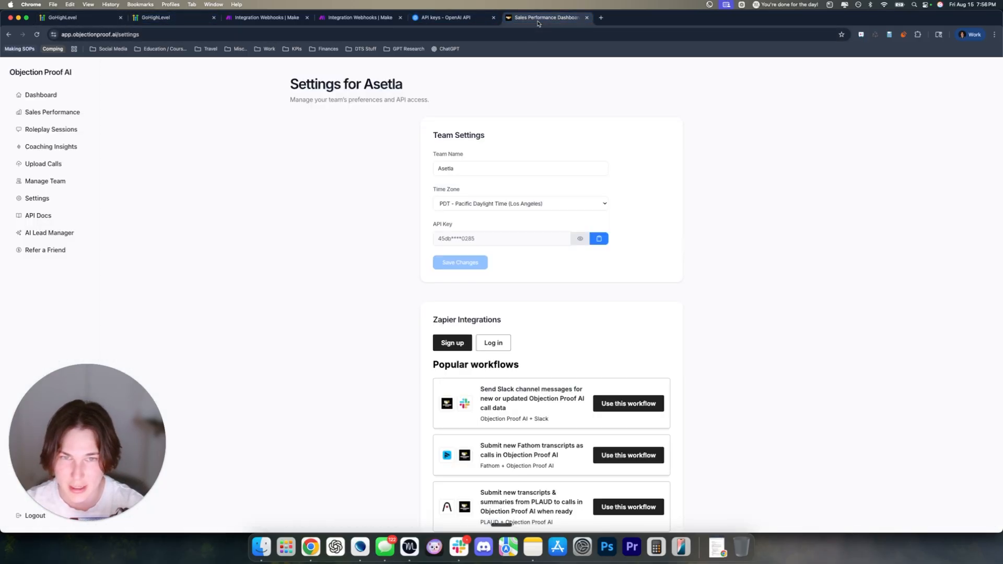
click(598, 238)
click(99, 19)
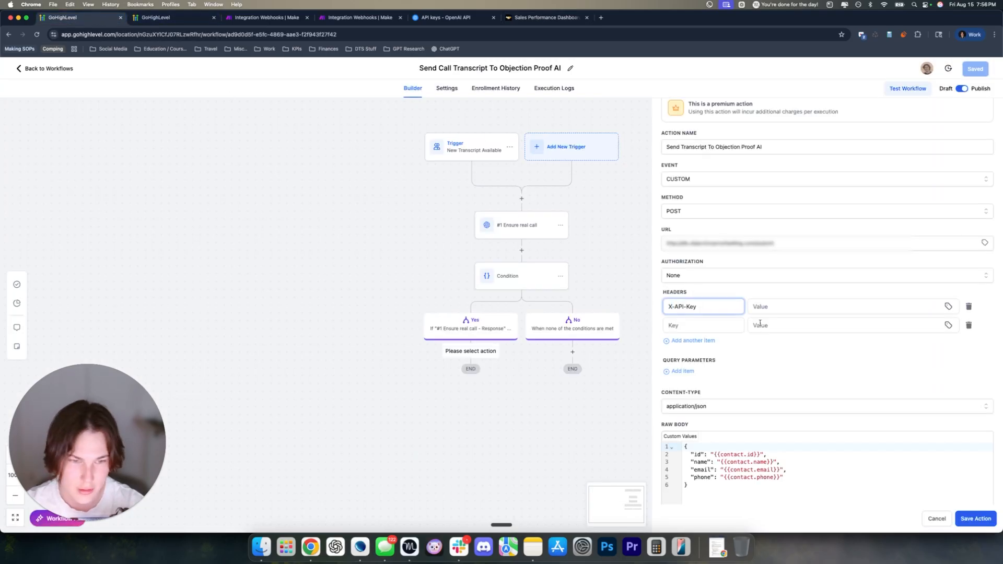
click(802, 307)
key(cmd+v)
Name the second header Content-Type, copied from the older workflow
click(692, 324)
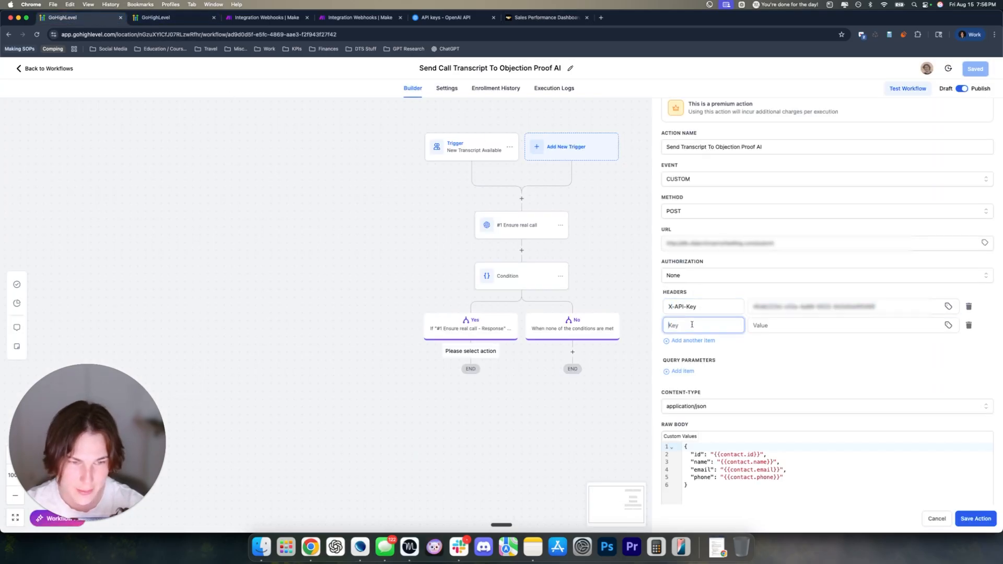
click(183, 21)
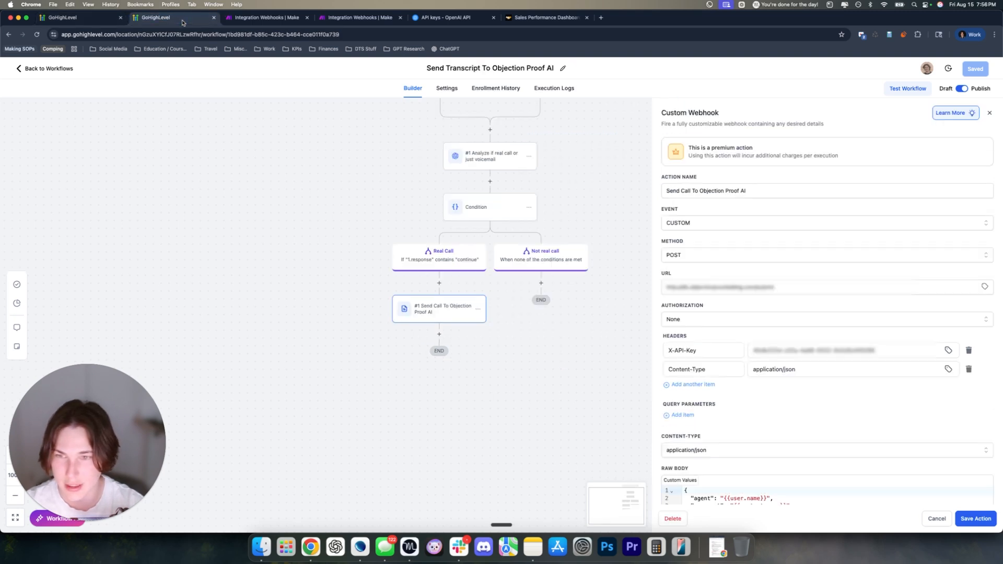
drag(734, 368, 597, 296)
key(cmd+c)
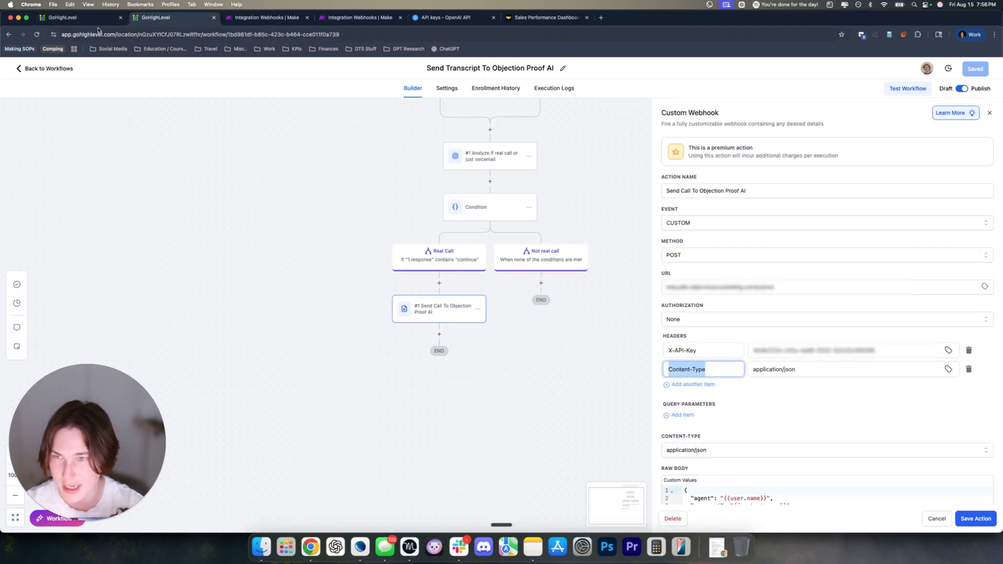
click(78, 17)
key(cmd+v)
Set the Content-Type header value to application/json
click(774, 325)
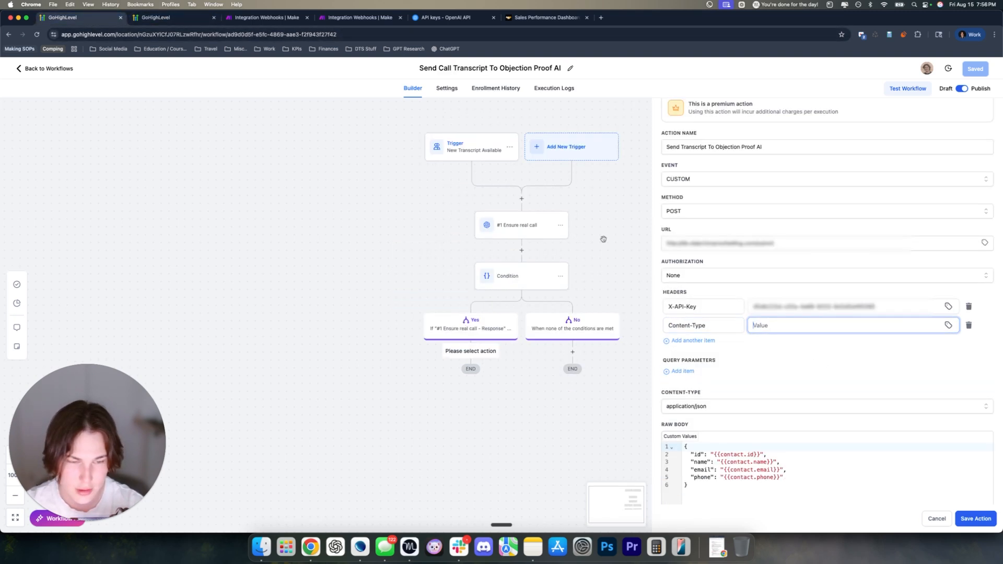
key(ctrl+Tab)
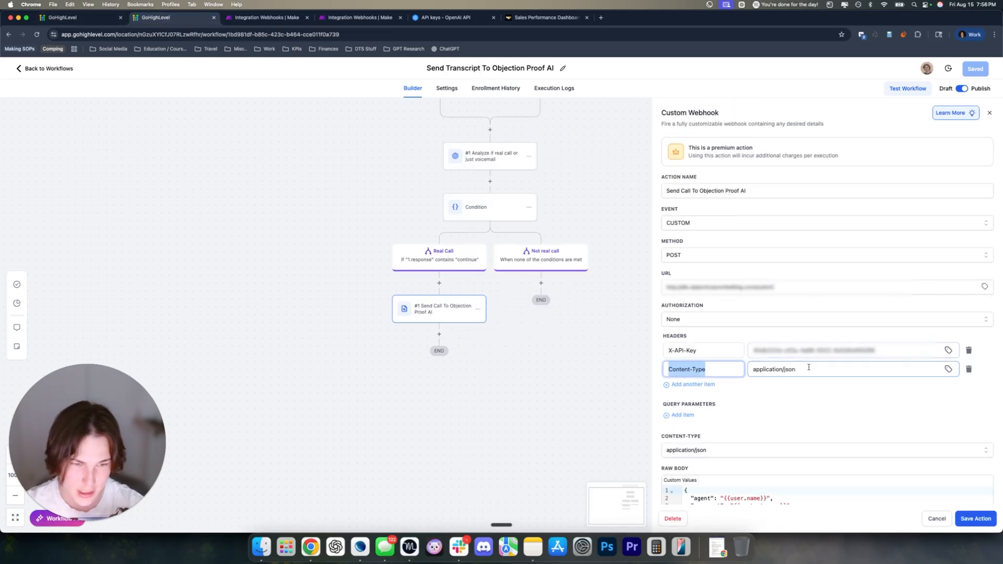
key(Tab)
key(cmd+c)
click(78, 18)
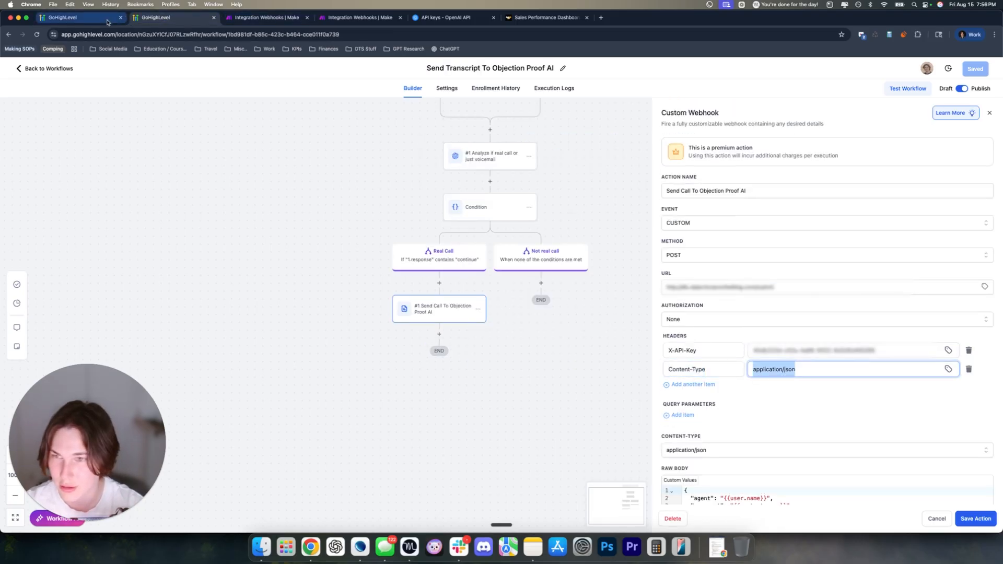
key(cmd+v)
scroll(775, 362, down, 2)
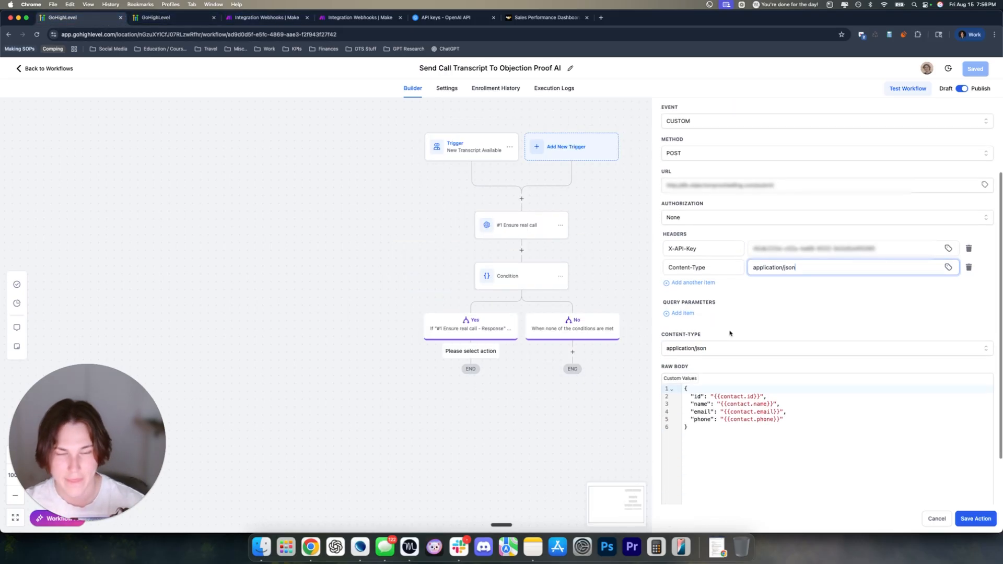
Copy the Raw Body JSON from the older workflow's webhook
key(ctrl+Tab)
scroll(774, 409, down, 2)
scroll(775, 409, down, 3)
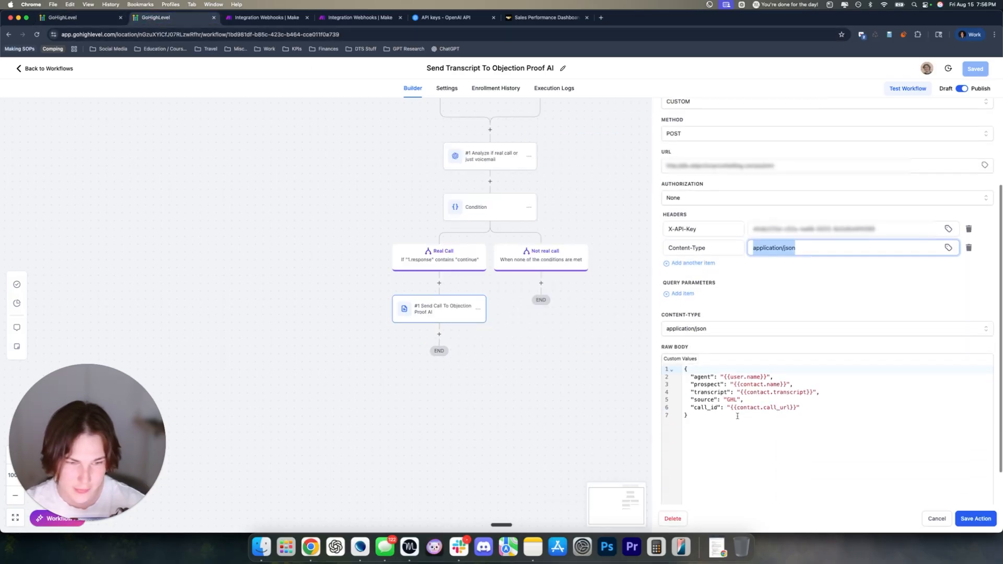
drag(685, 415, 682, 372)
key(cmd+c)
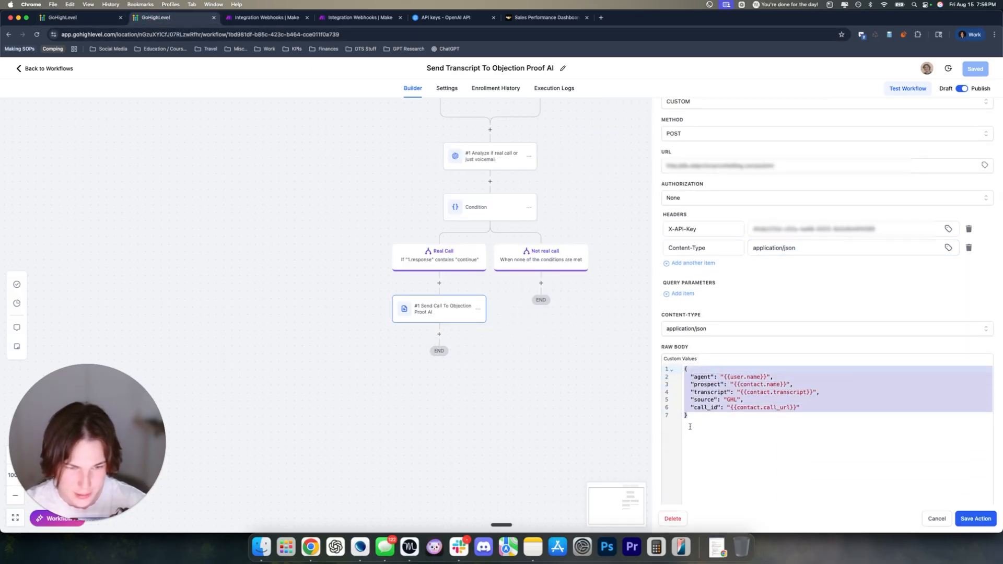
click(78, 17)
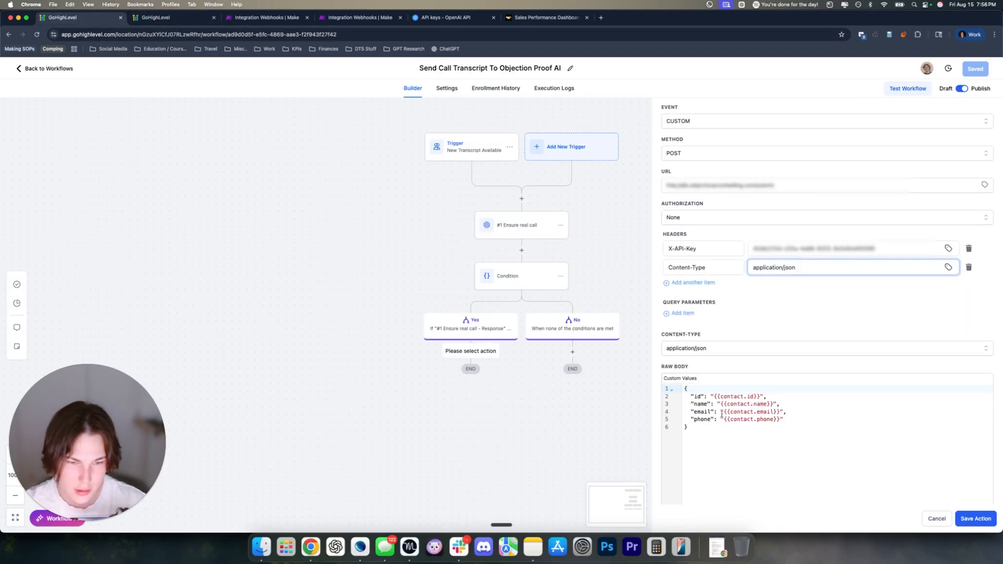
Replace the new webhook's Raw Body with the copied agent, prospect and transcript JSON
drag(685, 427, 686, 389)
key(BackSpace)
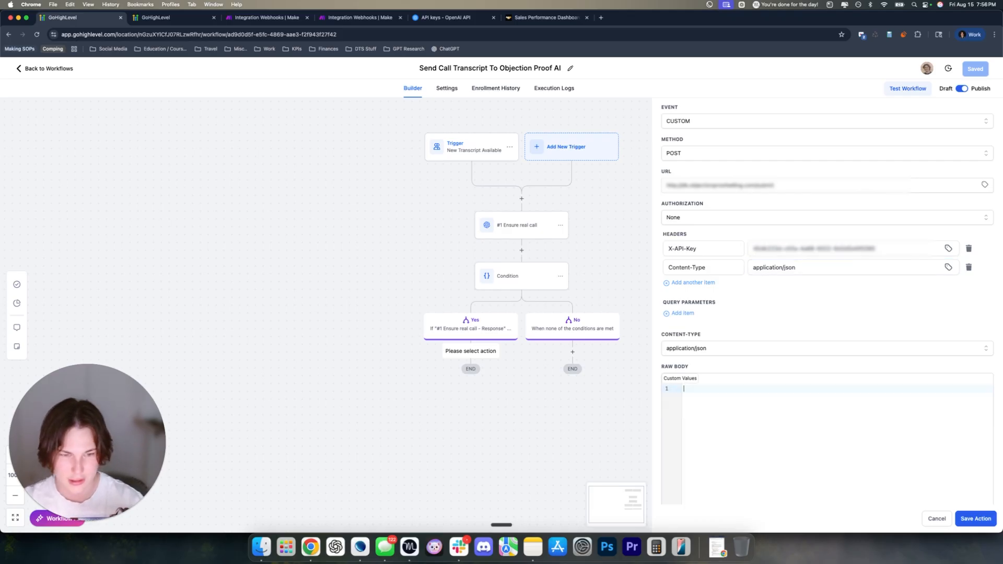
key(cmd+v)
scroll(732, 349, down, 2)
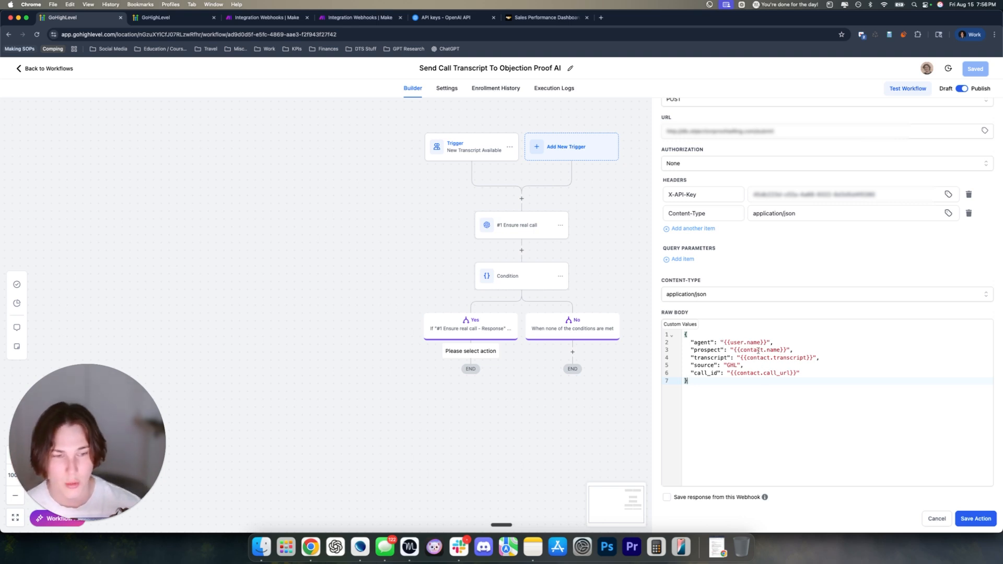
drag(766, 341, 723, 340)
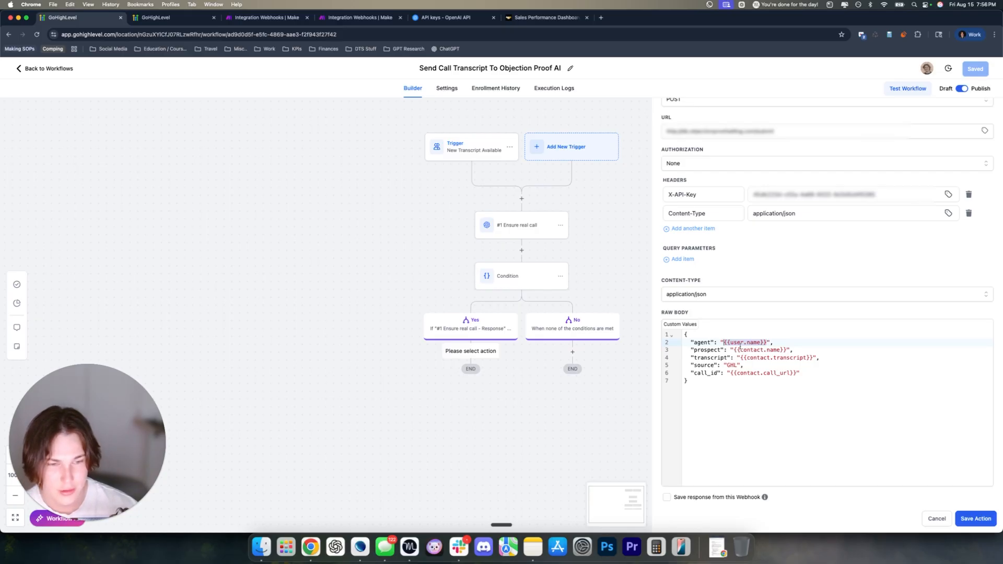
click(766, 340)
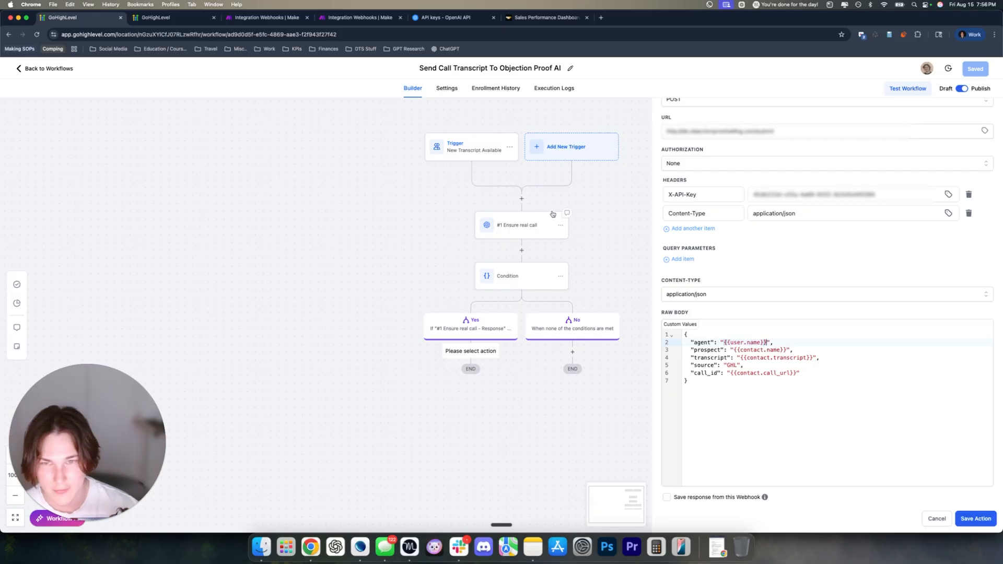
click(556, 18)
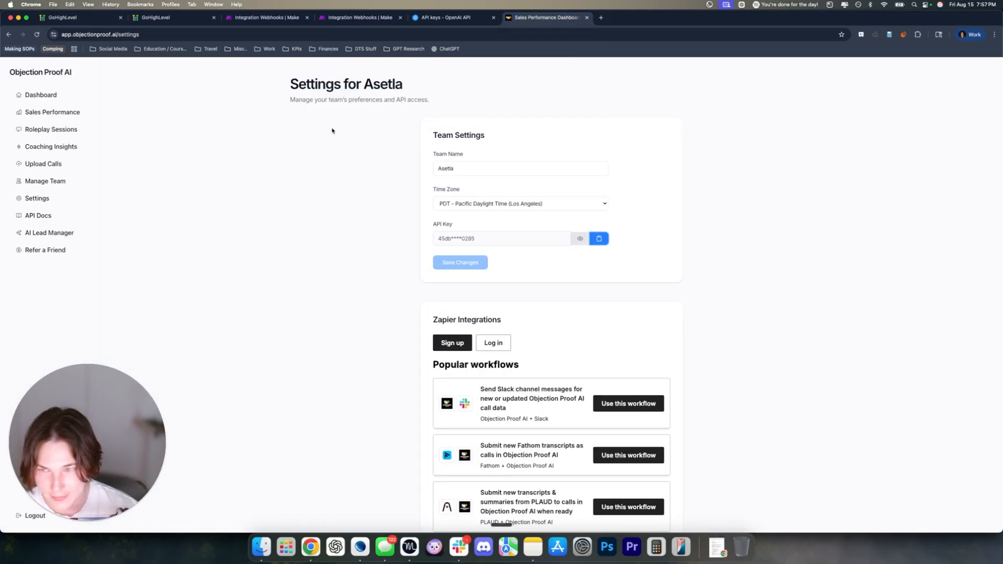
click(34, 114)
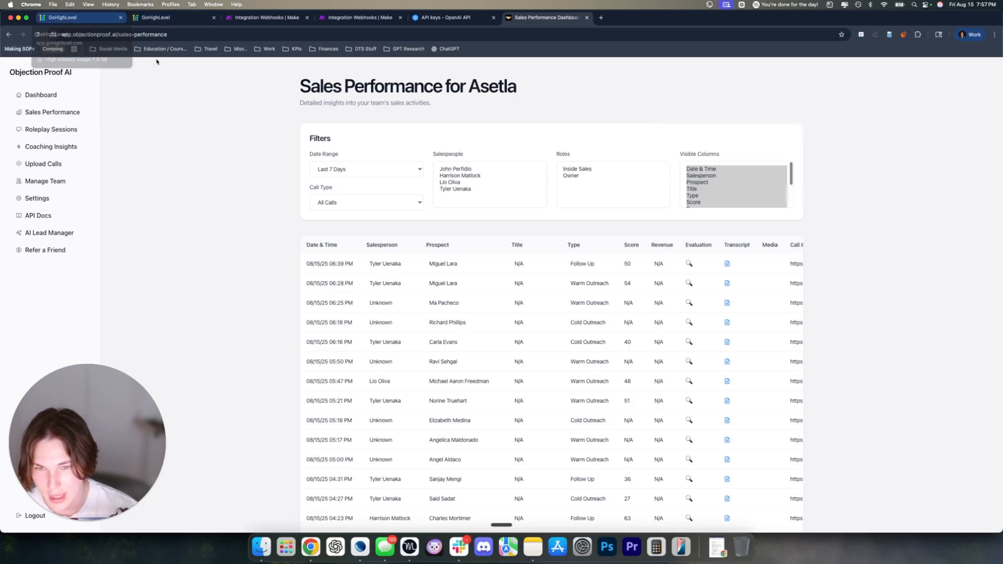
click(387, 267)
click(387, 267)
click(289, 262)
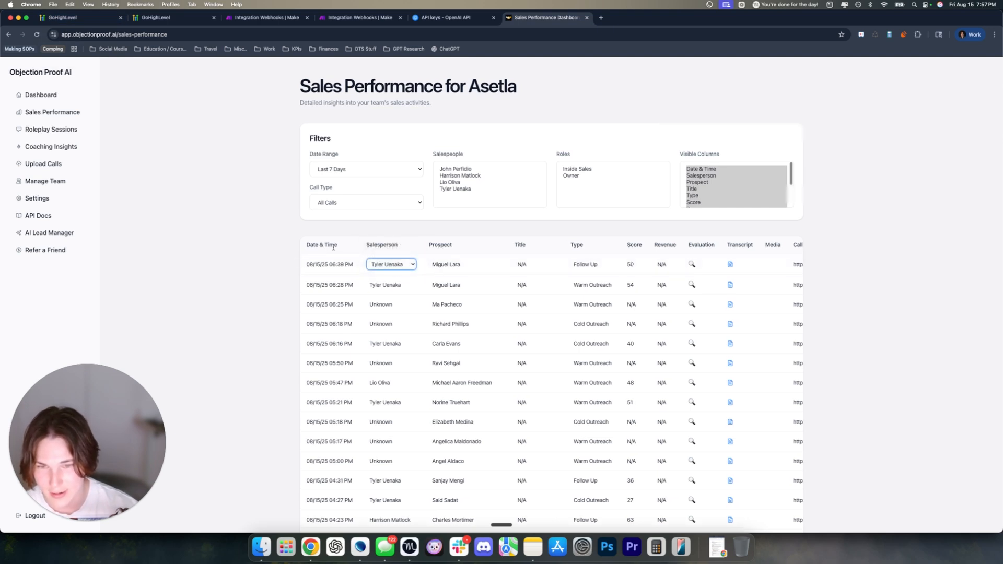
click(445, 252)
click(87, 16)
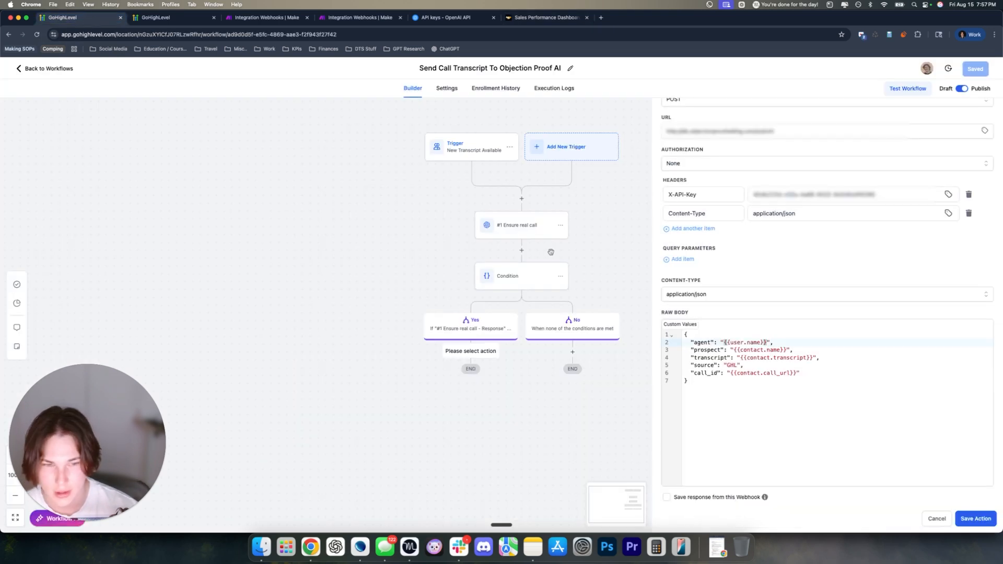
Review the agent, prospect and transcript placeholder values in the Raw Body
click(747, 350)
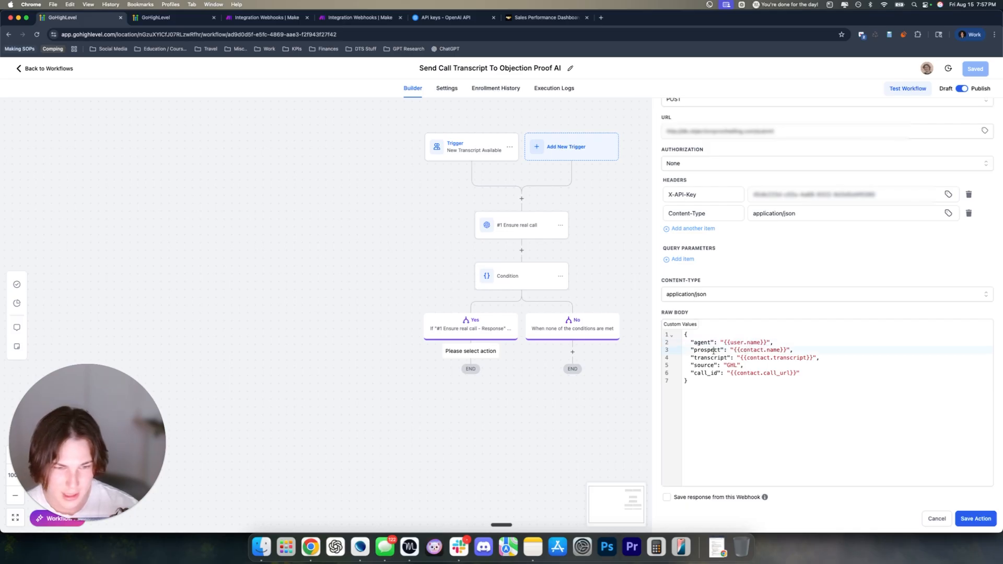
drag(724, 342, 766, 342)
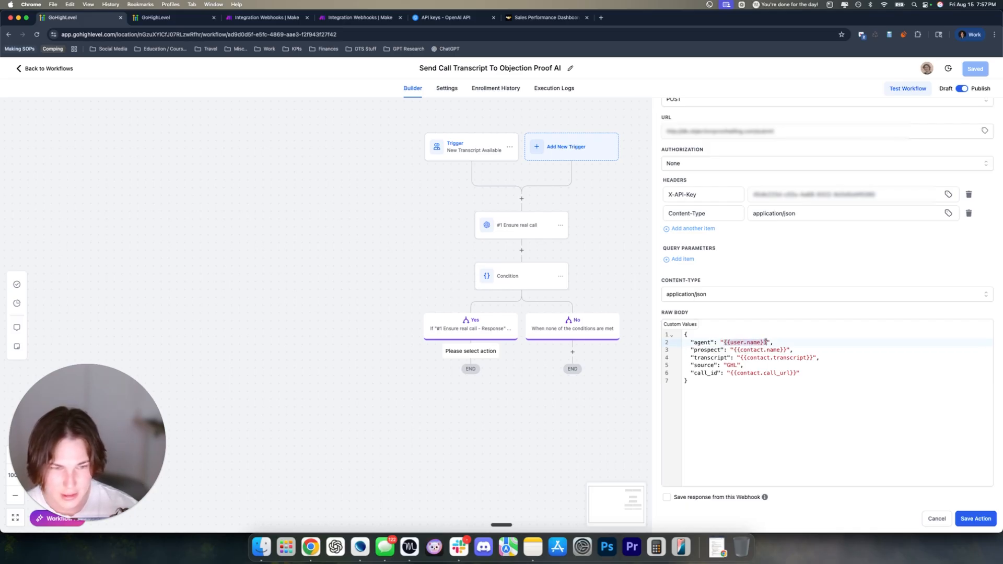
click(695, 351)
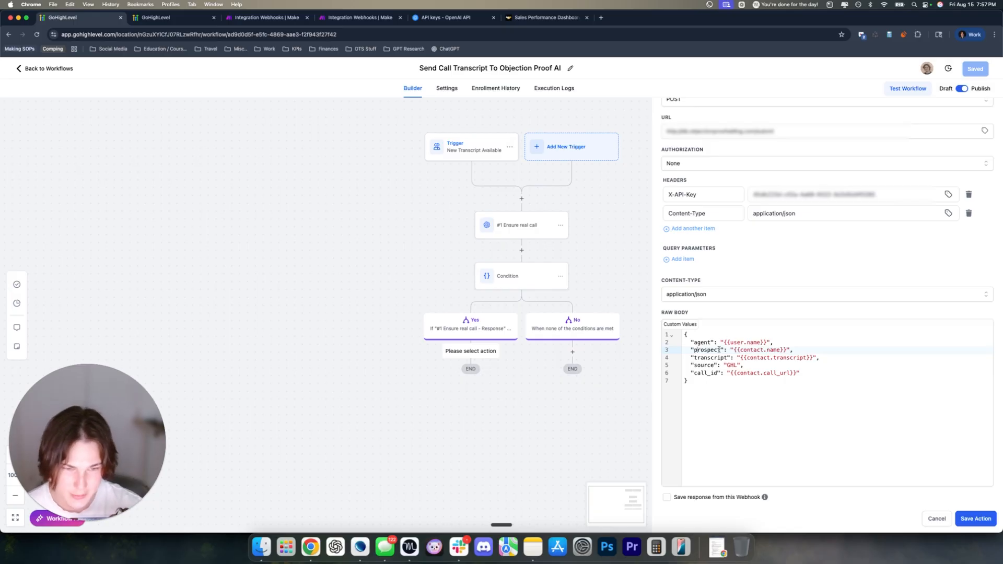
drag(733, 350, 786, 348)
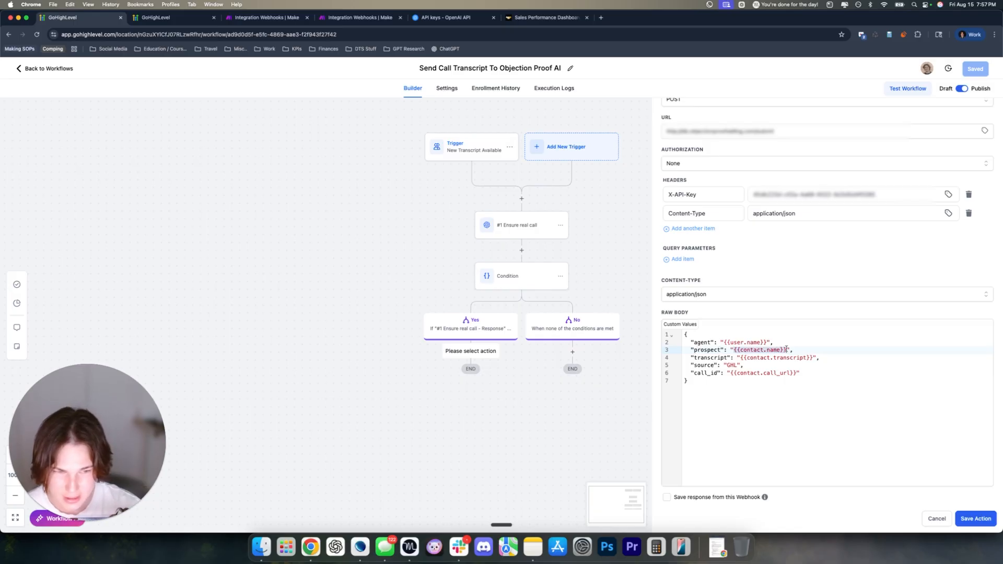
click(690, 357)
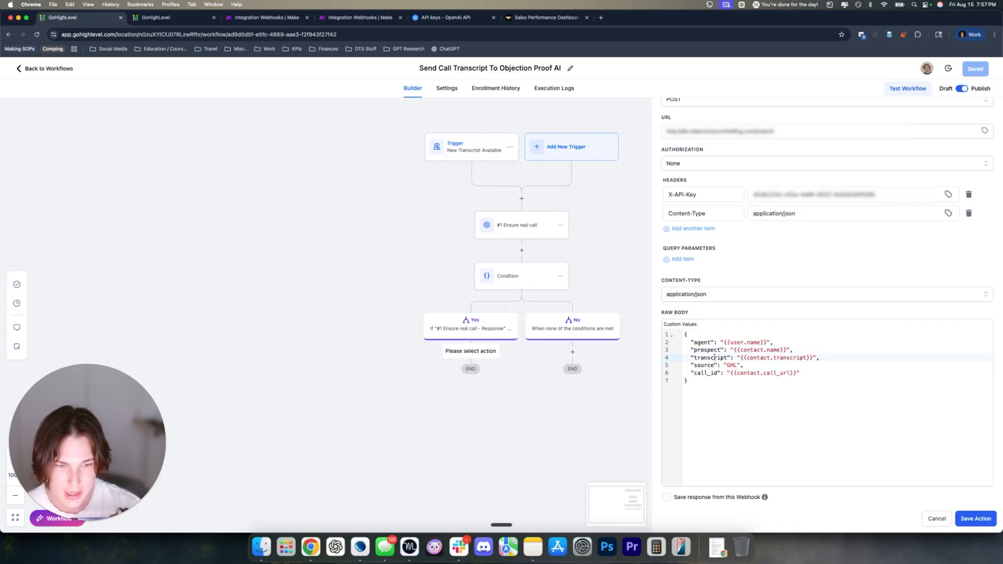
drag(739, 357, 811, 356)
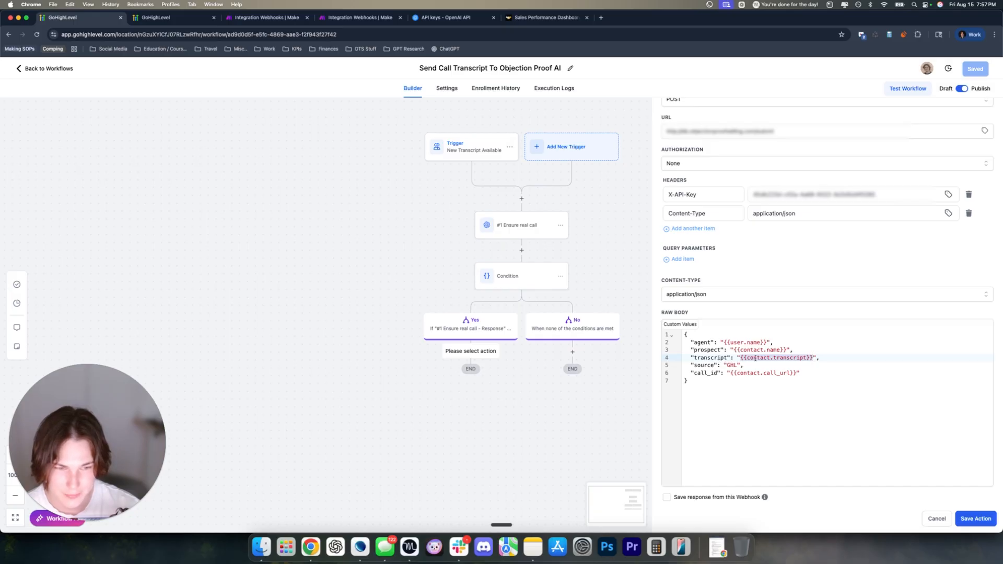
click(788, 358)
Replace the transcript value with {{contact.transcript}} from autocomplete and remove the doubled quotes
drag(772, 357, 806, 357)
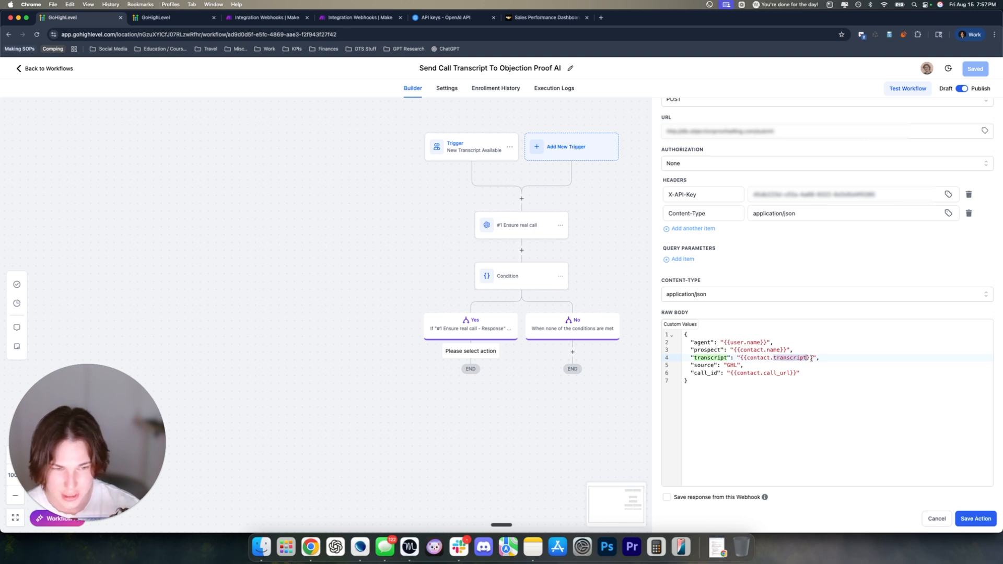
drag(812, 357, 741, 359)
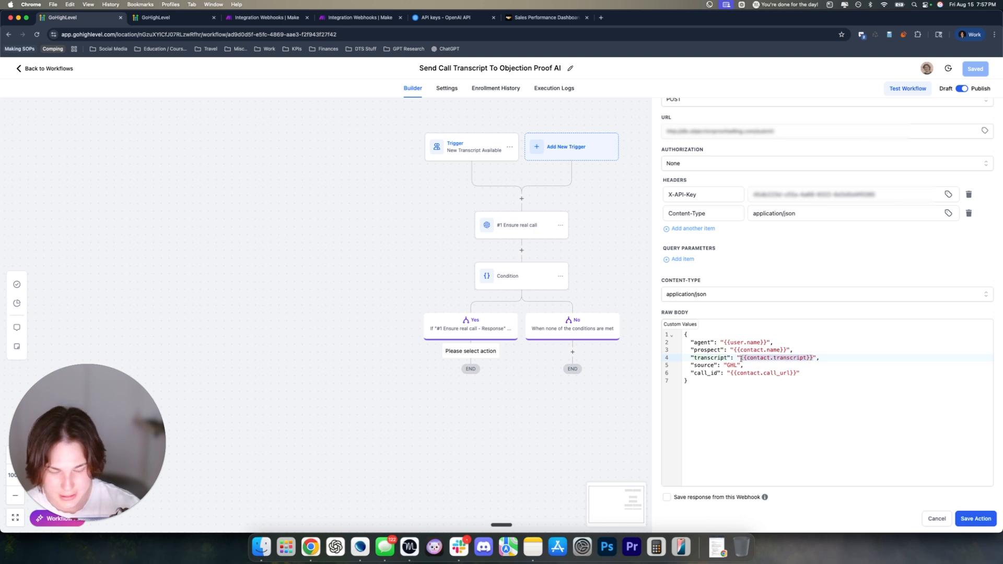
key(BackSpace)
text(transc)
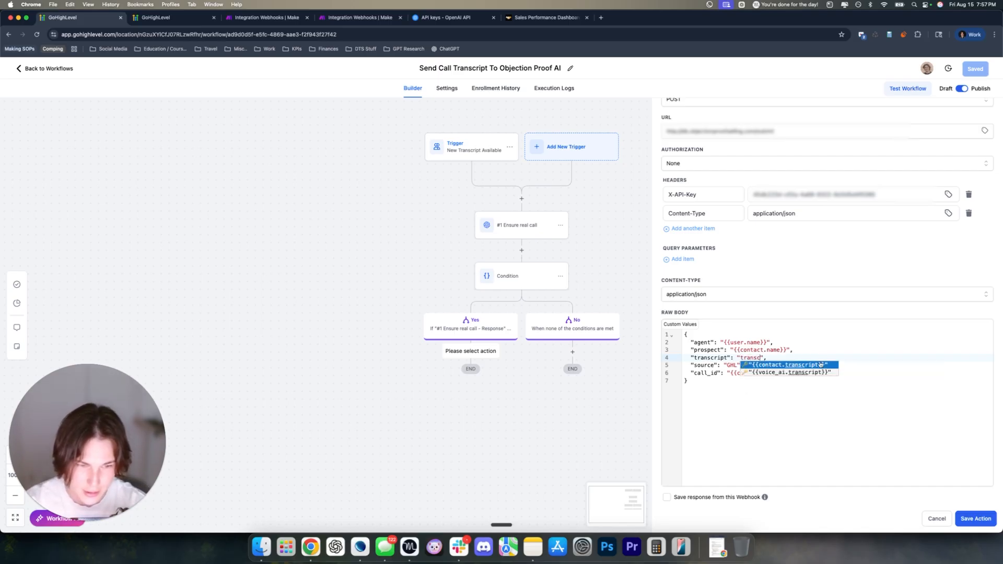
click(781, 365)
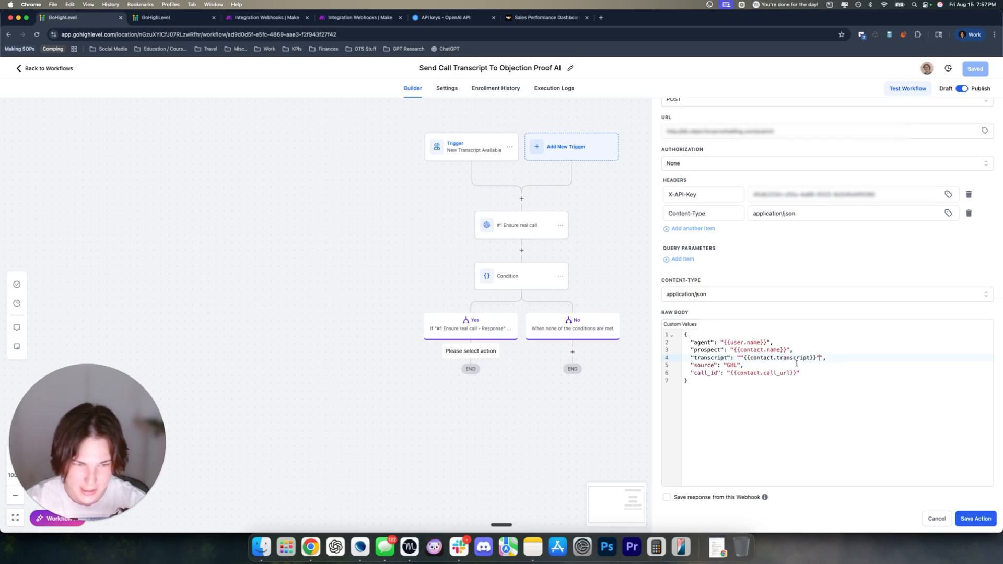
click(741, 357)
key(BackSpace)
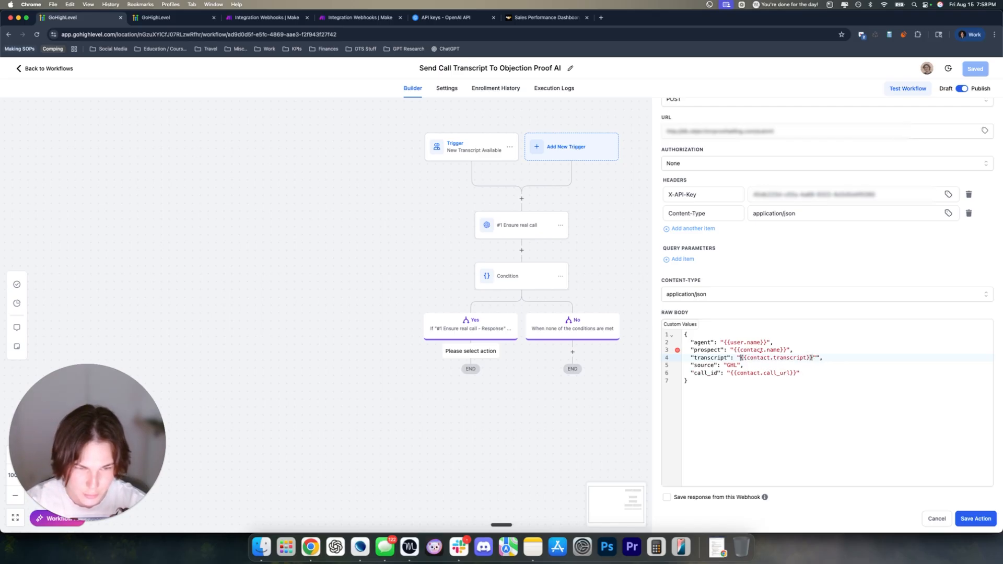
click(818, 357)
key(BackSpace)
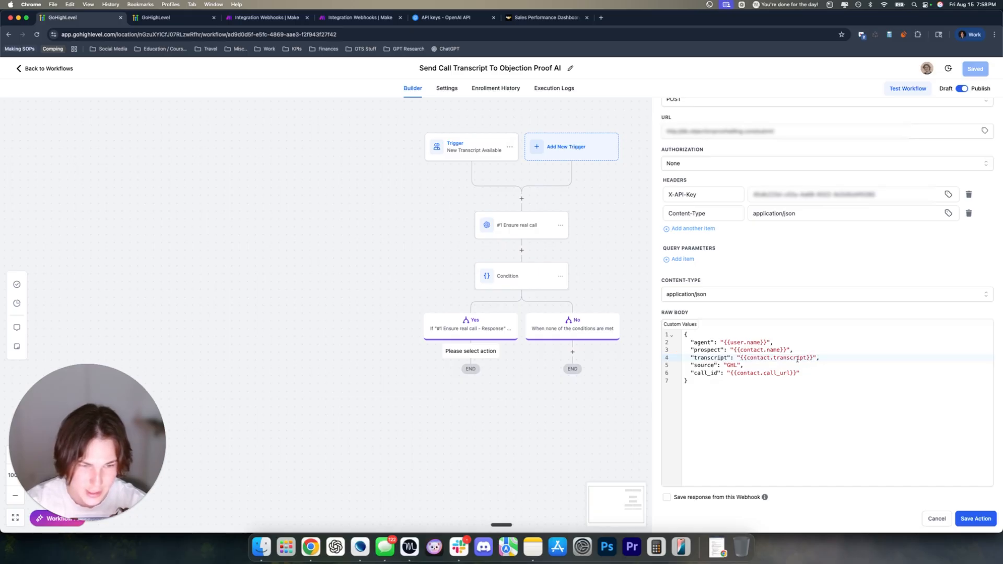
Inspect the call_id key and its {{contact.call_url}} value
double_click(700, 373)
click(746, 373)
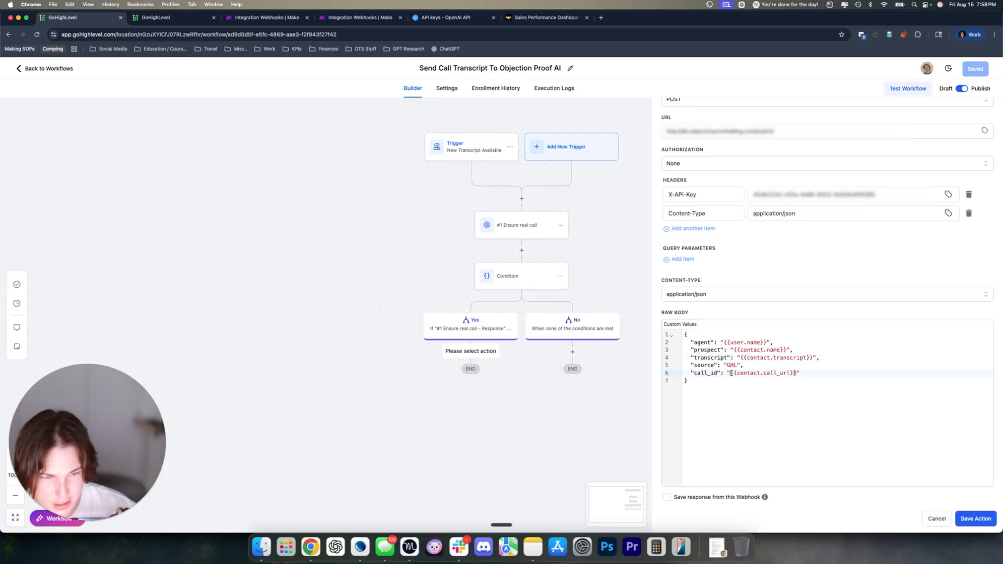
drag(730, 373, 798, 373)
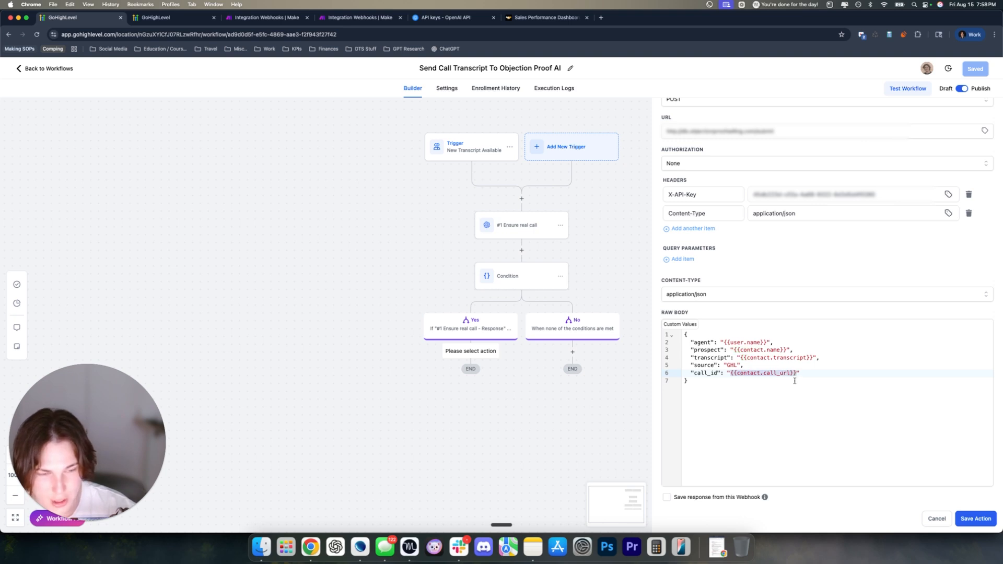
Check the most recent contact's Call Info fields, then switch to the Objection Proof AI dashboard
click(157, 17)
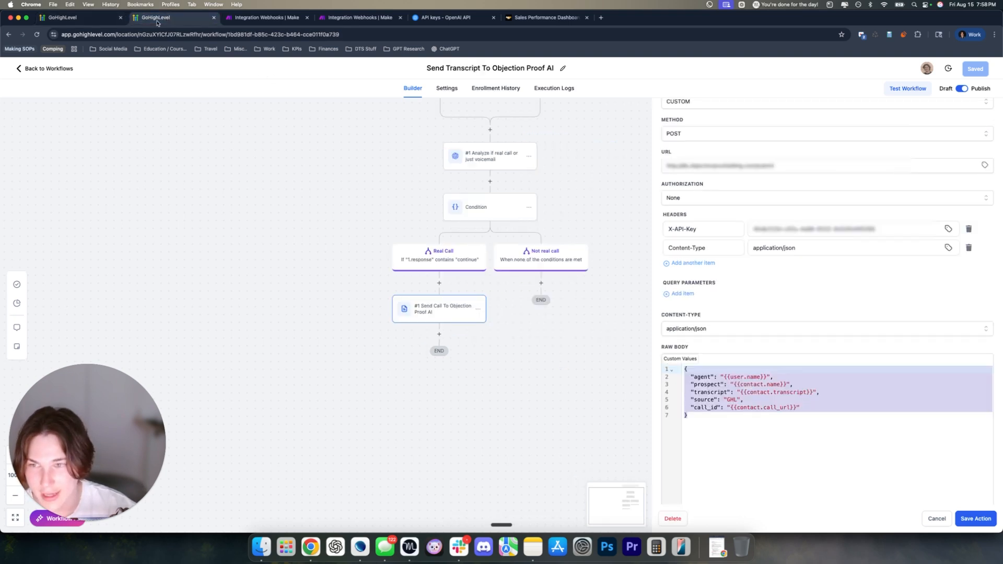
click(54, 73)
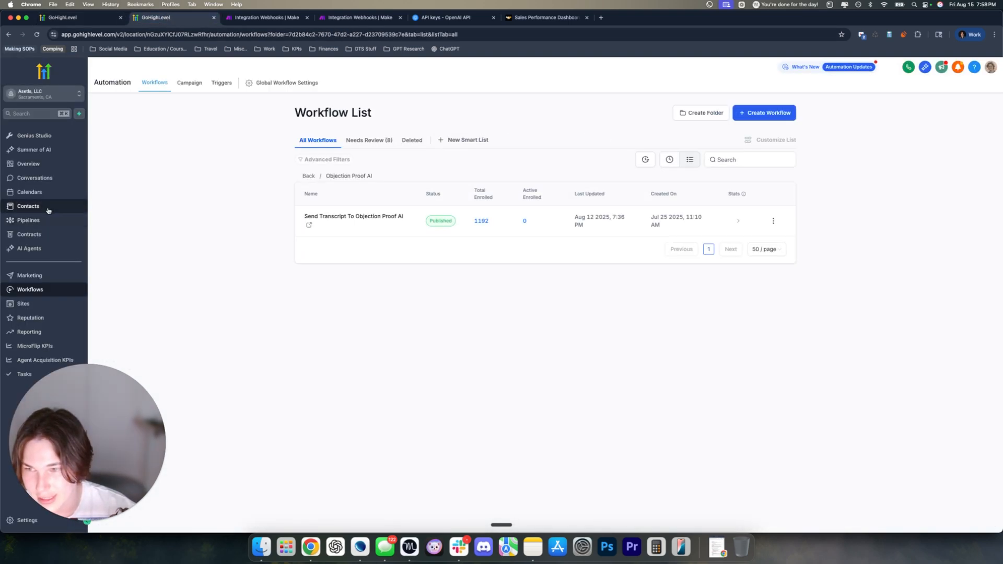
click(47, 208)
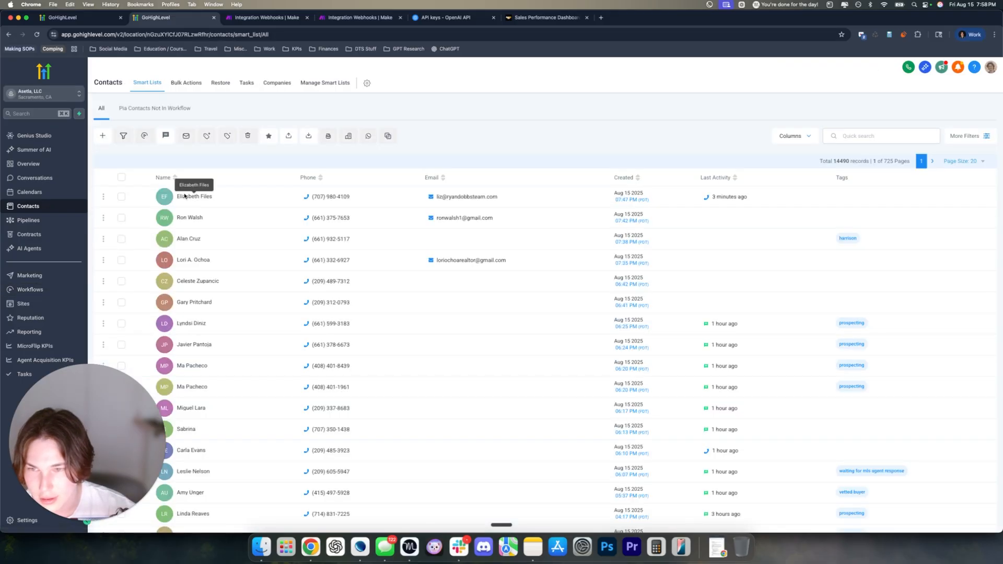
click(179, 202)
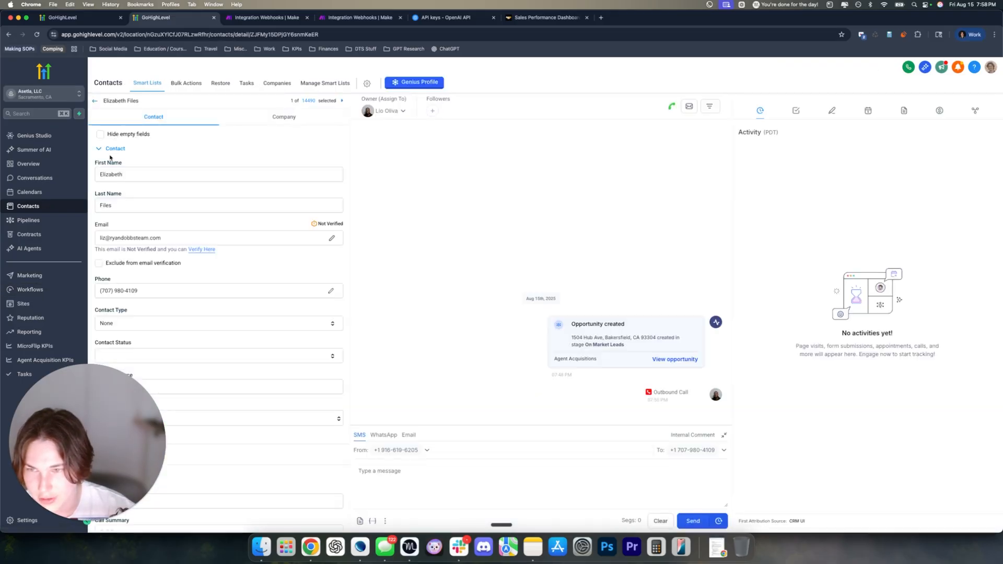
click(111, 153)
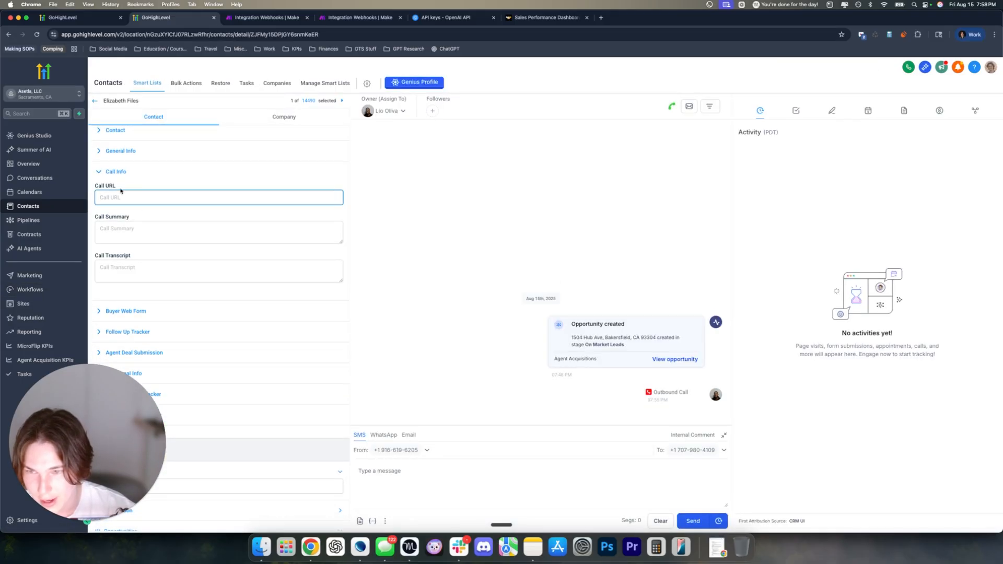
click(537, 20)
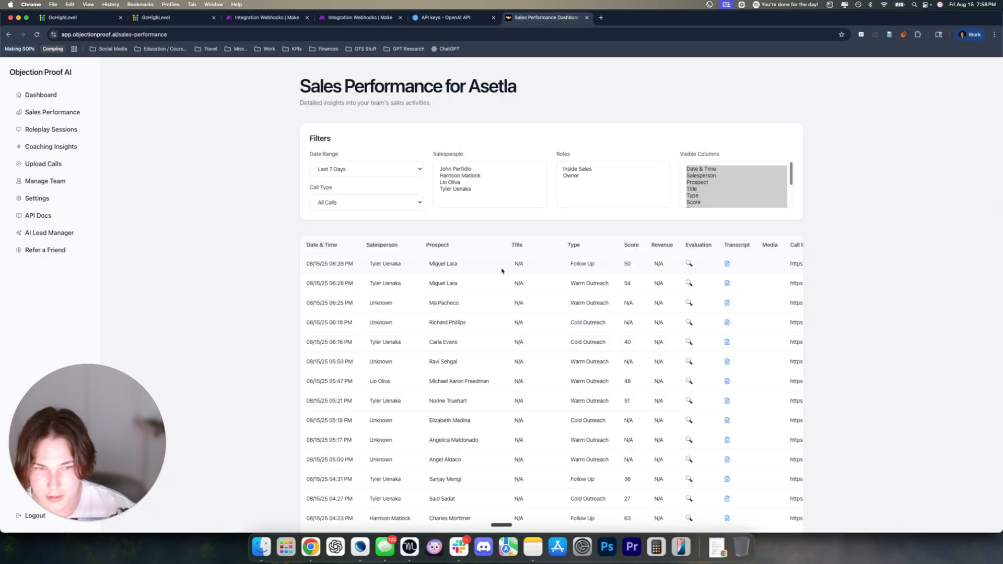
Scroll the Sales Performance calls table, briefly visiting the Role Play Performance page
scroll(501, 269, right, 4)
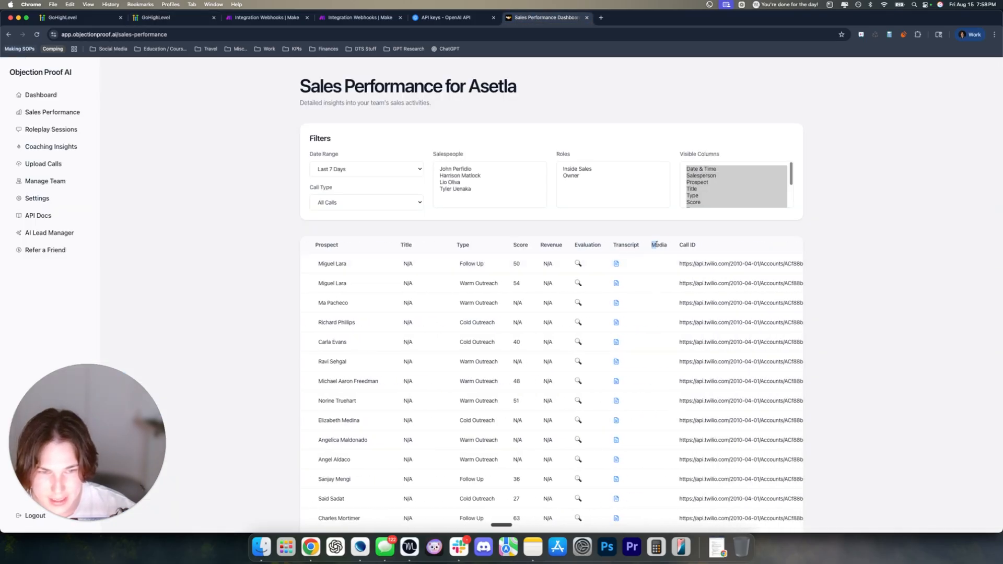
drag(655, 244, 667, 245)
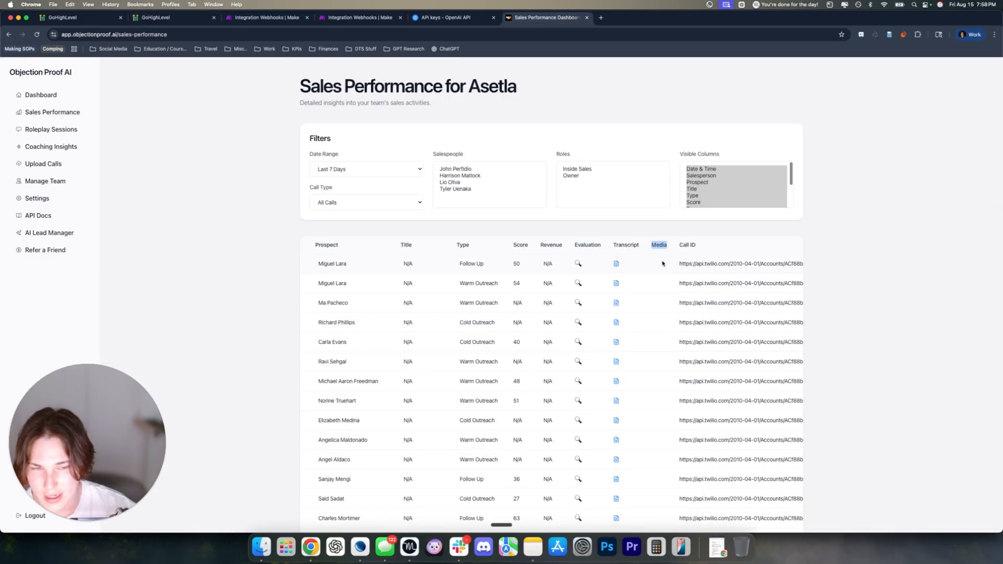
click(44, 129)
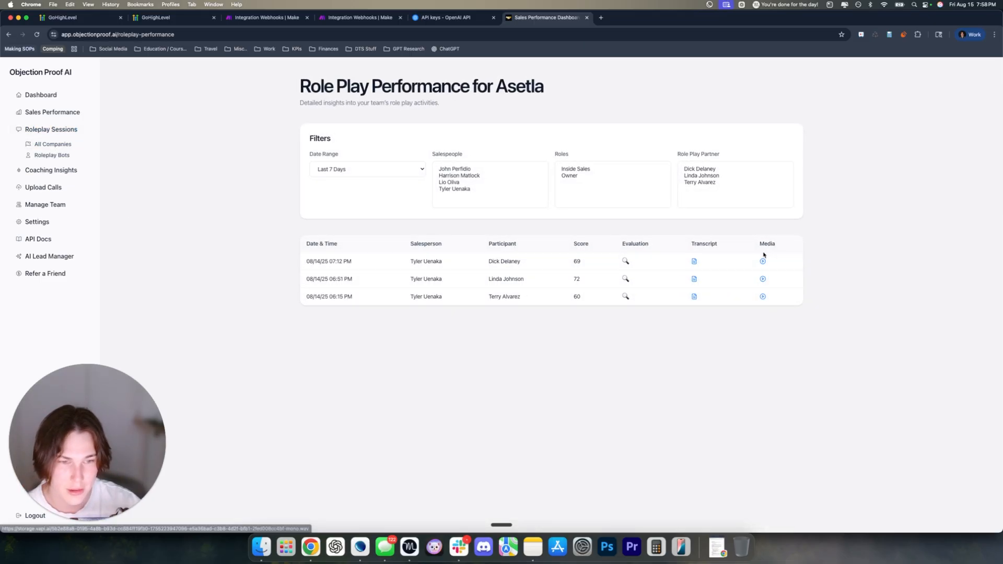
click(58, 114)
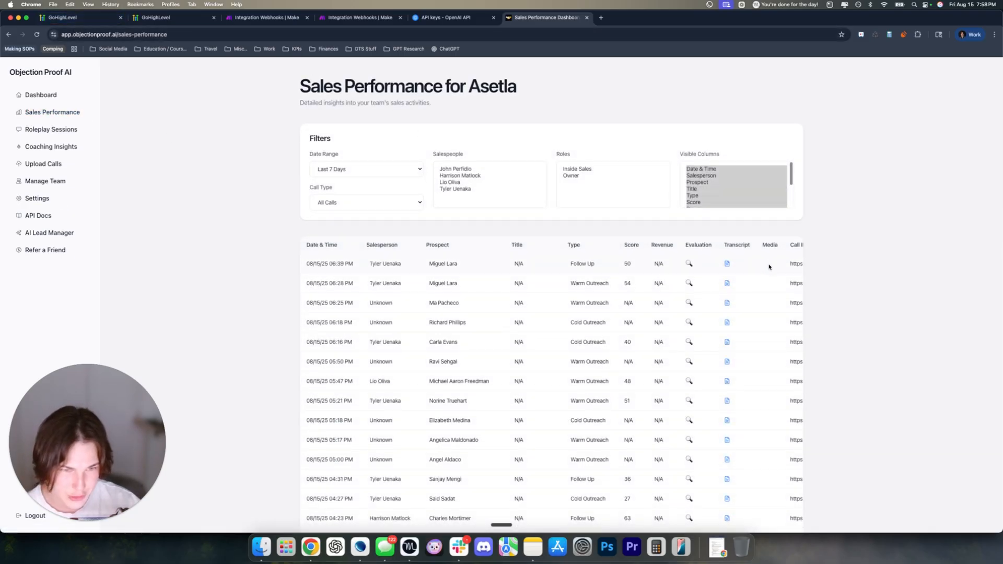
scroll(770, 265, right, 3)
scroll(764, 265, right, 1)
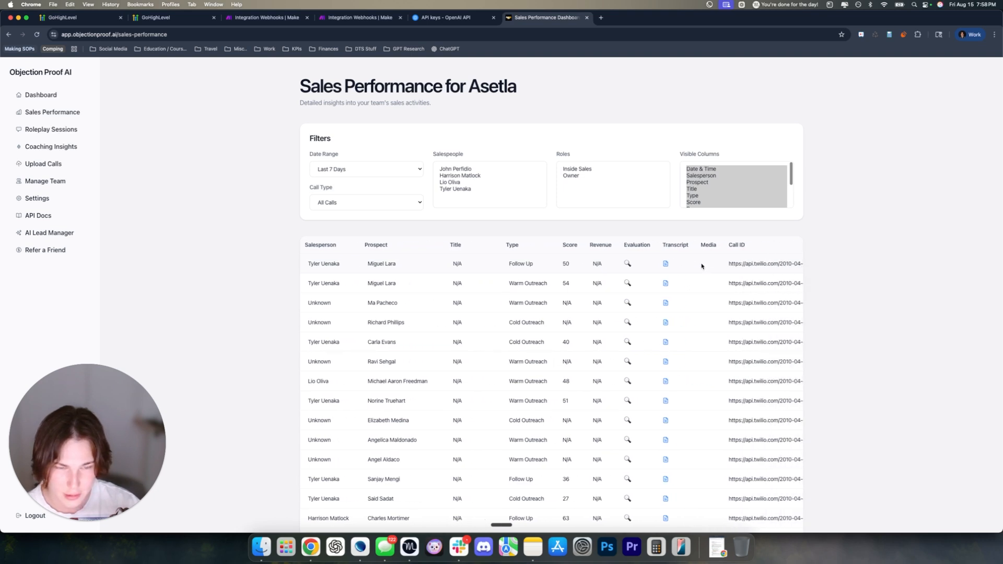
scroll(701, 265, right, 6)
Open the first call's recording URL in a new tab to confirm it plays, then close it
drag(618, 245, 766, 264)
key(super+c)
key(super+t)
key(super+v)
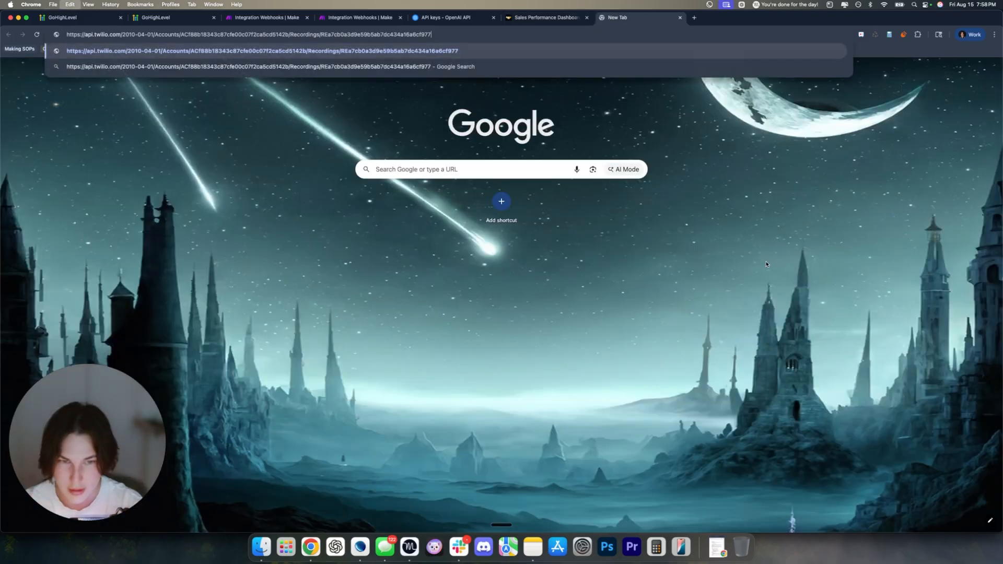
key(Return)
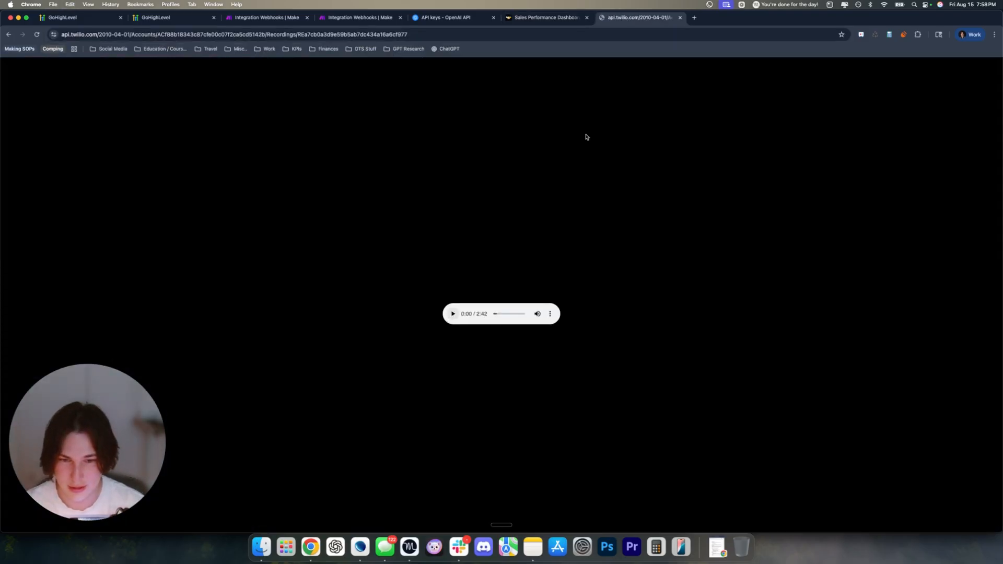
click(679, 17)
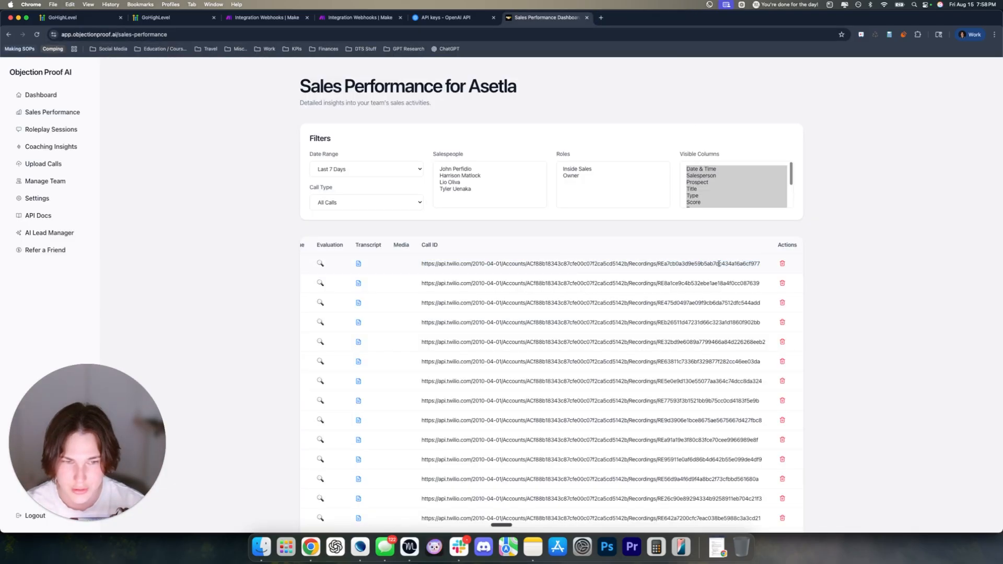
Scroll back through the calls table and return to the GoHighLevel workflow tab
scroll(508, 263, left, 2)
drag(448, 264, 691, 265)
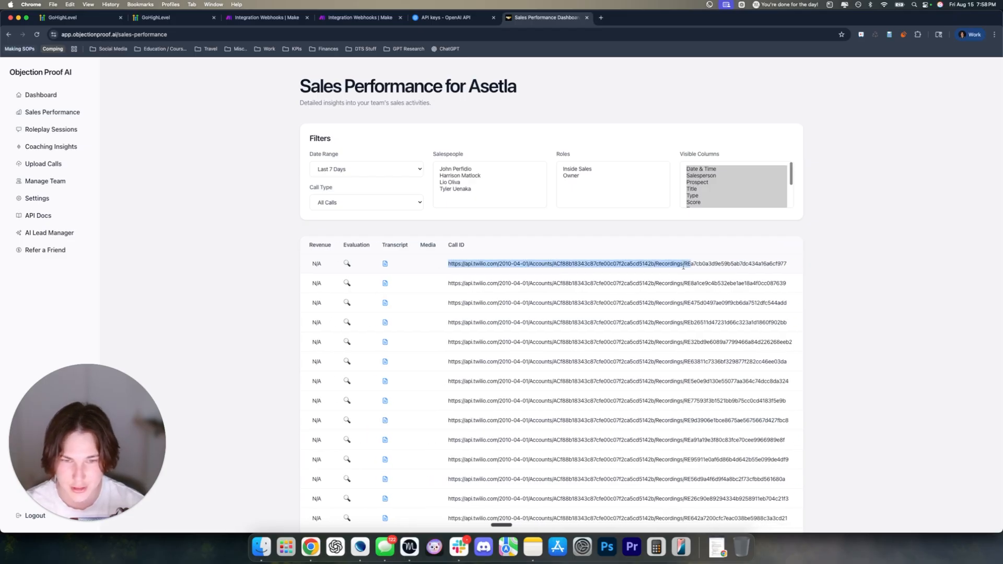
click(584, 271)
drag(466, 246, 447, 250)
click(468, 252)
scroll(475, 259, left, 5)
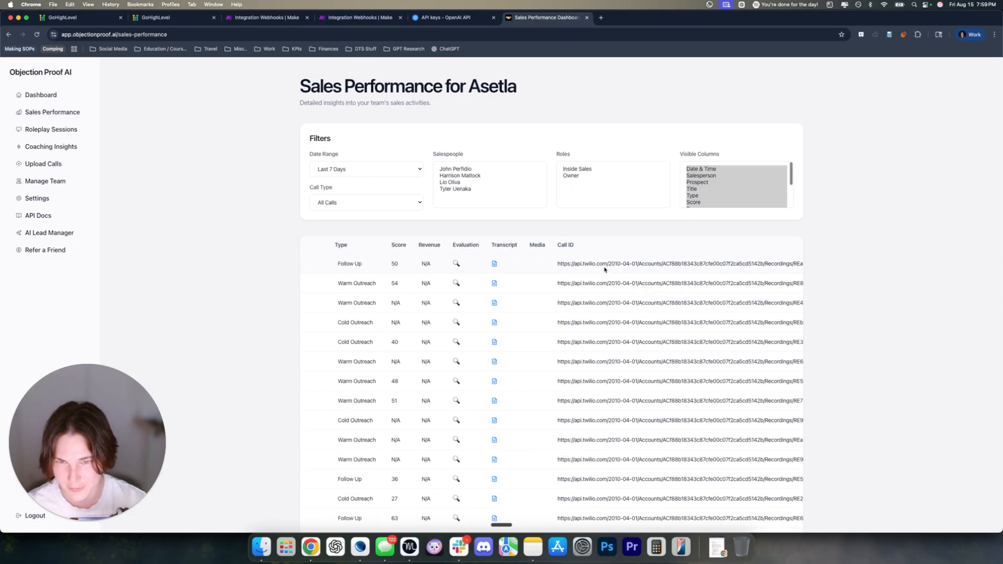
drag(558, 264, 857, 262)
click(694, 262)
scroll(549, 270, left, 1)
scroll(549, 271, left, 15)
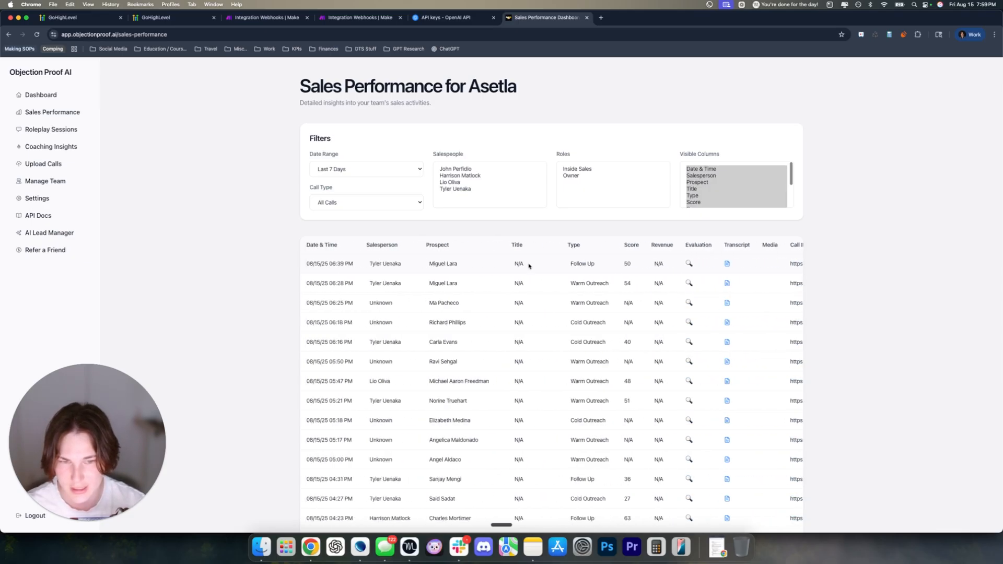
key(super+1)
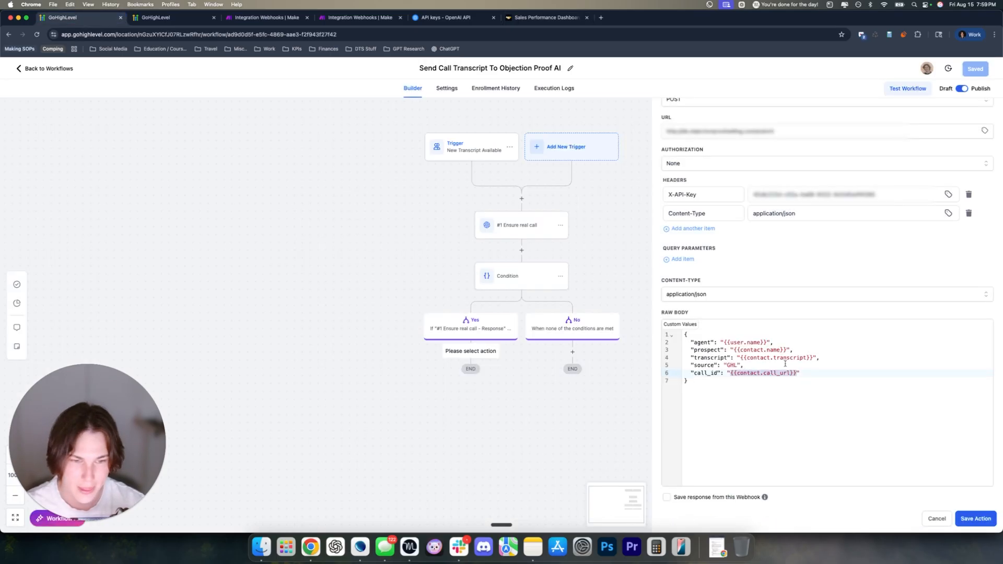
Compare the webhook body's call URL placeholder with the contact's Call URL field name
drag(730, 373, 794, 373)
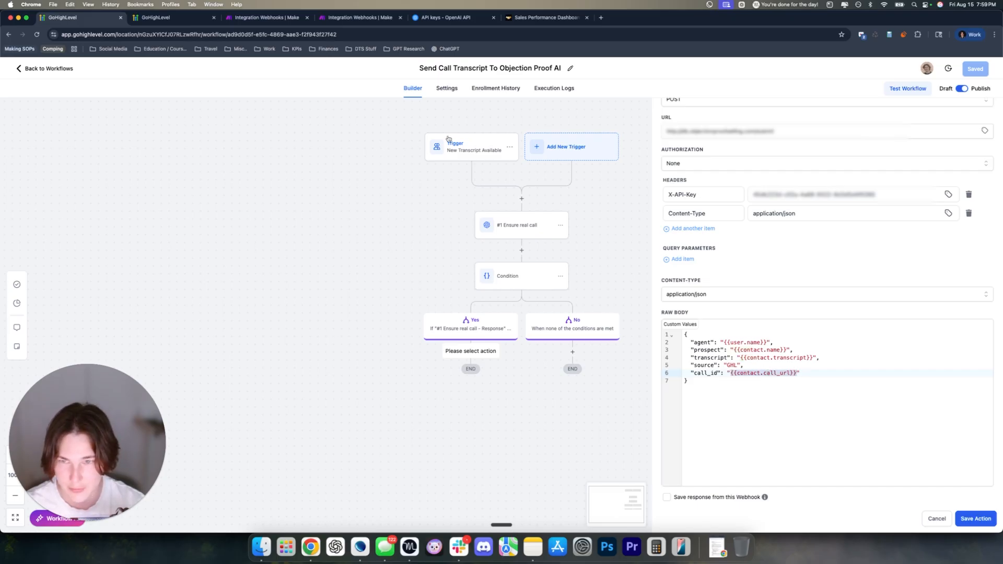
click(167, 17)
drag(94, 186, 128, 188)
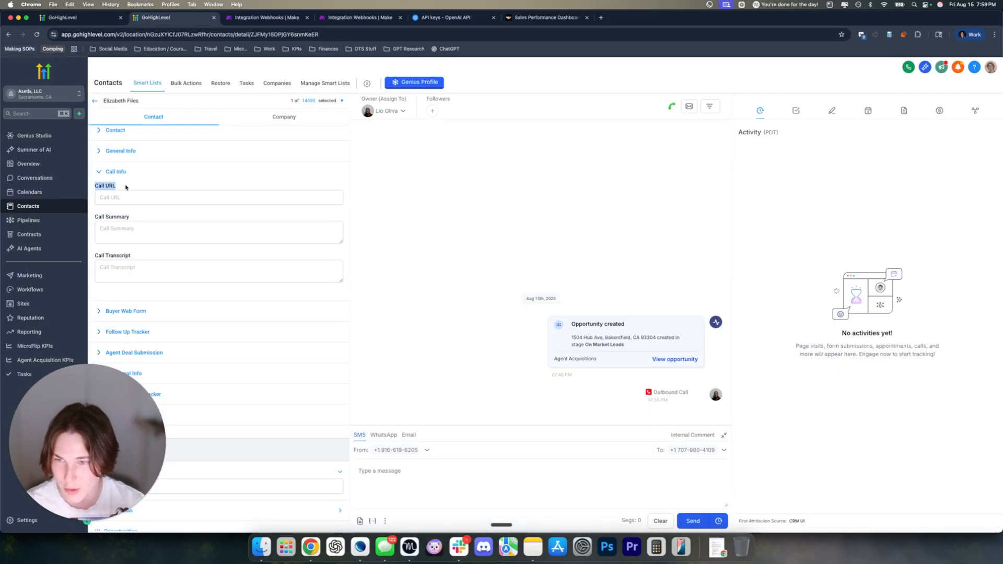
click(145, 188)
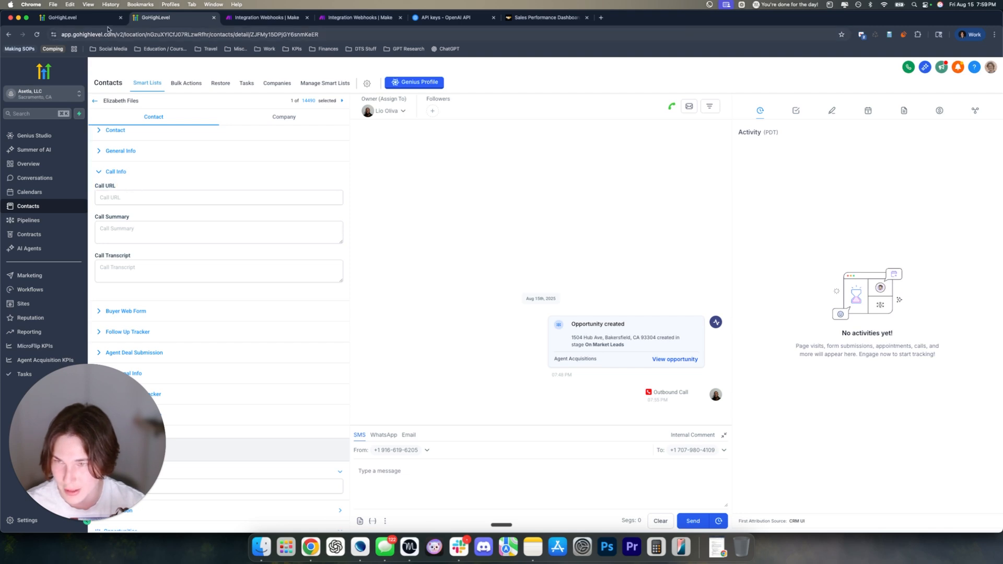
Verify the {{contact.call_url}} value in the body and save the Send Transcript webhook action
click(105, 20)
click(776, 373)
drag(797, 373, 730, 374)
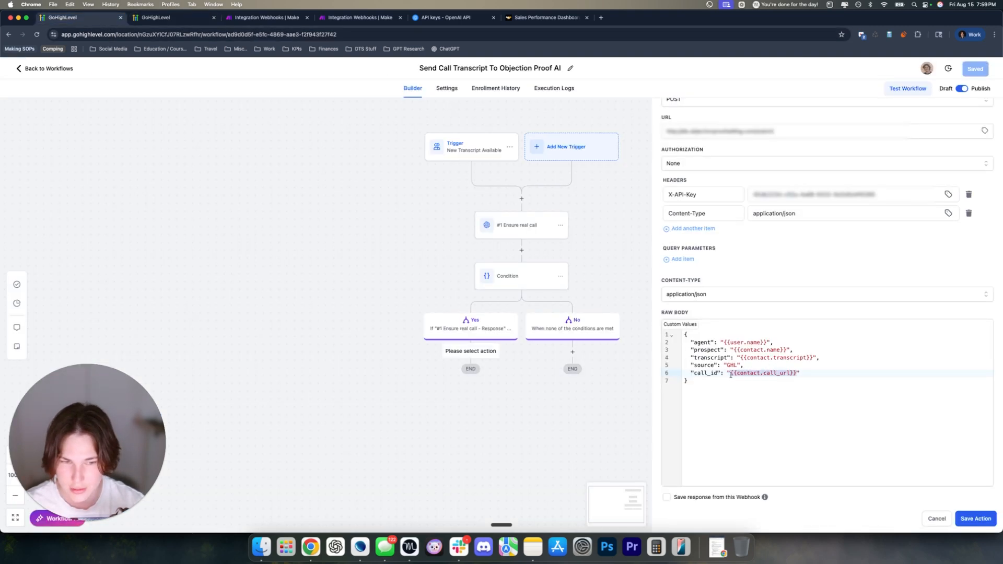
click(747, 372)
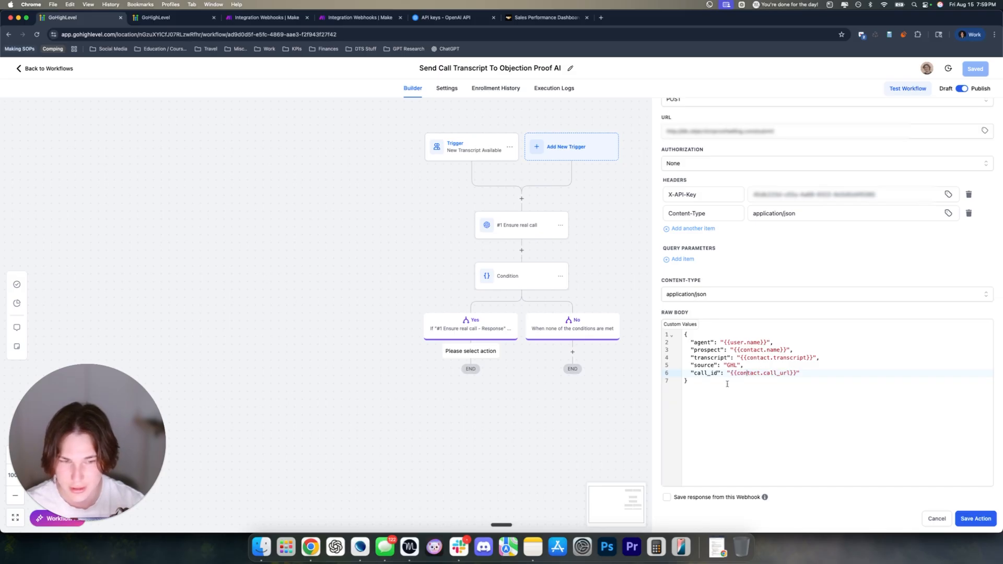
click(973, 517)
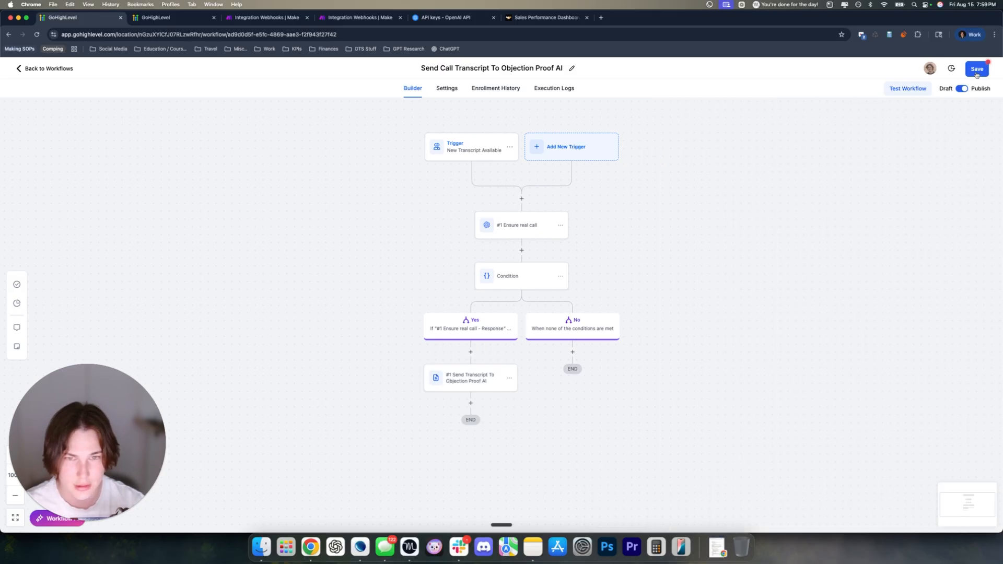
Save the workflow, then glance at the Make scenario and contact Call Info tabs
click(975, 71)
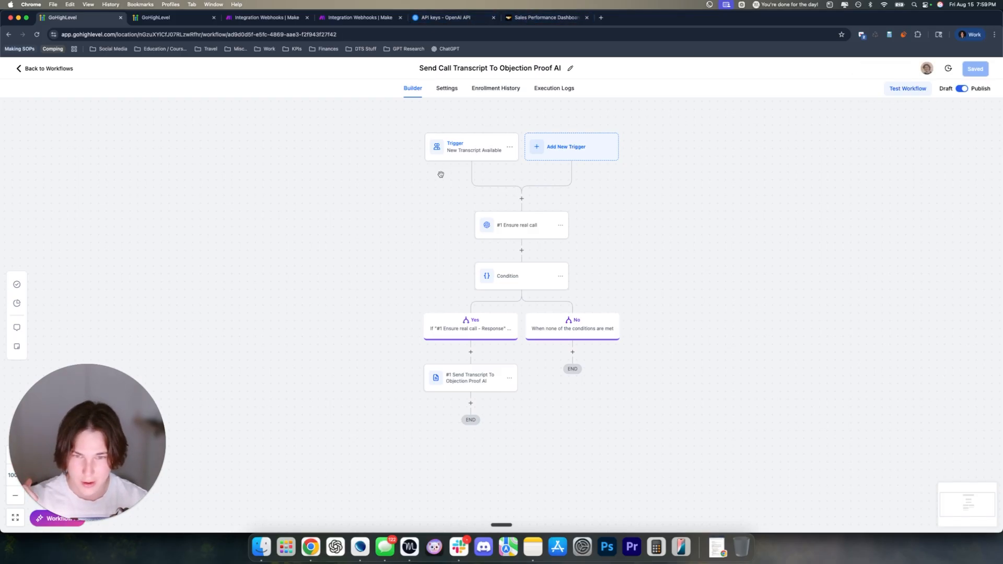
click(267, 20)
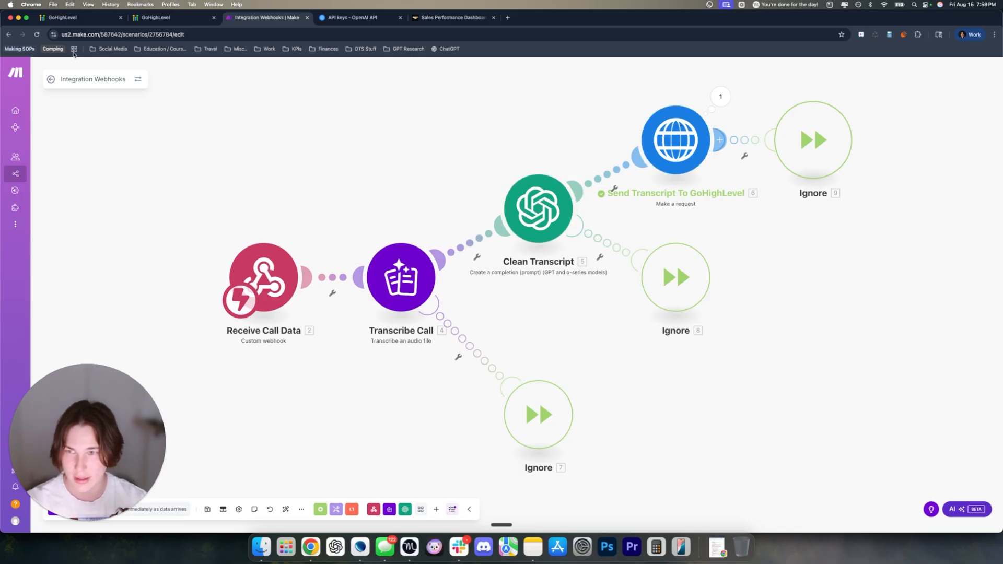
click(156, 18)
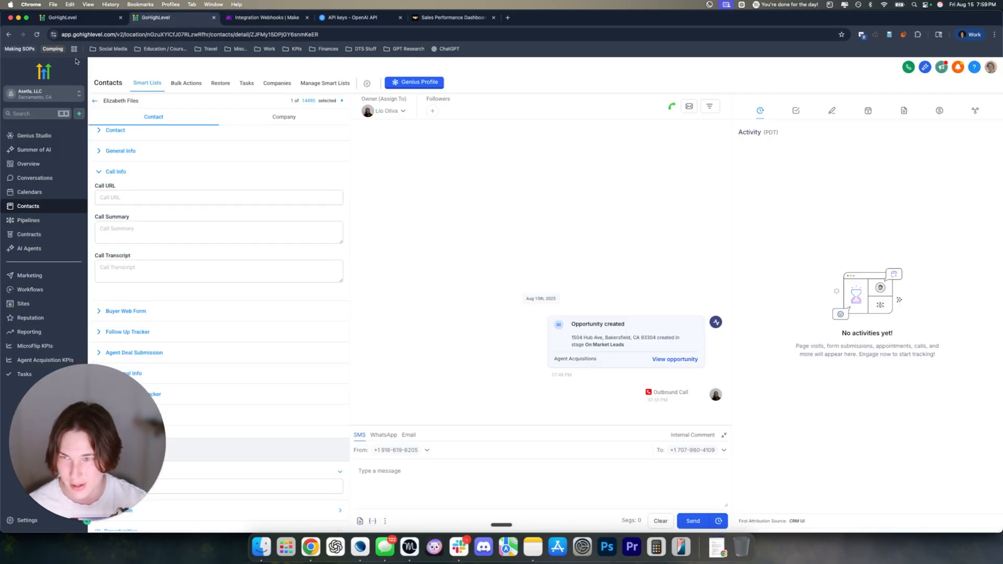
click(73, 18)
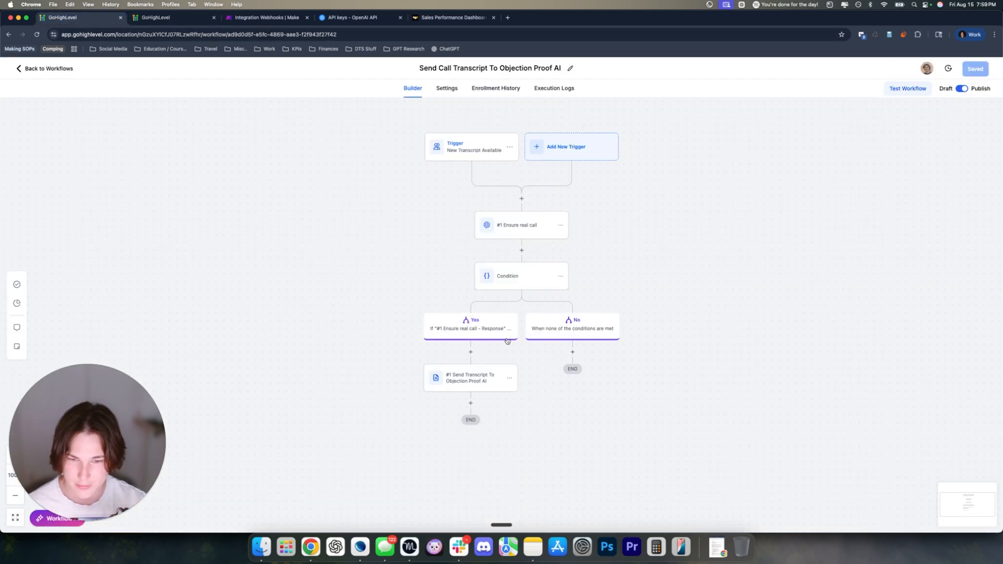
Reopen the Send Transcript action to review its webhook body, then cancel without changes
click(476, 376)
scroll(825, 313, down, 5)
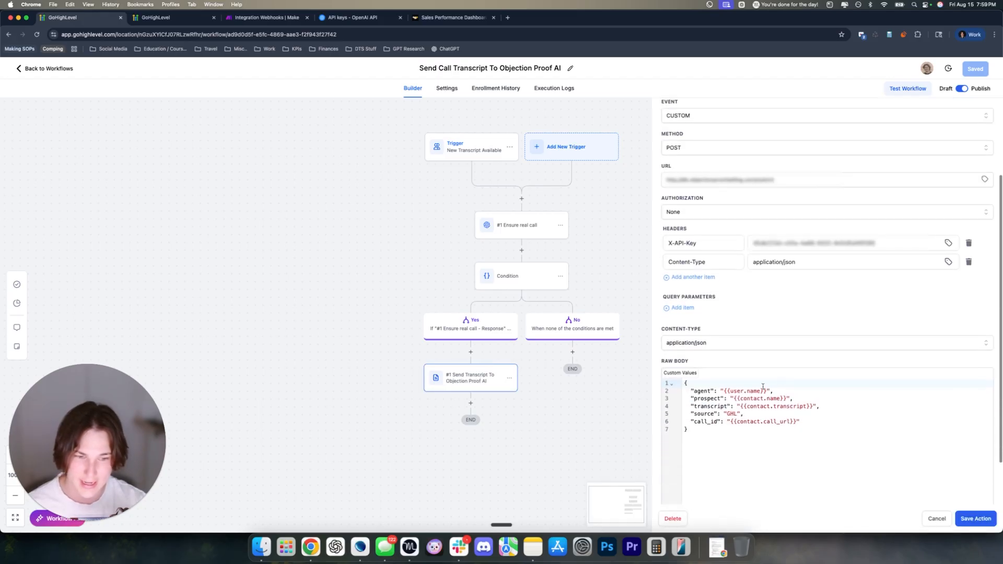
drag(685, 389, 814, 430)
click(935, 519)
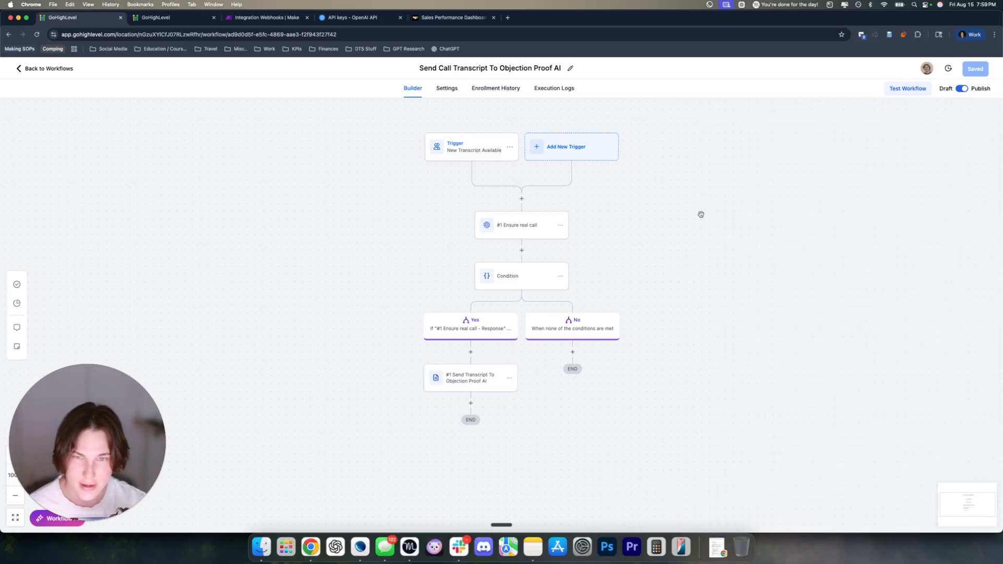
Switch to the Objection Proof AI Sales Performance Dashboard tab showing last-7-days calls
click(451, 18)
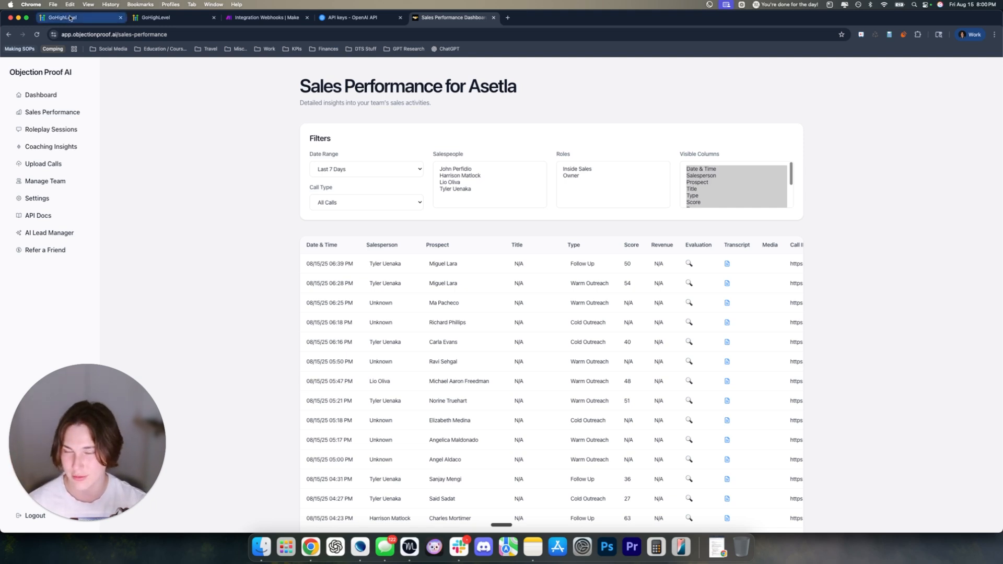
Return from the workflow builder to the Workflows list and up from the Tutorial folder to Home
click(68, 16)
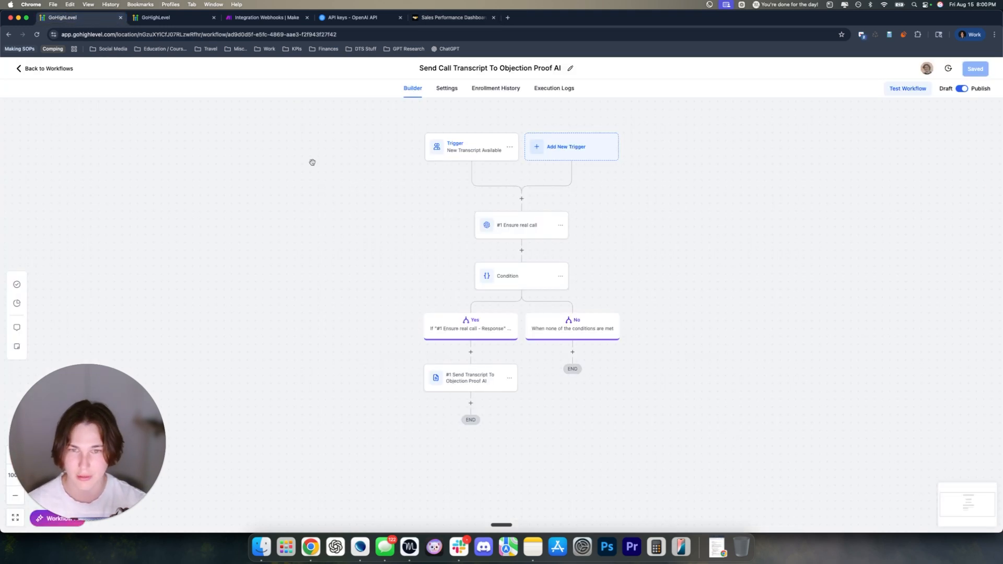
click(47, 69)
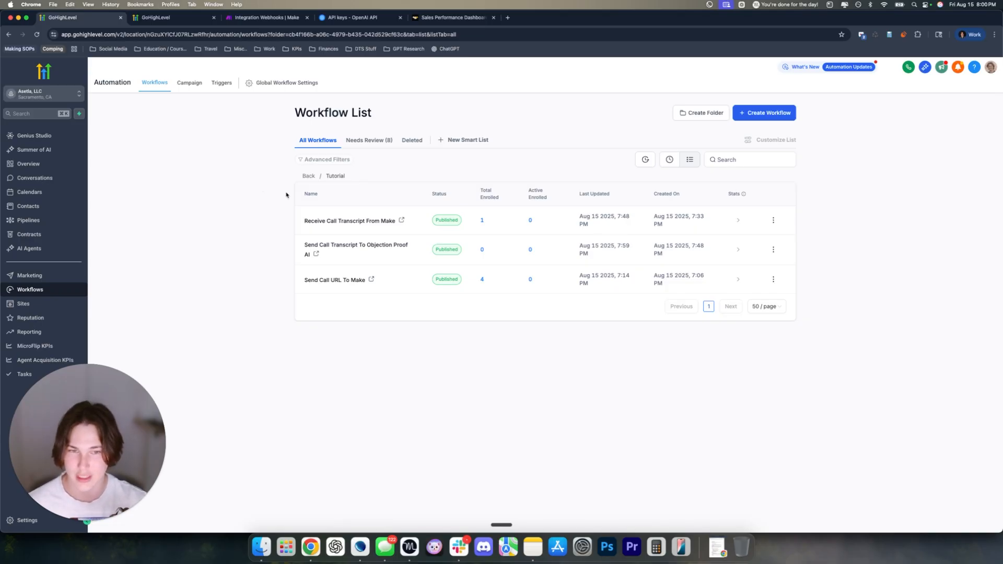
click(308, 175)
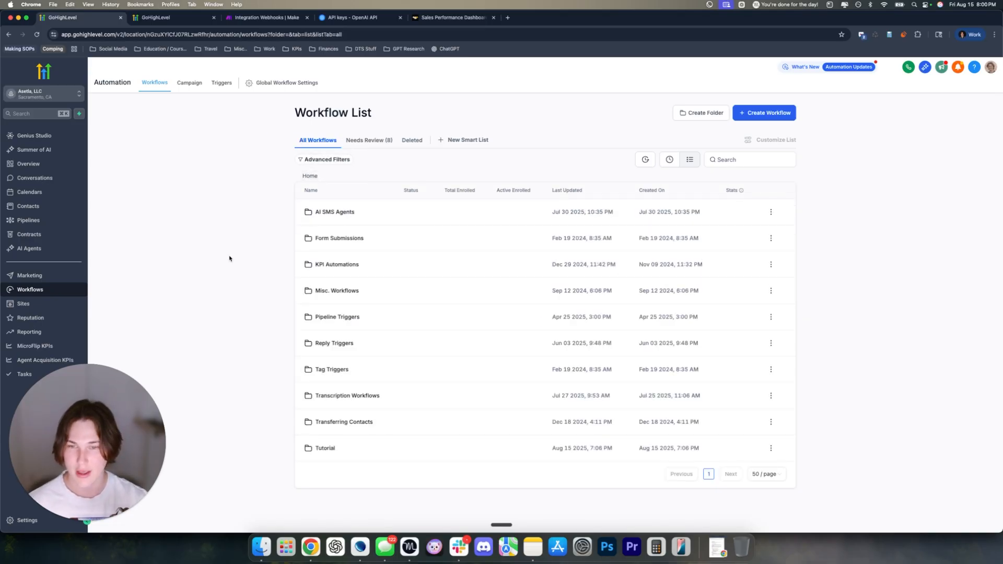